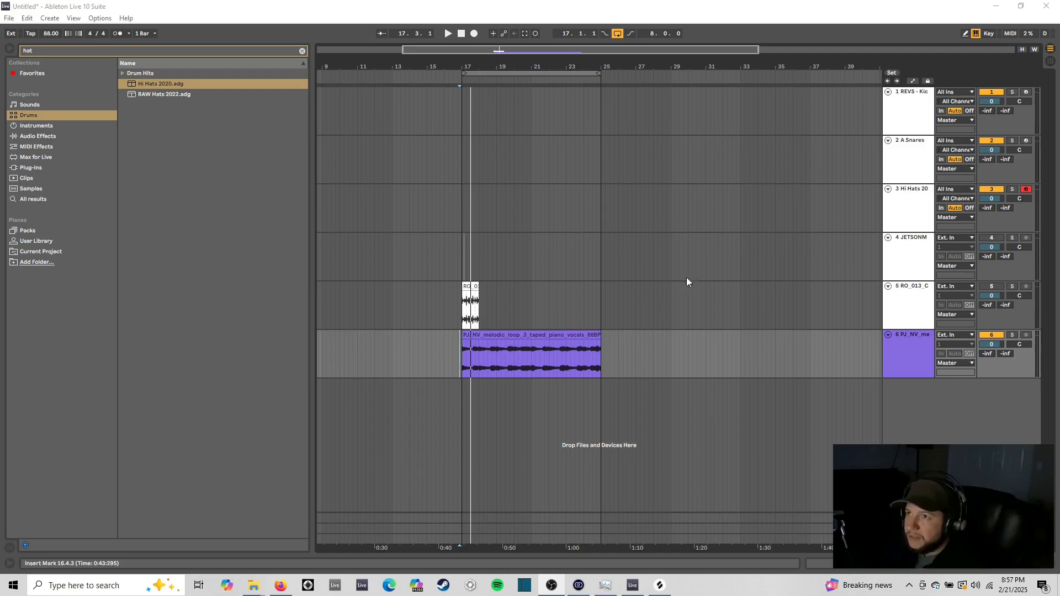
Step: Play the piano vocal melodic loop from just before bar 17 to hear it, and stop playback
click(680, 296)
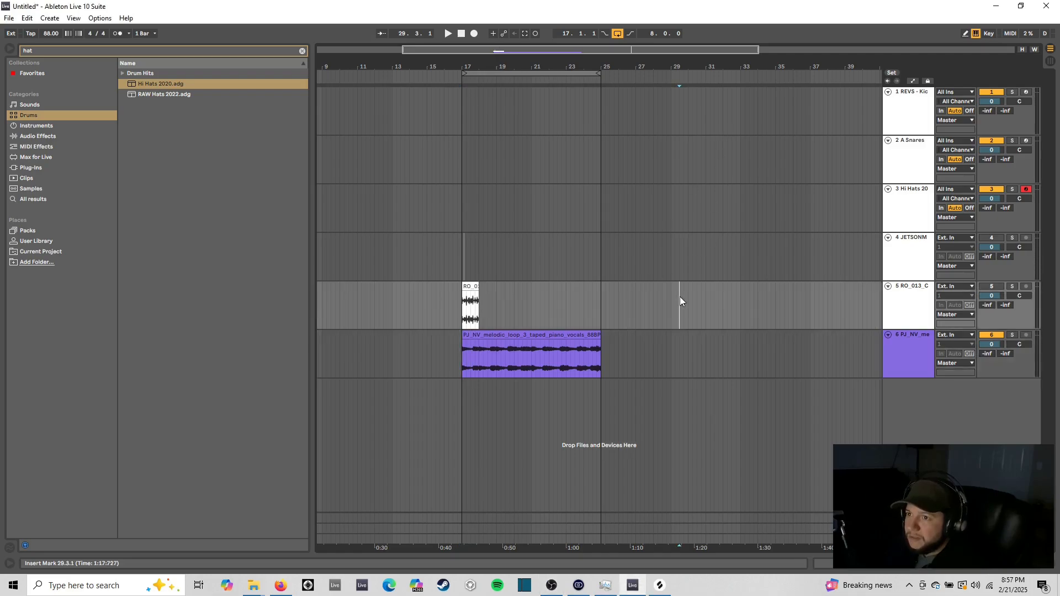
click(459, 354)
key(space)
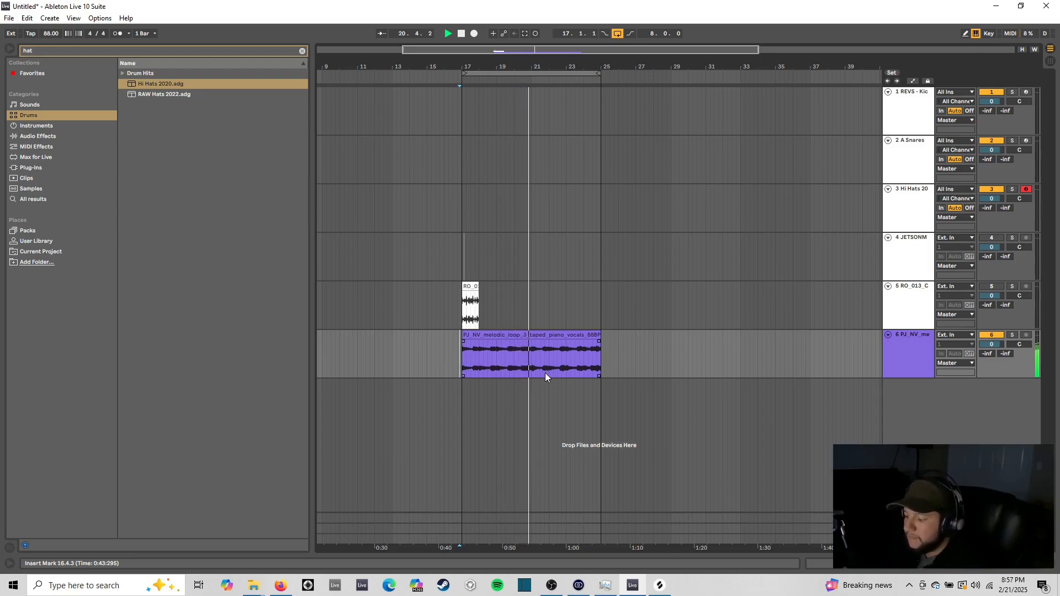
key(space)
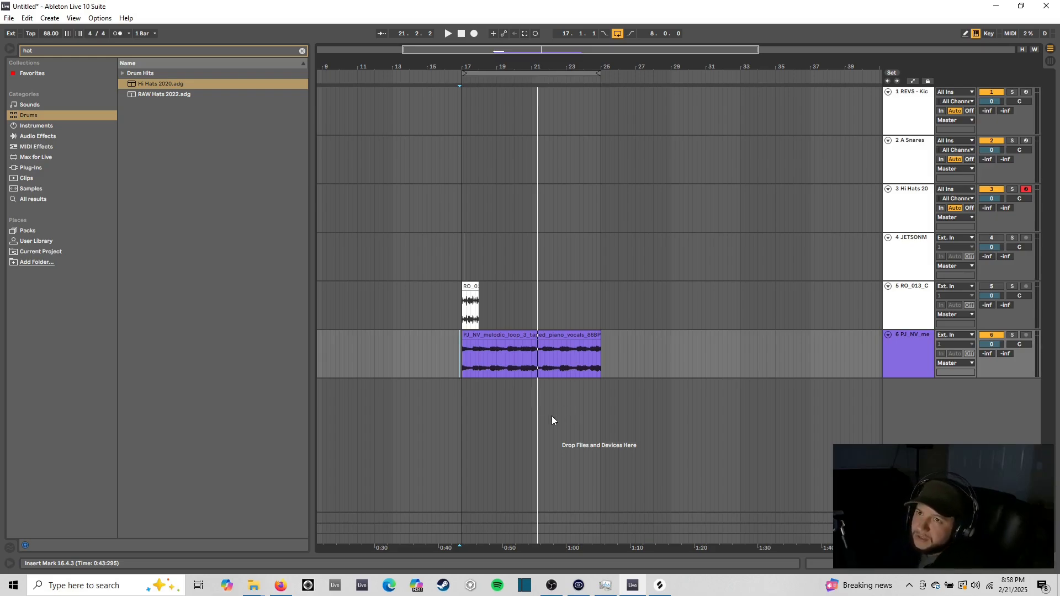
key(z)
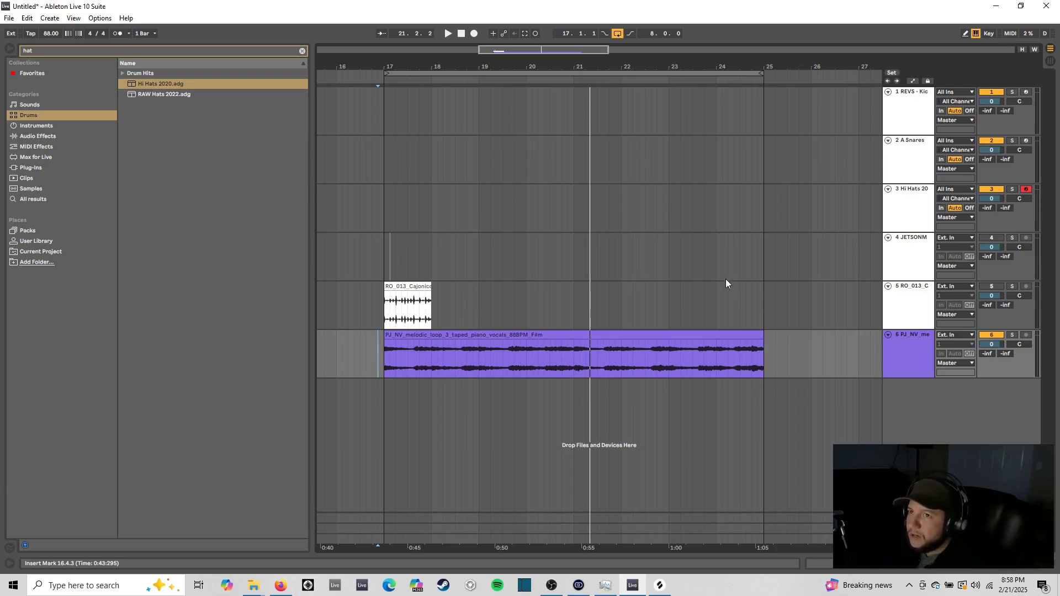
key(minus)
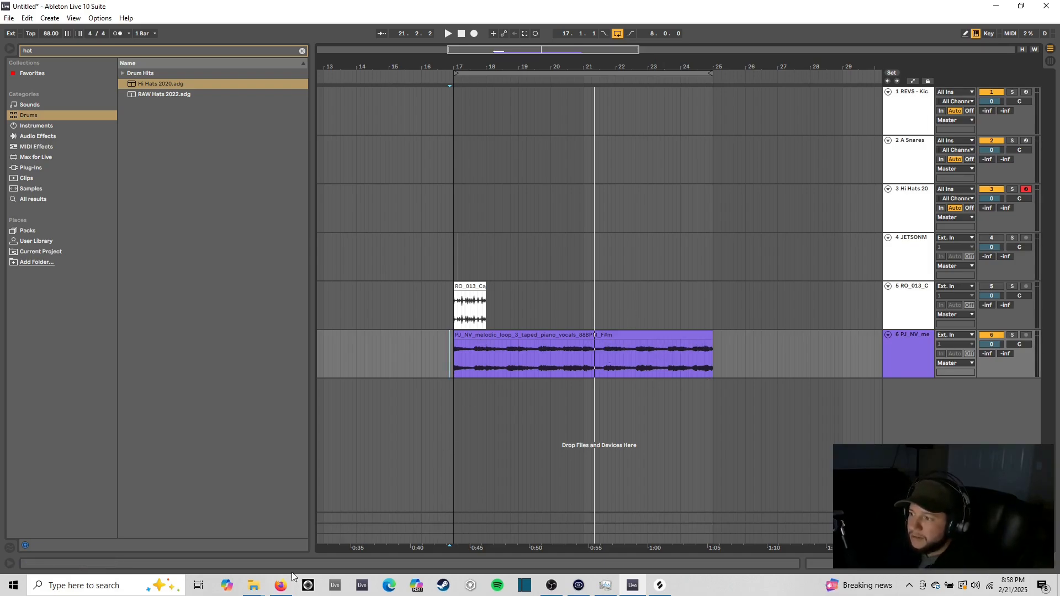
Step: Switch to Firefox to check the notes of the F# minor scale, and return to Ableton Live
mouse_move(280, 589)
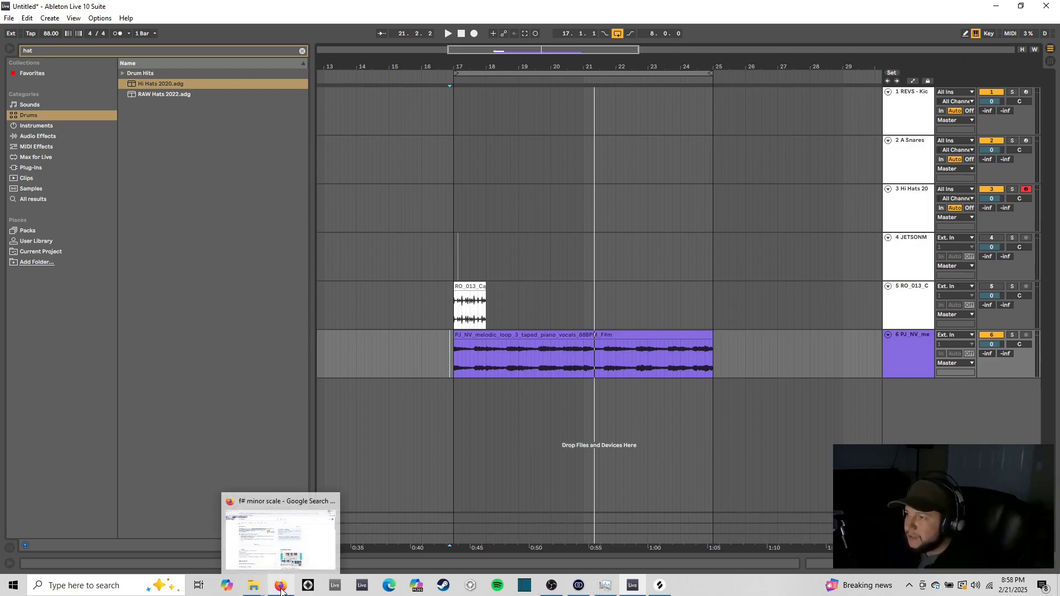
click(330, 564)
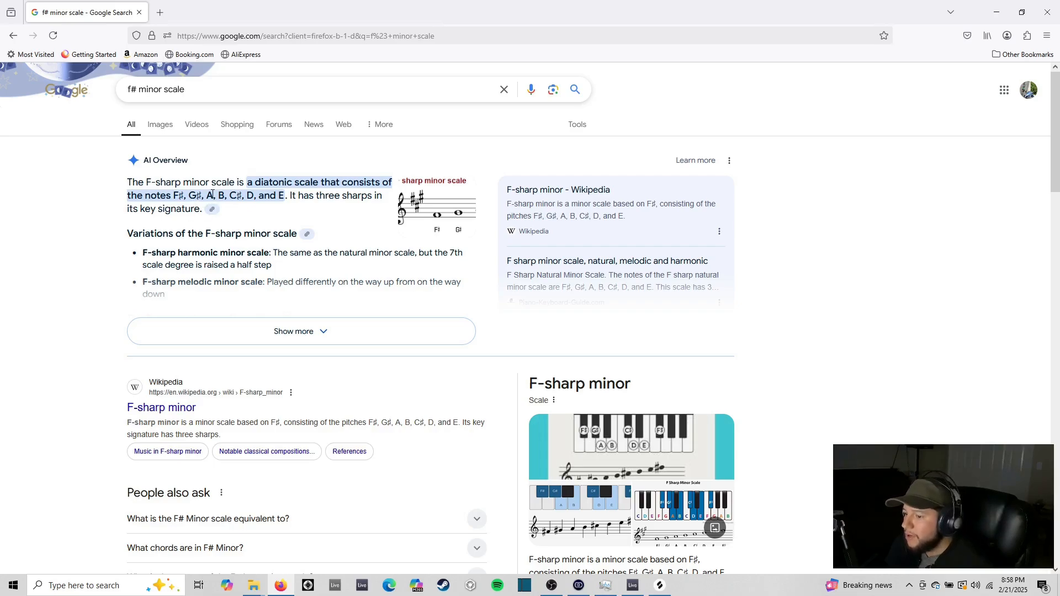
click(996, 12)
Step: Open the A Snares drum rack and audition its snare pads one after another
click(909, 170)
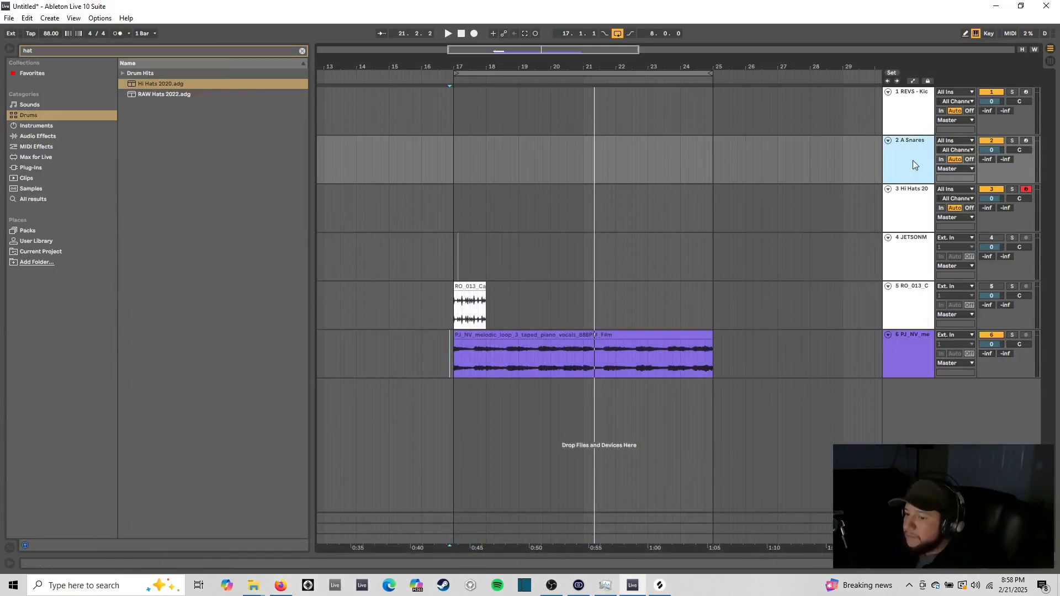
double_click(913, 160)
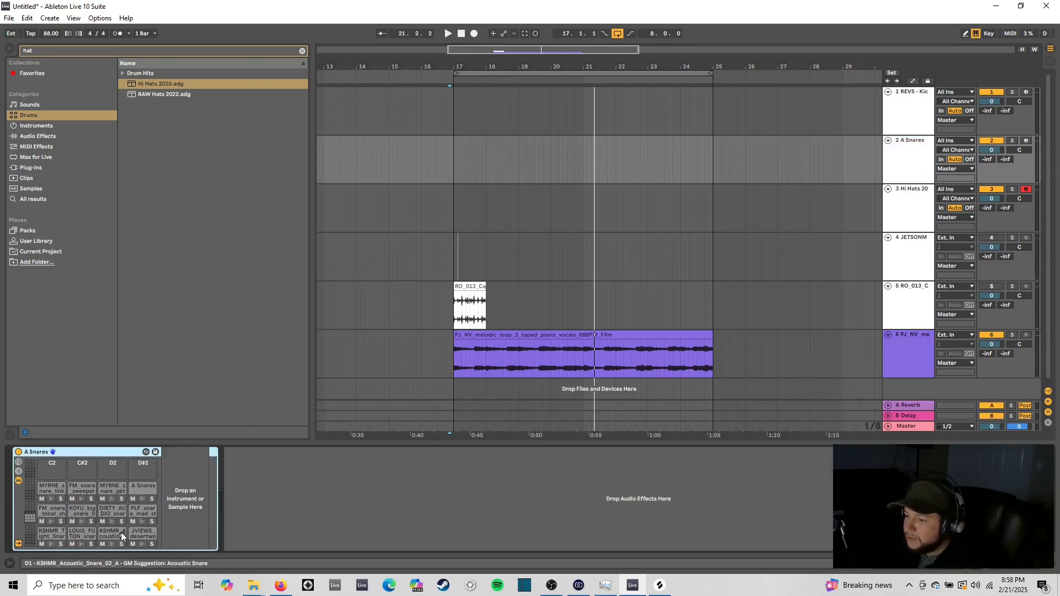
click(51, 542)
click(82, 544)
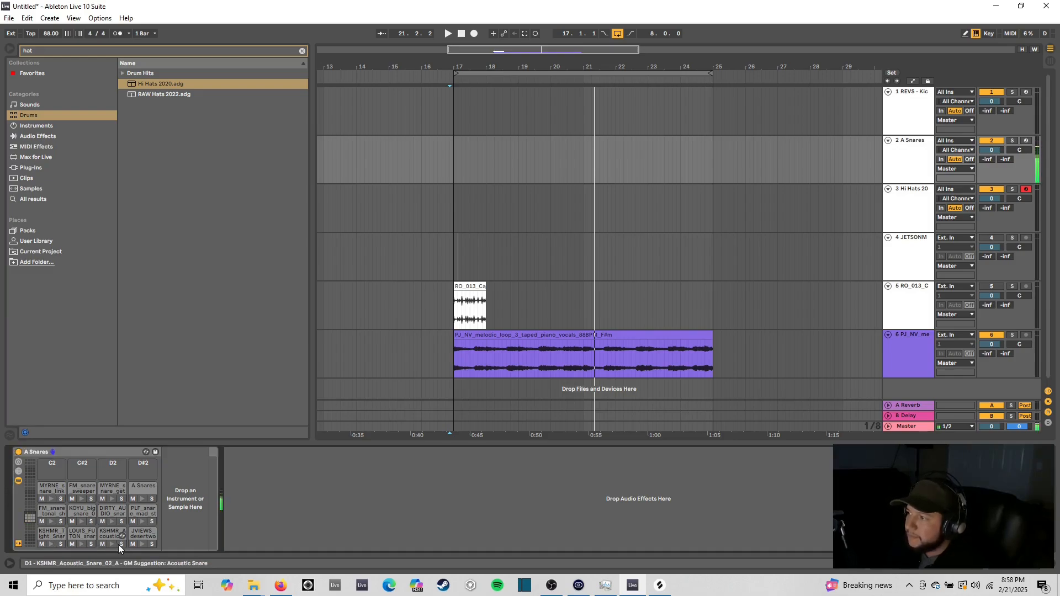
click(113, 544)
click(141, 520)
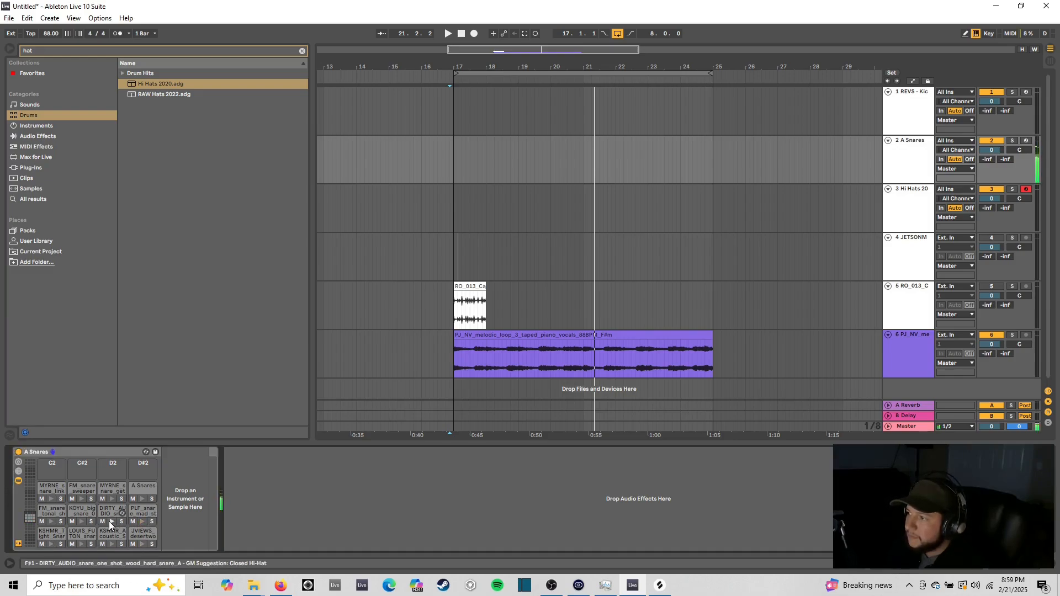
click(109, 521)
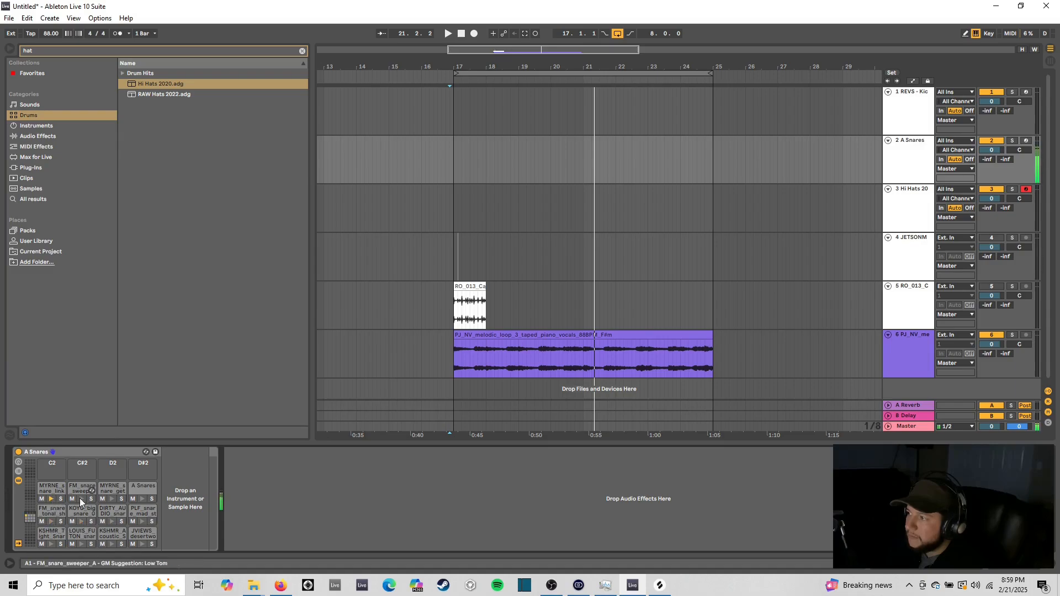
click(112, 500)
click(143, 500)
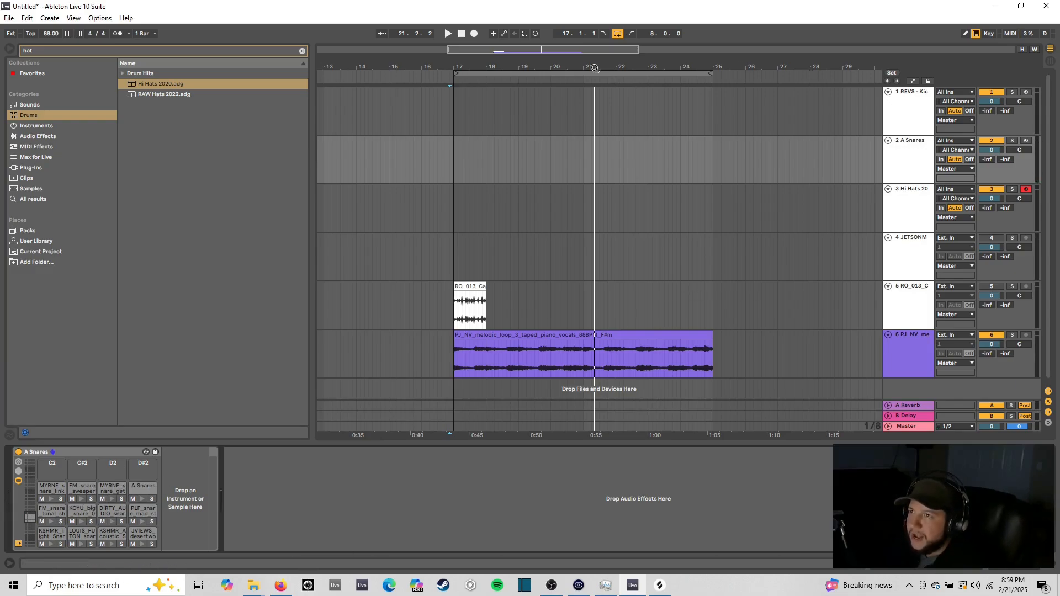
Step: Audition candidate snares against the playing melodic loop, including KSHMR tight, KSHMR acoustic, DIRTY_AUDIO and LOUIS_FUTON, and compare them again with playback stopped
mouse_move(533, 50)
mouse_down()
mouse_move(533, 77)
mouse_move(533, 66)
mouse_up()
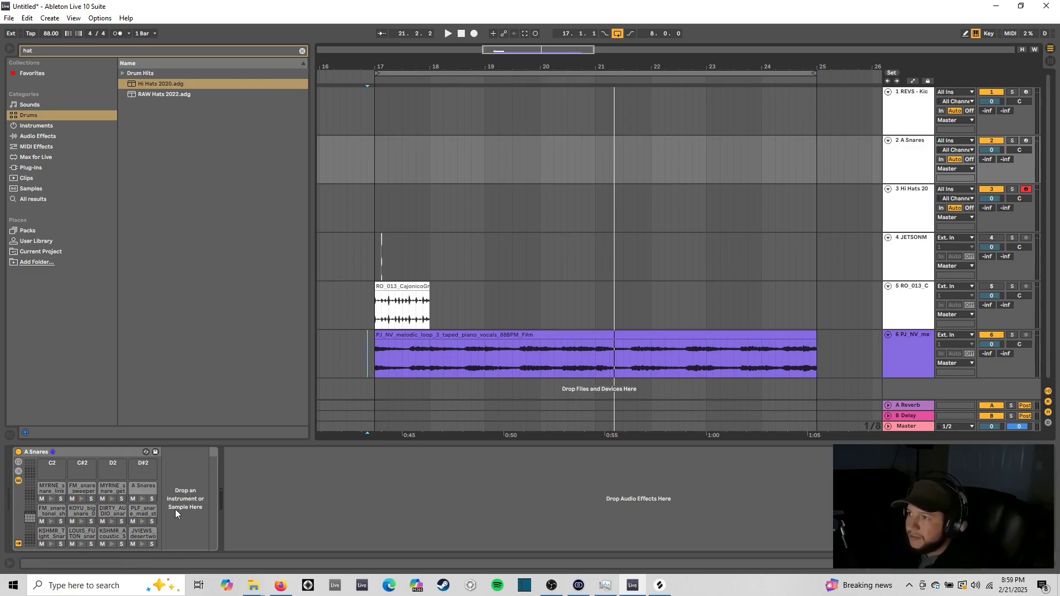
key(space)
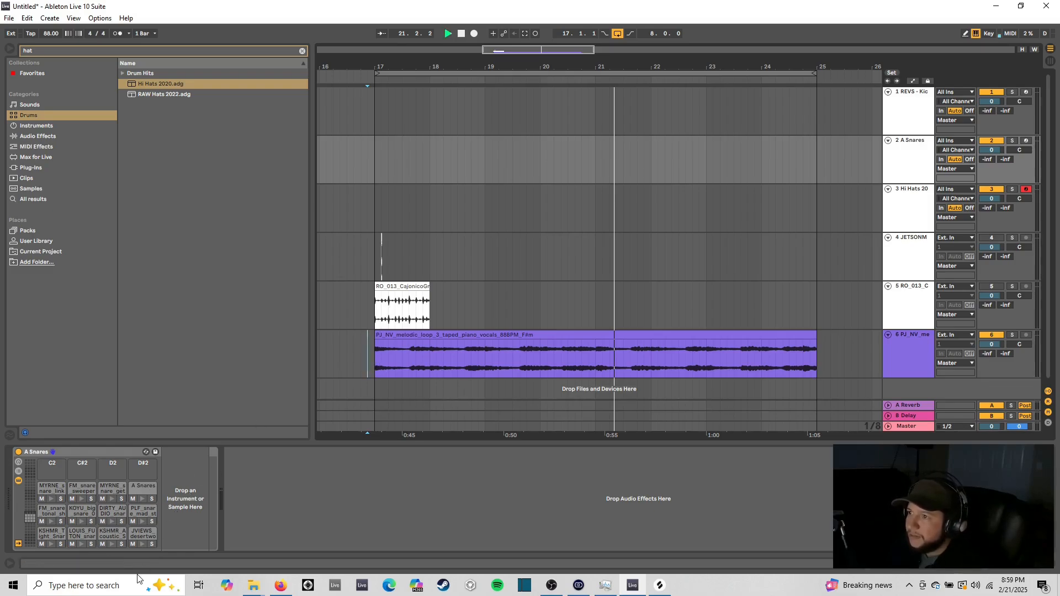
click(51, 544)
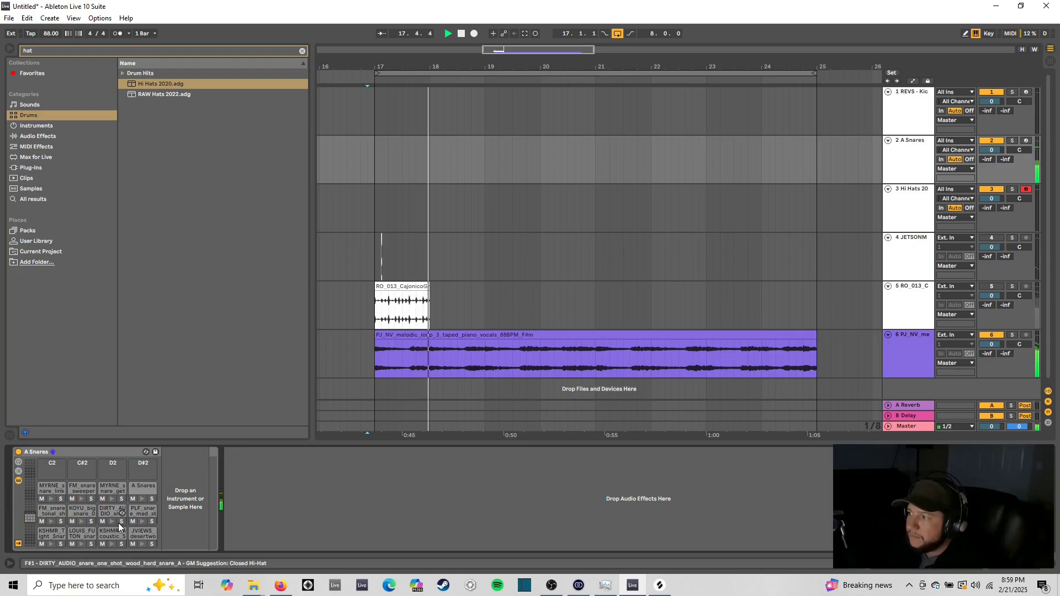
click(113, 522)
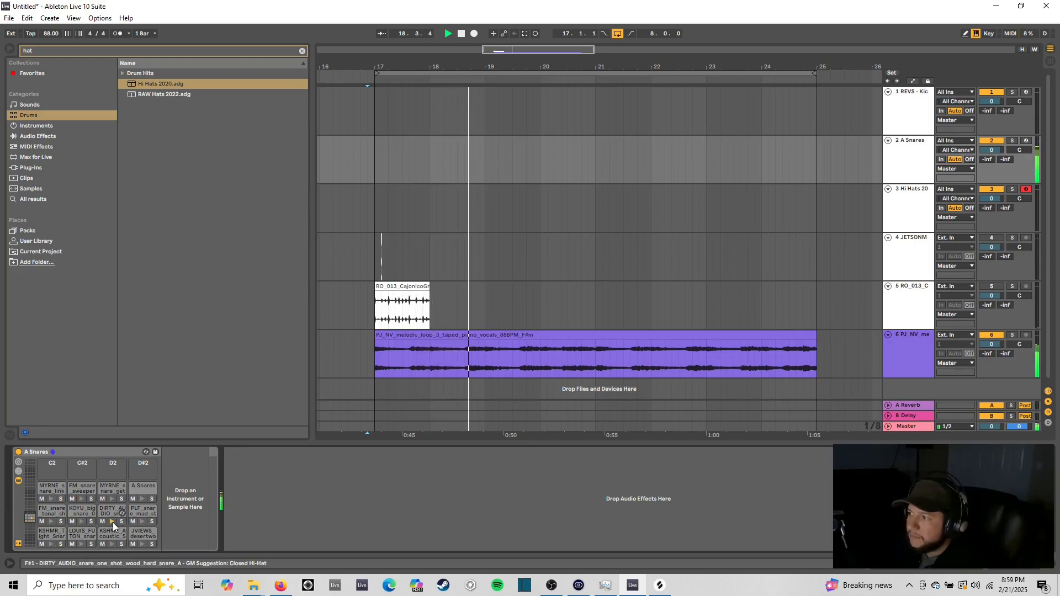
click(50, 544)
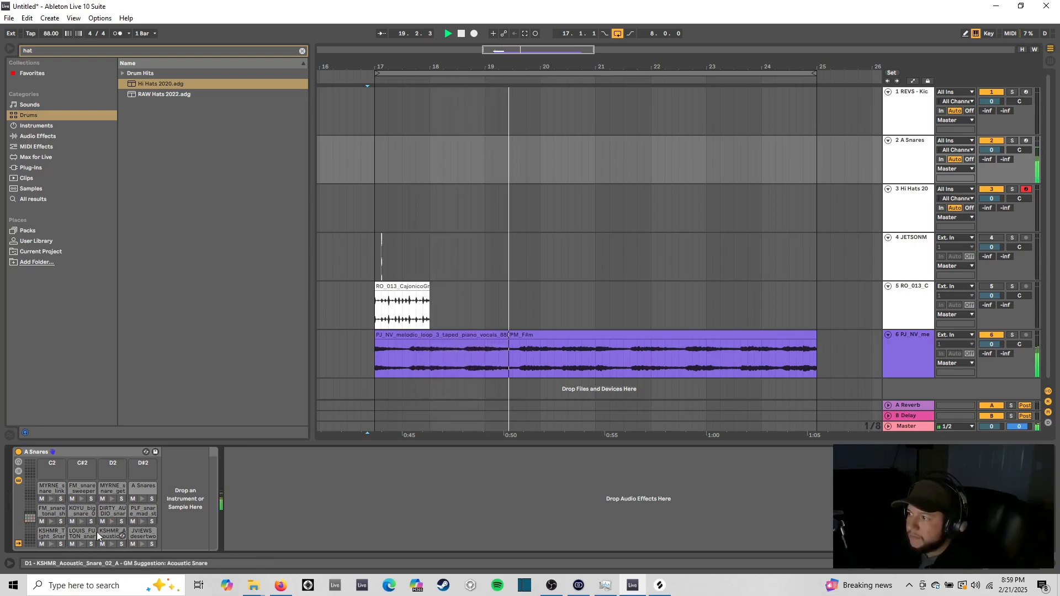
click(111, 545)
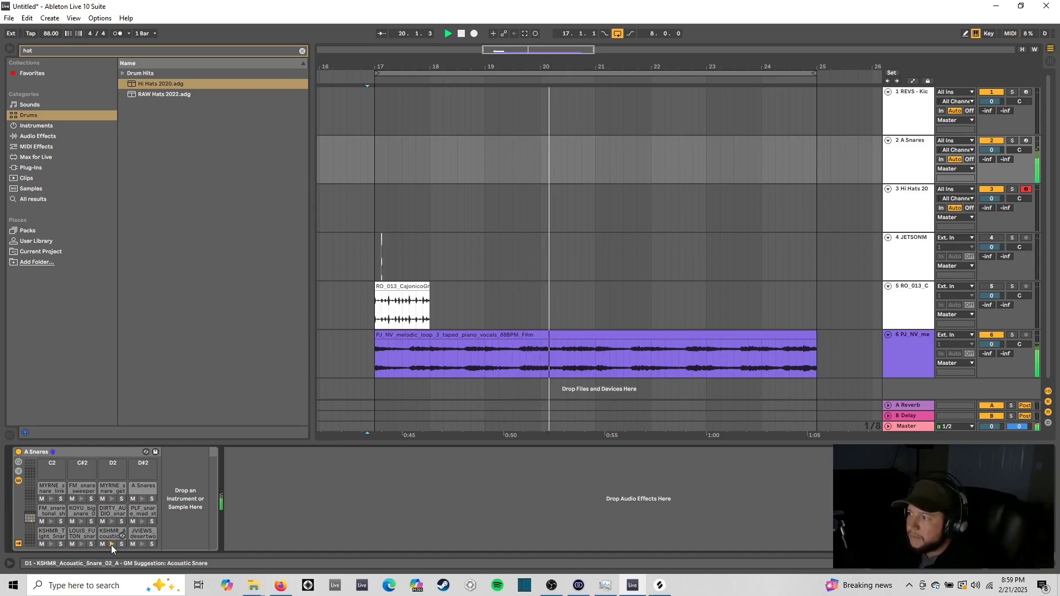
click(82, 545)
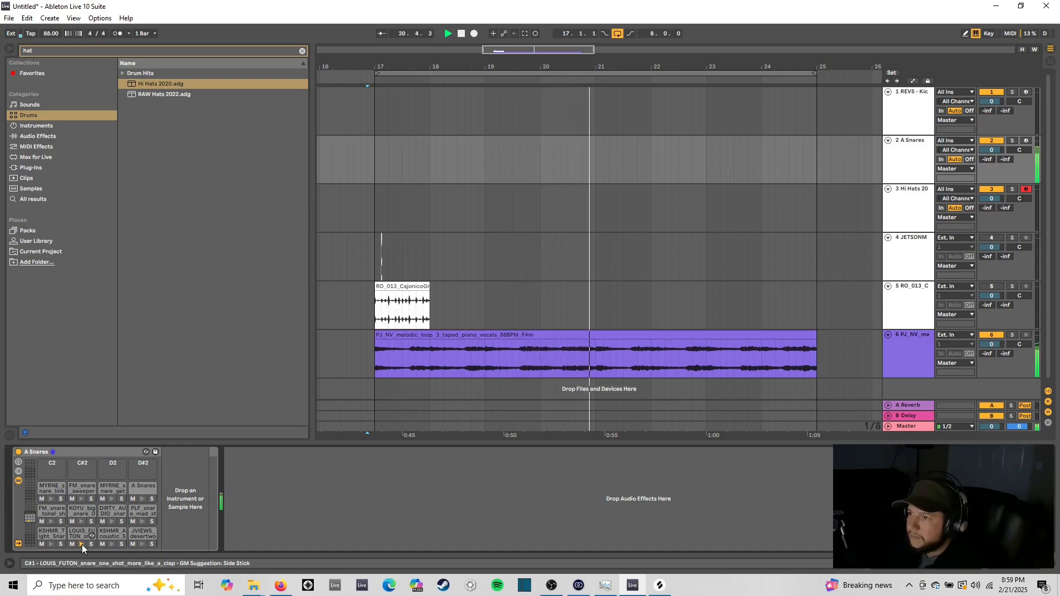
click(461, 34)
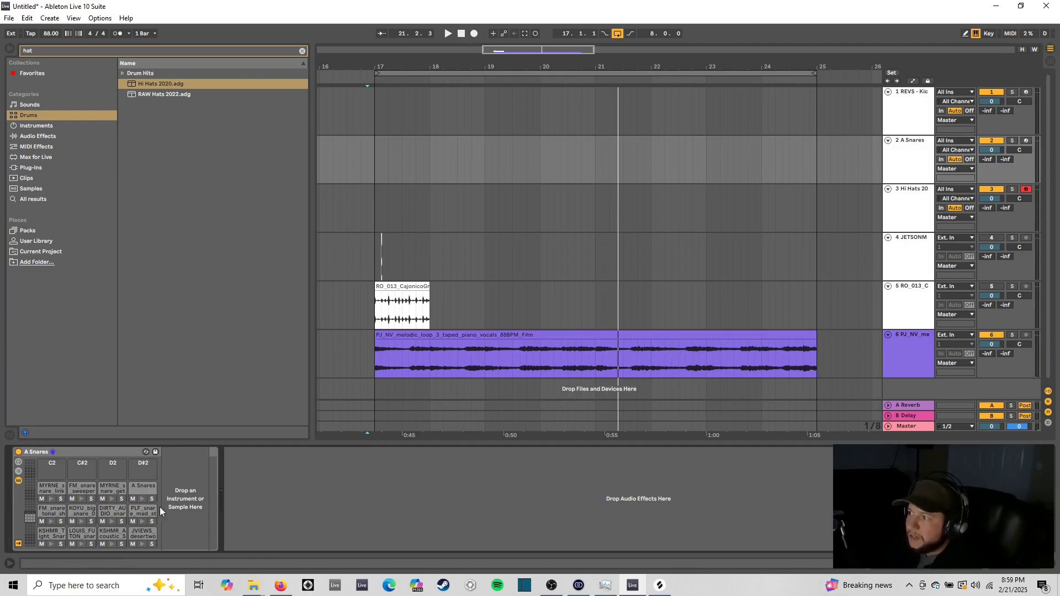
click(82, 522)
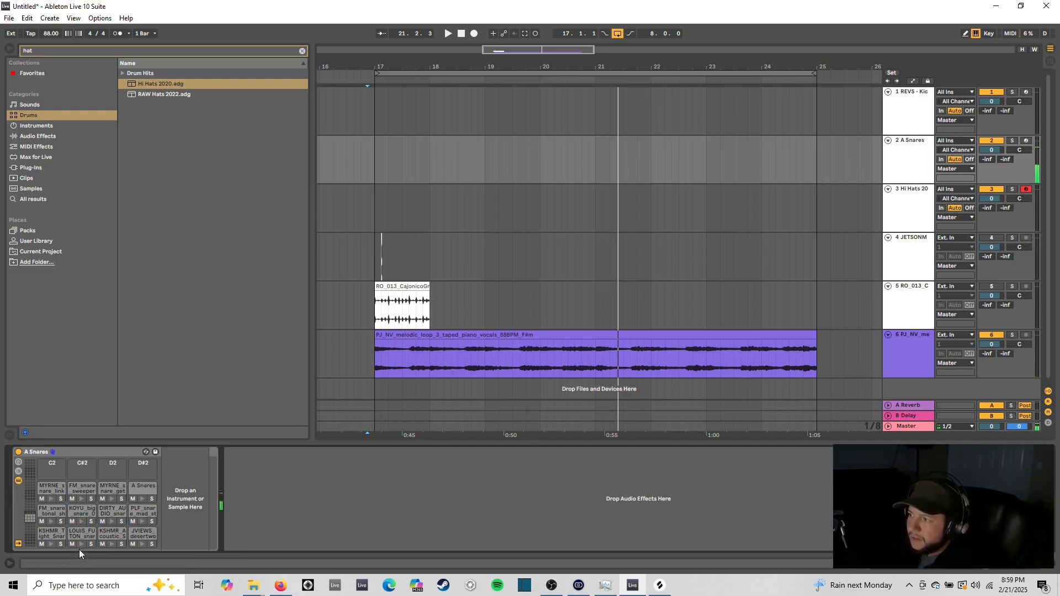
click(50, 545)
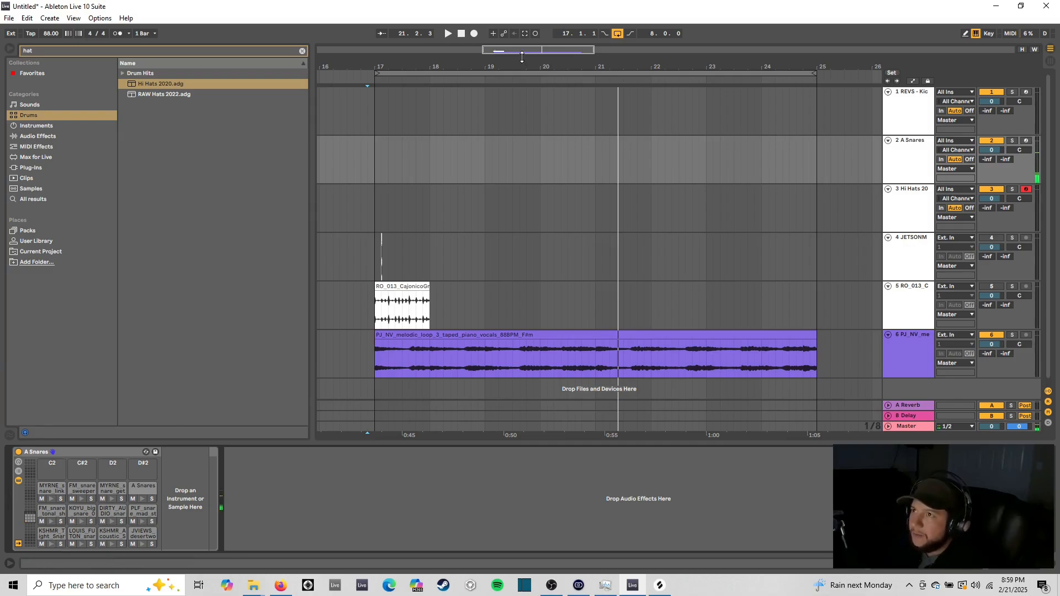
Step: Set the arrangement grid to 1 bar and insert an empty four-bar MIDI clip on the A Snares track from bar 17 to 21
drag(522, 56, 524, 64)
right_click(391, 150)
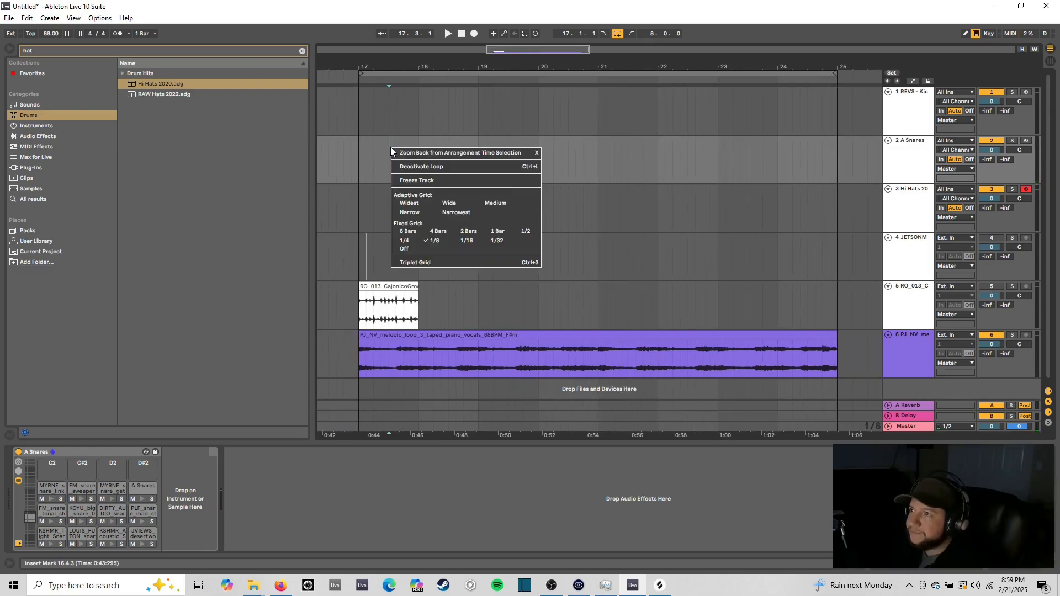
click(497, 231)
drag(364, 152, 578, 160)
right_click(578, 160)
click(620, 234)
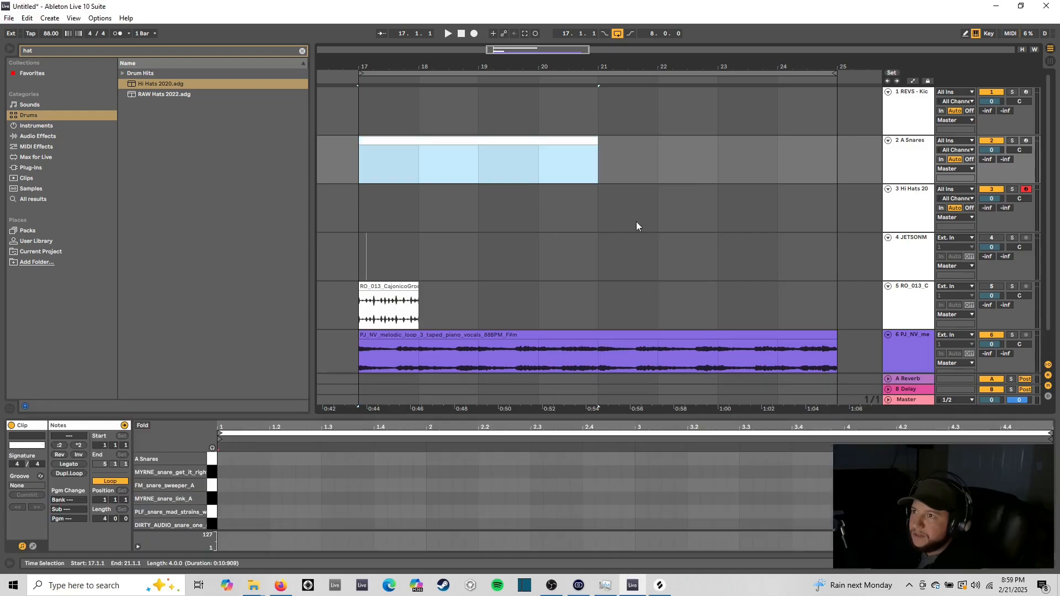
Step: Enable note preview and draw KSHMR_Tight_Snare_01_A hits at 1.2 and 1.4 in the snare clip
click(262, 488)
scroll(233, 484, down, 5)
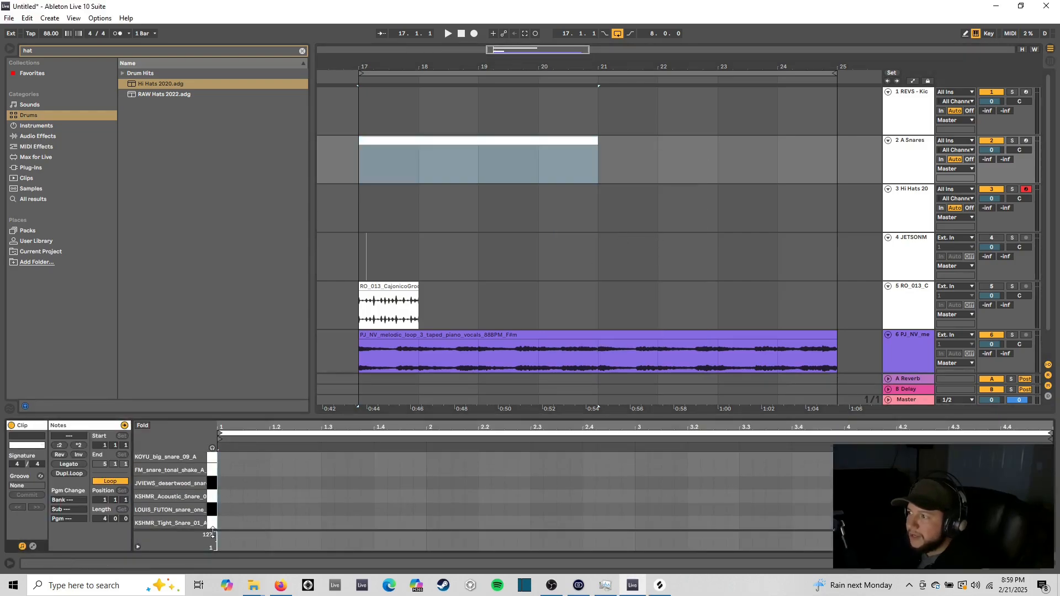
click(213, 524)
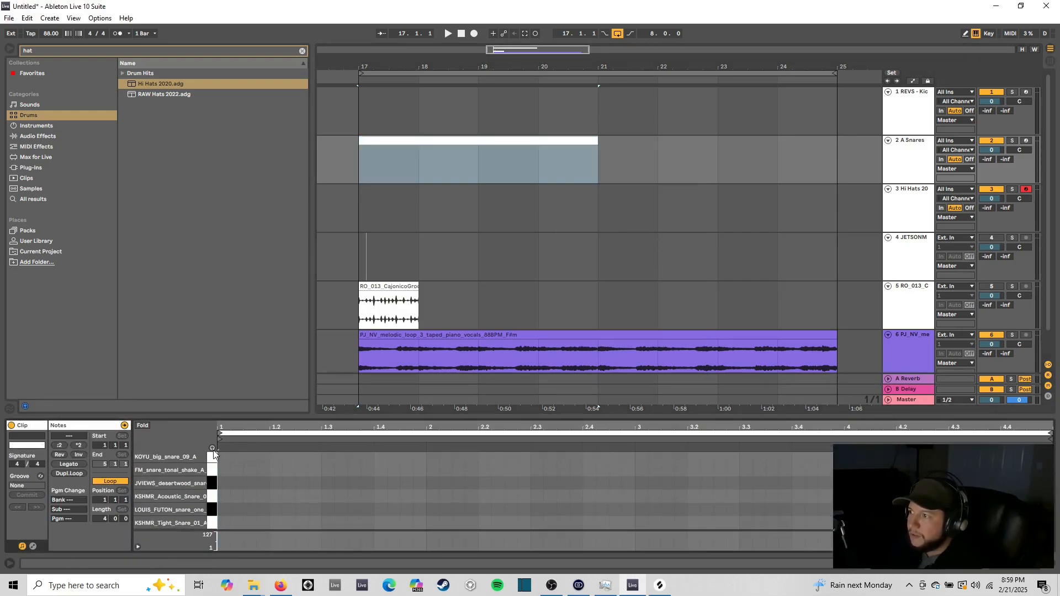
right_click(344, 520)
click(356, 517)
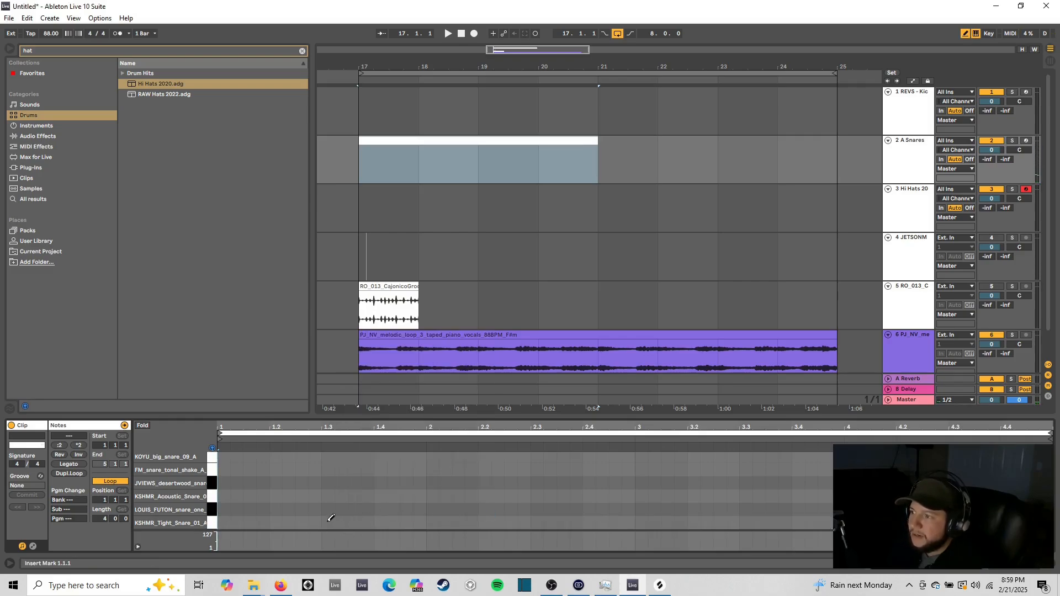
key(space)
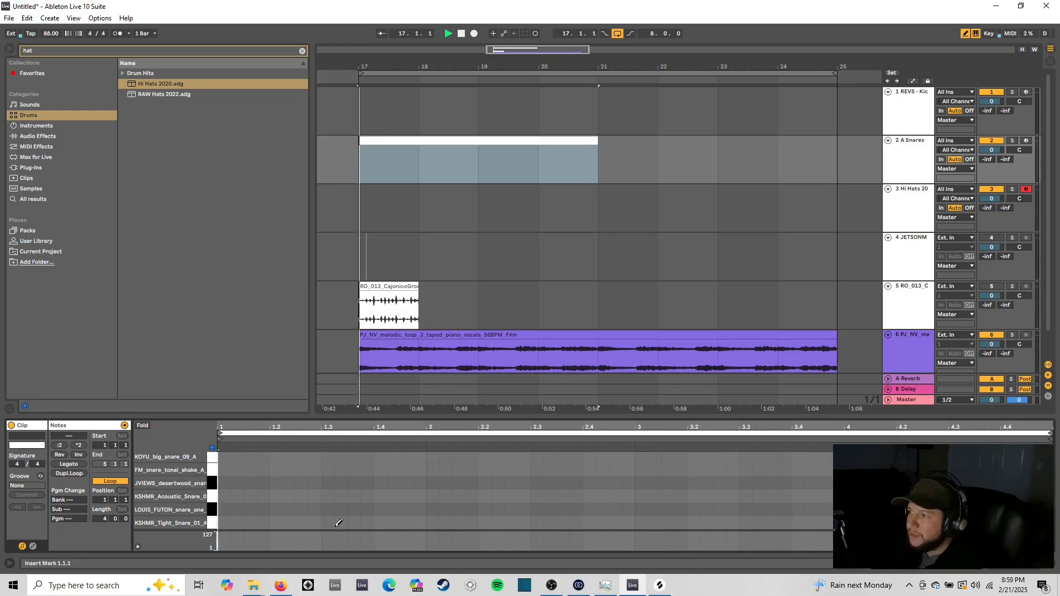
click(275, 523)
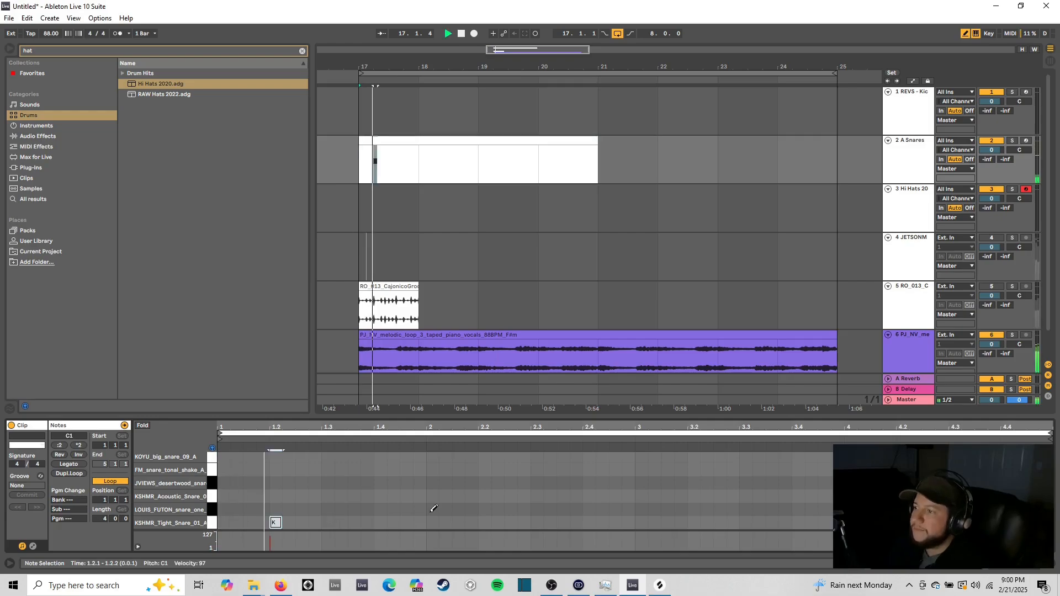
click(380, 523)
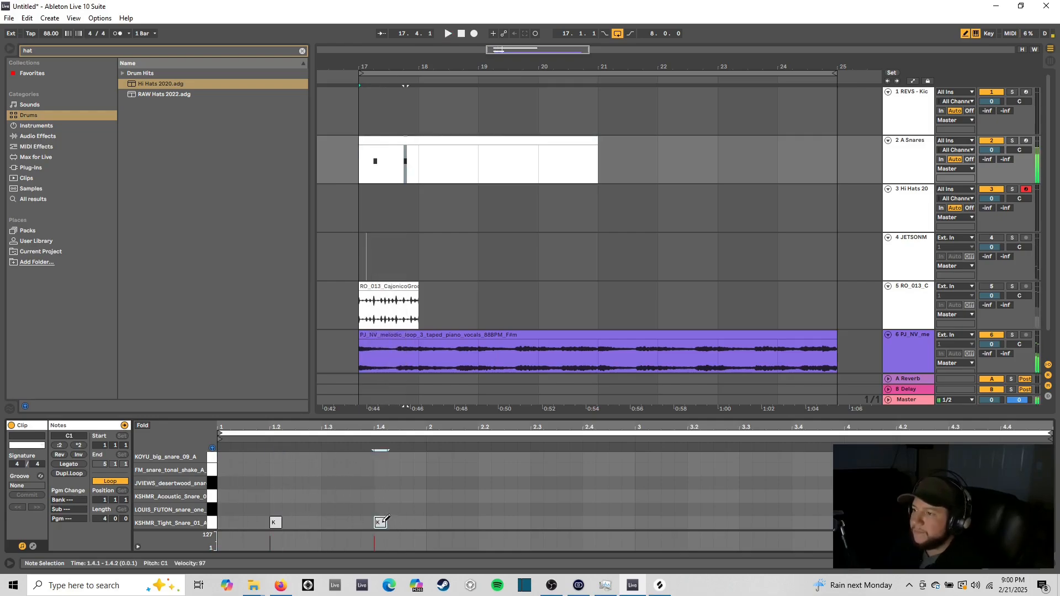
Step: Duplicate the first bar of snare hits three times to fill the four-bar clip, and hide the note editor
right_click(458, 504)
click(460, 501)
drag(224, 522, 423, 519)
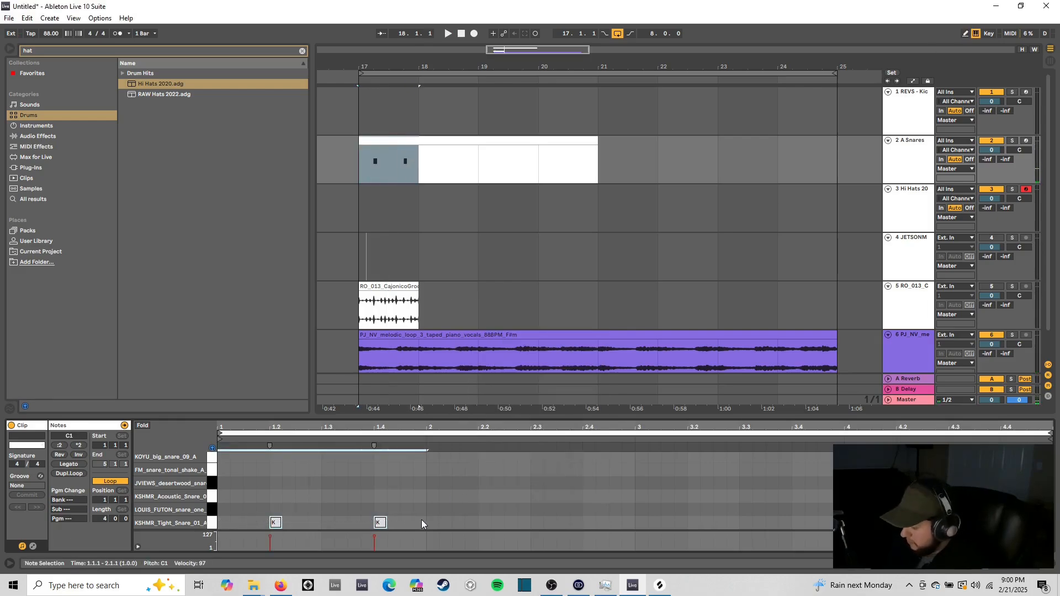
key(ctrl+d)
key(ctrl+d)
key(ctrl+d)
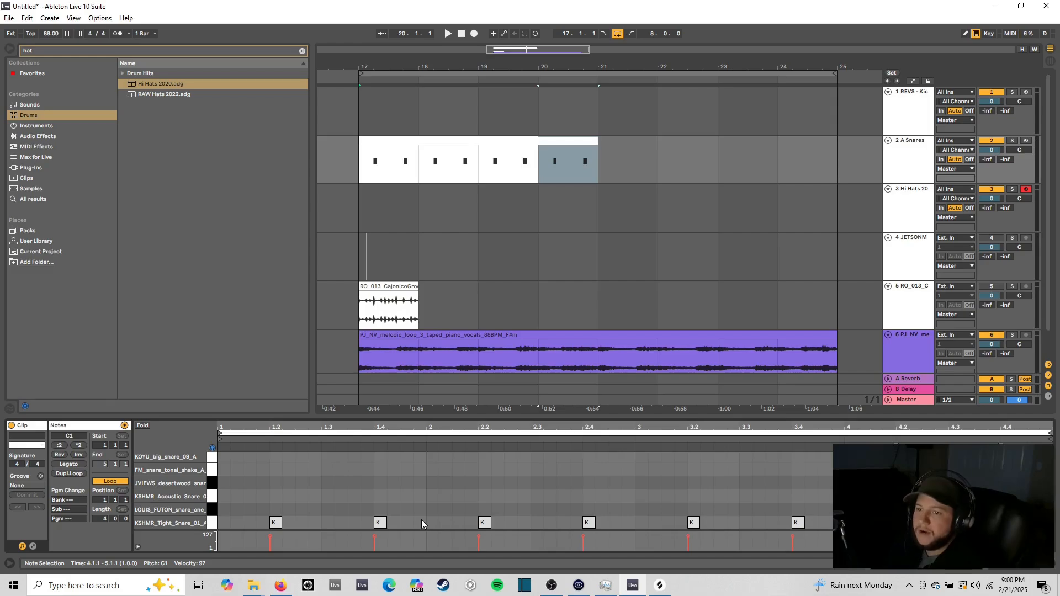
mouse_move(598, 578)
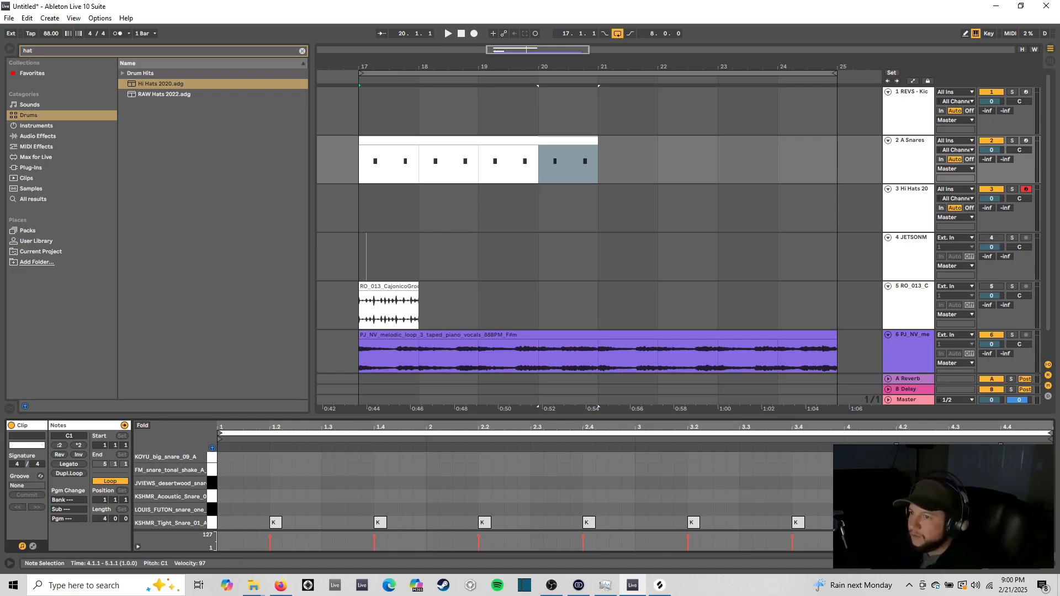
click(1052, 569)
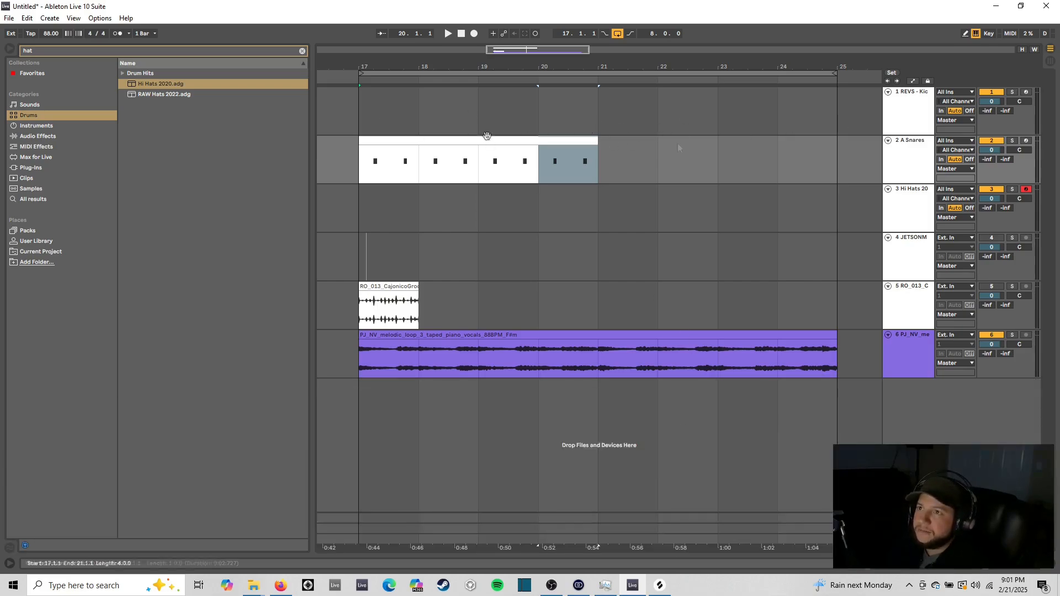
Step: Duplicate the four-bar snare clip into bars 21 to 25 and briefly play it with the melodic loop
click(480, 143)
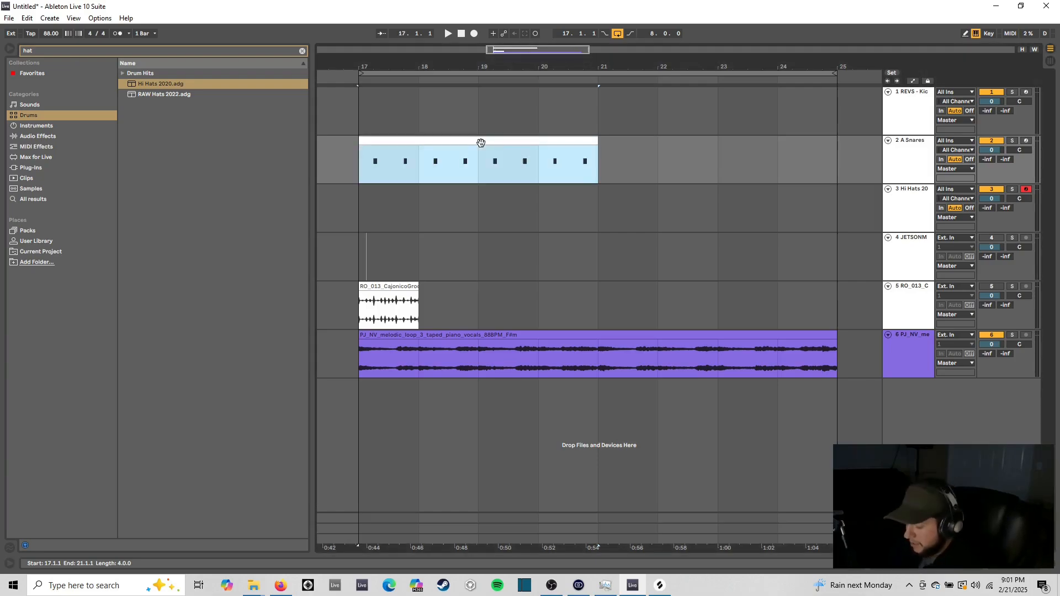
key(ctrl+d)
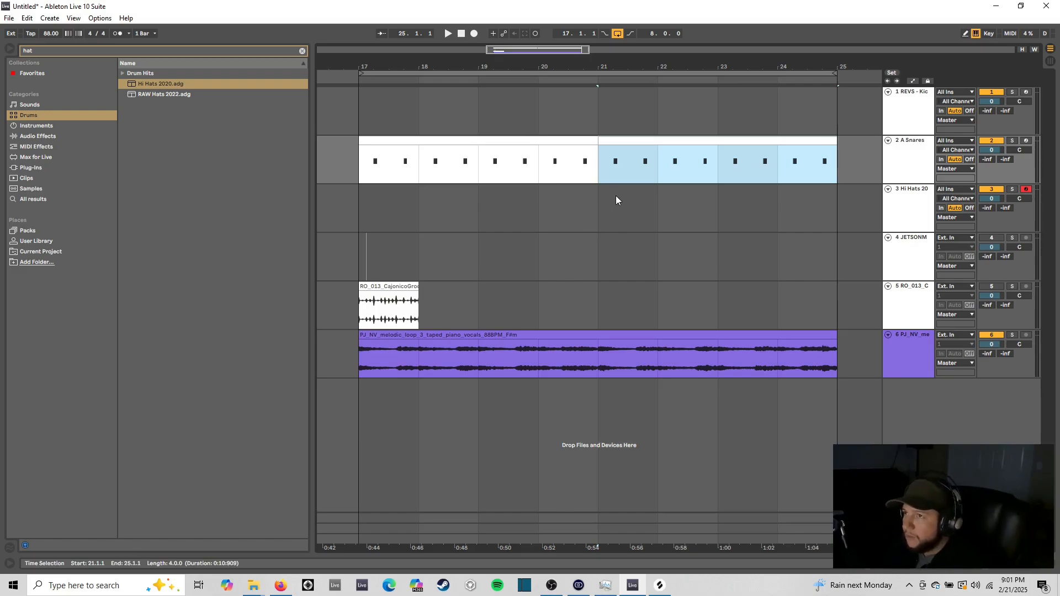
key(space)
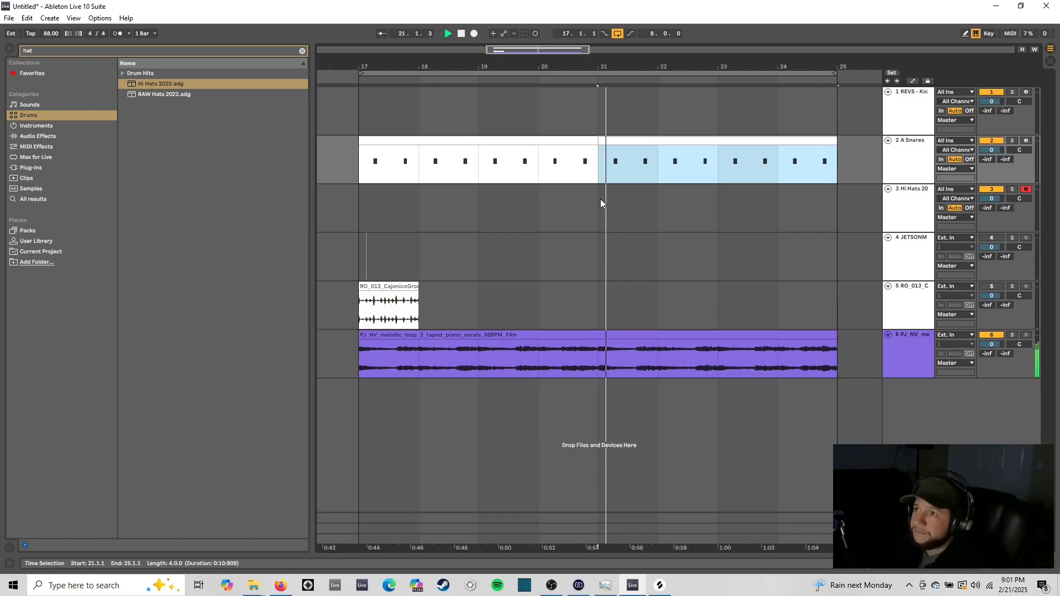
key(space)
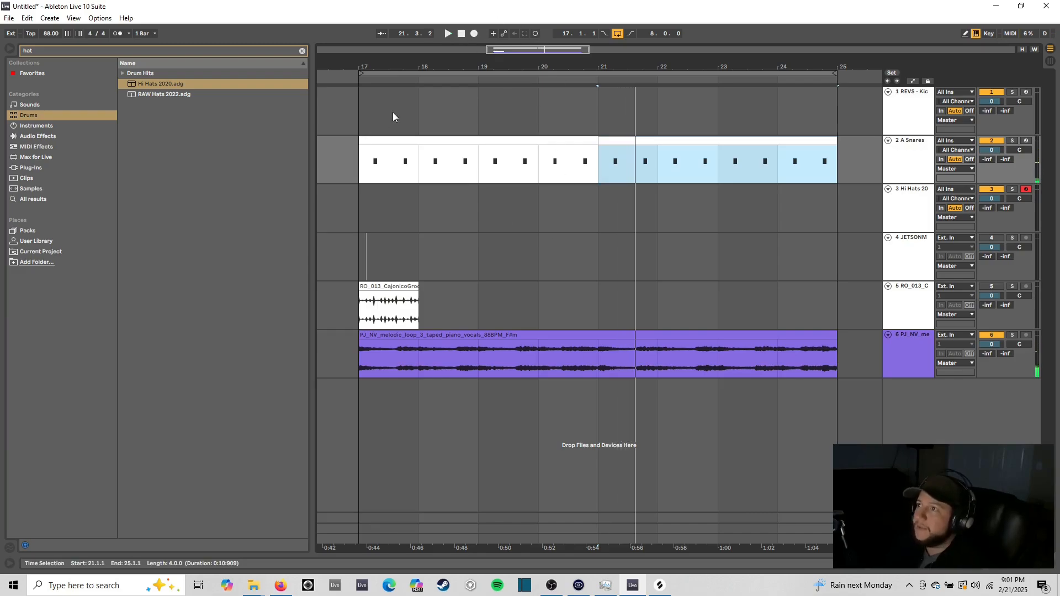
Step: Insert an empty four-bar MIDI clip on the REVS kick track from bar 17 to 21
click(409, 110)
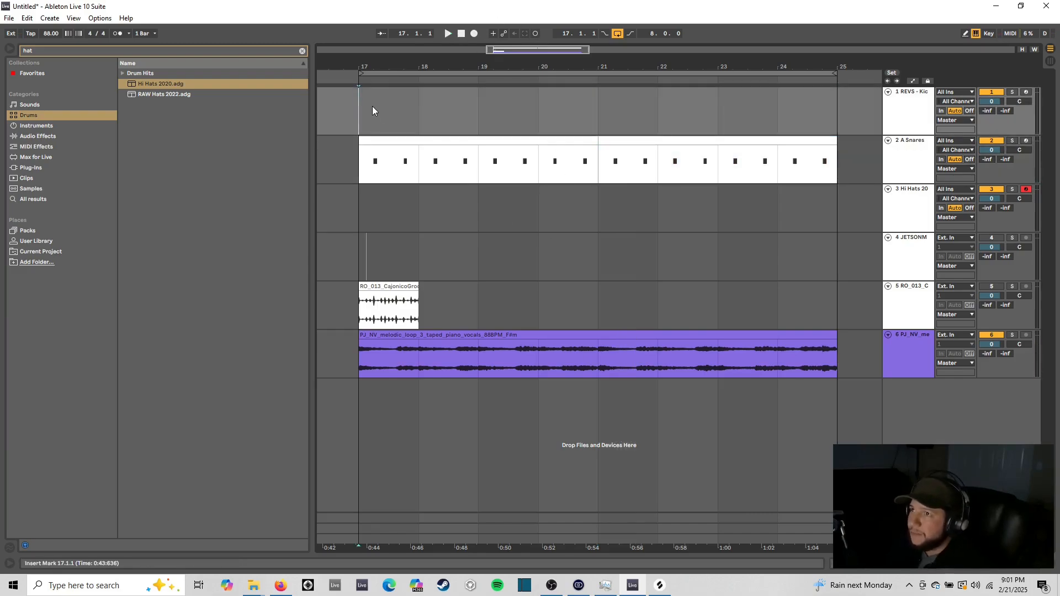
drag(360, 109, 523, 109)
right_click(556, 103)
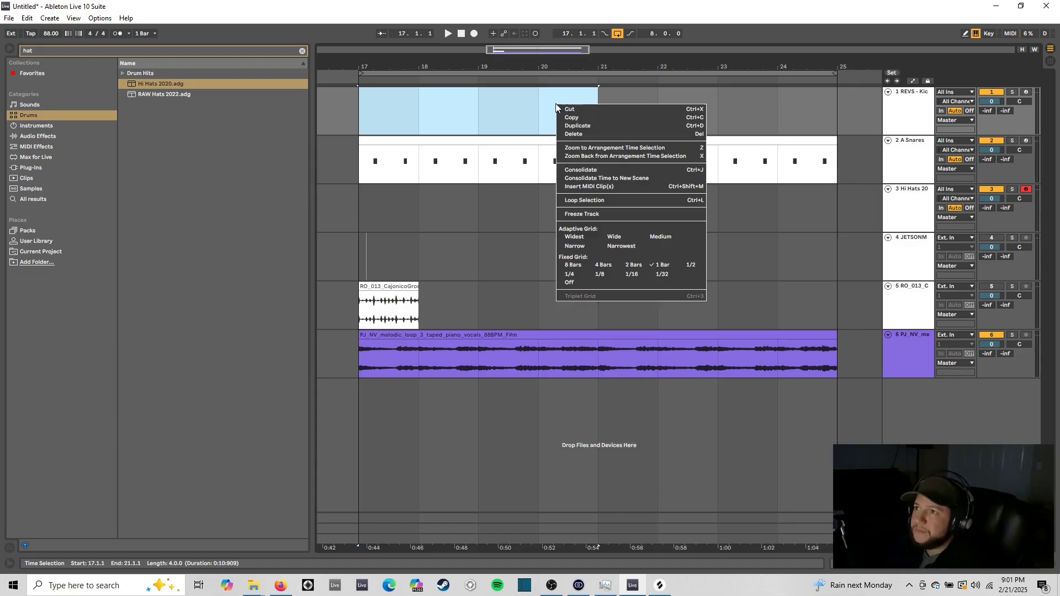
click(614, 186)
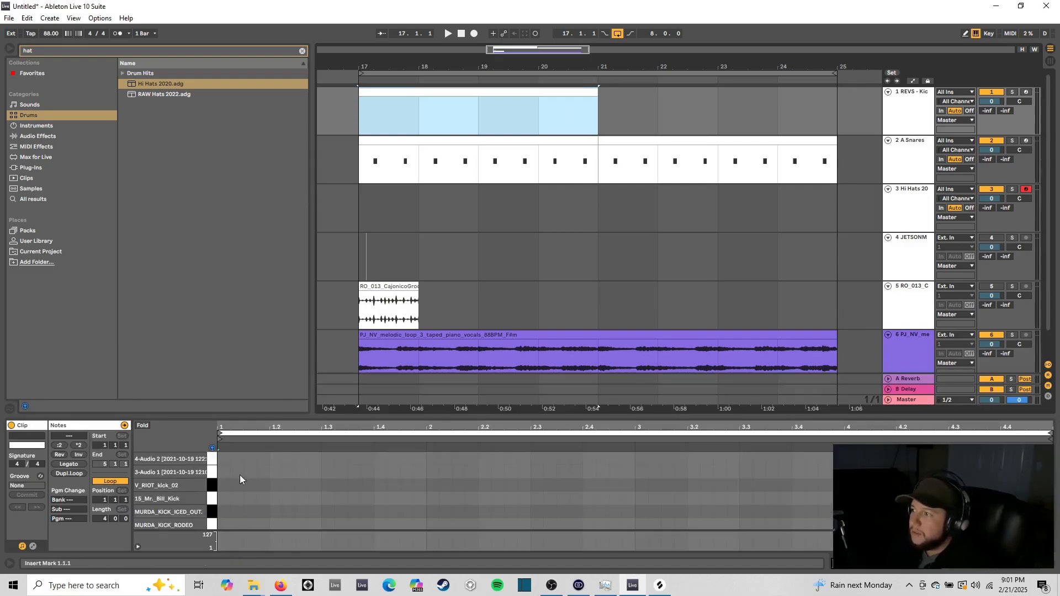
Step: Audition the MURDA_KICK_ICED_OUT and MURDA_KICK_RODEO samples, alone and against the playing loop
click(220, 476)
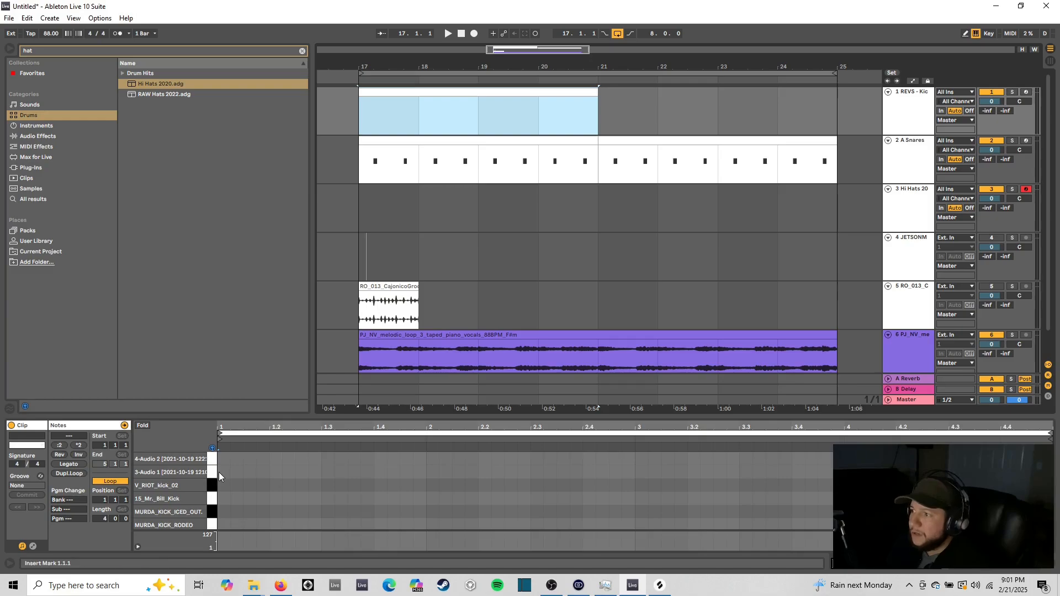
click(213, 524)
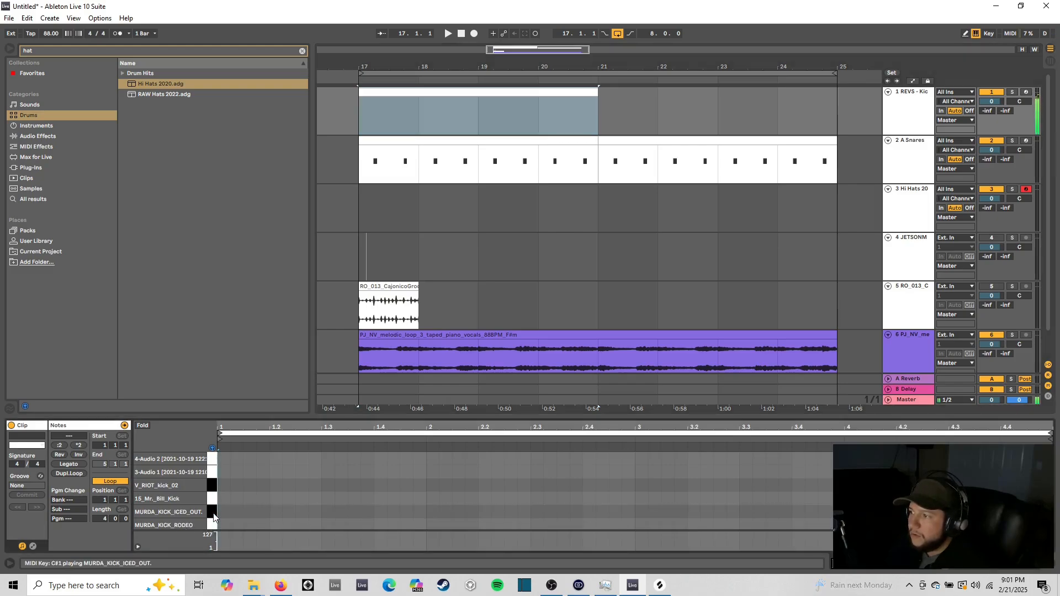
click(213, 529)
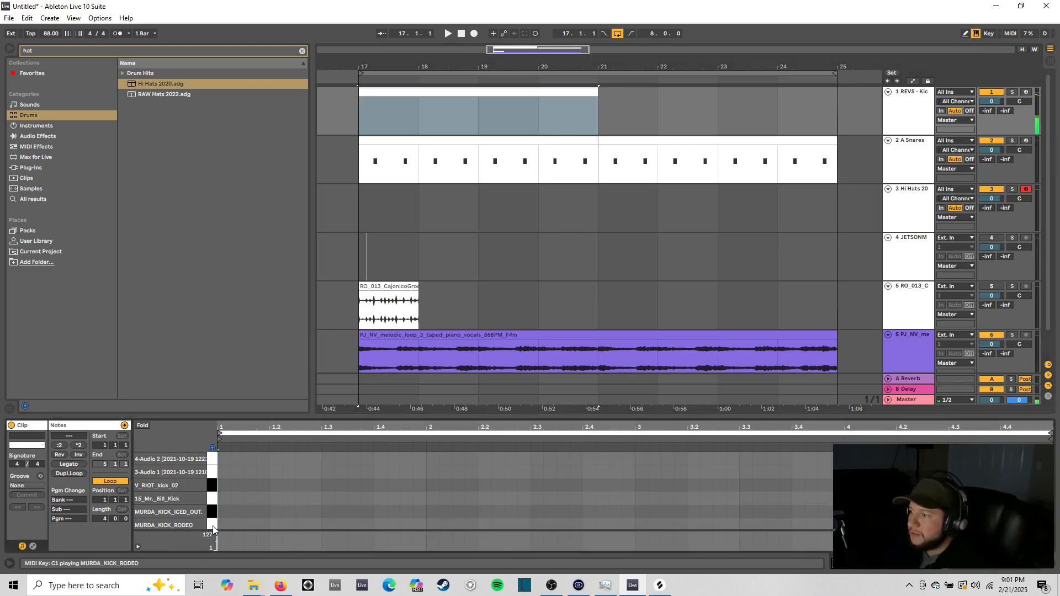
key(space)
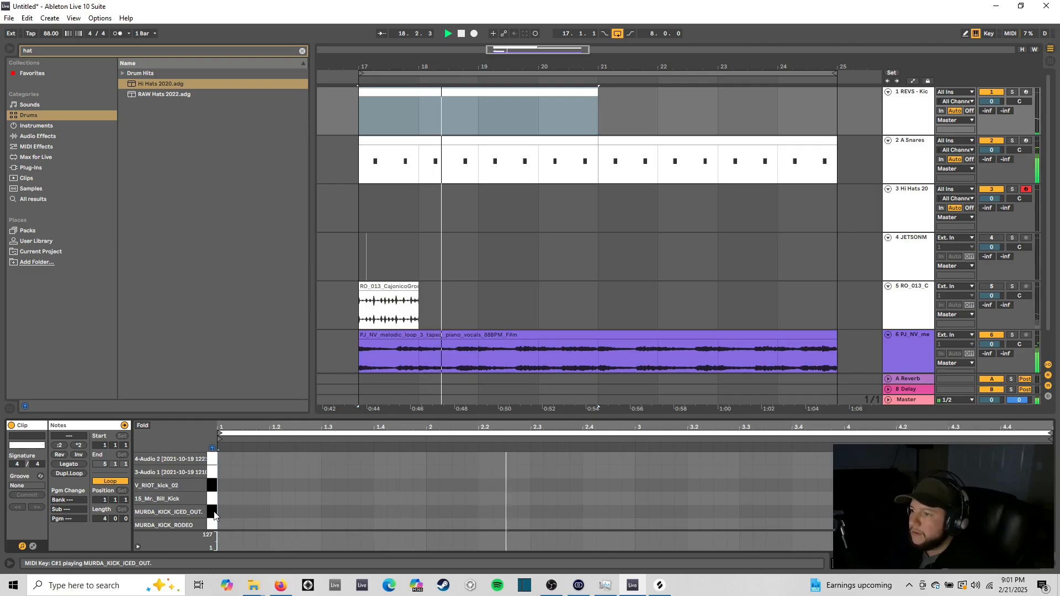
key(space)
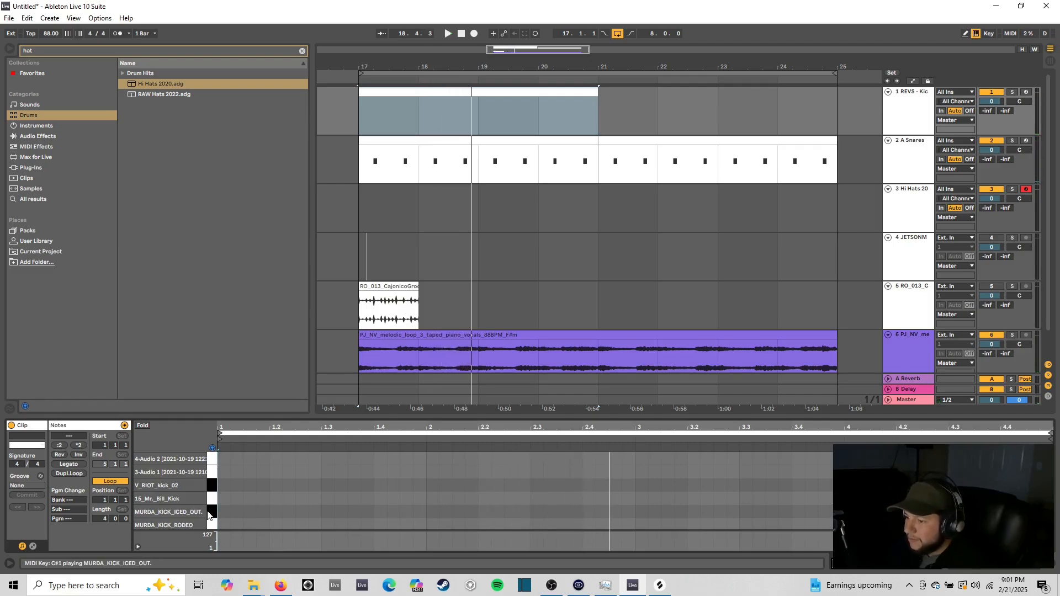
Step: Enable draw mode, add a MURDA_KICK_ICED_OUT hit at 1.1.1 in the kick clip, and play it back
right_click(242, 519)
click(351, 506)
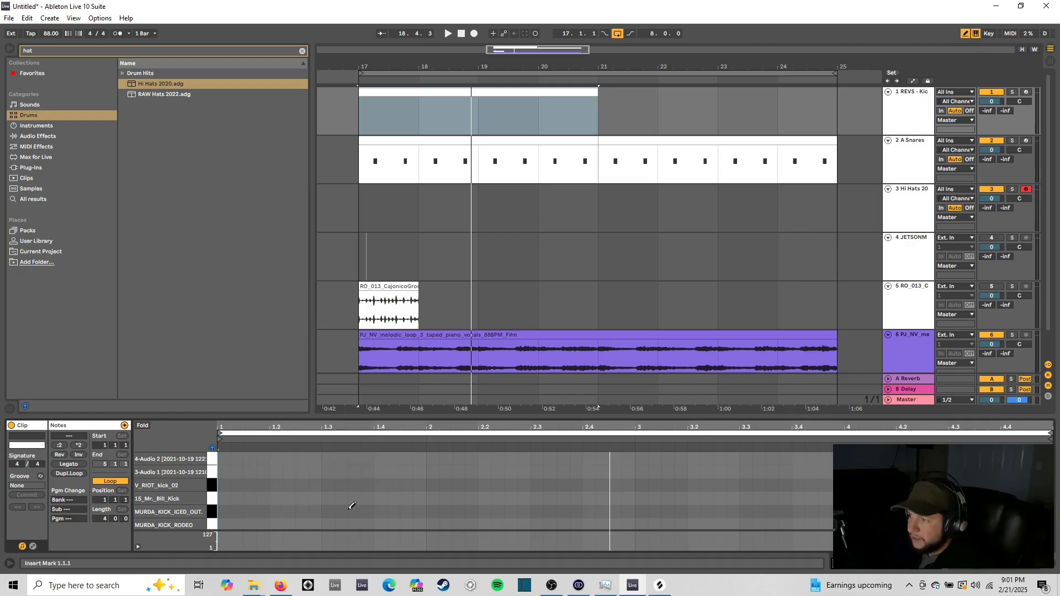
right_click(225, 509)
click(225, 509)
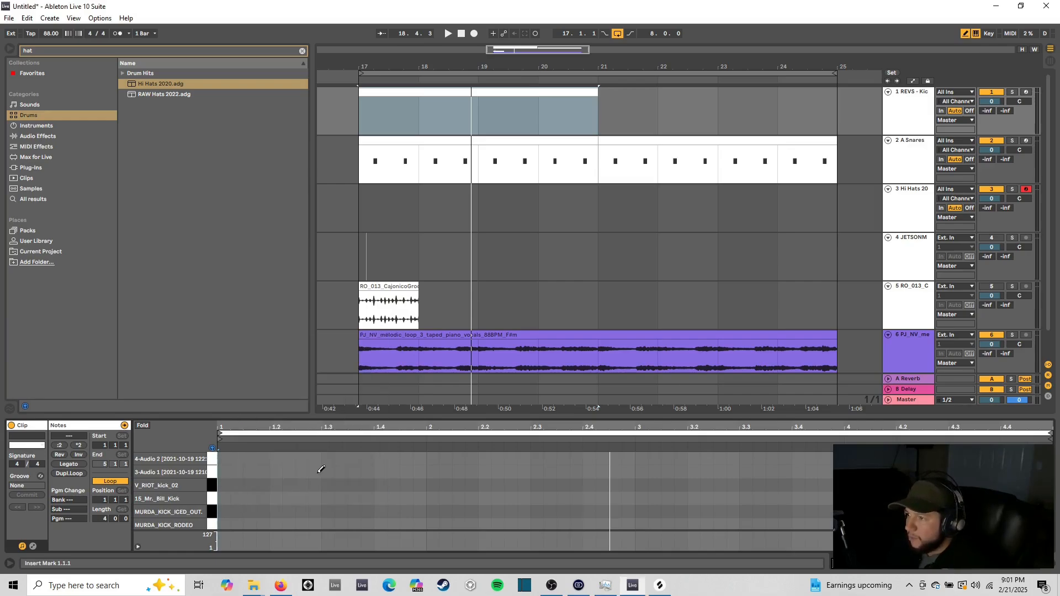
click(225, 511)
key(space)
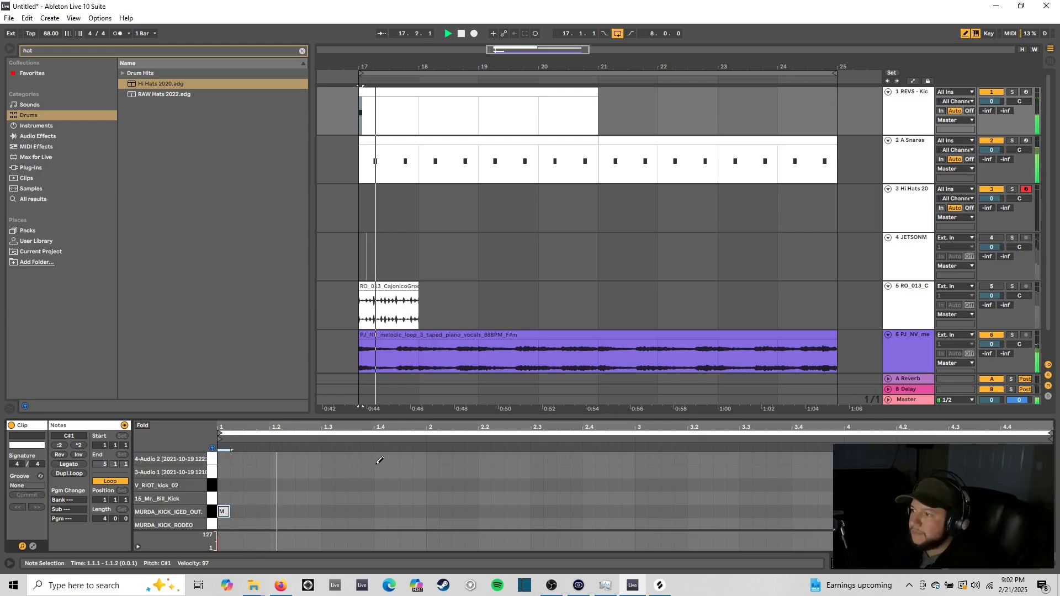
key(space)
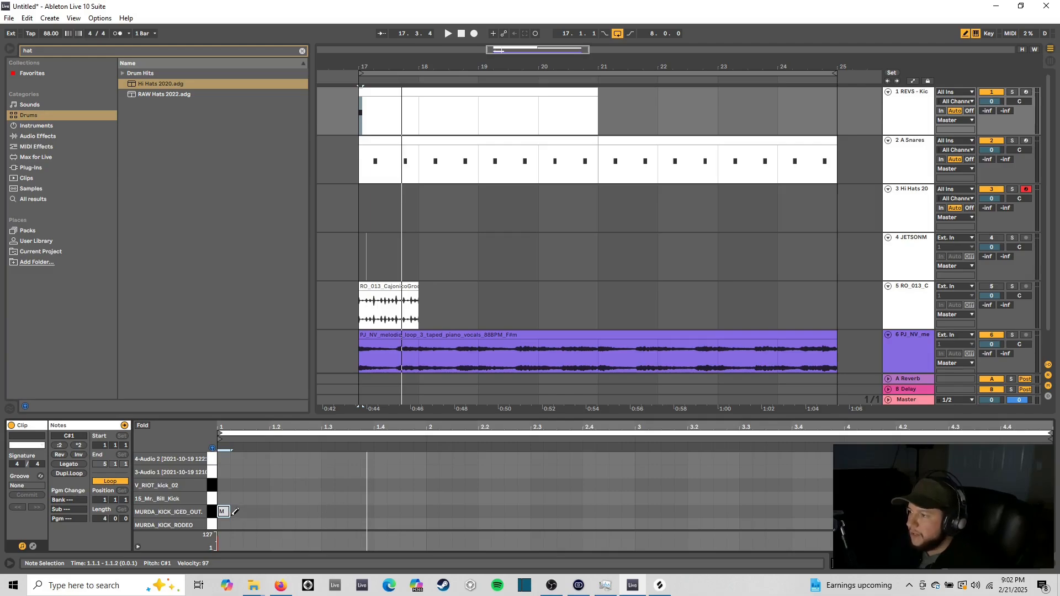
Step: Try a MURDA_KICK_ICED_OUT hit at 1.3.1, listen to it with the loop, and remove it
click(327, 512)
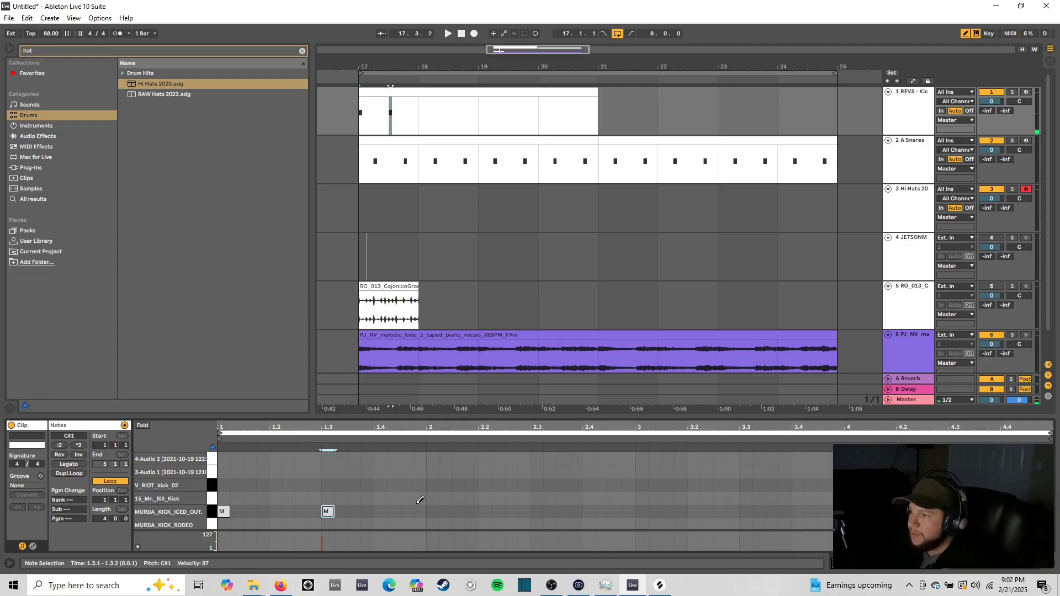
key(space)
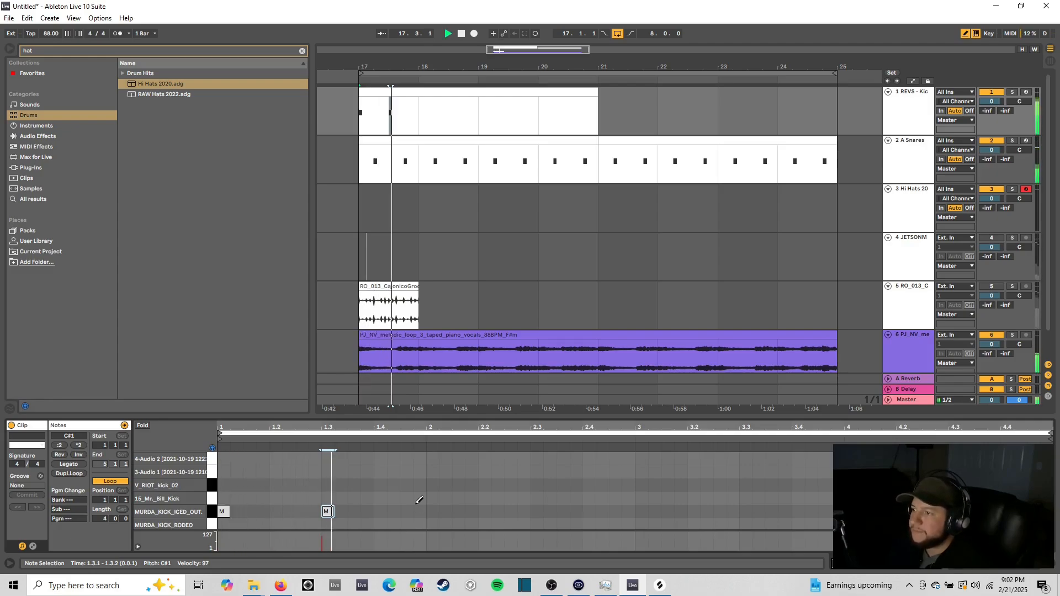
key(space)
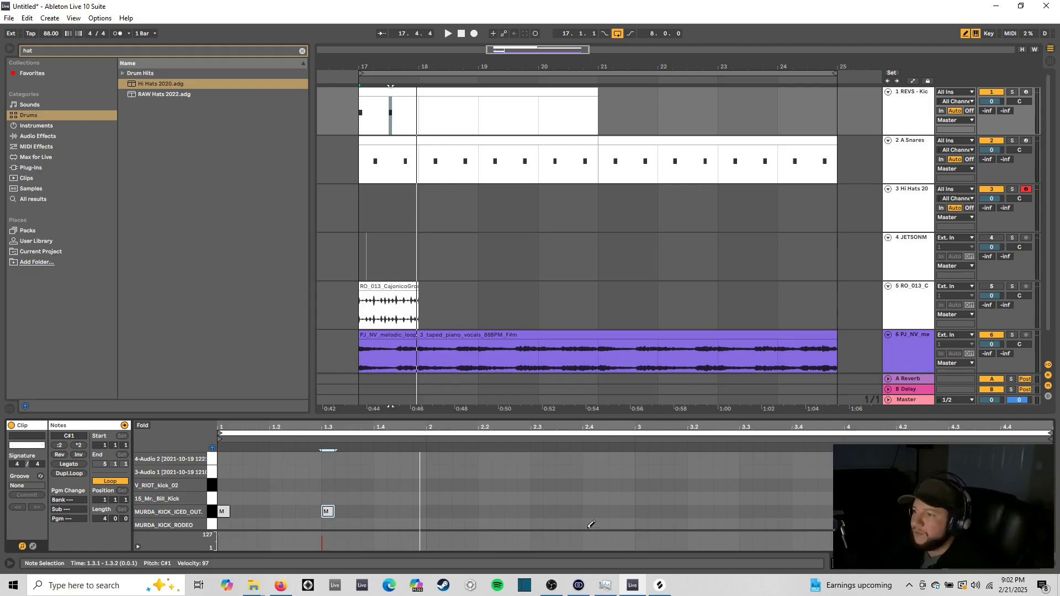
click(332, 511)
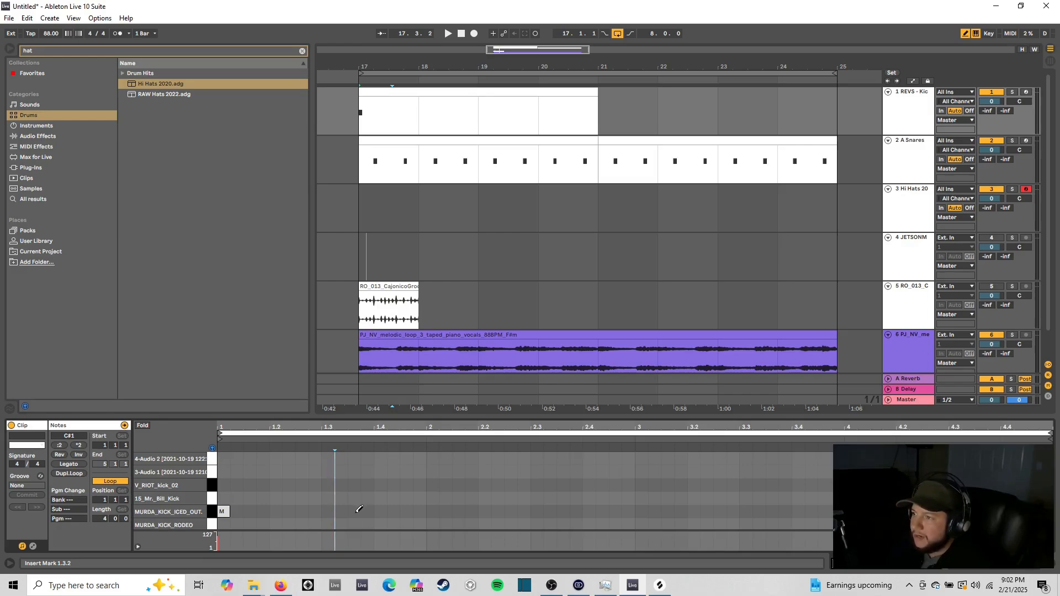
Step: Draw a MURDA_KICK_ICED_OUT hit at 1.3.3 and play it back with the snares and loop
click(357, 508)
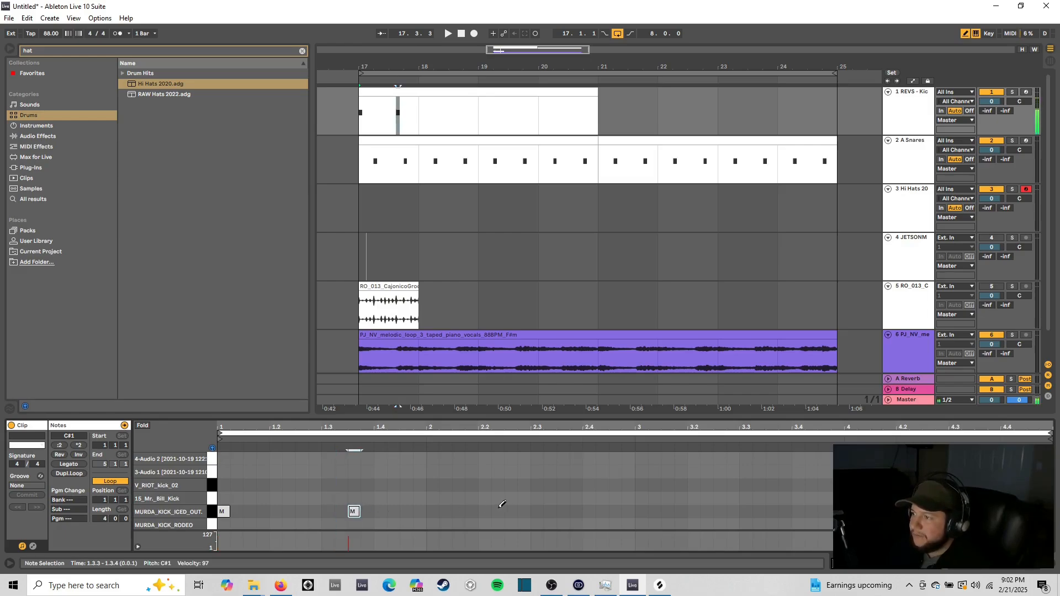
key(space)
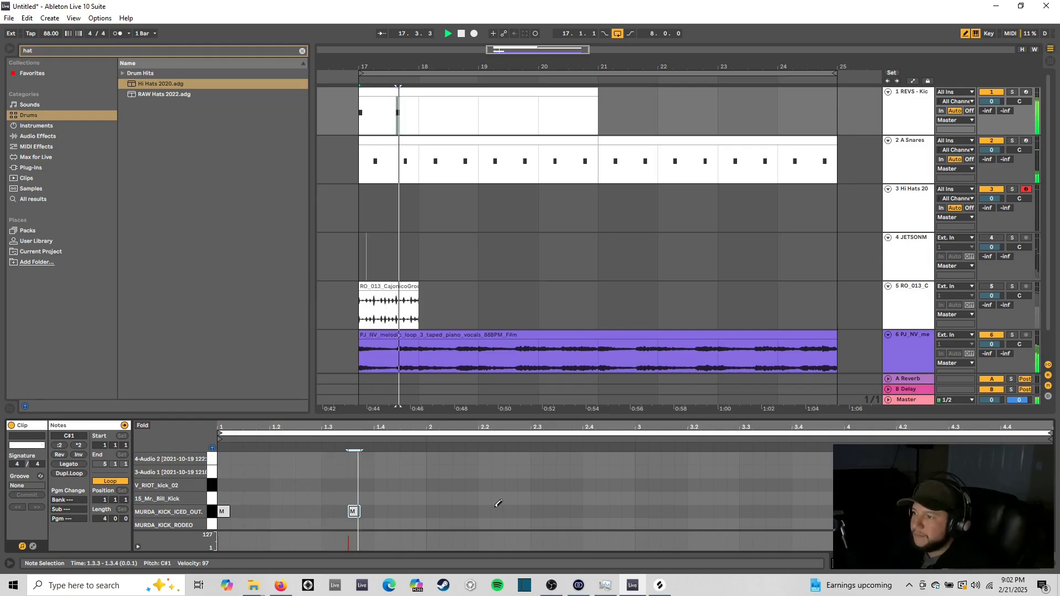
key(space)
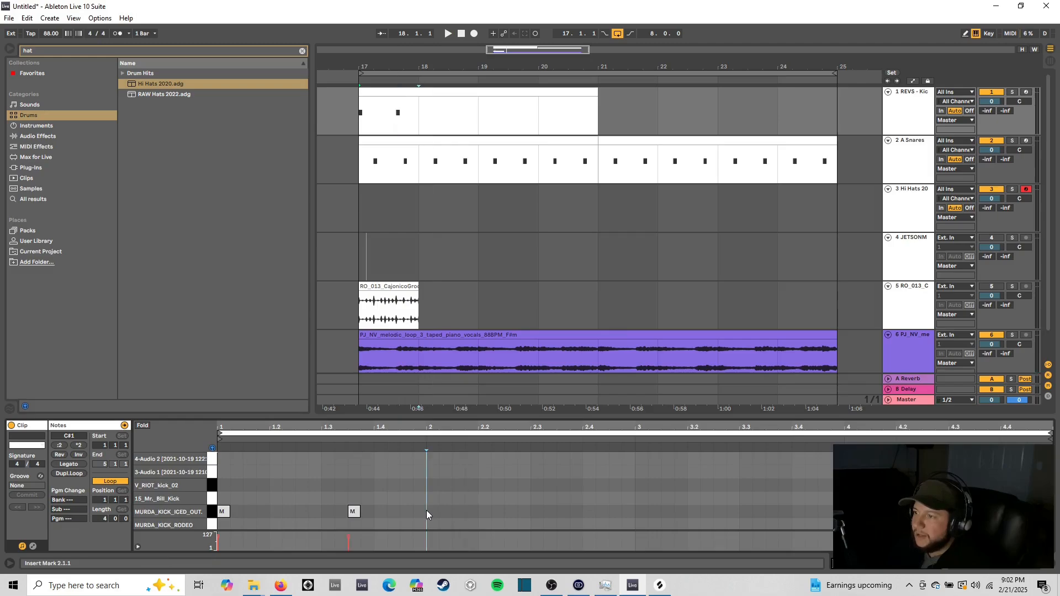
Step: Duplicate the first bar of kick hits into the clip's second bar and enlarge the note editor
drag(426, 510, 219, 513)
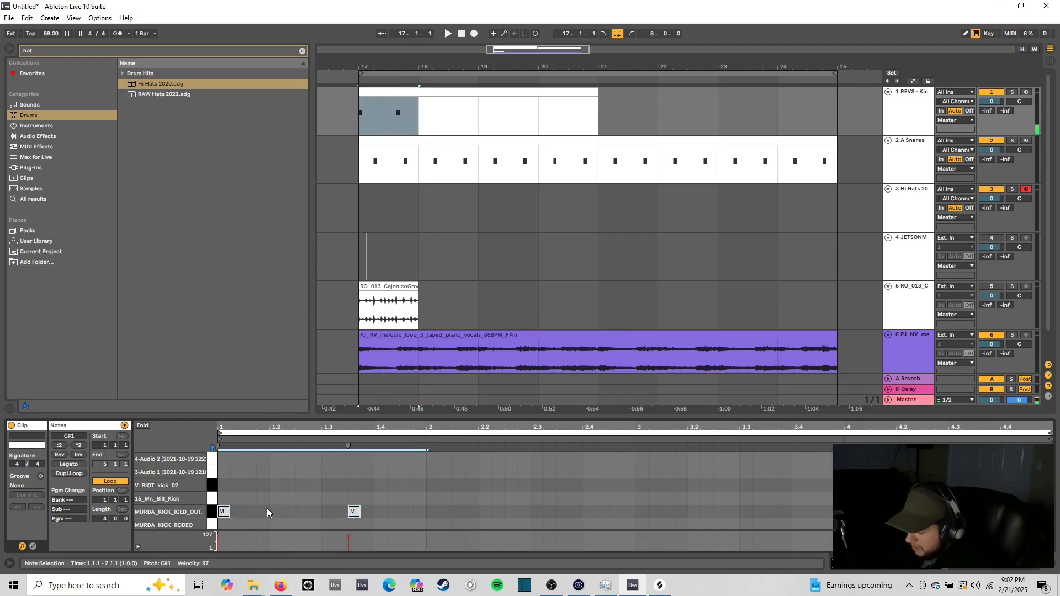
key(ctrl+d)
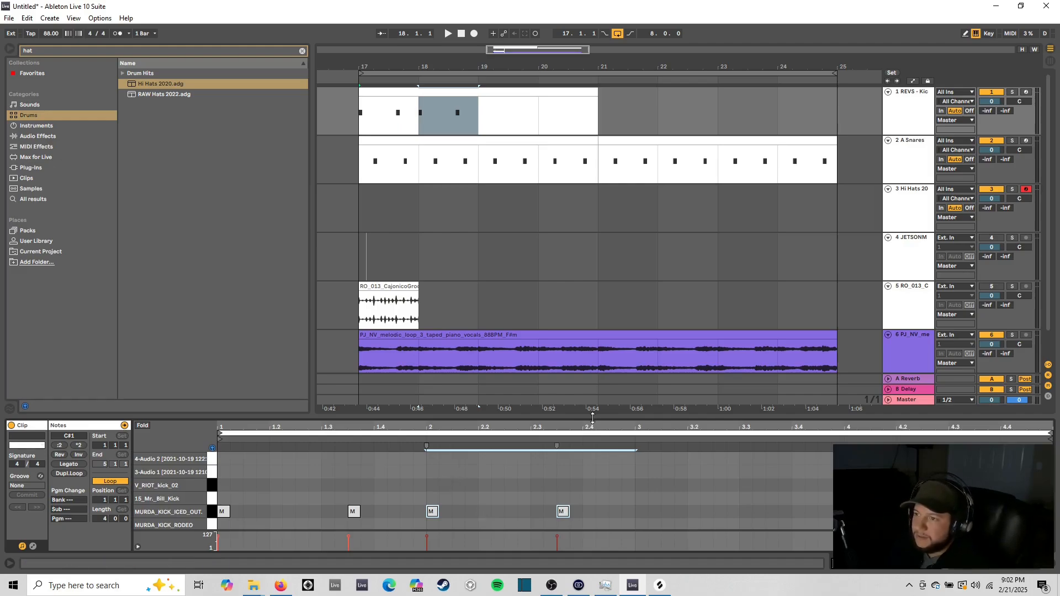
drag(595, 418, 595, 334)
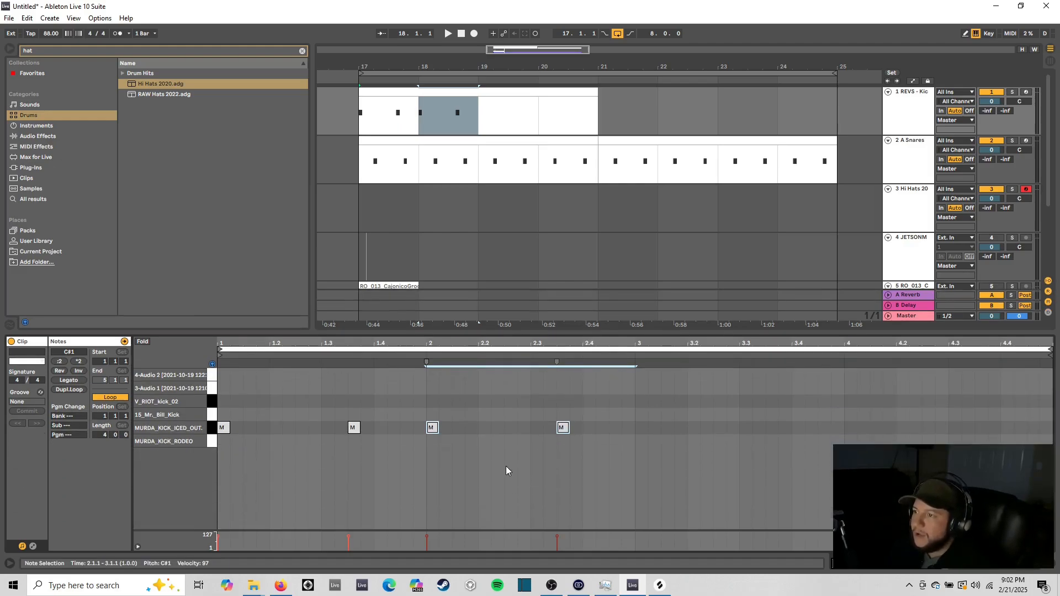
click(506, 461)
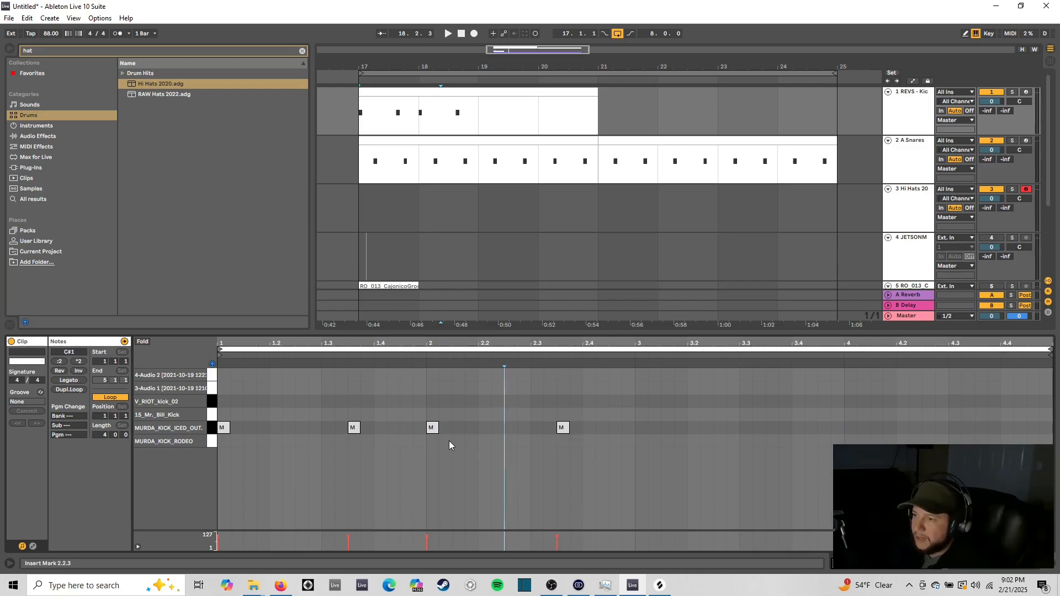
Step: Play the two-bar kick pattern, draw an extra MURDA_KICK_ICED_OUT hit at 2.4.3, and listen to the result
right_click(521, 457)
click(577, 444)
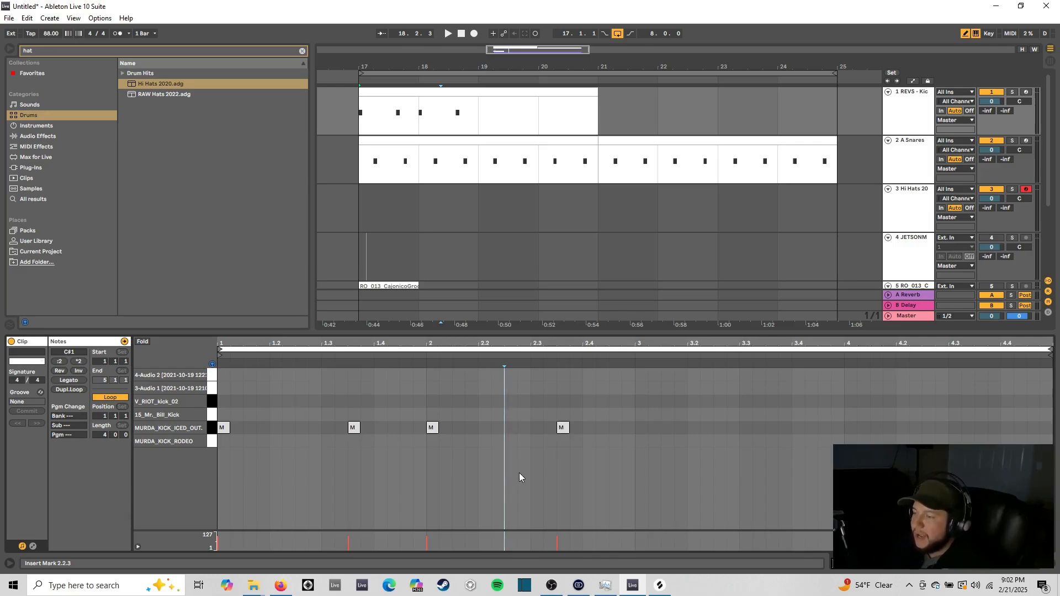
key(space)
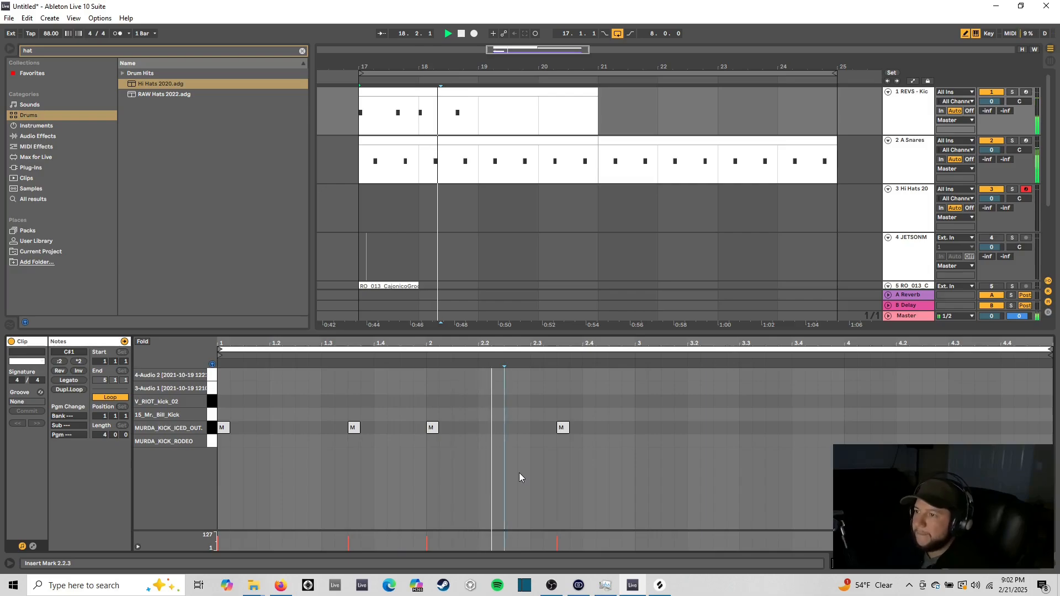
key(space)
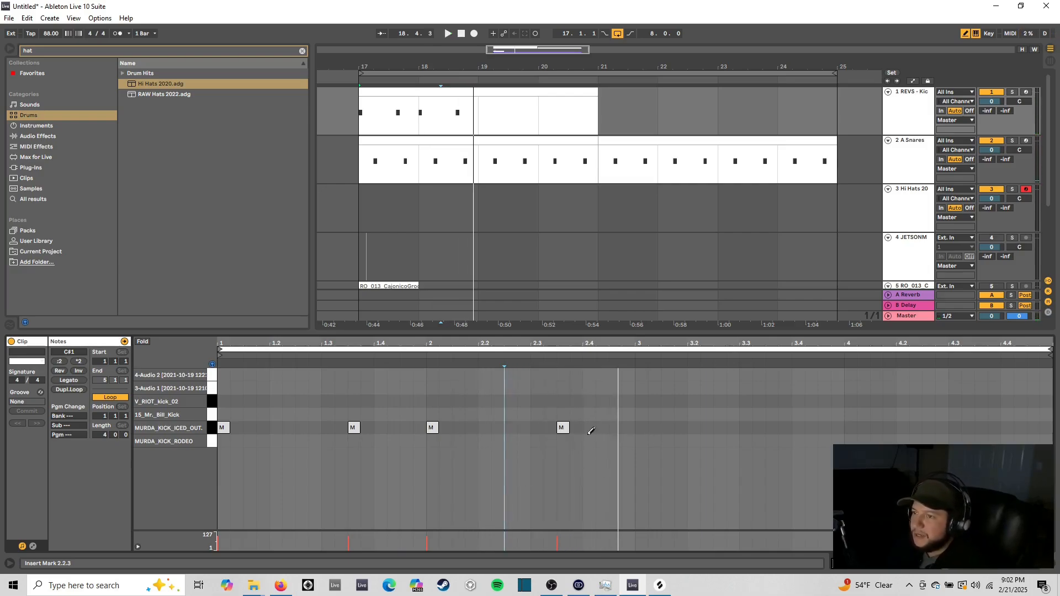
click(615, 428)
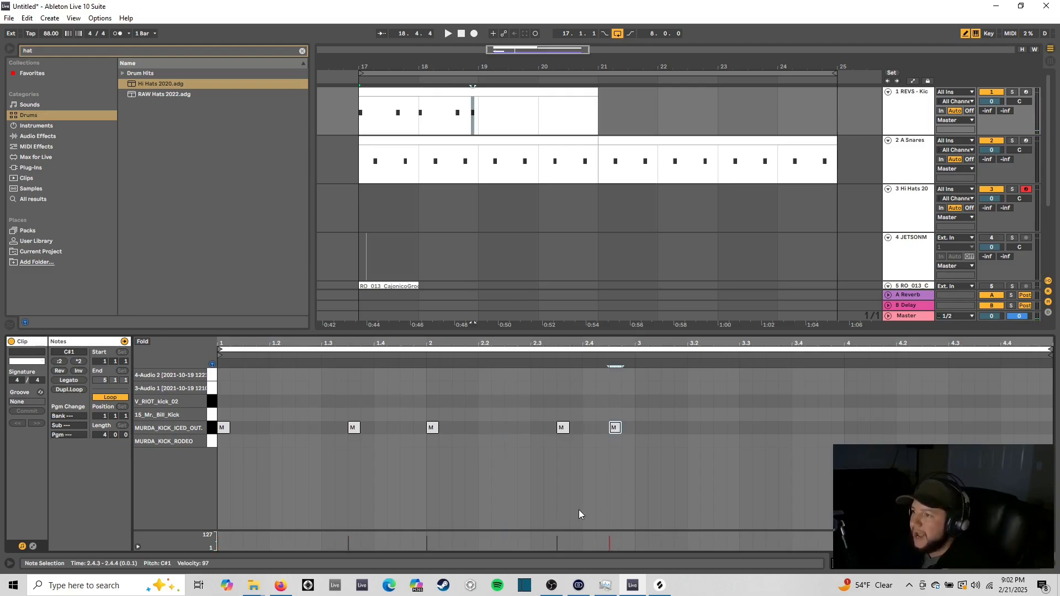
key(space)
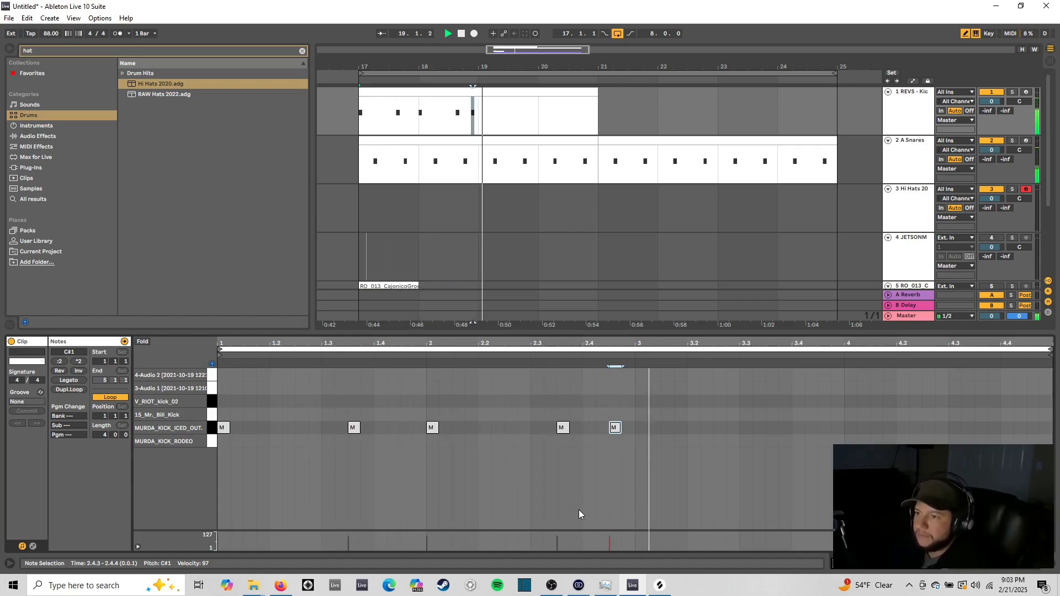
key(space)
Step: Leave draw mode, duplicate the first two bars of kick hits into bars 3 and 4, and start playback
right_click(599, 475)
click(621, 472)
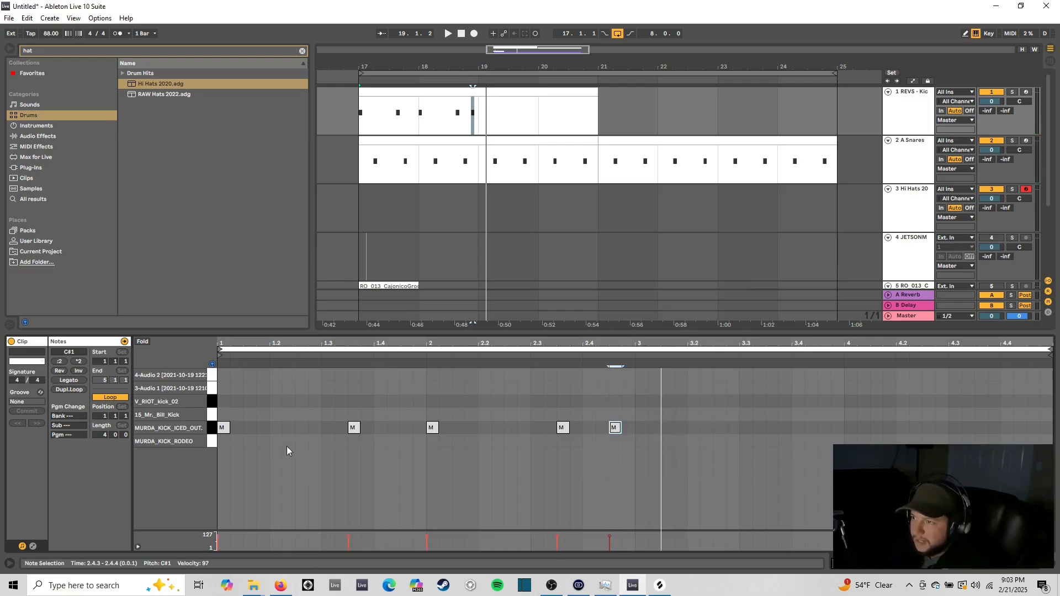
drag(227, 452, 638, 429)
key(ctrl+d)
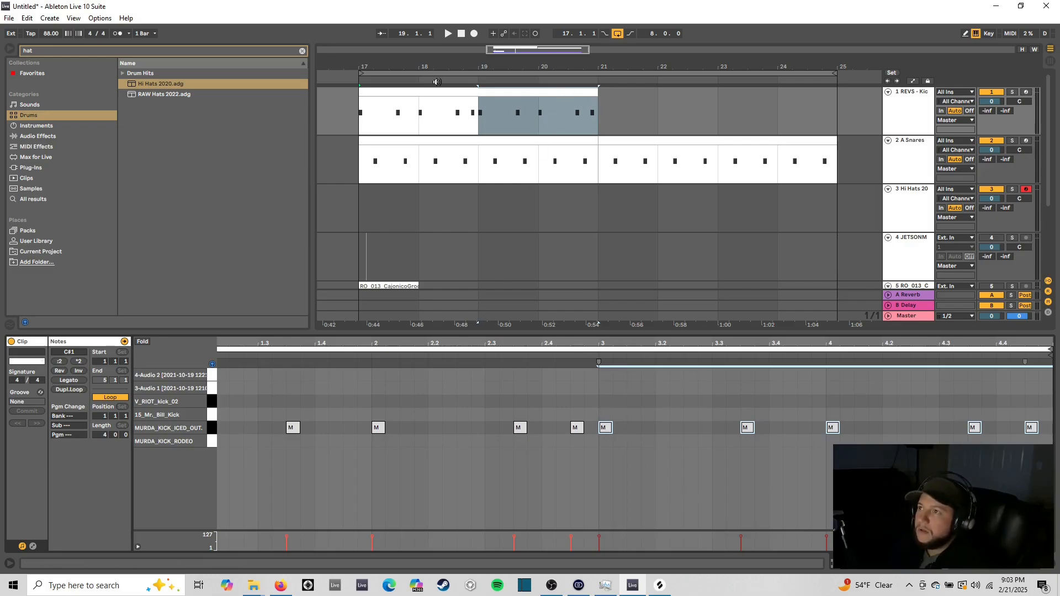
key(space)
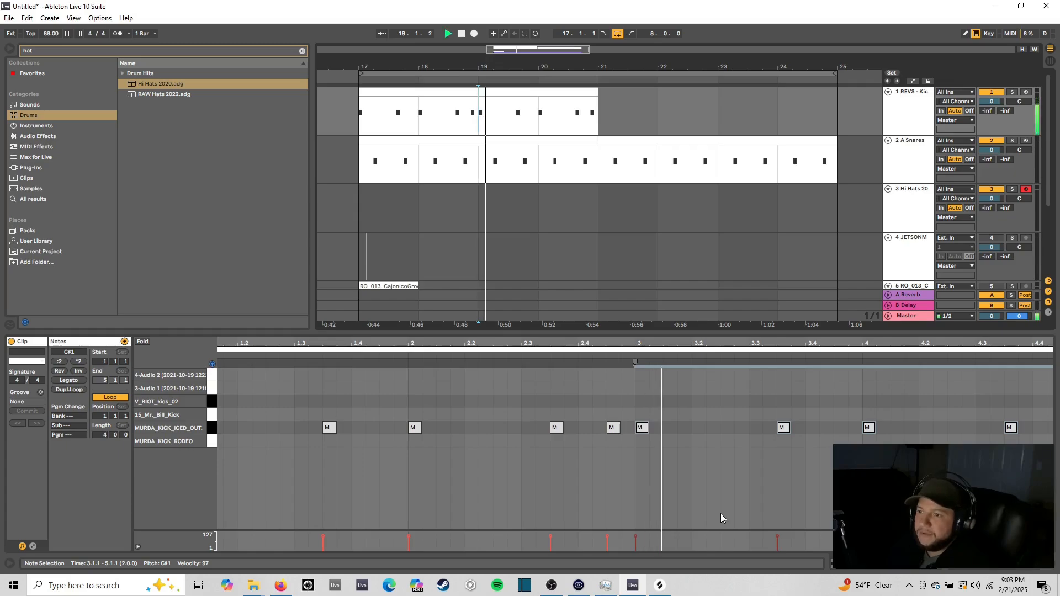
Step: Enable draw mode and play the kick pattern from the start of the clip's third bar
key(b)
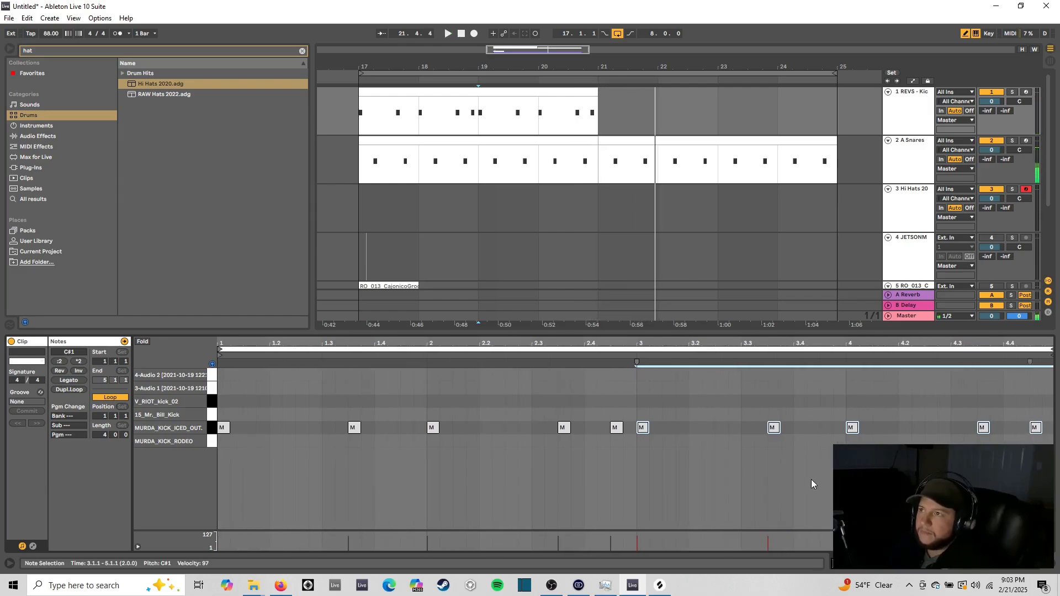
key(space)
key(space)
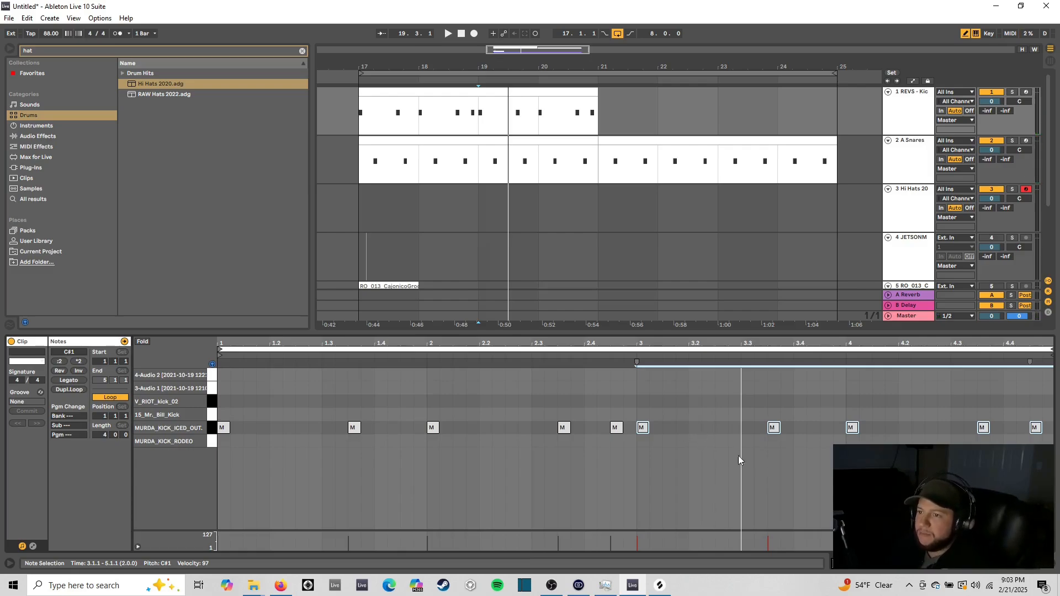
Step: Try an extra MURDA_KICK_ICED_OUT hit at 3.2.3 with playback, shift it earlier to 3.1.3, and delete it
click(721, 427)
key(ctrl+l)
key(space)
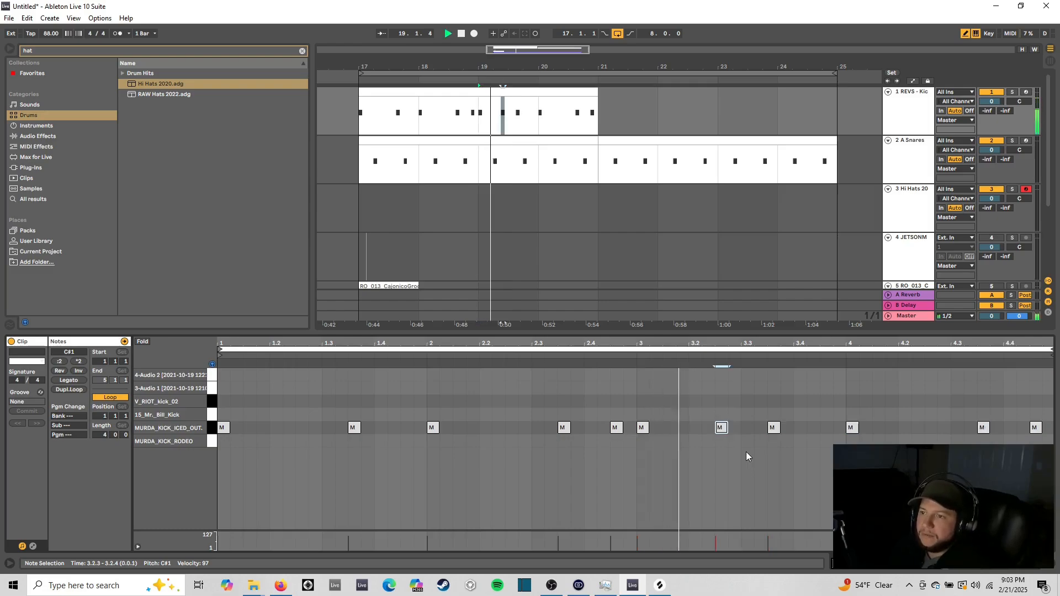
key(space)
key(Left)
key(Left)
key(Left)
key(Left)
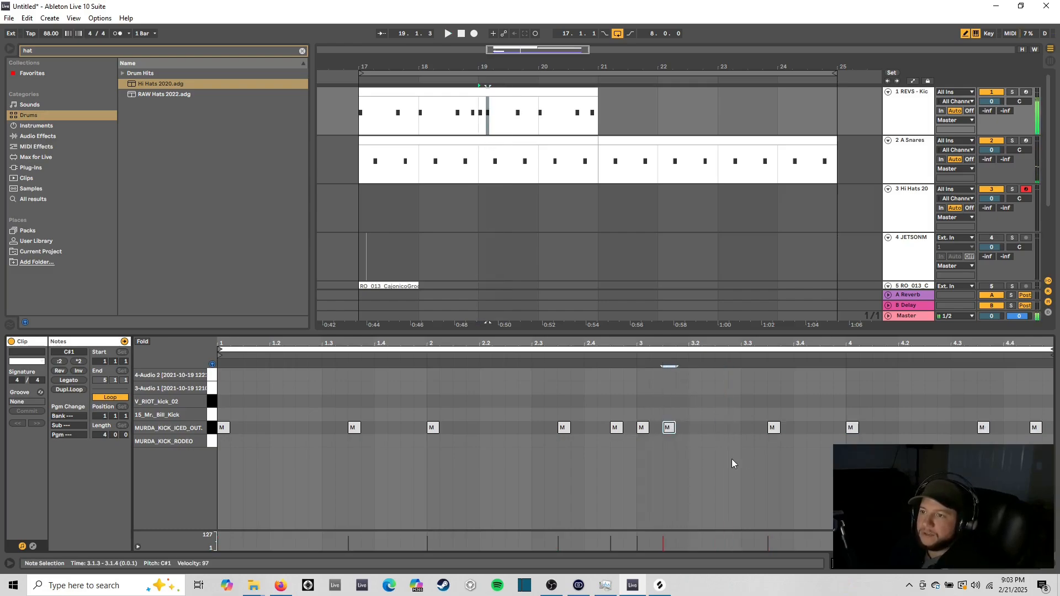
key(Delete)
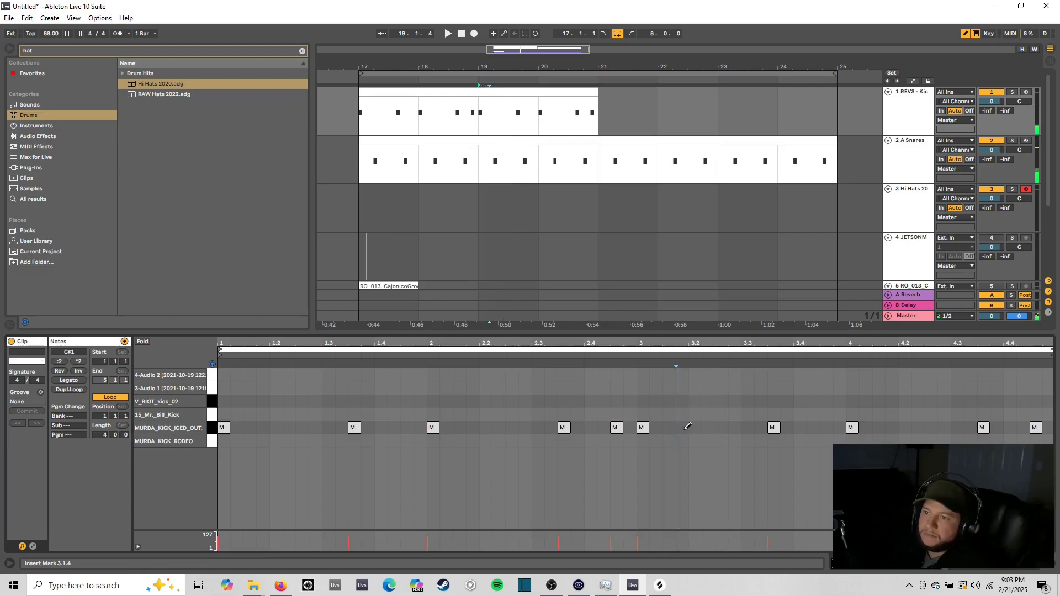
Step: Try a MURDA_KICK_ICED_OUT hit at 3.1.4, listen to it, and remove it
click(683, 427)
key(ctrl+l)
key(space)
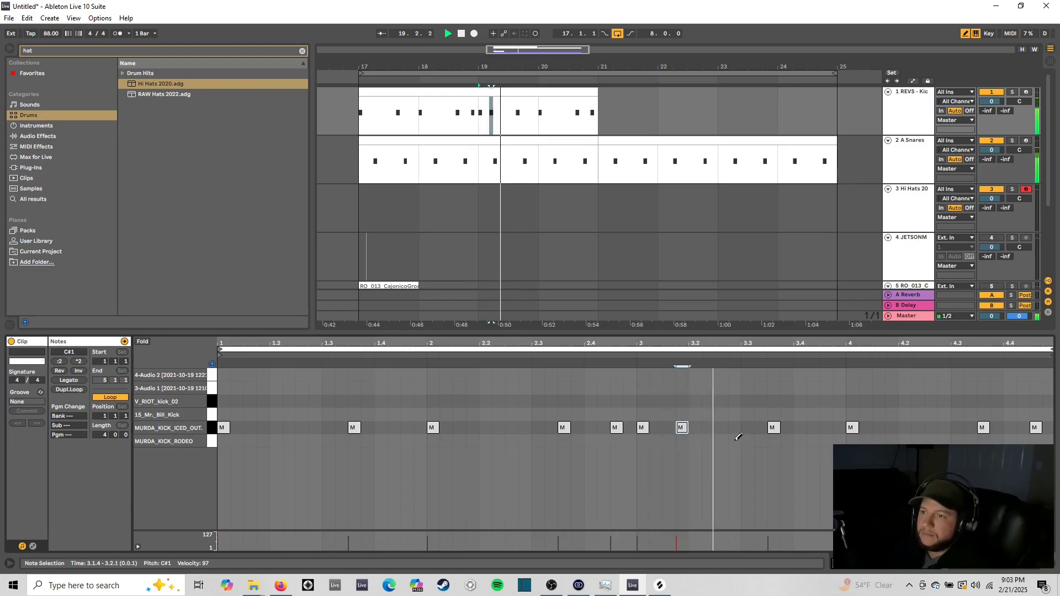
click(690, 427)
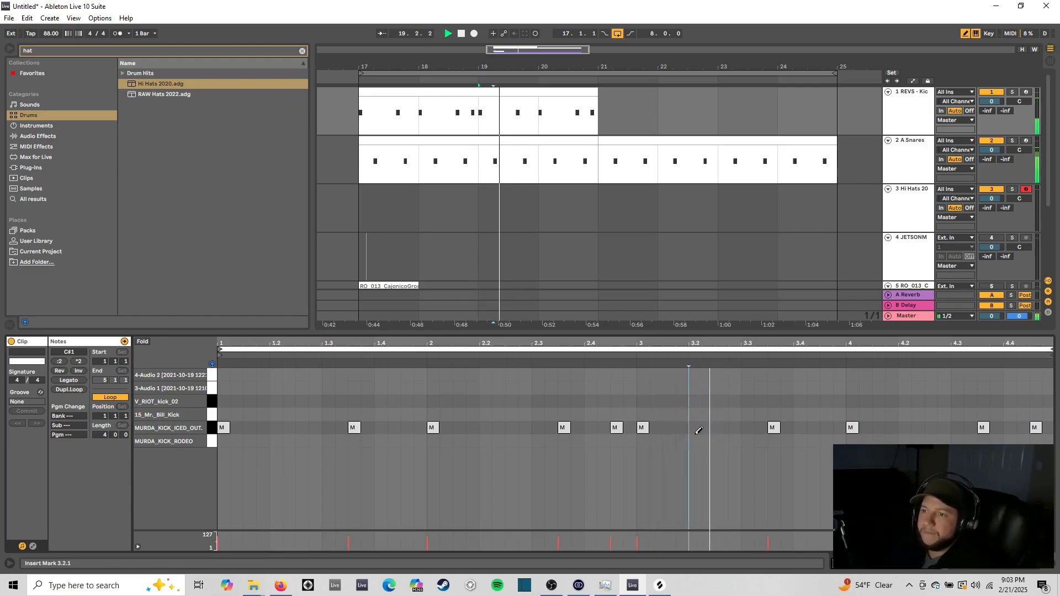
key(space)
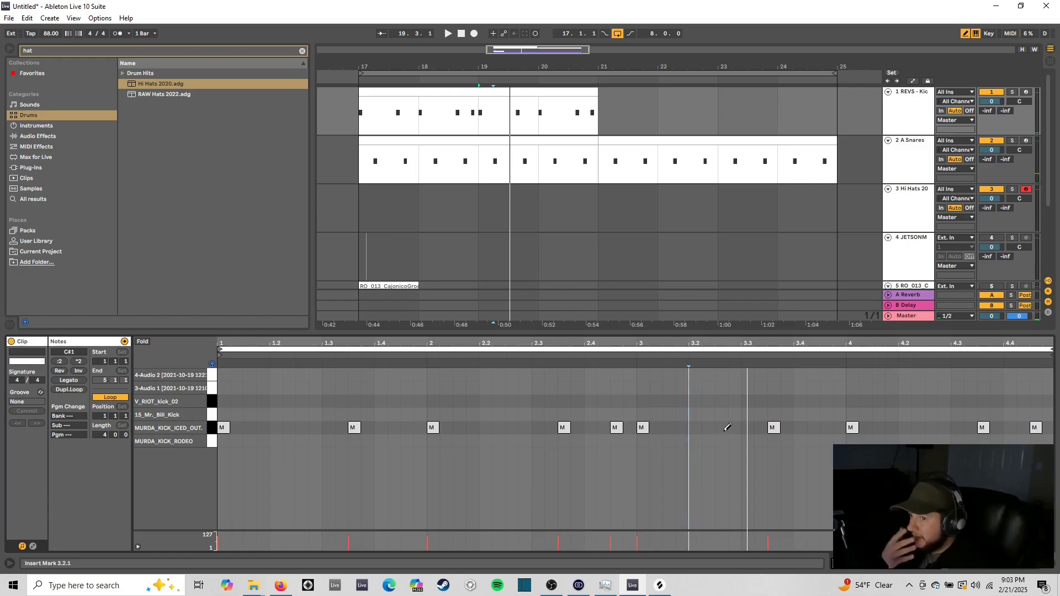
Step: Draw MURDA_KICK_ICED_OUT hits at 3.2.3 and 4.2.3, and listen to the result in the arrangement
click(725, 429)
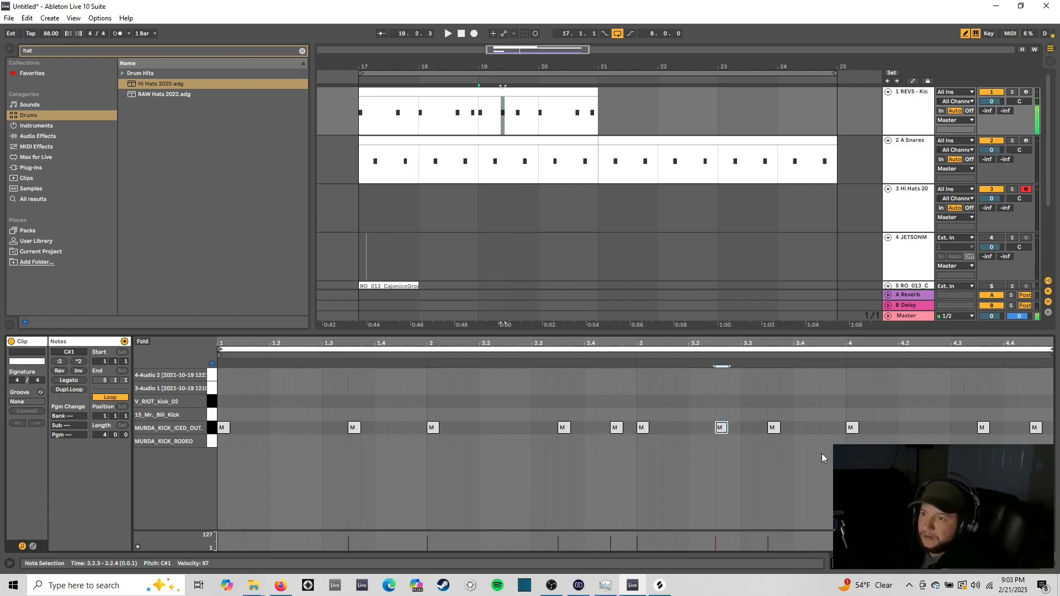
key(space)
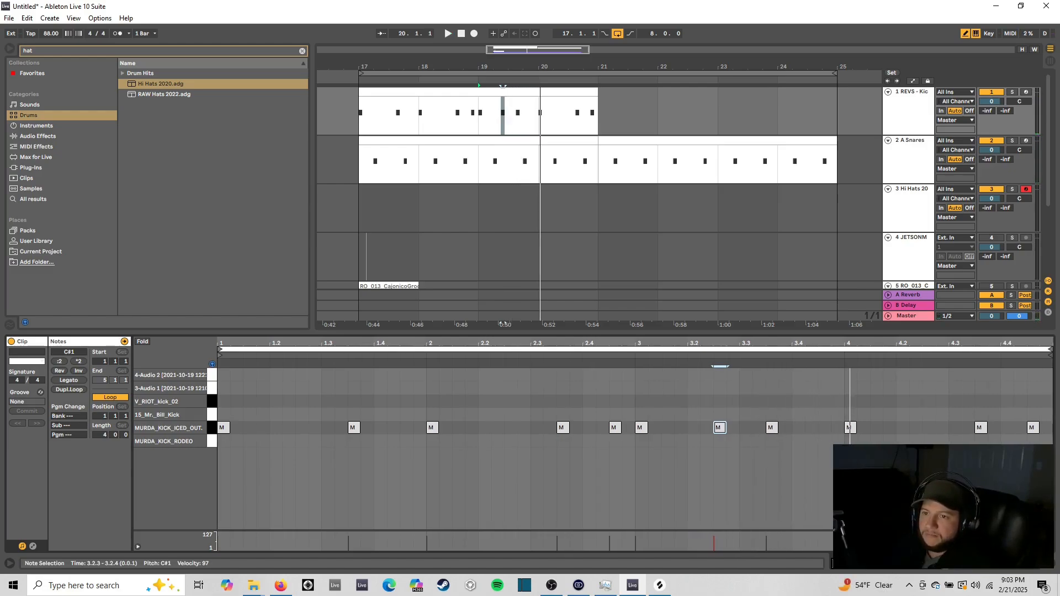
click(929, 427)
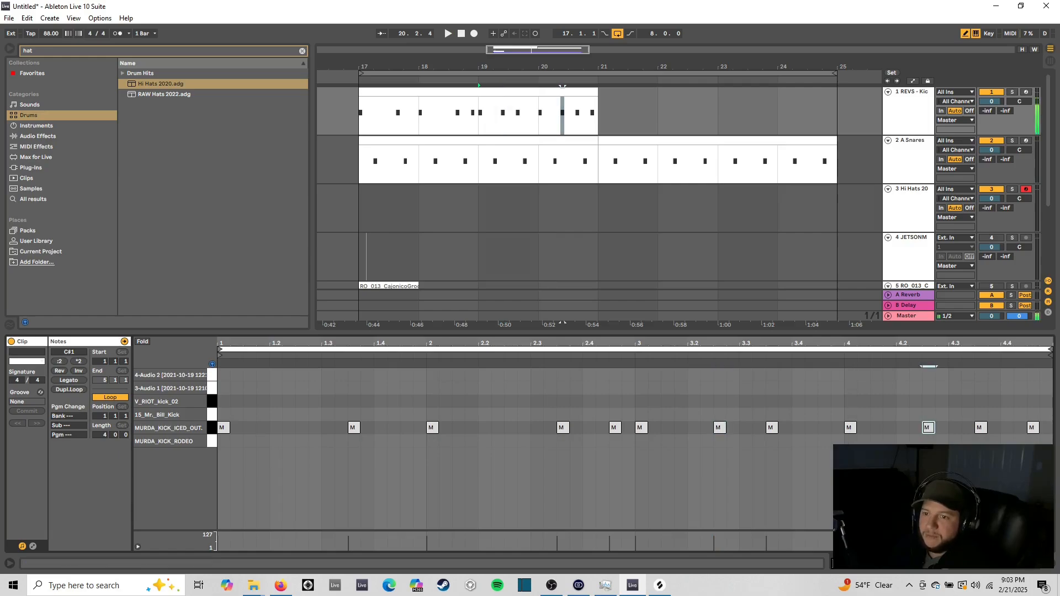
click(542, 122)
key(space)
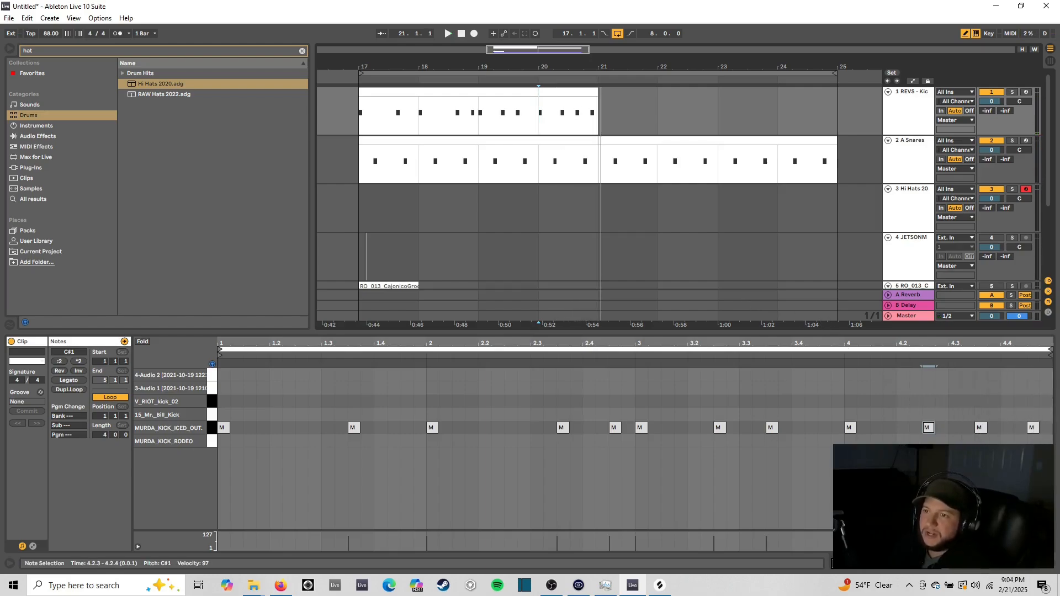
Step: Play the four-bar kick clip from bar 17 and duplicate it so the copy starts at bar 21
click(360, 110)
key(space)
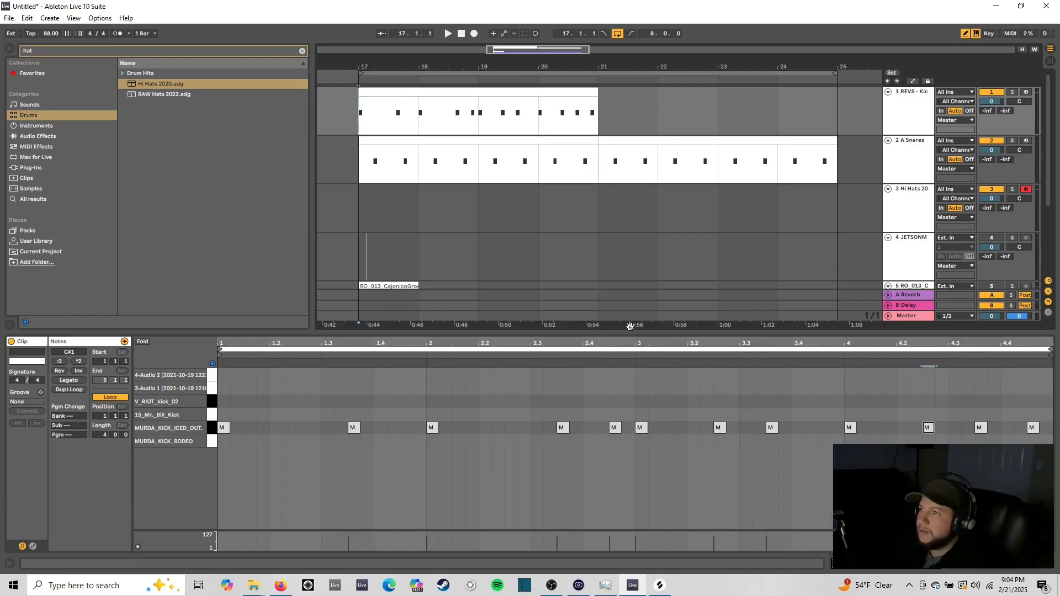
key(space)
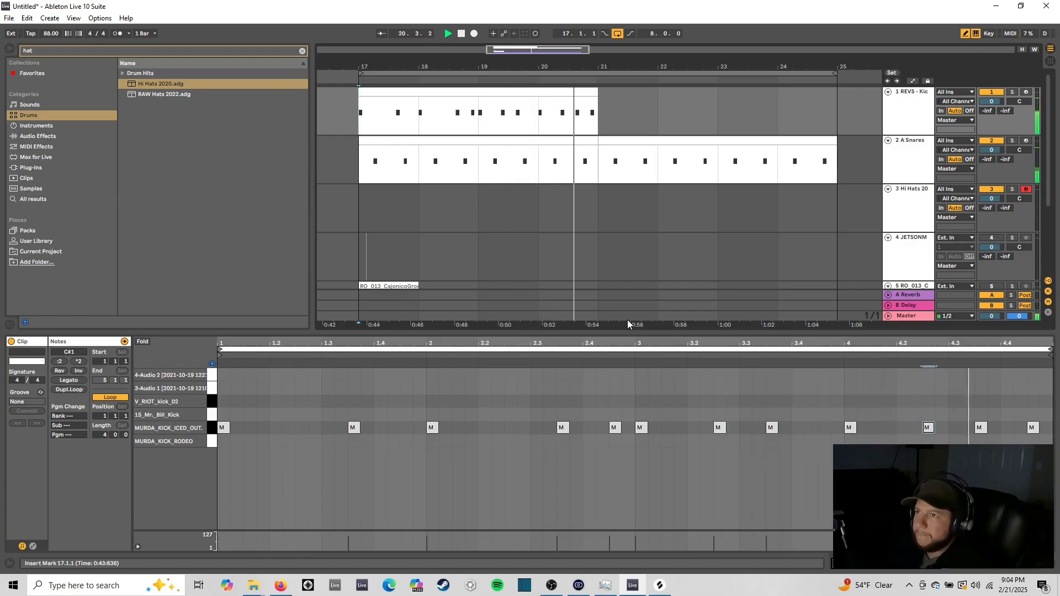
key(space)
click(573, 96)
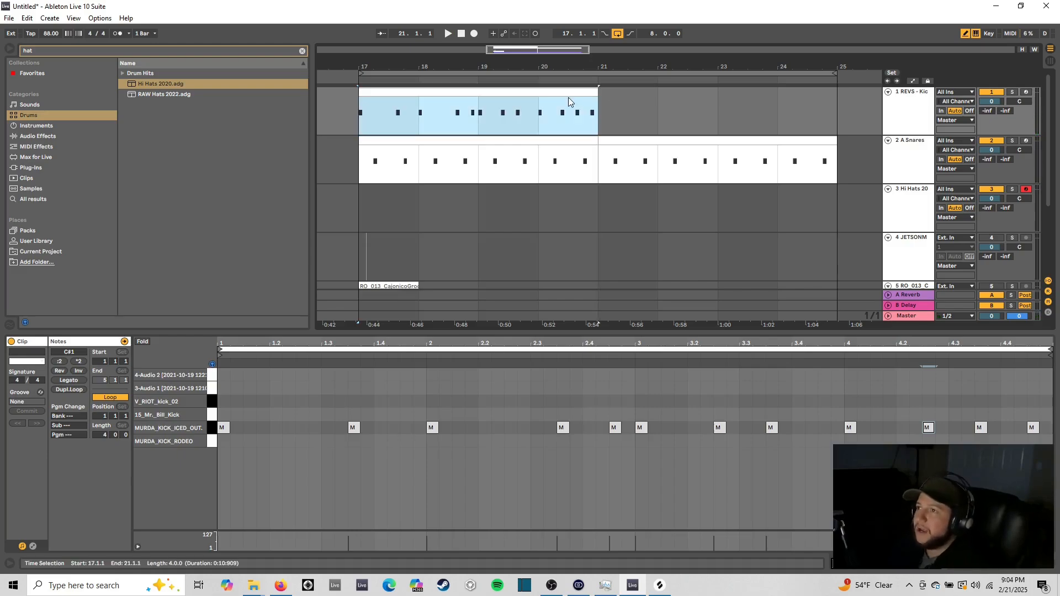
key(ctrl+d)
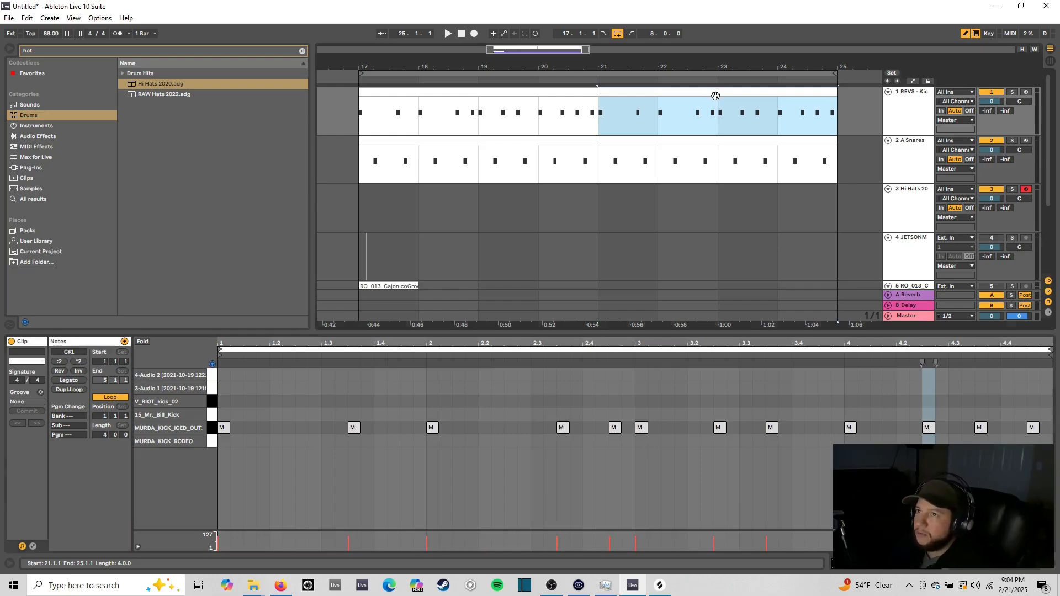
Step: Play the duplicated kick clip from bar 21 with the snares
click(678, 507)
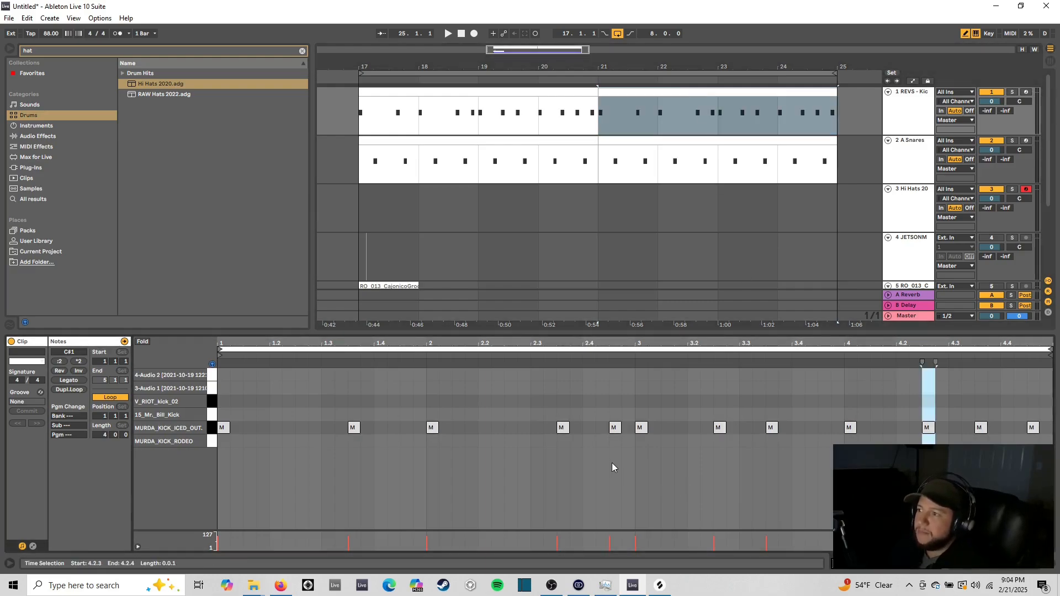
key(space)
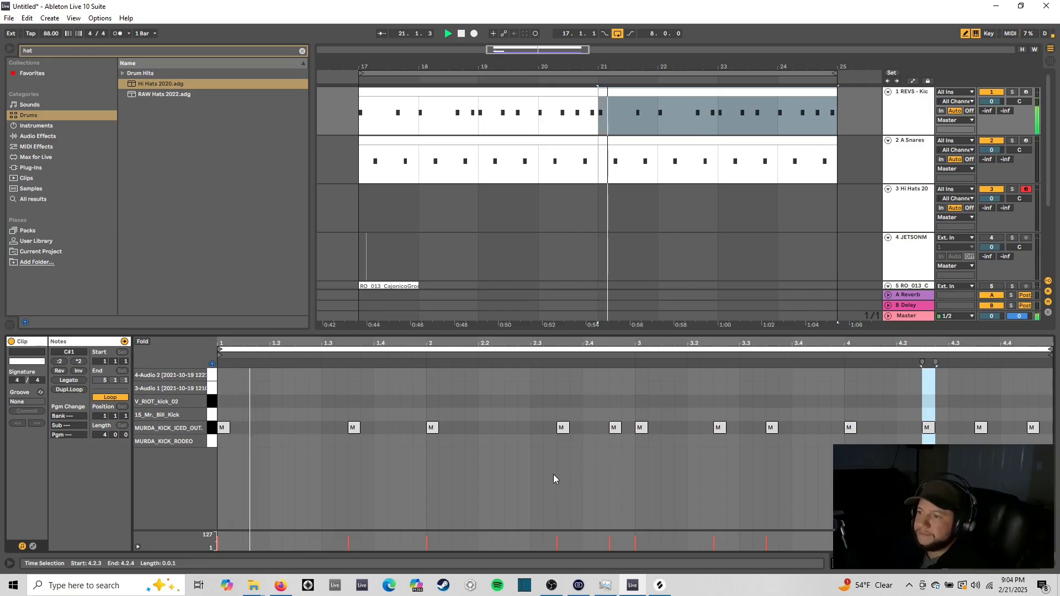
right_click(553, 475)
click(575, 468)
right_click(576, 468)
click(587, 463)
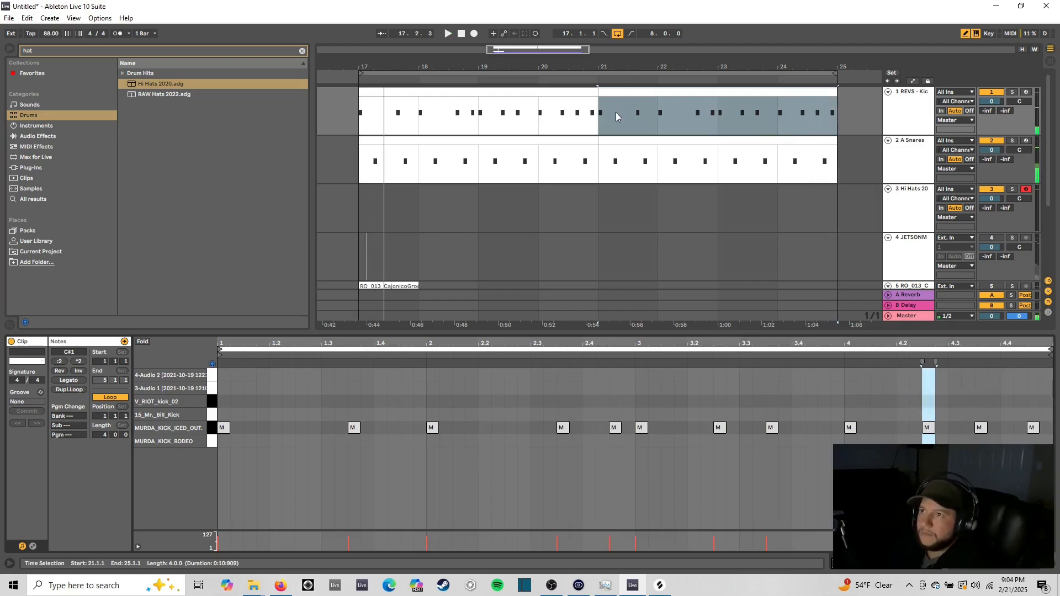
Step: Set the arrangement loop to the four bars starting at 21.1.1 and start playback there
key(space)
click(598, 120)
drag(385, 78, 623, 78)
key(space)
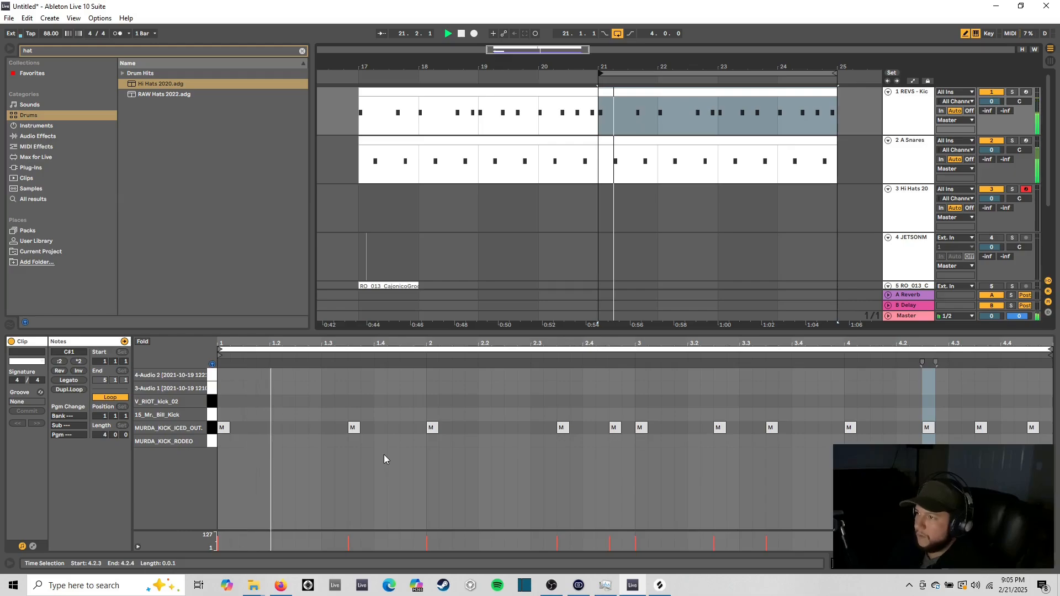
Step: Try a kick hit at 1.2.3 in the duplicated clip and delete it, and draw one at 3.3.2 during playback
click(302, 428)
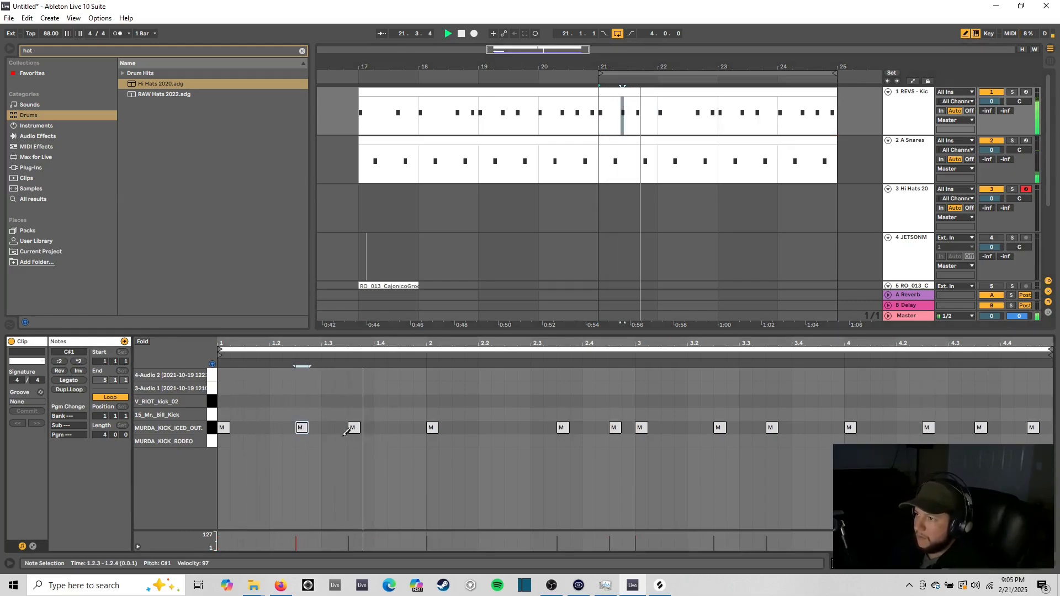
key(Delete)
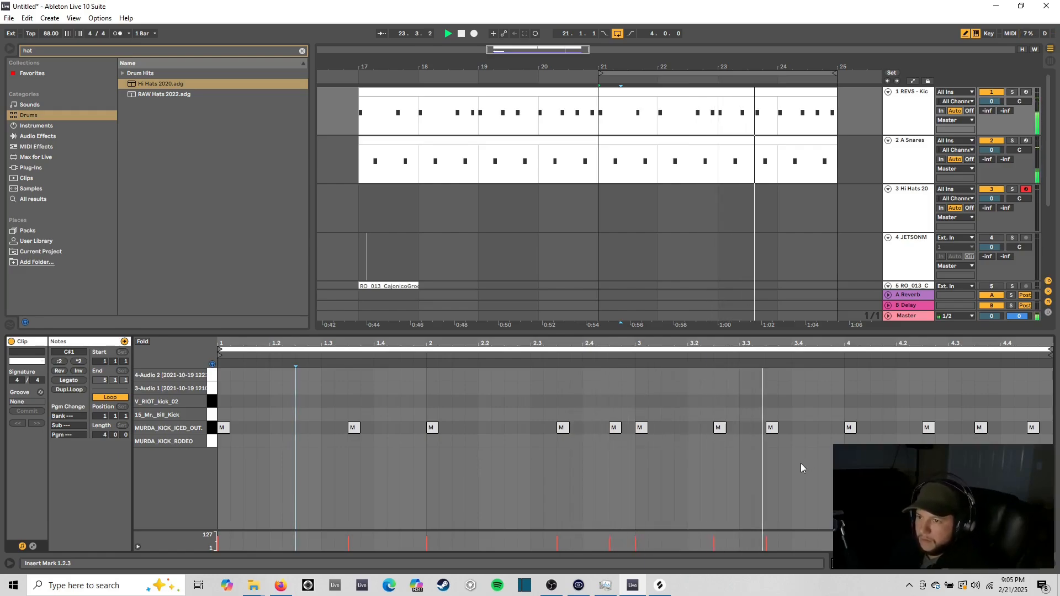
click(758, 427)
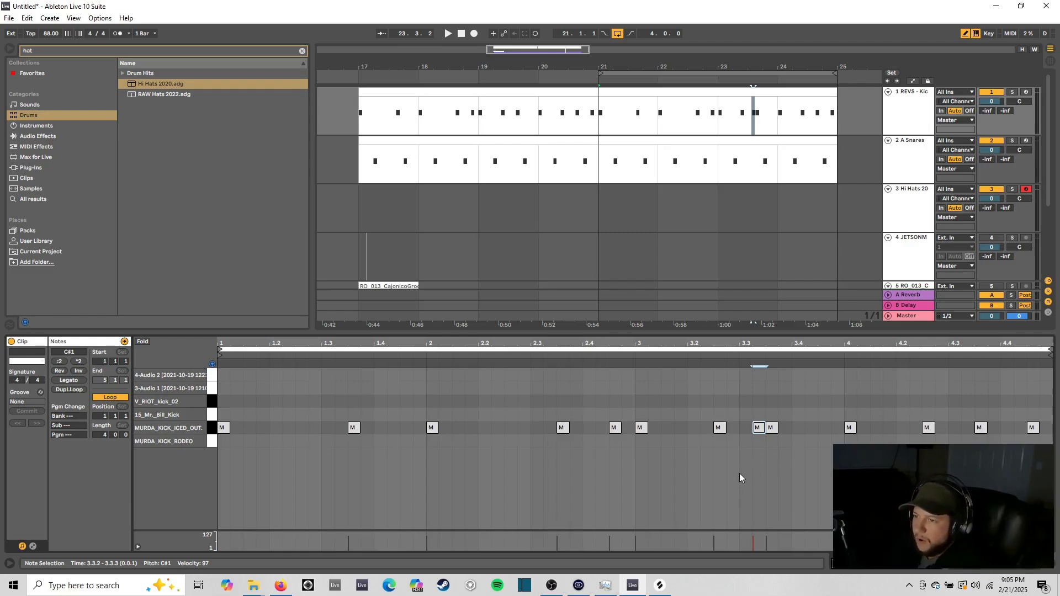
key(space)
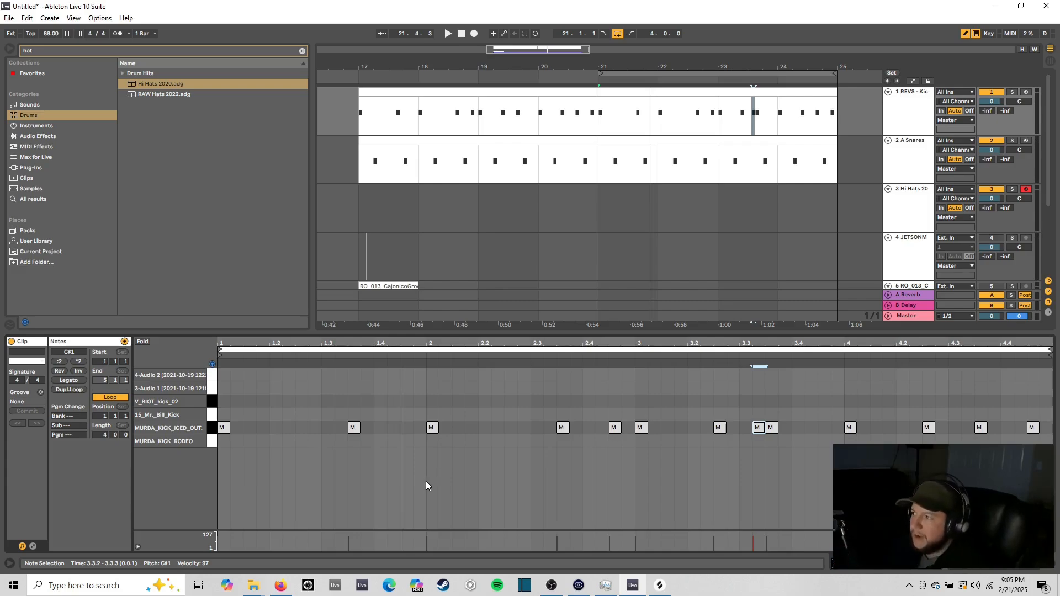
Step: Play the looped section and draw an extra MURDA_KICK_ICED_OUT hit at 2.2.3 in the duplicated clip
key(space)
right_click(397, 464)
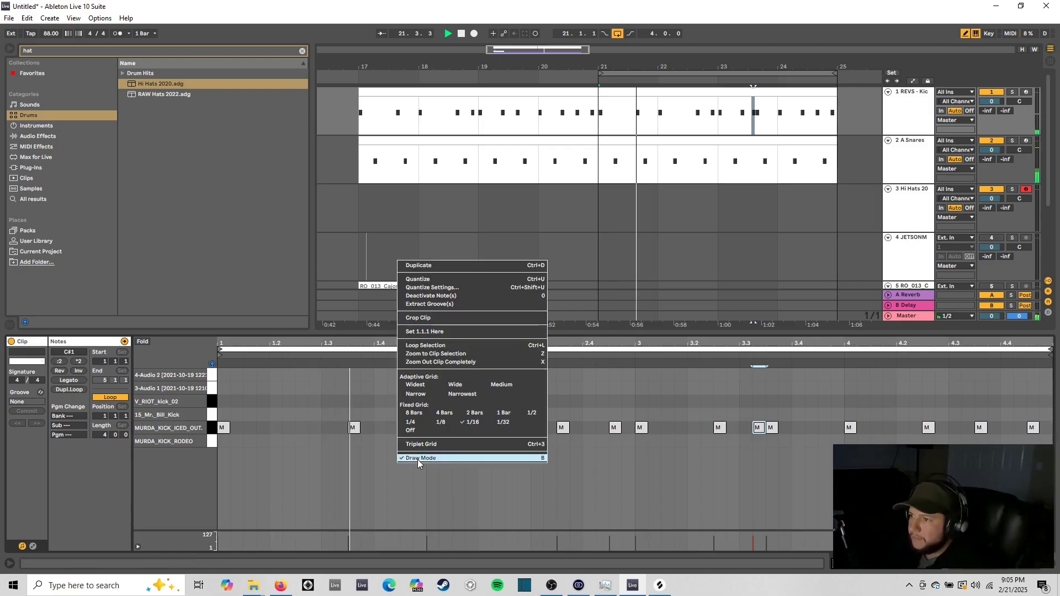
click(413, 487)
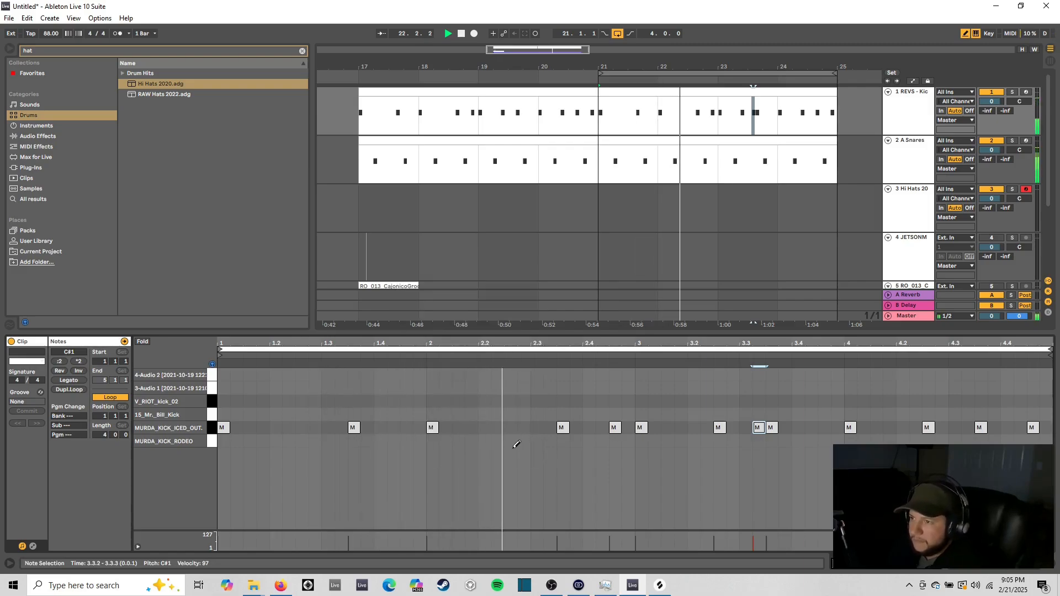
click(511, 428)
key(space)
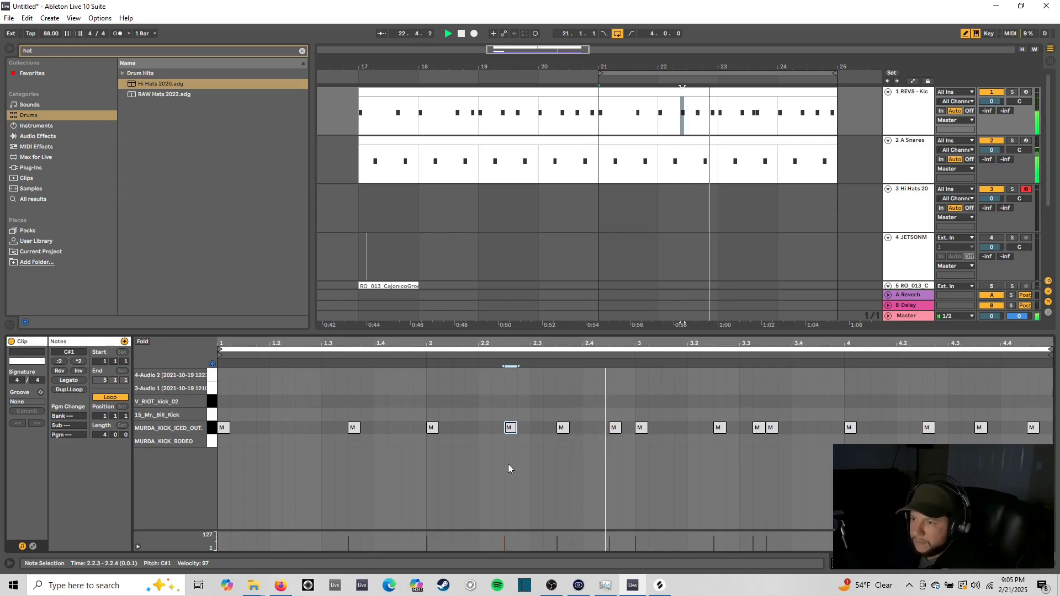
Step: Set the note grid to 1/32, draw a short roll of three kick hits from 2.4.2, and play it back
key(space)
right_click(604, 445)
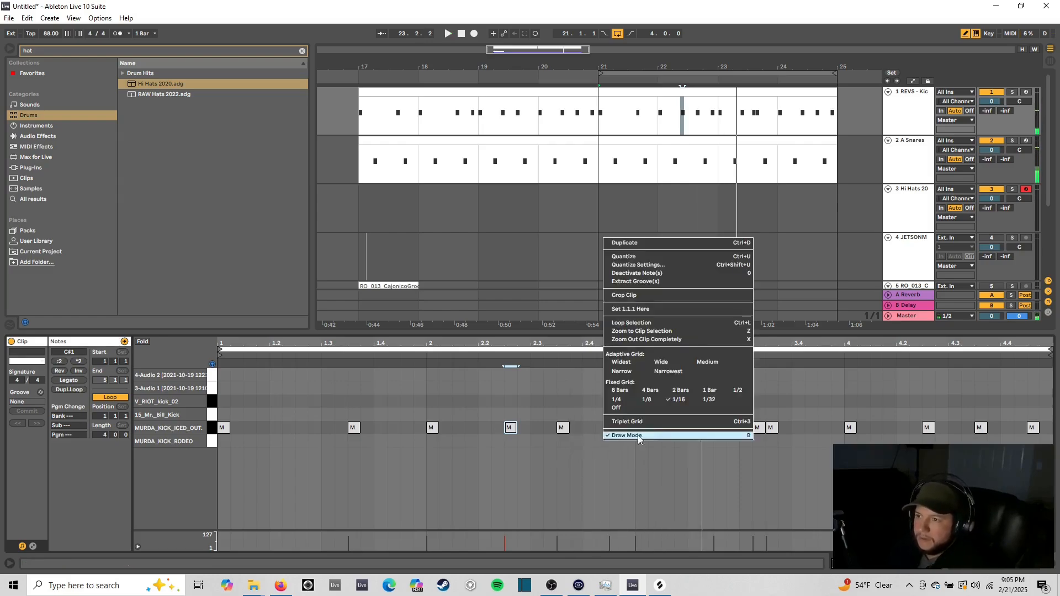
click(709, 400)
drag(599, 427, 613, 427)
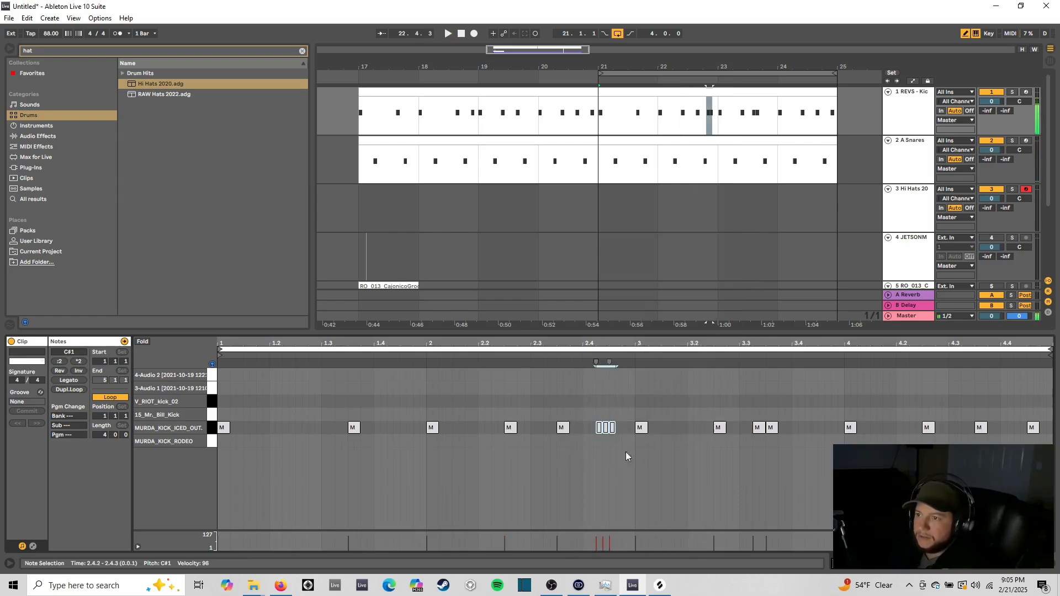
key(space)
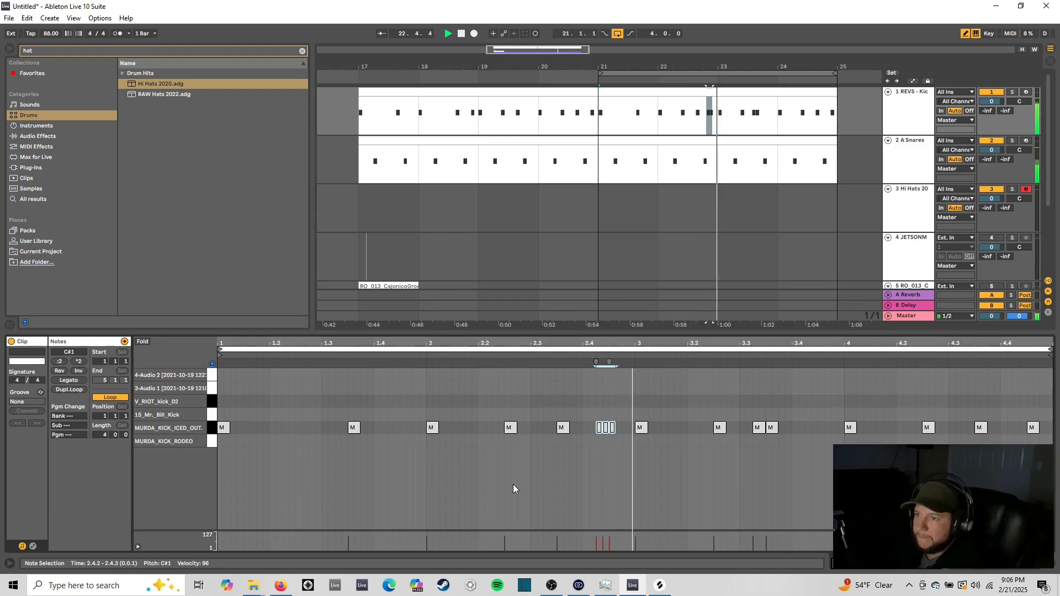
Step: Erase the 1/32 kick roll, set the grid back to 1/16, and redraw a single hit at 2.4.3
drag(606, 427, 597, 428)
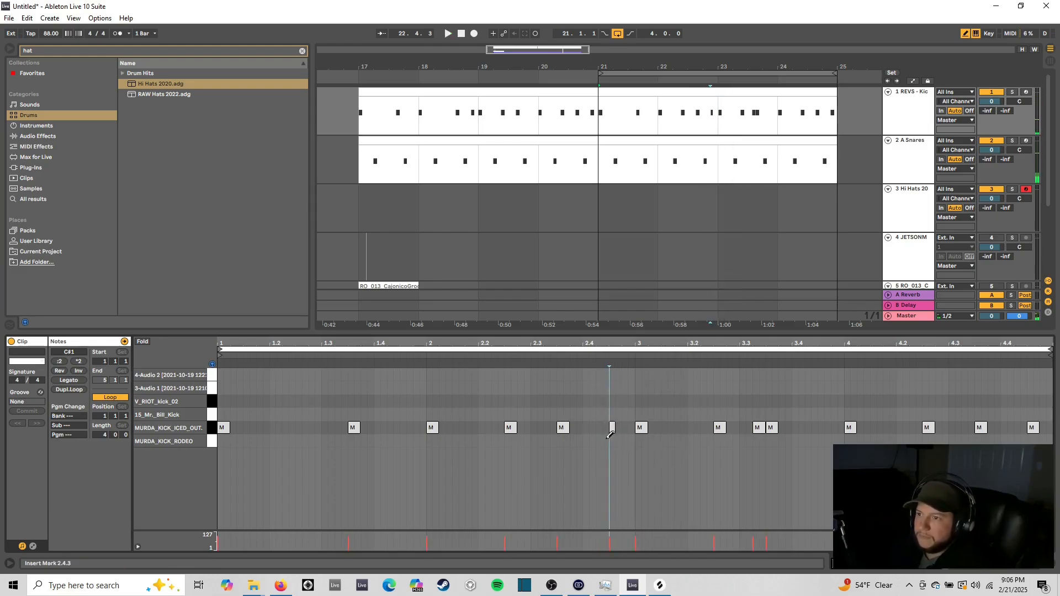
right_click(601, 443)
click(675, 404)
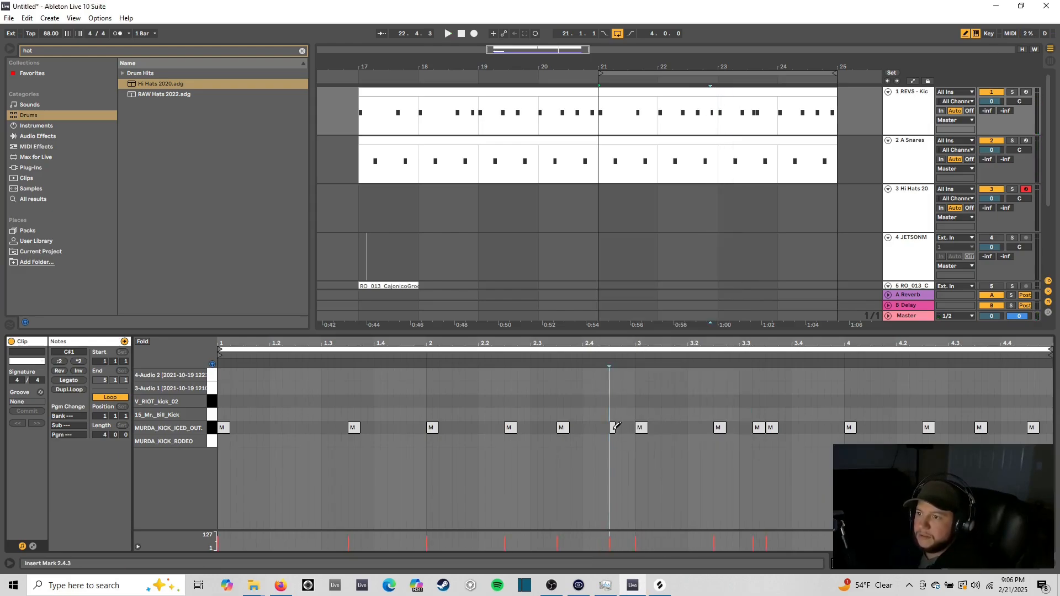
click(615, 427)
Step: Play the looped section, draw a MURDA_KICK_ICED_OUT hit at 3.4.3, and listen to the pattern
key(space)
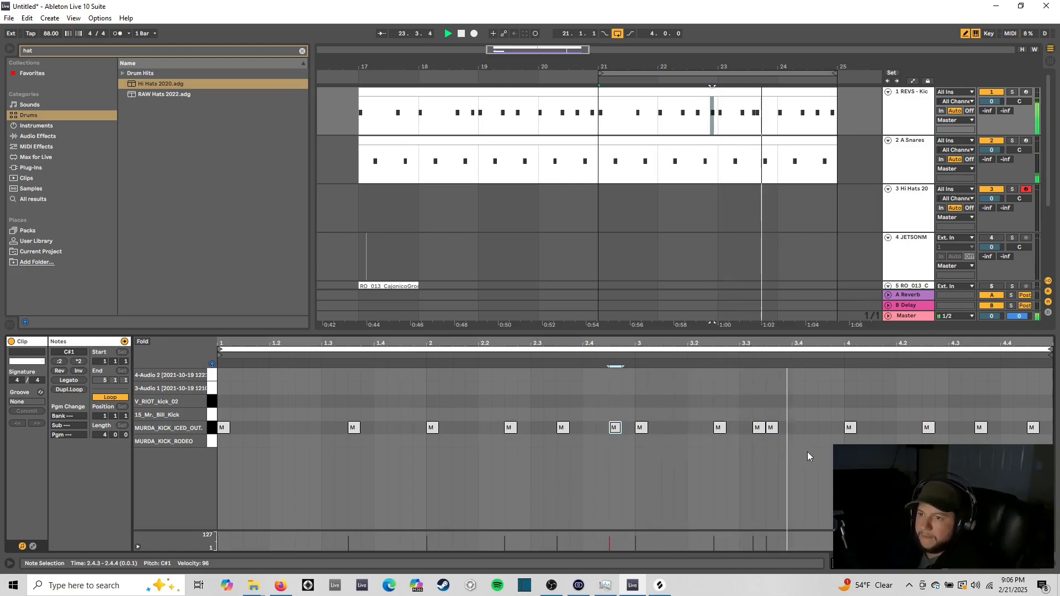
click(825, 429)
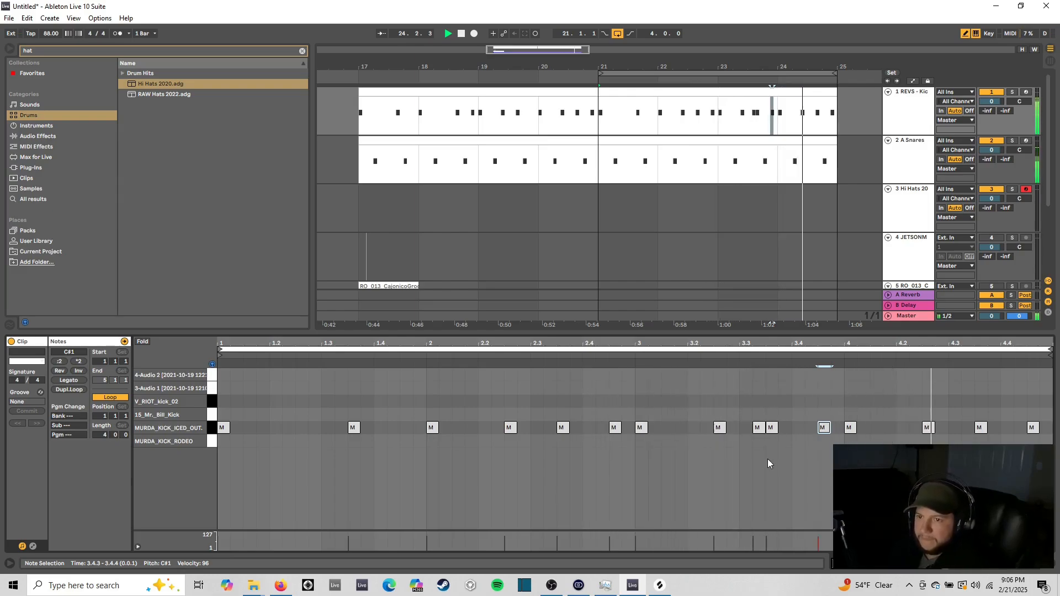
key(space)
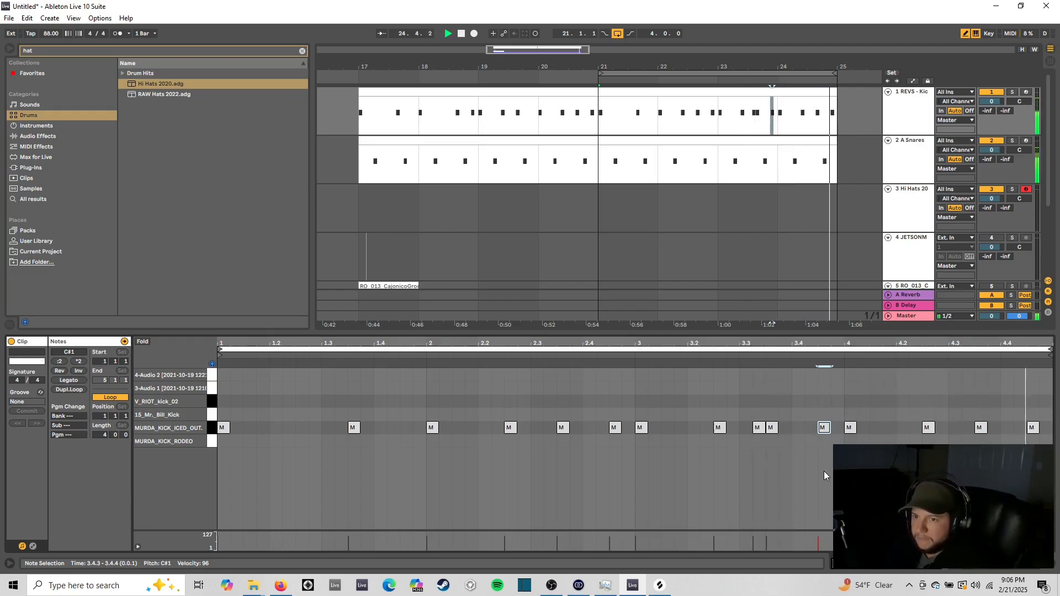
Step: Select both kick clips, loop the eight bars from 17 to 25, and play the full section back
key(space)
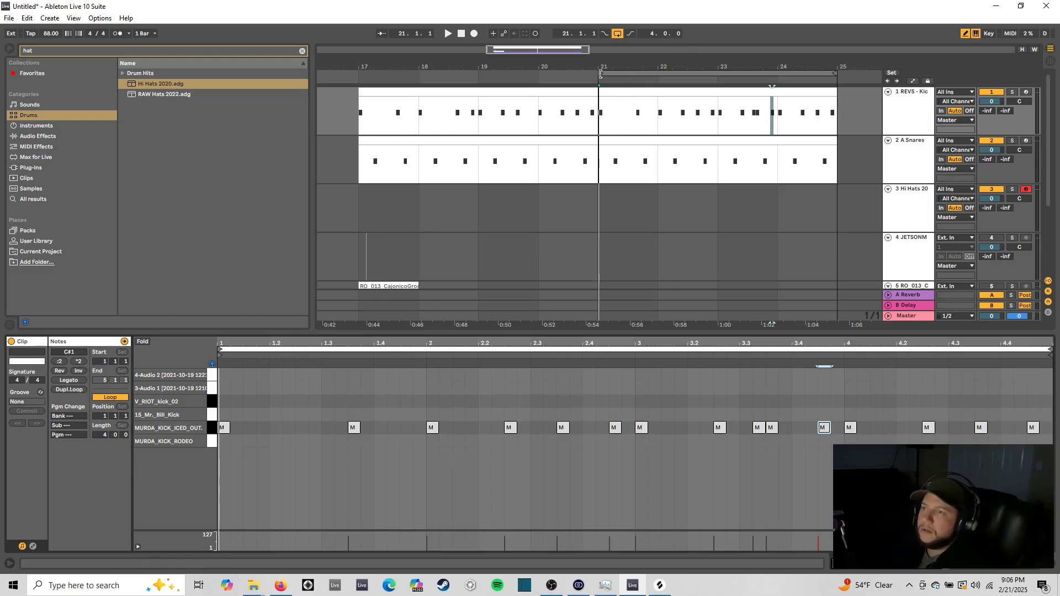
drag(601, 90, 359, 88)
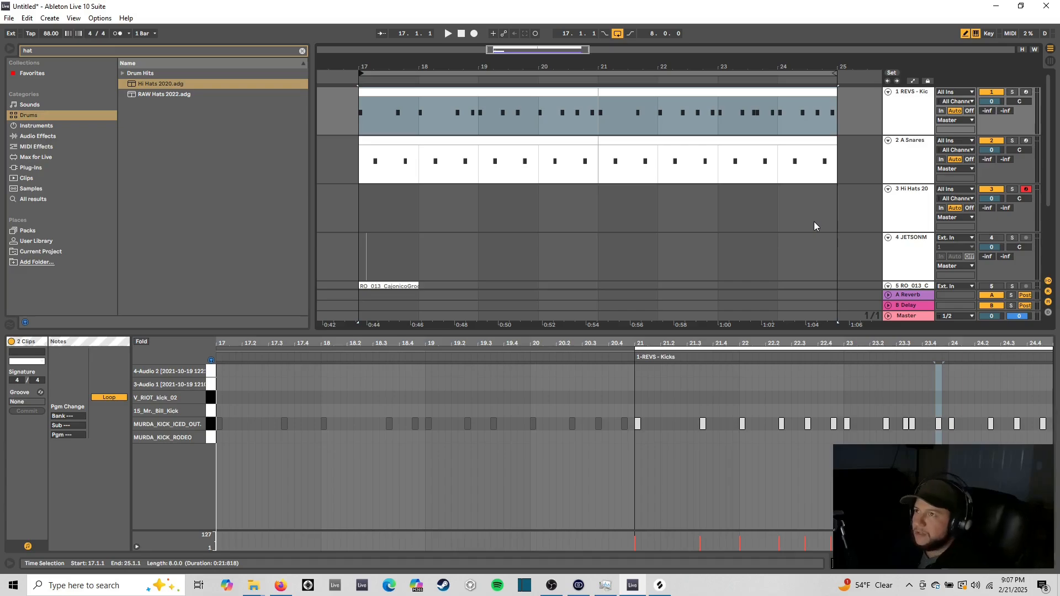
key(space)
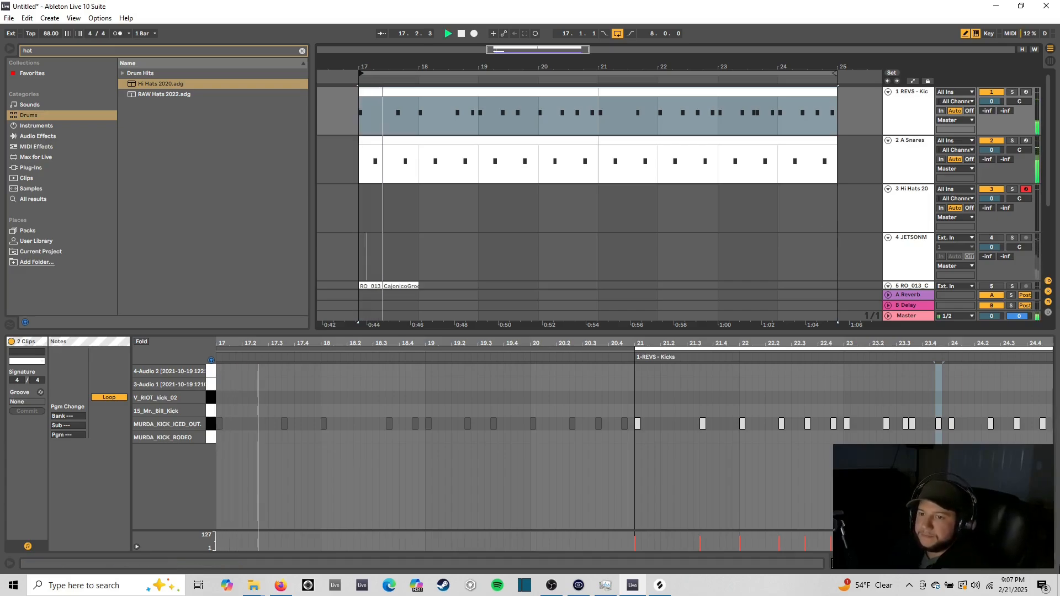
click(1054, 567)
drag(530, 52, 530, 49)
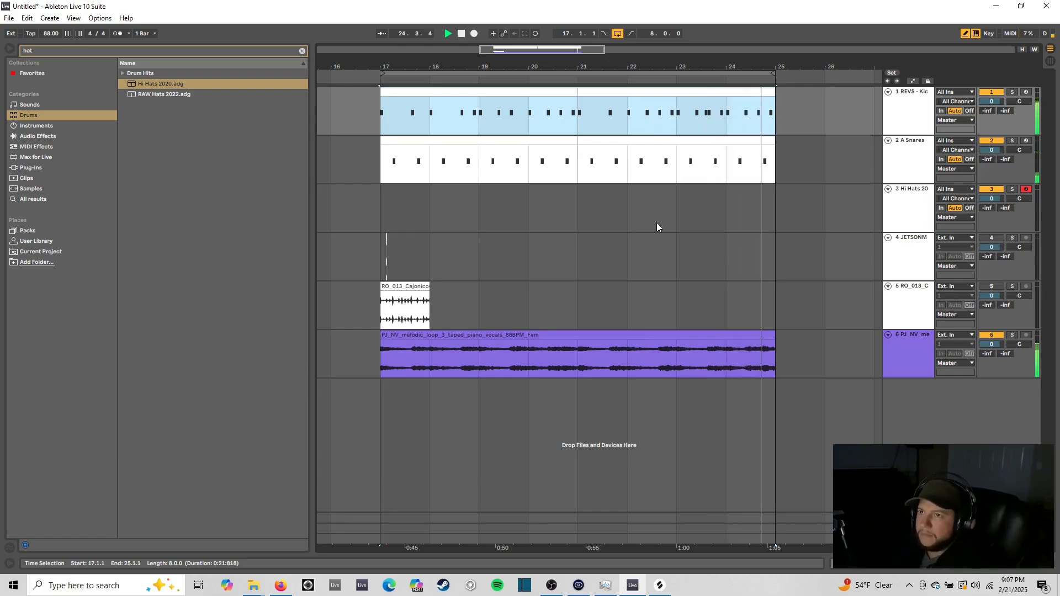
key(space)
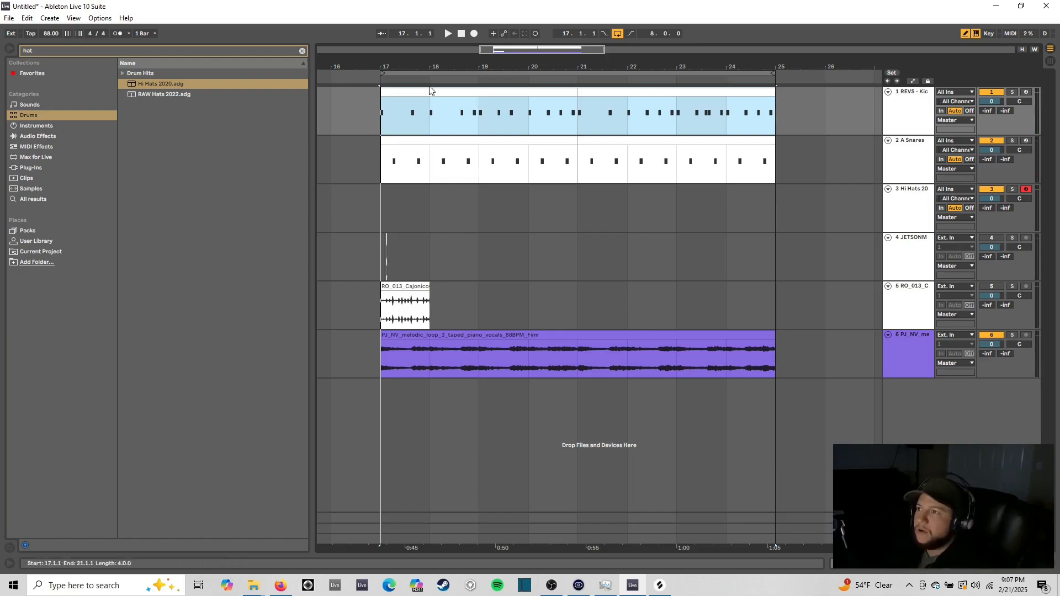
Step: Activate the JETSONM track and play it with the beat from the start of bar 17
drag(492, 52, 710, 326)
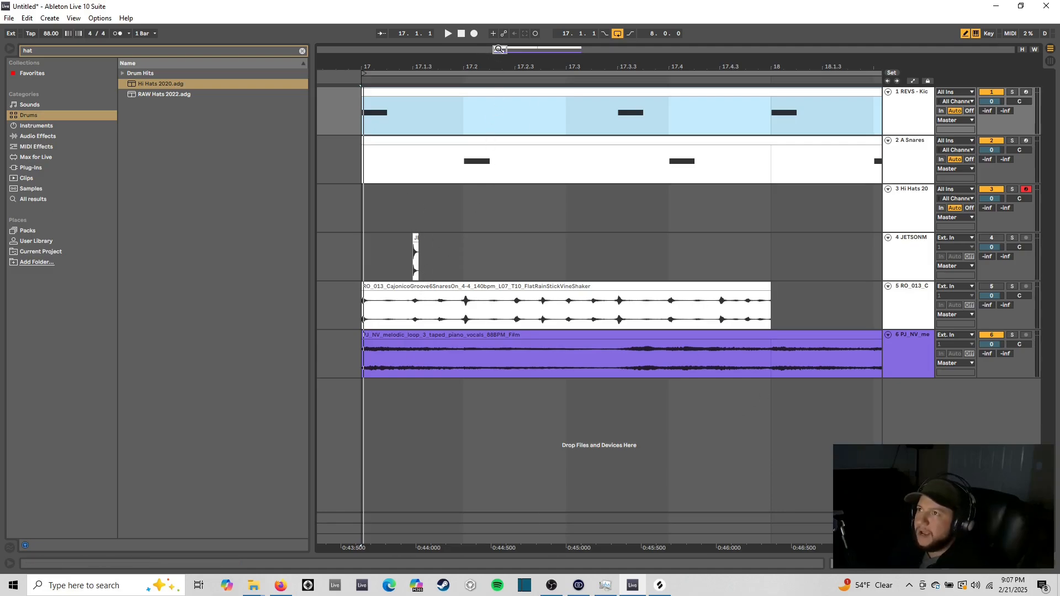
drag(499, 50, 691, 255)
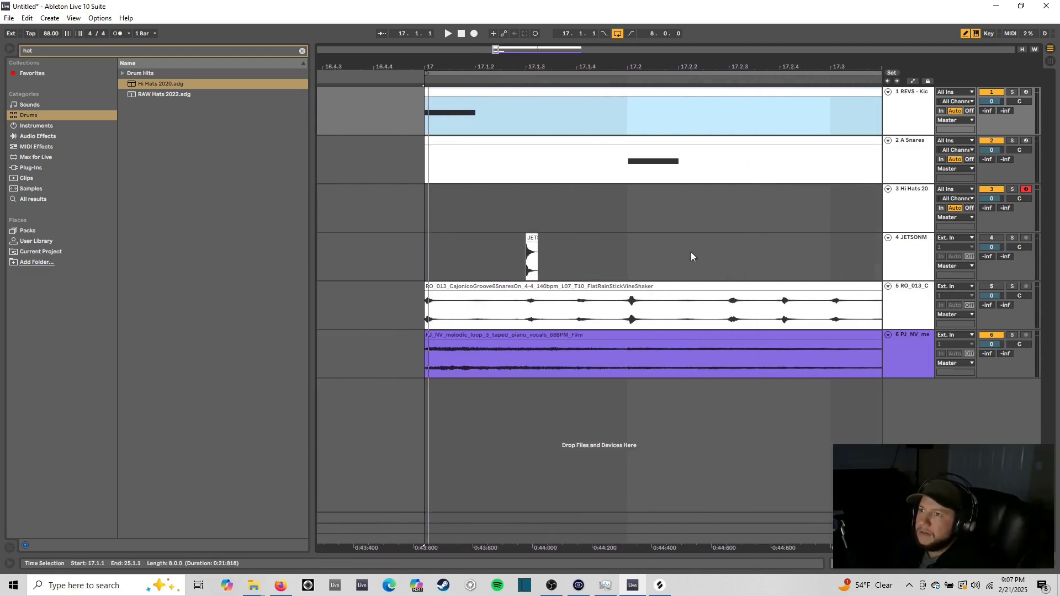
right_click(712, 249)
click(627, 245)
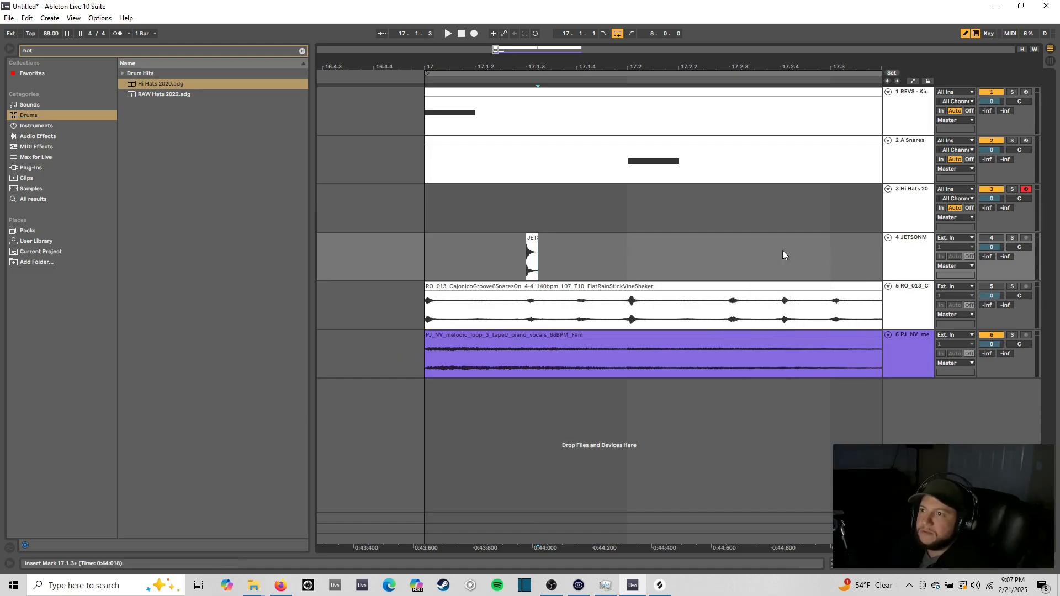
key(0)
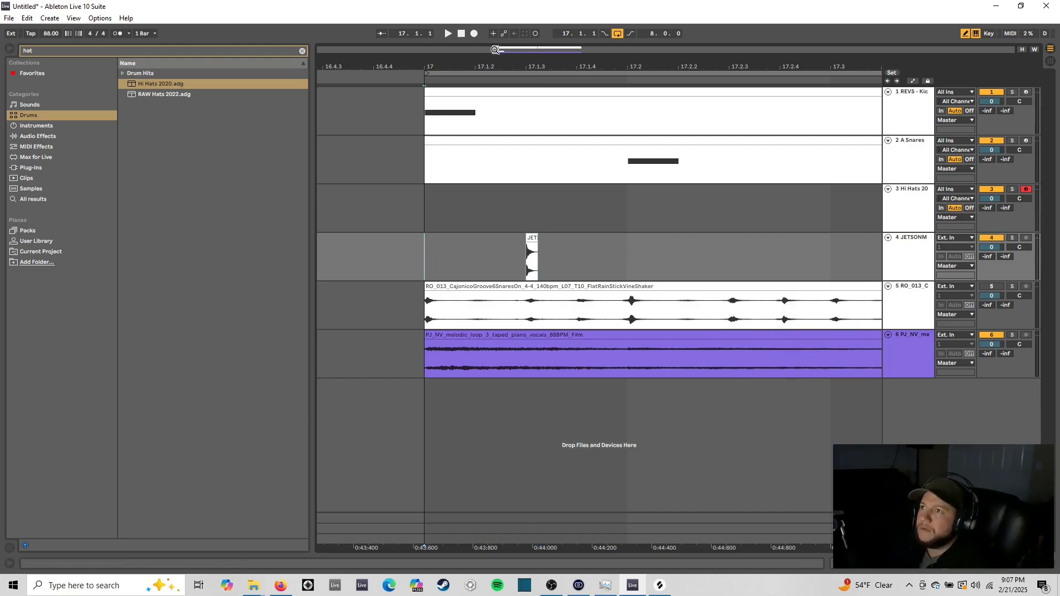
drag(495, 50, 496, 22)
key(space)
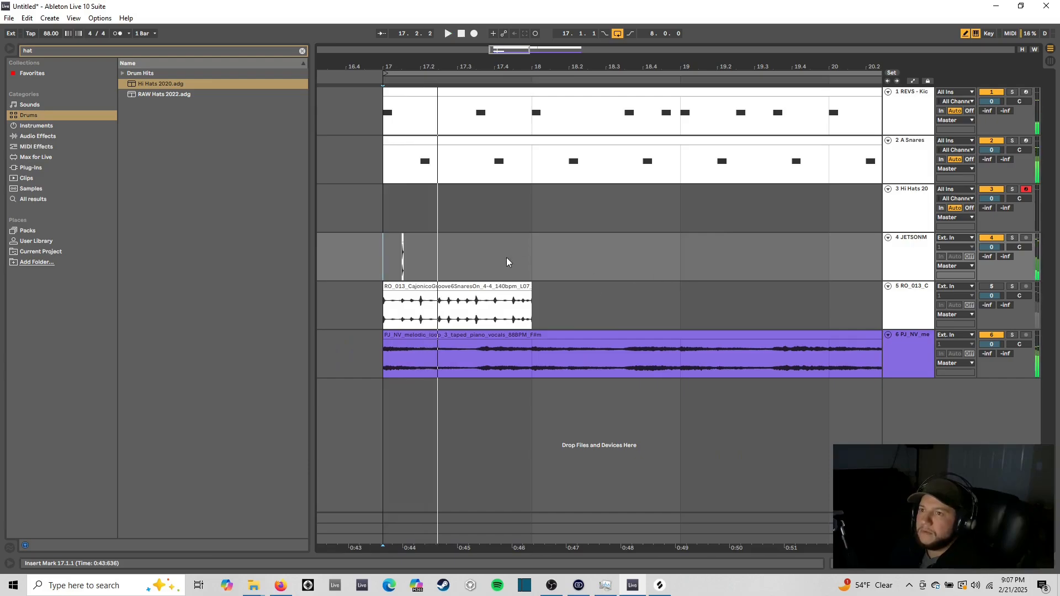
Step: Set the arrangement's fixed grid to 1/8 and replay bar 17 to hear the single JETSONM hit
right_click(506, 262)
click(549, 362)
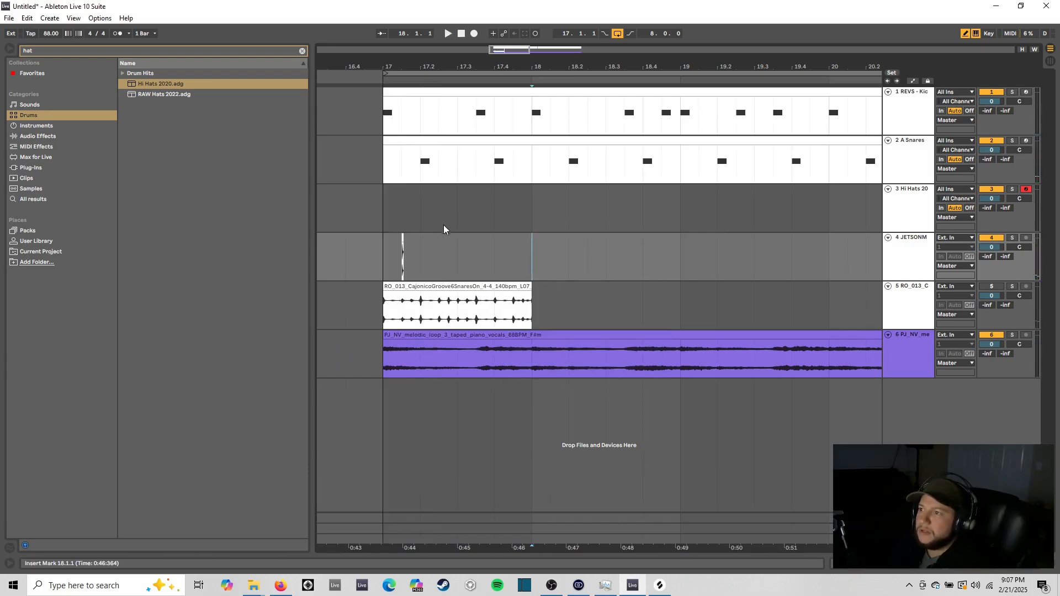
drag(495, 49, 478, 116)
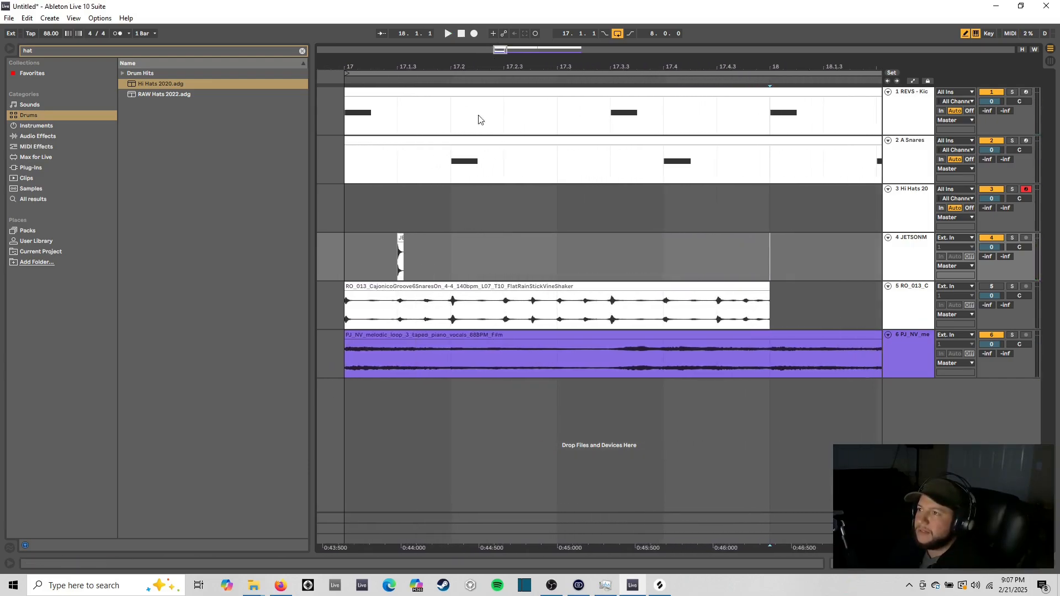
key(space)
key(space)
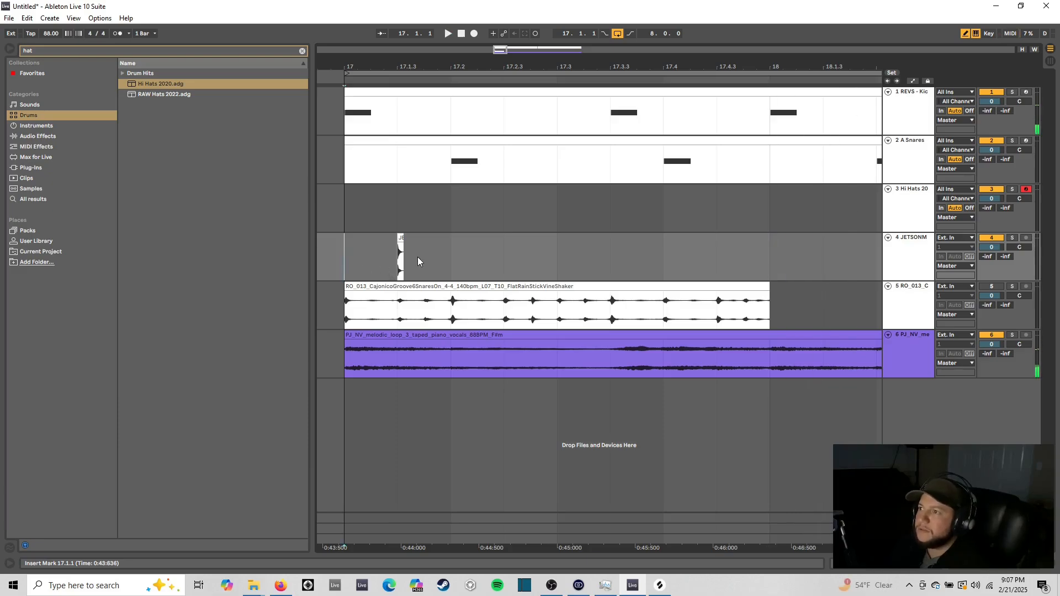
key(space)
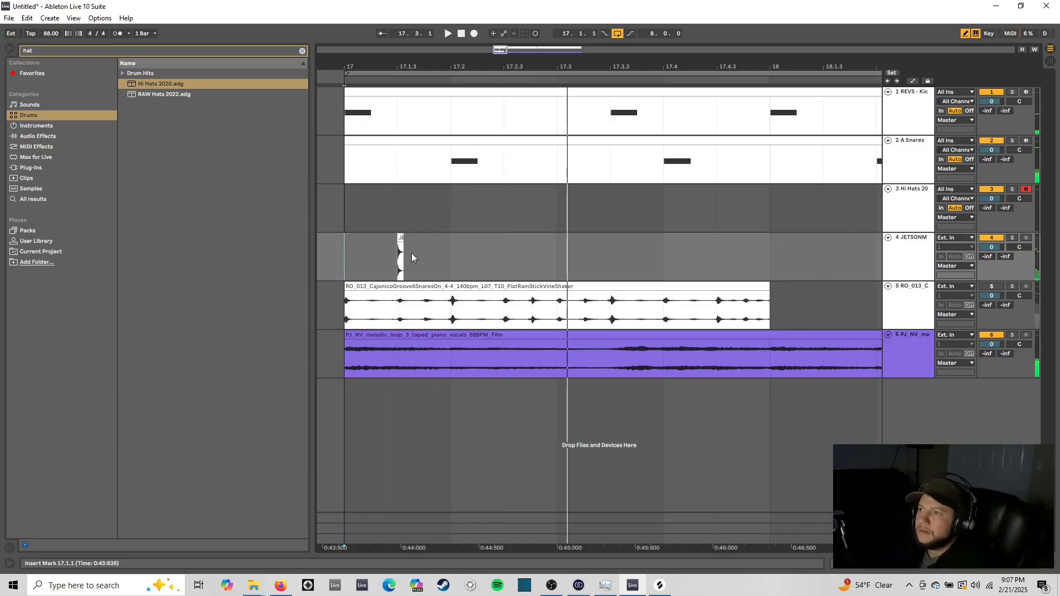
Step: Copy the JETSONM hit at 17.1.3, paste it at 17.2.3, and play the result from bar 17
right_click(401, 239)
click(490, 253)
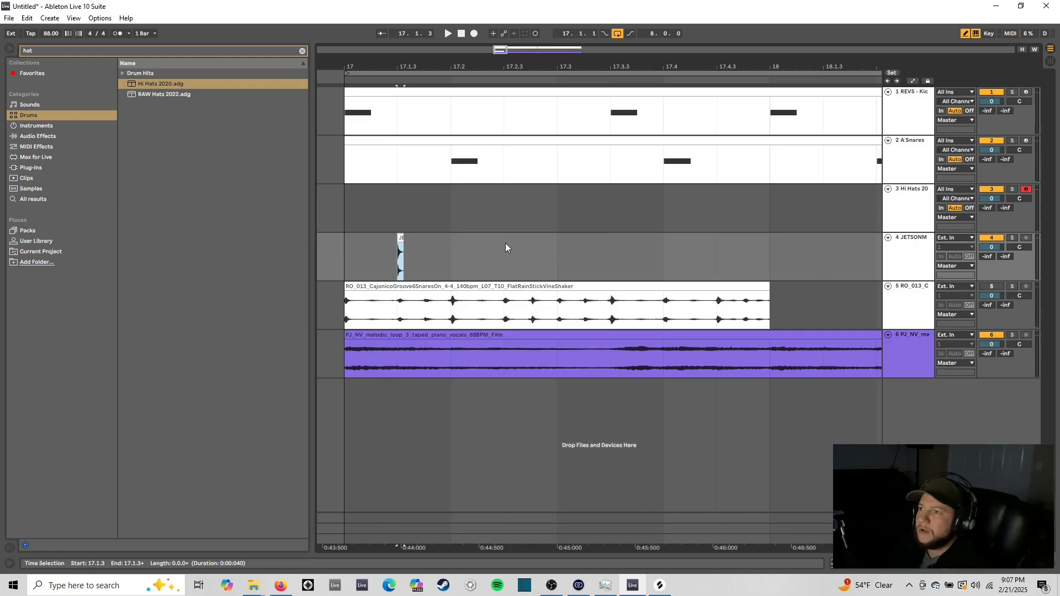
right_click(505, 247)
click(530, 268)
click(345, 249)
key(space)
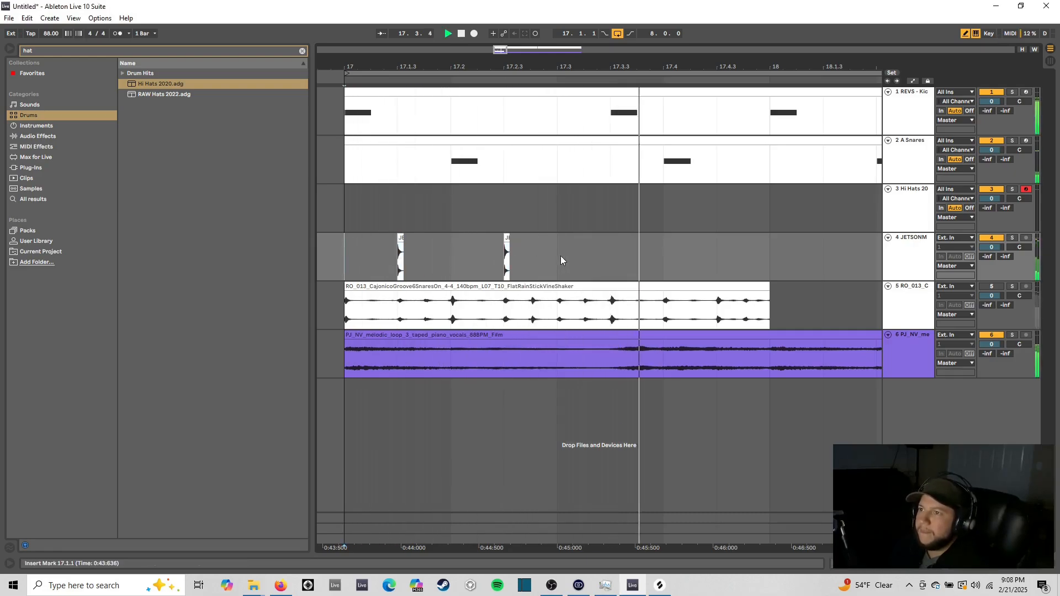
key(space)
Step: Paste two more JETSONM hits, at 17.3.3 and 17.4.3, to complete the offbeat pattern in bar 17
right_click(611, 246)
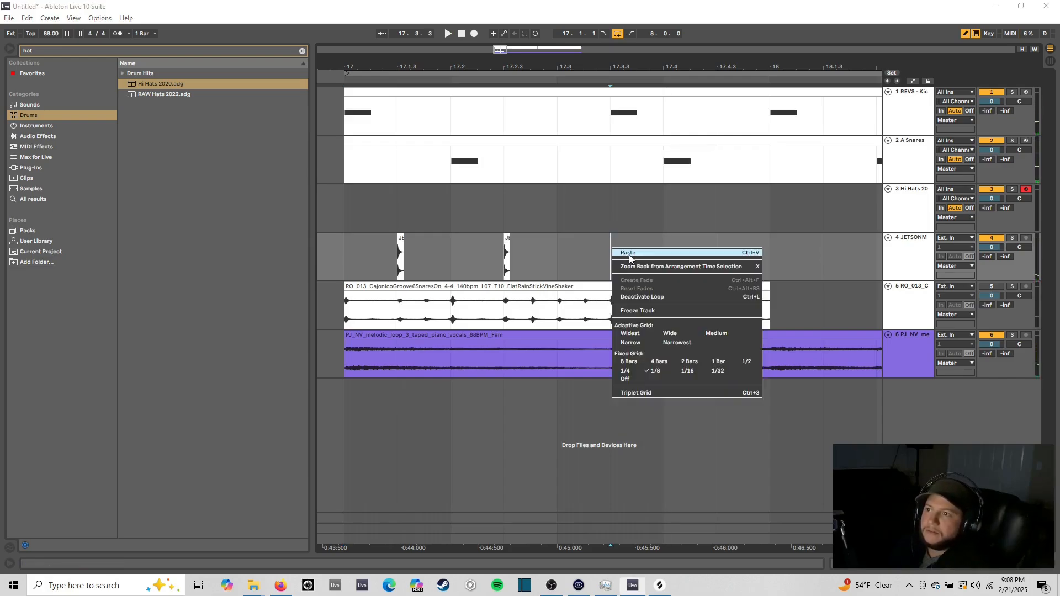
click(635, 267)
click(718, 242)
right_click(717, 242)
click(735, 247)
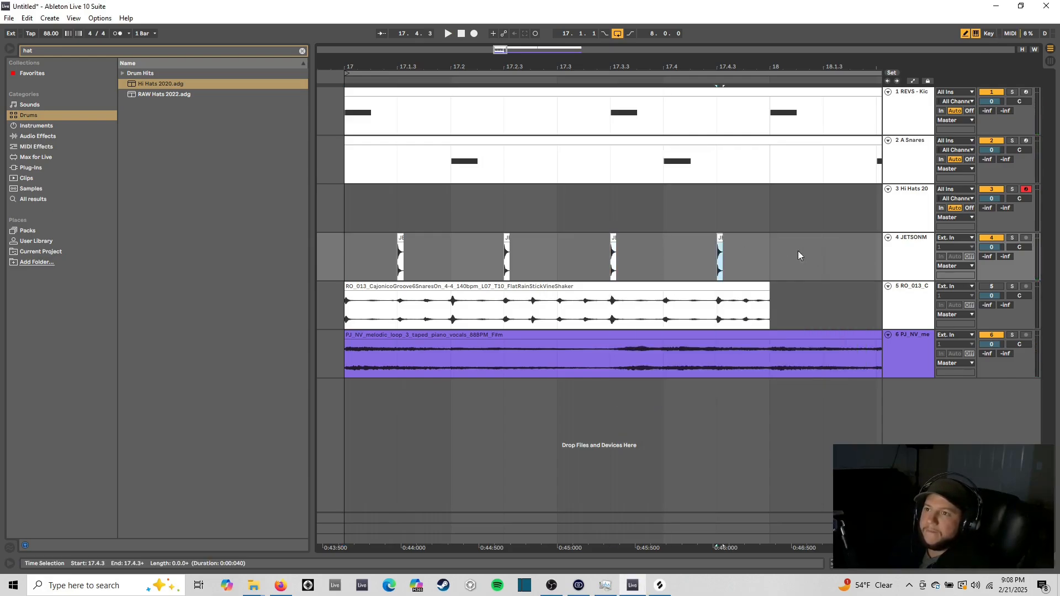
Step: Select the one-bar JETSONM pattern from 17.1.1 to 18.1.1 and duplicate it seven times, up to bar 25
right_click(760, 242)
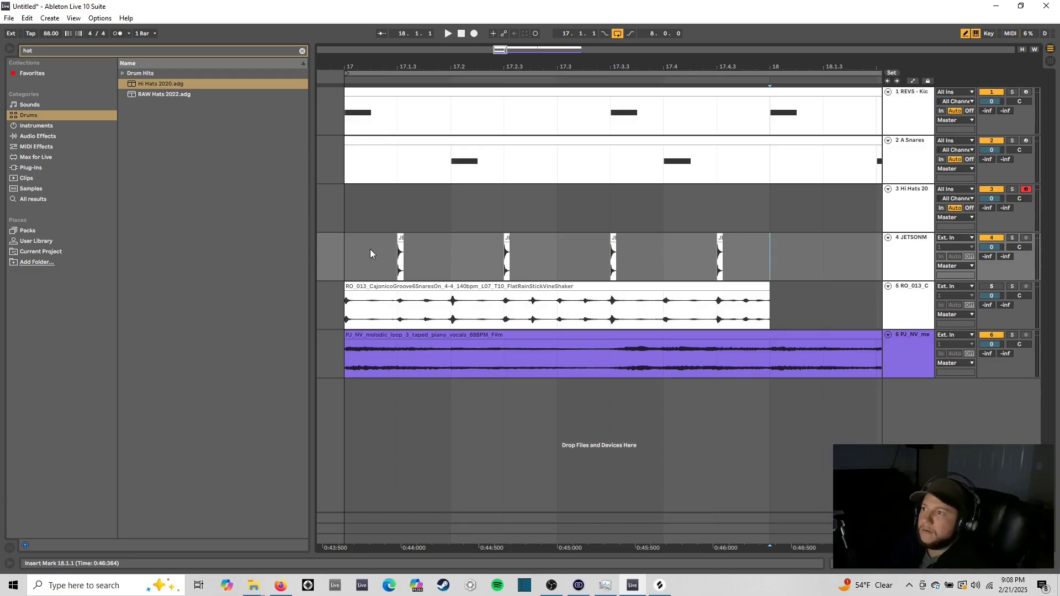
drag(346, 250, 760, 261)
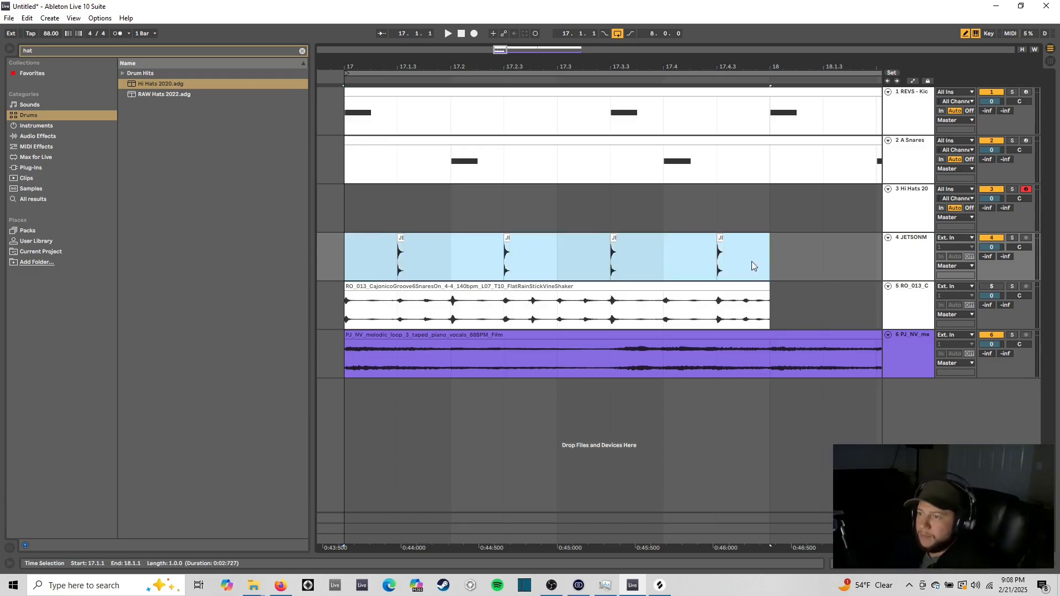
key(ctrl+d)
key(ctrl+d)
key(ctrl+d)
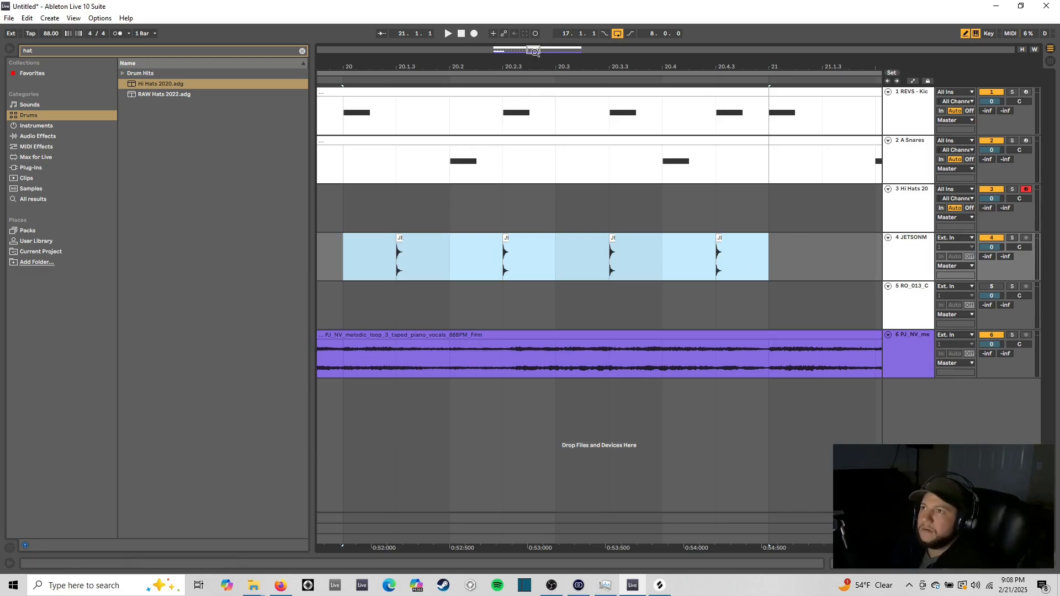
drag(534, 52, 560, 55)
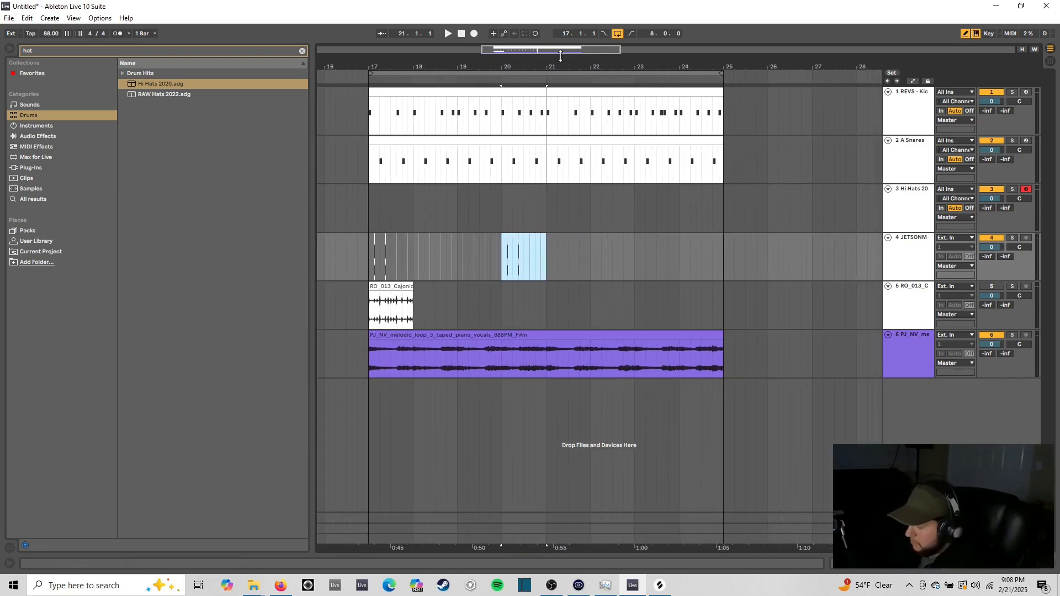
key(ctrl+d)
key(ctrl+d)
key(ctrl+d)
key(ctrl+d)
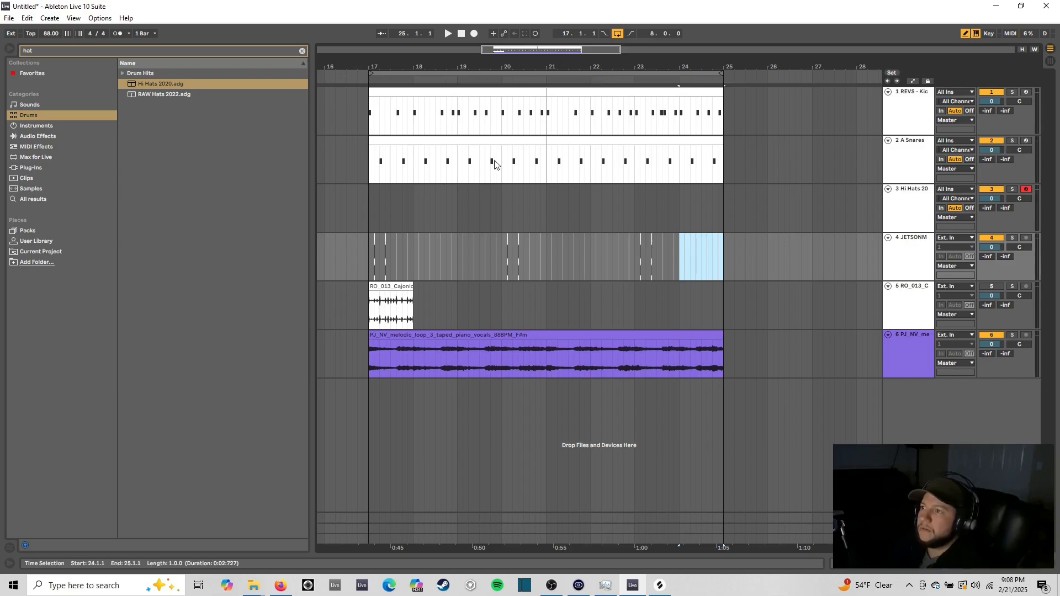
Step: Audition the JETSONM pattern from bar 17, lowering the track's volume to -6.0 dB and panning it to 3L
click(369, 244)
key(space)
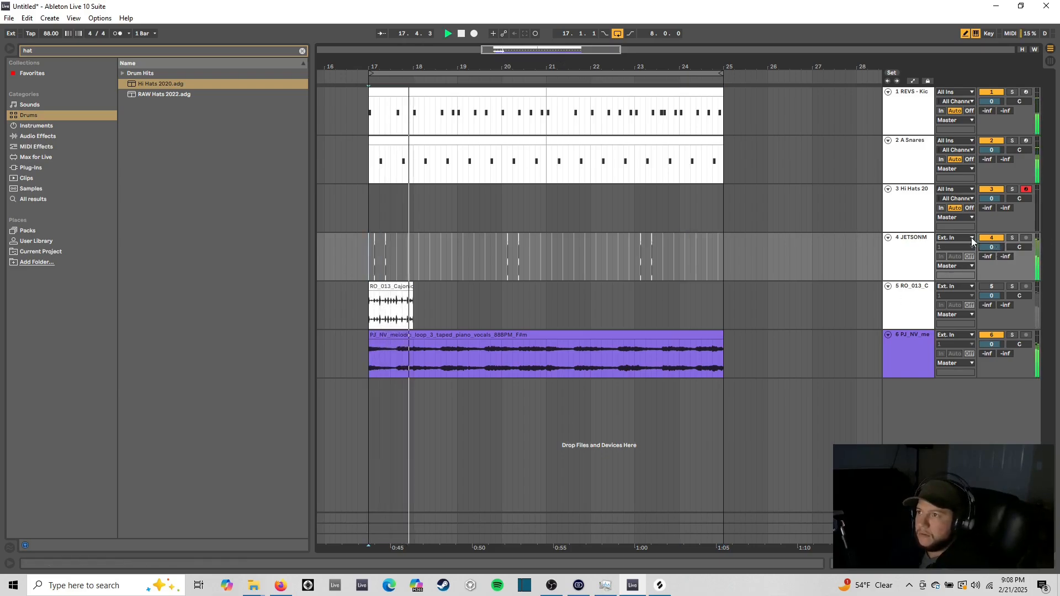
key(space)
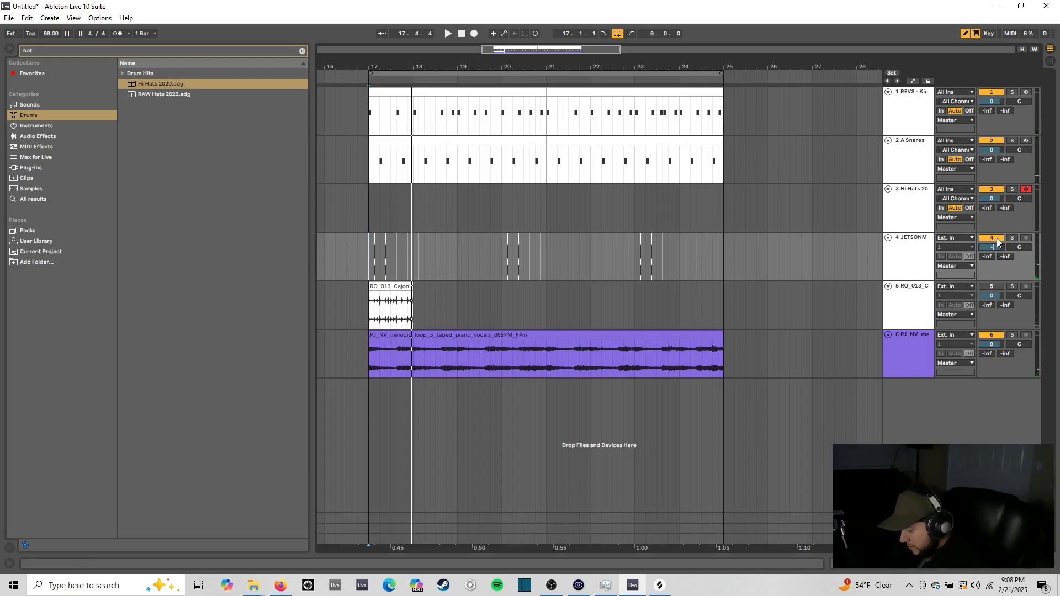
key(space)
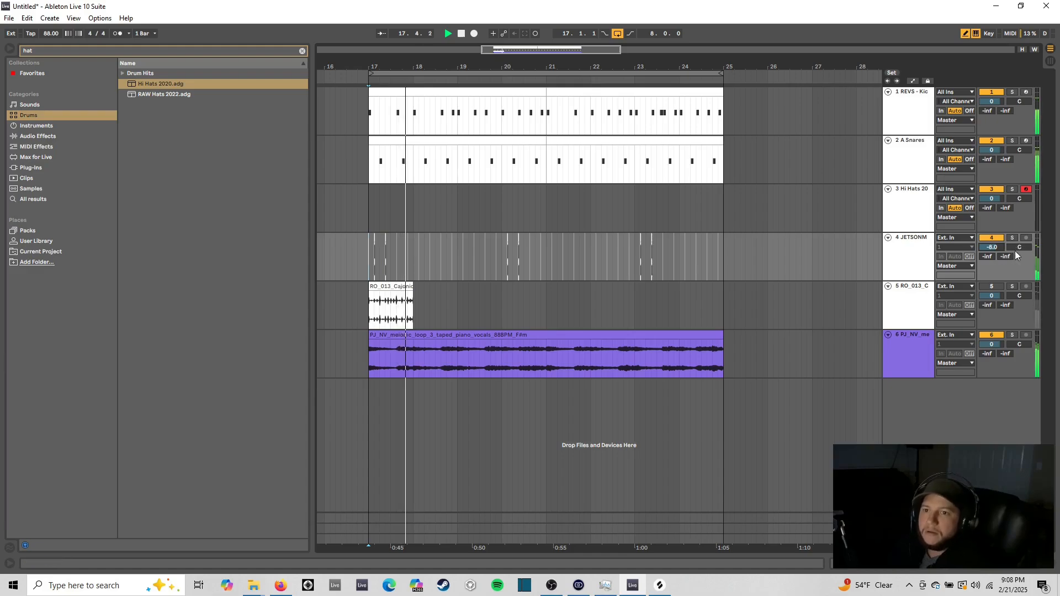
key(space)
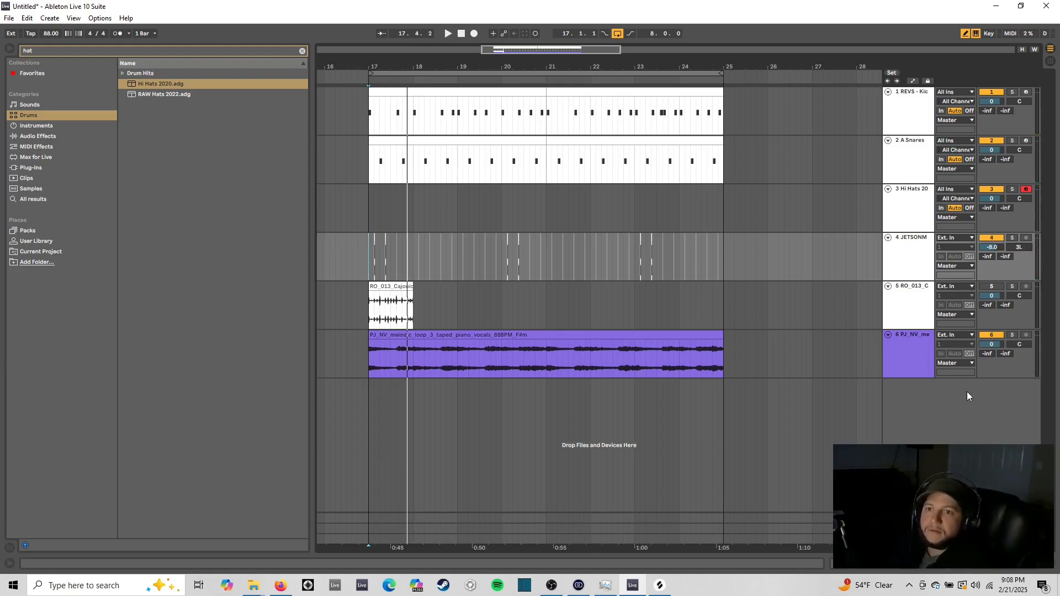
Step: Search the browser for "rever" and load the Reverb audio effect onto the JETSONM track
drag(494, 50, 497, 72)
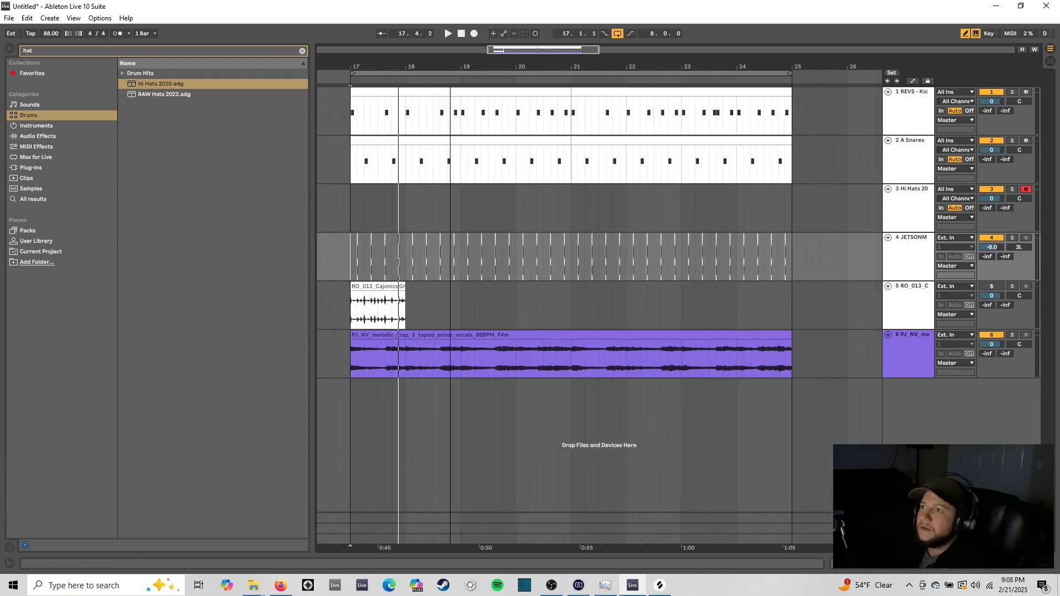
key(ctrl+alt+l)
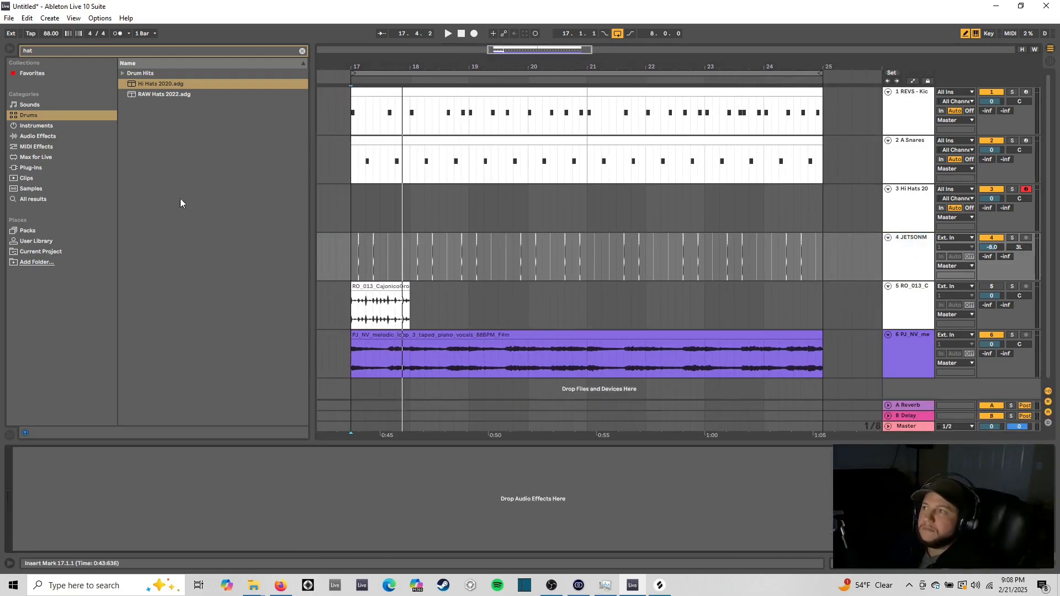
click(302, 51)
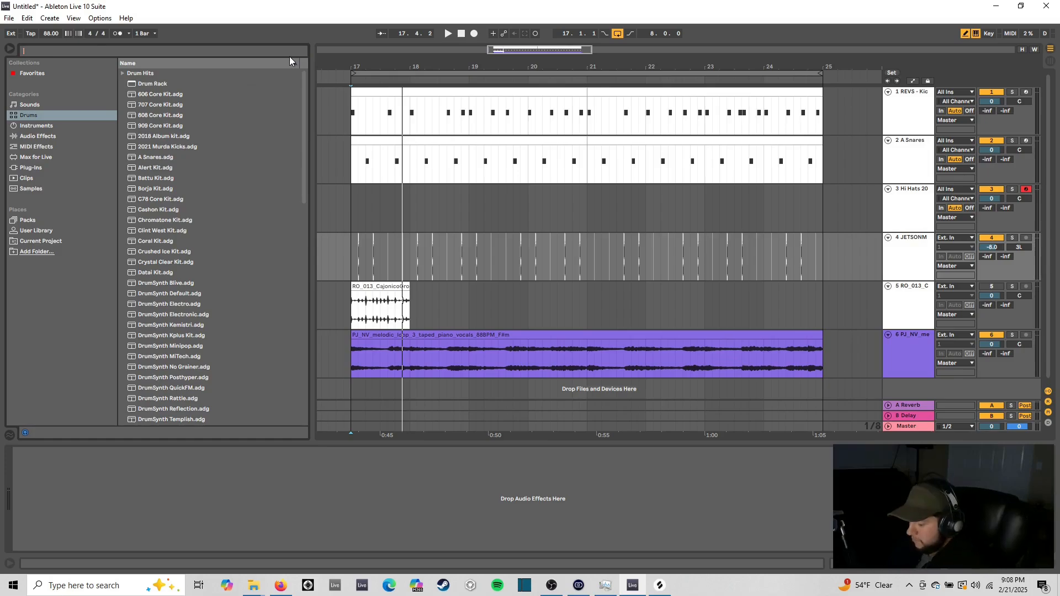
text(rever)
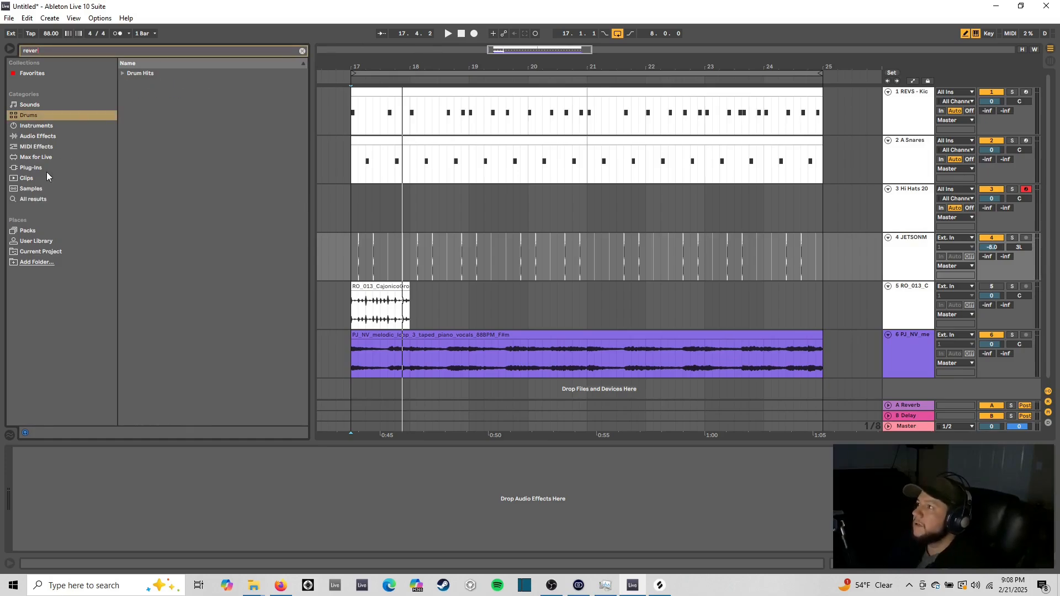
click(45, 168)
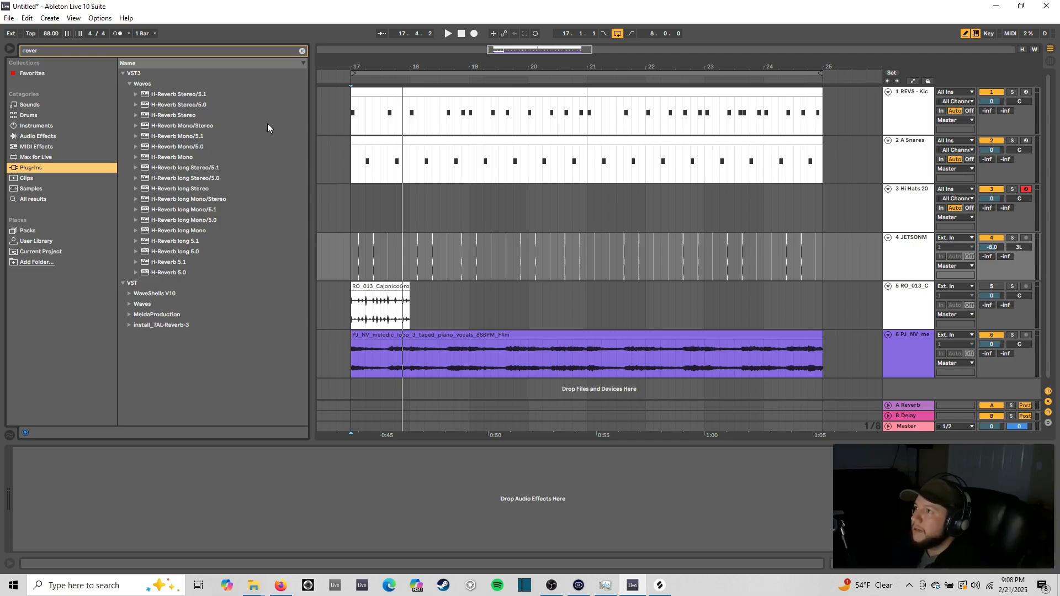
click(44, 135)
double_click(148, 104)
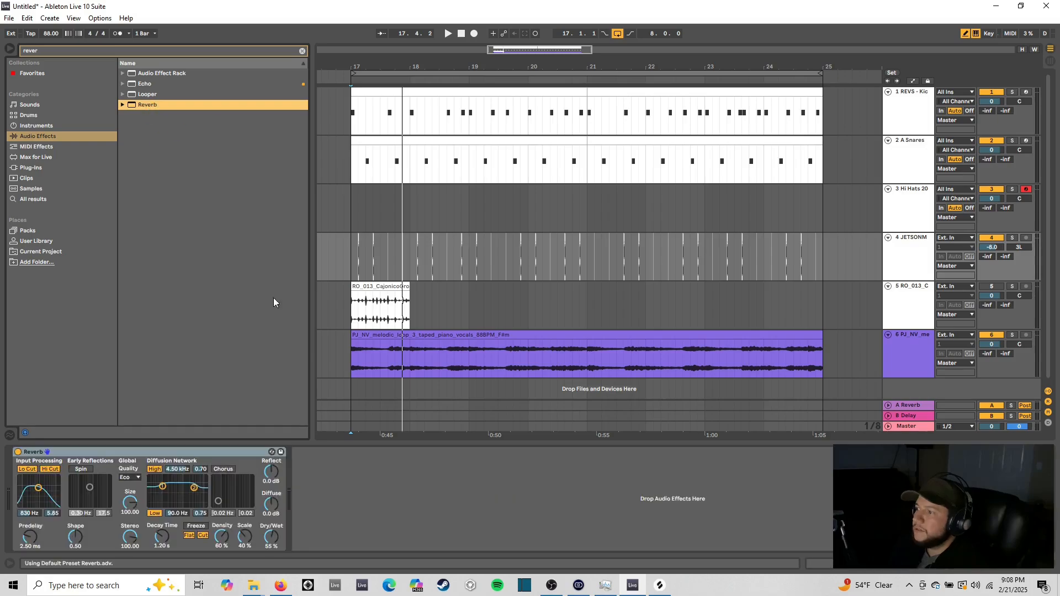
Step: Solo the JETSONM track and play it from bar 17 to audition the Reverb
click(270, 546)
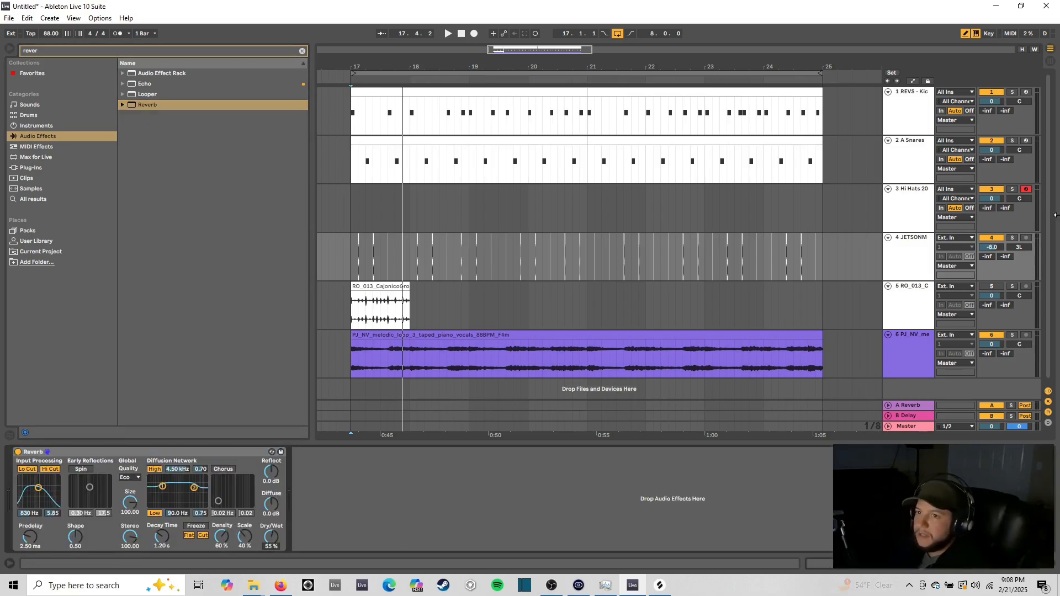
click(1012, 238)
key(space)
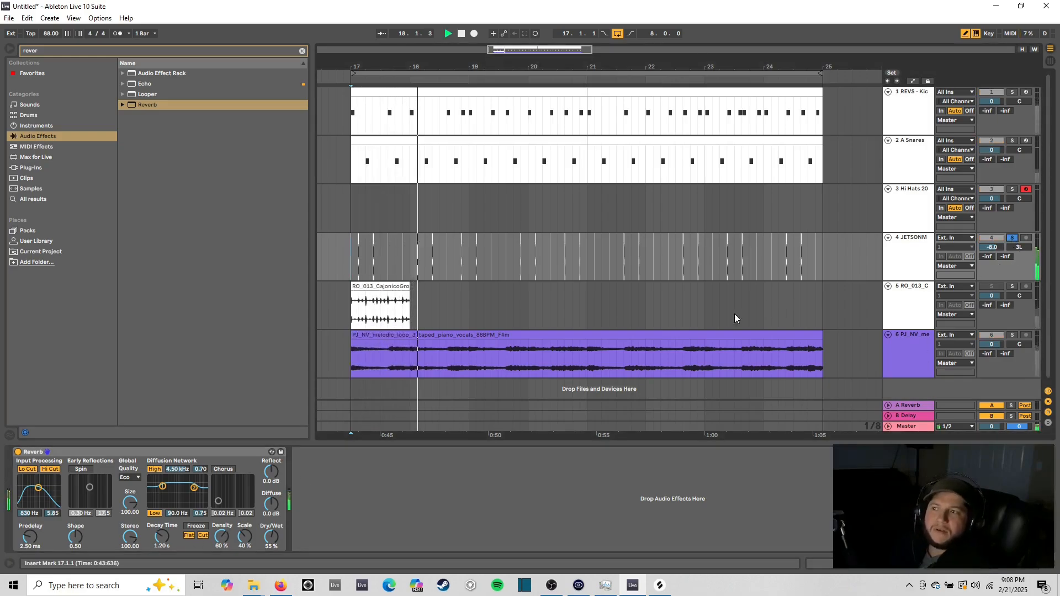
Step: Set the JETSONM Reverb to 20% Dry/Wet, 413 ms Decay Time and an input filter at 2.12 kHz with a 4.75 bandwidth
drag(271, 536, 271, 557)
drag(162, 536, 162, 559)
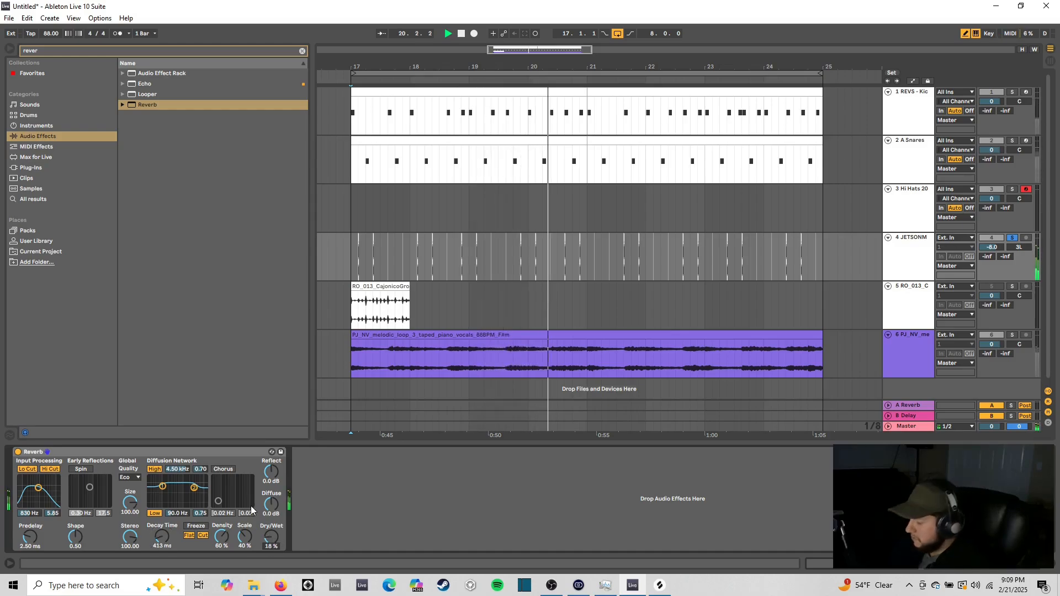
text(20)
key(Return)
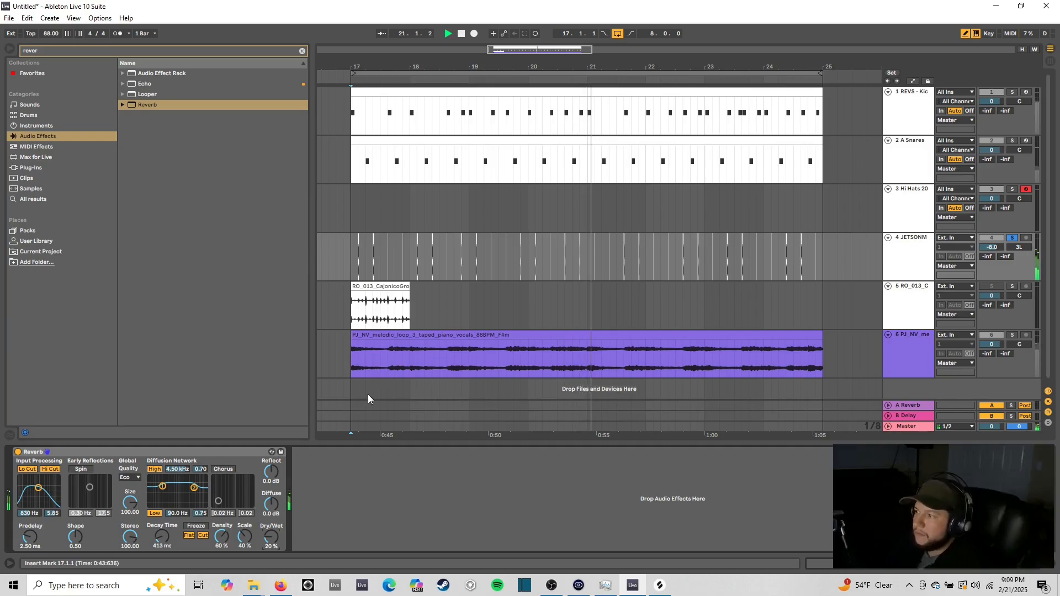
drag(33, 484, 40, 488)
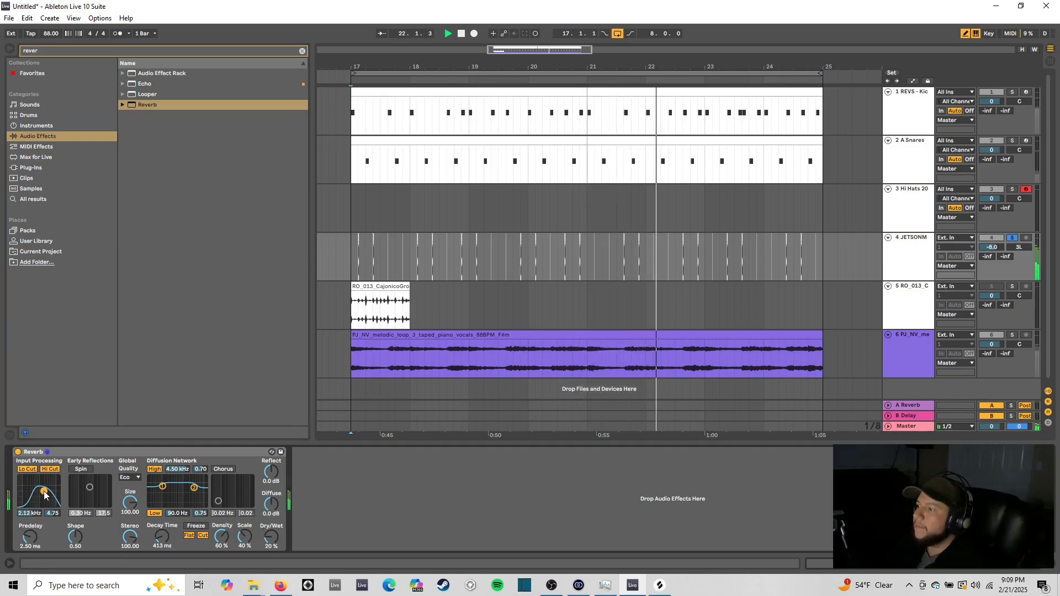
Step: Unsolo the JETSONM track and play the full mix from bar 17 to check the reverb in context
click(1012, 237)
key(space)
key(space)
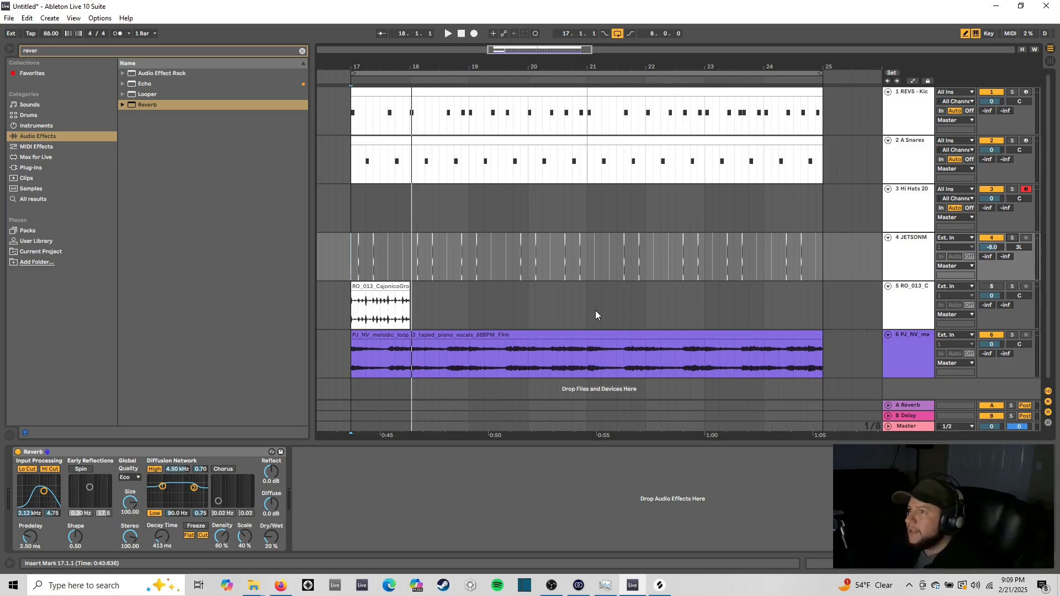
key(space)
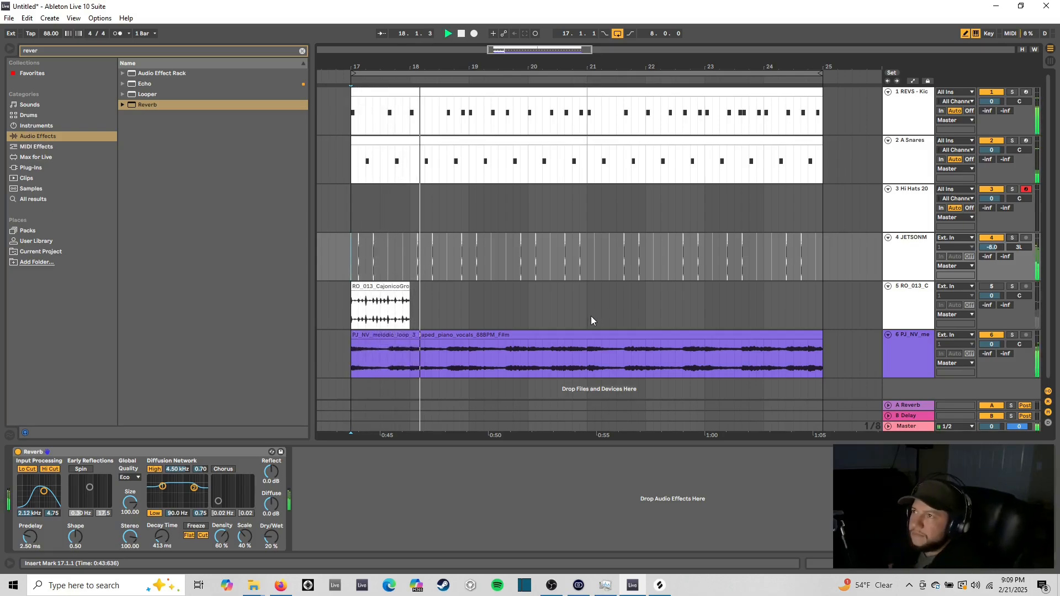
drag(508, 45, 513, 48)
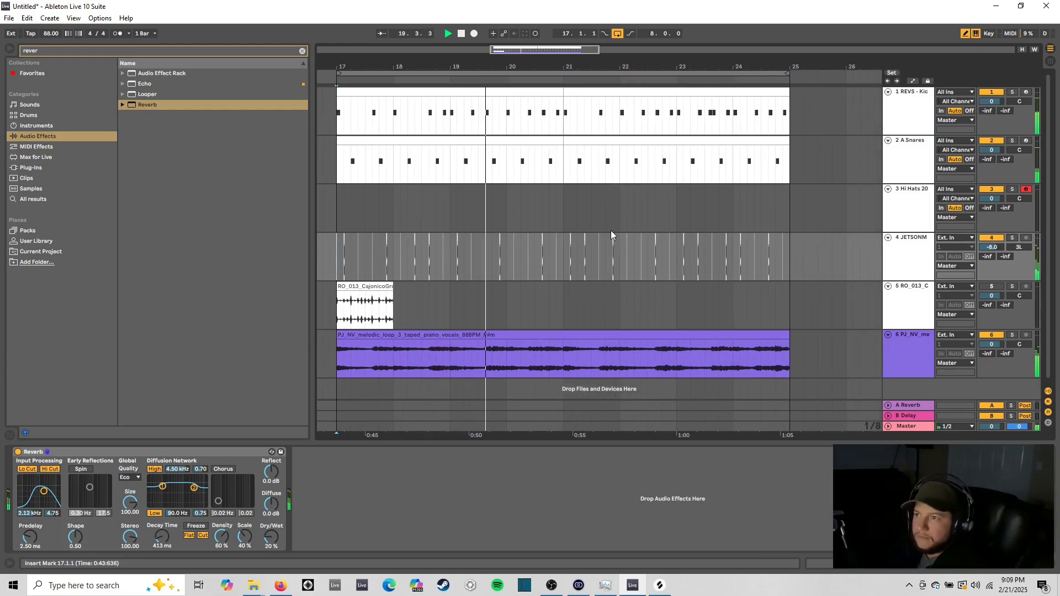
Step: Set the JETSONM track's volume to -12 dB and audition it within the full mix
key(space)
click(996, 247)
text(-12)
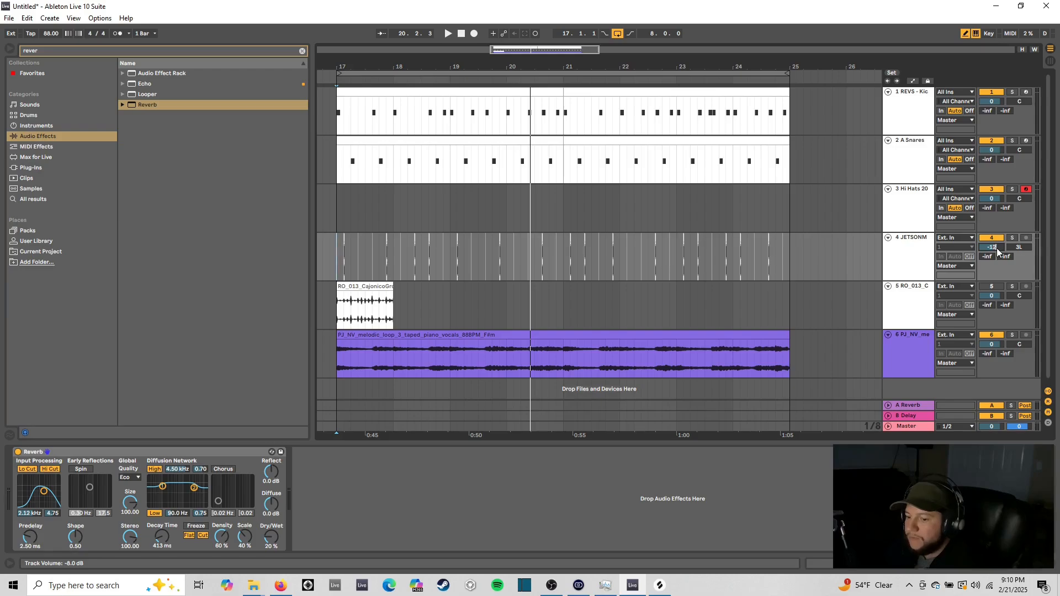
key(space)
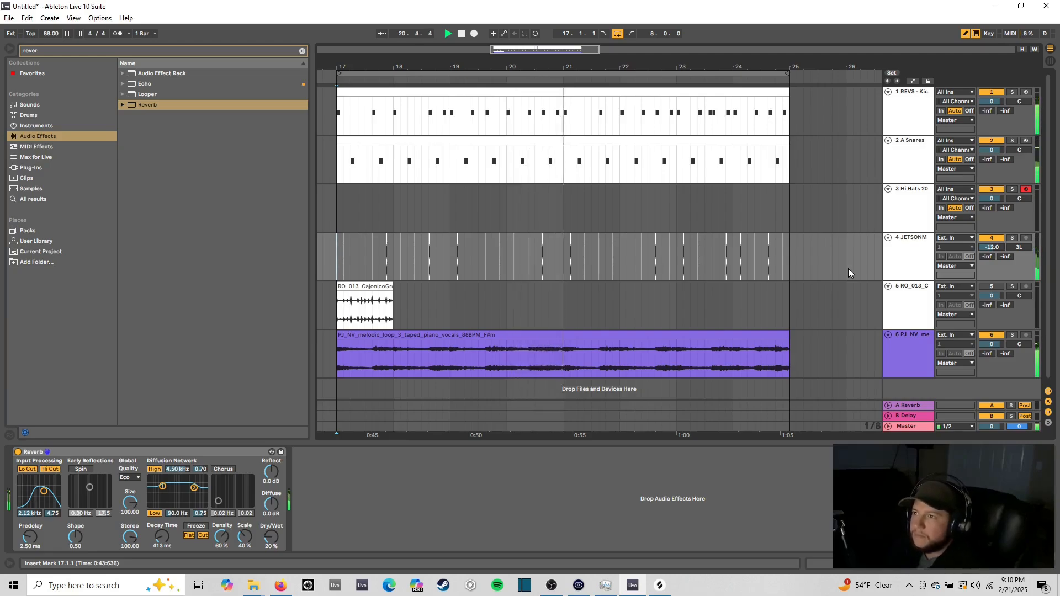
key(space)
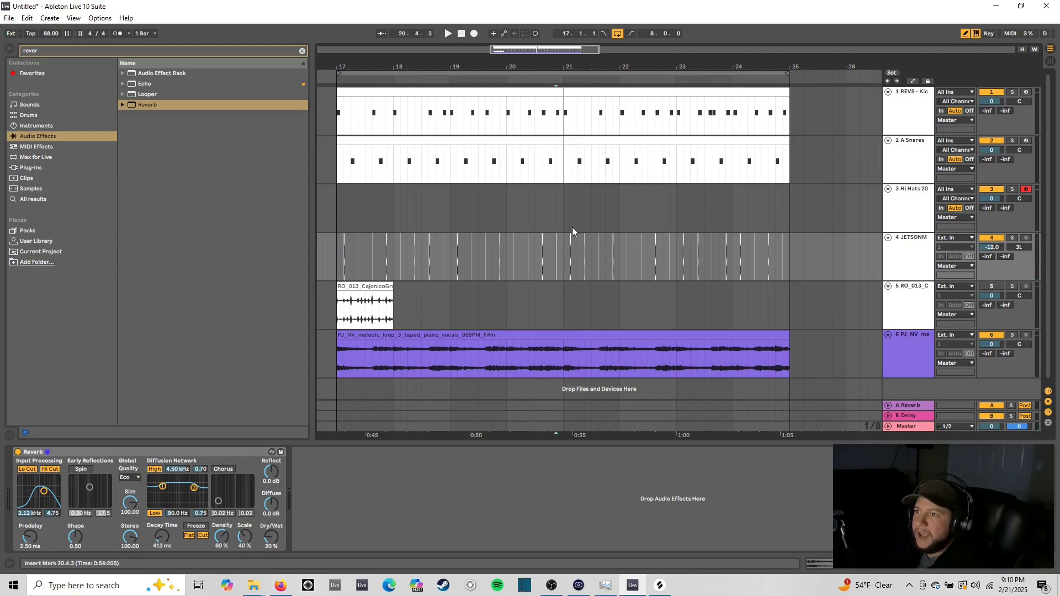
Step: Select the last JETSONM hit at 24.4.3 and deactivate its clip
mouse_move(556, 68)
mouse_down()
mouse_move(557, 83)
mouse_move(556, 68)
mouse_up()
click(562, 247)
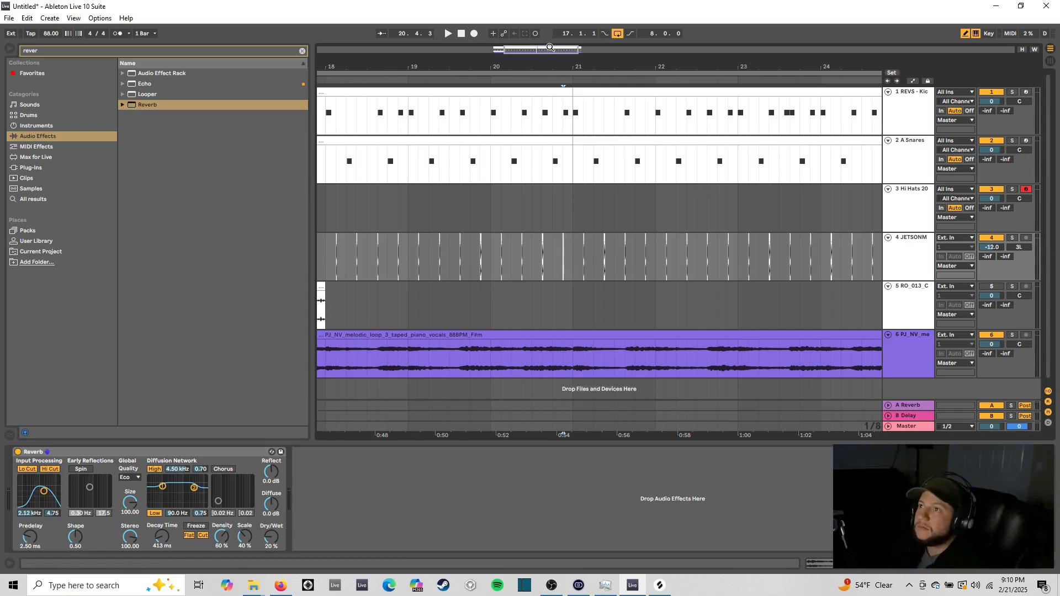
drag(551, 51, 553, 35)
scroll(749, 250, up, 4)
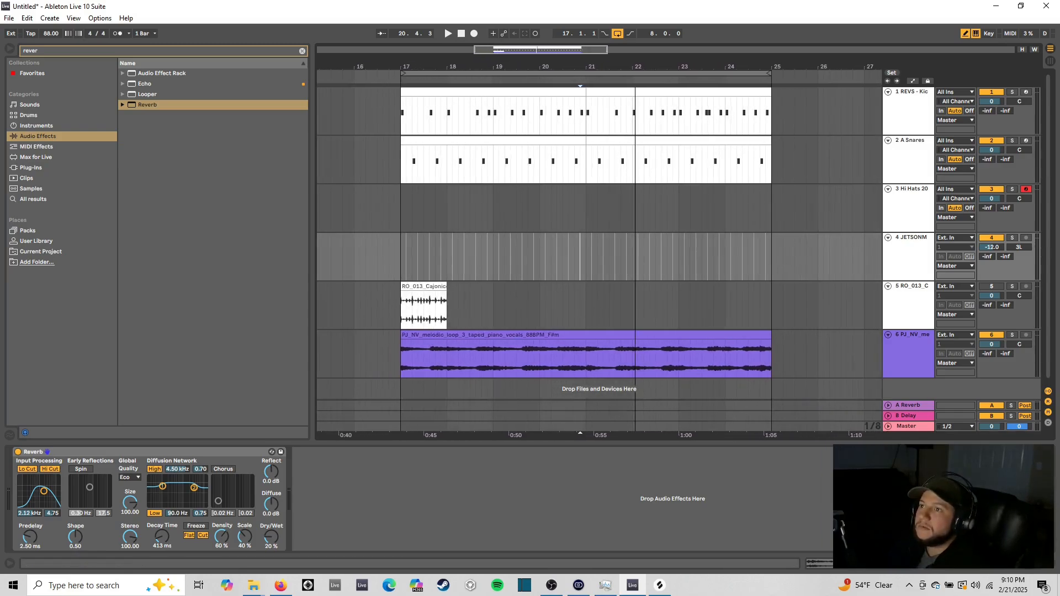
click(767, 240)
drag(584, 51, 637, 271)
click(584, 237)
click(579, 237)
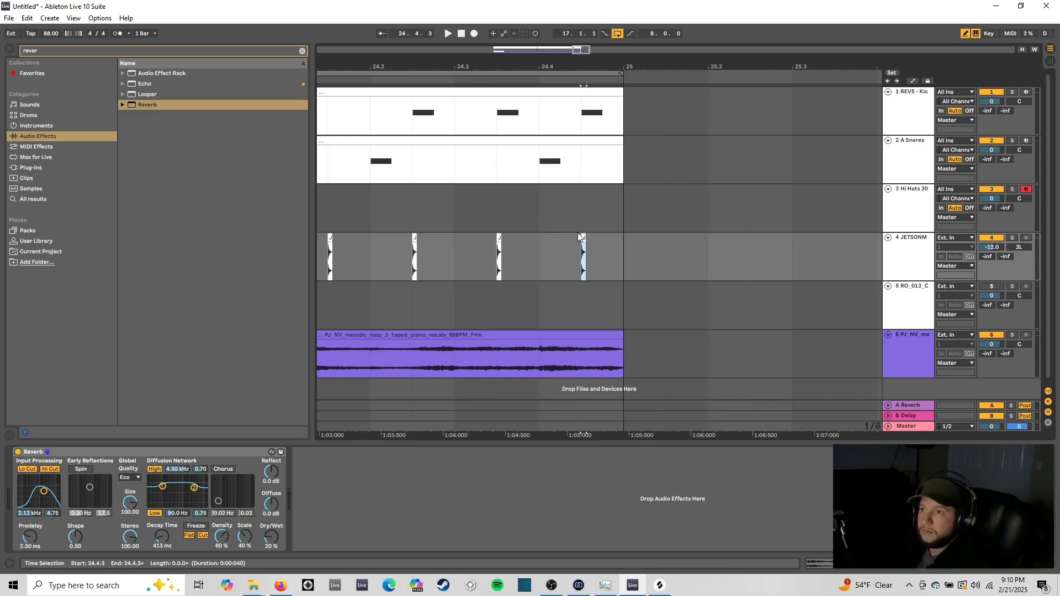
key(ctrl+o)
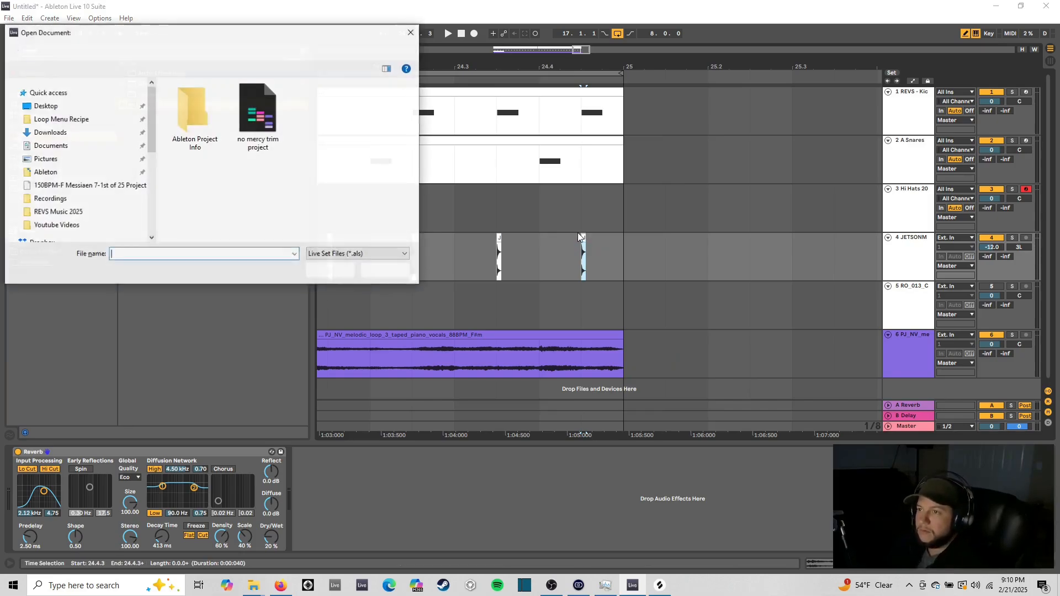
click(412, 34)
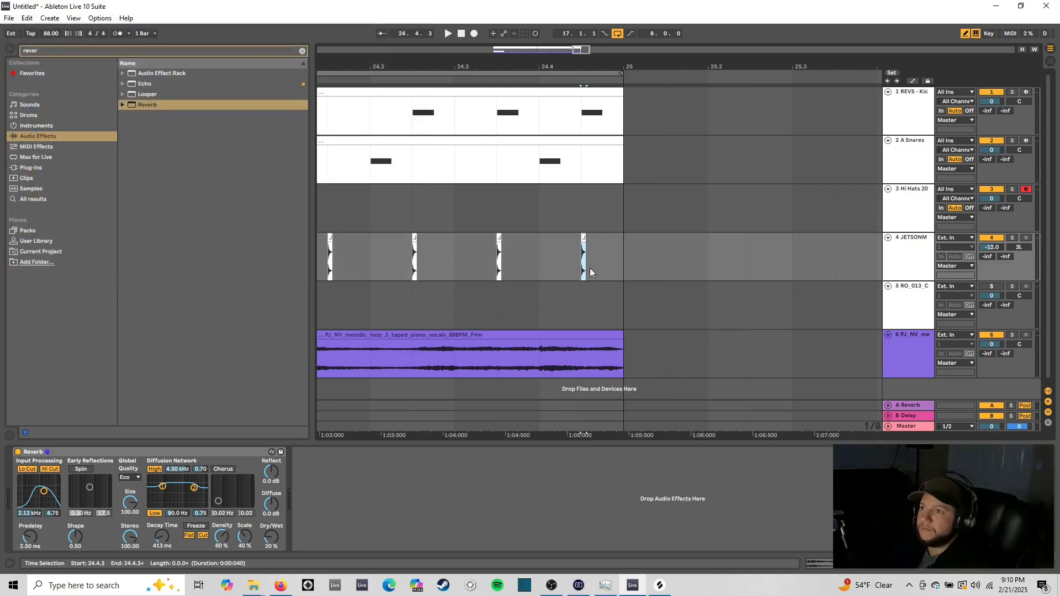
right_click(584, 236)
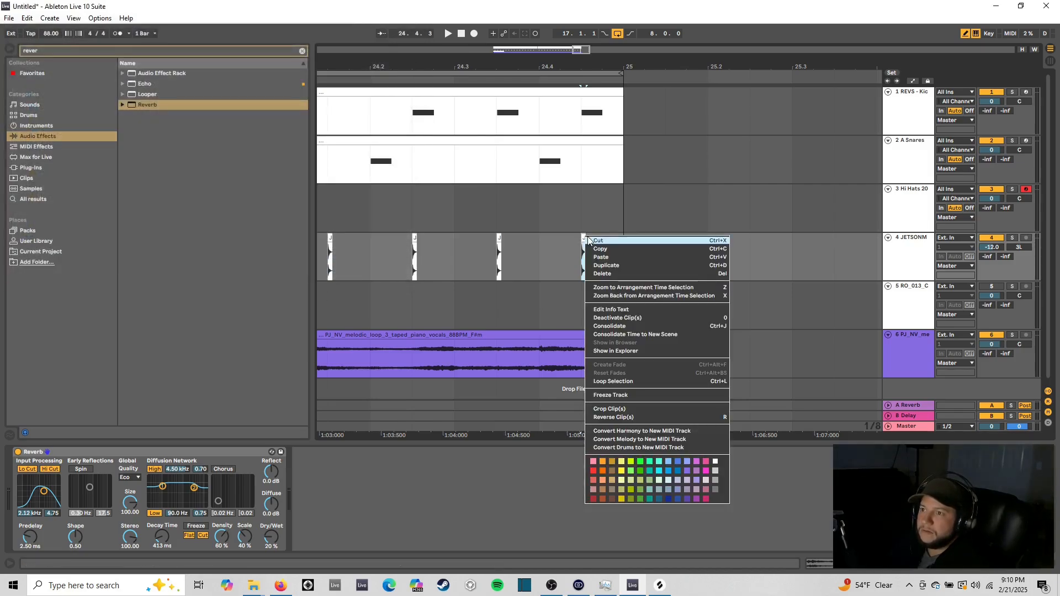
click(652, 317)
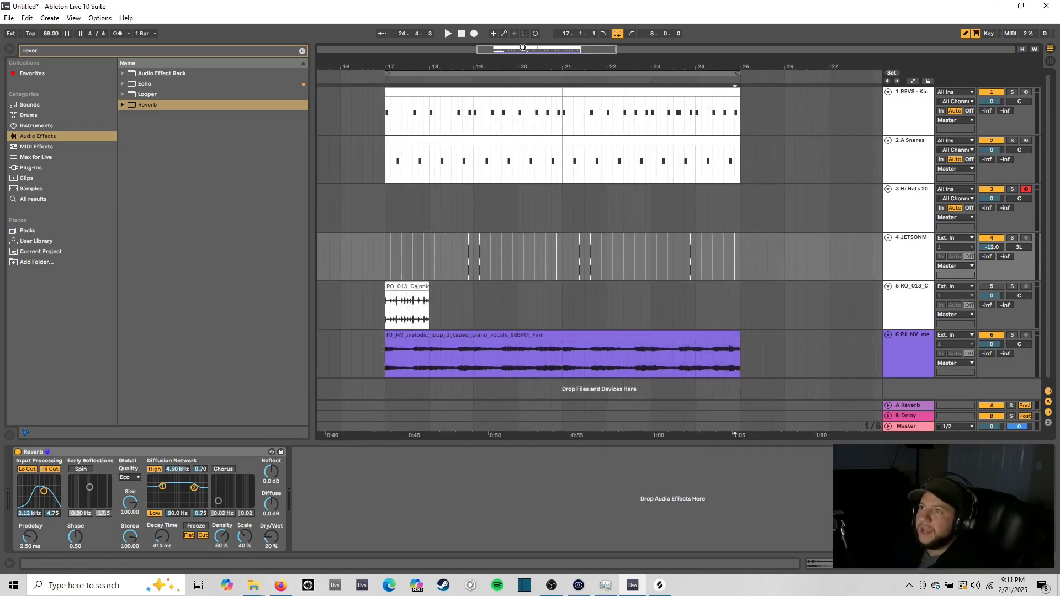
Step: Set the arrangement grid to 1 Bar and duplicate bars 17.1.1 to 25.1.1 of all six tracks, up to bar 33
mouse_move(521, 50)
mouse_down()
mouse_move(522, 65)
mouse_move(522, 57)
mouse_up()
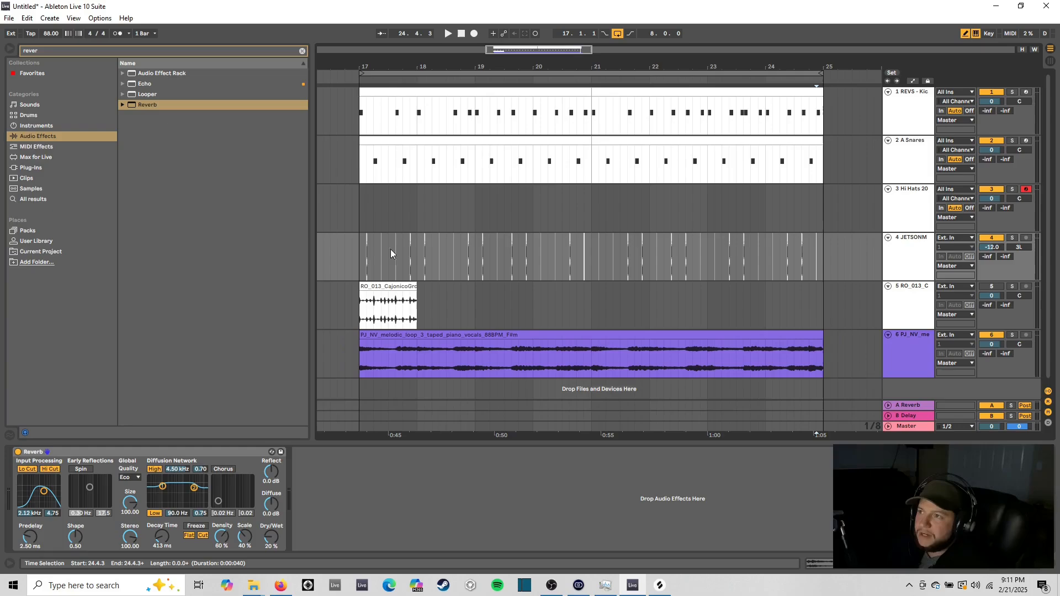
click(915, 212)
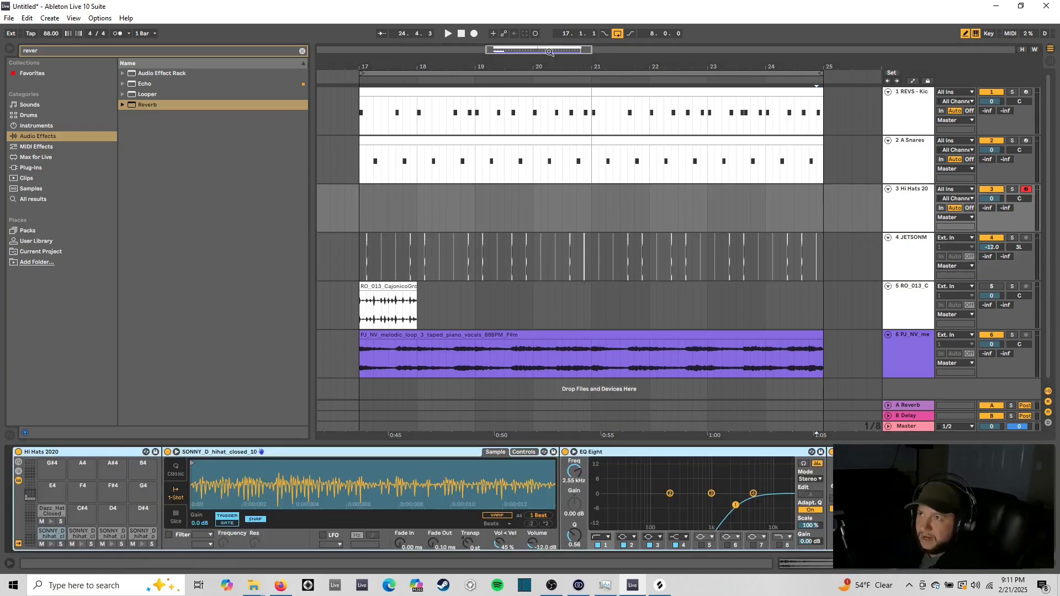
drag(542, 61, 548, 41)
right_click(674, 284)
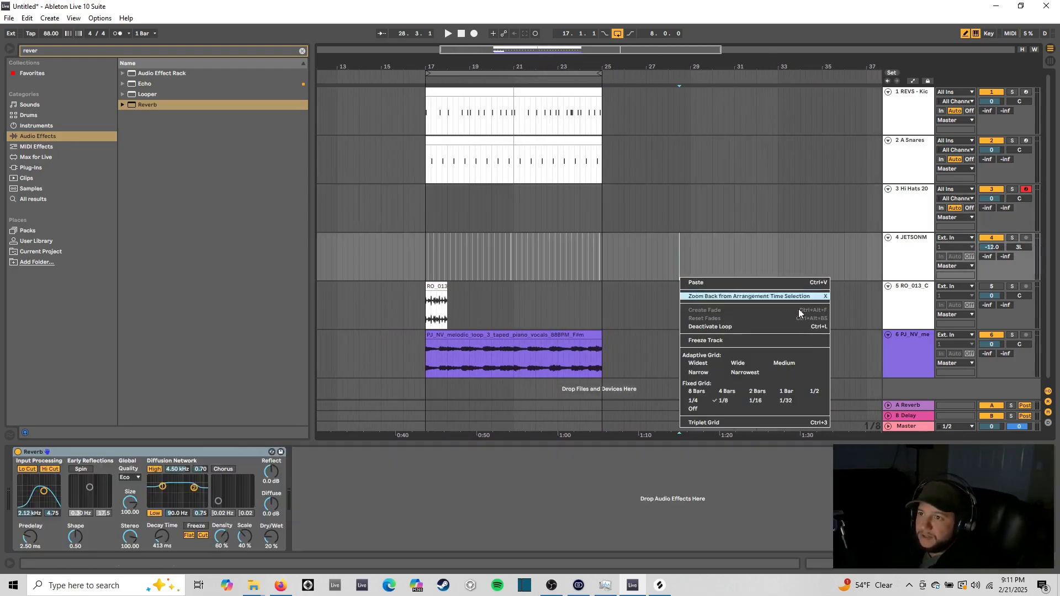
click(781, 395)
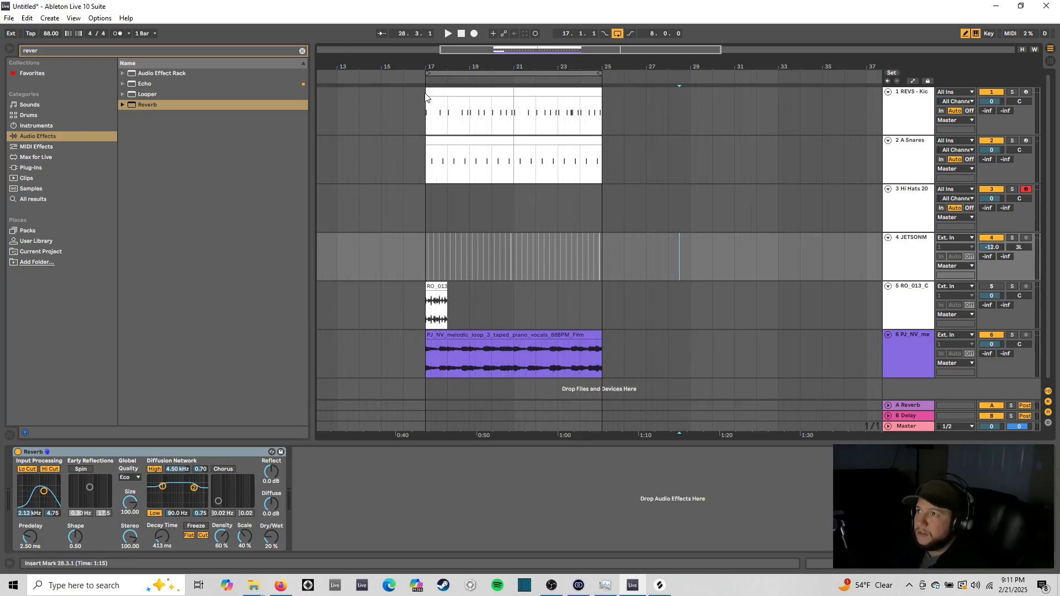
drag(425, 105, 599, 359)
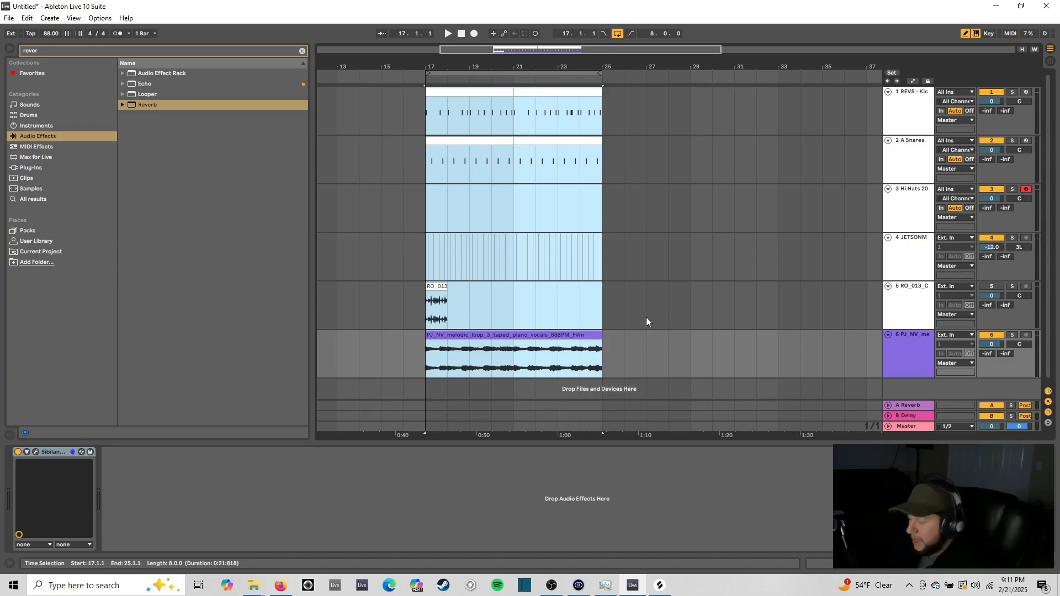
key(ctrl+d)
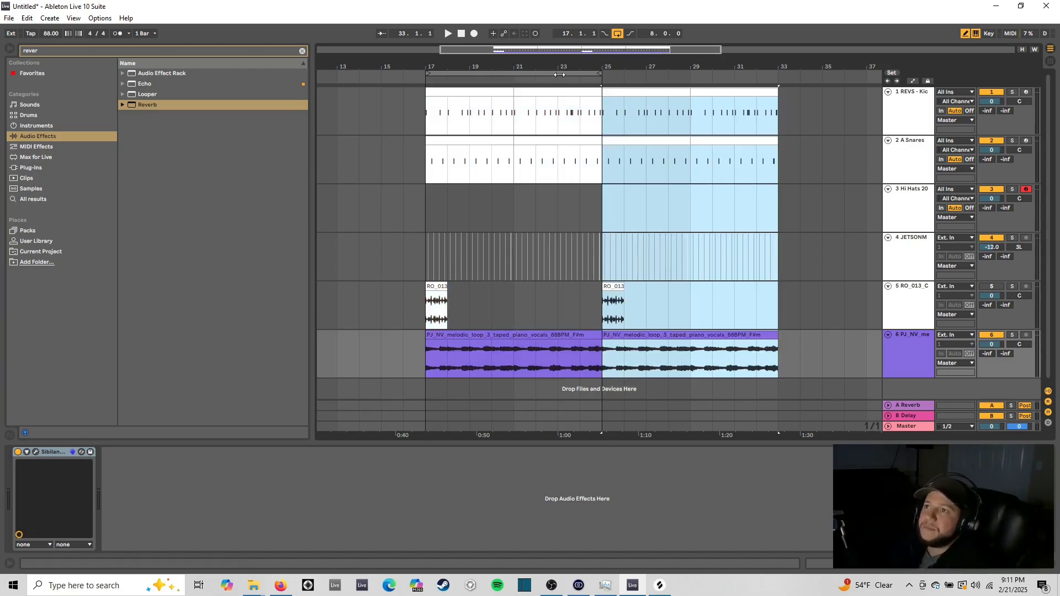
Step: Open the A Snares clip spanning bars 21 to 25 in the note editor, focused on its fourth bar
drag(570, 52, 618, 125)
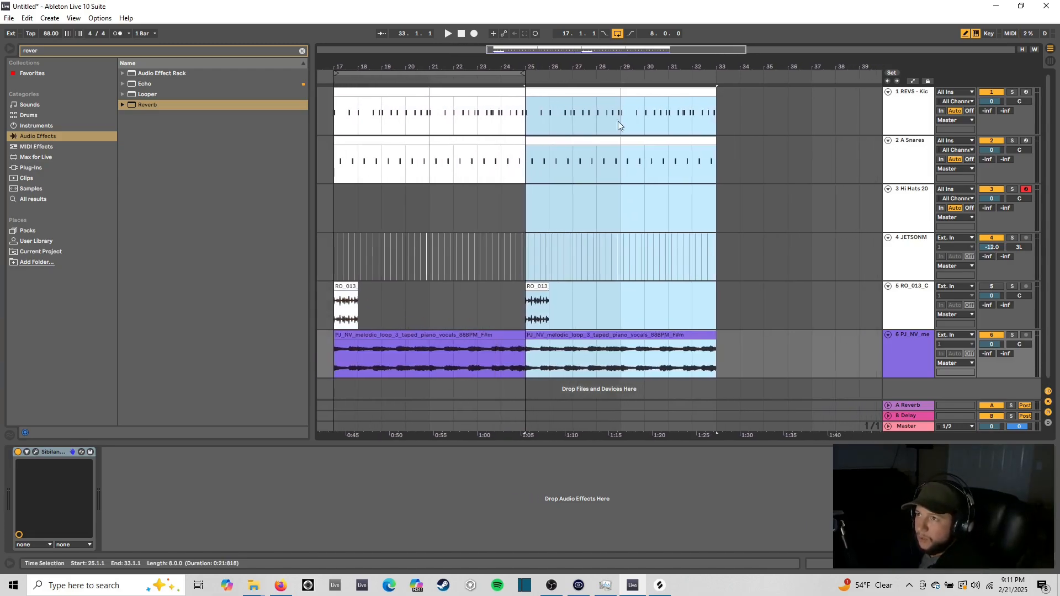
click(505, 201)
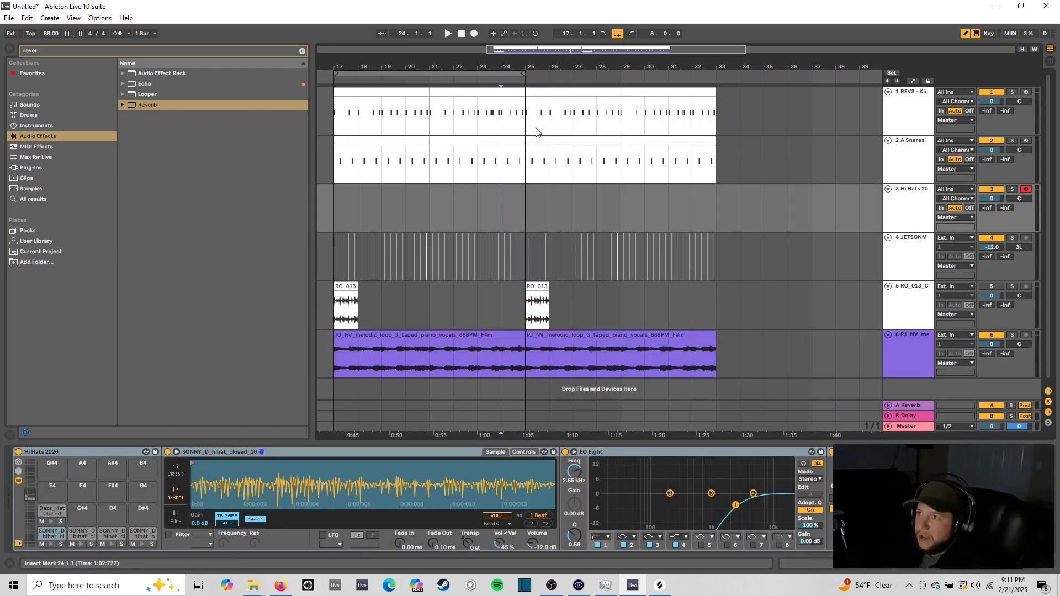
drag(601, 61, 589, 48)
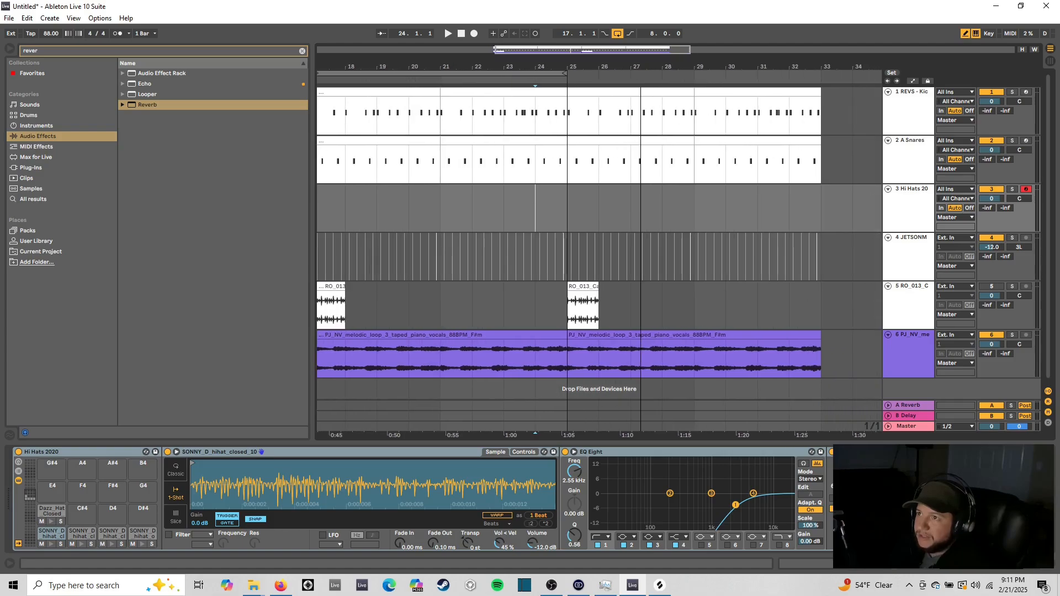
key(minus)
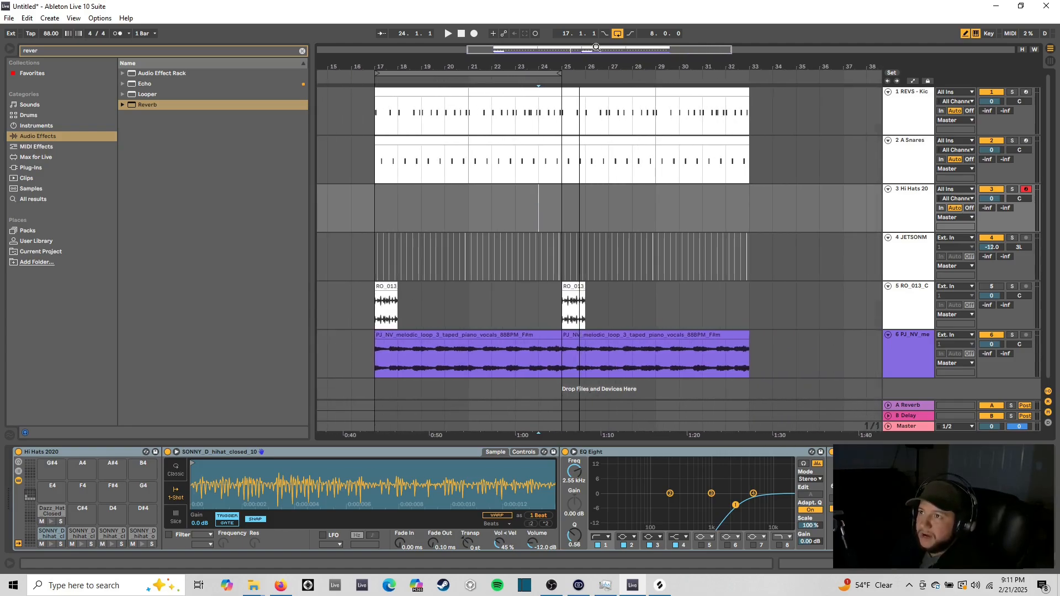
click(546, 142)
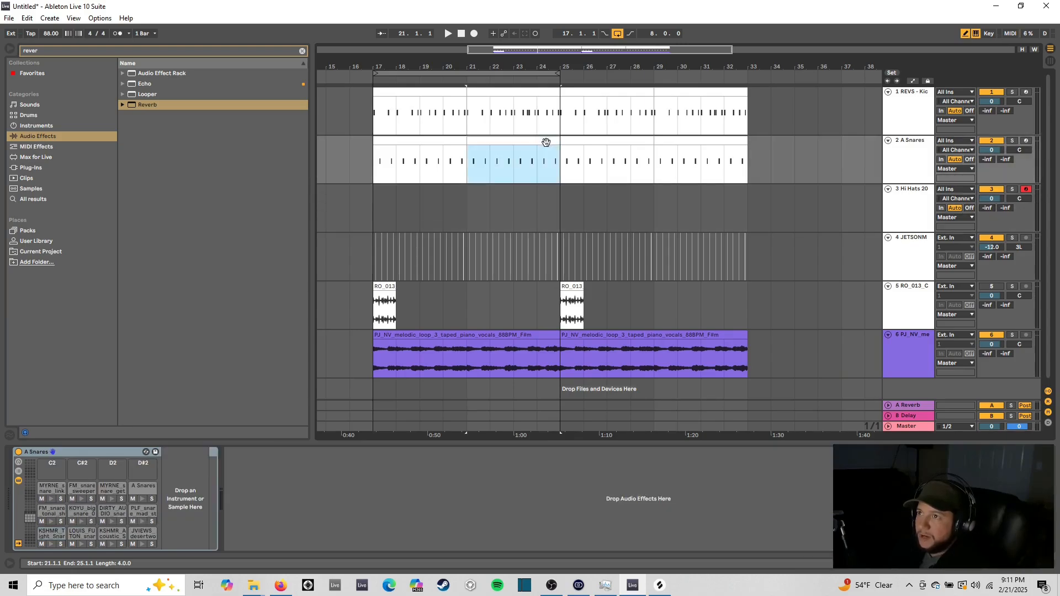
double_click(547, 142)
click(945, 399)
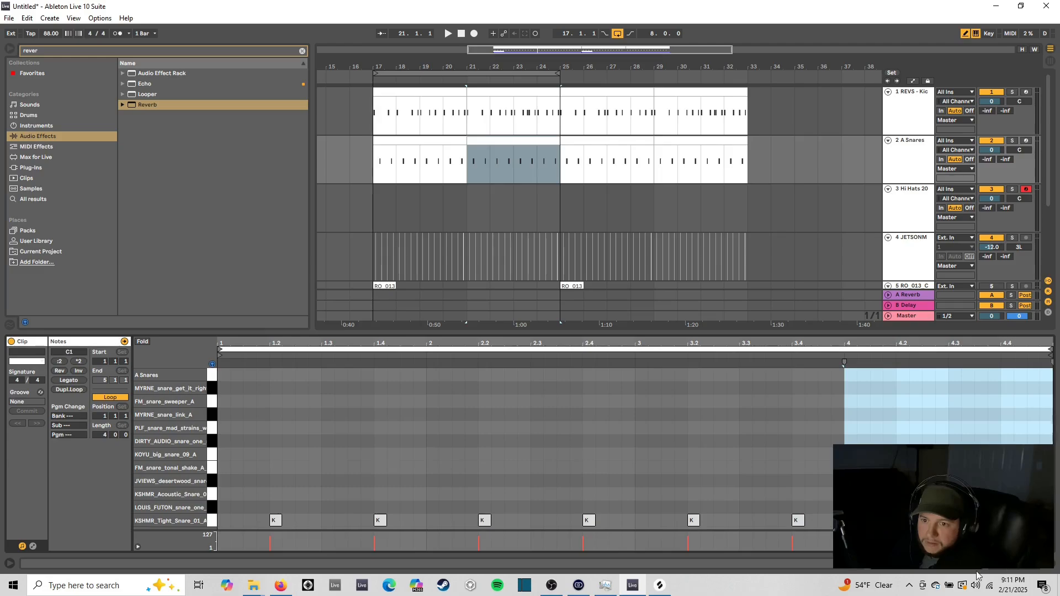
key(plus)
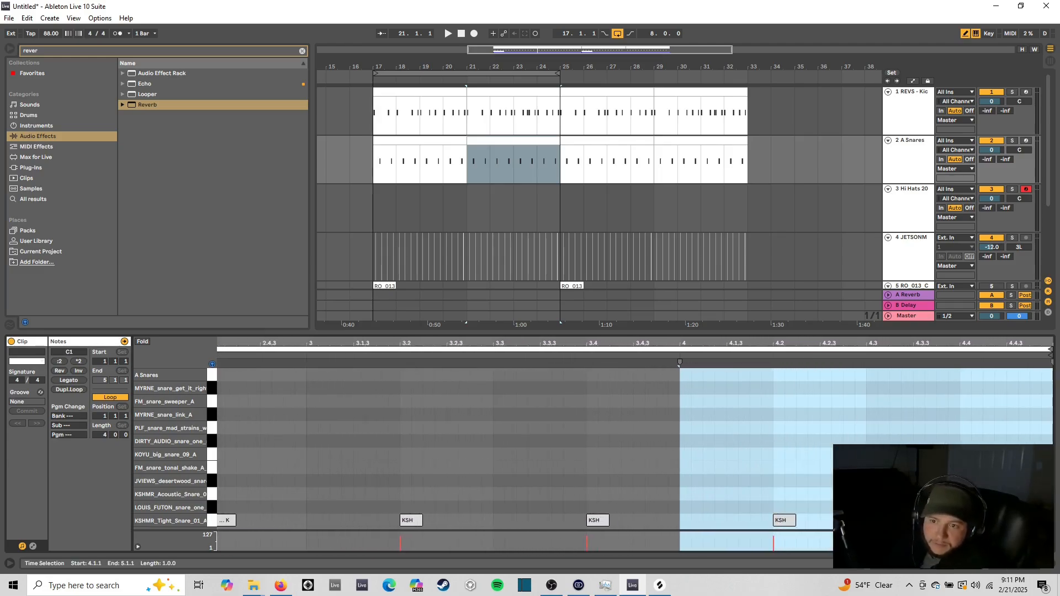
Step: Audition the rack's snare samples and add a KOYU_big_snare_09_A hit on F1 at 4.4.4 of the clip
click(213, 497)
click(213, 470)
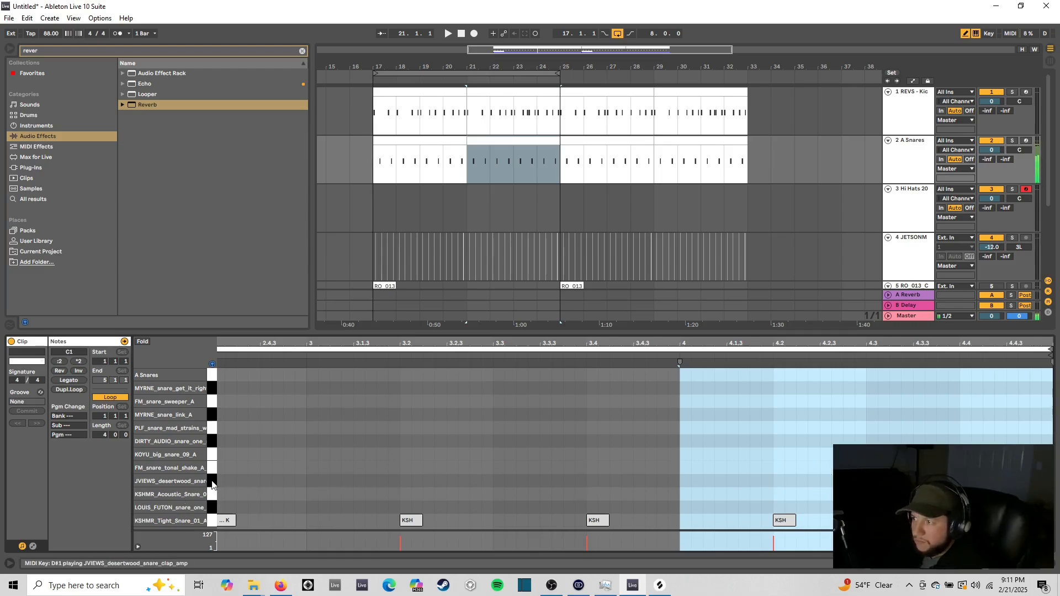
click(213, 458)
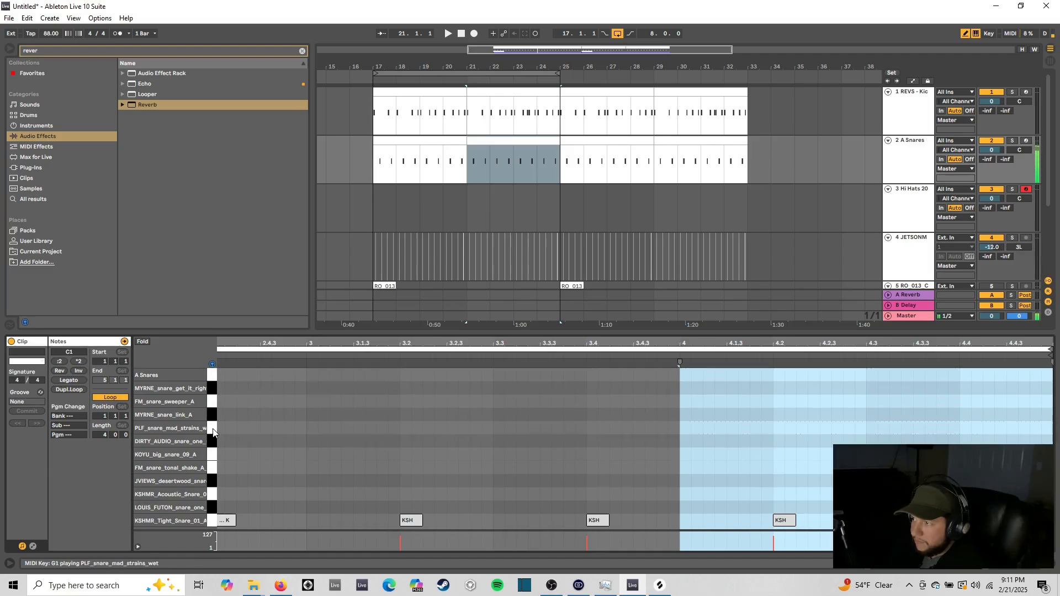
click(213, 445)
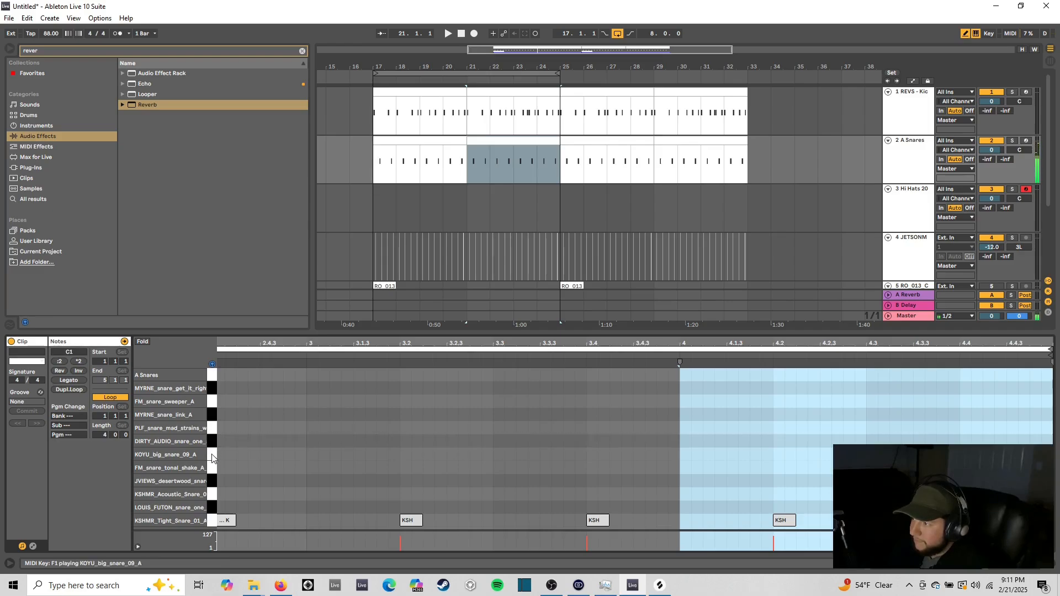
click(213, 445)
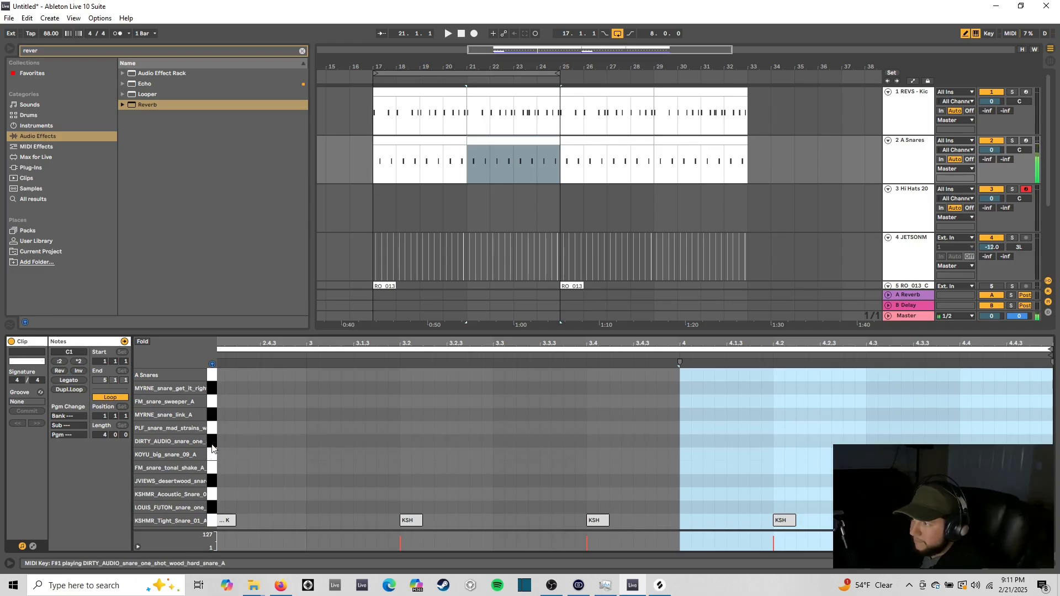
click(212, 445)
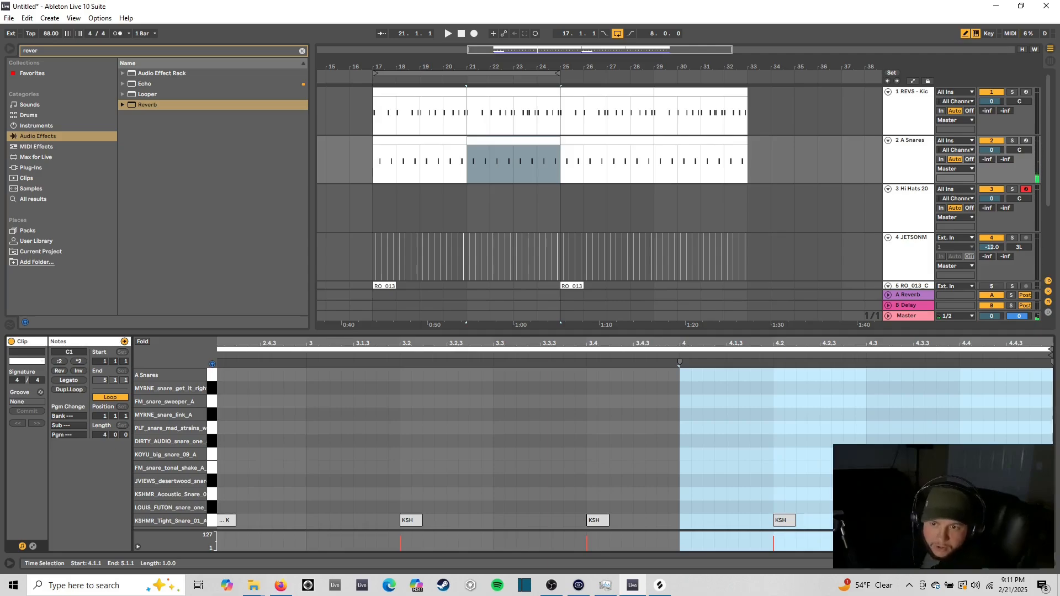
click(1012, 366)
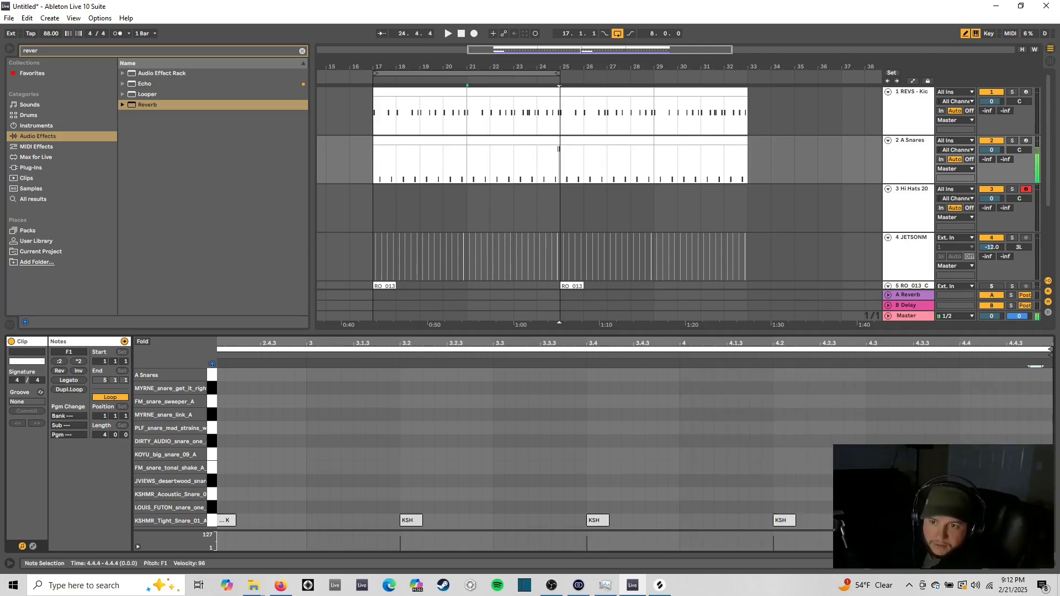
Step: Add a second snare hit at 4.4.3 beside the 4.4.4 hit, put both on F#1 (DIRTY_AUDIO_snare_one), and play them back
right_click(1031, 366)
key(Escape)
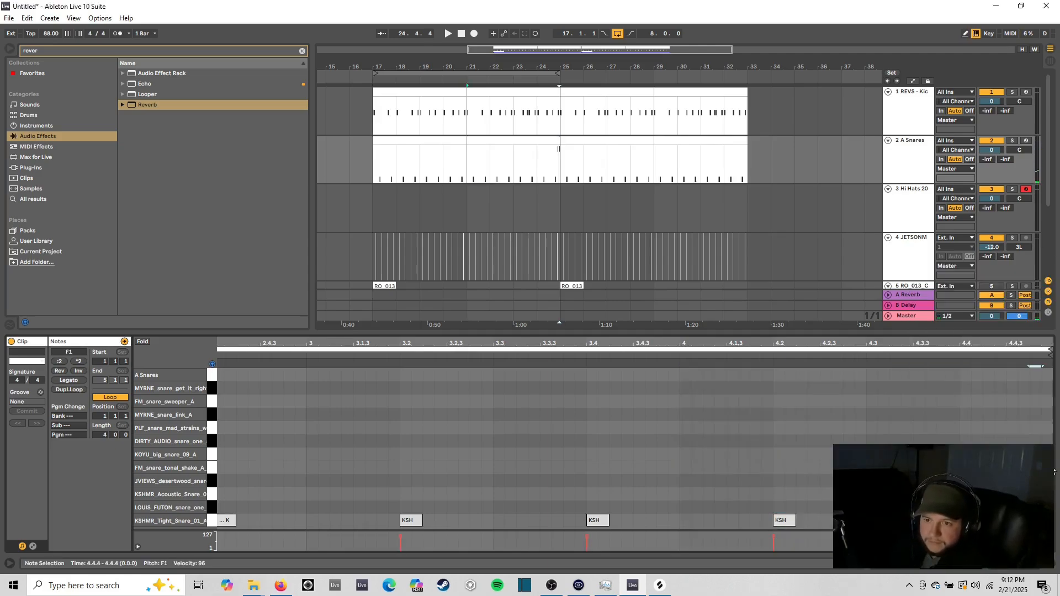
drag(1006, 366, 1029, 364)
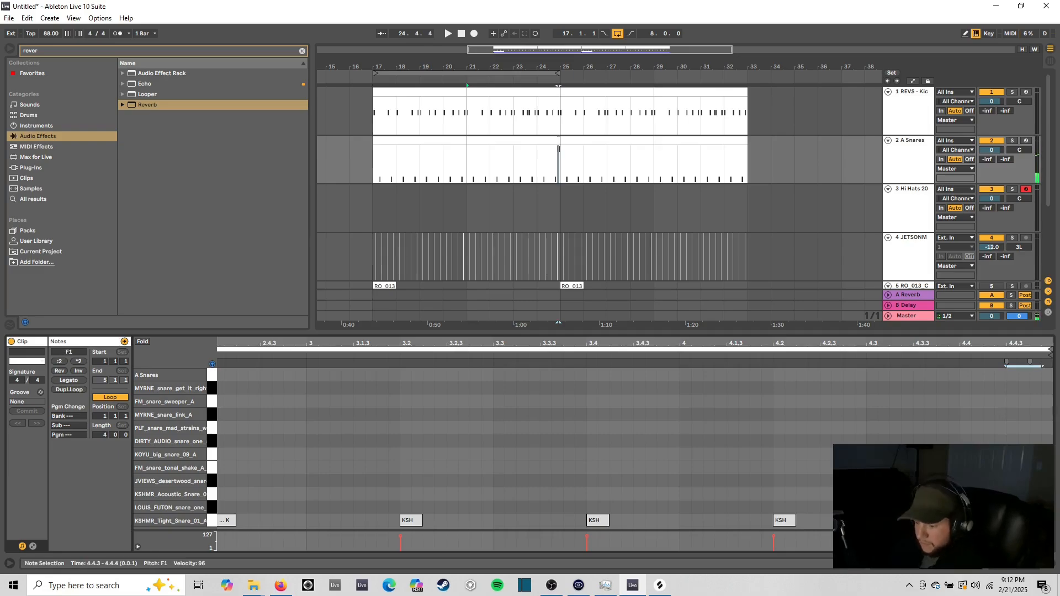
click(538, 163)
key(space)
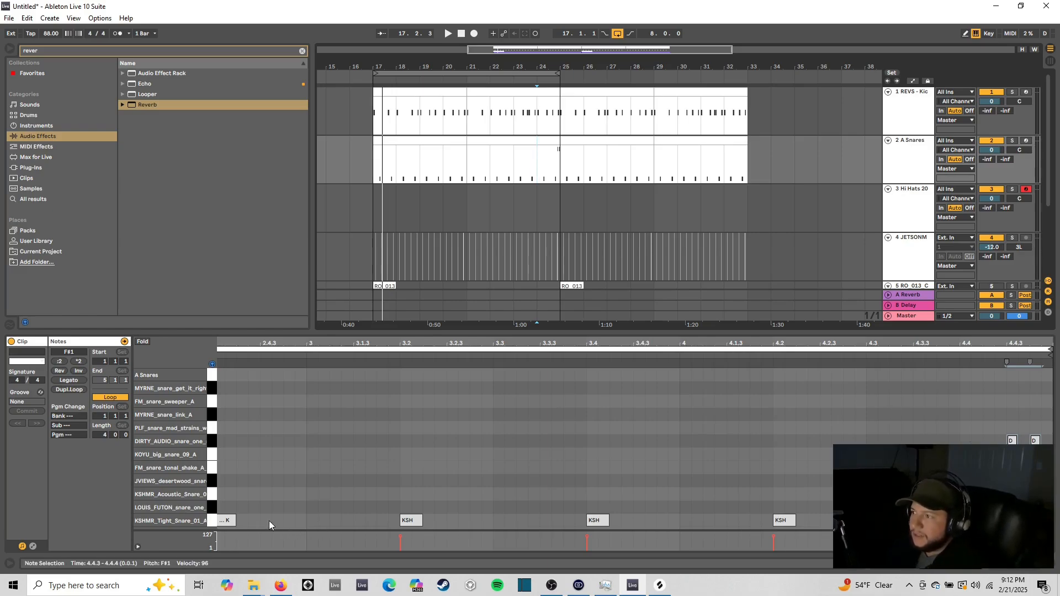
Step: Audition the rack's snare samples and move the 4.4.3 and 4.4.4 hits up to A Snares on B1
click(214, 495)
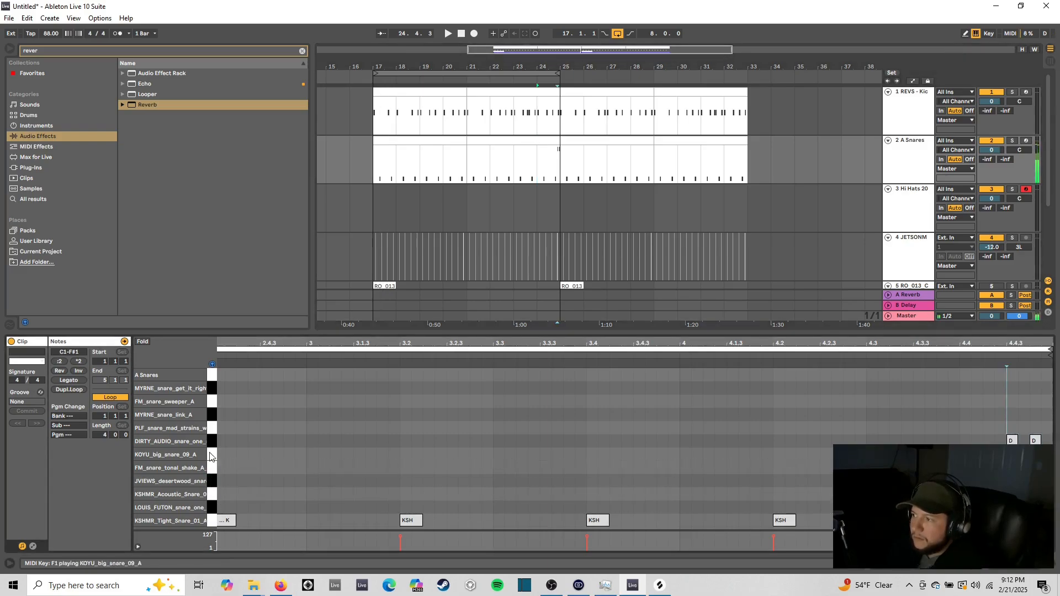
click(212, 441)
click(211, 454)
click(213, 390)
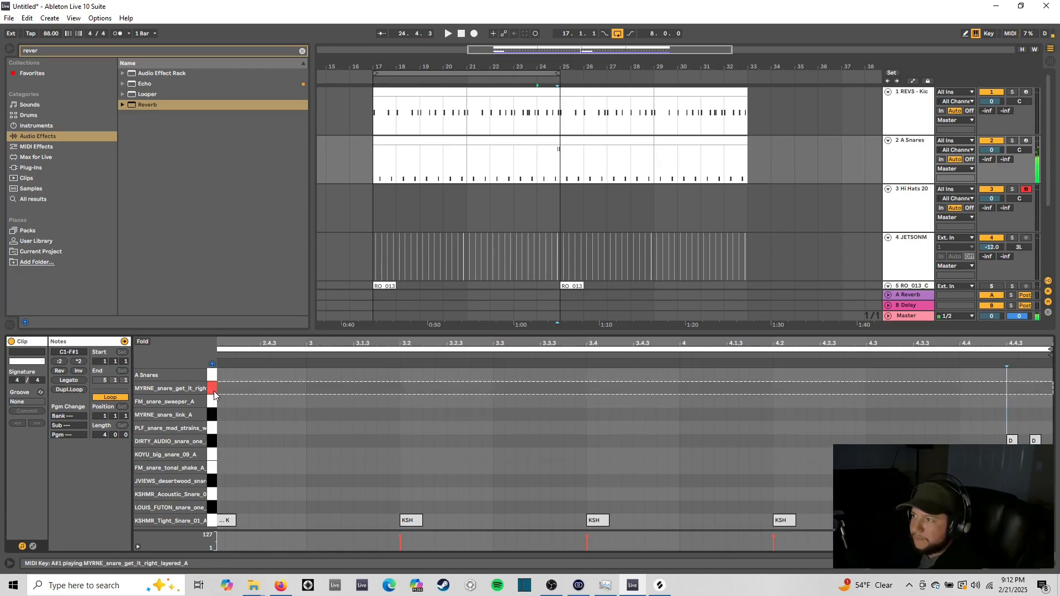
click(213, 376)
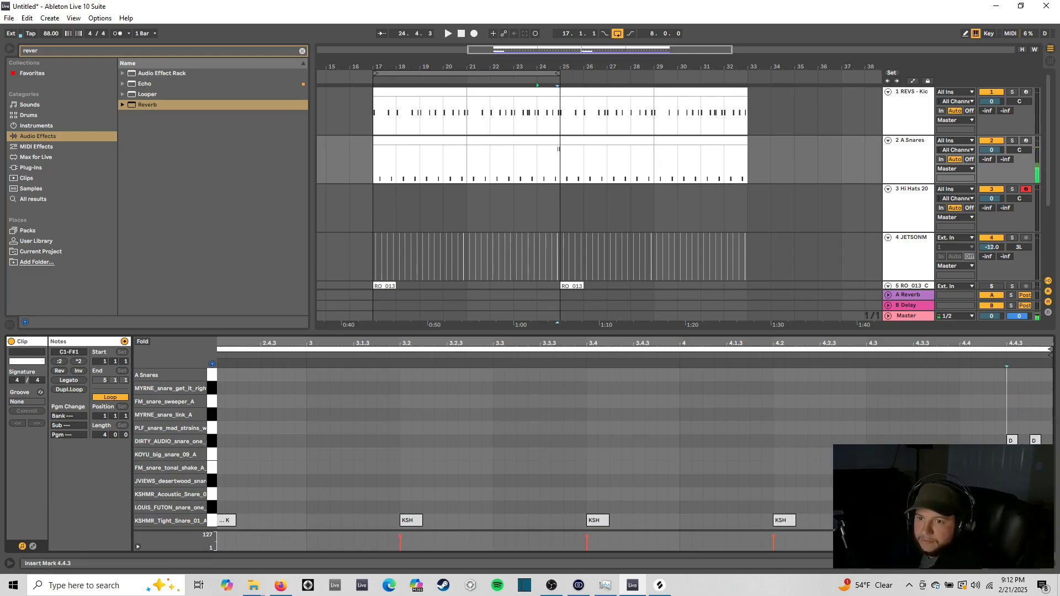
click(1027, 364)
key(Up)
key(Up)
key(Up)
key(Up)
key(Up)
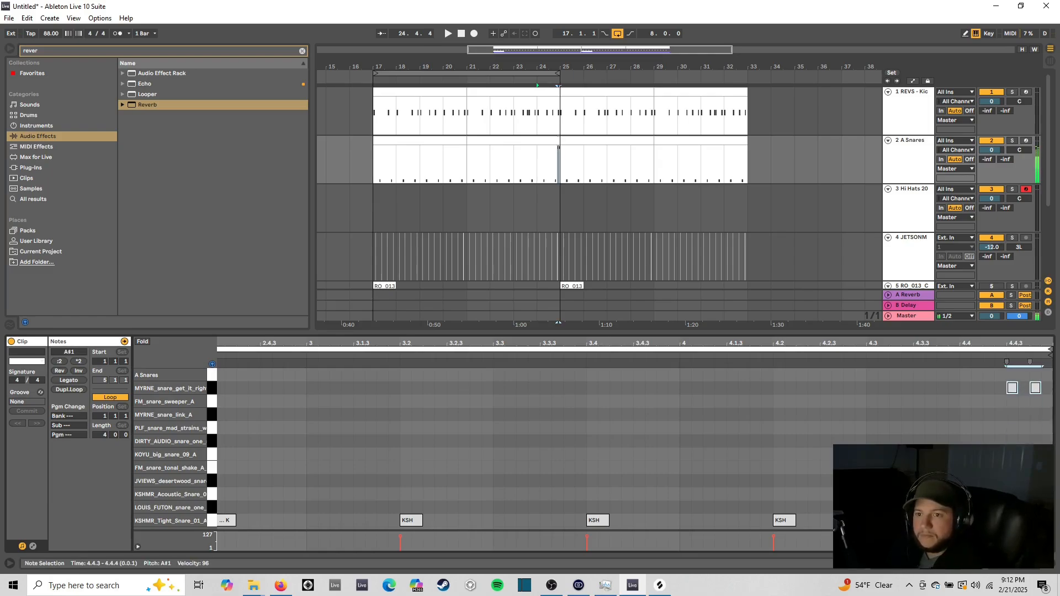
key(space)
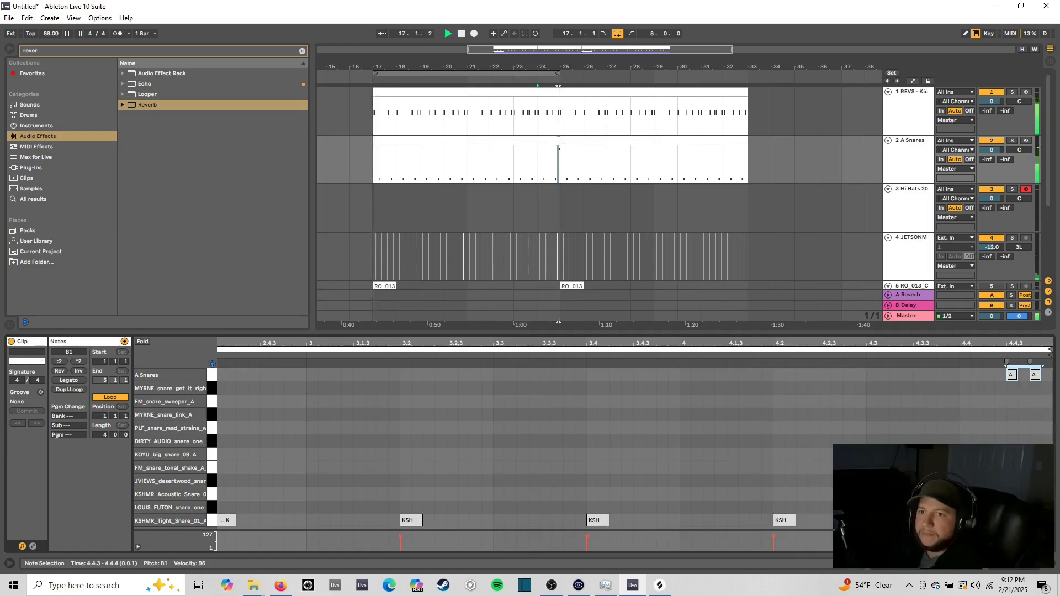
key(space)
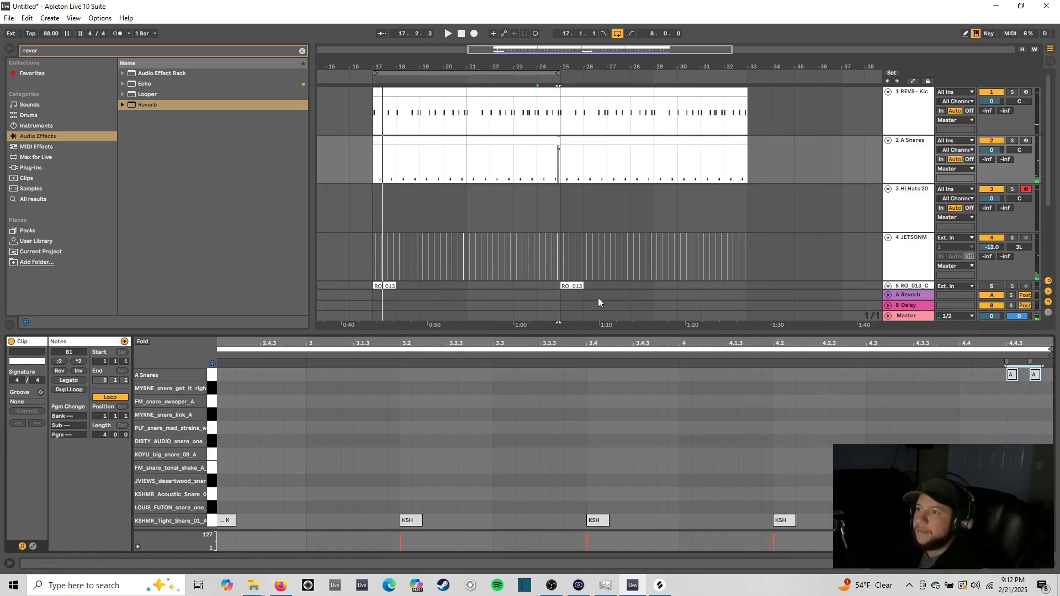
Step: Show the A Snares rack's chains in the Session mixer and lower the A Snares chain volume during playback
click(1049, 62)
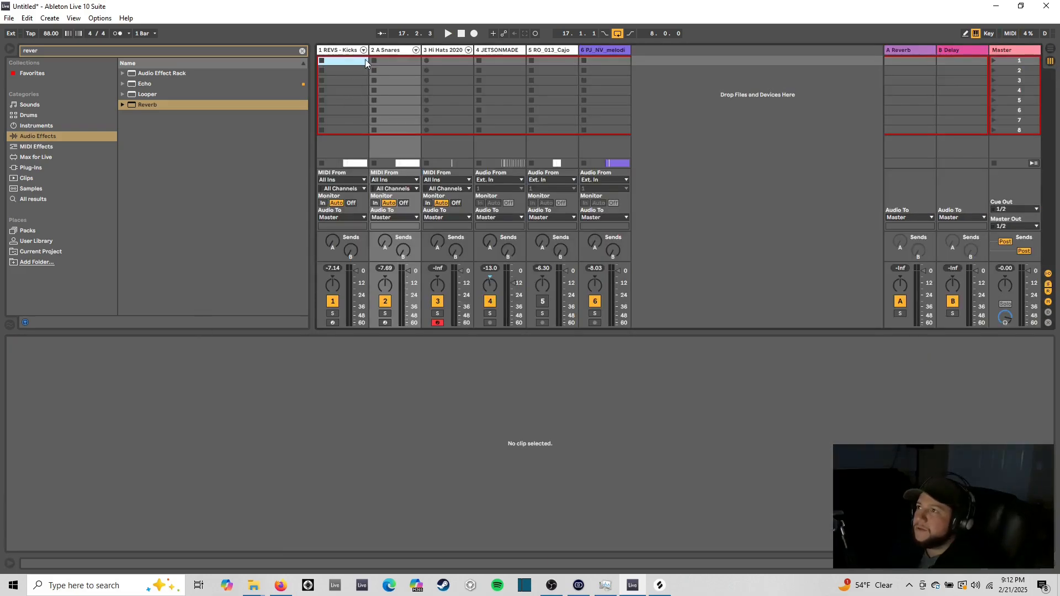
click(416, 50)
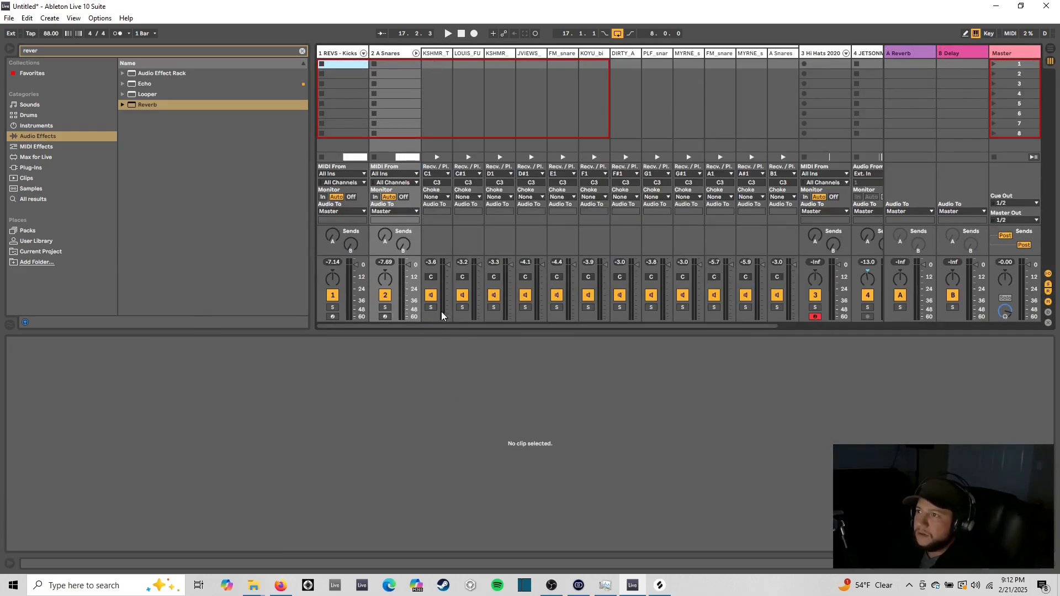
key(space)
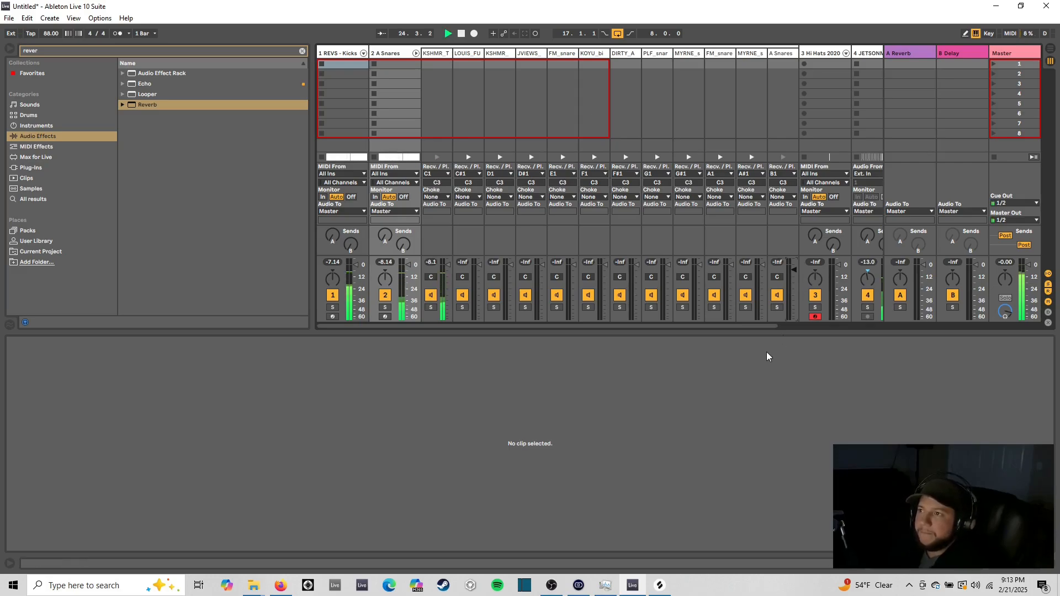
key(space)
click(1050, 58)
Step: Turn off arrangement looping and play the beat from 17.1.1 past the bar 25 transition
click(376, 156)
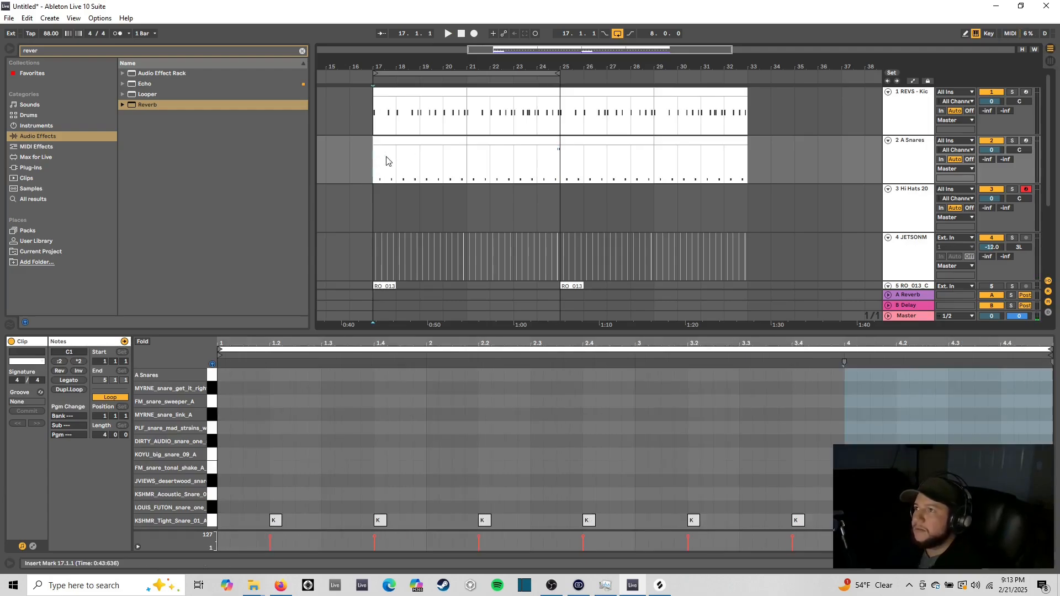
click(616, 37)
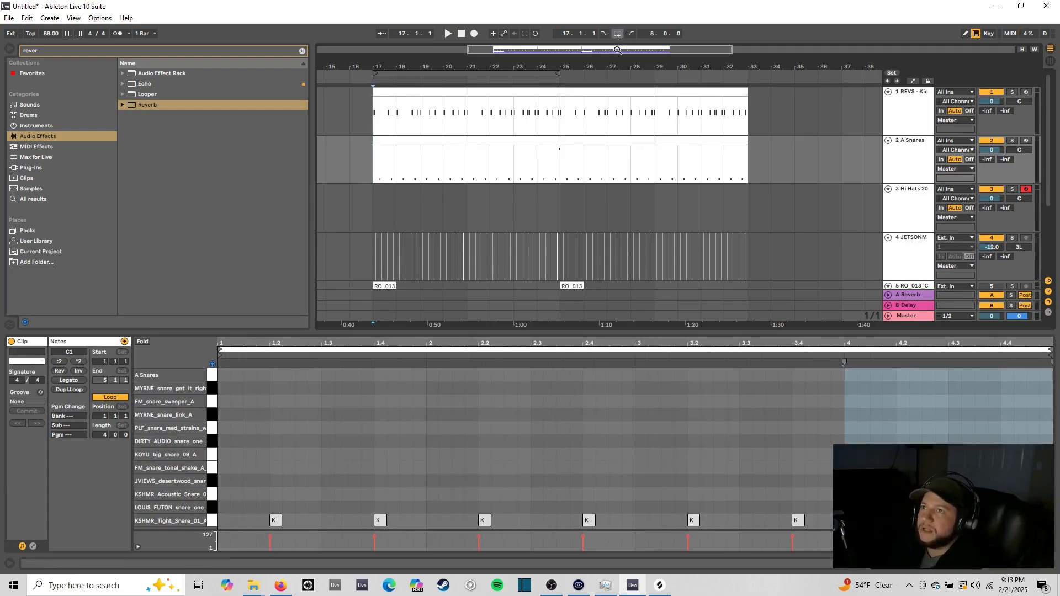
key(space)
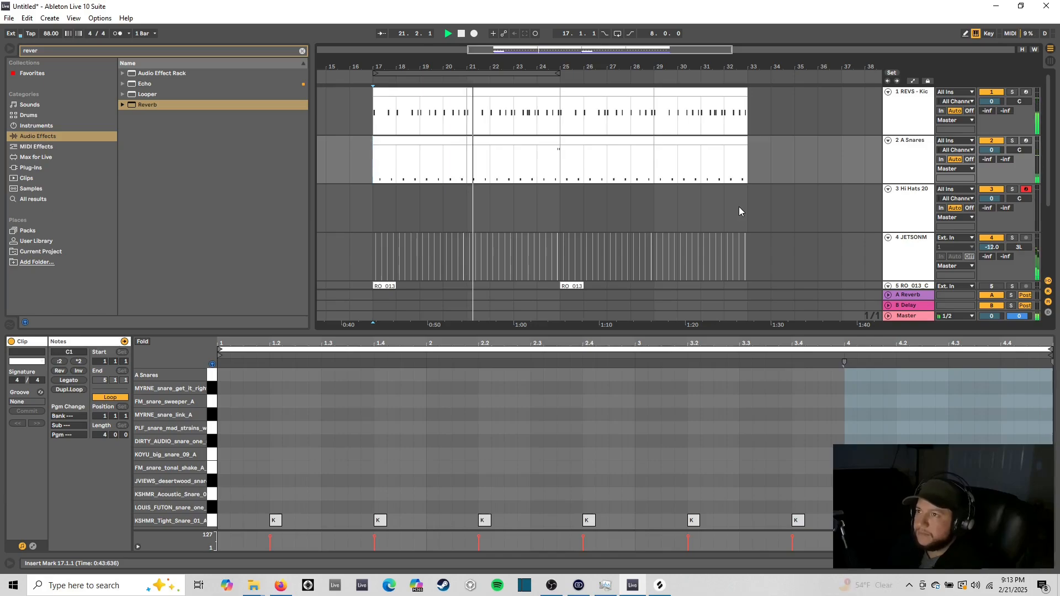
mouse_move(513, 49)
mouse_down()
mouse_move(515, 71)
mouse_move(513, 50)
mouse_move(499, 50)
mouse_up()
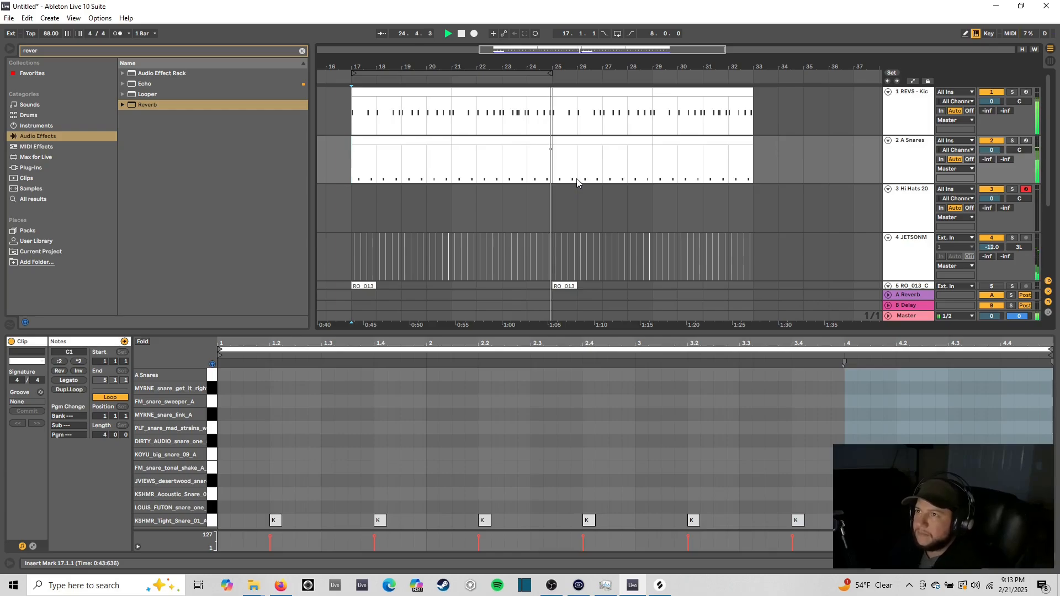
key(space)
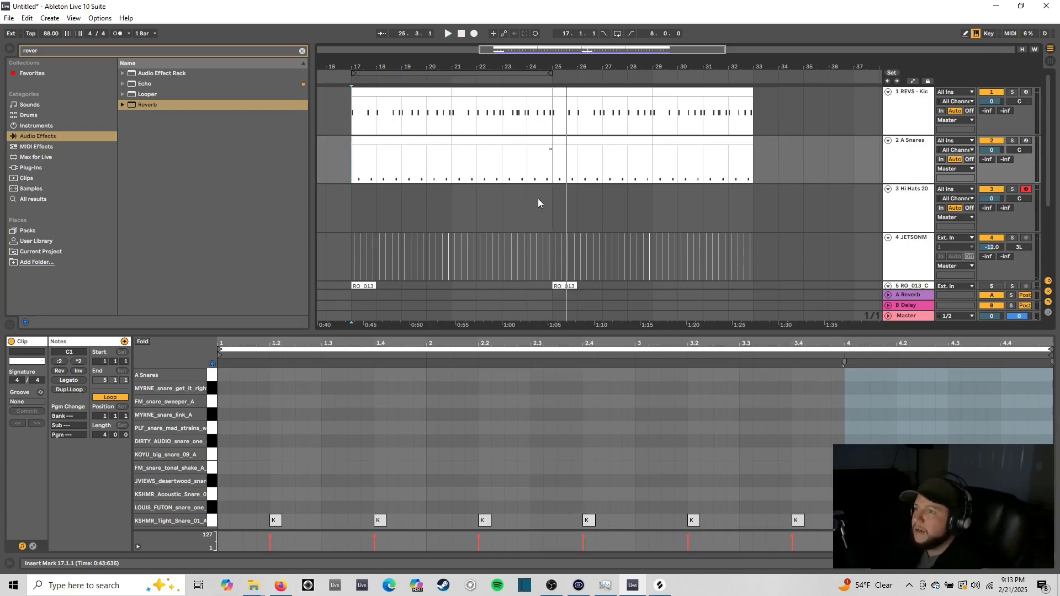
Step: Remove the last MURDA_KICK_ICED_OUT hit at 24.4.3 from the REVS - Kicks clip and play from 24.1.1
click(543, 93)
click(1033, 429)
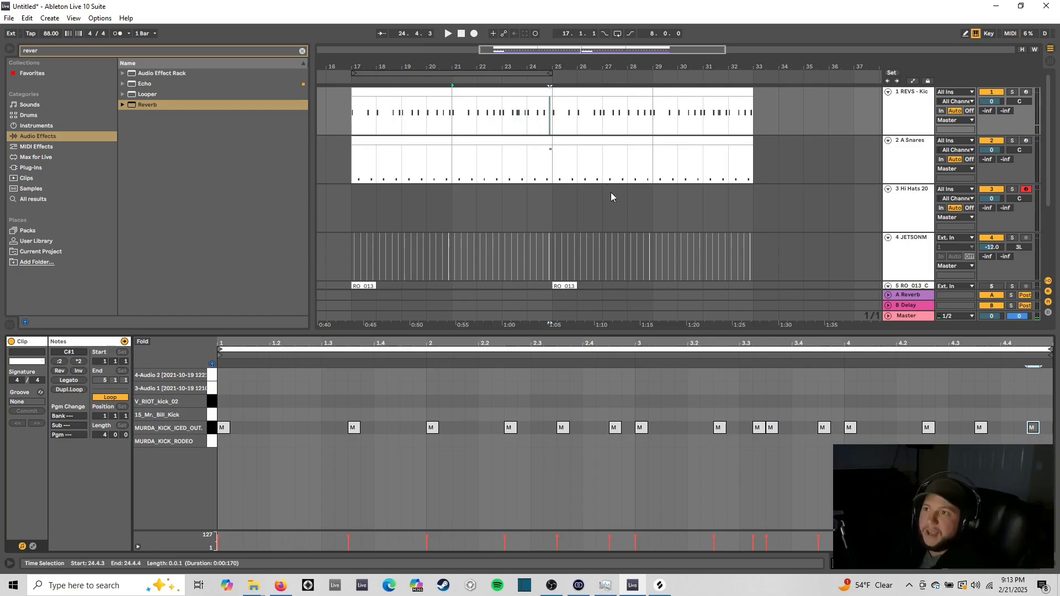
click(530, 157)
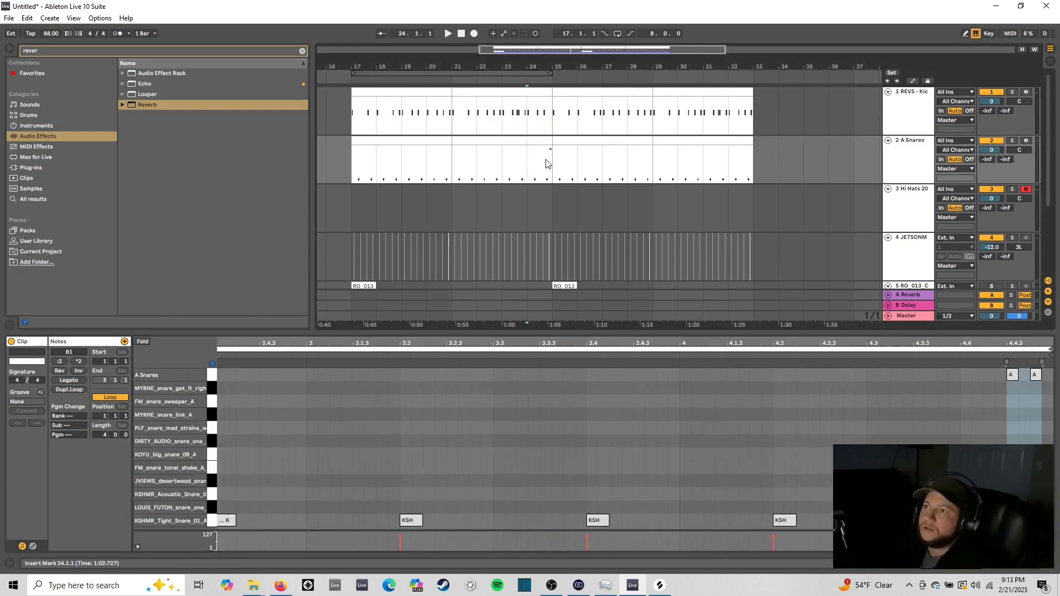
key(space)
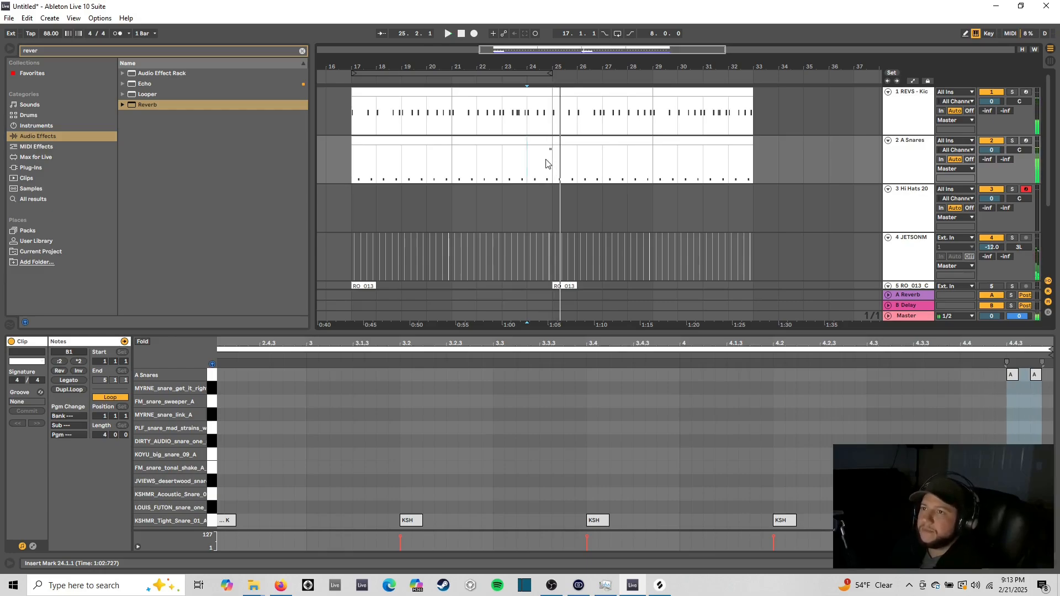
drag(589, 57, 589, 110)
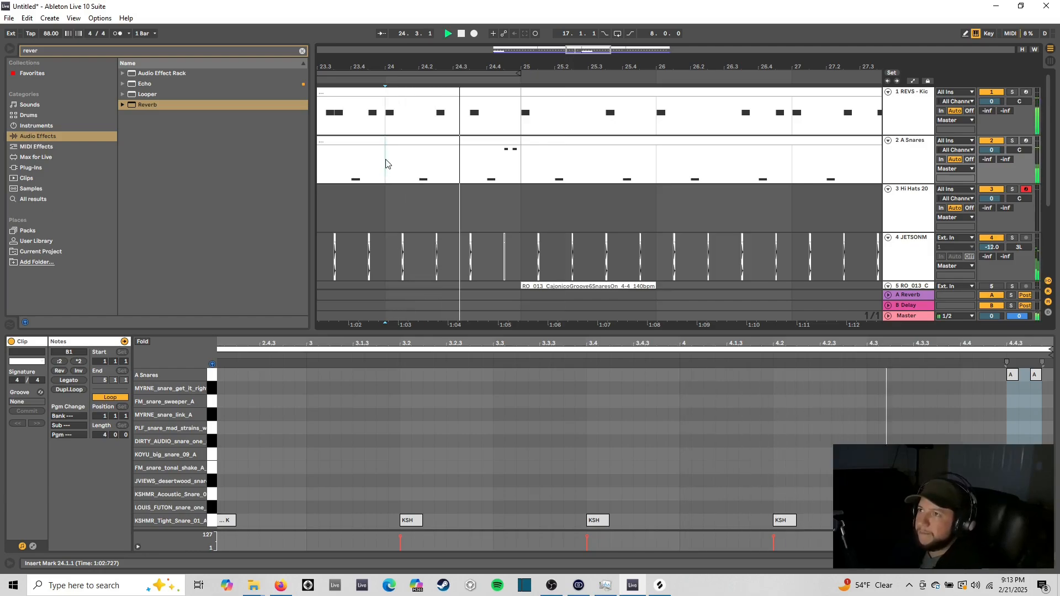
key(space)
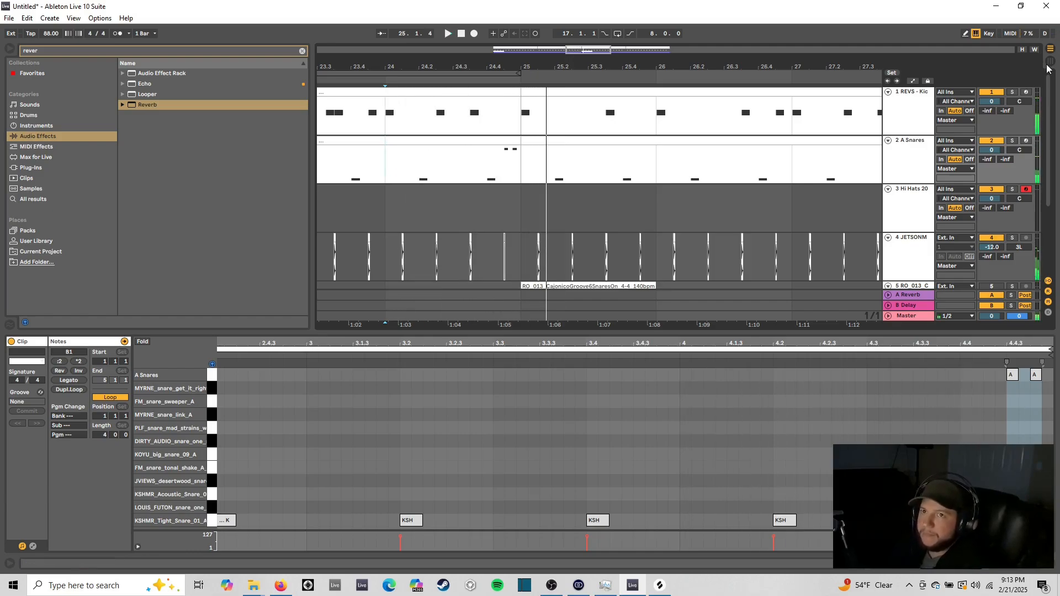
Step: Set the A Snares chain volume to -3.0 dB in the Session mixer, checking it during playback
key(Tab)
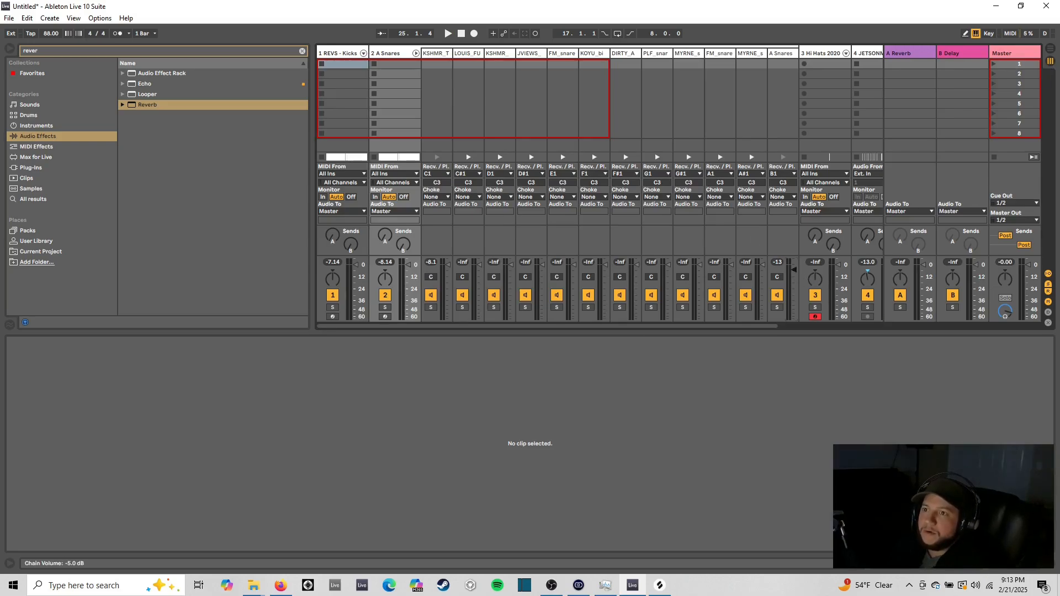
key(space)
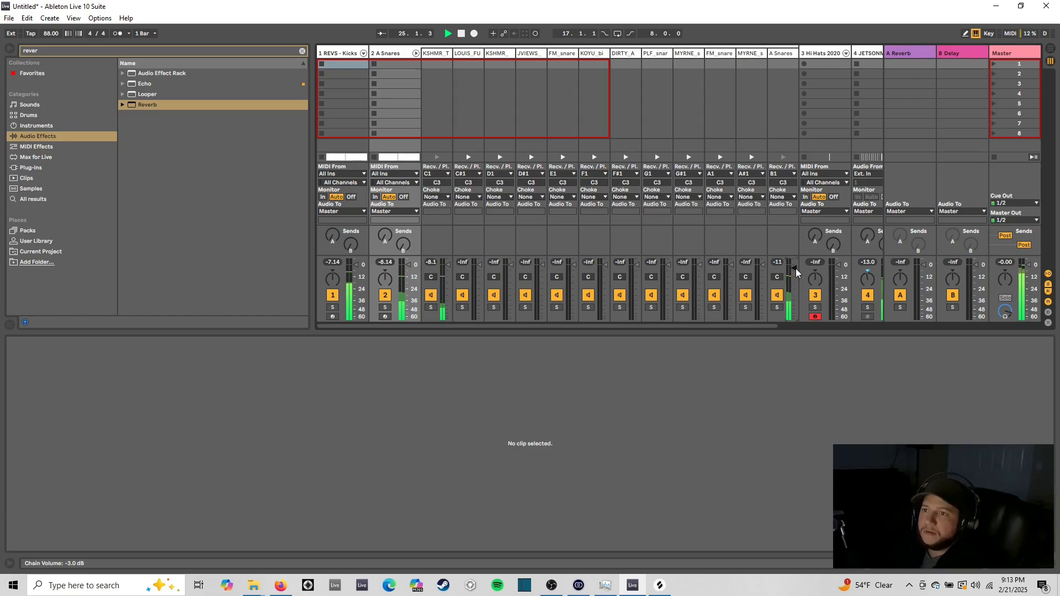
key(space)
key(Tab)
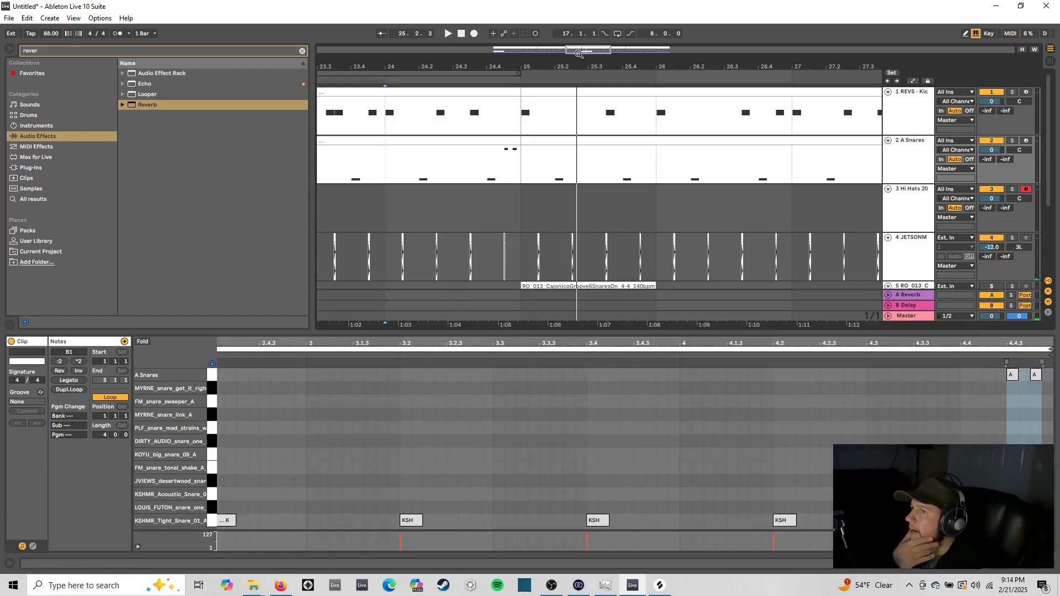
Step: Hide the note editor and play the arrangement's final four bars from 29.1.1
drag(585, 51, 602, 50)
click(1053, 566)
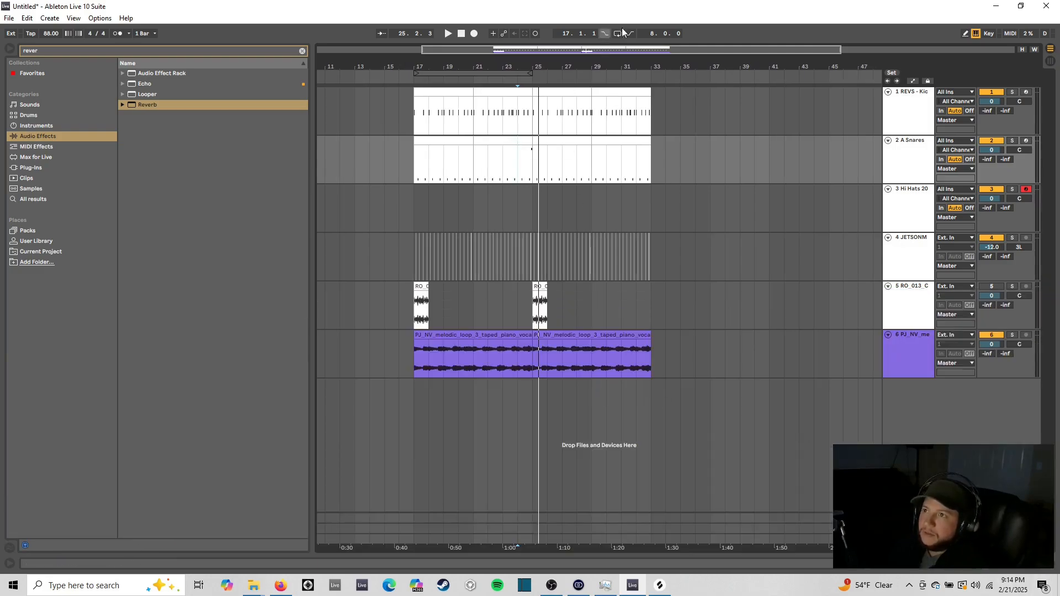
drag(786, 50, 606, 221)
click(497, 210)
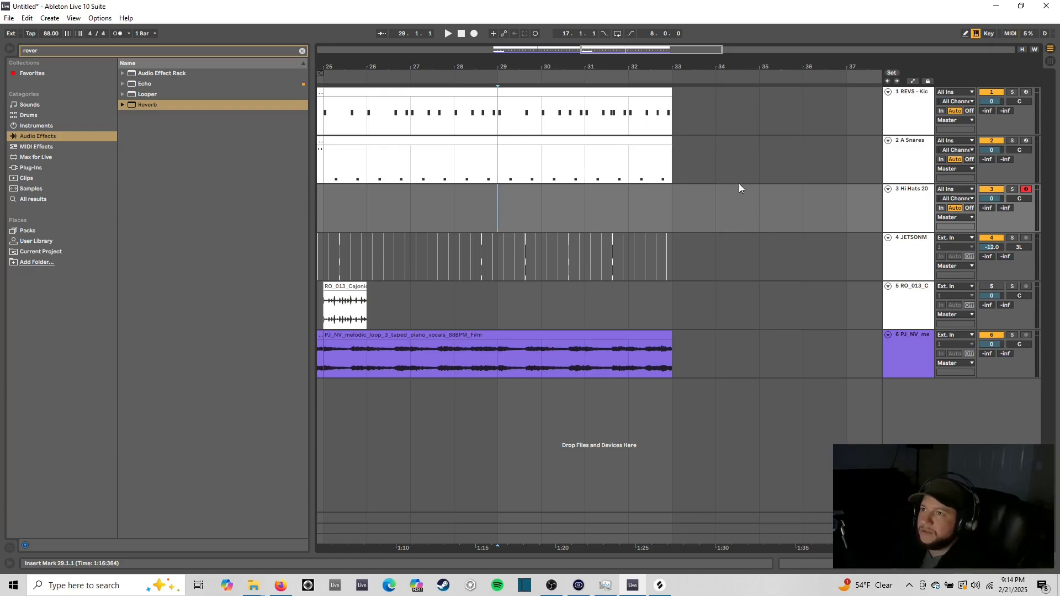
key(space)
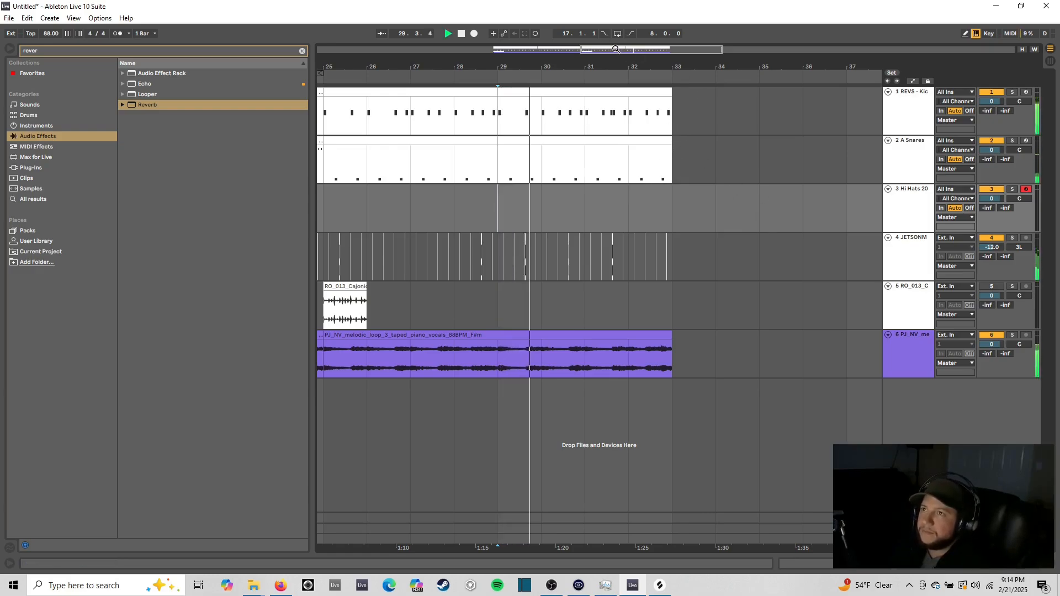
mouse_move(701, 67)
mouse_down()
mouse_move(759, 80)
mouse_move(711, 91)
mouse_move(712, 74)
mouse_up()
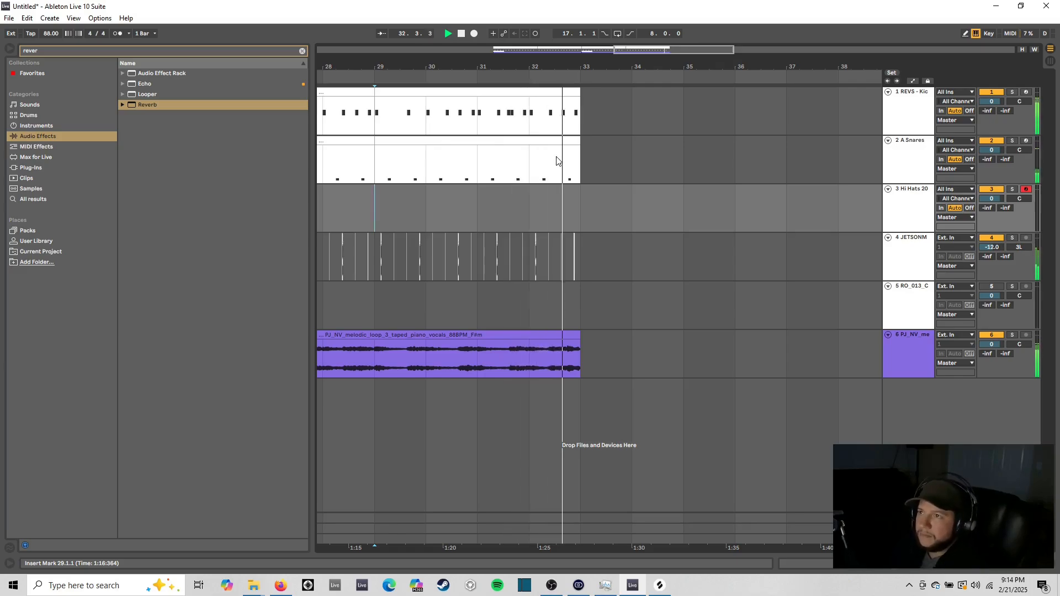
Step: Set the arrangement grid to 1/2 and shorten the last A Snares clip so it ends at 32.3.1
key(plus)
right_click(709, 156)
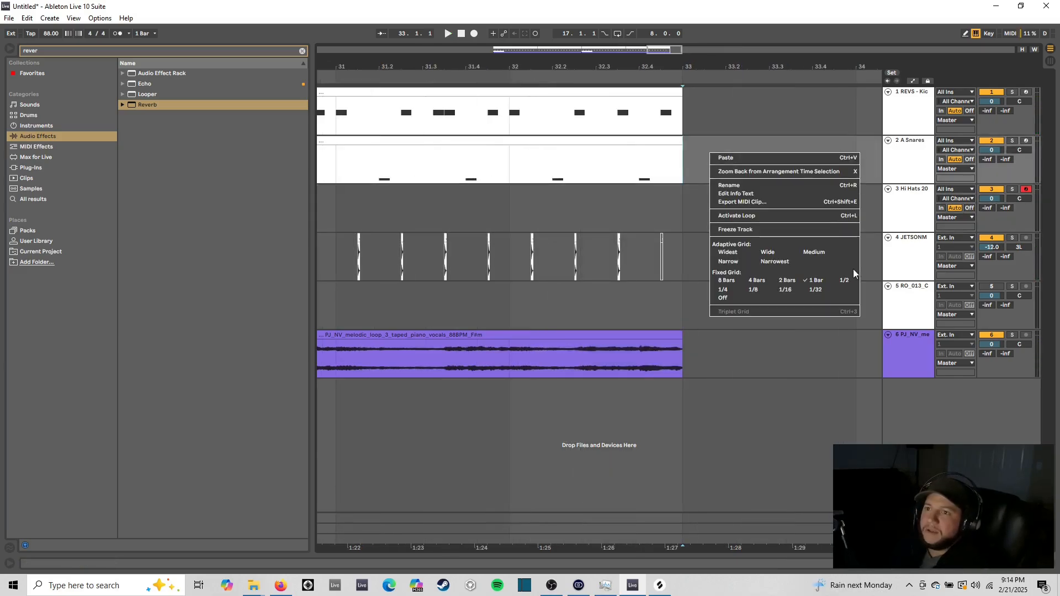
click(822, 247)
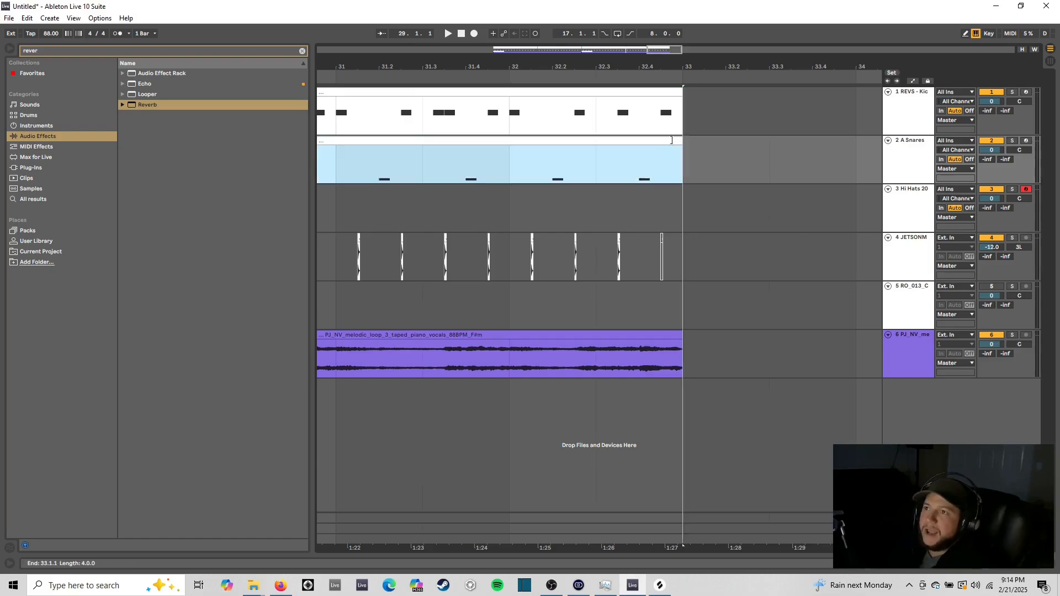
drag(679, 141, 596, 142)
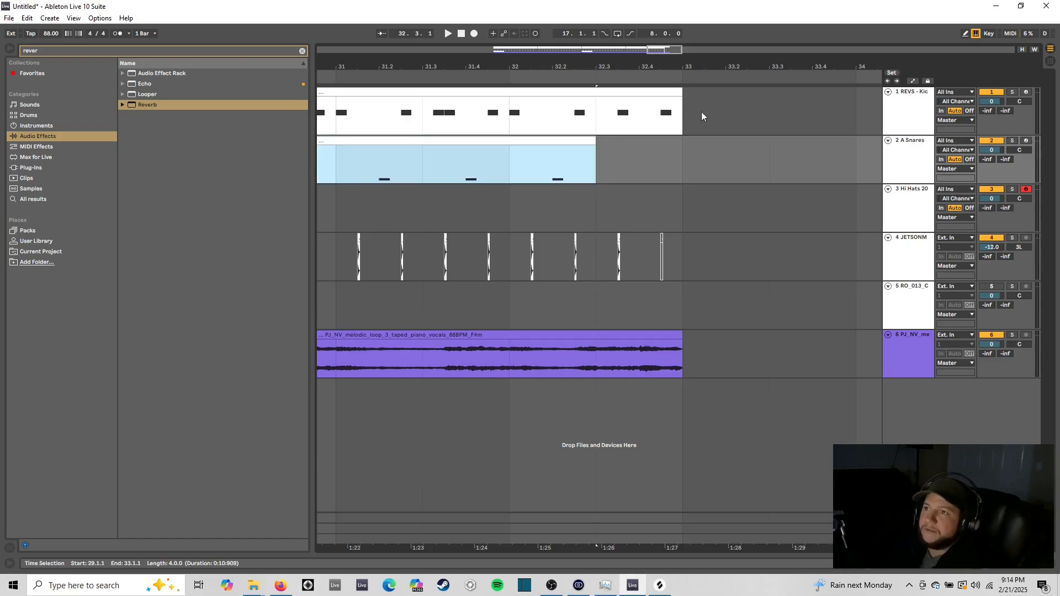
Step: Play the ending from 32.1.1 and open the REVS - Kicks clip spanning bars 29 to 33 in the note editor
click(655, 95)
click(513, 115)
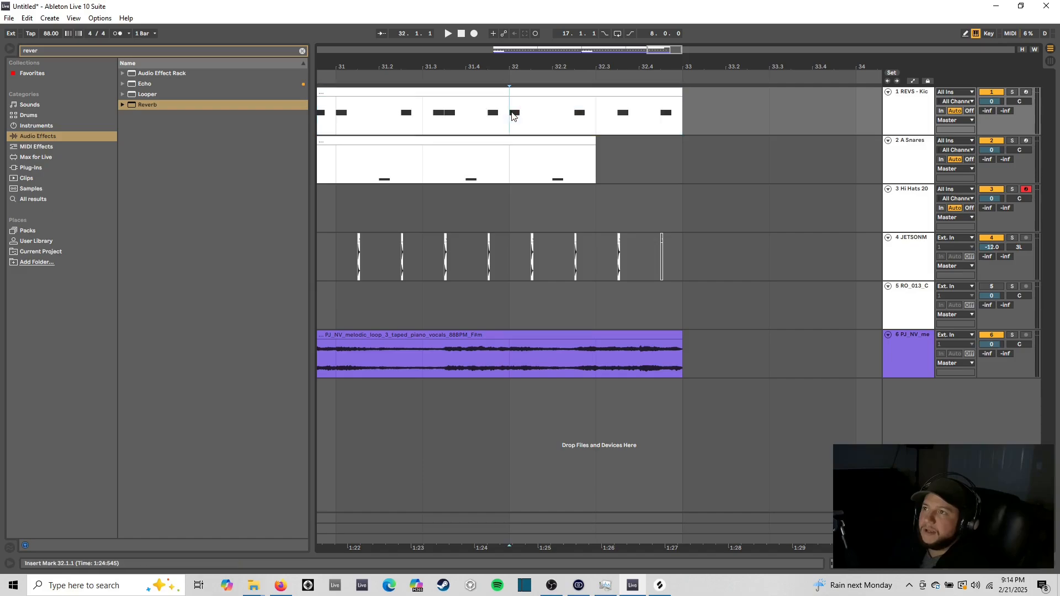
key(space)
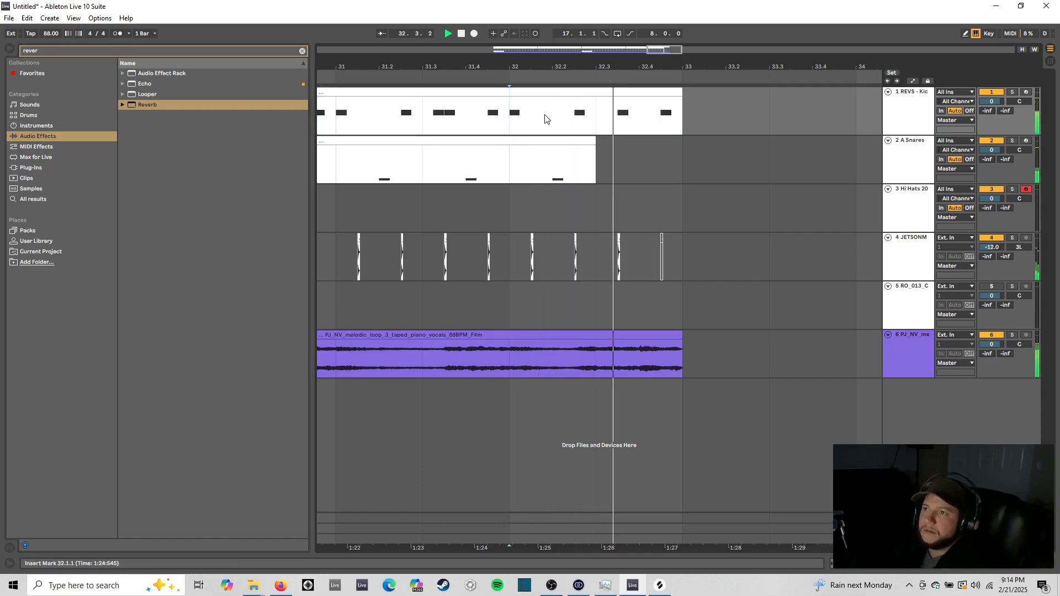
double_click(662, 96)
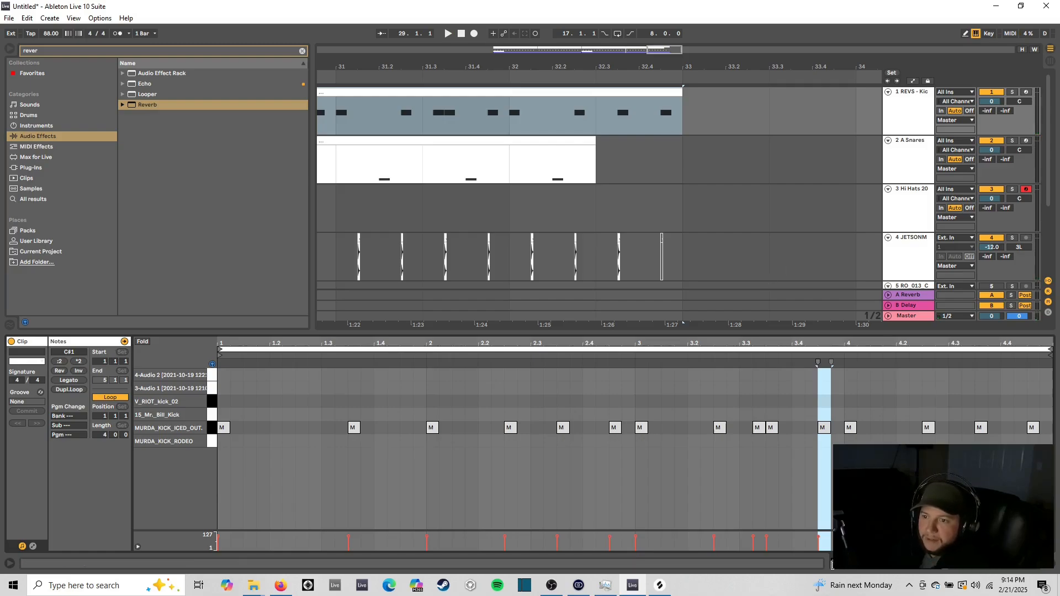
Step: Delete the final two MURDA_KICK_ICED_OUT notes, at 4.3.3 and 4.4.3, in the REVS - Kicks clip
drag(832, 564, 887, 564)
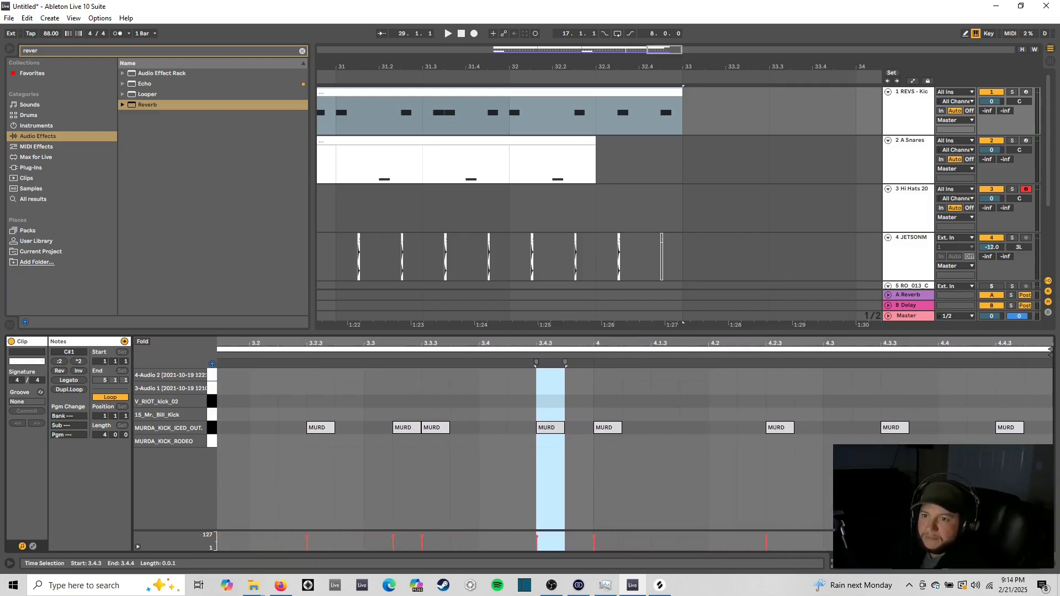
click(1009, 428)
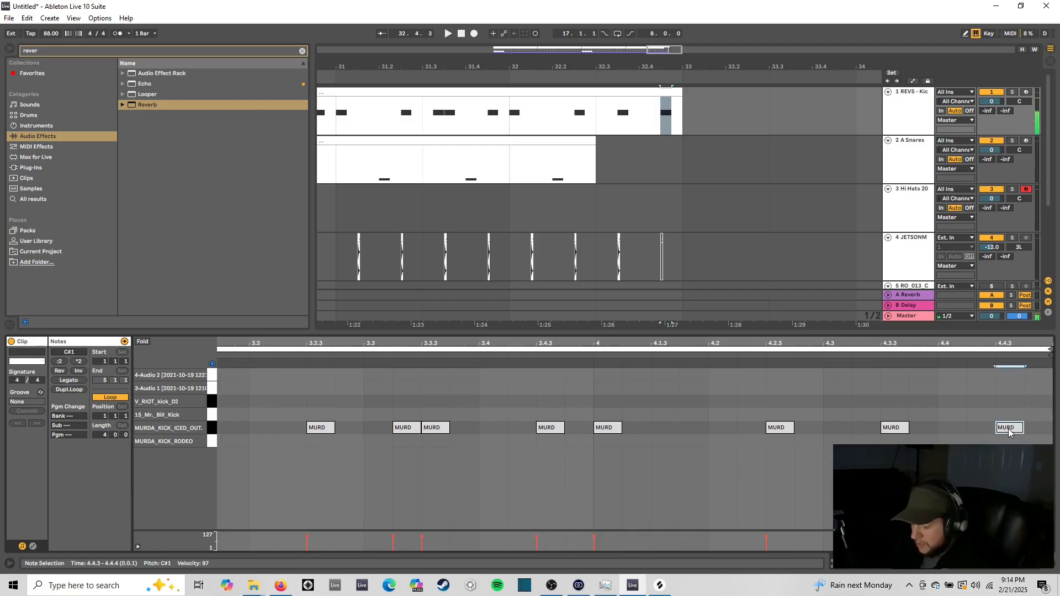
key(Delete)
click(891, 428)
key(Delete)
Step: Set the note editor's grid to 1/8 triplets
right_click(781, 471)
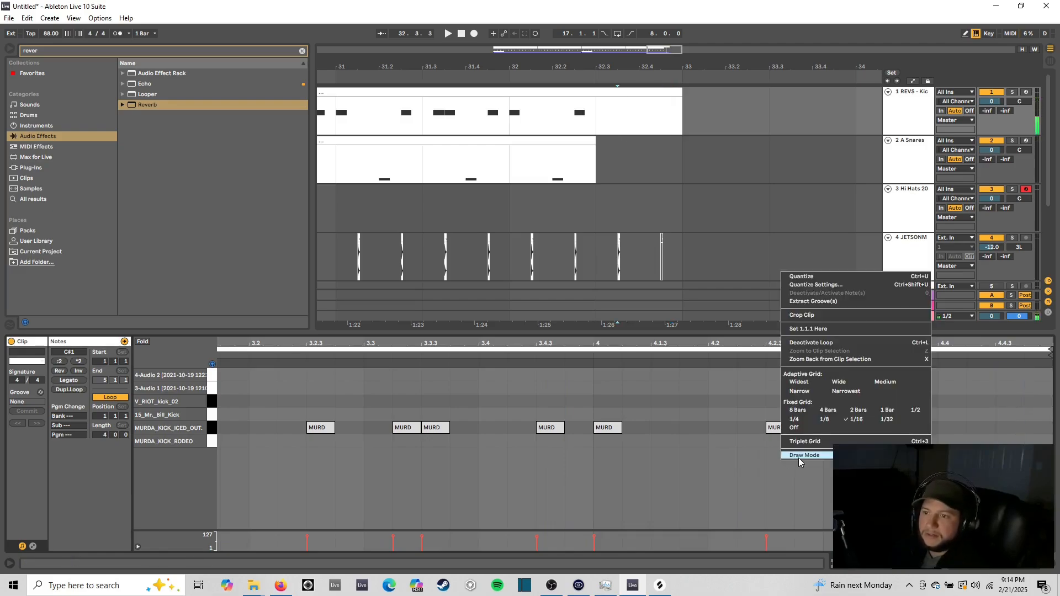
click(880, 450)
right_click(863, 456)
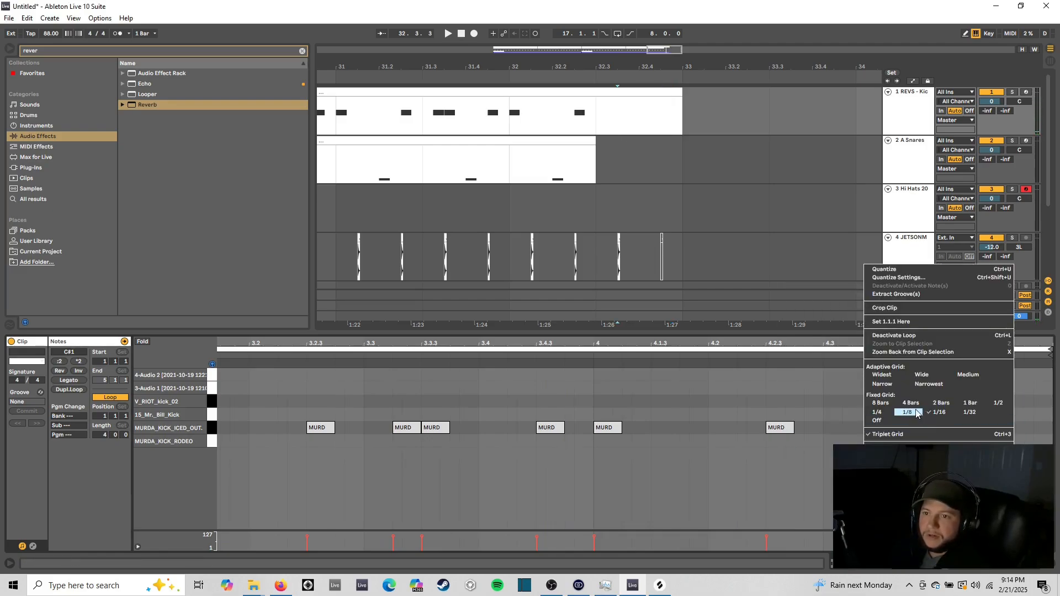
click(880, 450)
Step: Split the last REVS - Kicks clip at 31.1.1, start playback from there and open the new two-bar clip
key(space)
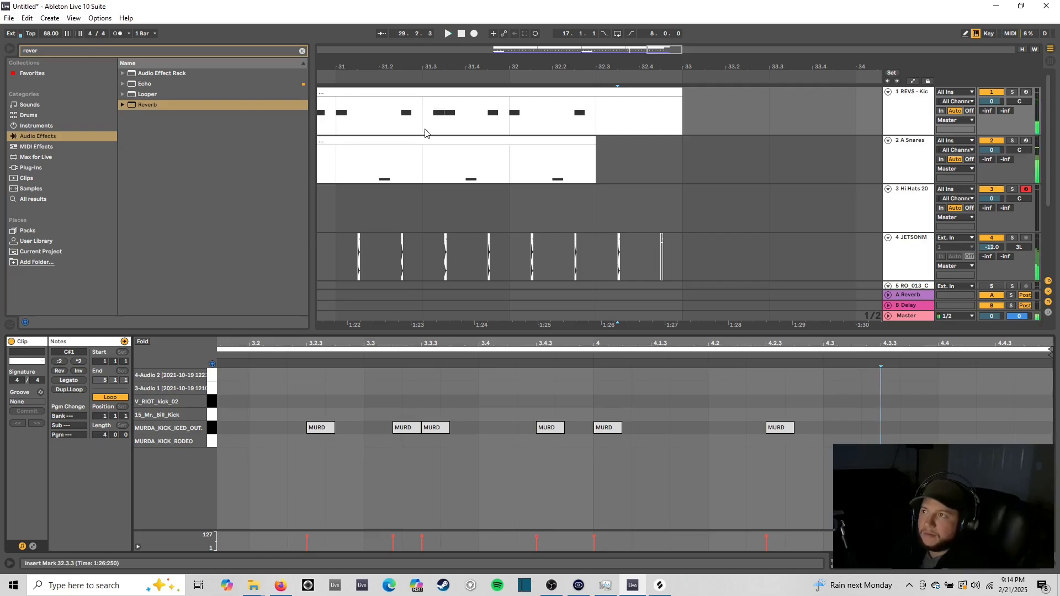
click(338, 123)
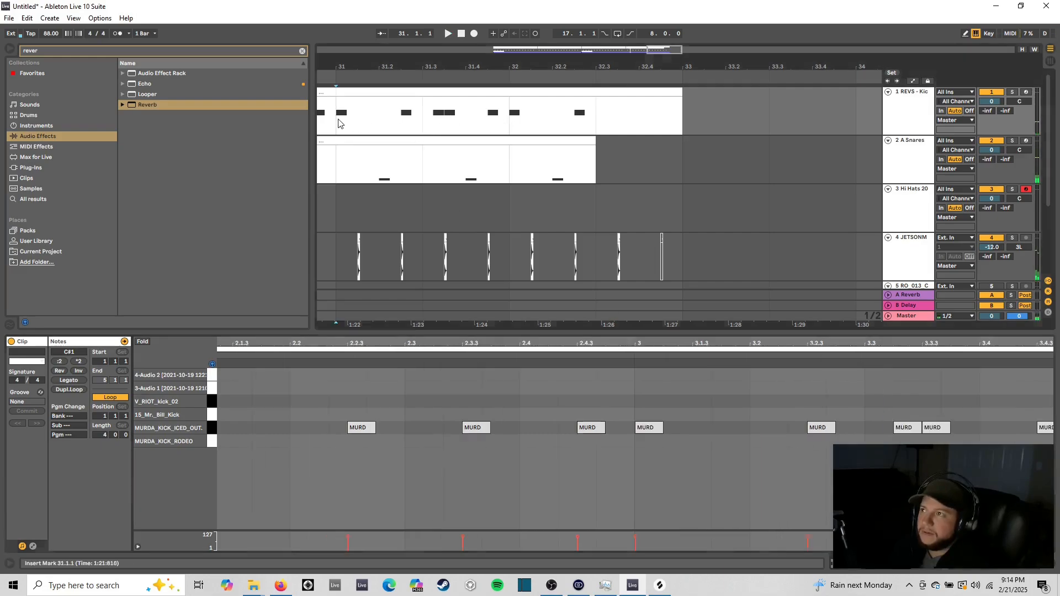
click(591, 91)
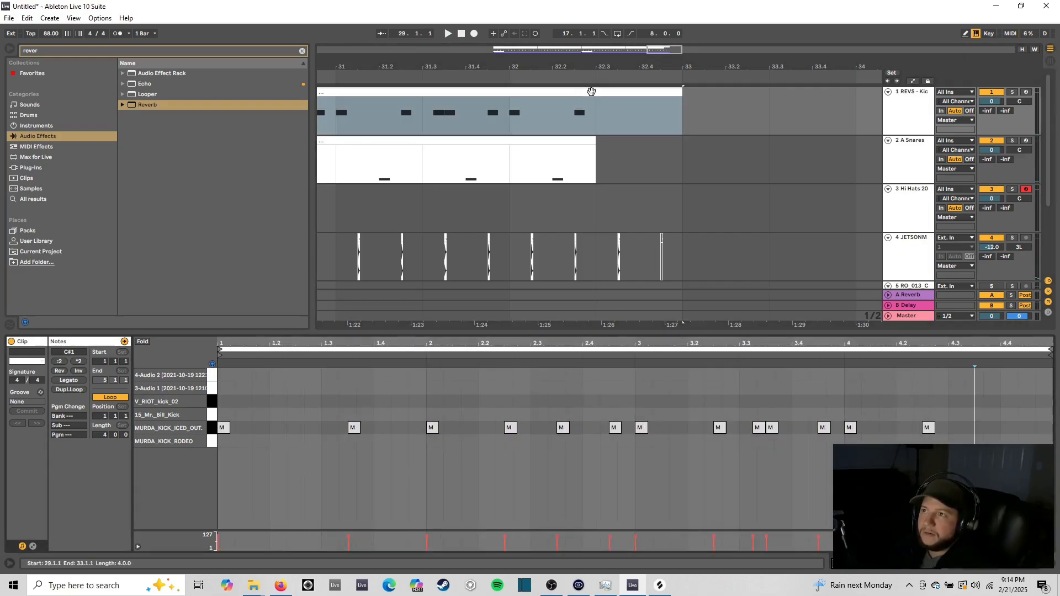
click(337, 117)
right_click(337, 115)
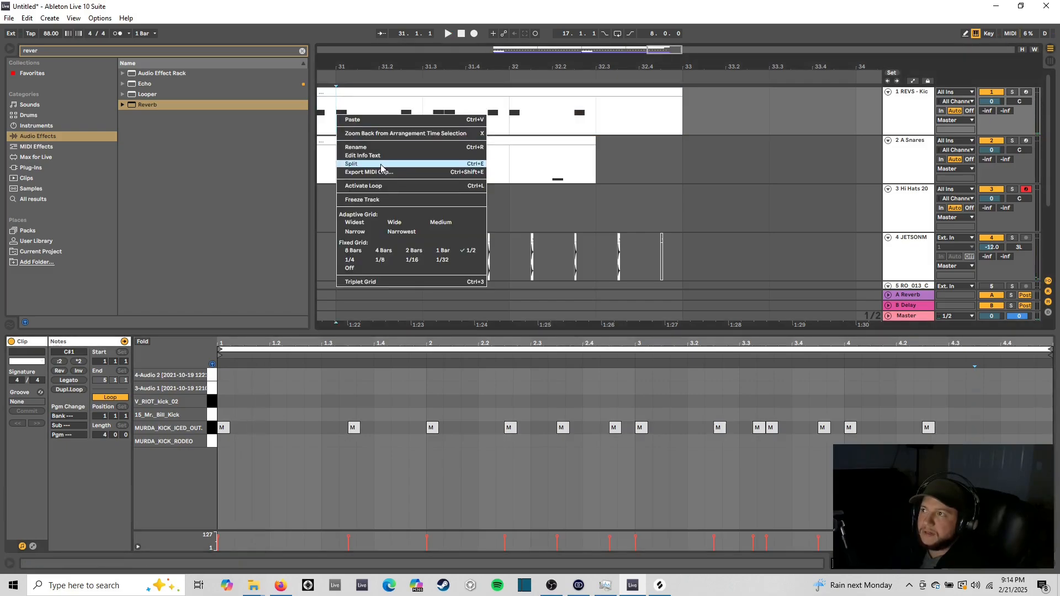
key(Escape)
key(space)
click(599, 103)
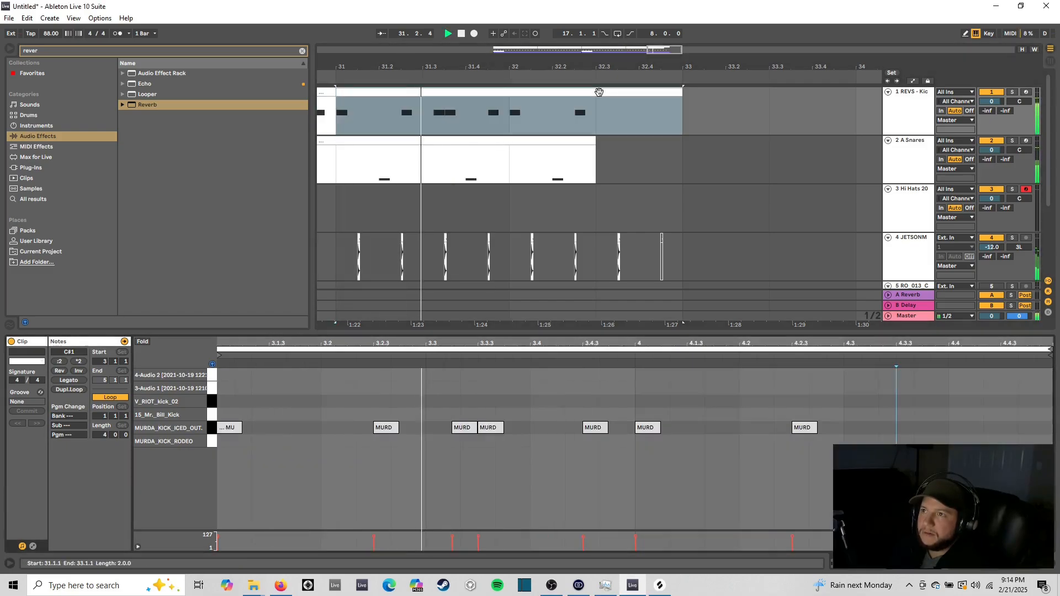
Step: Enable Draw Mode and draw three consecutive 1/8-triplet MURDA_KICK_ICED_OUT notes across beat 4.4 to the clip's end
right_click(795, 475)
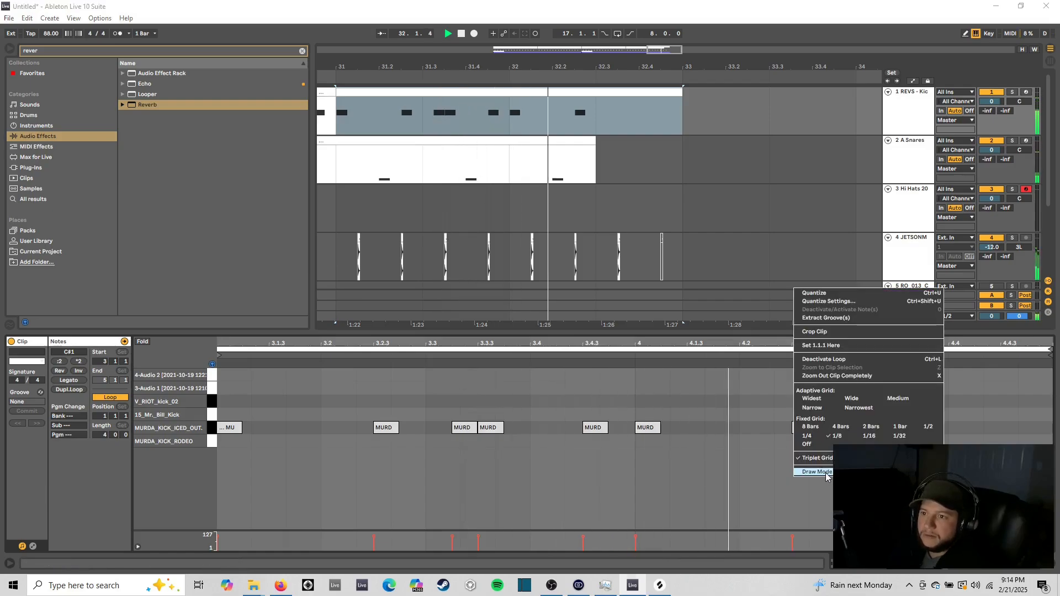
click(823, 472)
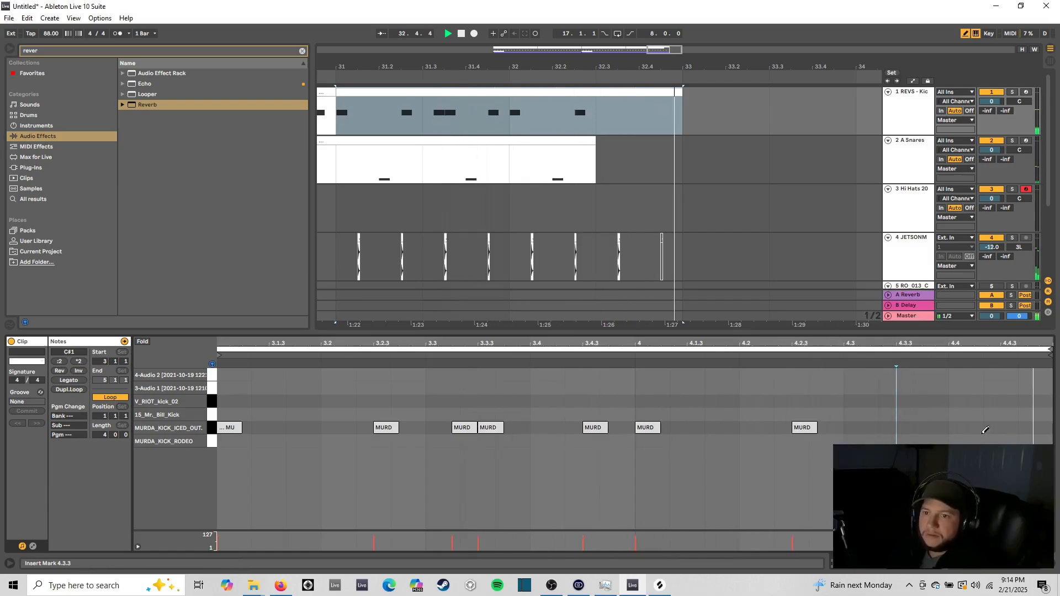
key(space)
drag(953, 427, 1035, 427)
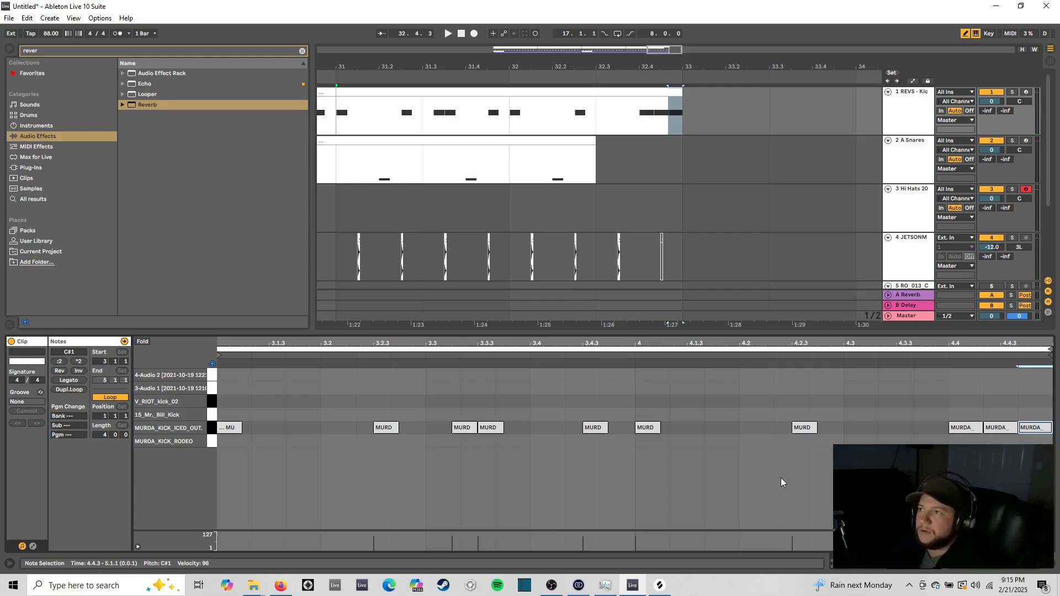
Step: Play the ending from 31.1.1 with the new kick roll and hide the note editor
key(space)
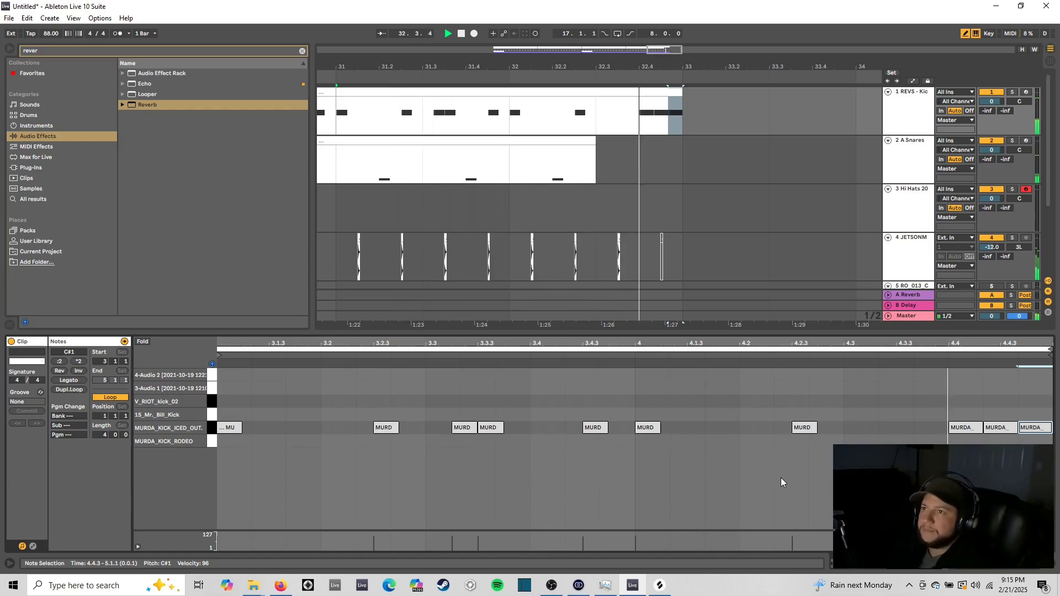
click(1058, 564)
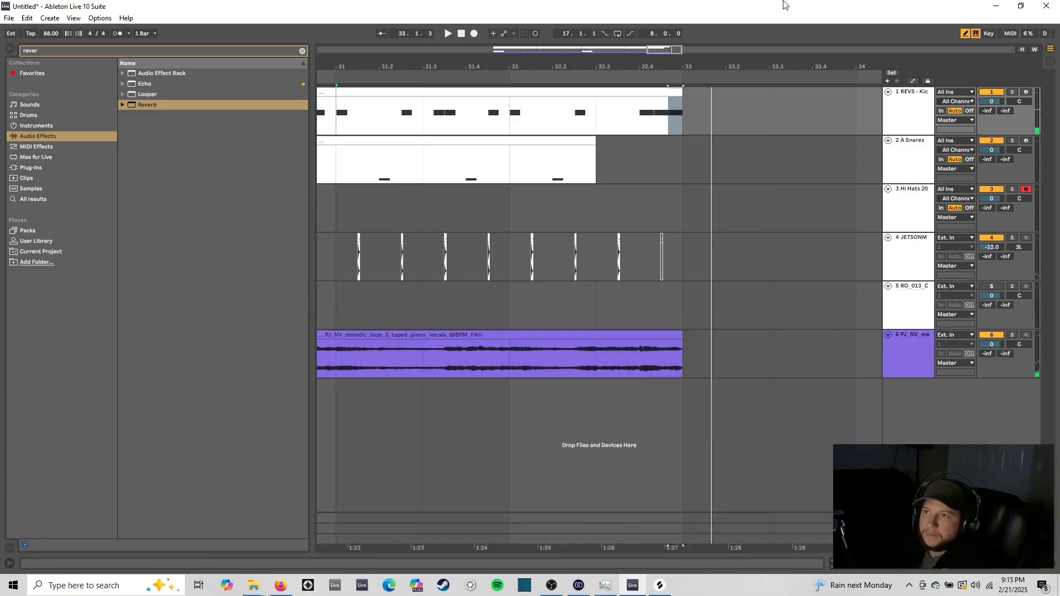
key(minus)
key(minus)
key(minus)
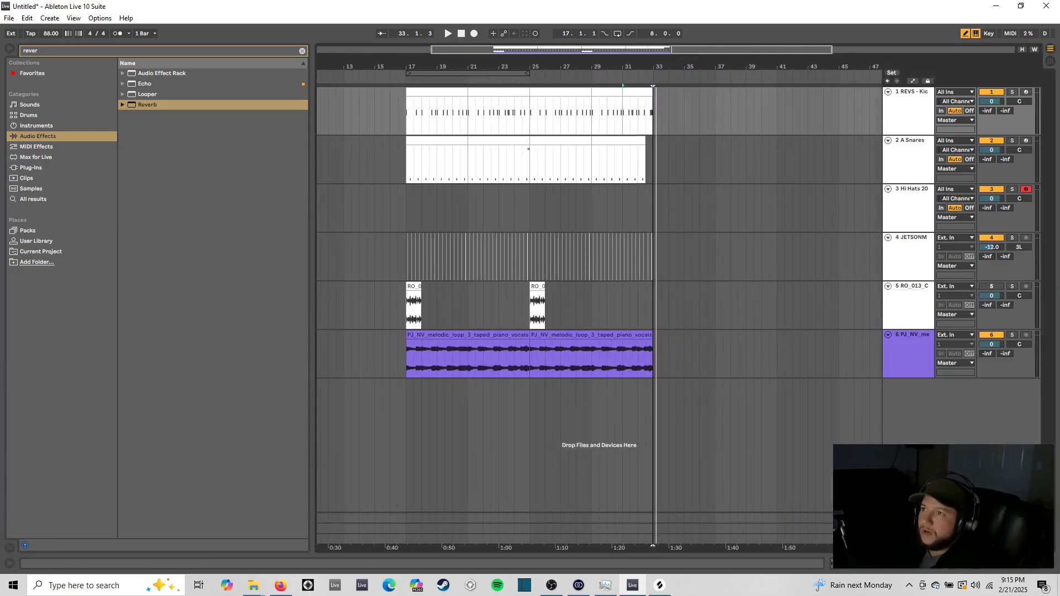
right_click(692, 224)
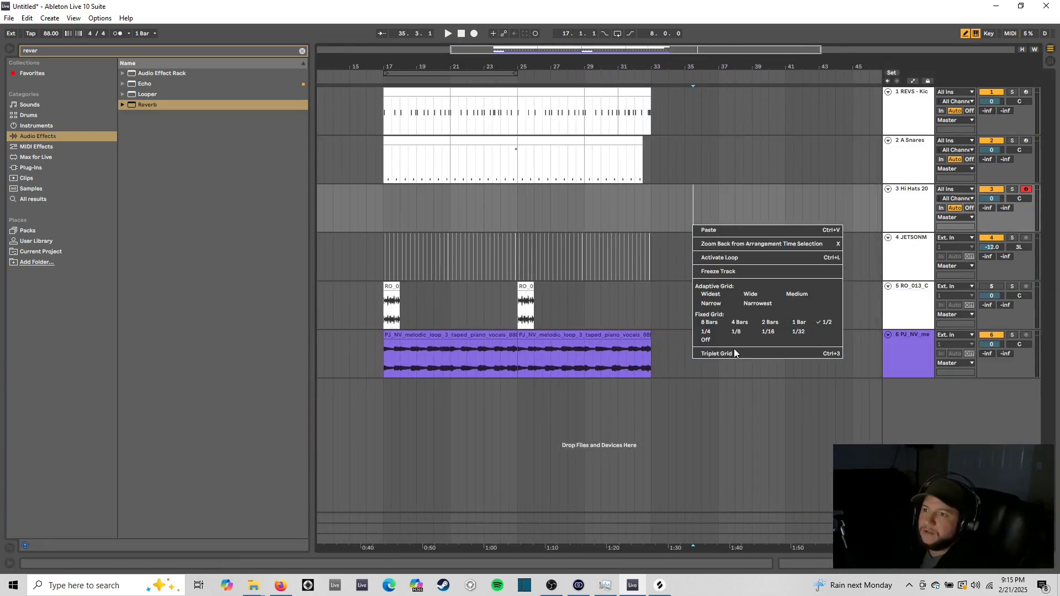
click(702, 158)
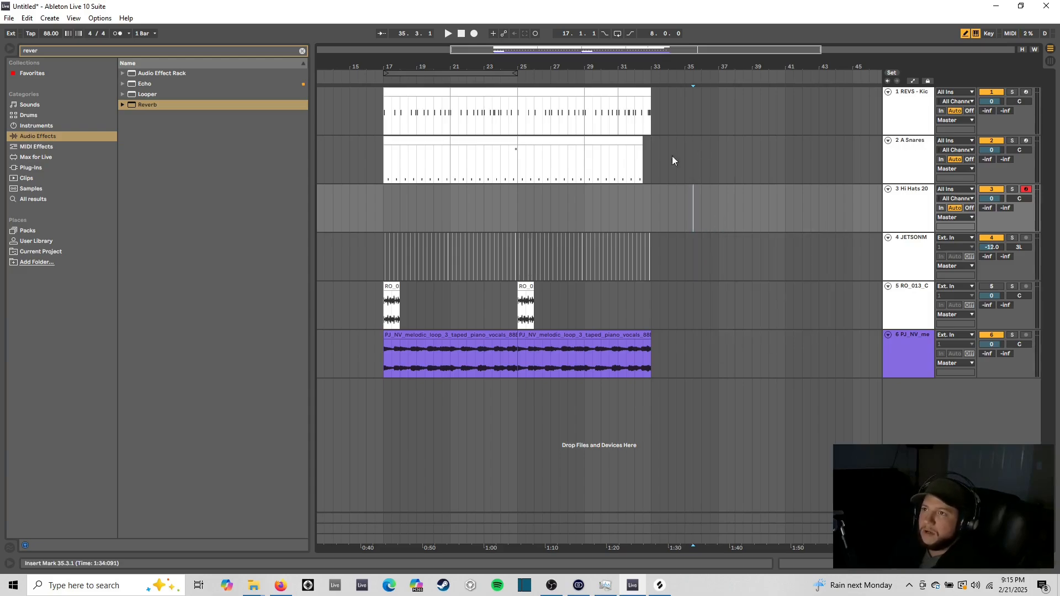
right_click(694, 173)
click(697, 323)
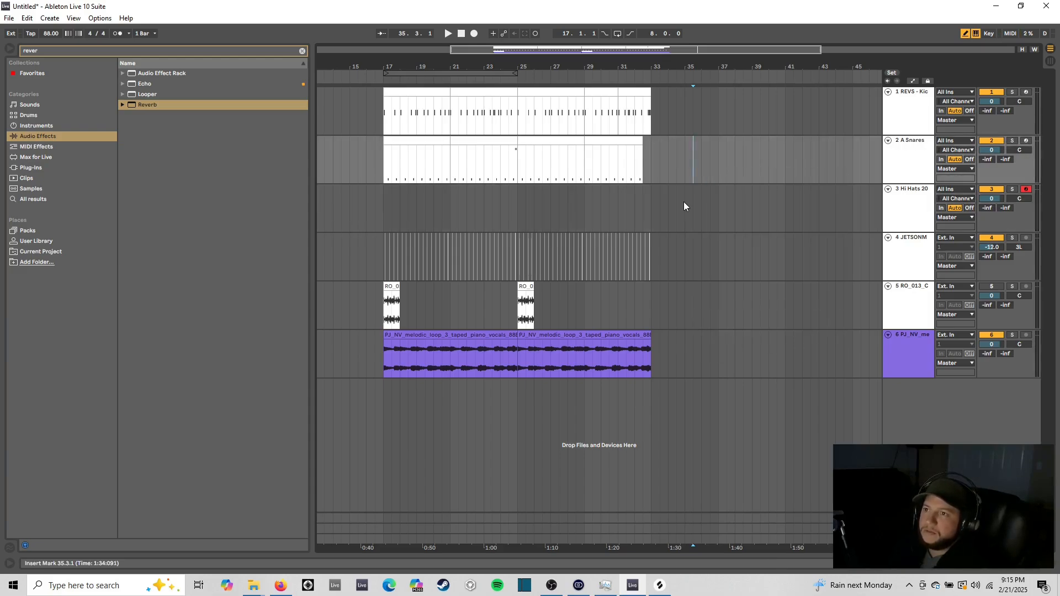
right_click(684, 202)
click(722, 182)
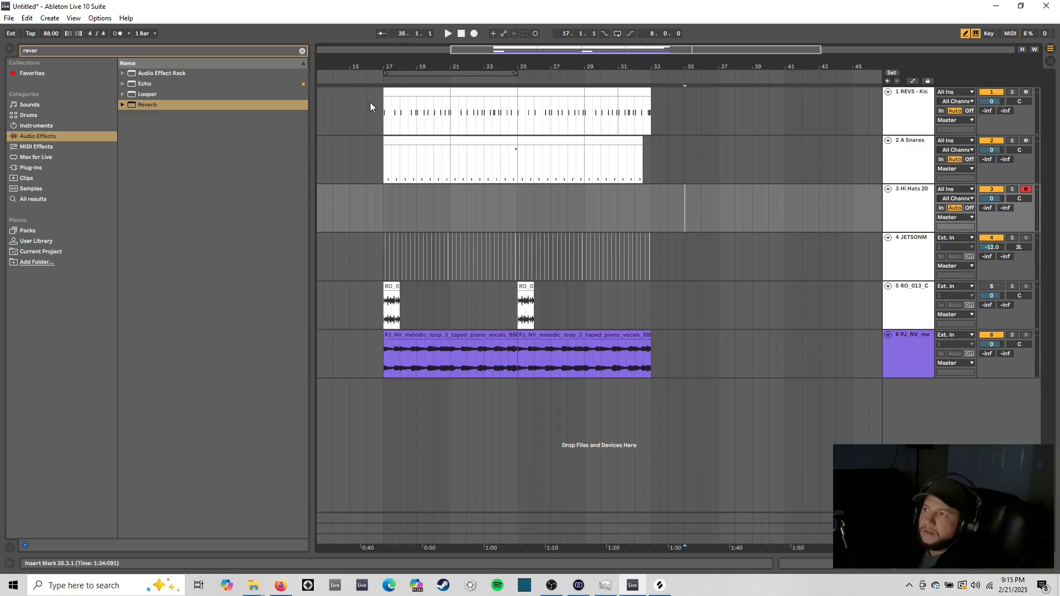
Step: Duplicate the 16-bar section from 17.1.1 to 33.1.1 across all six tracks, directly after the original
drag(385, 108, 654, 352)
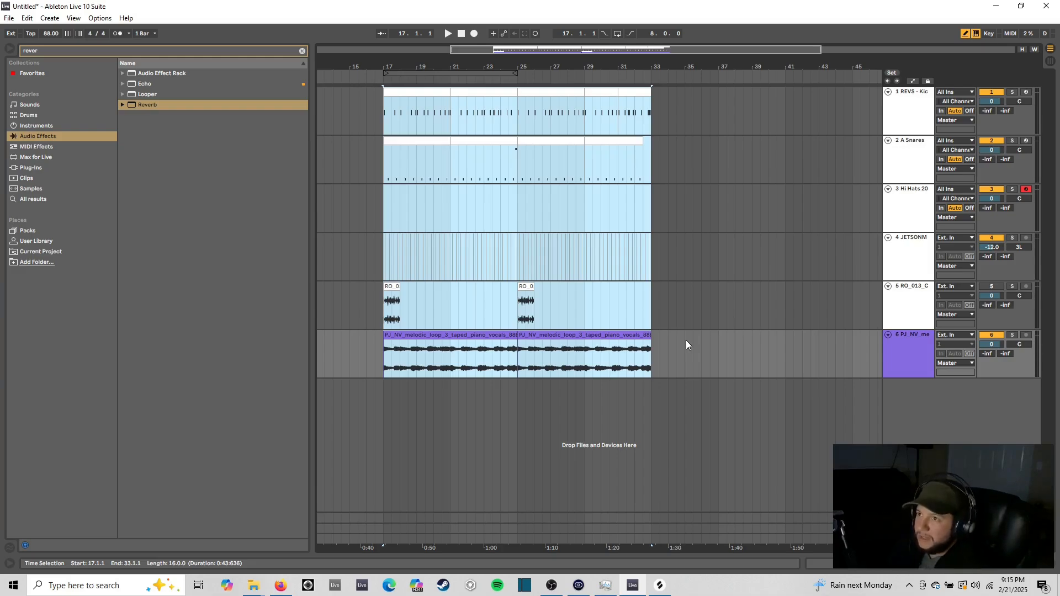
key(ctrl+d)
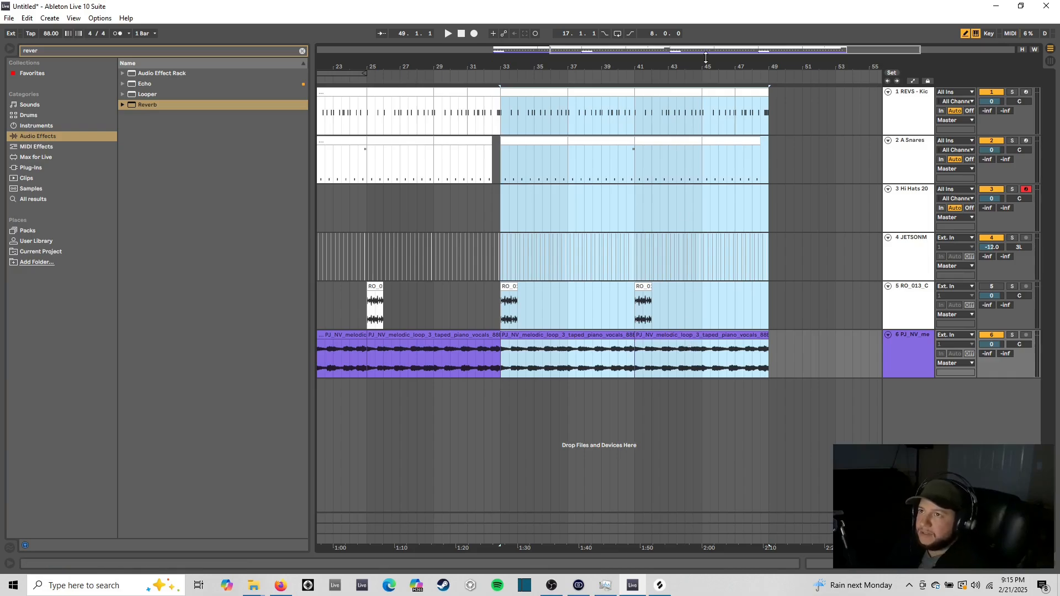
scroll(643, 263, down, 3)
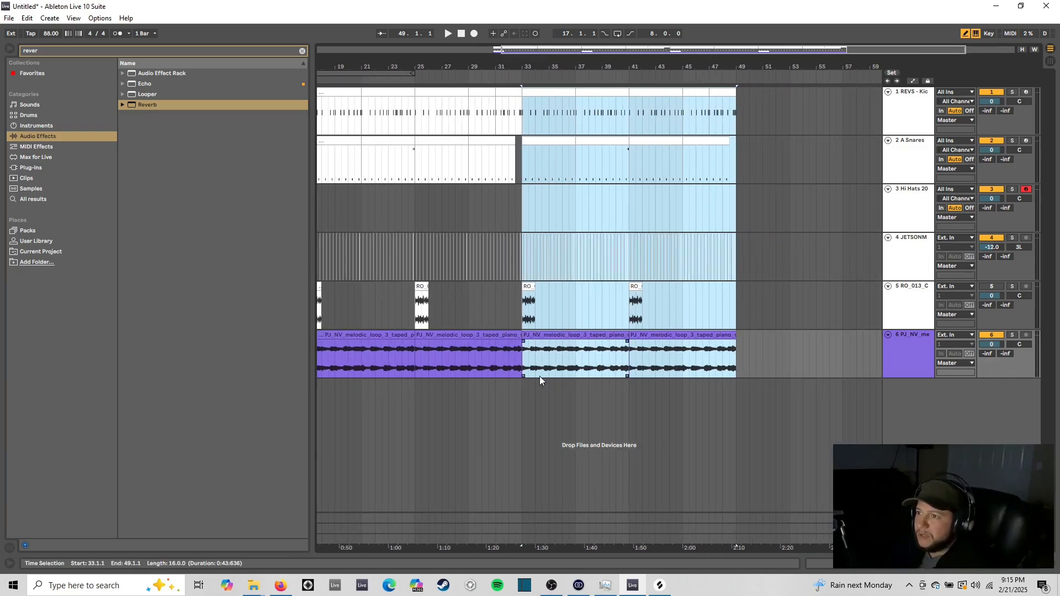
drag(757, 51, 752, 51)
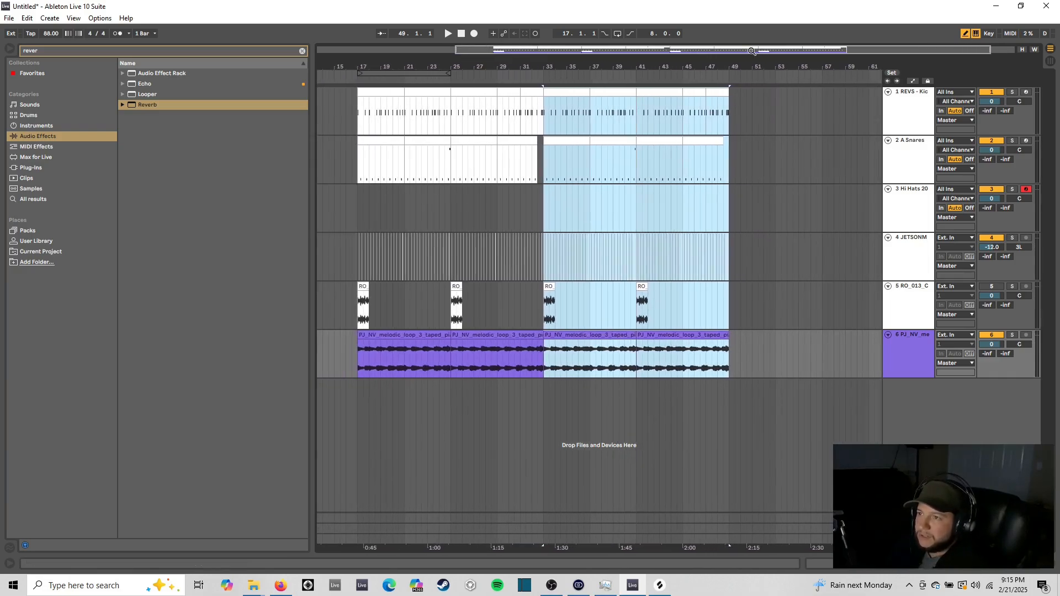
Step: Play the start of the duplicated section from 33.1.1
click(554, 213)
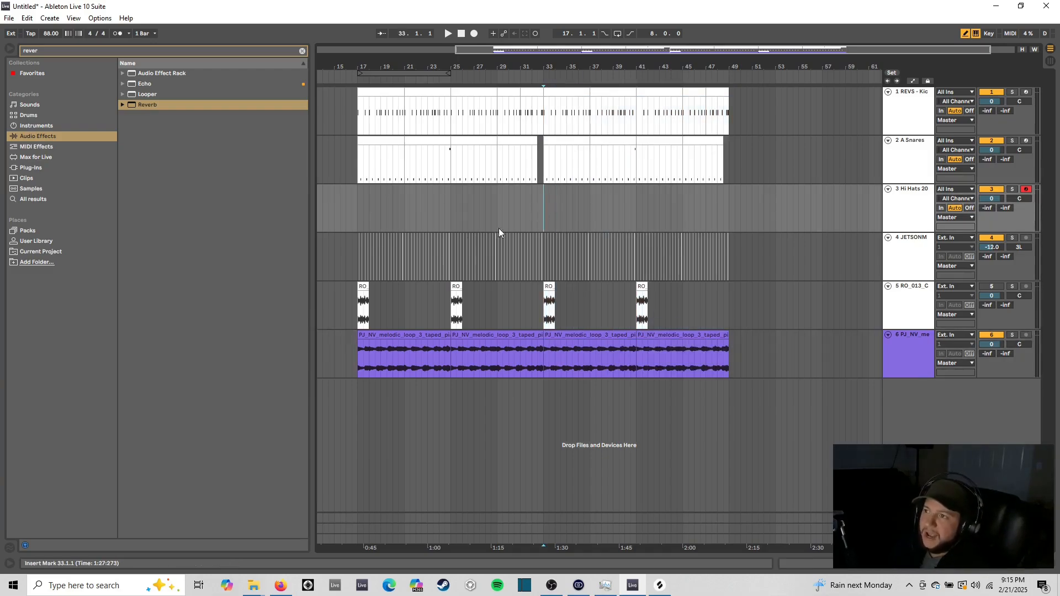
click(357, 256)
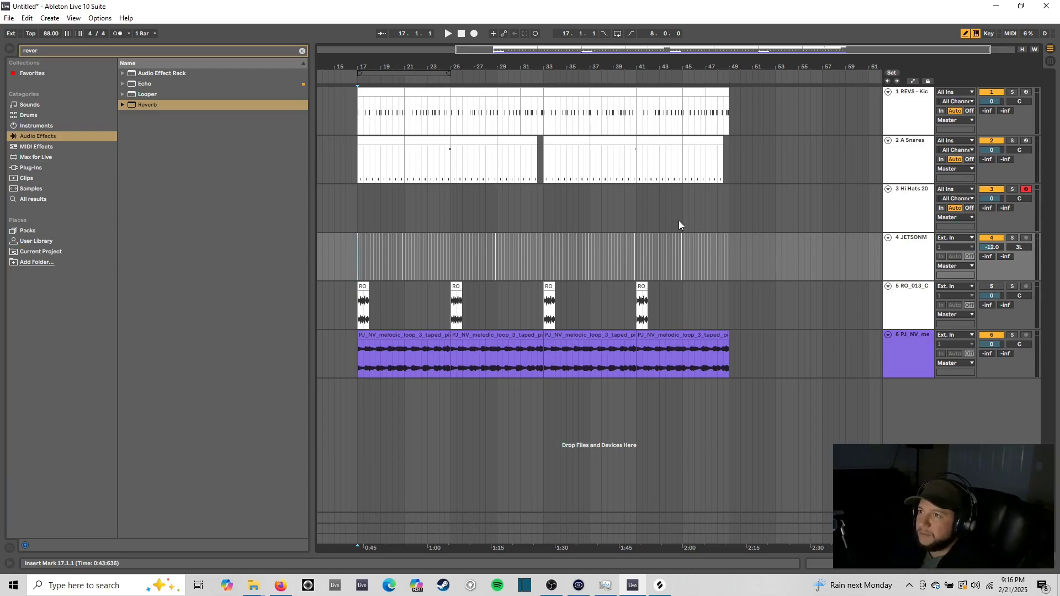
click(544, 208)
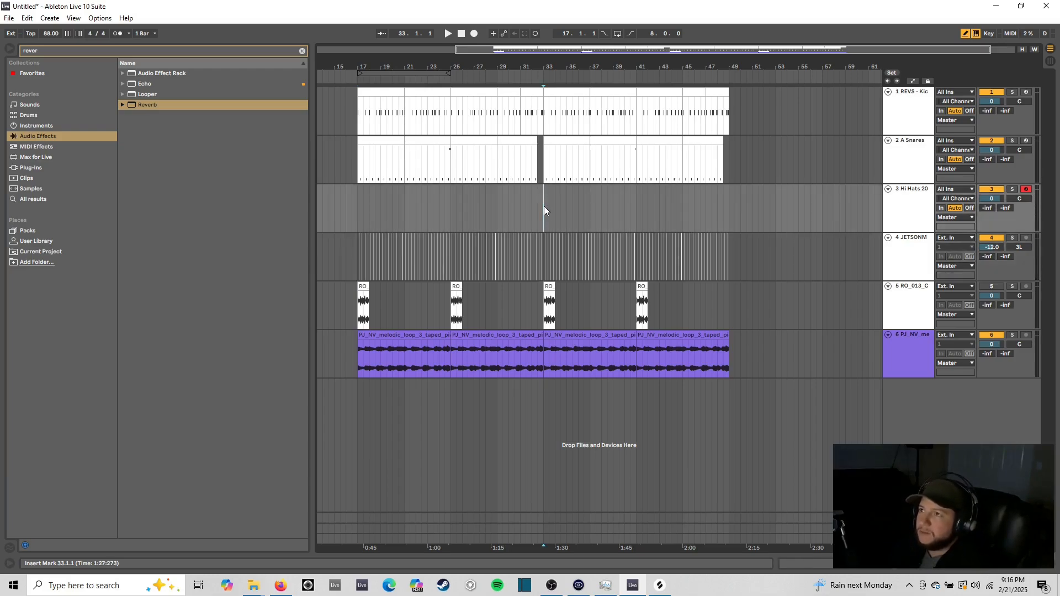
key(space)
key(plus)
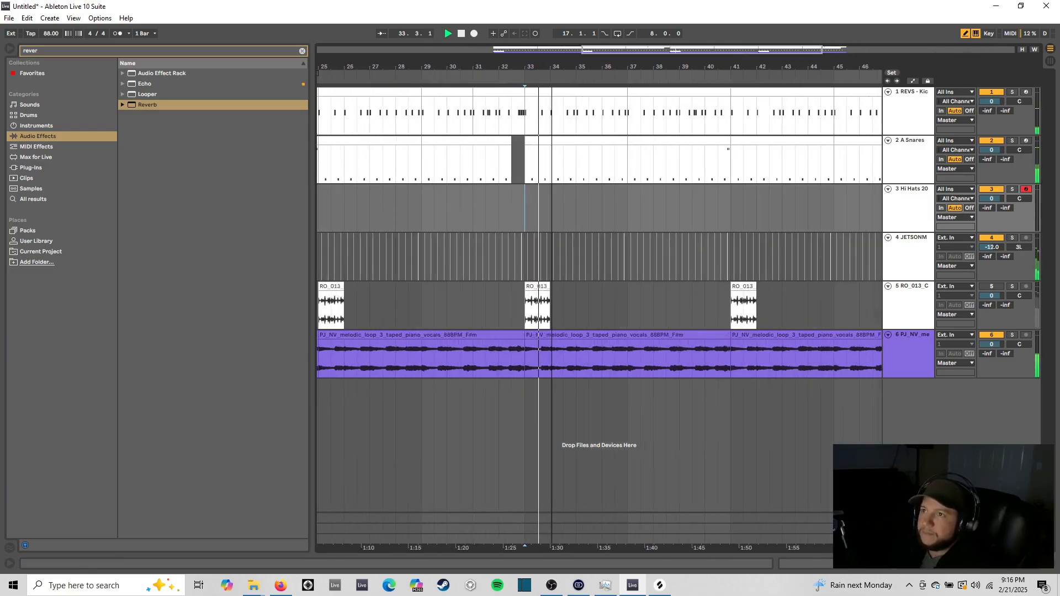
key(minus)
right_click(556, 203)
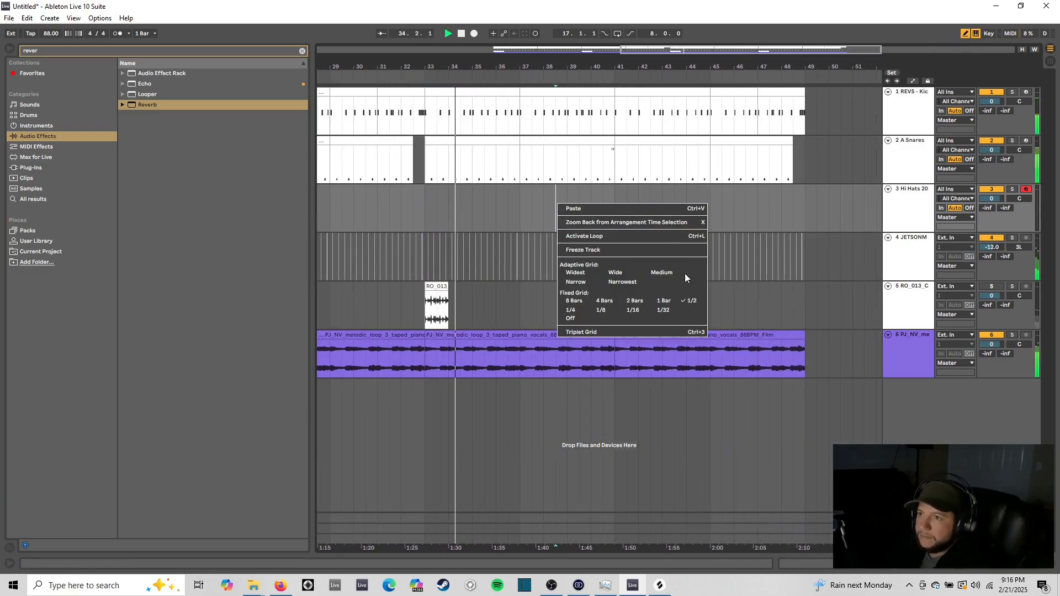
click(530, 198)
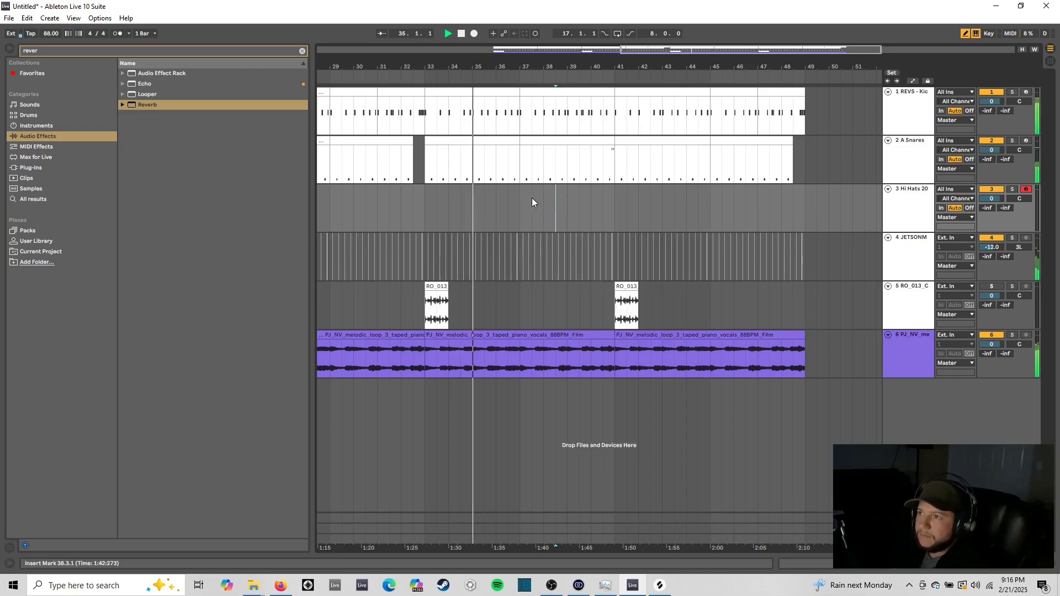
key(space)
Step: Insert an empty MIDI clip on the Hi Hats track from 33.1.1 to 37.1.1 and audition a SONNY_D closed hi-hat
right_click(591, 207)
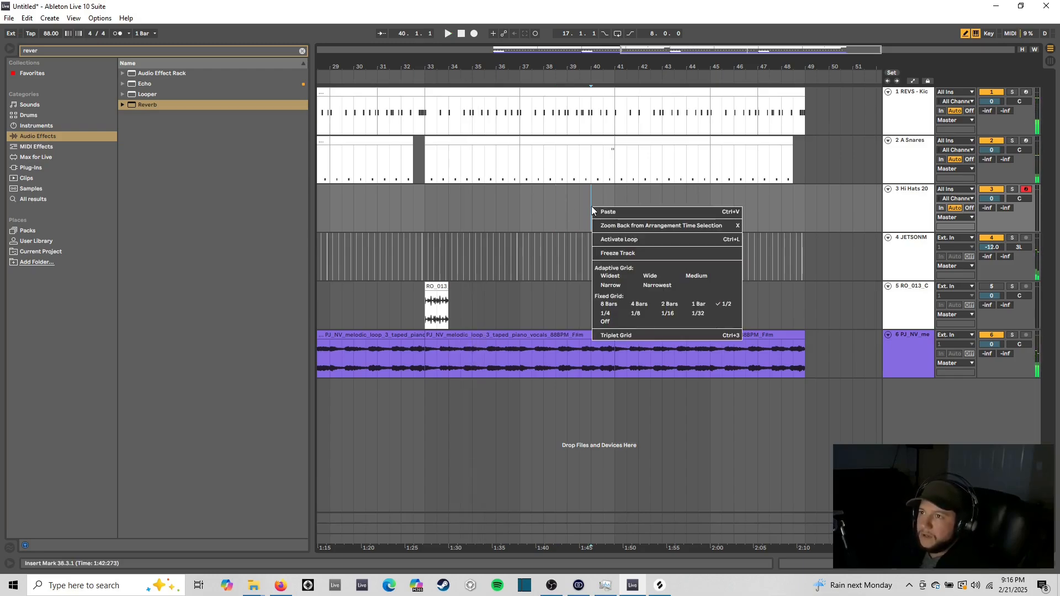
right_click(545, 194)
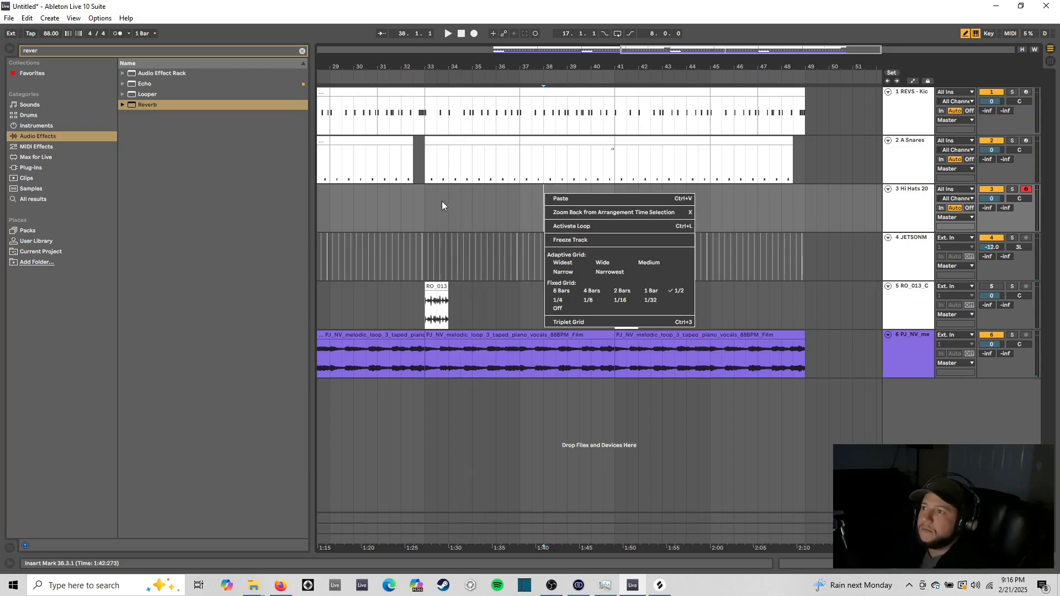
click(426, 201)
drag(426, 203, 439, 208)
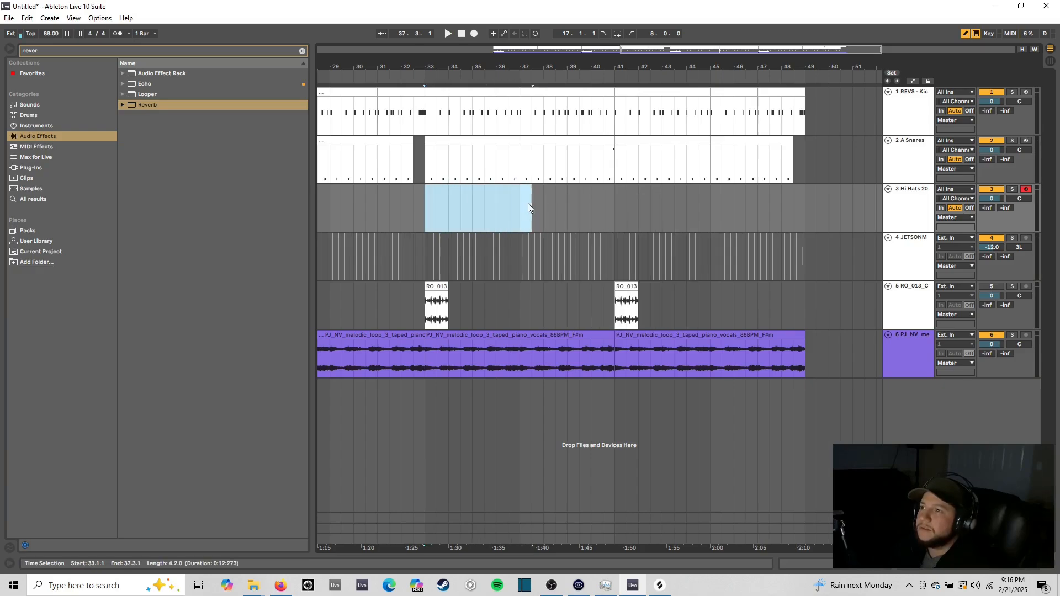
drag(529, 204, 518, 203)
right_click(512, 199)
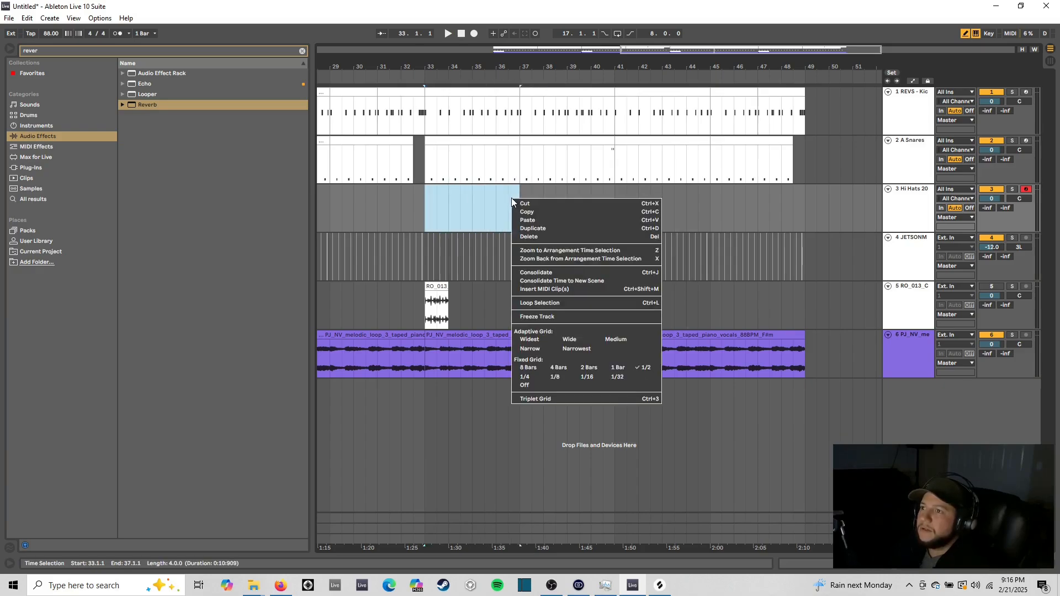
click(567, 290)
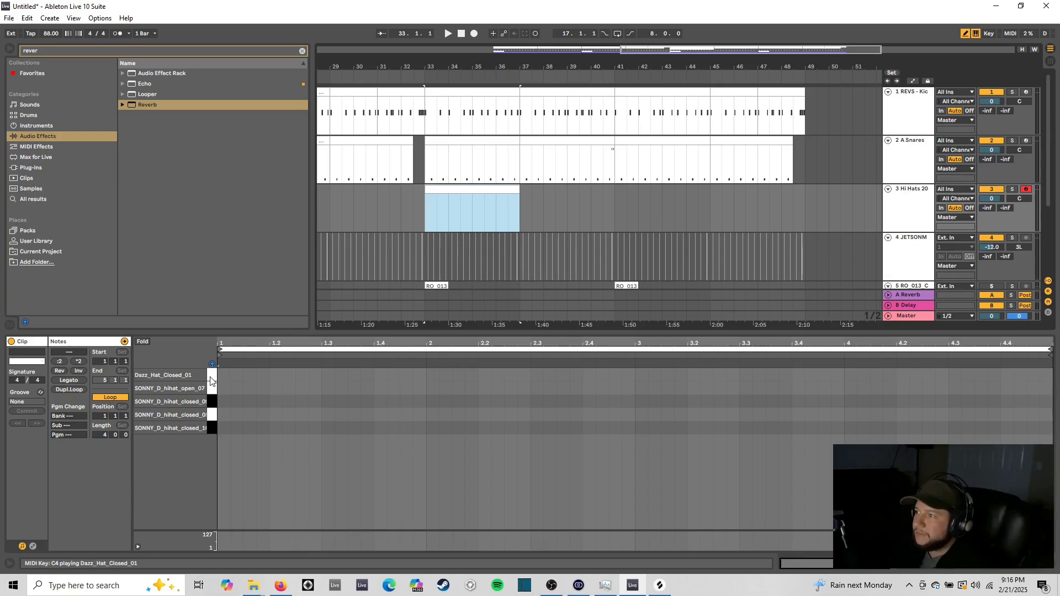
click(213, 419)
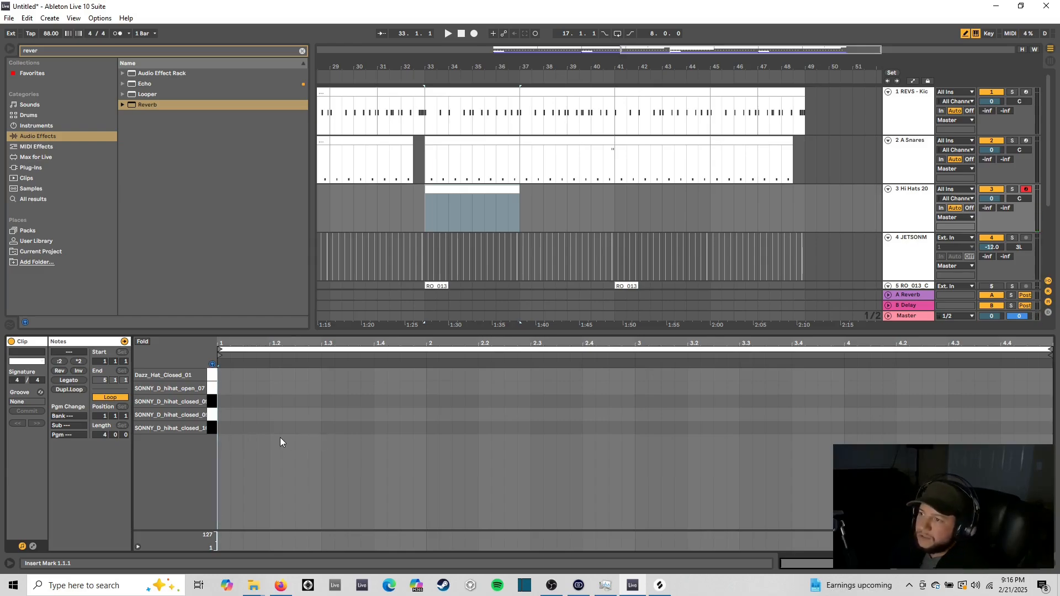
Step: Set the note grid to 1/16, fill the four-bar Hi Hats clip with G#3 SONNY_D closed-hat hits, and play it
right_click(304, 449)
click(383, 399)
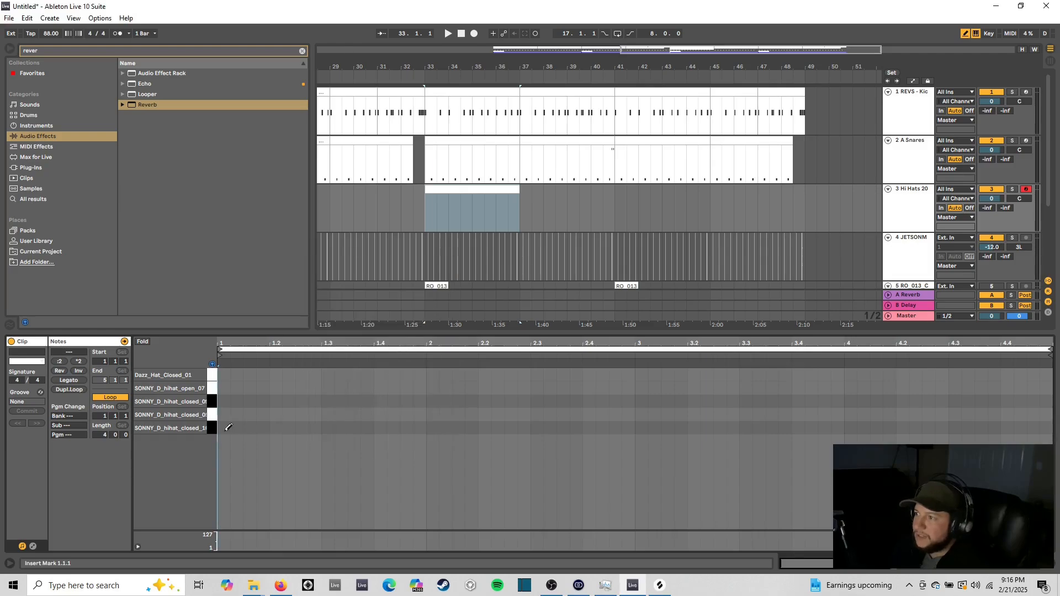
mouse_move(221, 428)
mouse_down()
mouse_move(784, 428)
mouse_move(1050, 411)
mouse_up()
key(space)
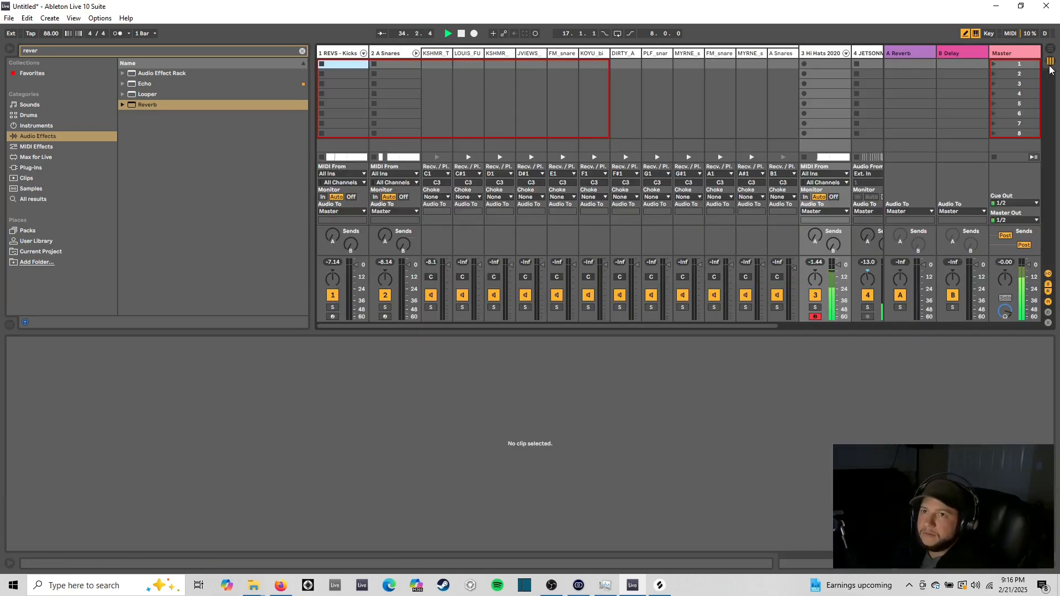
Step: Lower the volume of the G#3 SONNY_D closed-hat chain in the mixer and pan it to 3R
click(1050, 61)
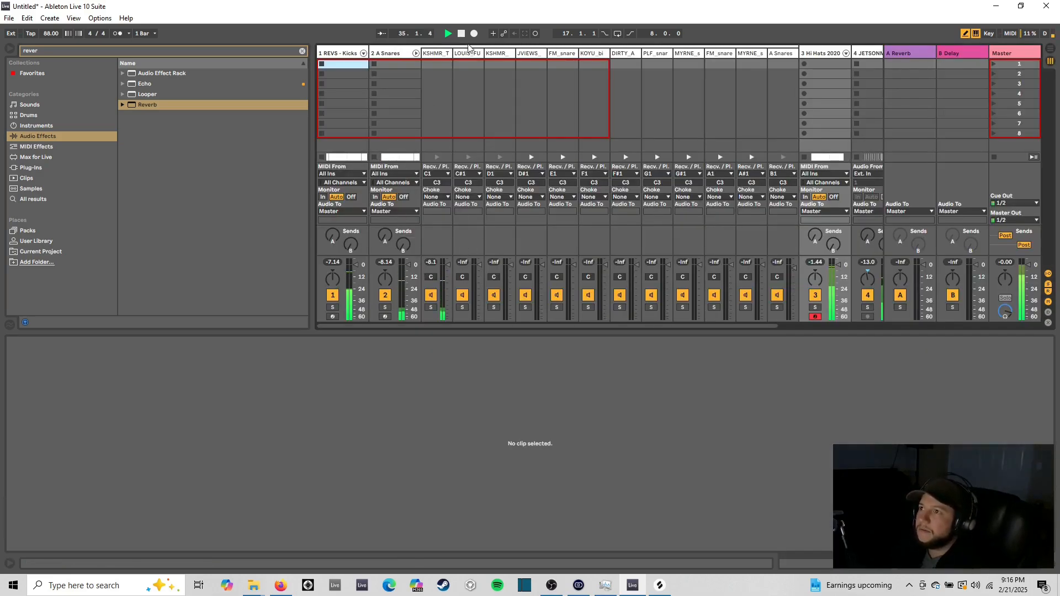
click(416, 53)
click(468, 51)
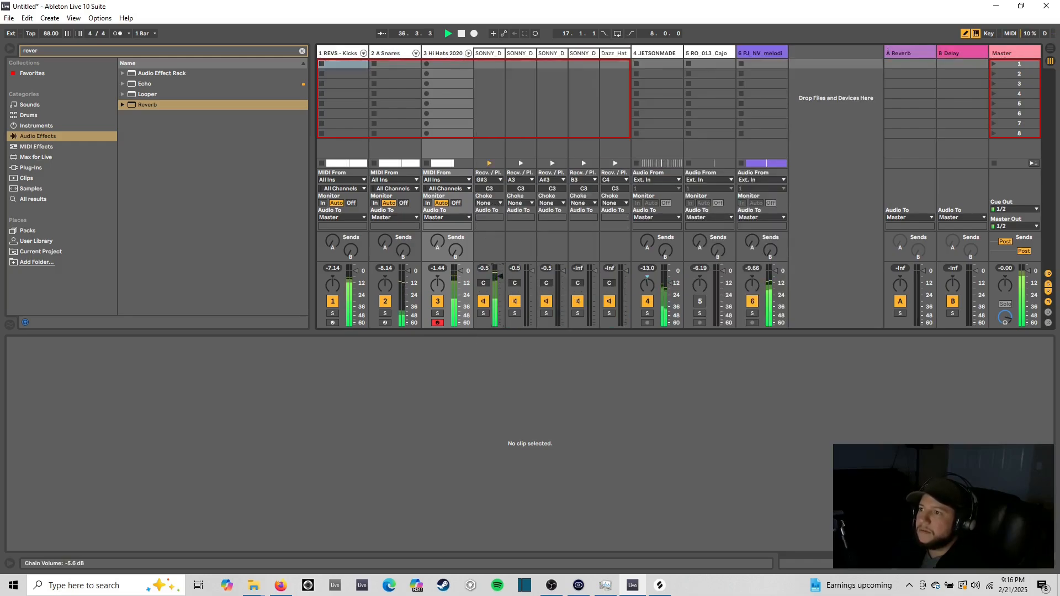
drag(500, 272, 500, 283)
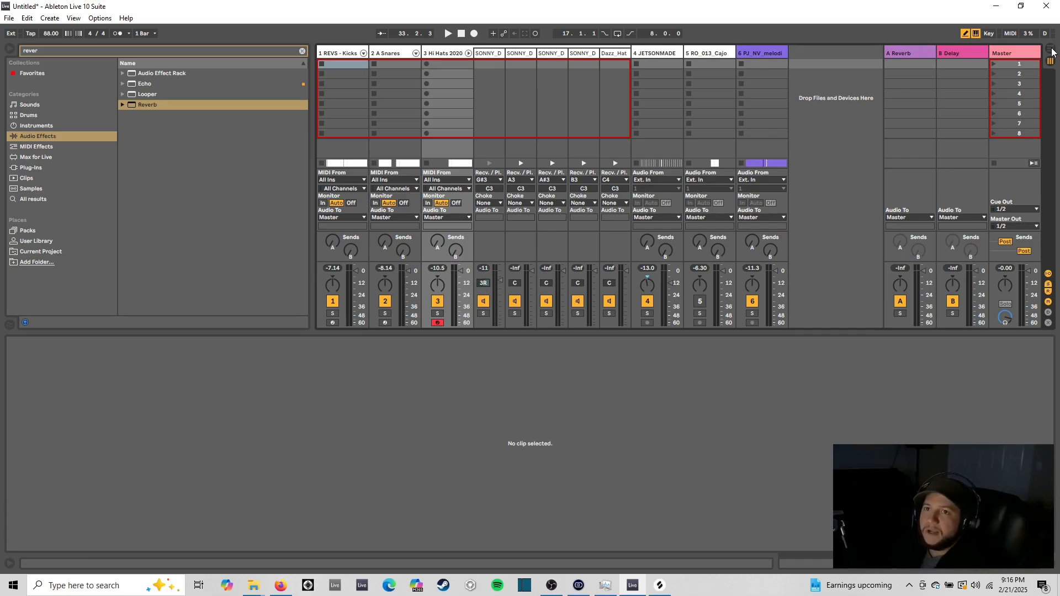
click(1051, 50)
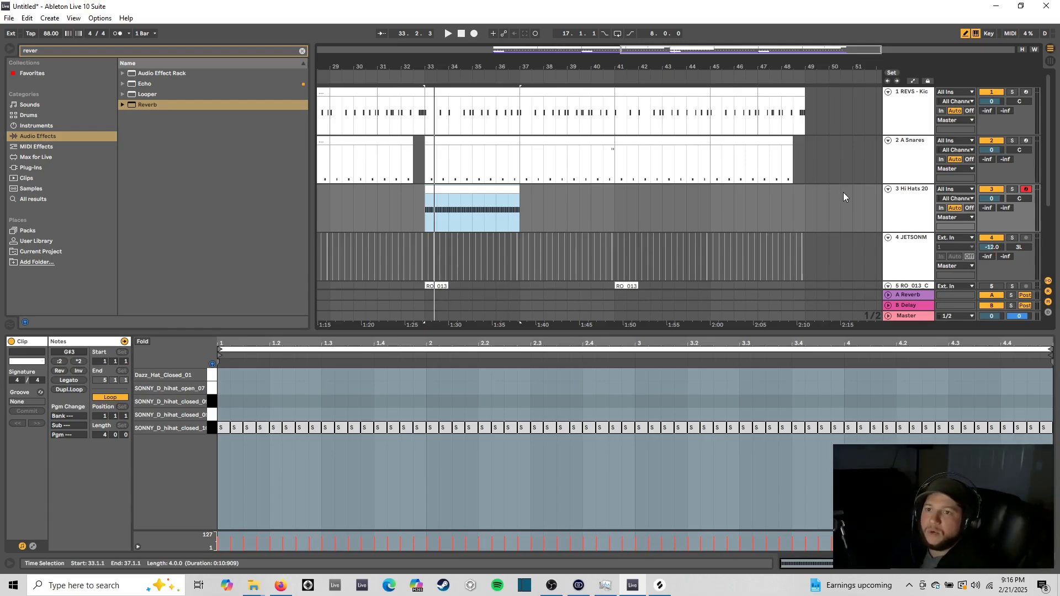
Step: Show the track delays and set 12.00 ms on the Hi Hats track and 8.00 ms on the JETSONMADE track
drag(807, 64, 792, 52)
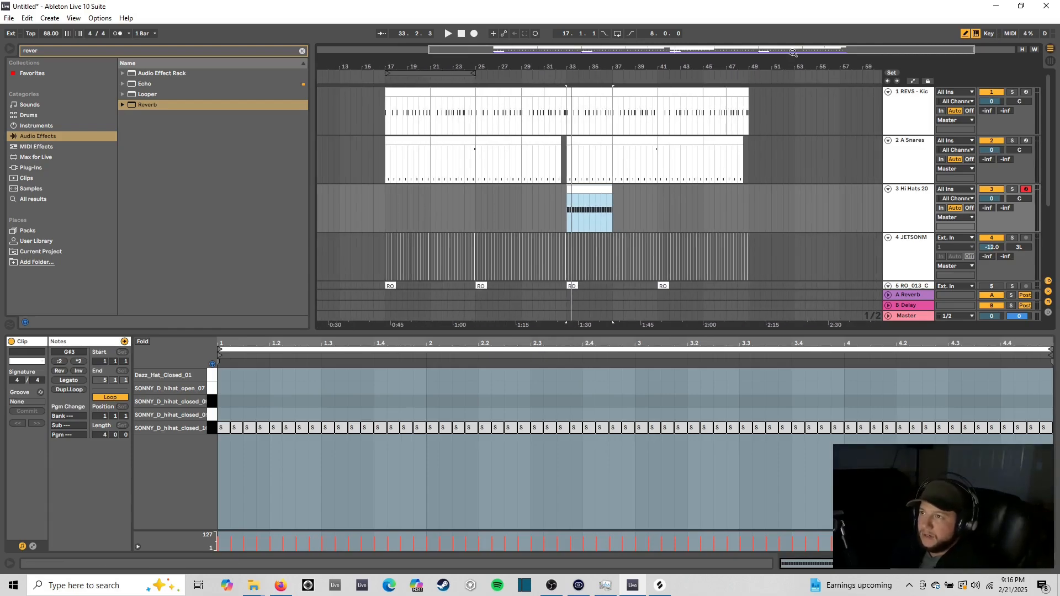
scroll(653, 194, down, 3)
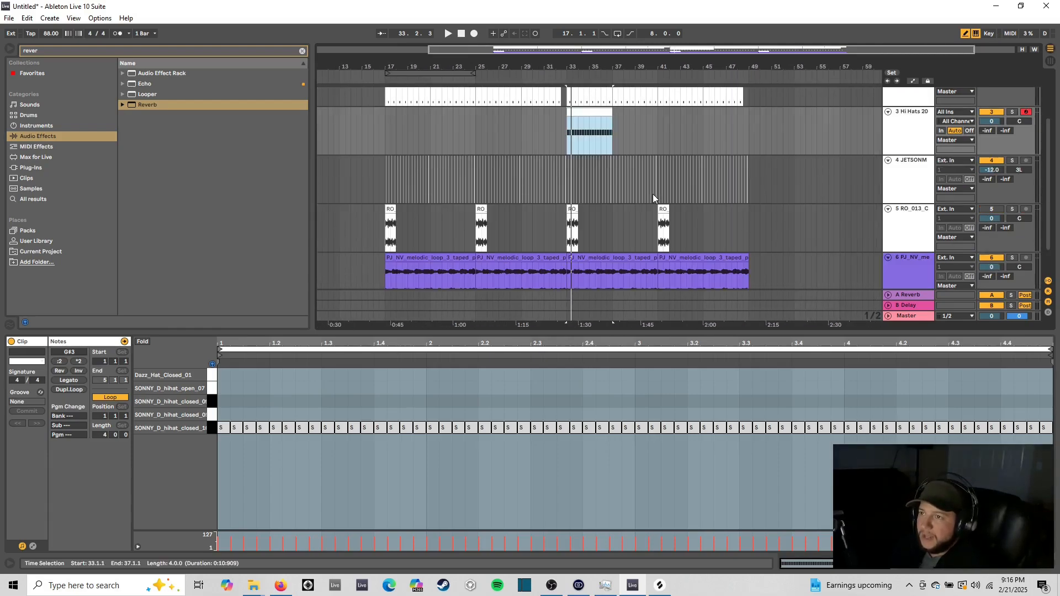
click(1048, 313)
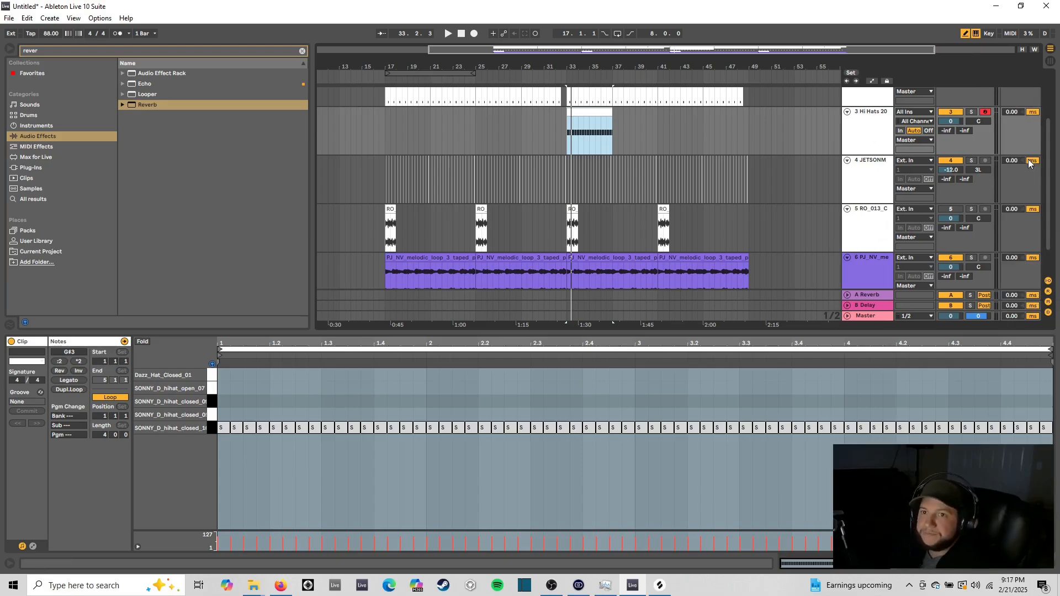
click(1019, 178)
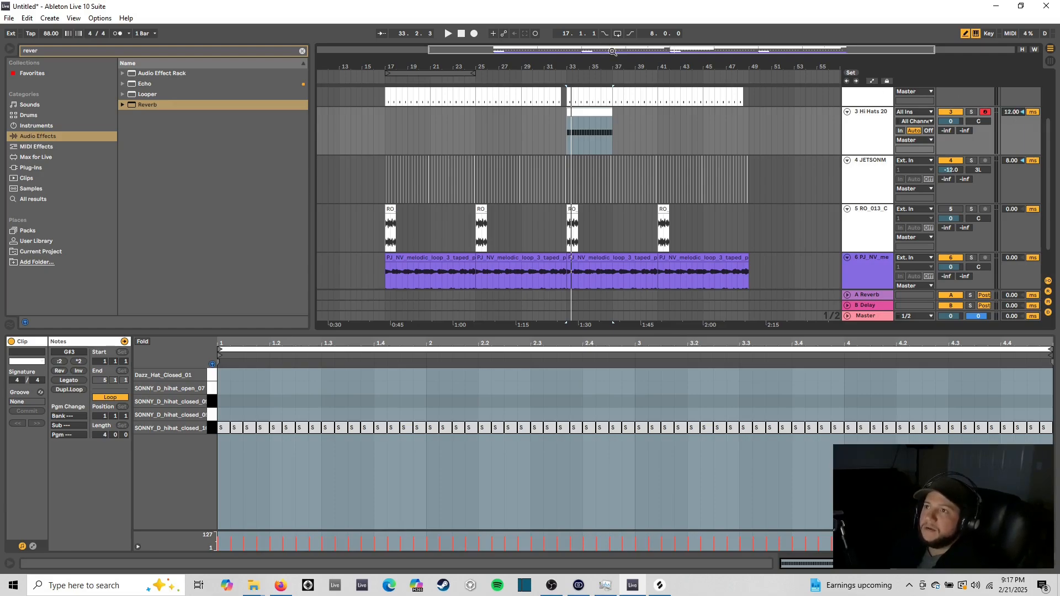
Step: Play the section from 33.1.1 with the track delays and check the closed-hat chain's level in the mixer
drag(612, 51, 629, 93)
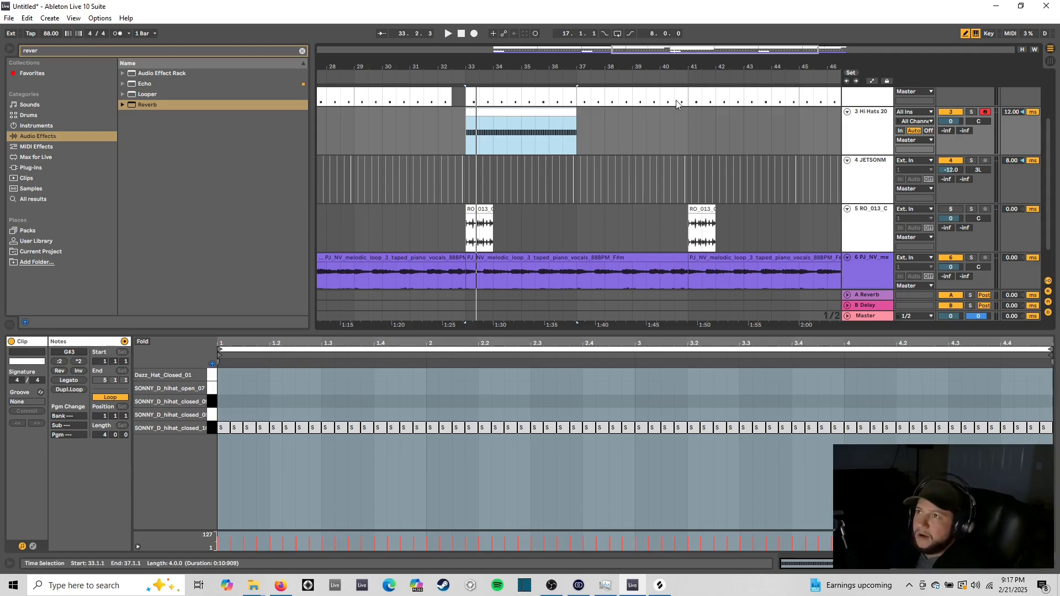
drag(677, 51, 648, 74)
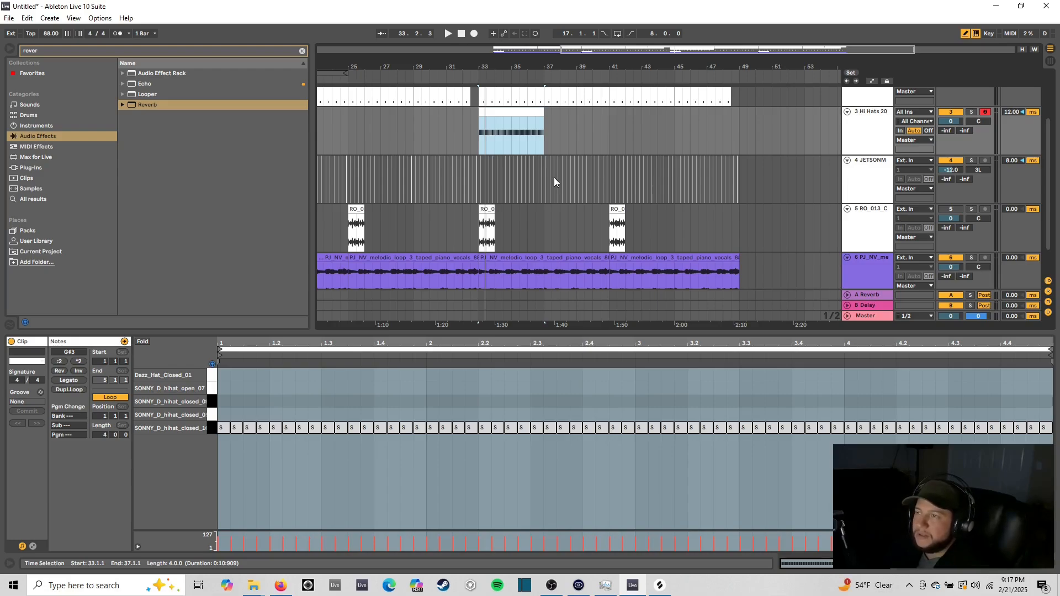
key(space)
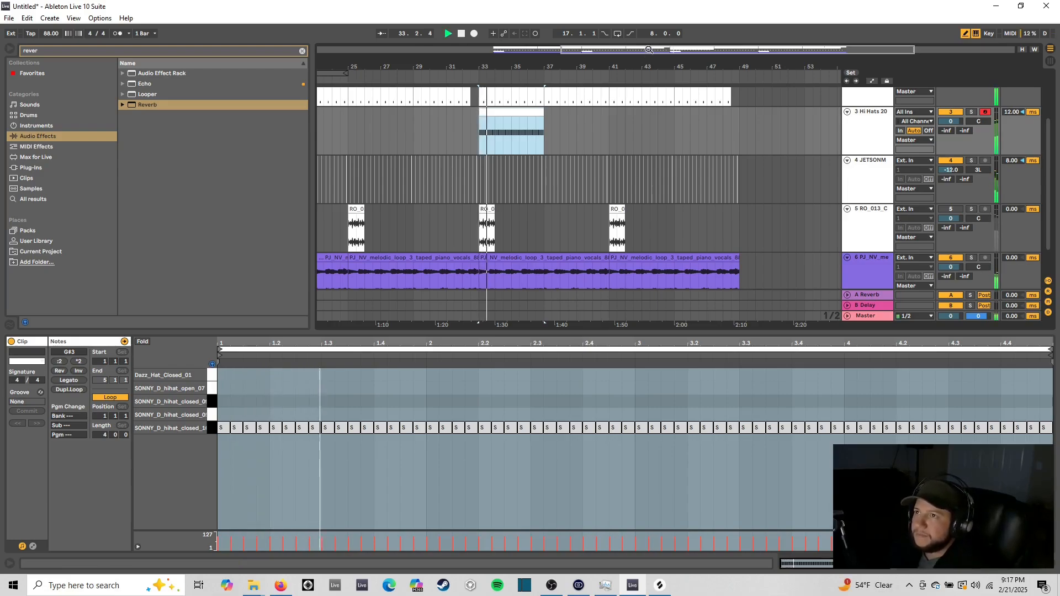
drag(649, 49, 652, 72)
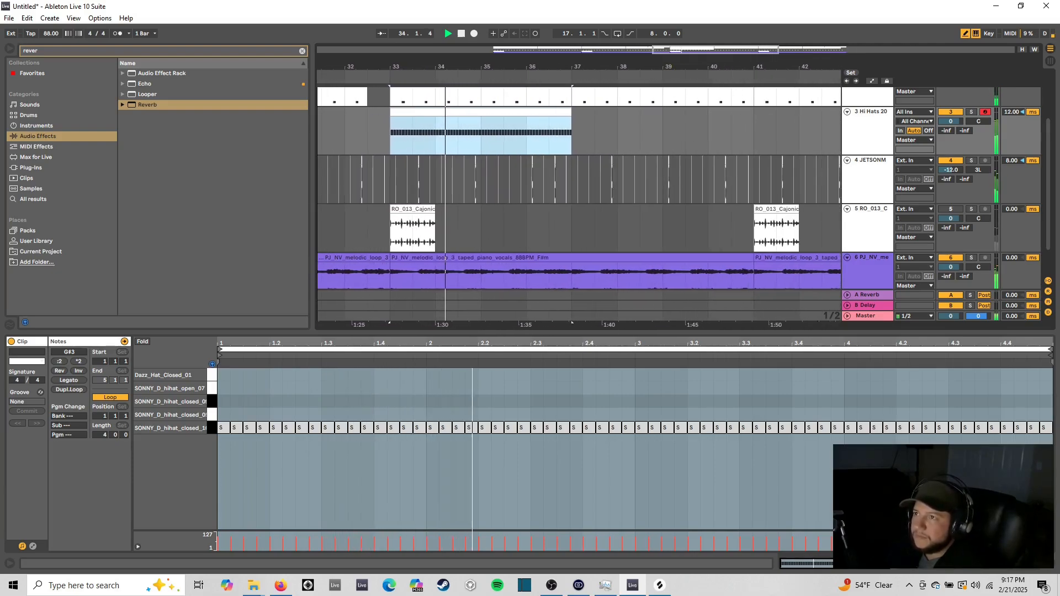
scroll(542, 194, up, 2)
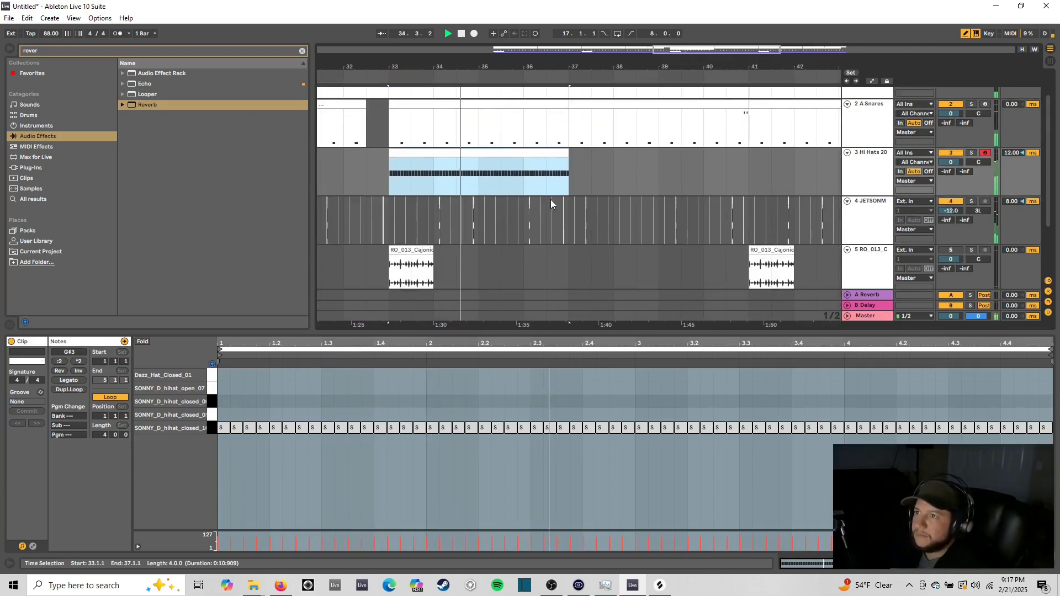
click(1050, 62)
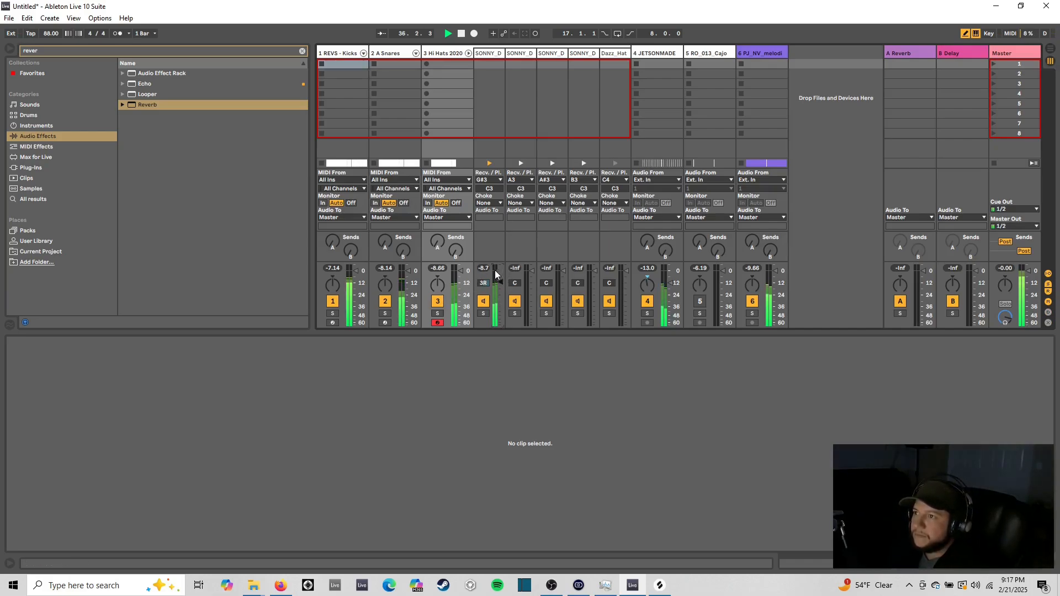
click(1051, 53)
key(space)
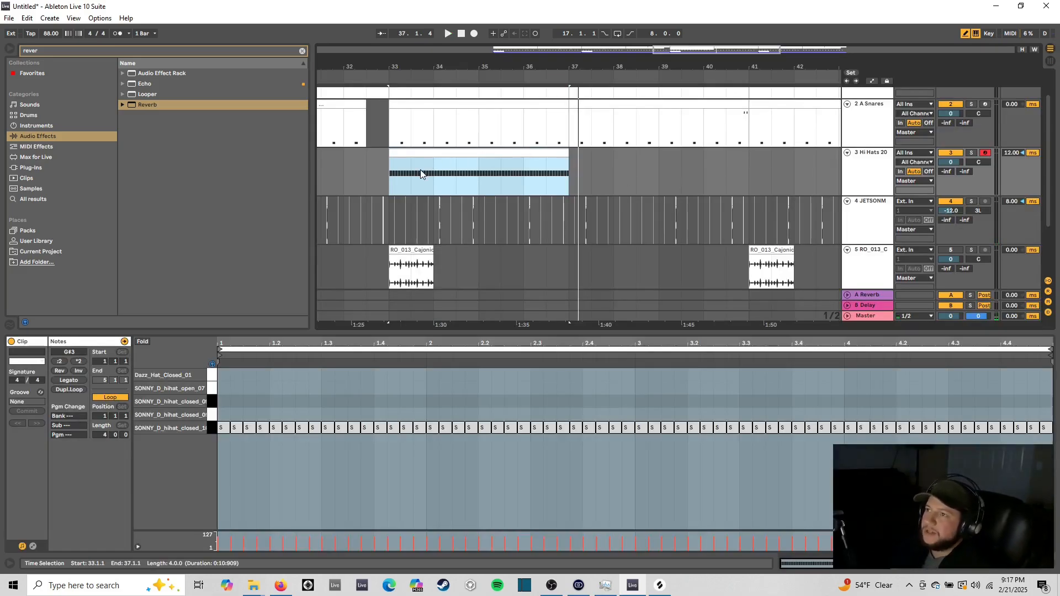
Step: Replay the sixteenth-note hi-hat pattern from 33.1.1
click(390, 173)
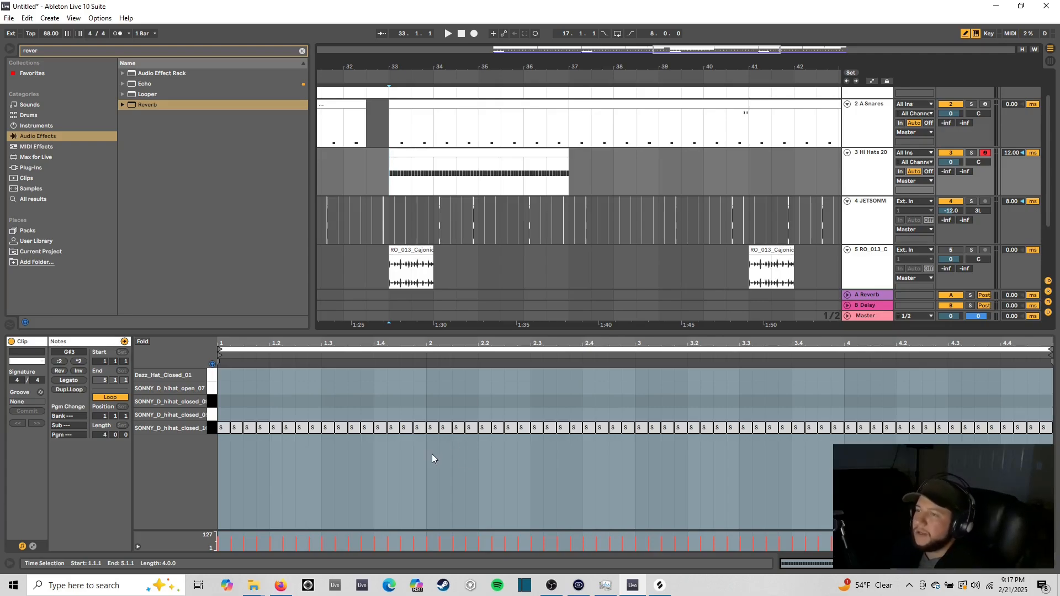
key(minus)
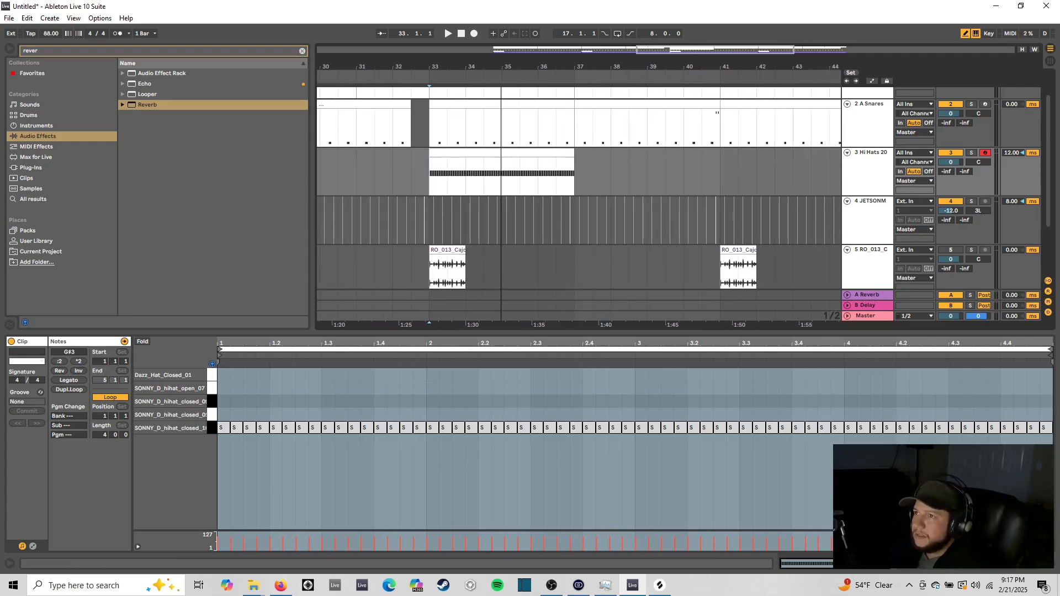
key(plus)
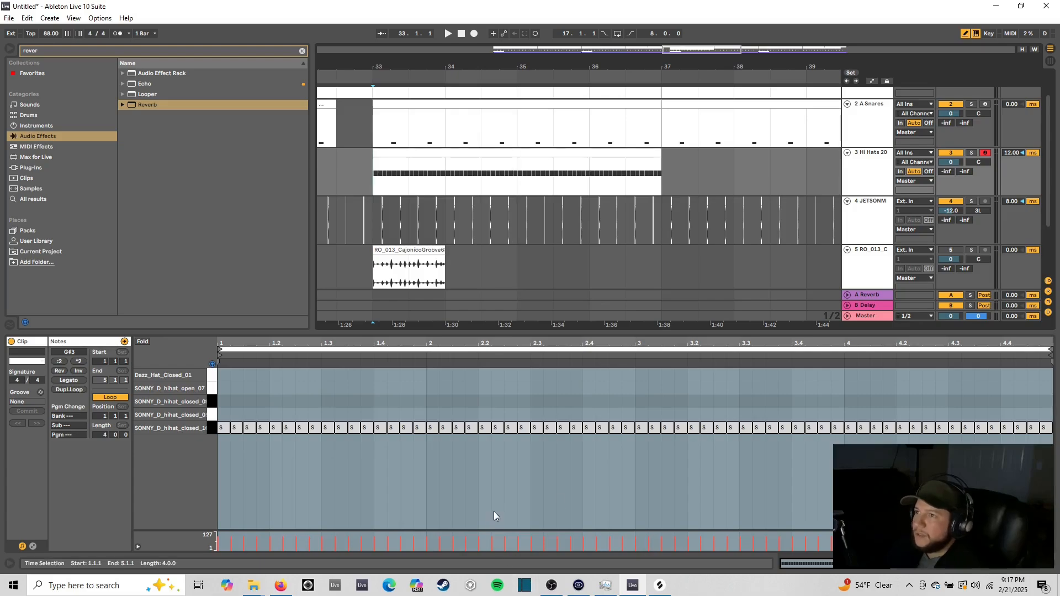
key(space)
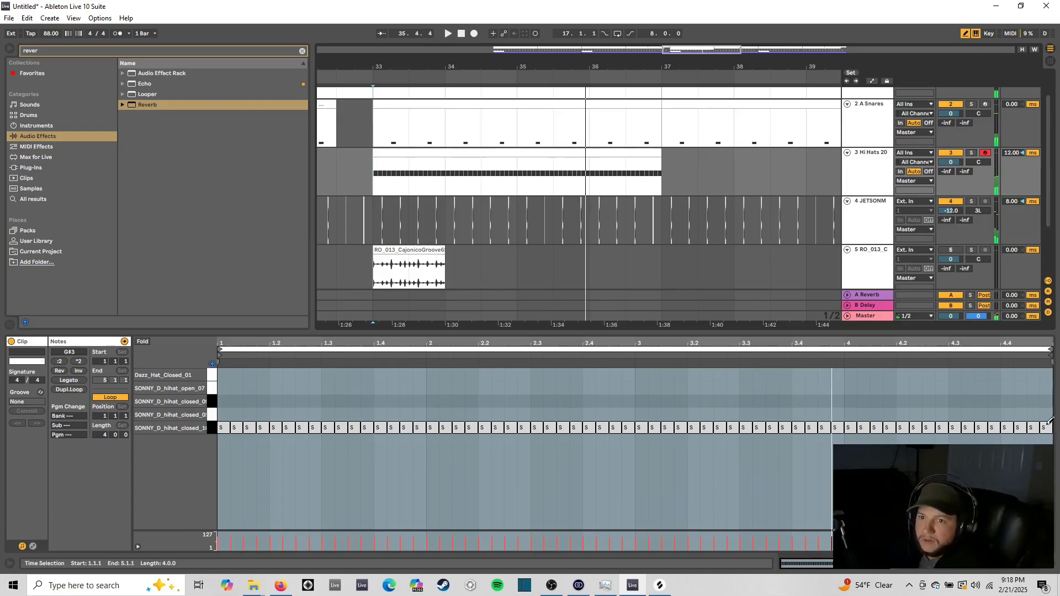
key(space)
Step: Erase the sixteenth-note hats and fill all four bars with 1/8 hits on the same G#3 closed hi-hat
drag(1040, 428, 220, 428)
right_click(229, 427)
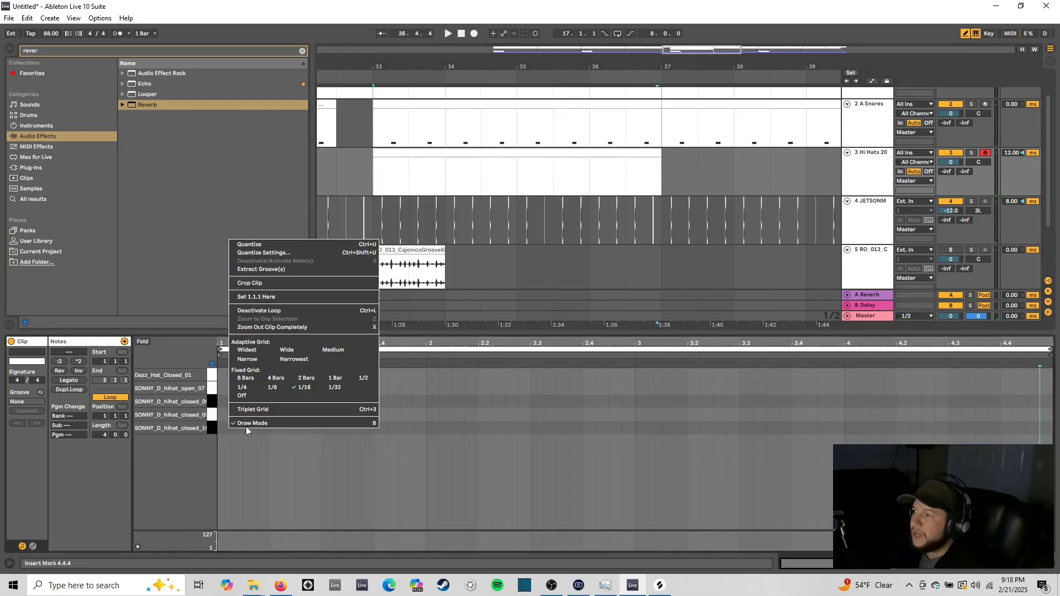
click(301, 388)
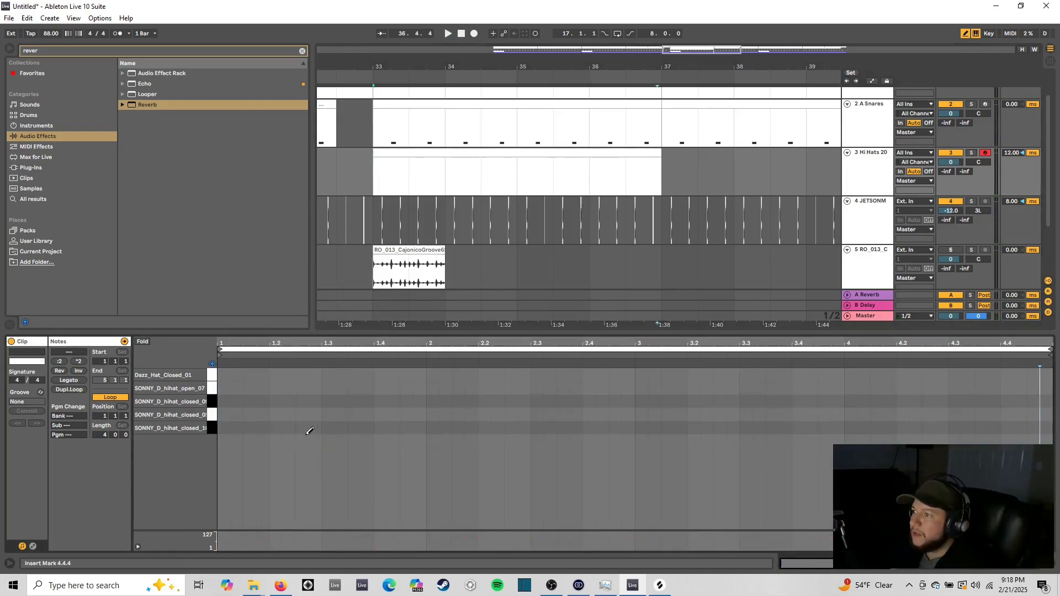
drag(239, 426, 1049, 427)
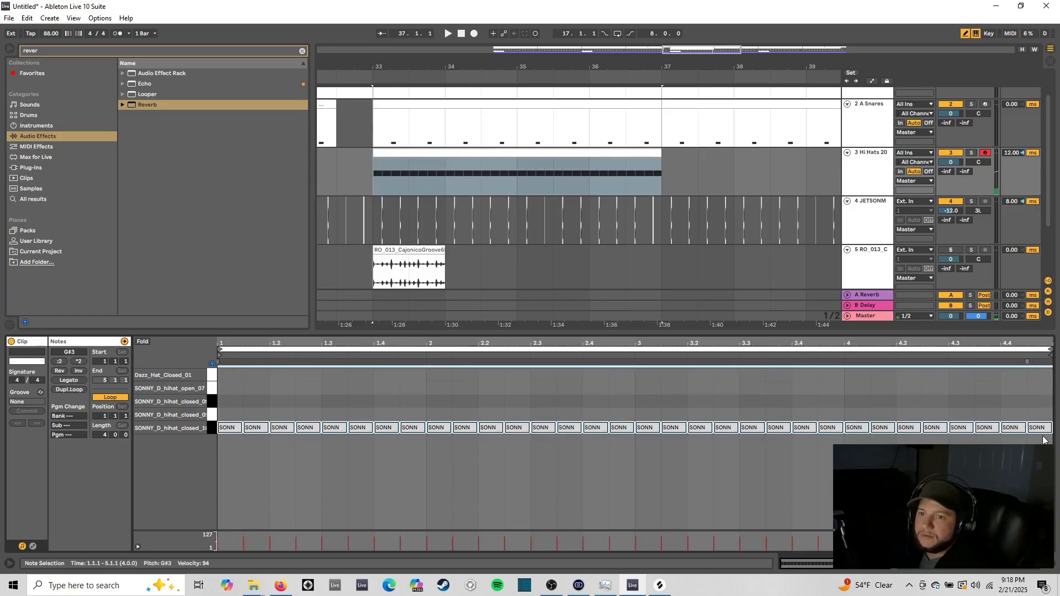
Step: Play the eighth-note hats from 33.1.1, plus the transition leading into them from 29.1.1
key(space)
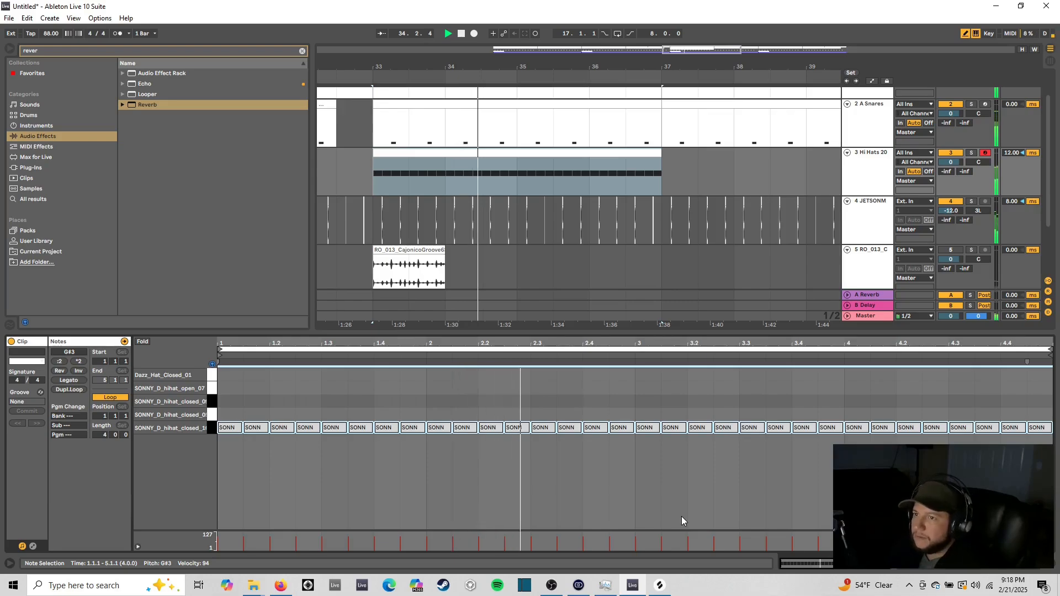
key(minus)
key(minus)
key(minus)
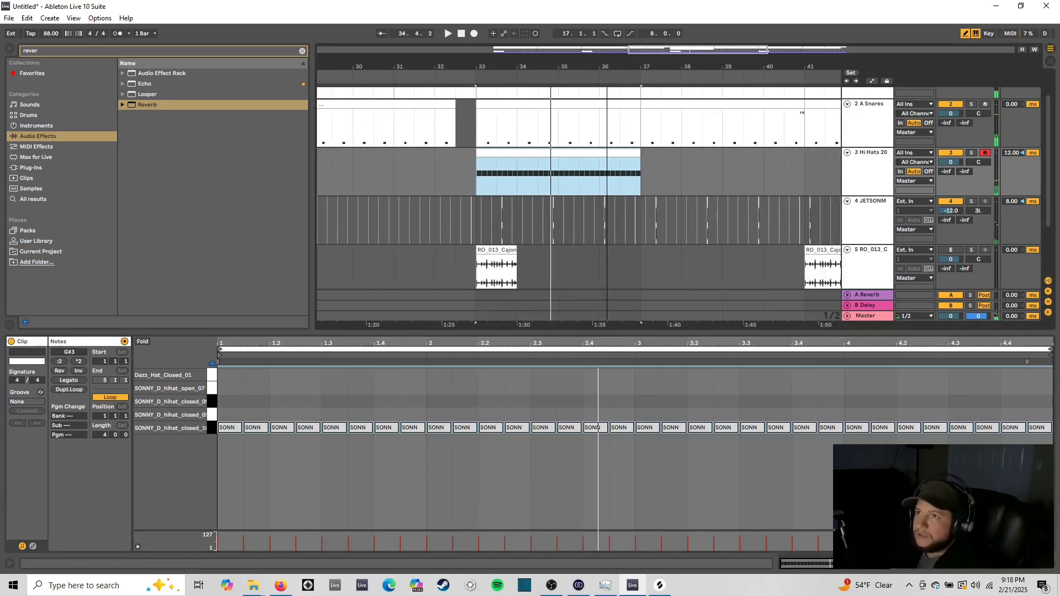
key(minus)
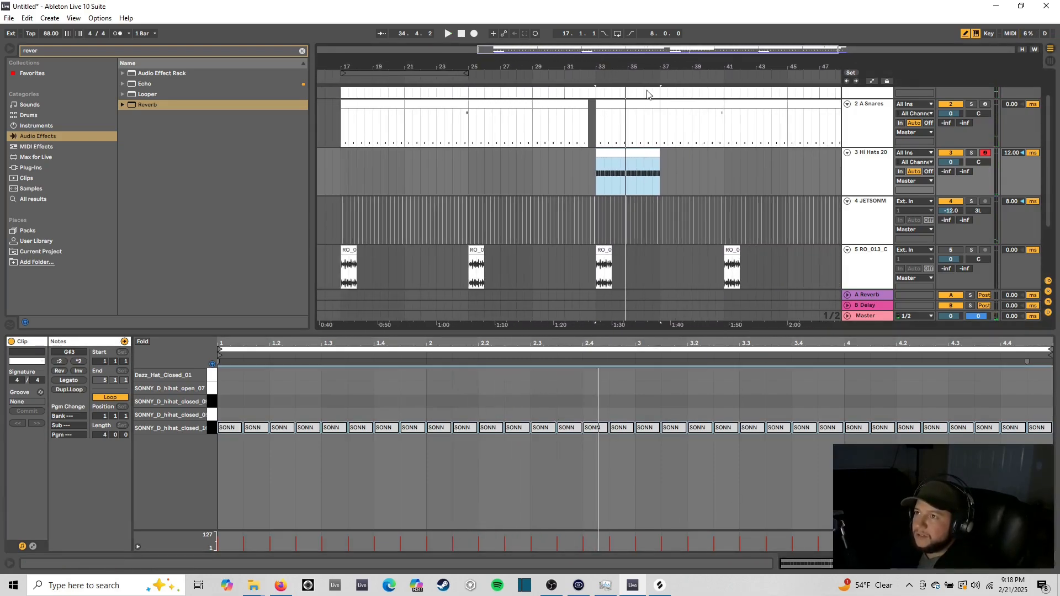
click(532, 171)
key(space)
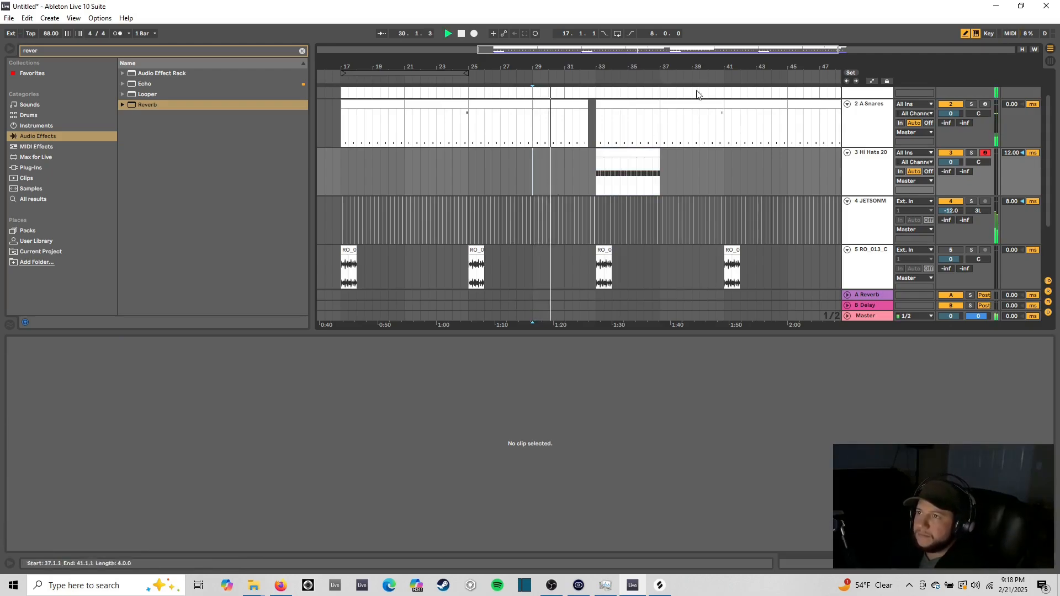
drag(703, 50, 663, 94)
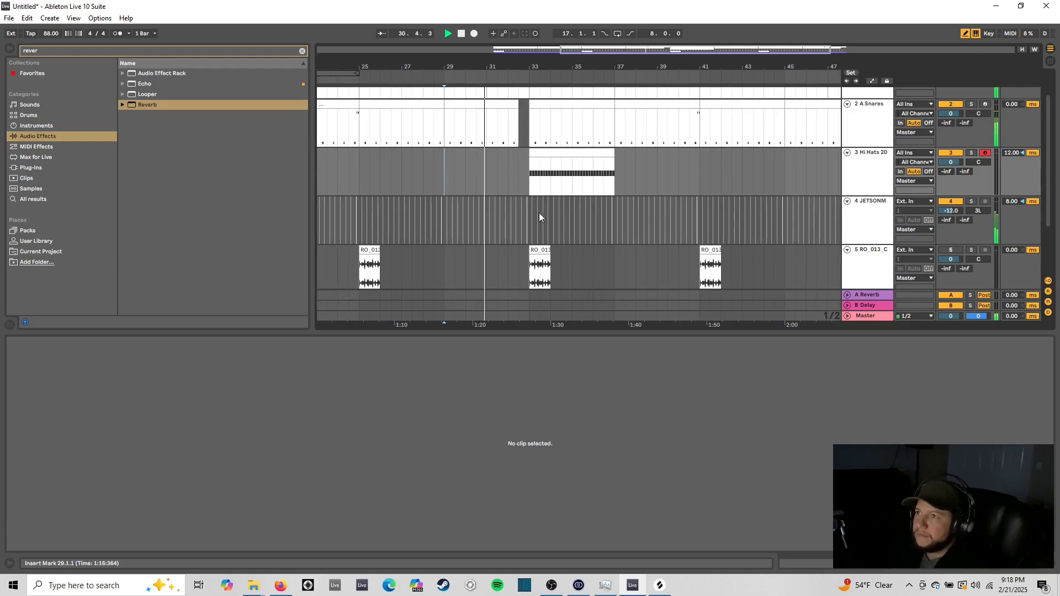
Step: Replay the start of the eighth-note hi-hat clip from 33.1.1
click(530, 177)
key(space)
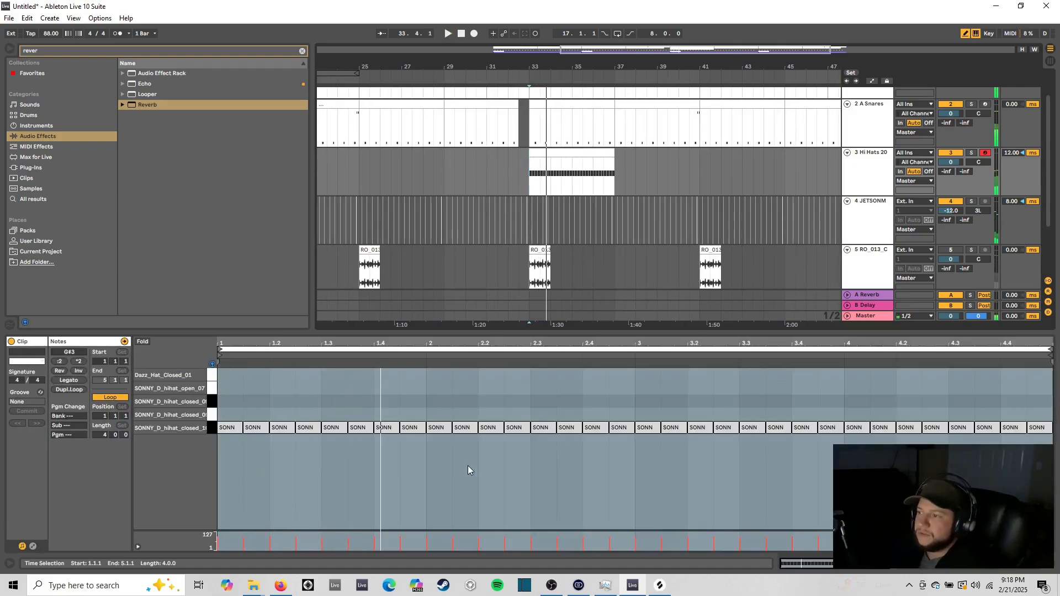
key(space)
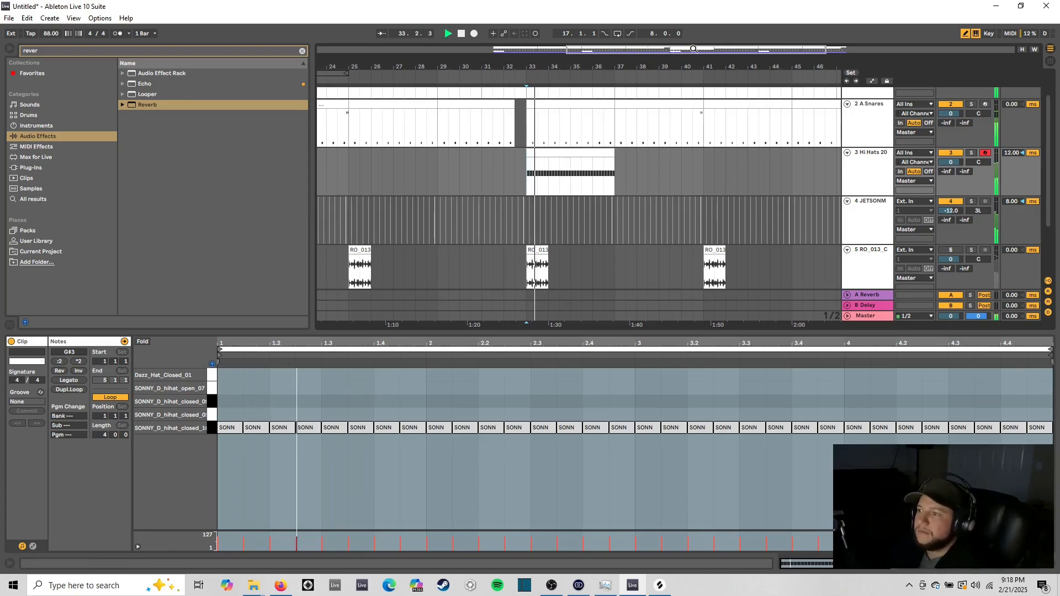
click(446, 521)
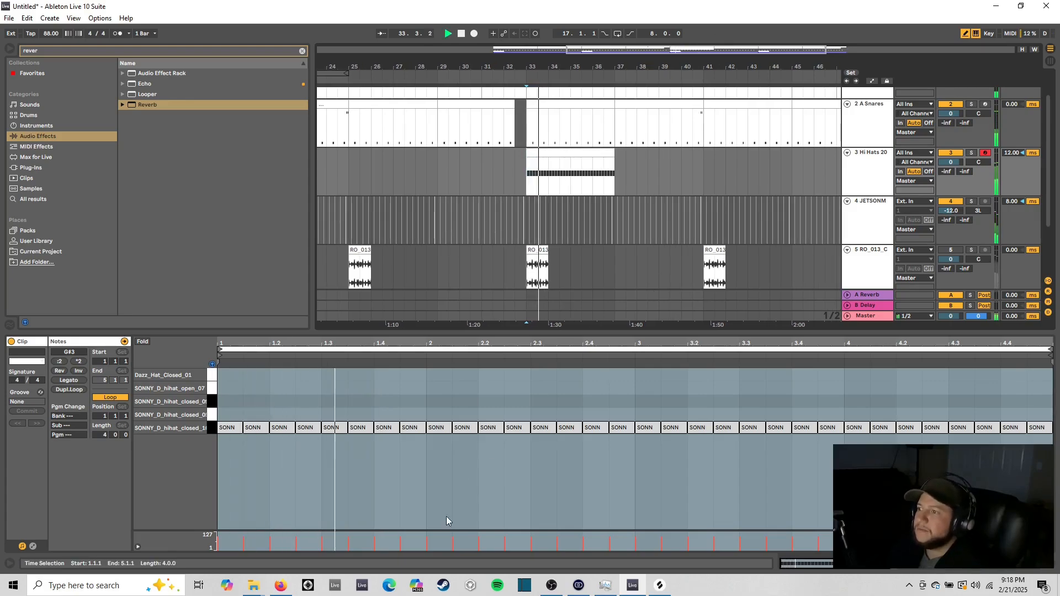
key(space)
Step: Set the note grid to 1/16, add an extra G#3 closed-hat hit at 1.4.4 in the clip, and play it back
right_click(461, 464)
click(536, 423)
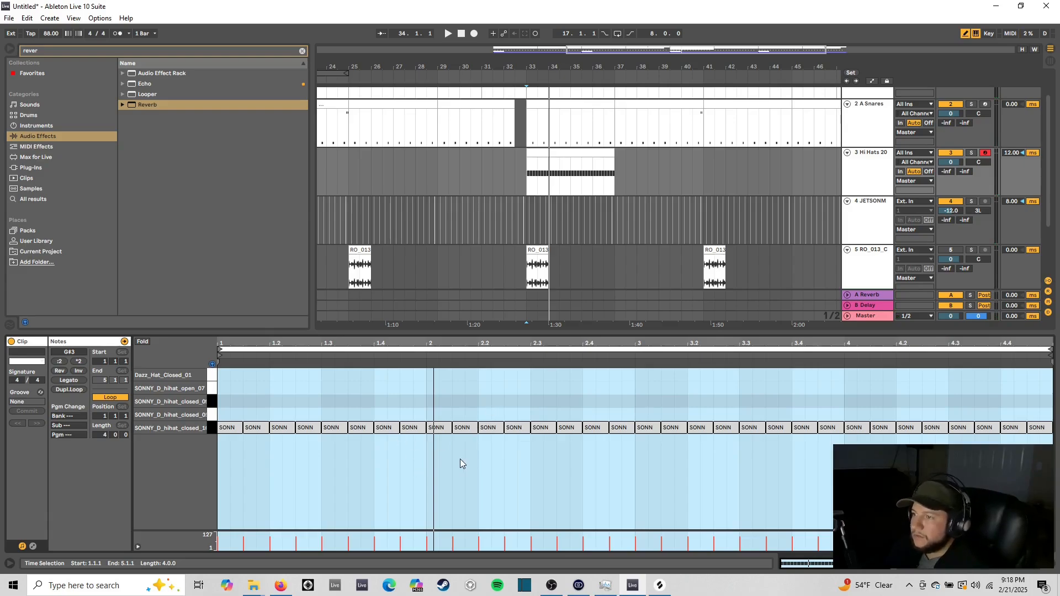
key(space)
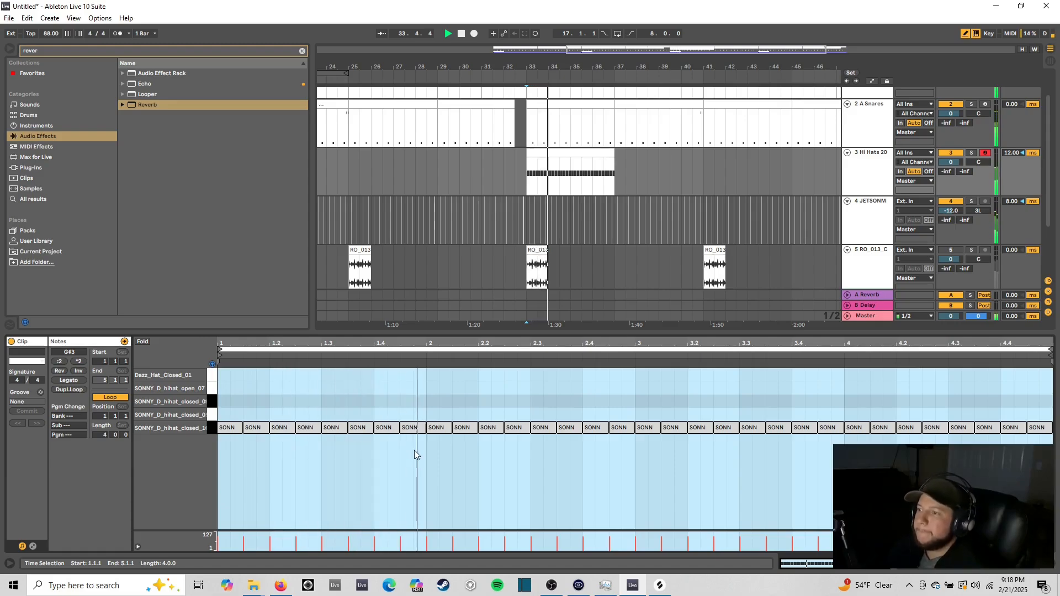
key(space)
drag(422, 427, 417, 426)
key(space)
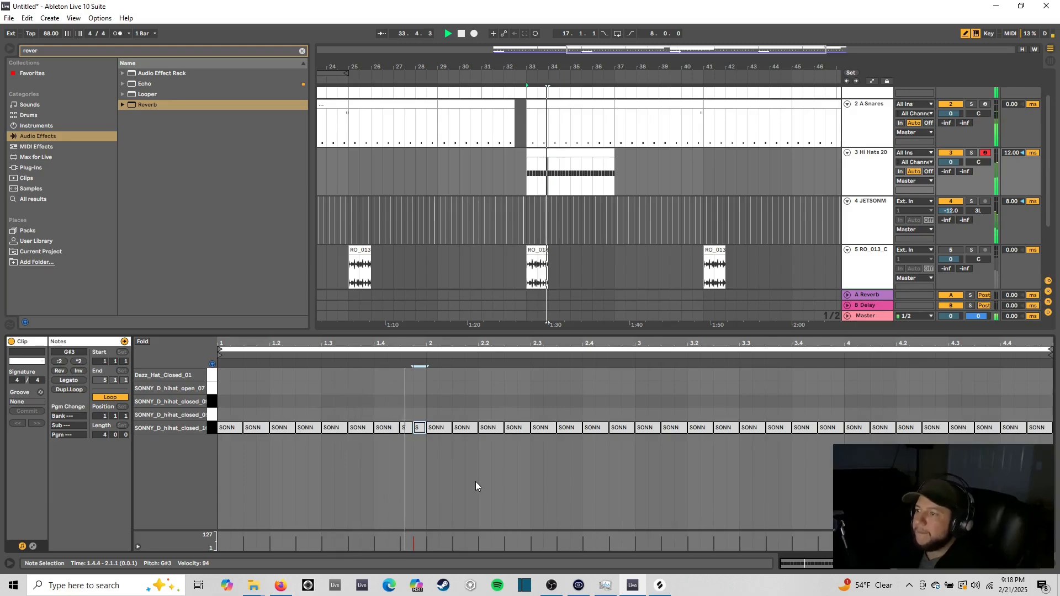
Step: Set the note grid to 1/32, draw a G#3 closed-hat roll from 2.4.3 to 3.1.1, and play it back, returning the grid to 1/16
right_click(596, 456)
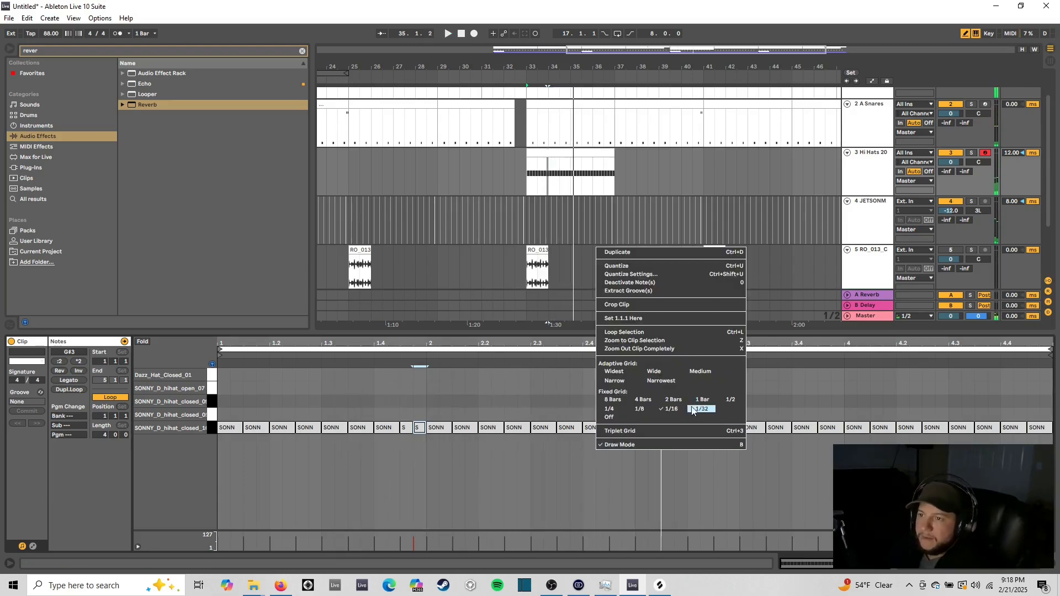
click(693, 430)
click(615, 424)
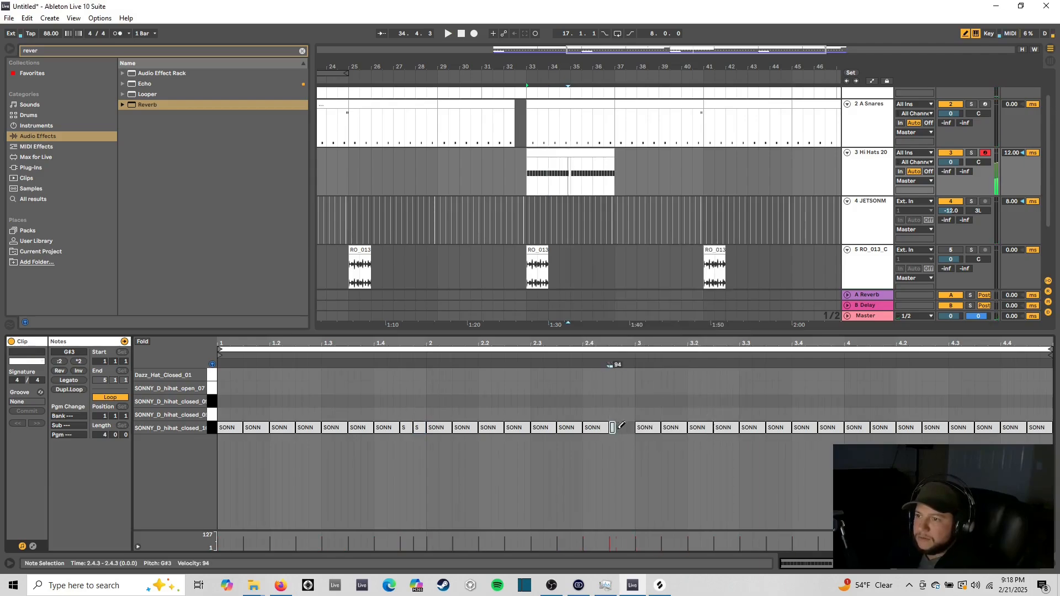
key(space)
right_click(549, 468)
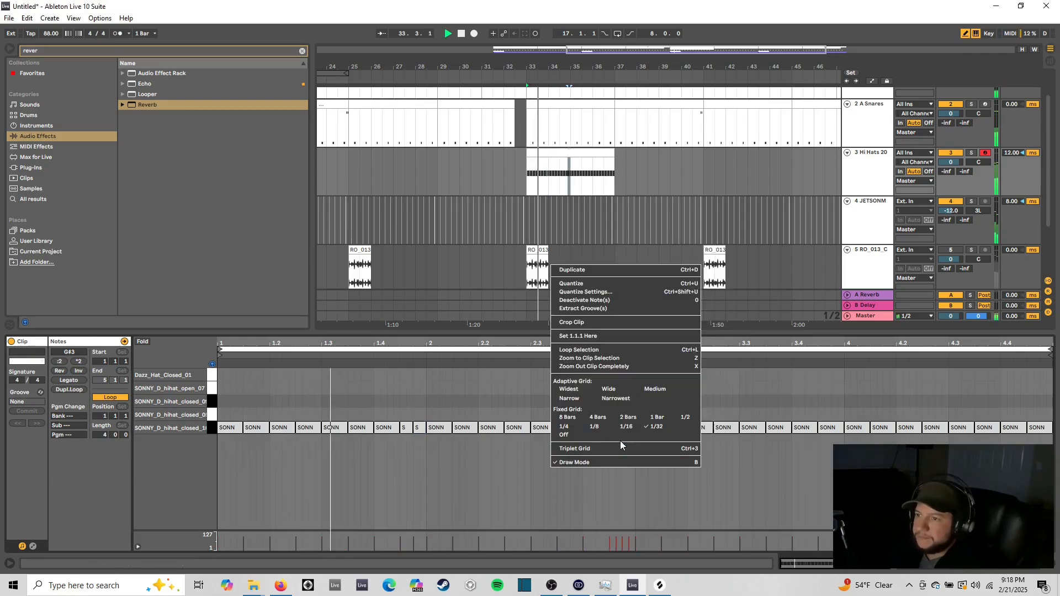
click(635, 429)
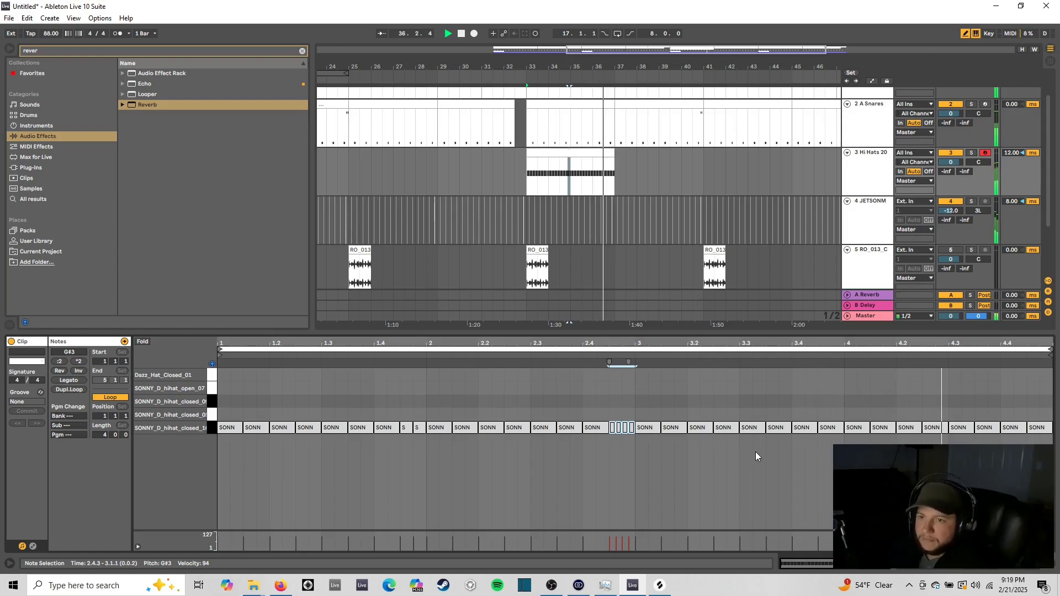
key(space)
Step: Draw a 1/32 G#3 closed-hat roll from 4.3.1 to 4.4.1 in the clip and play the pattern back
right_click(790, 461)
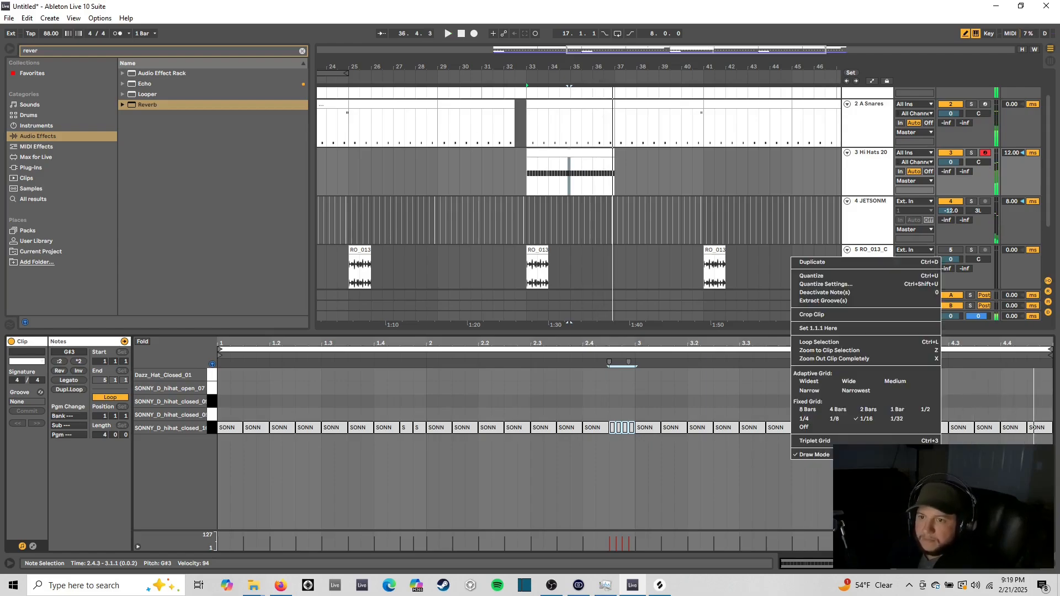
click(897, 423)
click(958, 426)
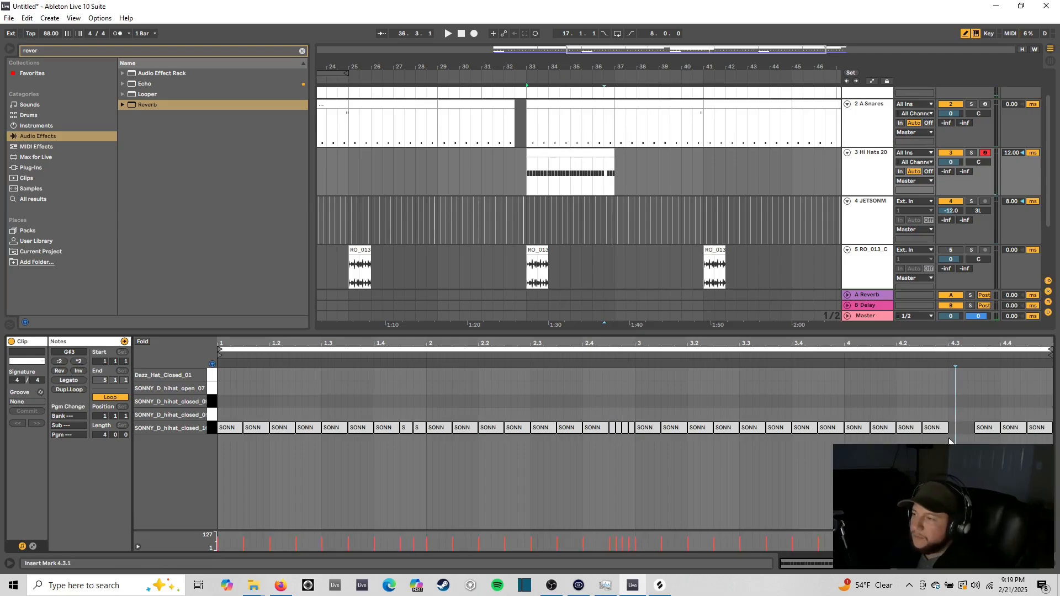
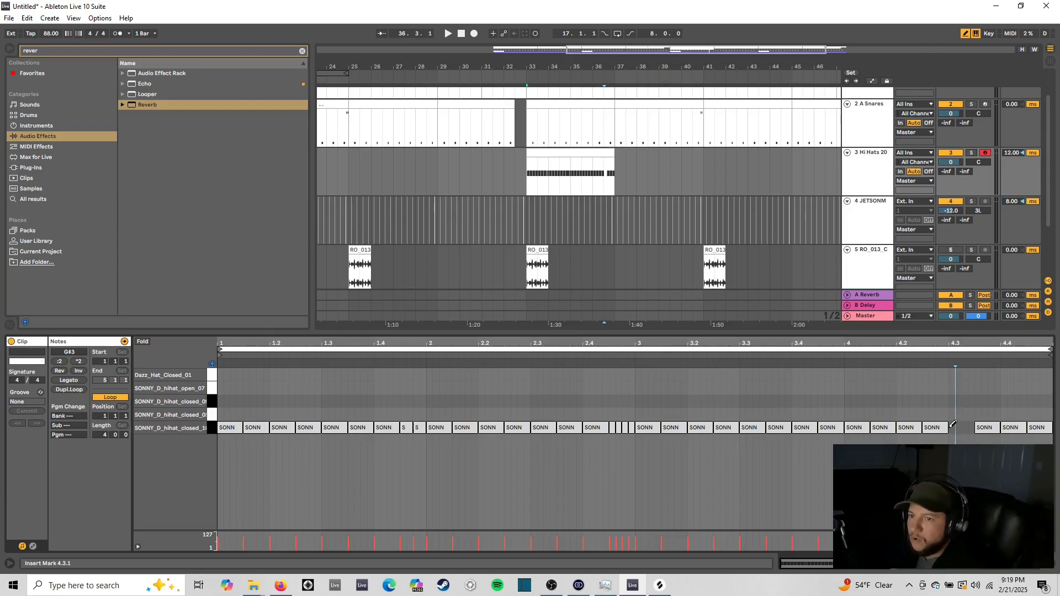
click(952, 426)
drag(961, 422, 996, 425)
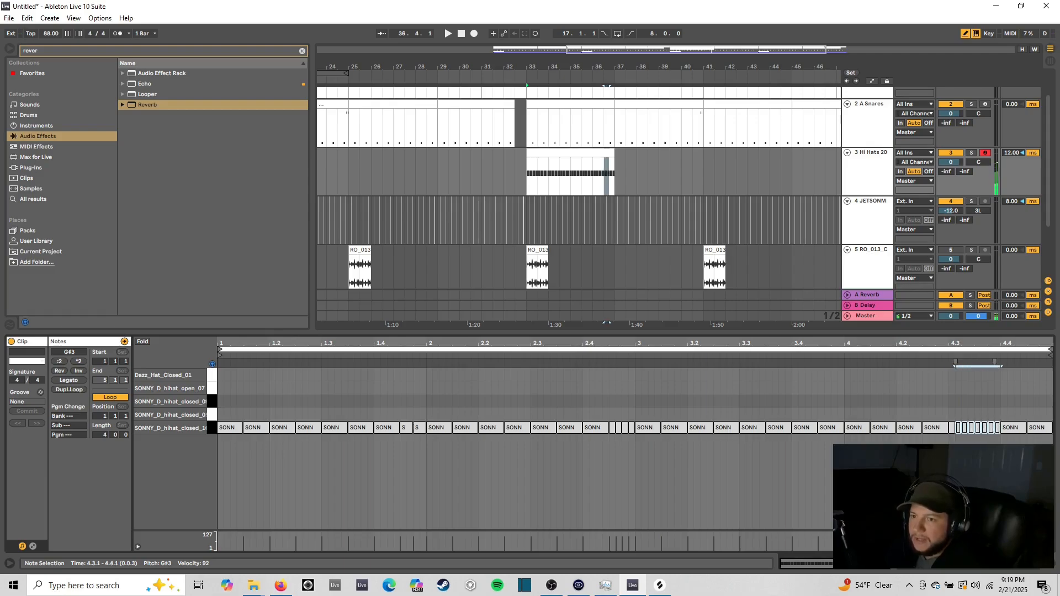
key(space)
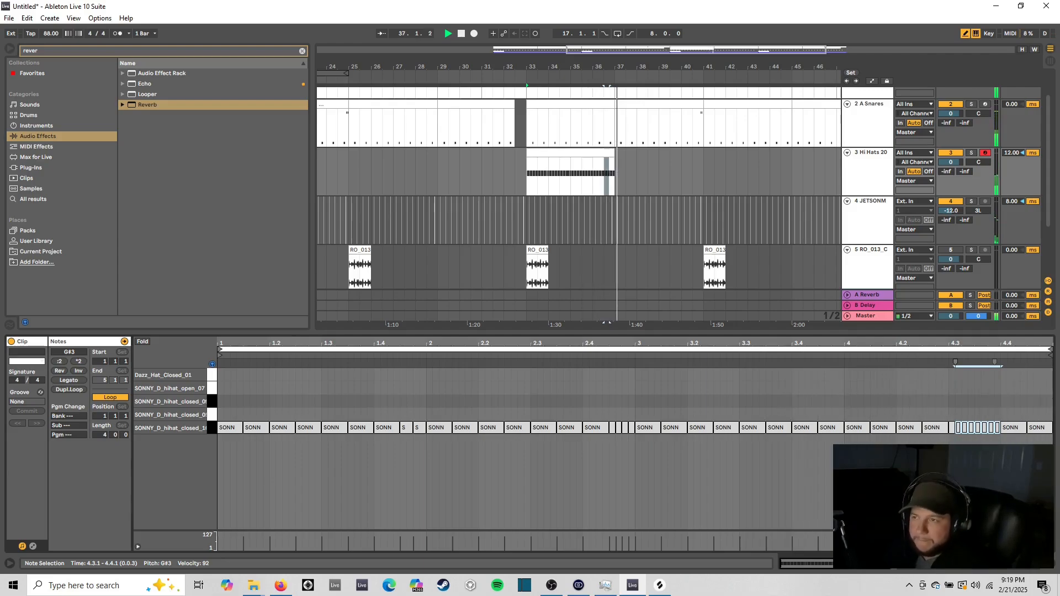
Step: Remove the extra G#3 hit at 1.4.4, add one at 2.3.2 on a 1/16 grid, and play the clip
click(420, 428)
key(space)
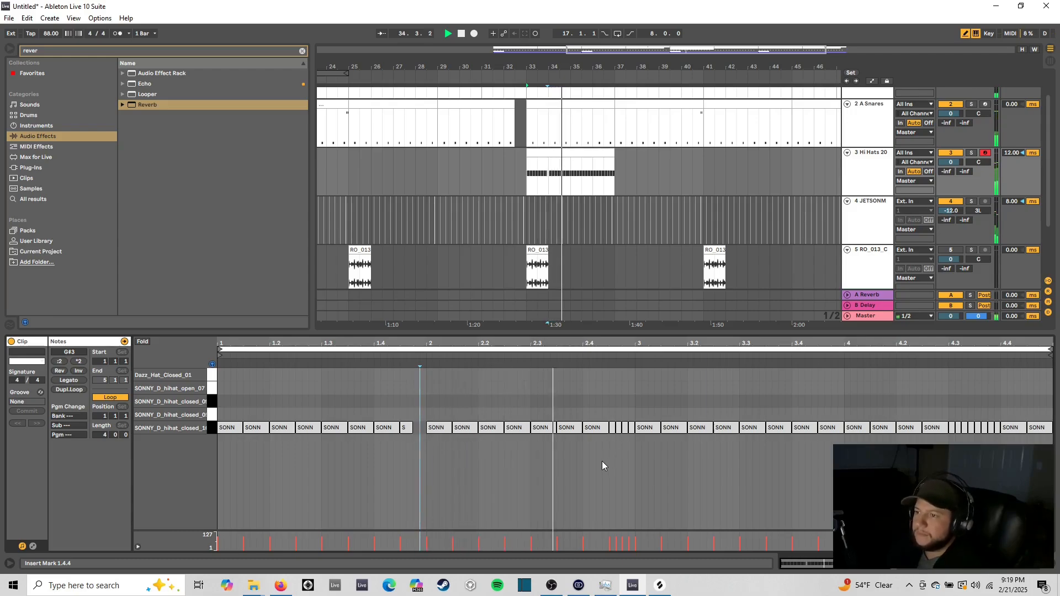
right_click(529, 450)
click(540, 417)
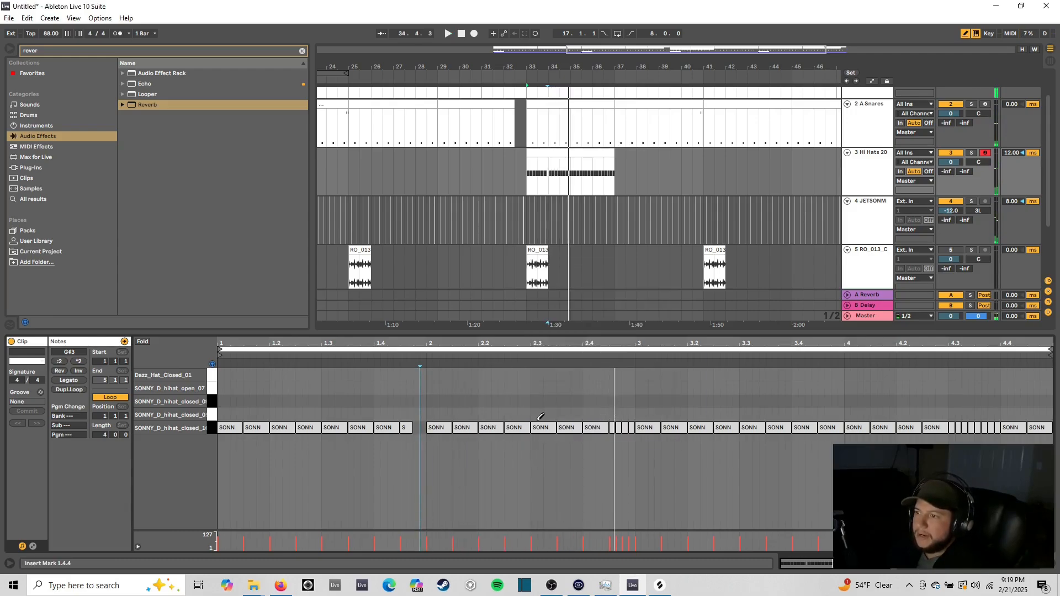
click(550, 427)
key(space)
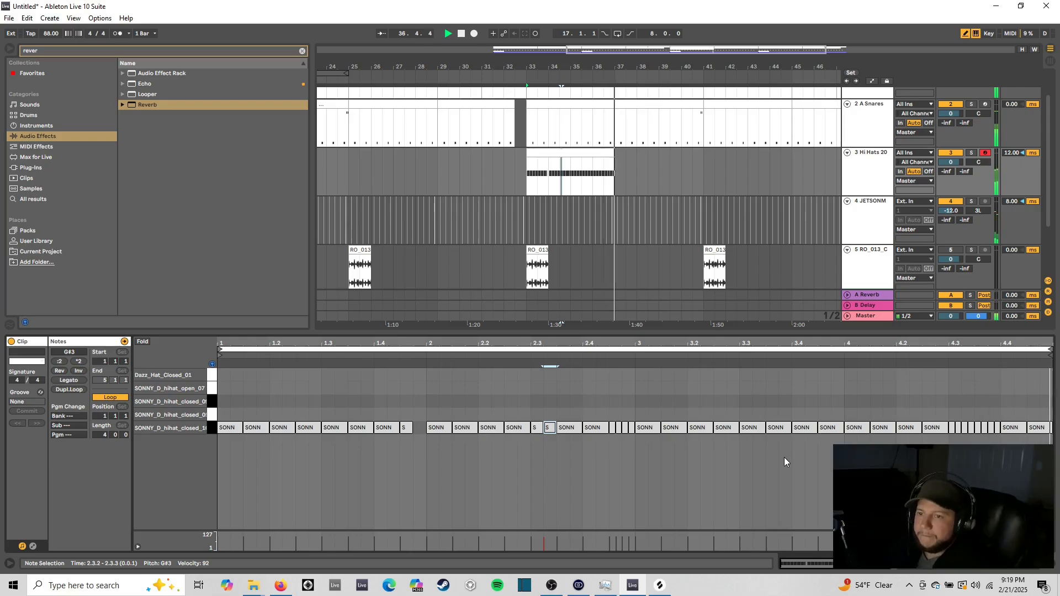
Step: Replace the hats on beat 4.1 with three 1/8-triplet G#3 closed-hat hits up to 4.2.1 and play the pattern back
key(space)
right_click(844, 428)
click(894, 436)
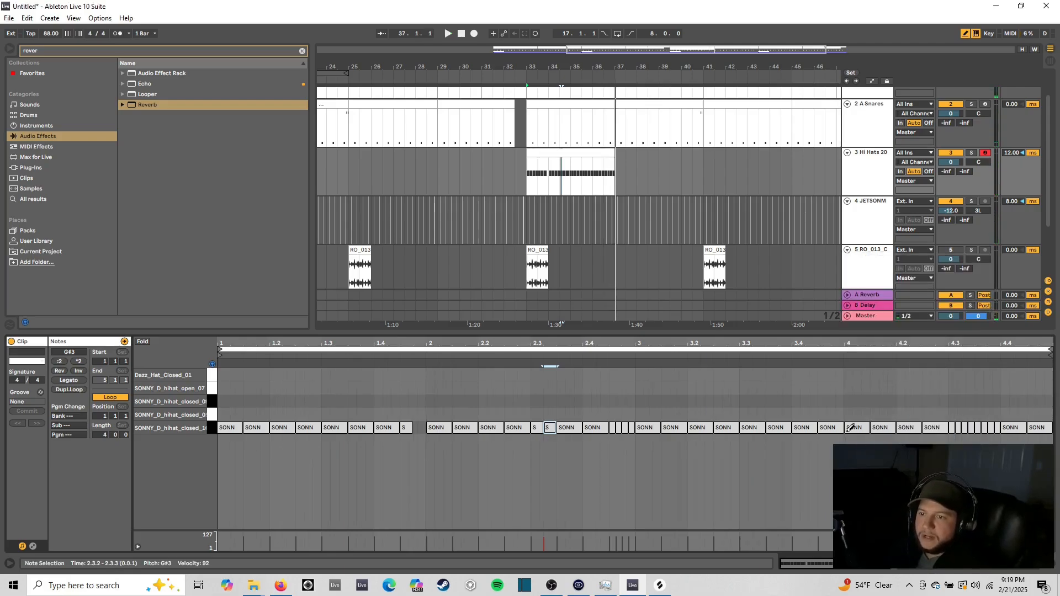
right_click(855, 427)
click(898, 407)
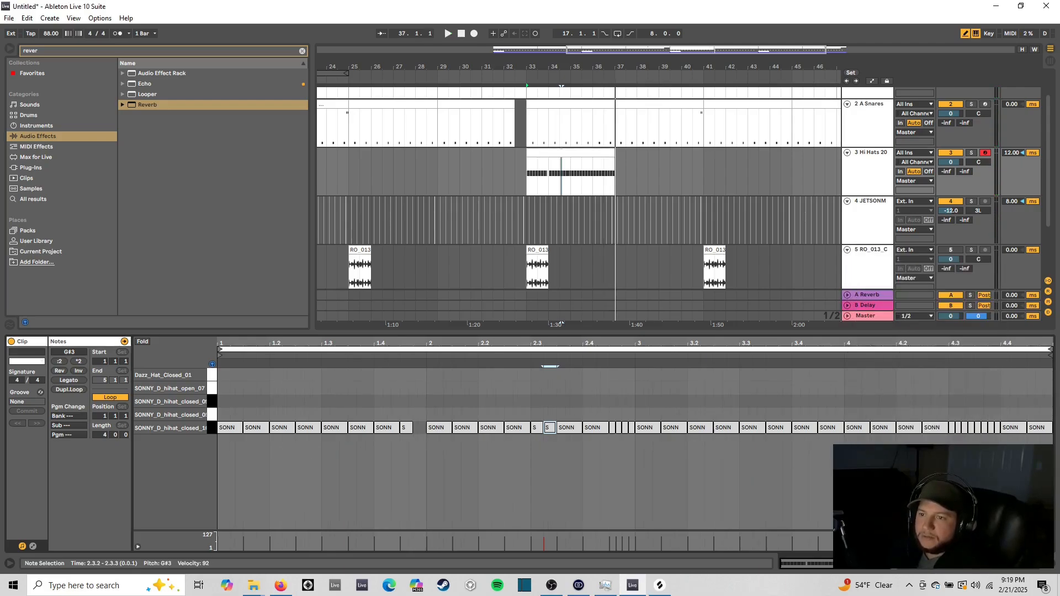
click(855, 427)
drag(846, 427, 890, 427)
key(space)
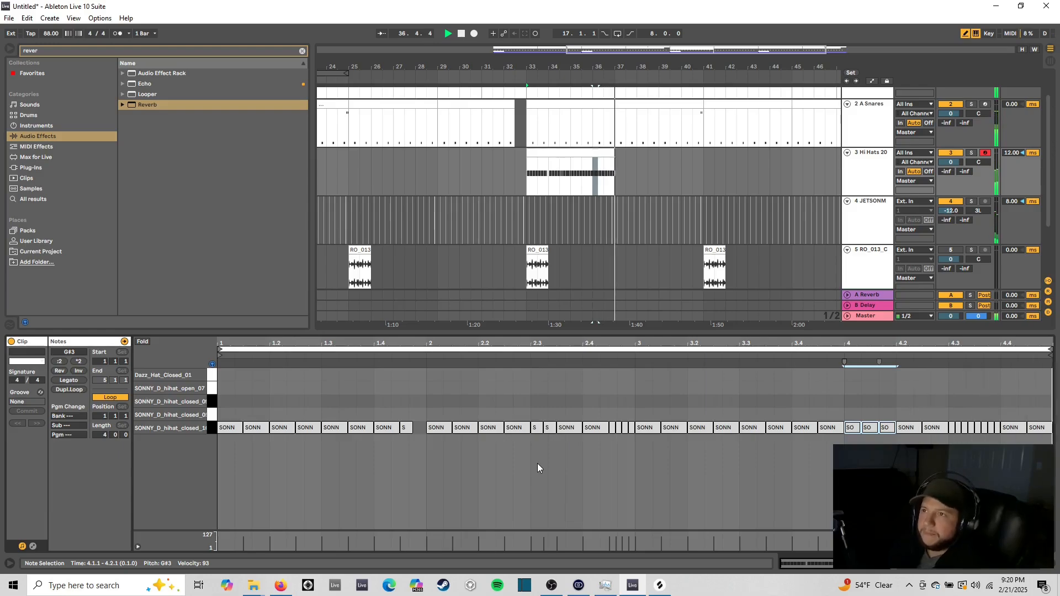
Step: Duplicate the four-bar hi-hat clip so the copy spans 37.1.1 to 41.1.1, and open the copy's notes
click(586, 155)
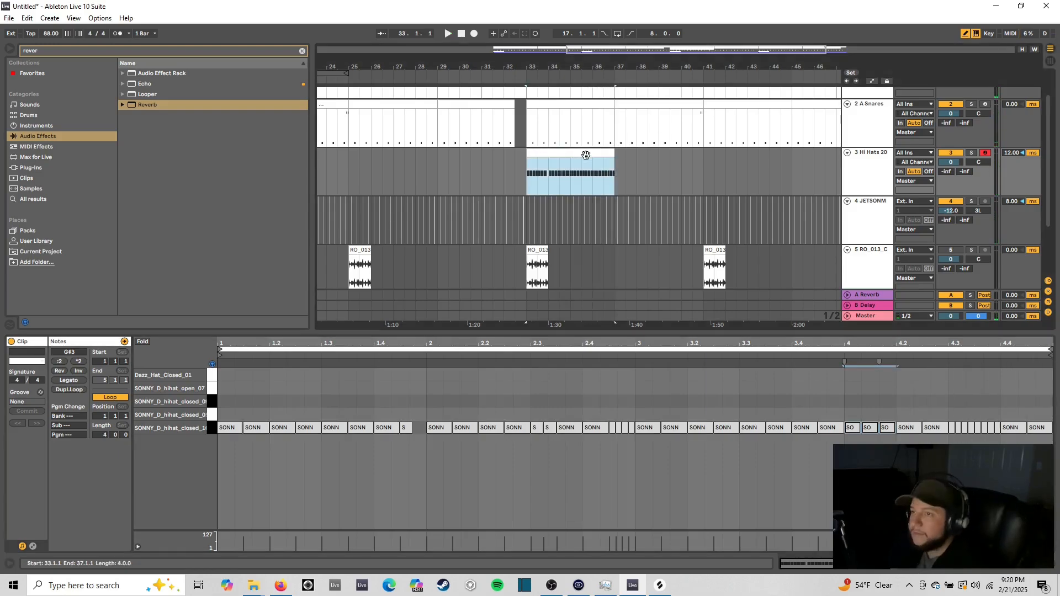
key(ctrl+d)
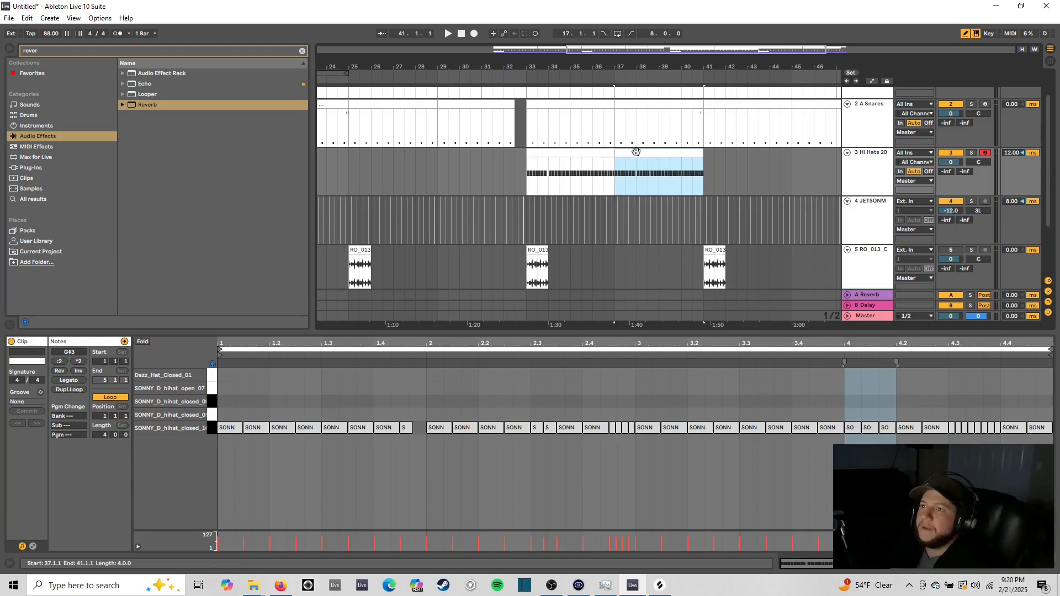
double_click(644, 175)
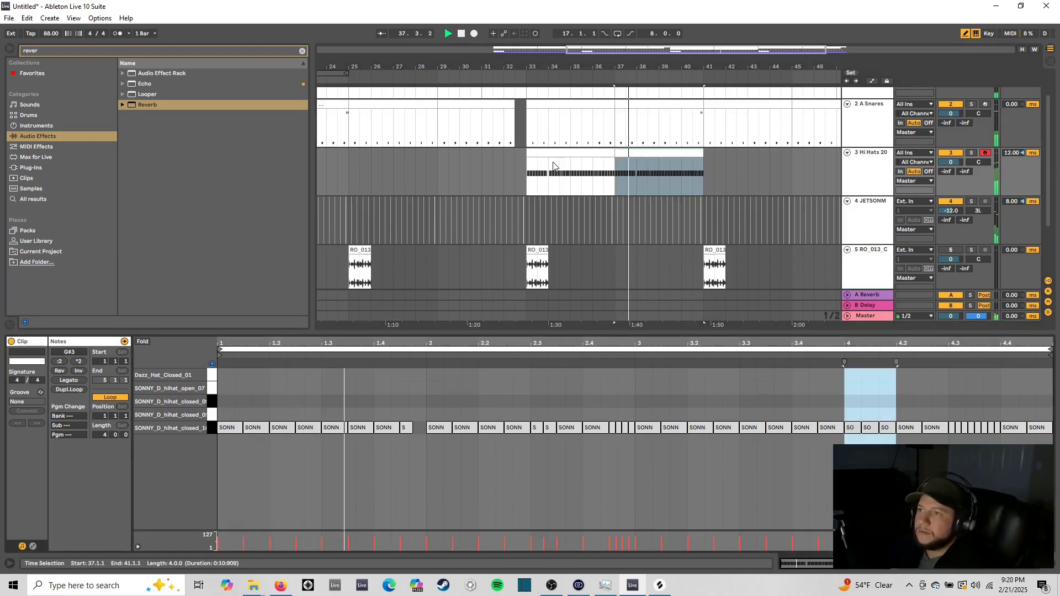
Step: Play both hi-hat clips from 33.1.1, and replay the duplicate from 37.1.1
click(527, 168)
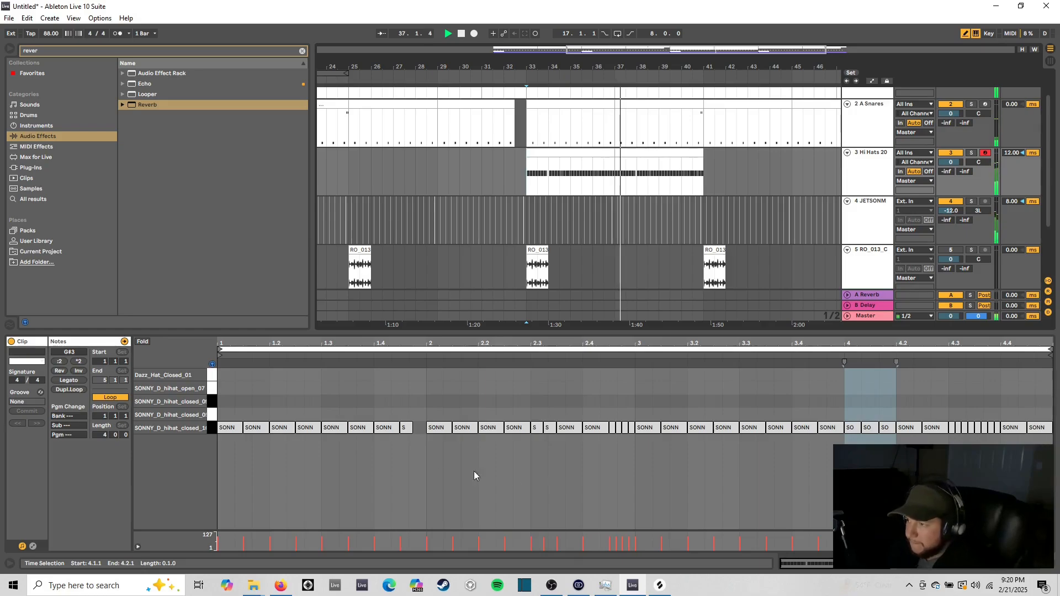
drag(702, 171, 614, 171)
key(space)
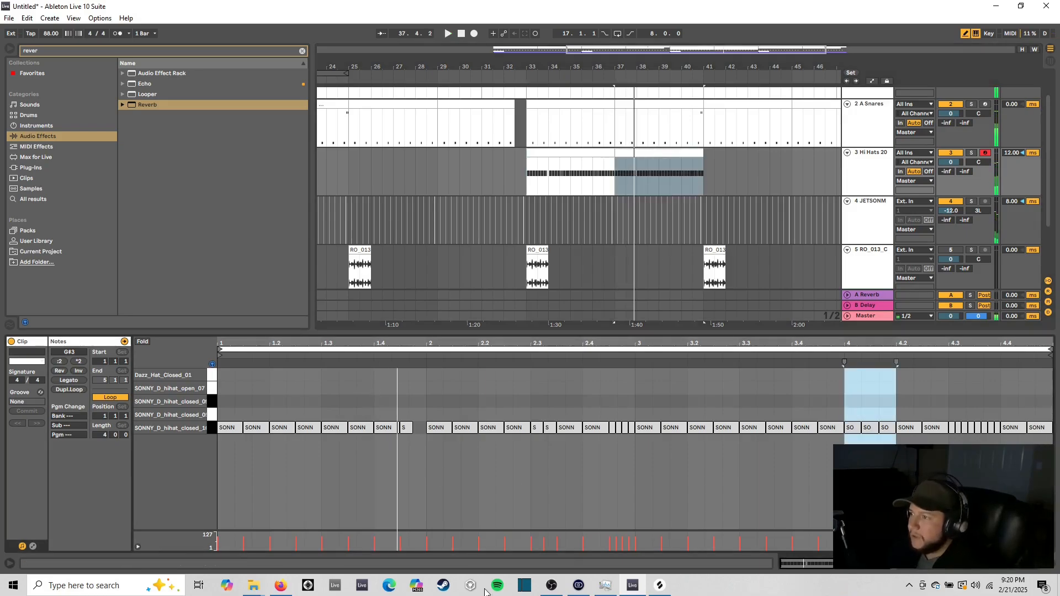
key(space)
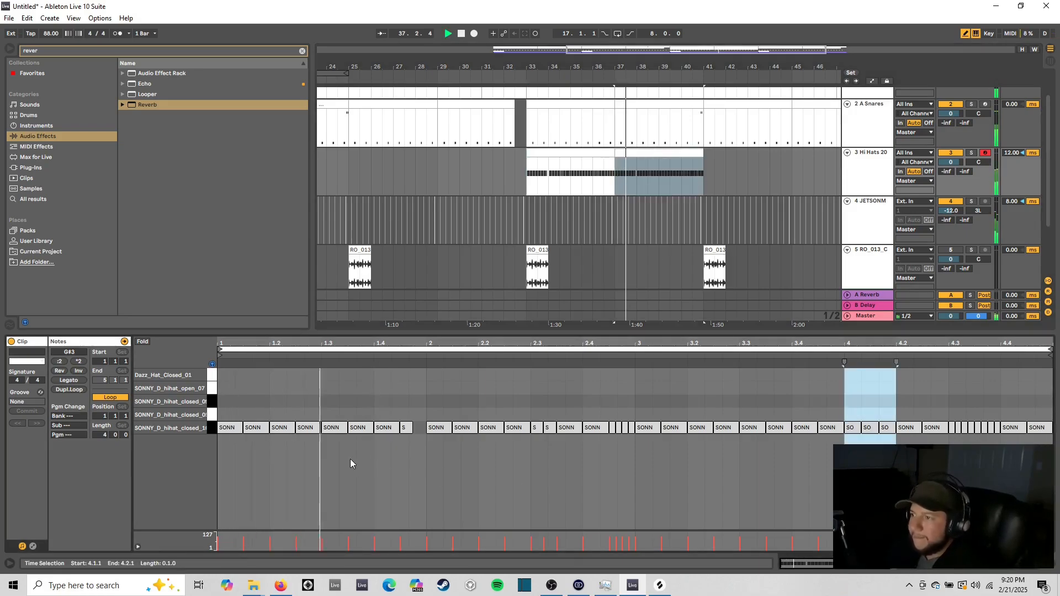
Step: In the duplicated hi-hat clip, turn off the triplet grid, draw a 1/32 G#3 roll from 1.3.1 to 1.3.3, and play it
right_click(336, 462)
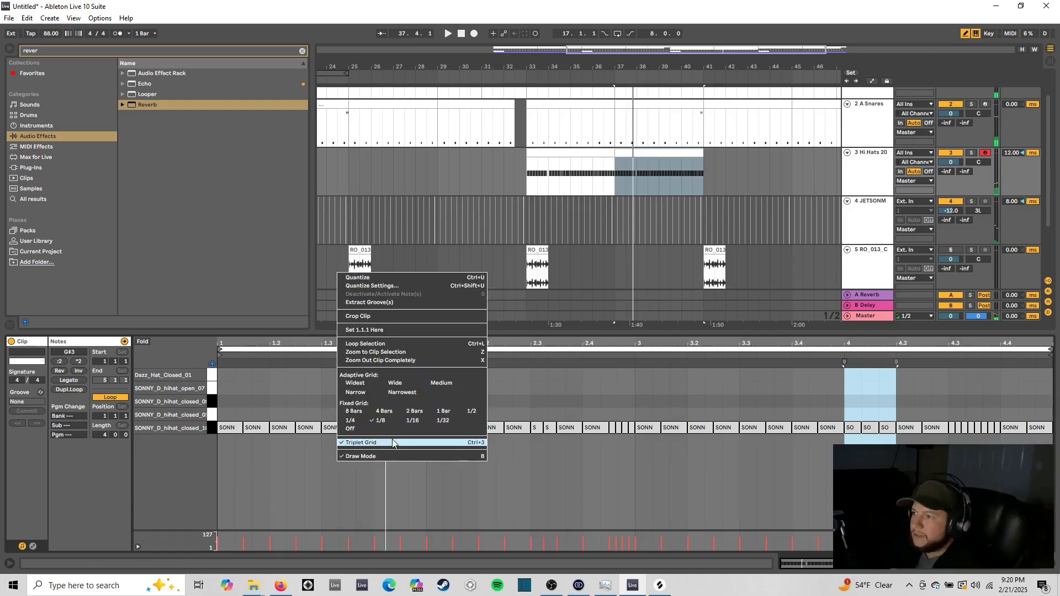
click(352, 444)
right_click(326, 453)
click(330, 425)
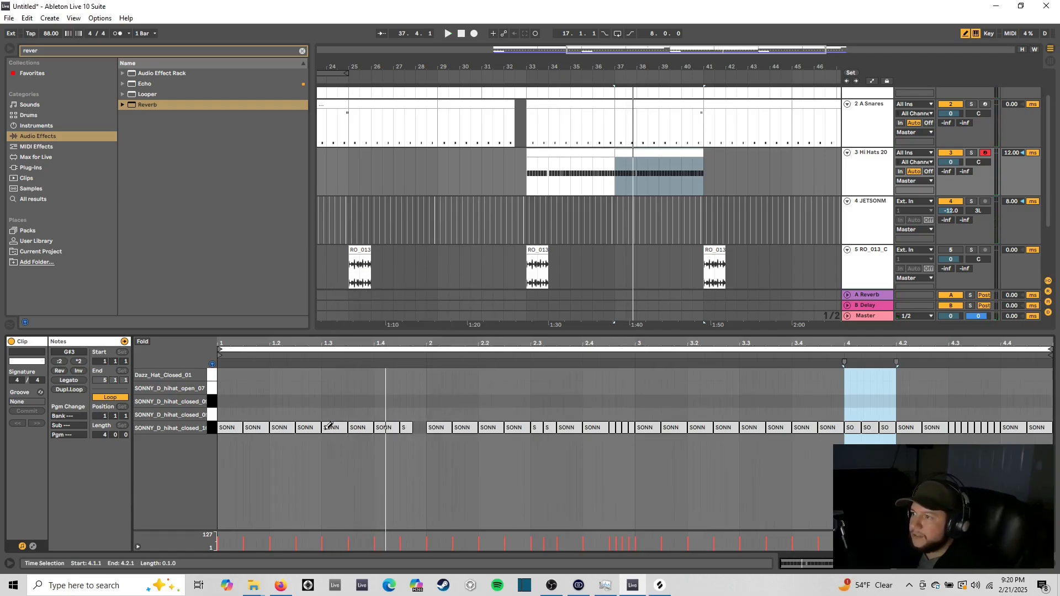
drag(329, 425, 345, 426)
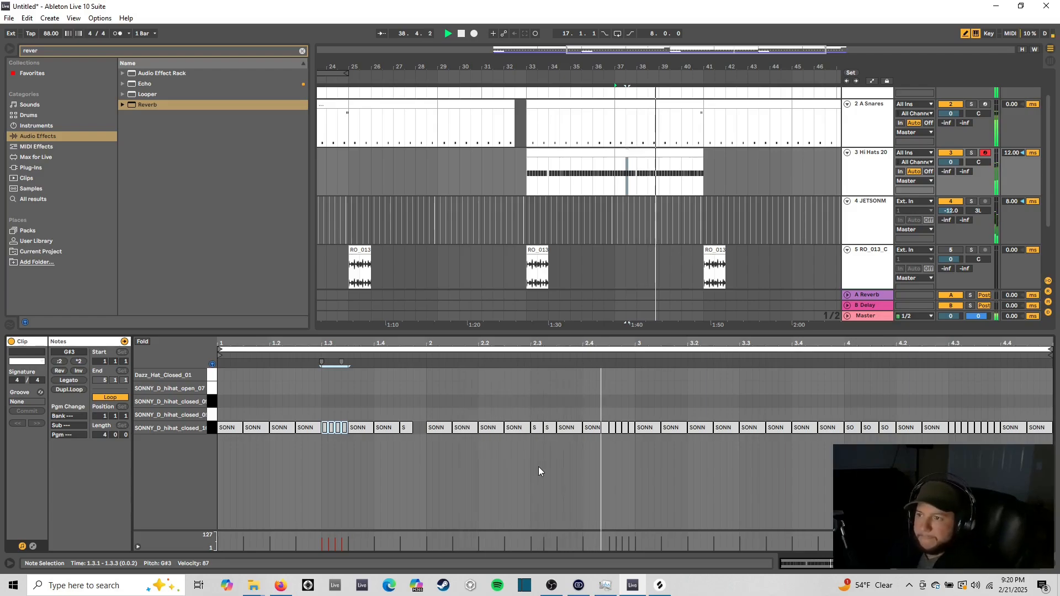
key(space)
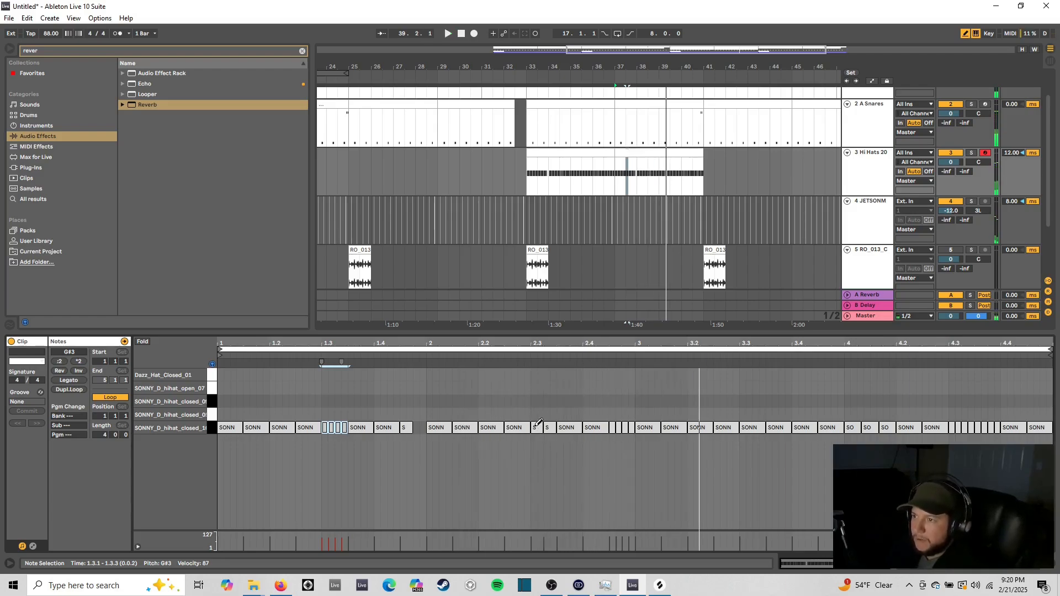
Step: Replace the two sixteenth hits at 2.3.1 with a 1/32 G#3 roll up to 2.3.3 and play it back
drag(532, 428, 552, 426)
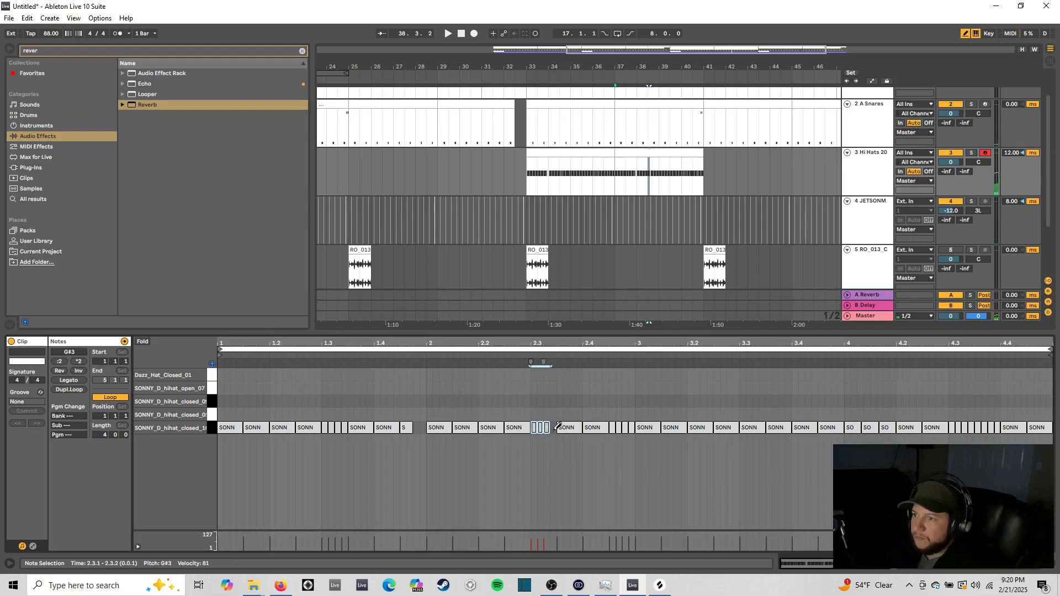
click(554, 427)
key(space)
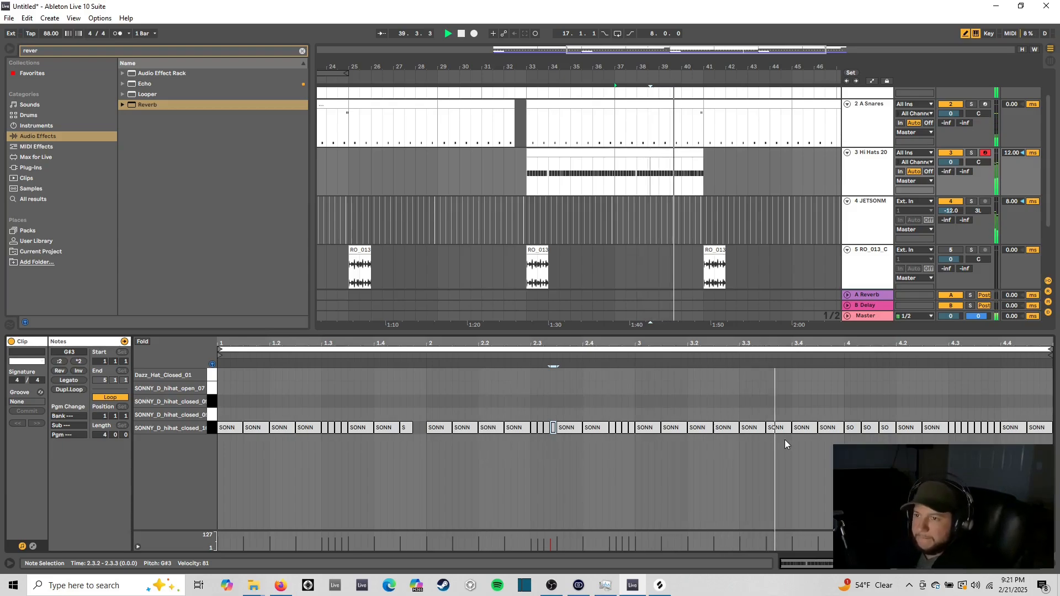
Step: Set the note grid to 1/16 and add an extra G#3 closed-hat hit at 3.3.2 in the duplicated clip
right_click(753, 444)
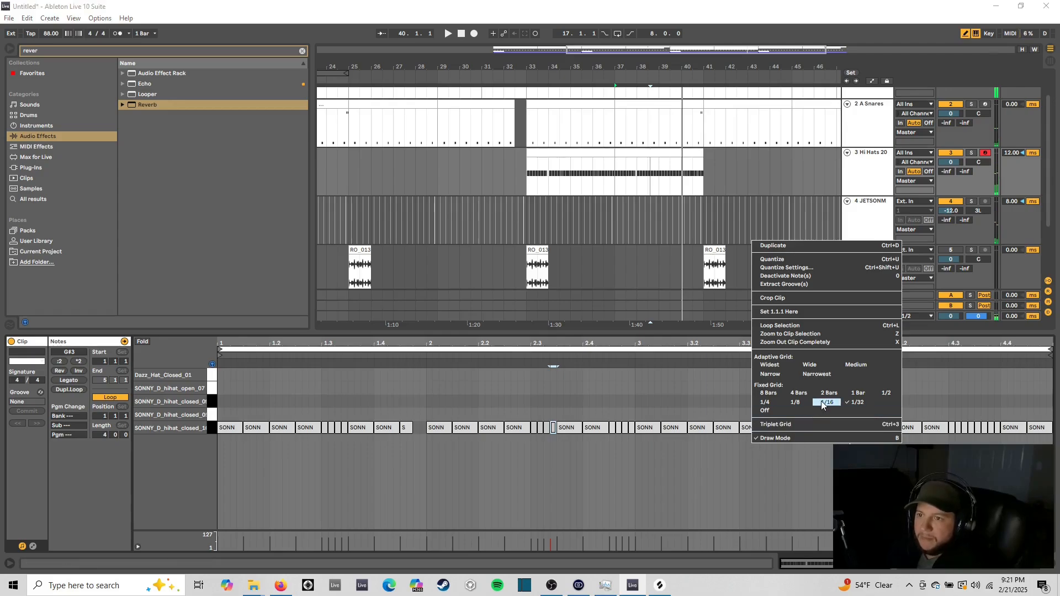
click(822, 402)
click(759, 428)
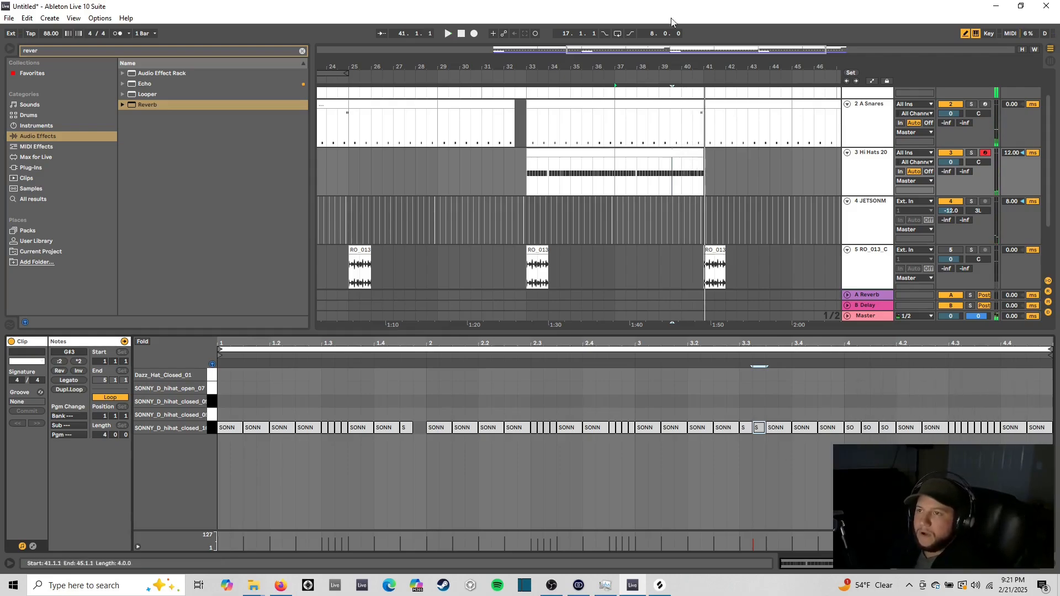
Step: Set the arrangement grid to 1/8 and shorten the duplicated hi-hat clip to end at 40.4.1
drag(712, 51, 710, 152)
right_click(711, 148)
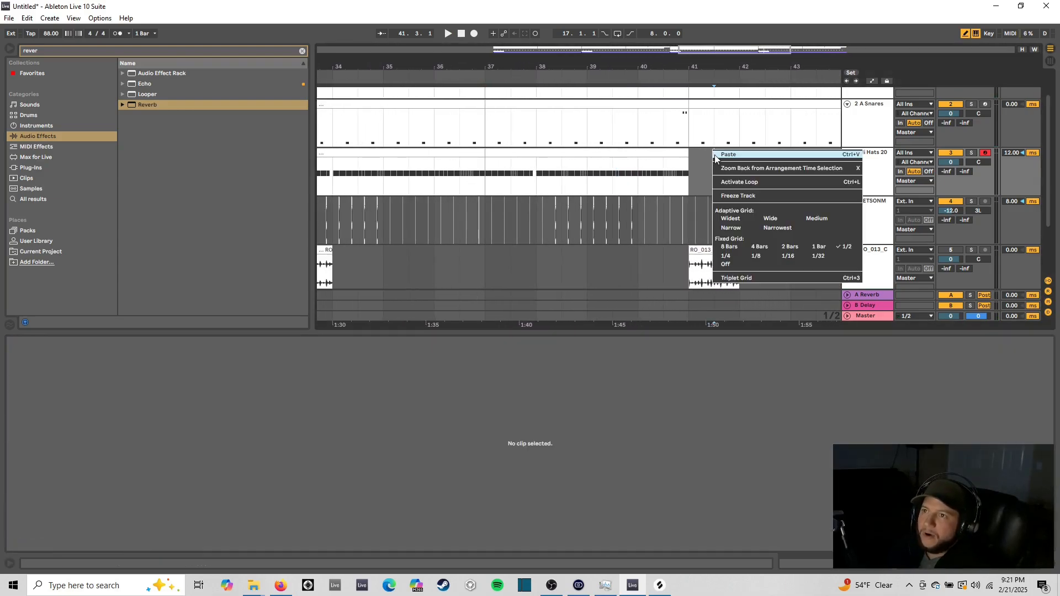
click(692, 165)
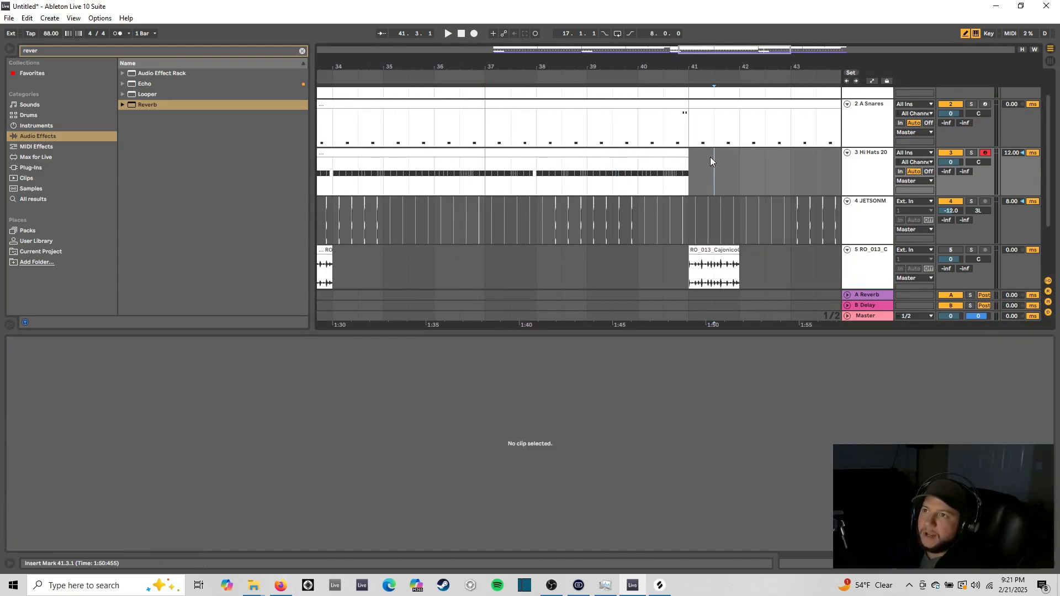
right_click(710, 162)
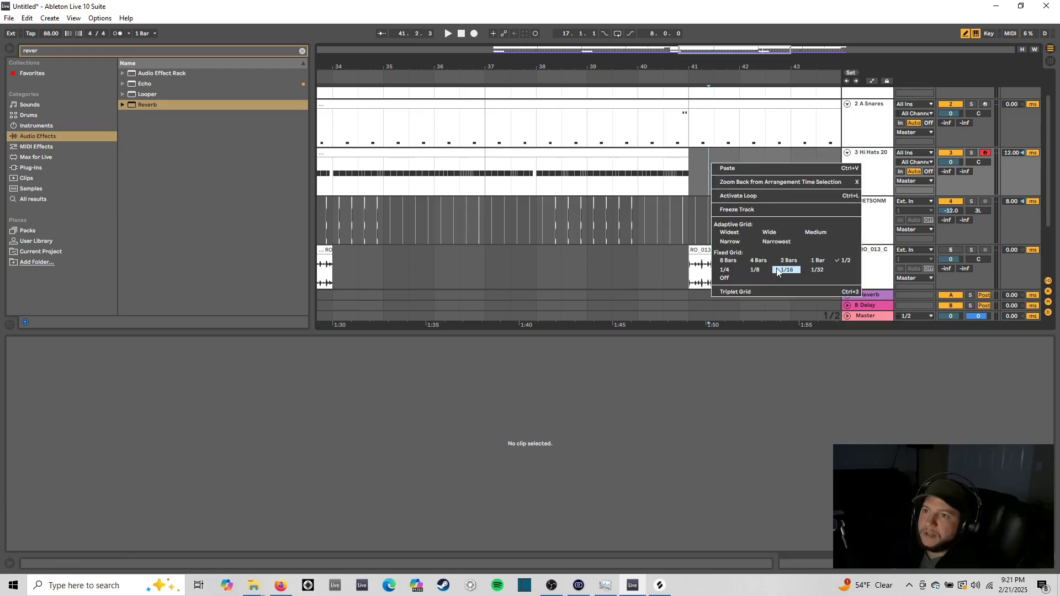
click(755, 270)
drag(685, 151, 677, 154)
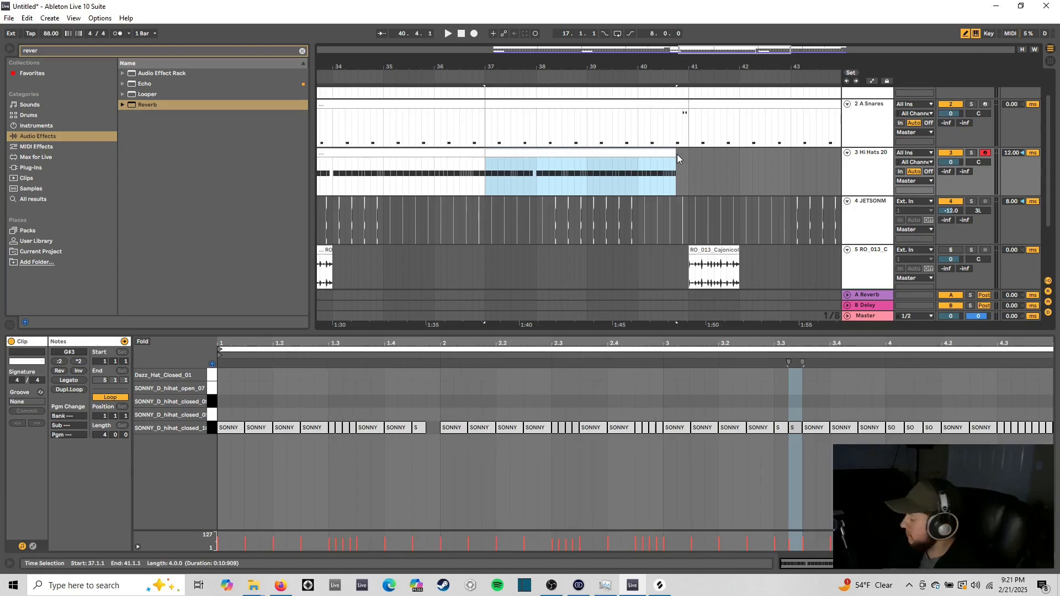
Step: Play the arrangement from 40.1.1 through the shortened end of the hi-hat clip
click(640, 173)
key(space)
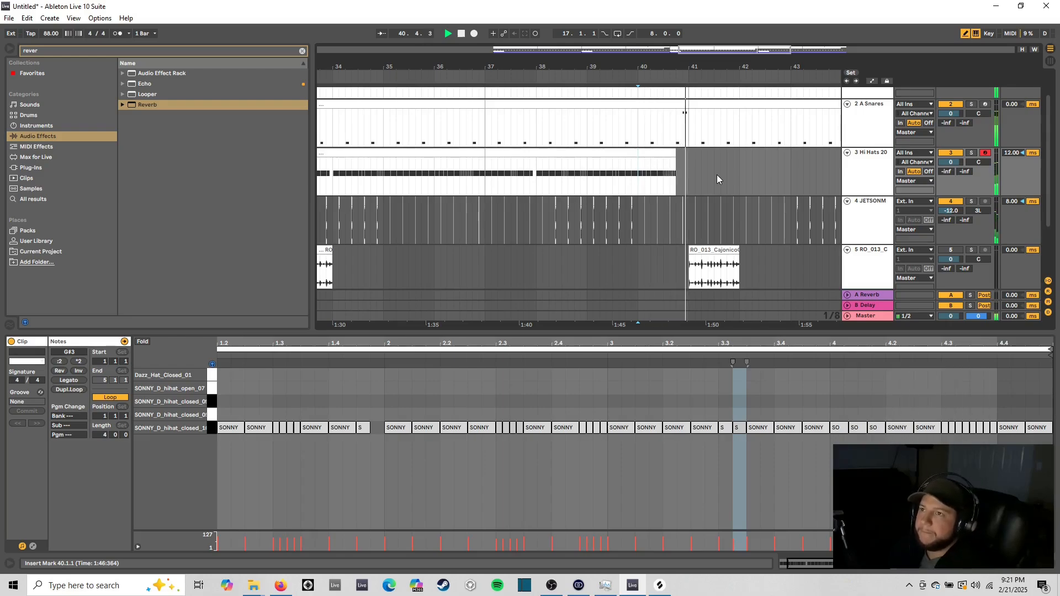
key(space)
drag(763, 51, 709, 142)
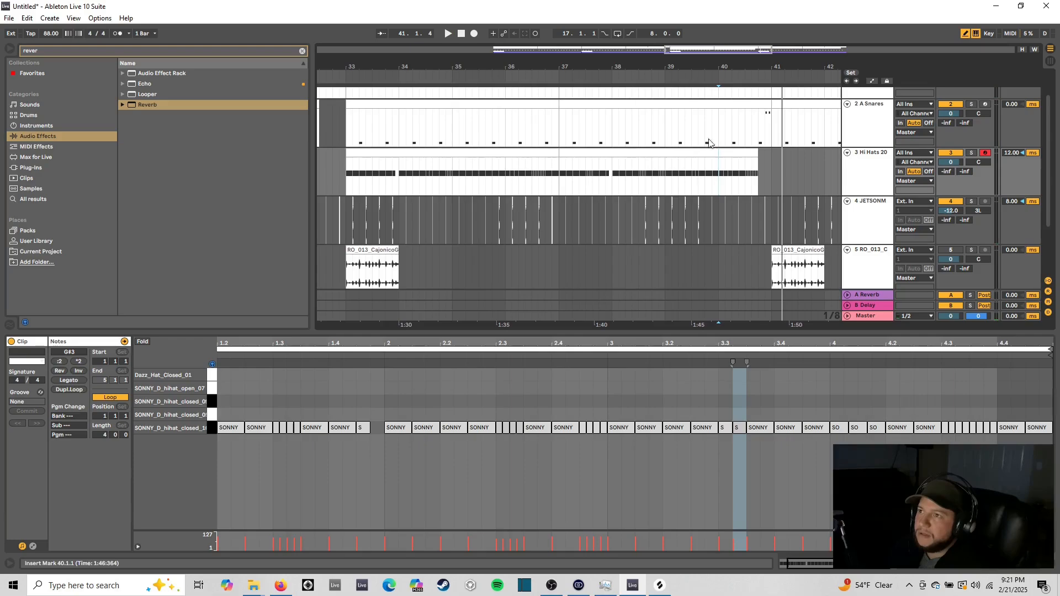
Step: Play the arrangement from 37.1.1 to check the duplicated hi-hat clip through its end at 40.4.1
click(560, 181)
shift+click(628, 153)
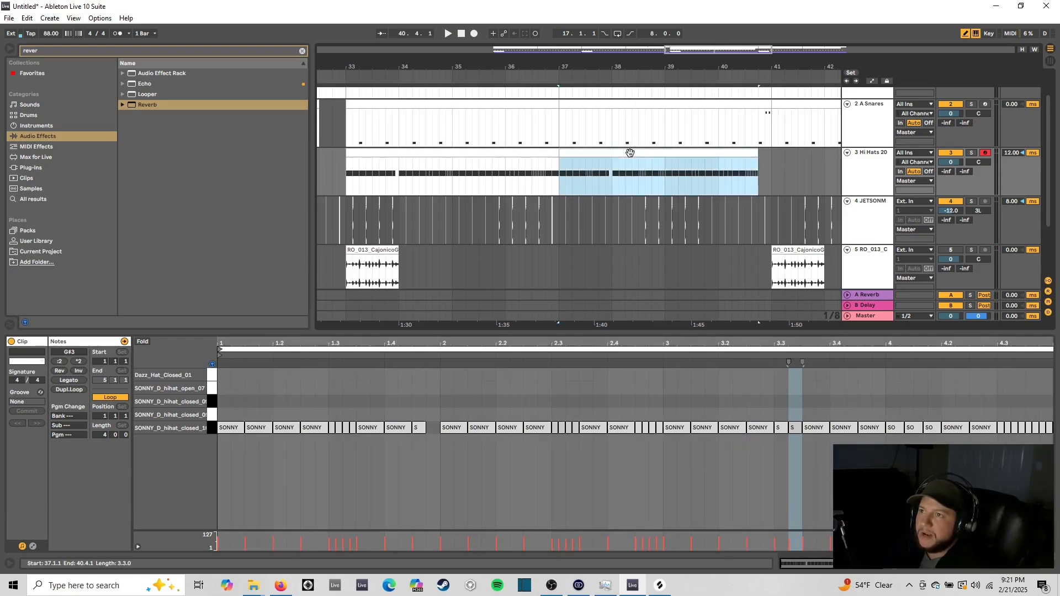
key(space)
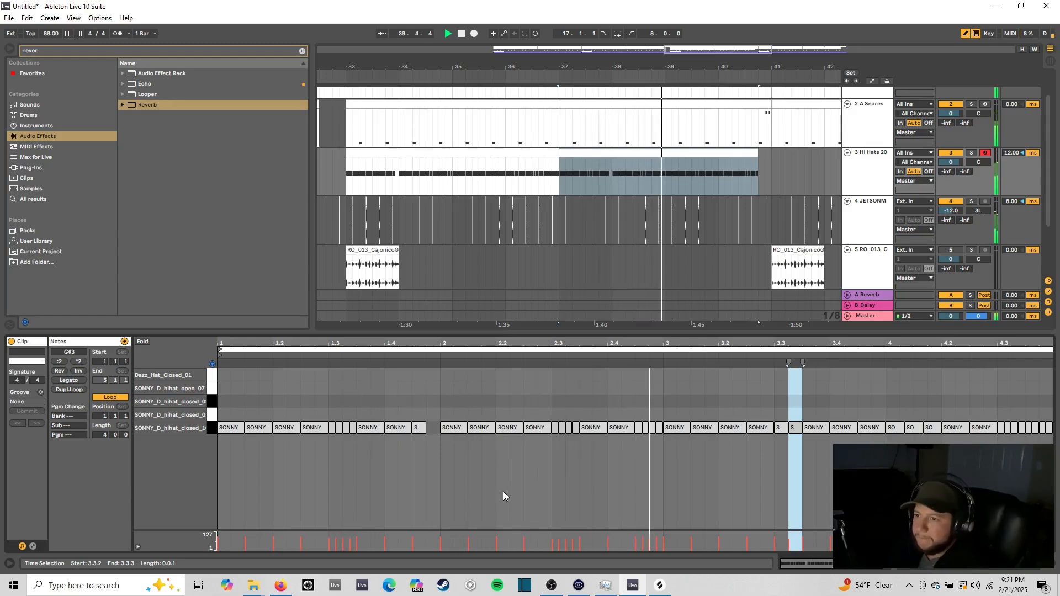
right_click(598, 476)
click(571, 442)
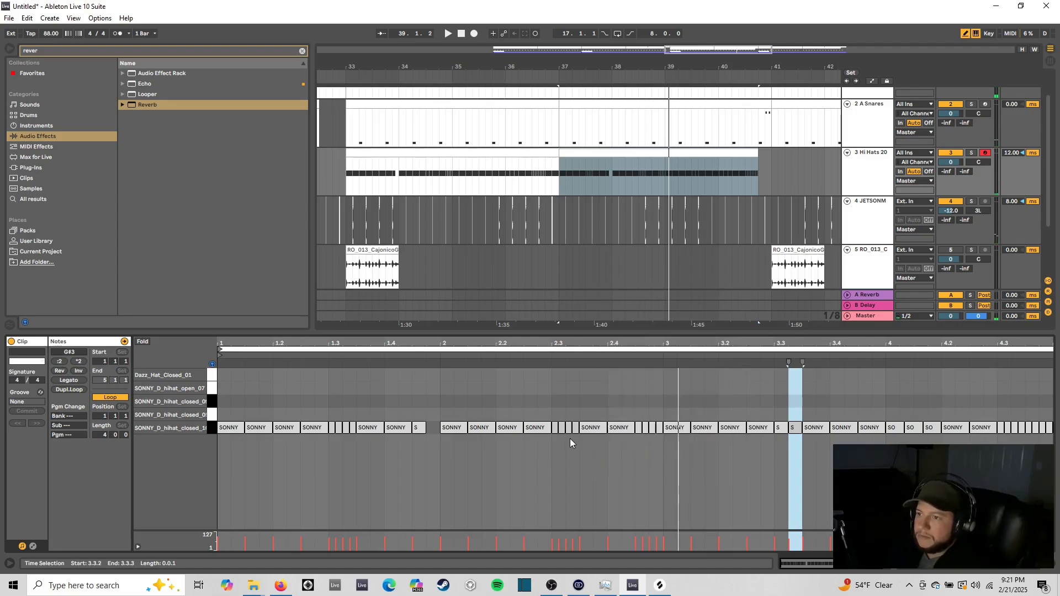
key(space)
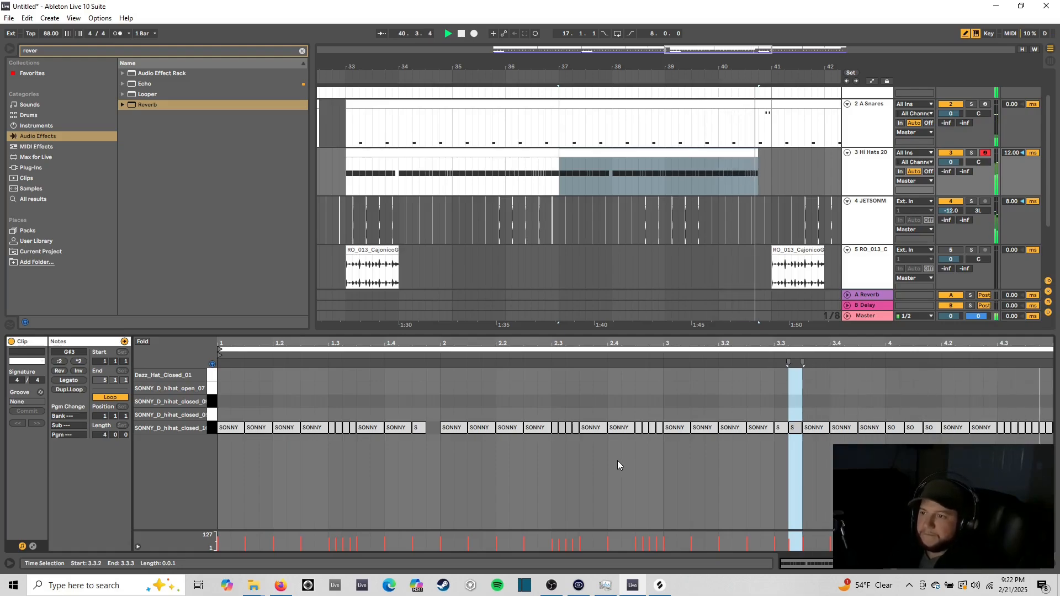
key(space)
right_click(595, 463)
click(652, 471)
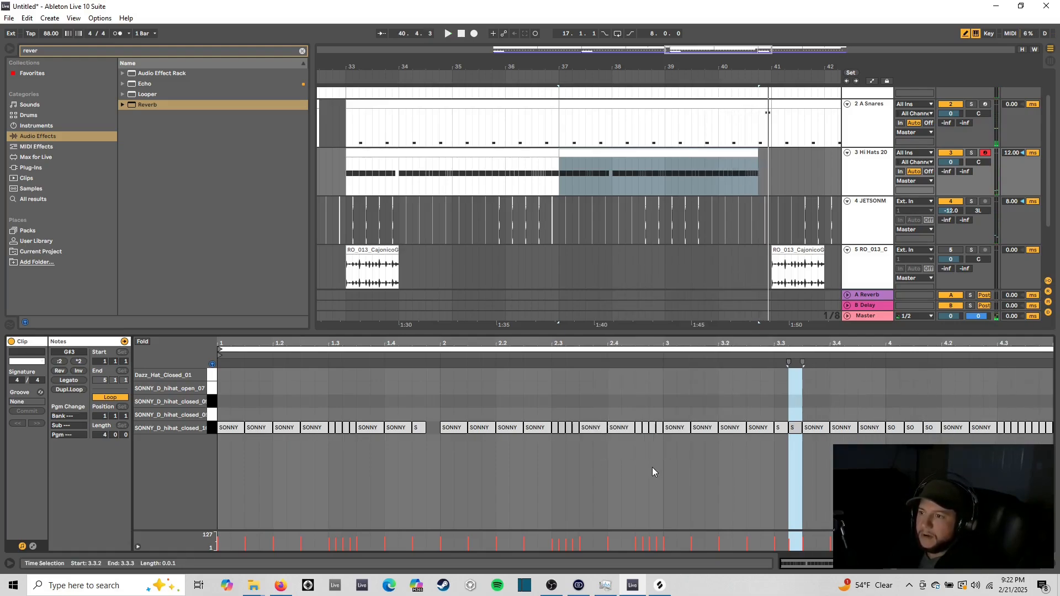
Step: Replace the two G#3 closed-hat hits at 3.3.1 and 3.3.2 with a single 1/16 hit at 3.3.1 and play it back
drag(802, 446, 784, 432)
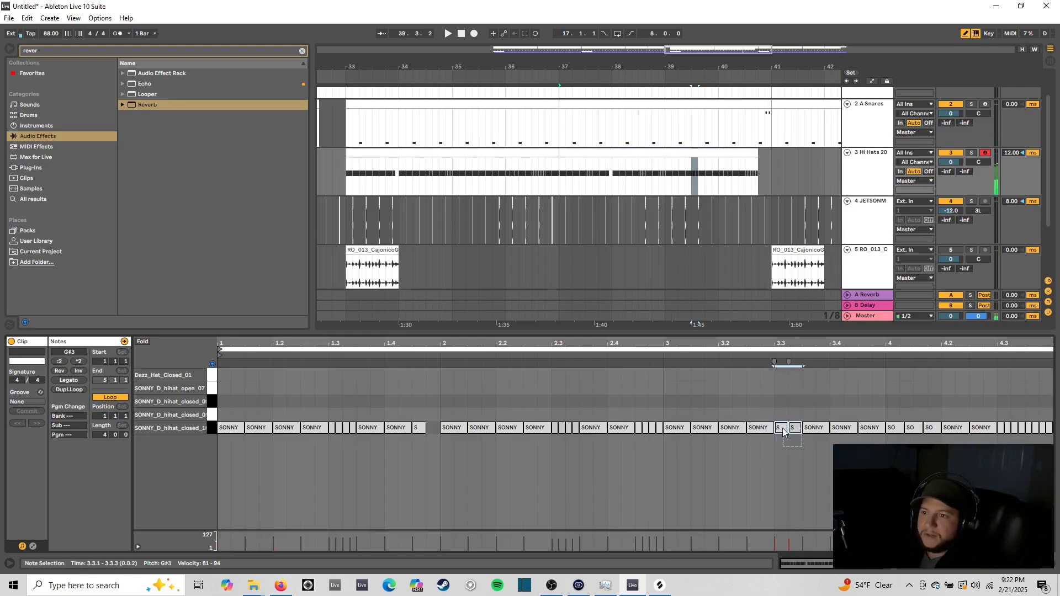
key(Delete)
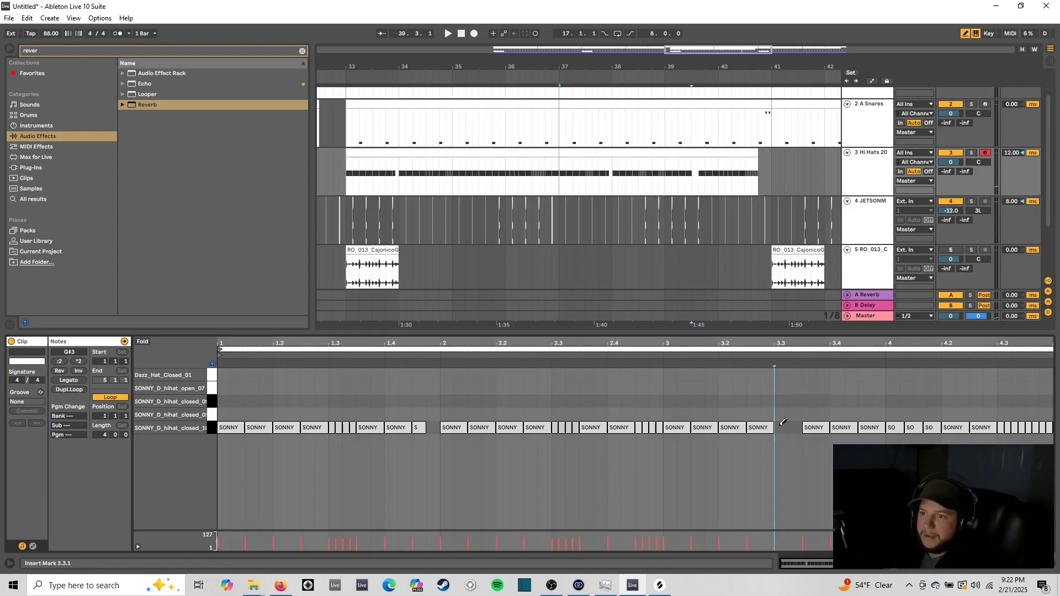
click(780, 427)
key(space)
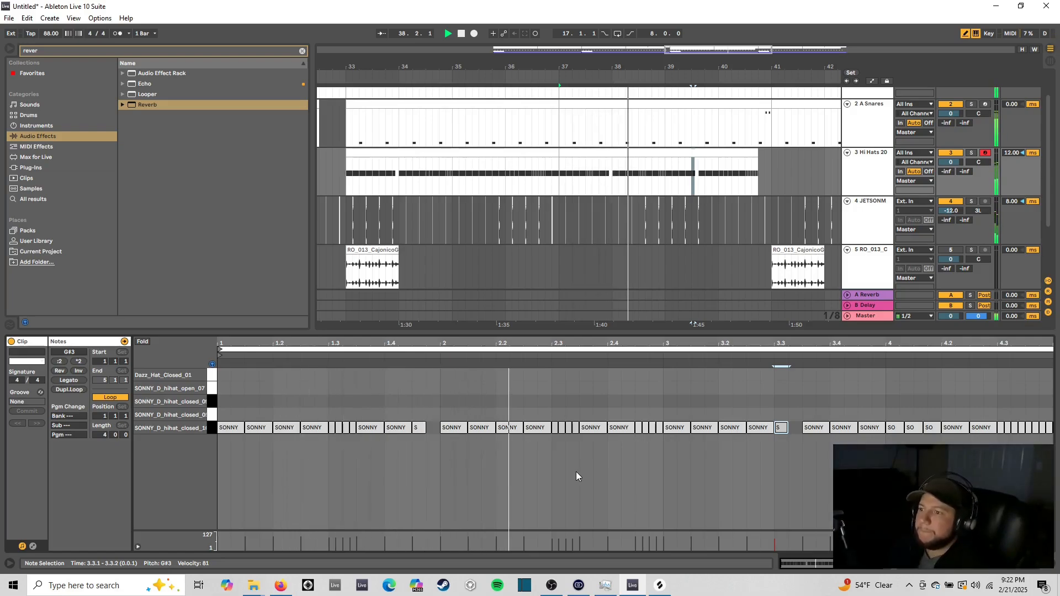
Step: Set the note grid to 1/8 triplets, replace the G#3 roll at 2.4.1 with three triplet hits up to 3.1.1, and play it back
right_click(629, 468)
click(641, 446)
right_click(625, 450)
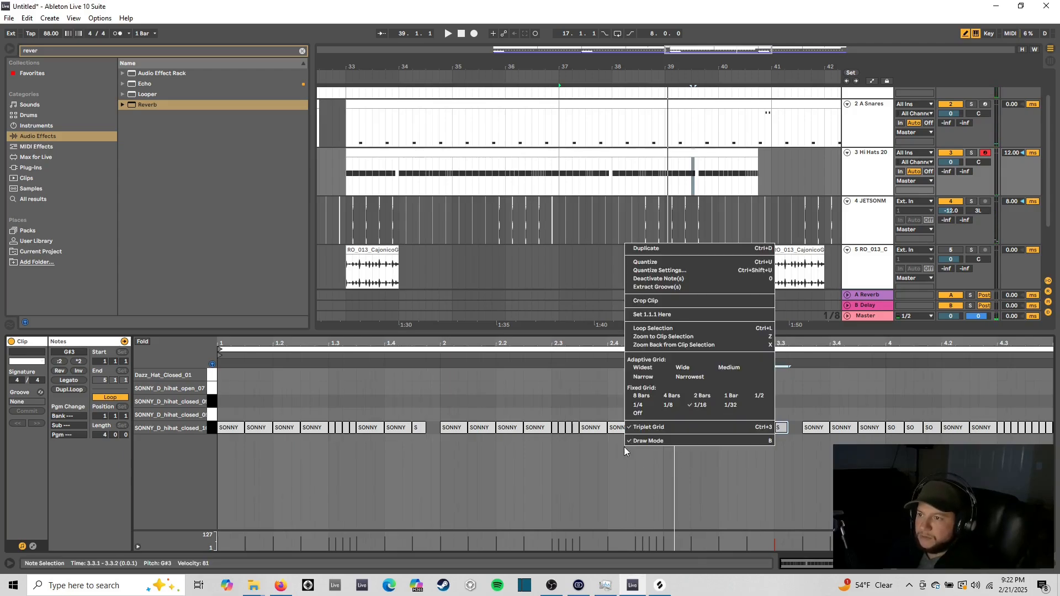
click(671, 407)
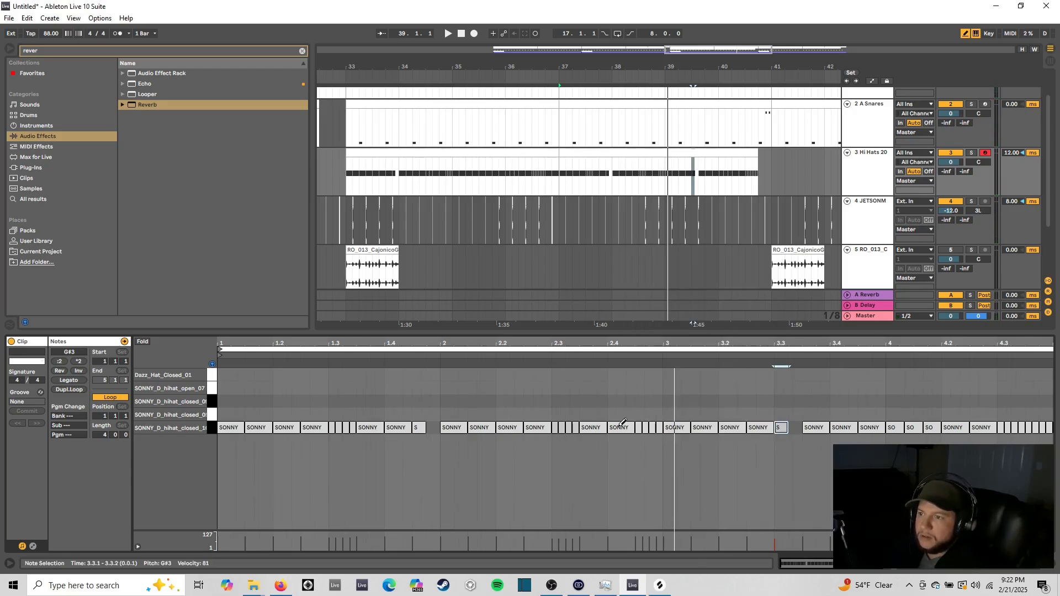
drag(607, 497, 651, 499)
key(space)
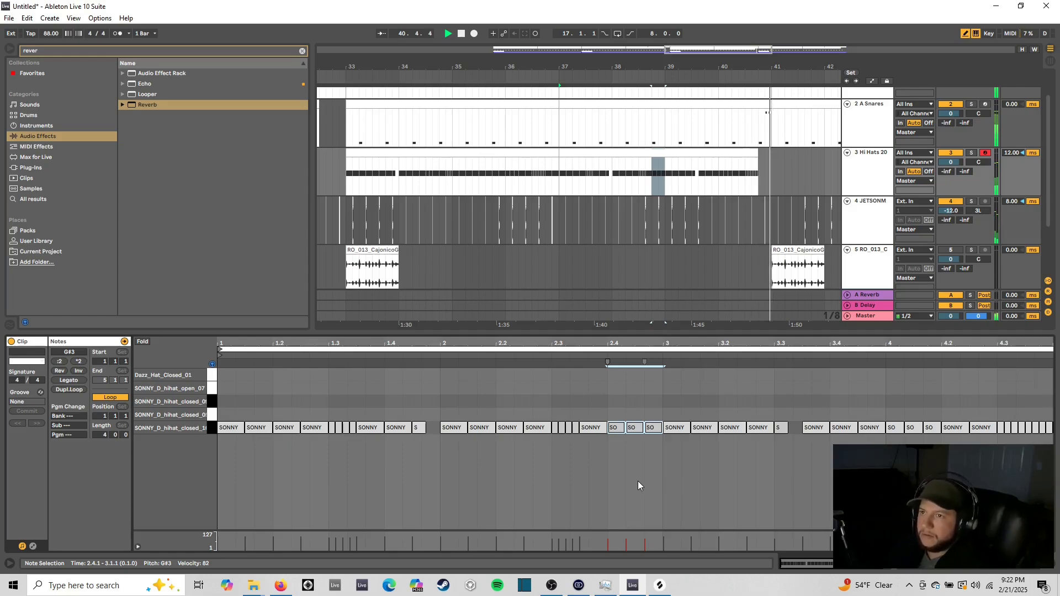
Step: Stop playback and place the arrangement's start position at bar 25
key(space)
drag(714, 47, 714, 39)
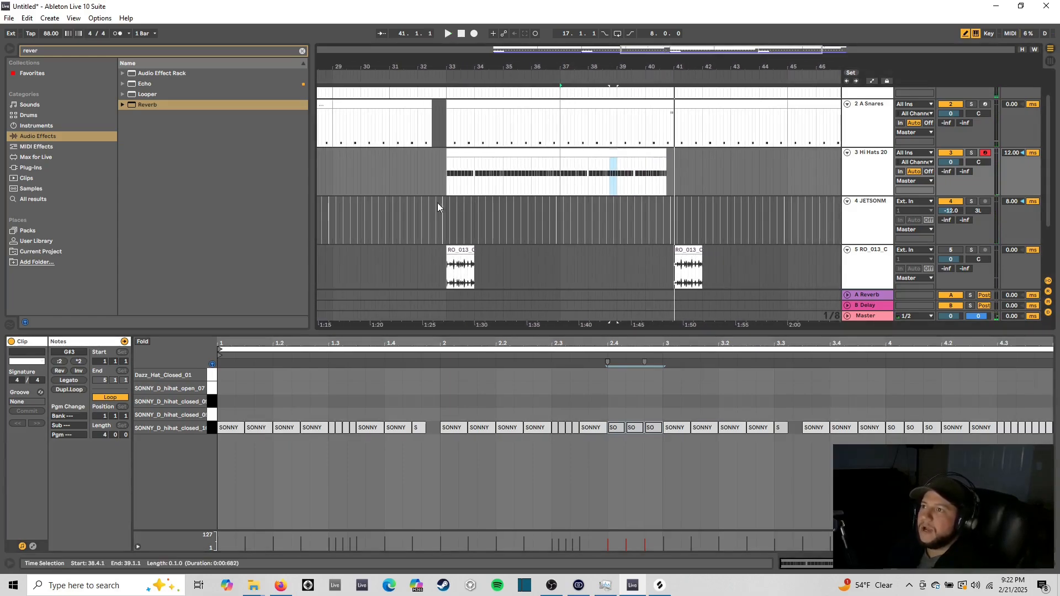
drag(591, 56, 590, 49)
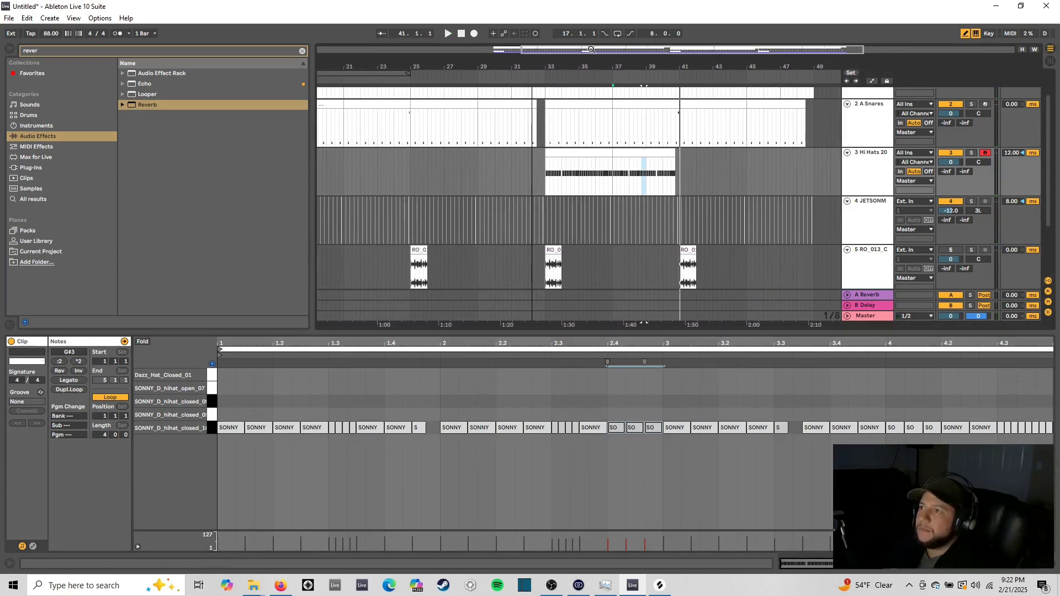
click(410, 159)
drag(664, 50, 663, 47)
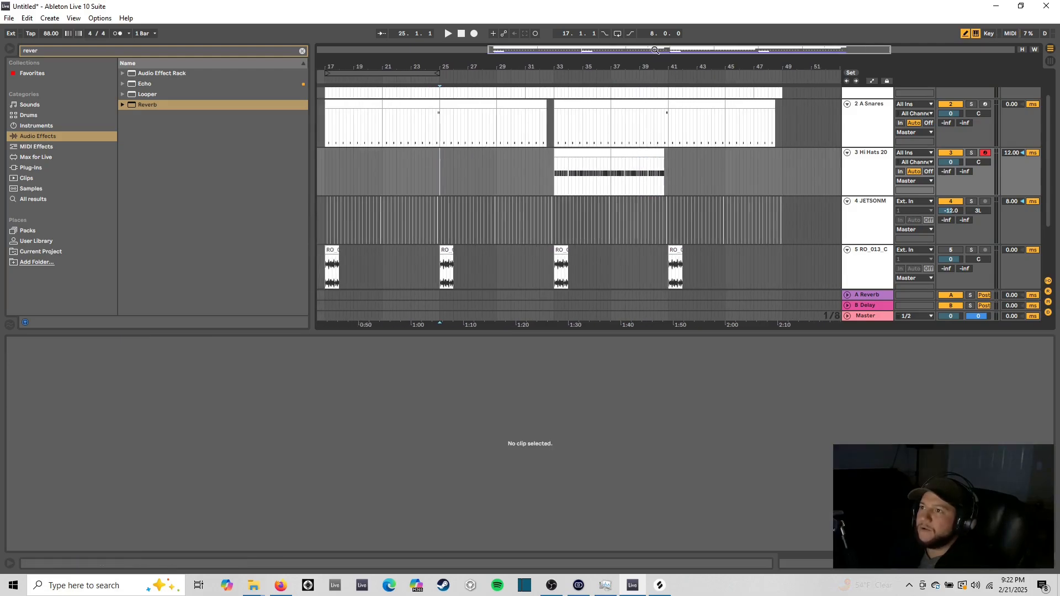
Step: Play the arrangement and lower the decay time of the JETSONM track's Reverb to about 394 ms
key(space)
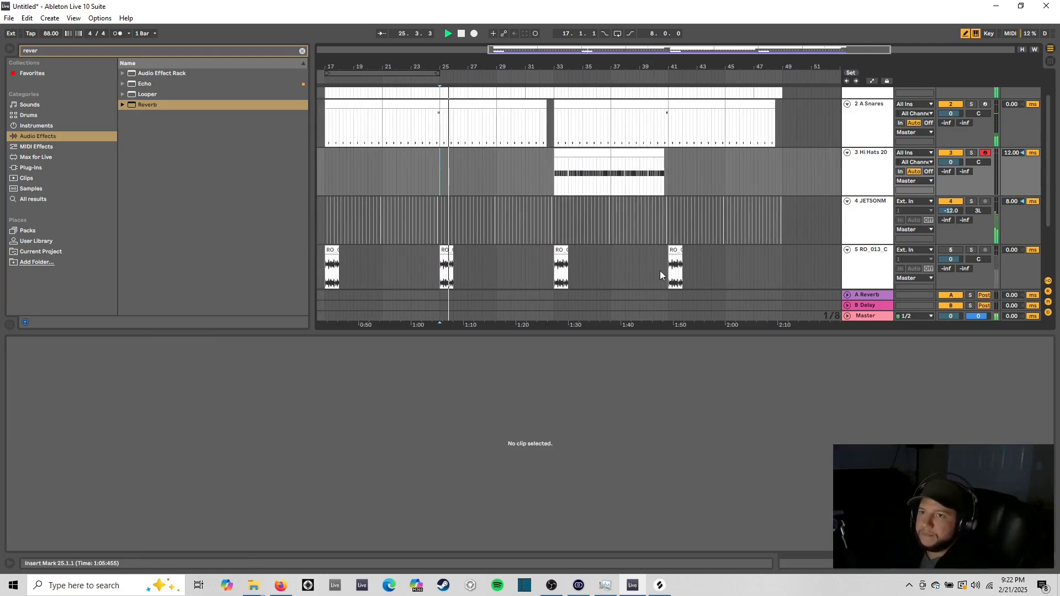
key(ctrl+z)
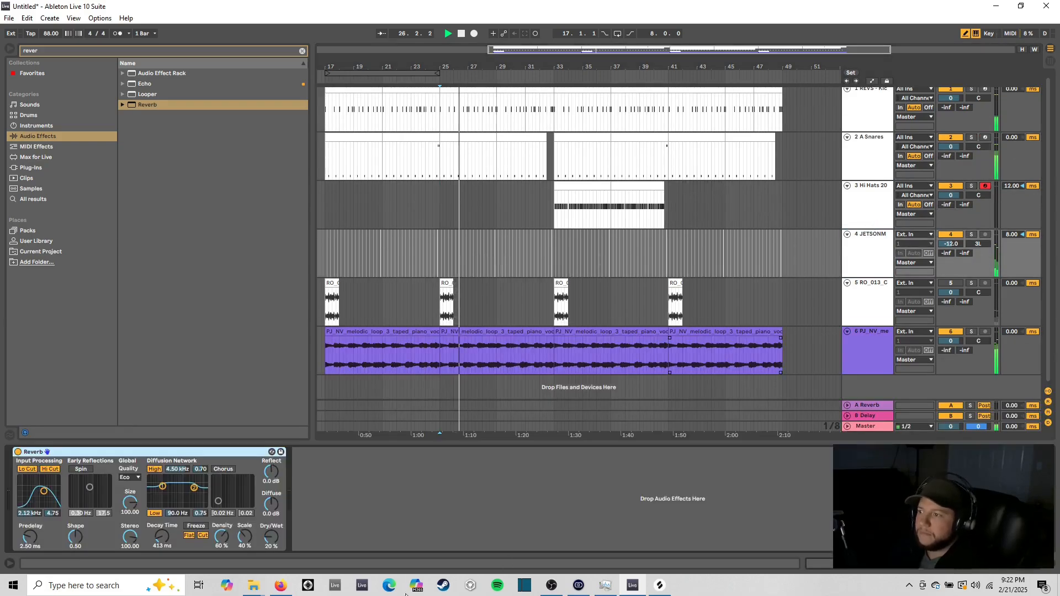
drag(162, 538, 163, 544)
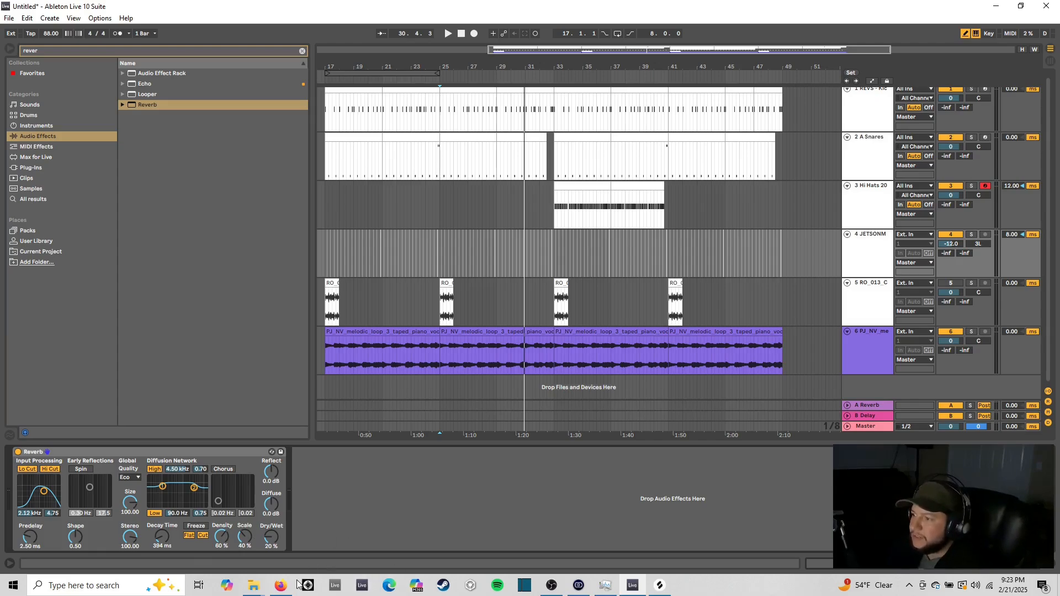
Step: Switch to Firefox, search the web for "bpm to milliseconds" and open the muted.io BPM to ms converter
click(282, 587)
click(223, 88)
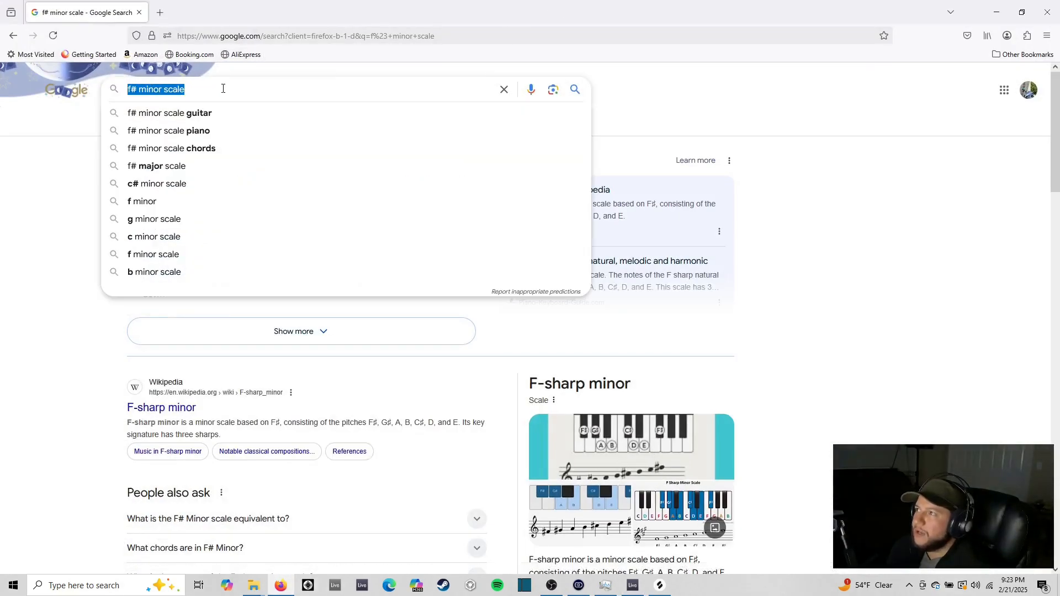
key(BackSpace)
text(bp)
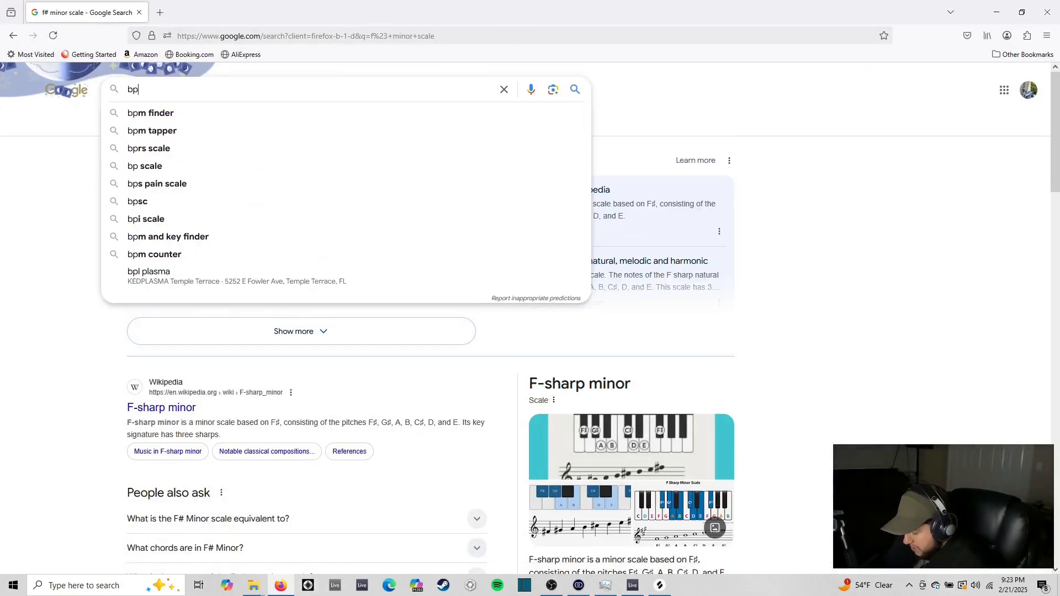
text(m to miliseconds)
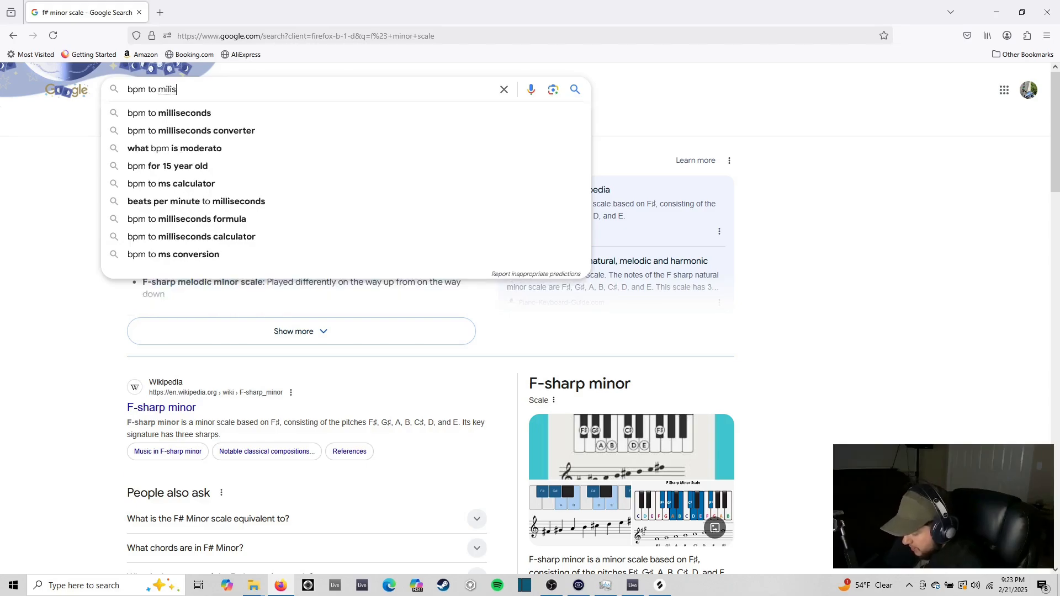
key(Return)
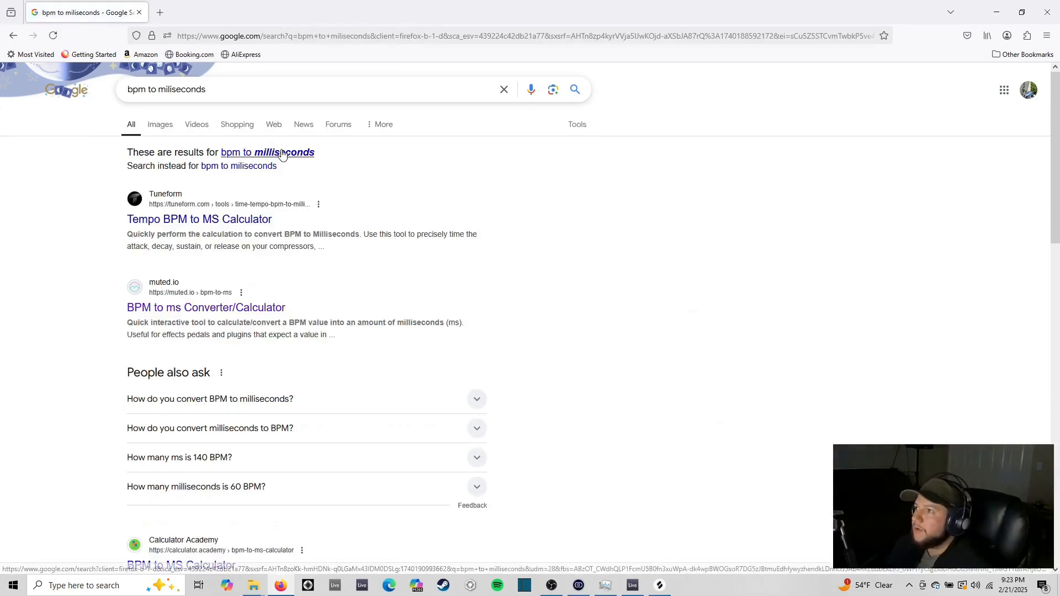
click(280, 155)
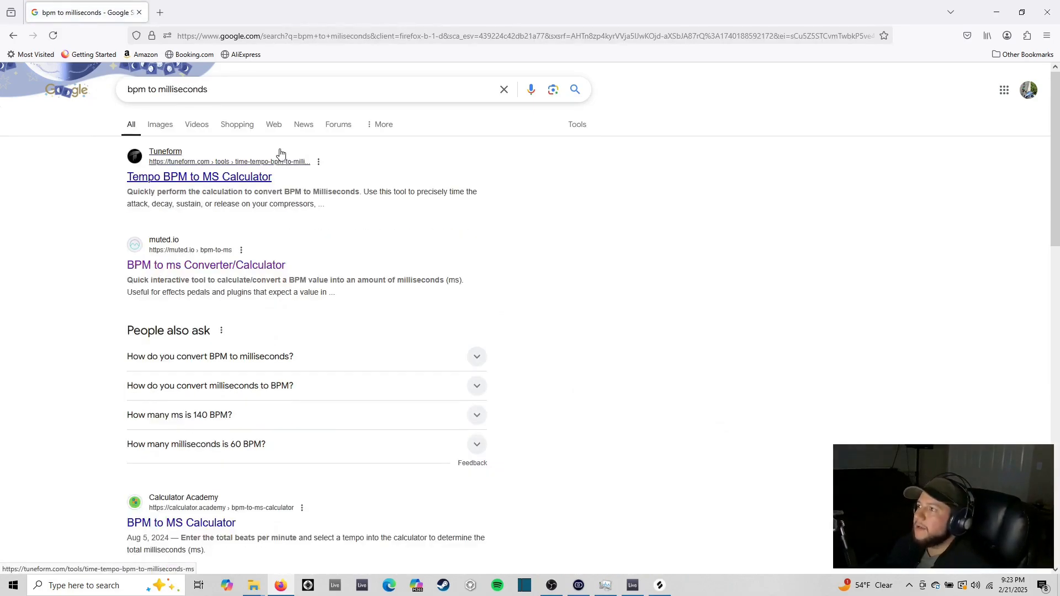
click(235, 268)
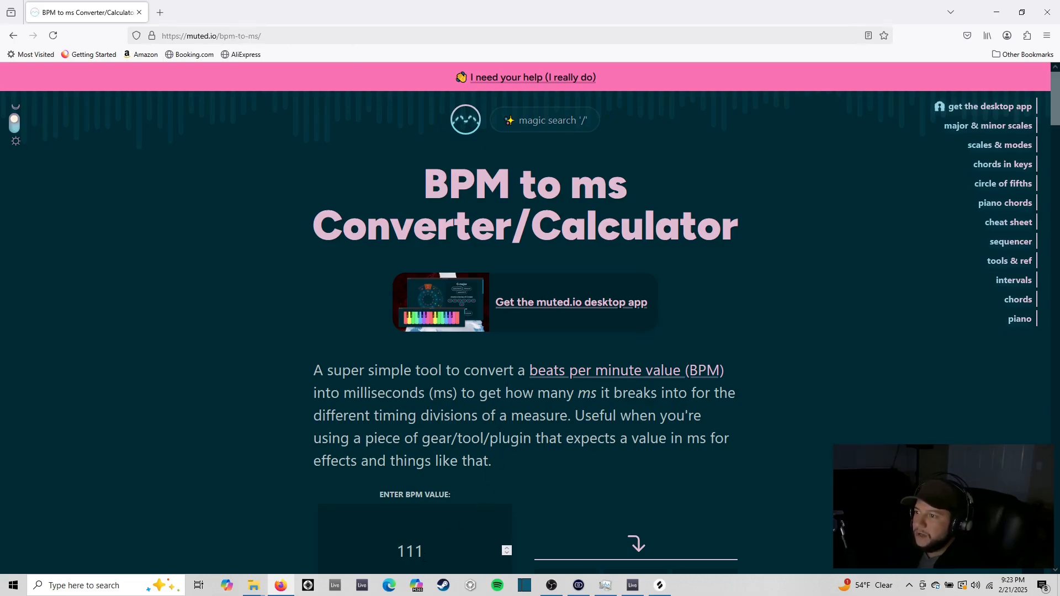
Step: Convert 88 BPM to milliseconds, read the note-division times, and return to Ableton Live
double_click(430, 550)
text(88)
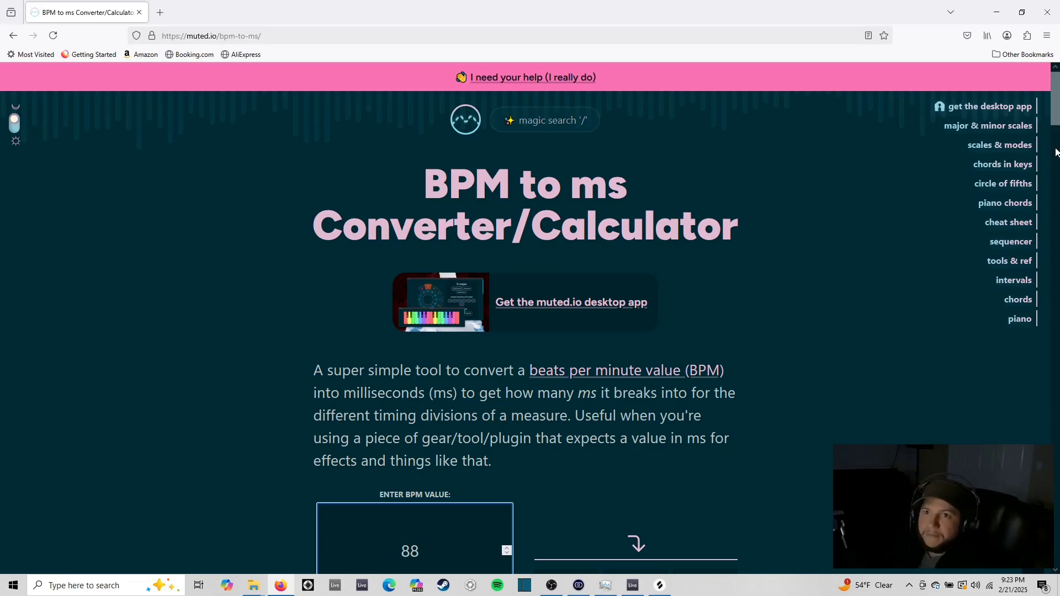
scroll(1056, 153, down, 5)
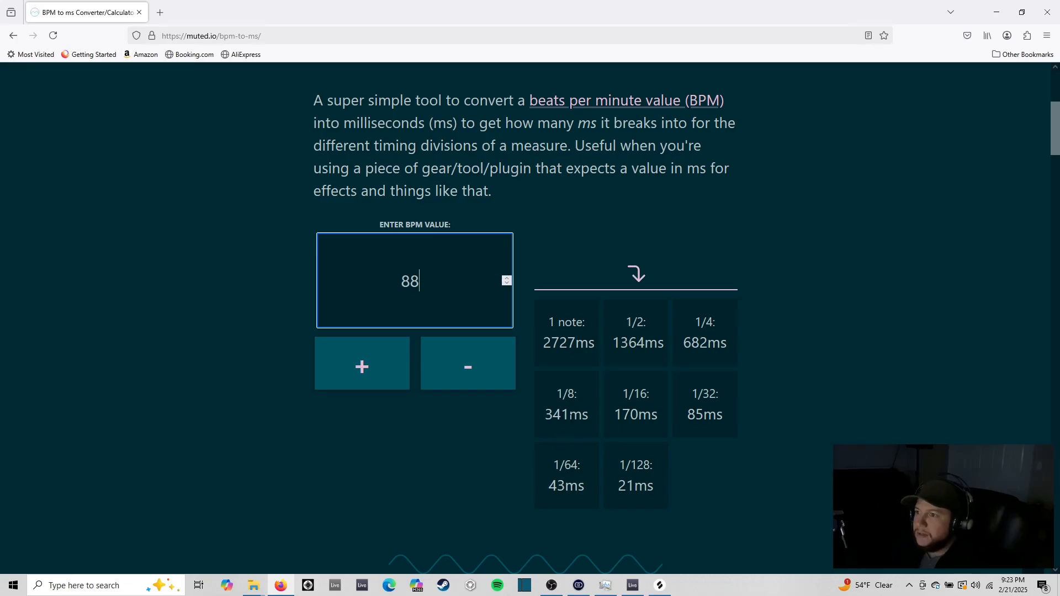
click(996, 12)
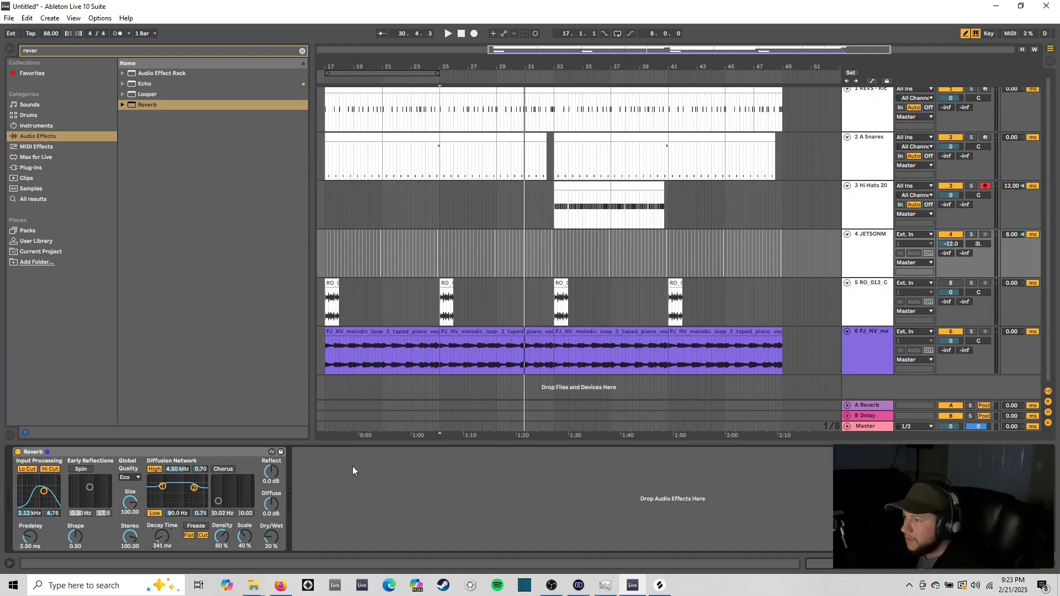
Step: Audition the section from bar 25 and set the Reverb's decay time to 341 ms
key(minus)
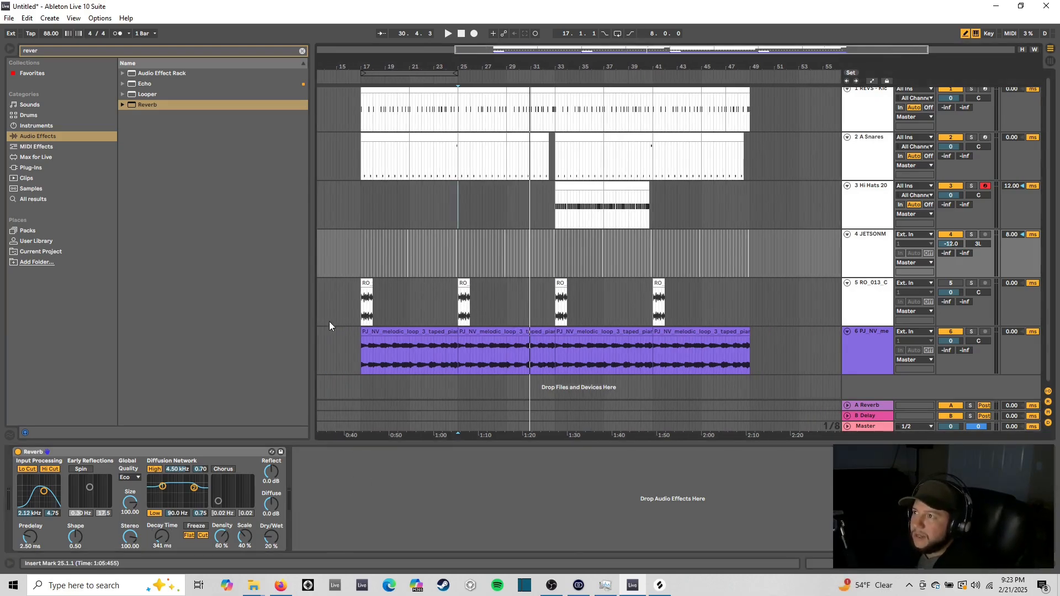
key(space)
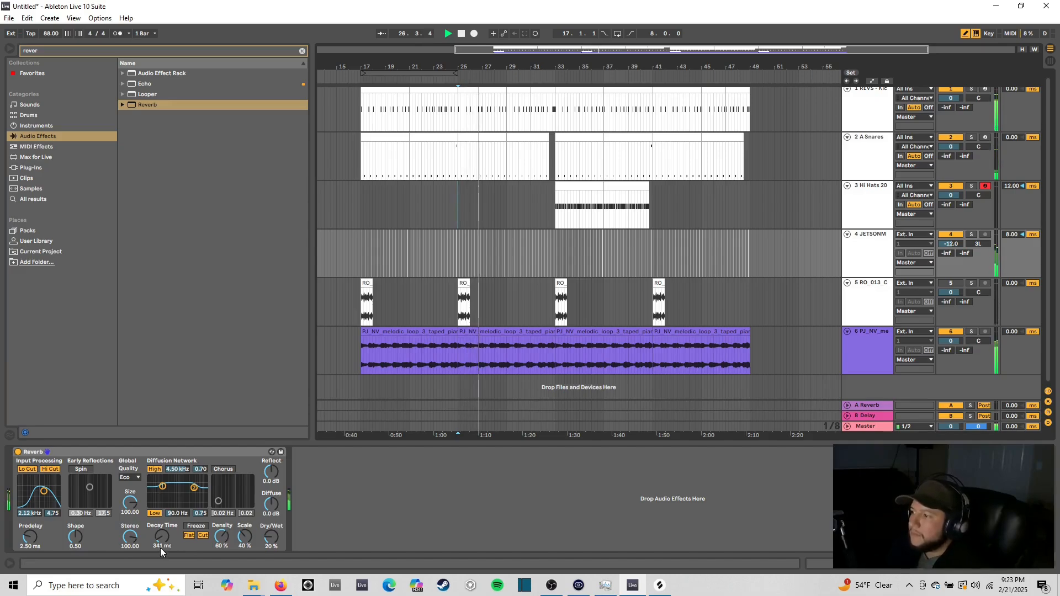
key(space)
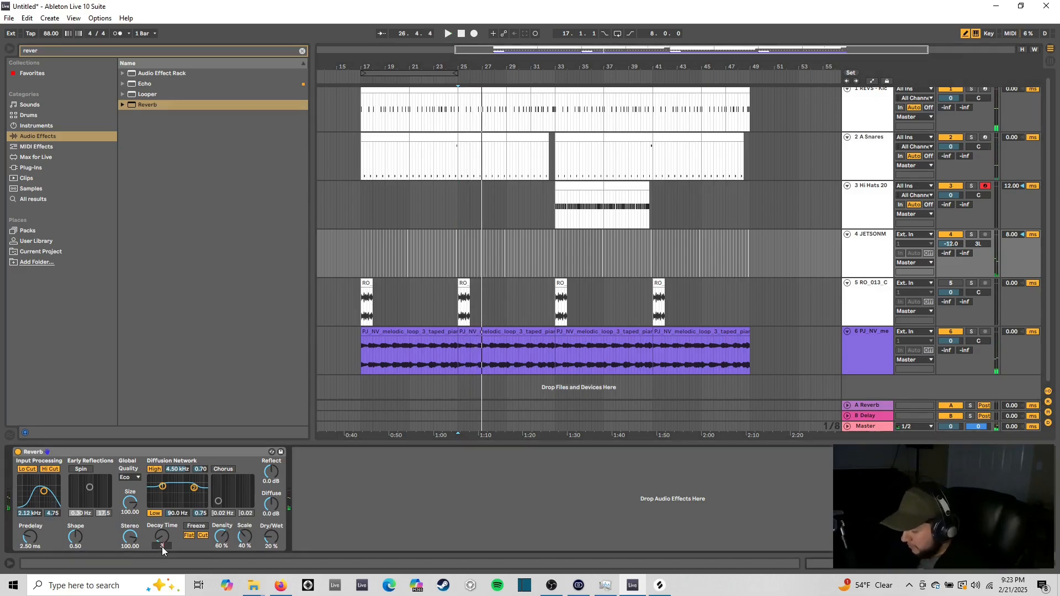
key(space)
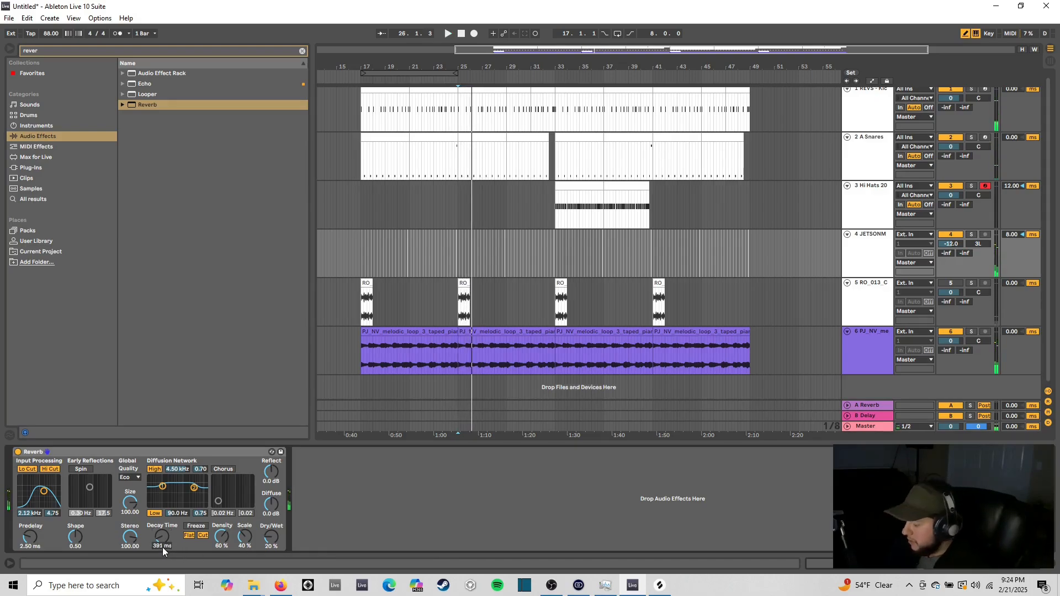
text(341)
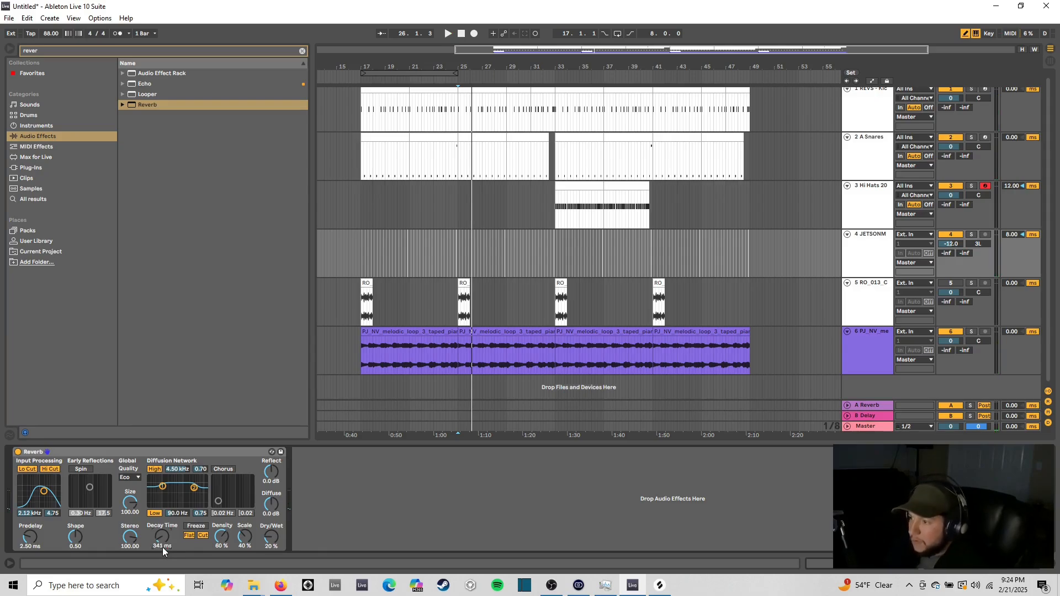
Step: Play the arrangement from bar 25 past the end of the hi-hat clip to check the mix, and stop playback
key(space)
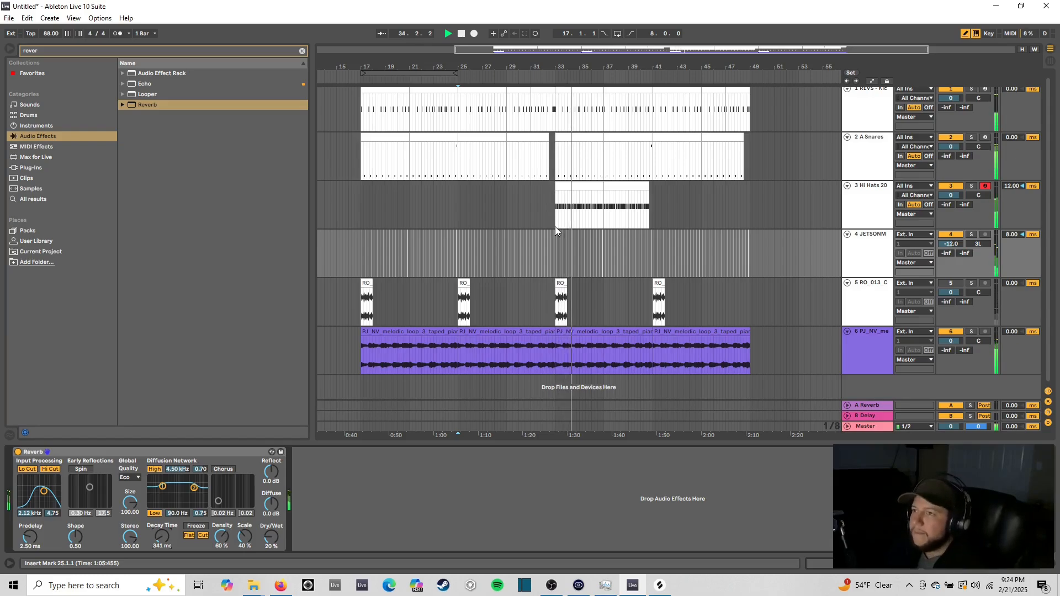
drag(715, 52, 719, 260)
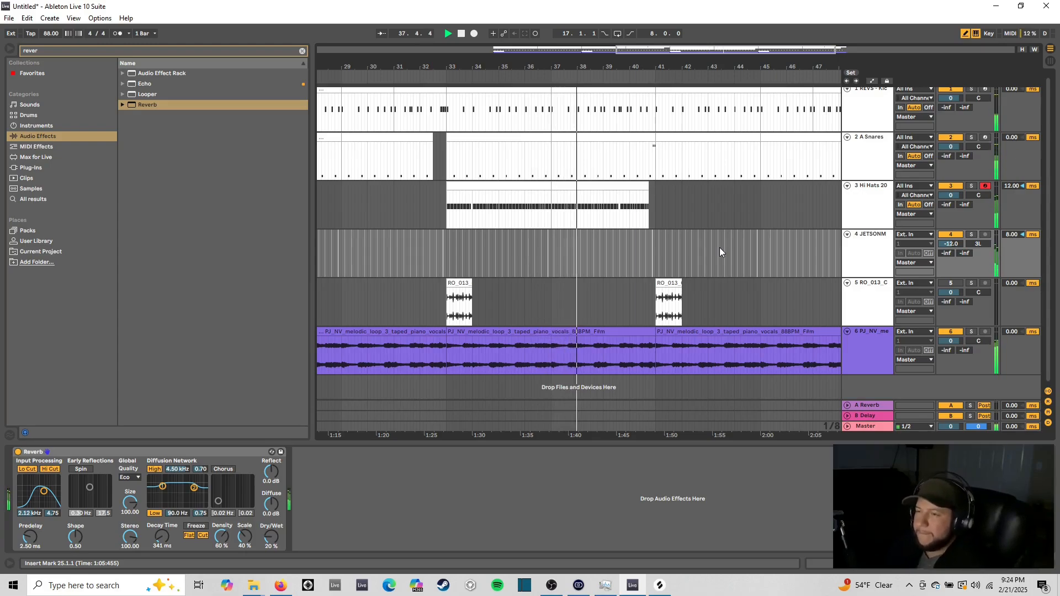
drag(791, 45, 790, 49)
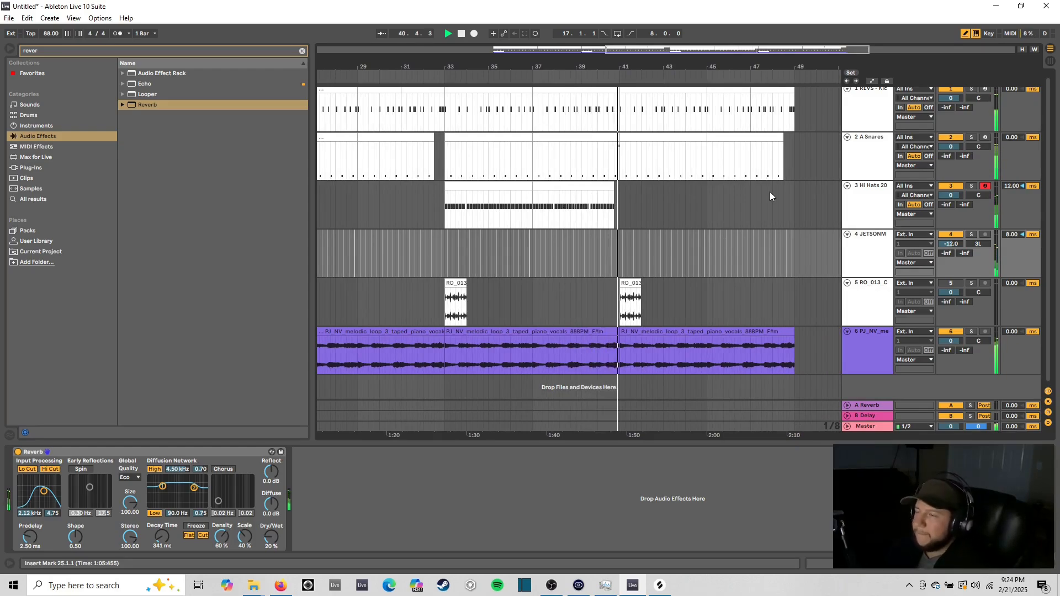
key(space)
Step: Set the arrangement grid to one bar and duplicate the hi-hat section of bars 33 to 41 directly after itself
right_click(681, 199)
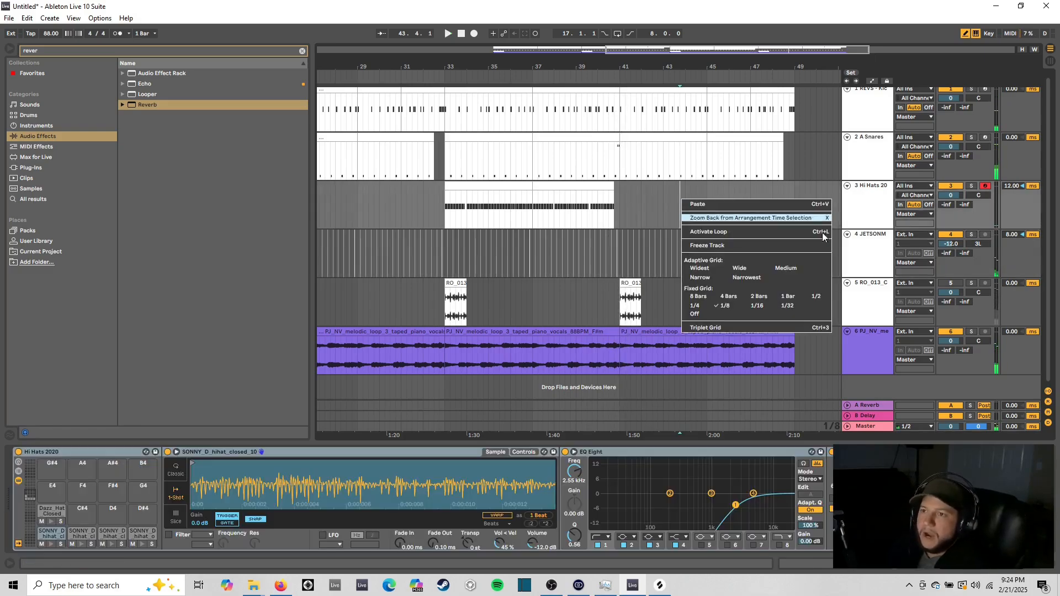
click(684, 207)
right_click(679, 199)
click(676, 208)
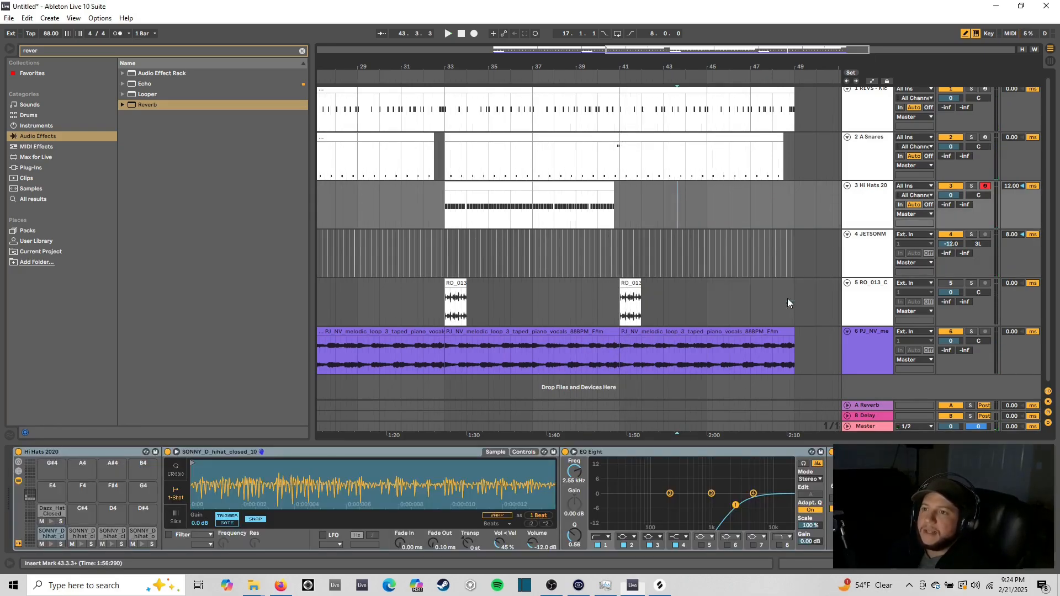
ctrl+scroll(447, 213, down, 2)
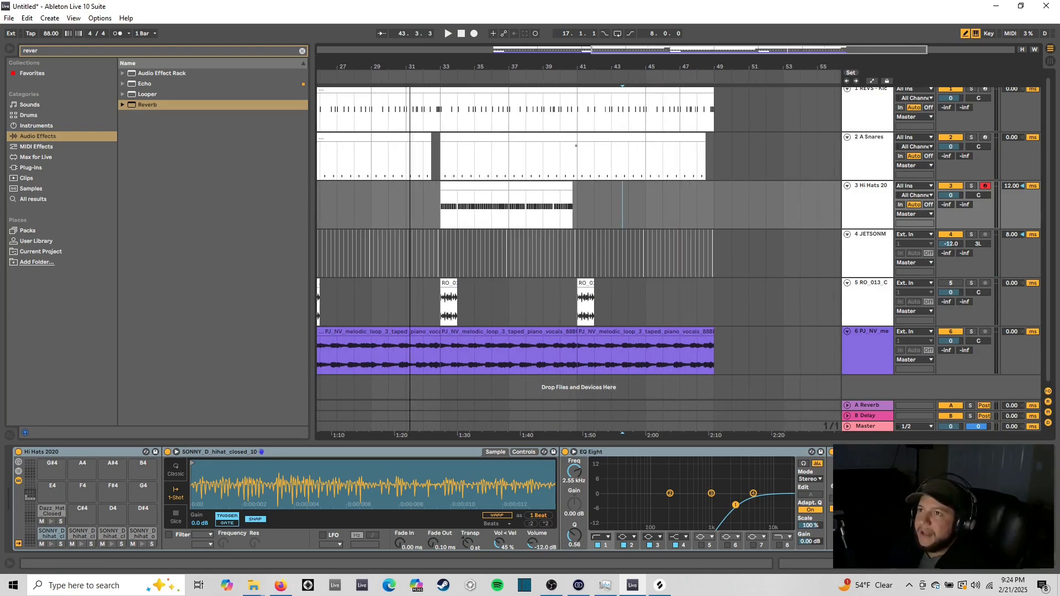
drag(440, 196, 577, 197)
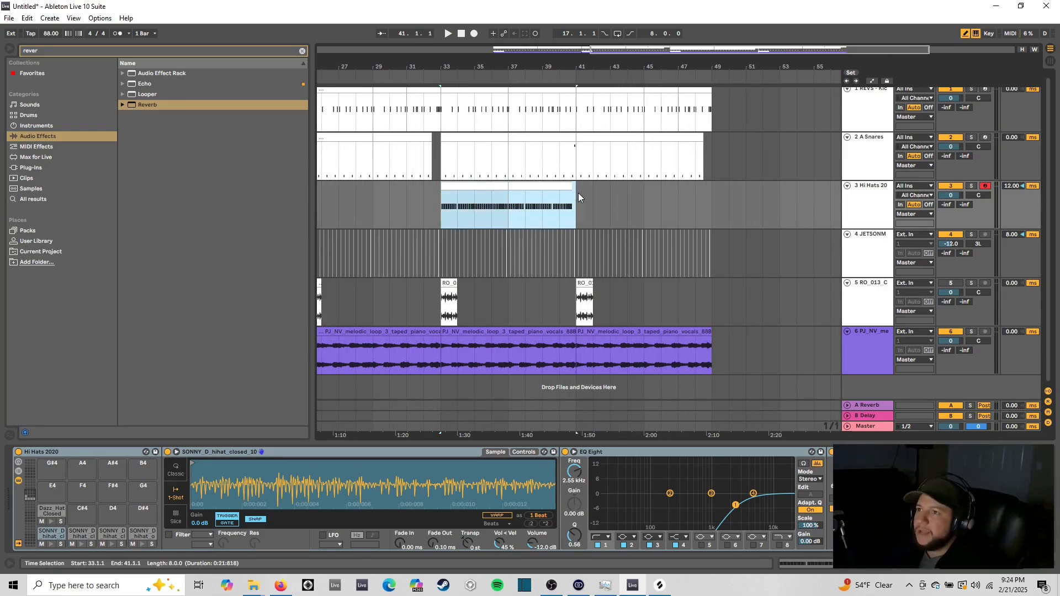
key(ctrl+d)
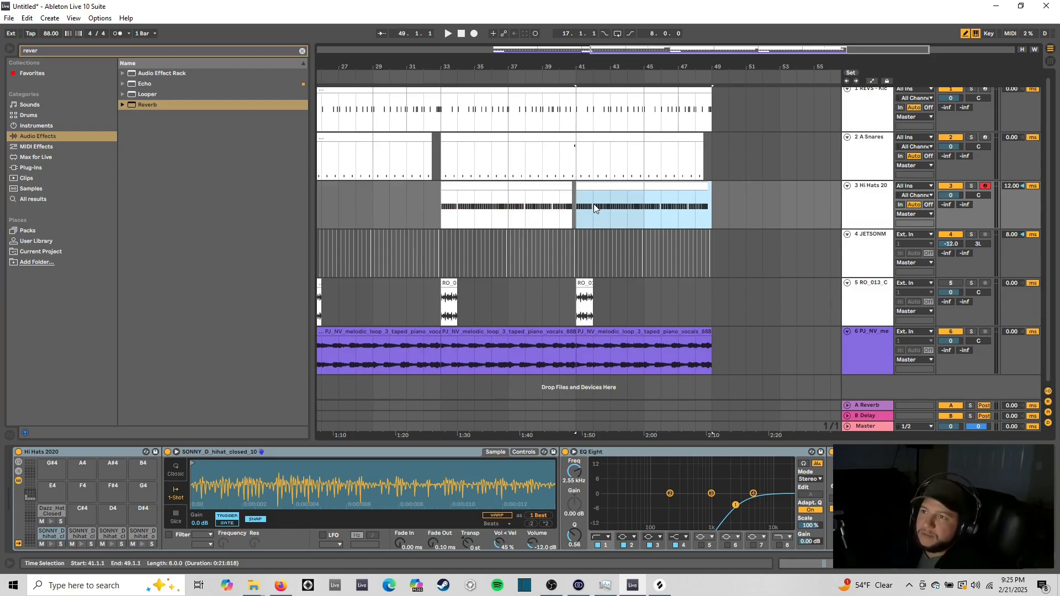
Step: Open the duplicated hi-hat clip at bar 41, audition it, and turn off the triplet grid in its note editor
double_click(615, 186)
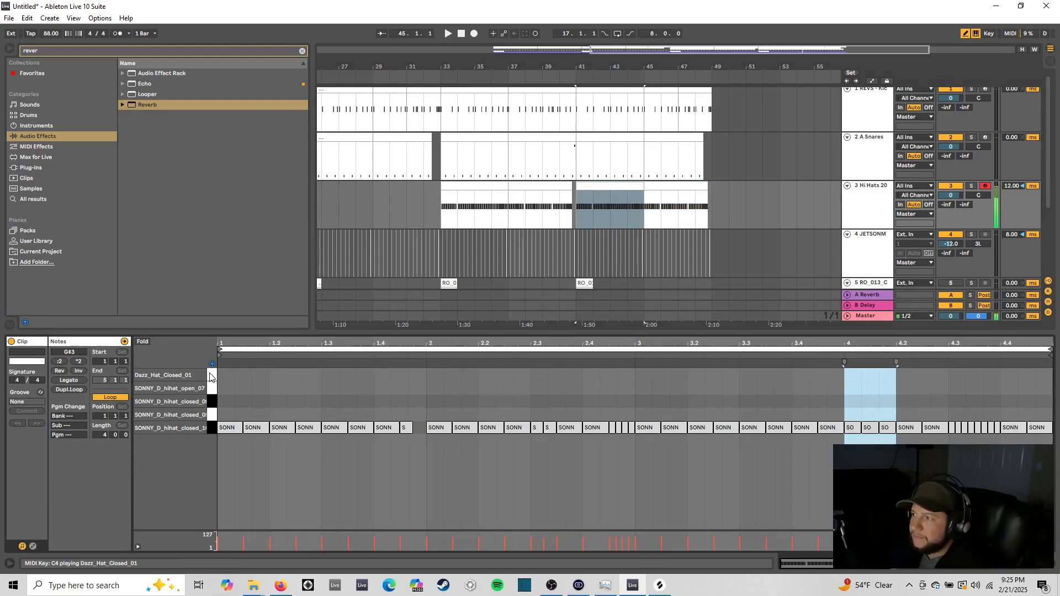
right_click(278, 453)
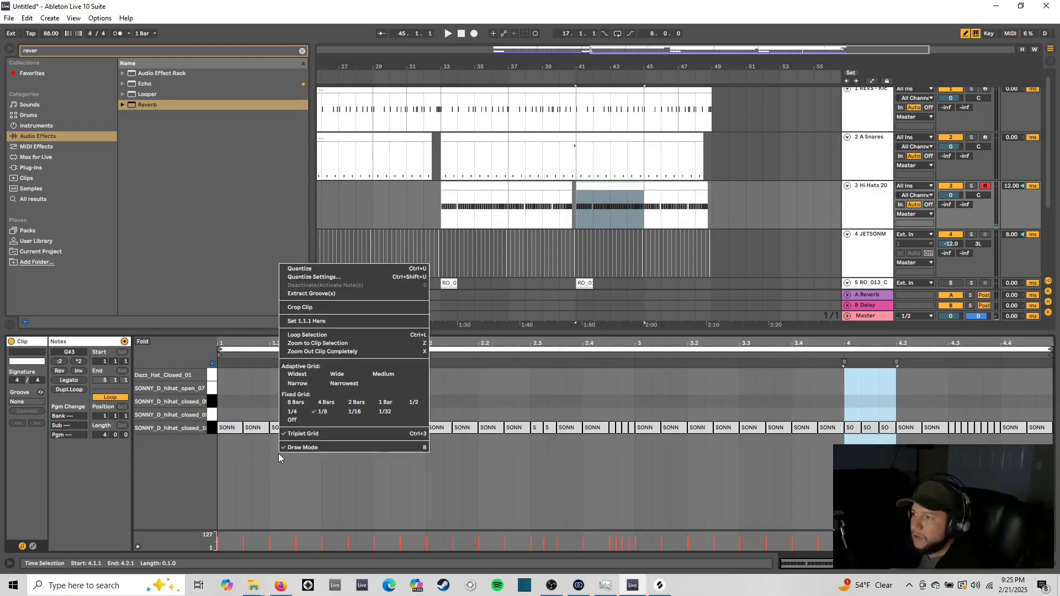
click(299, 373)
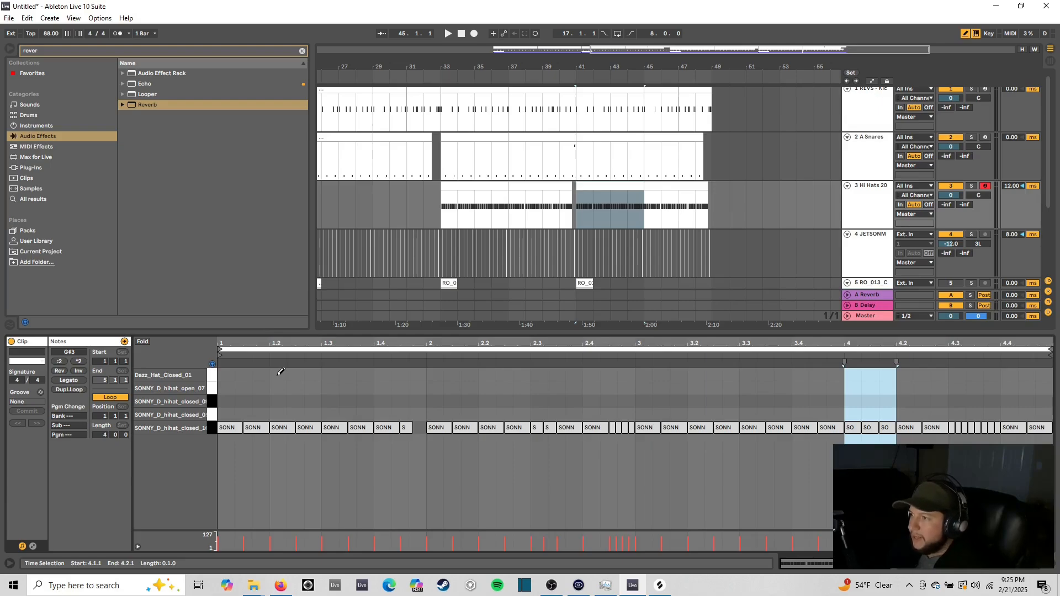
key(space)
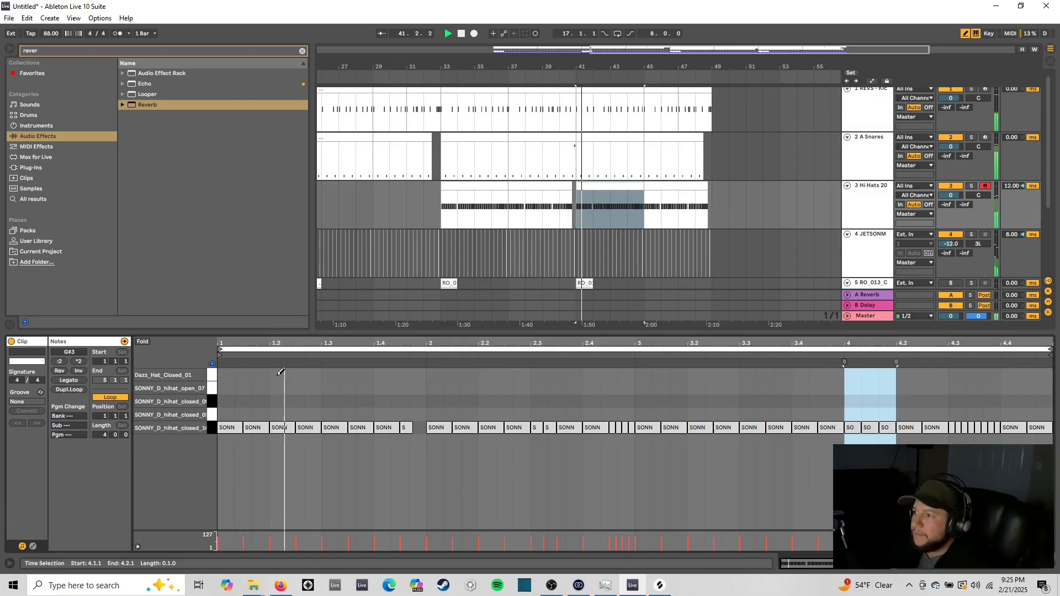
right_click(303, 481)
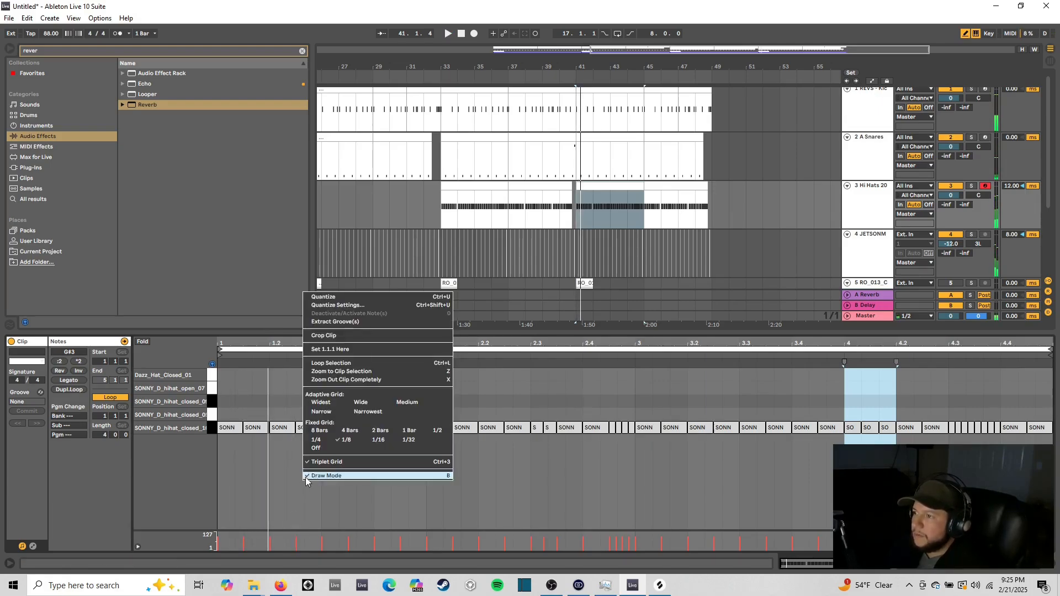
click(337, 462)
Step: Try a Dazz_Hat_Closed_01 eighth note at 1.1.3 in the duplicated clip, and delete it
click(256, 375)
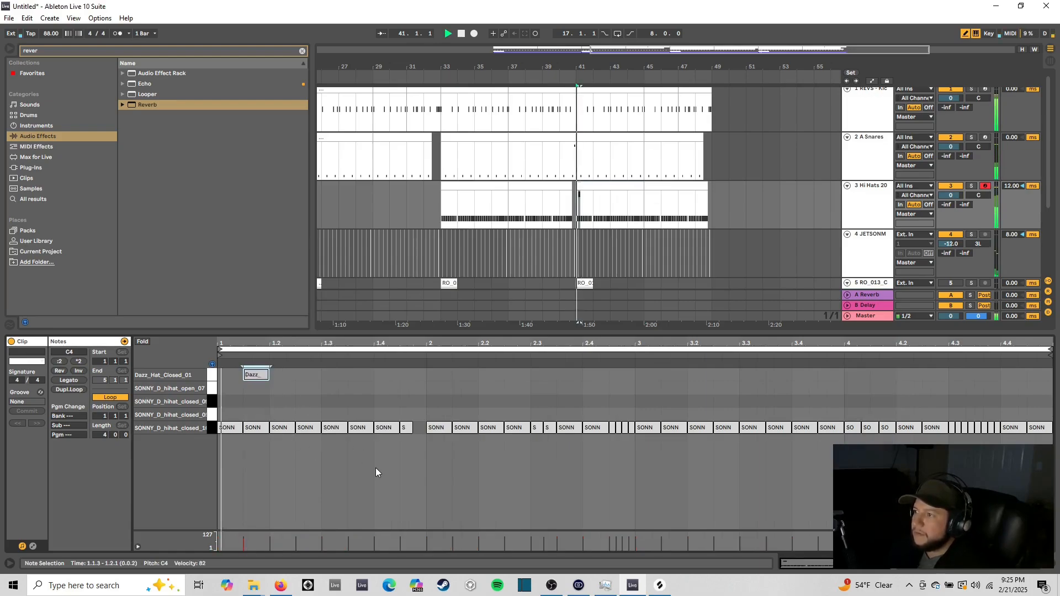
key(Delete)
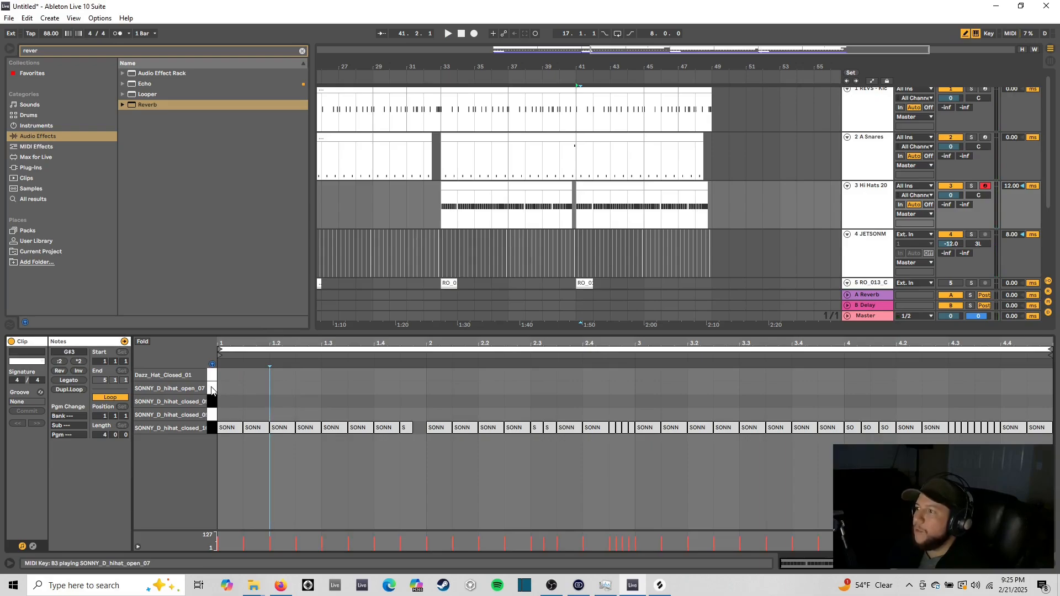
Step: Draw SONNY_D_hihat_open_07 eighth notes at 1.1.3, 1.2.3, 1.3.3 and 1.4.3 in the bar 41 hi-hat clip, and leave draw mode
click(265, 388)
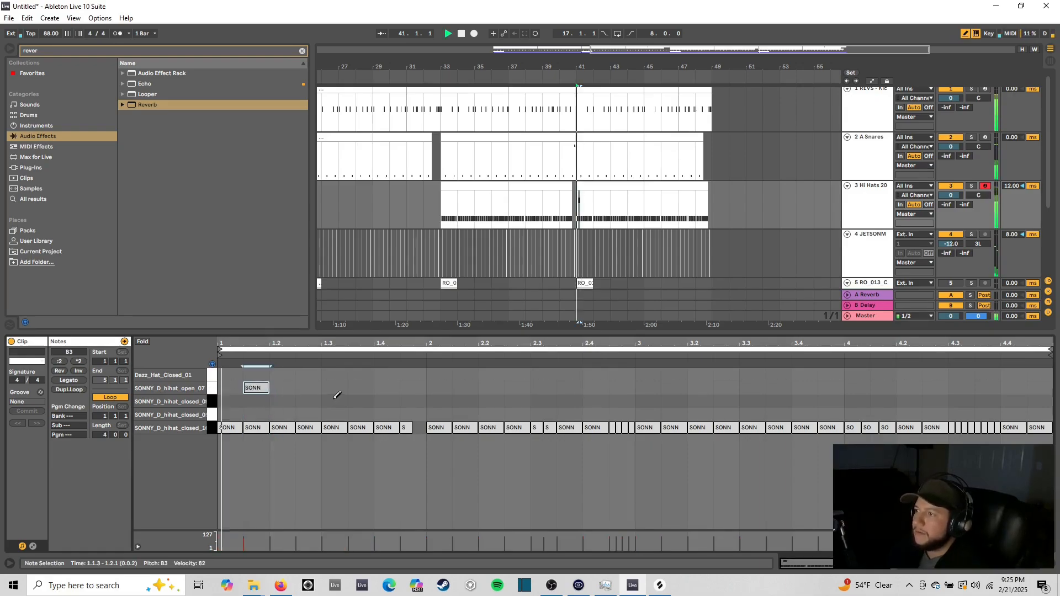
click(308, 388)
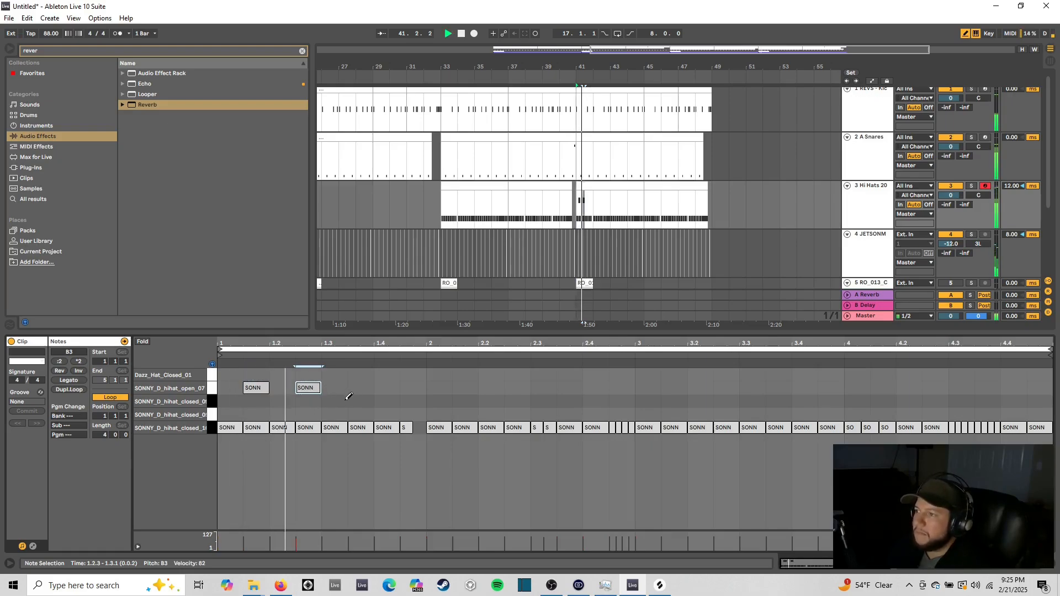
click(360, 387)
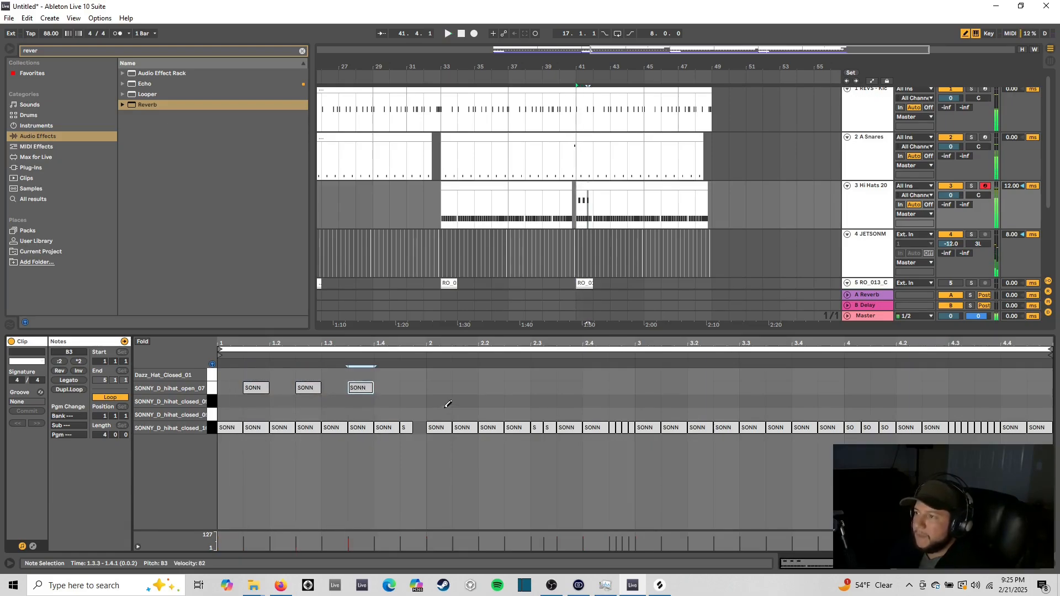
click(417, 389)
right_click(414, 468)
click(436, 463)
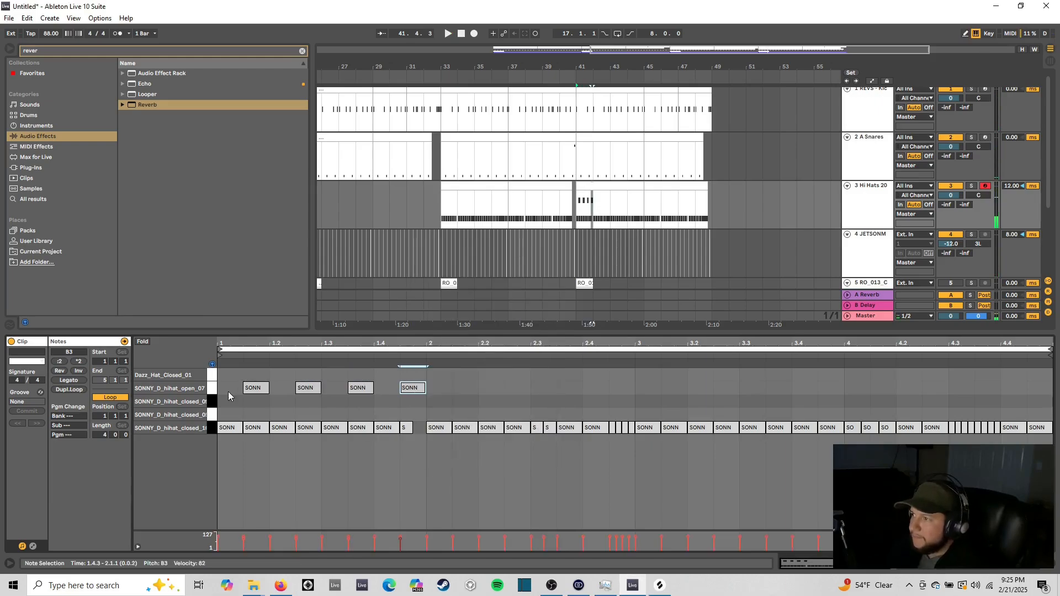
Step: Duplicate the first bar of open hi-hat notes three times to fill the four-bar clip
drag(222, 380, 446, 385)
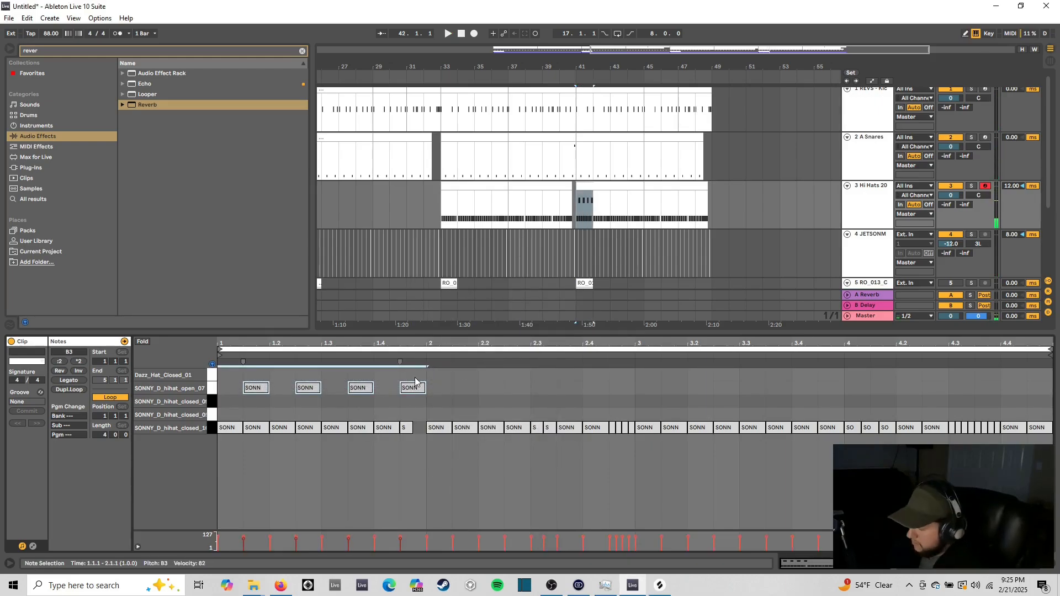
key(ctrl+d)
key(ctrl+d)
key(ctrl+d)
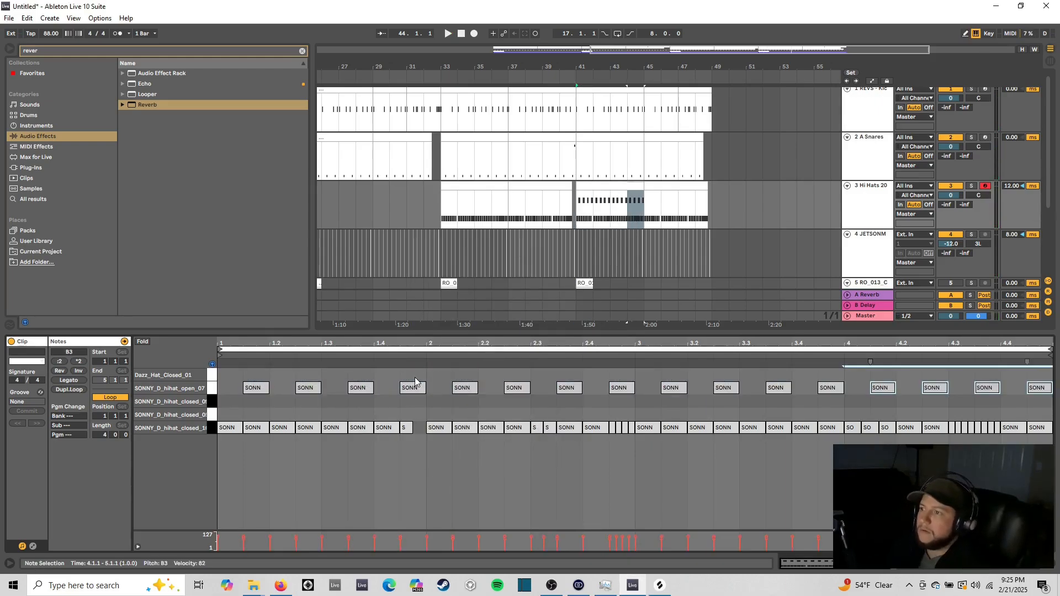
Step: Lower the volume of the SONNY_D_hihat_open_07 chain in the session mixer and pan it right while auditioning the section from bar 41
click(1050, 61)
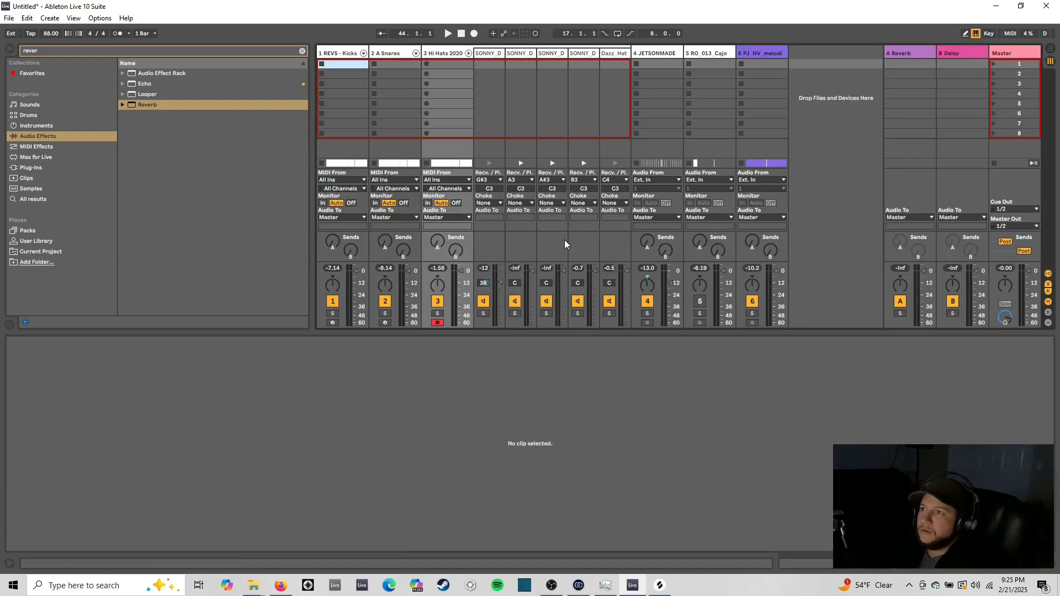
key(space)
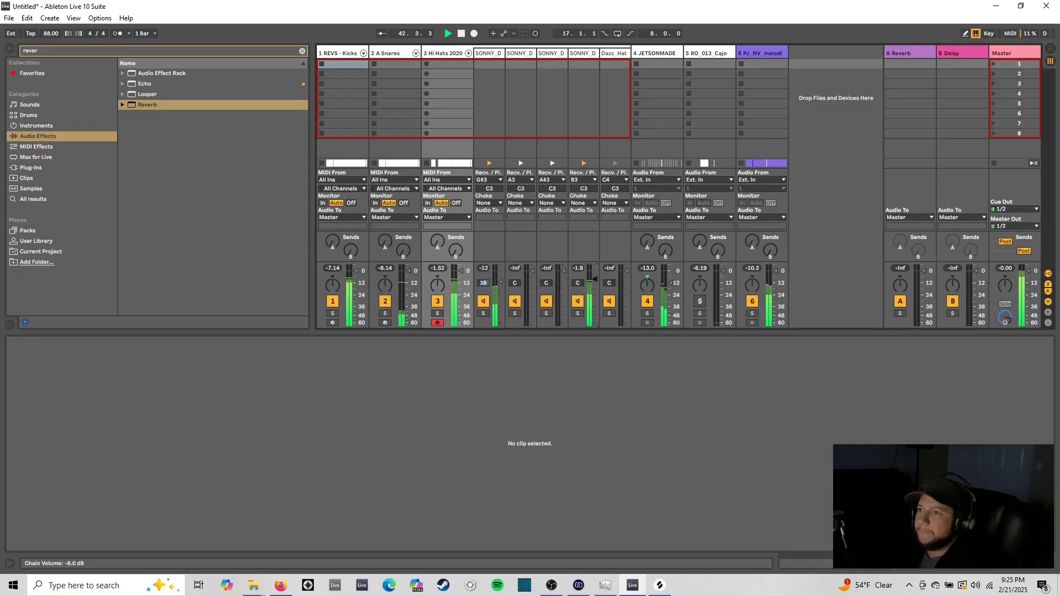
drag(594, 279, 594, 280)
key(space)
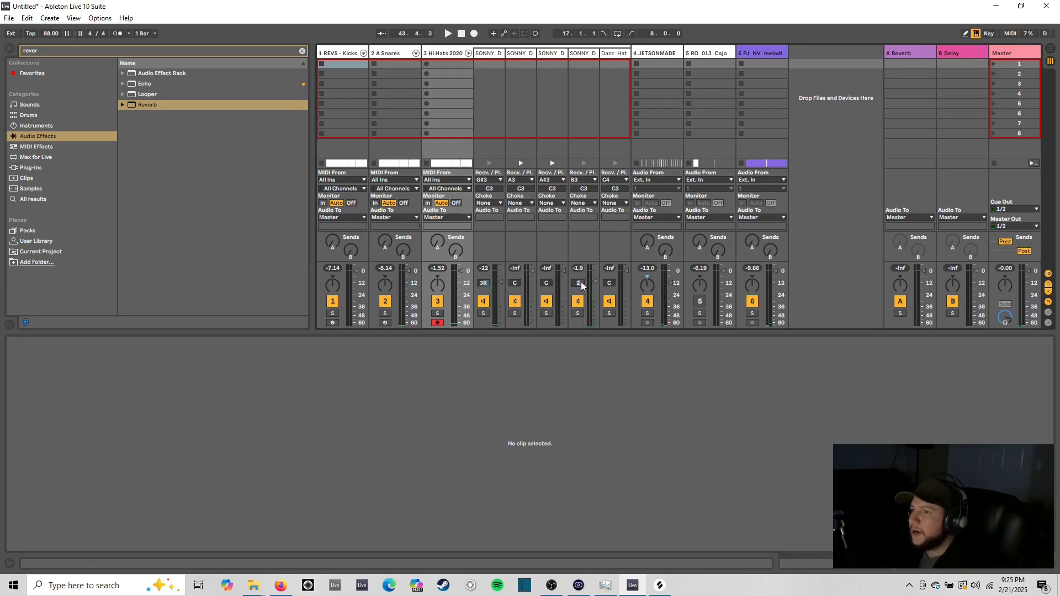
key(space)
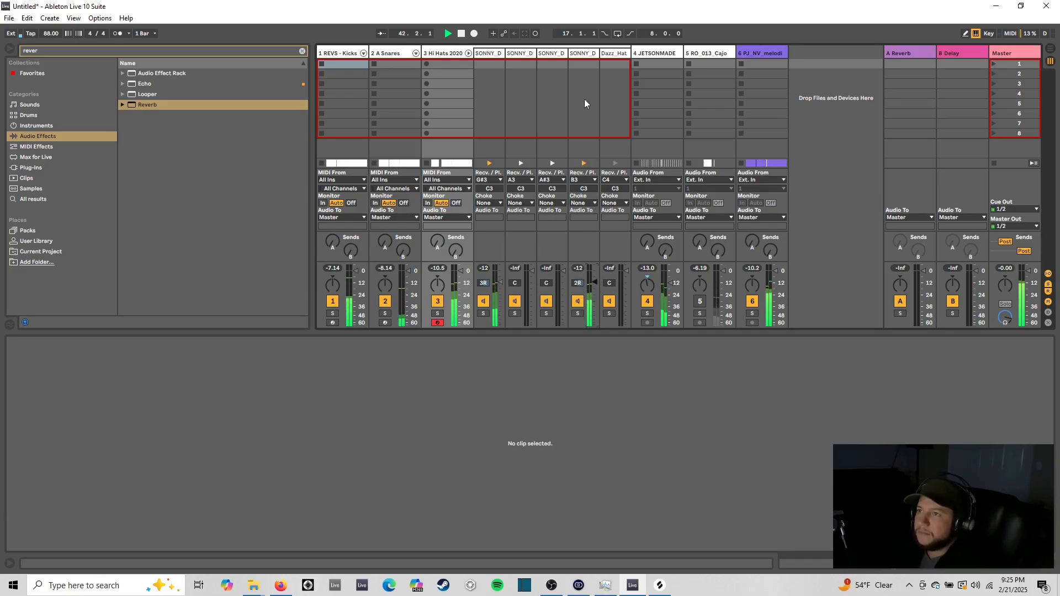
key(space)
Step: Review the open hi-hat chain's devices, and add a Reverb at the end of the Hi Hats track's device chain
click(586, 55)
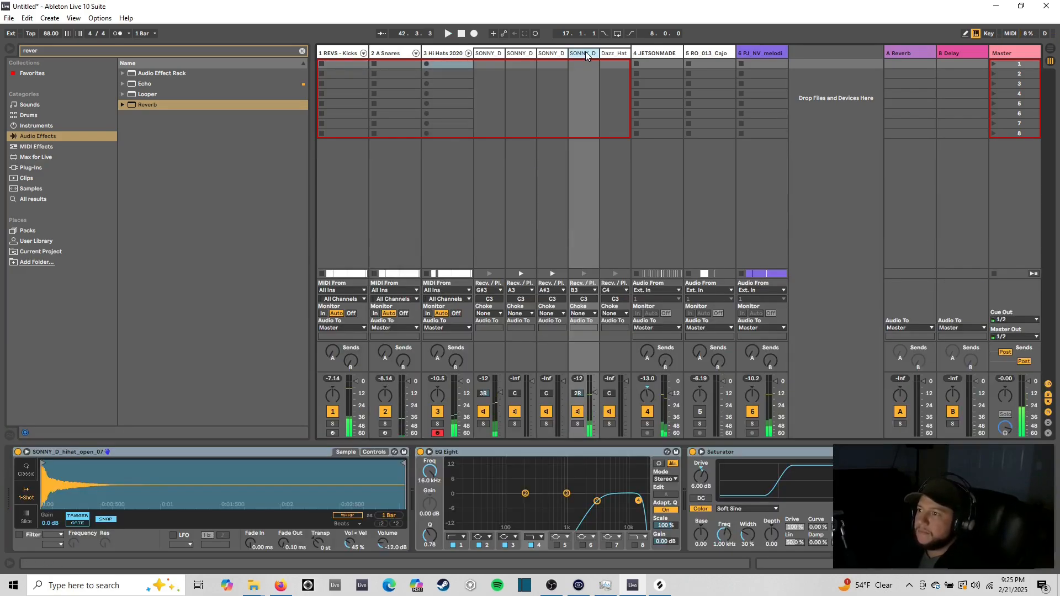
drag(975, 570, 1002, 570)
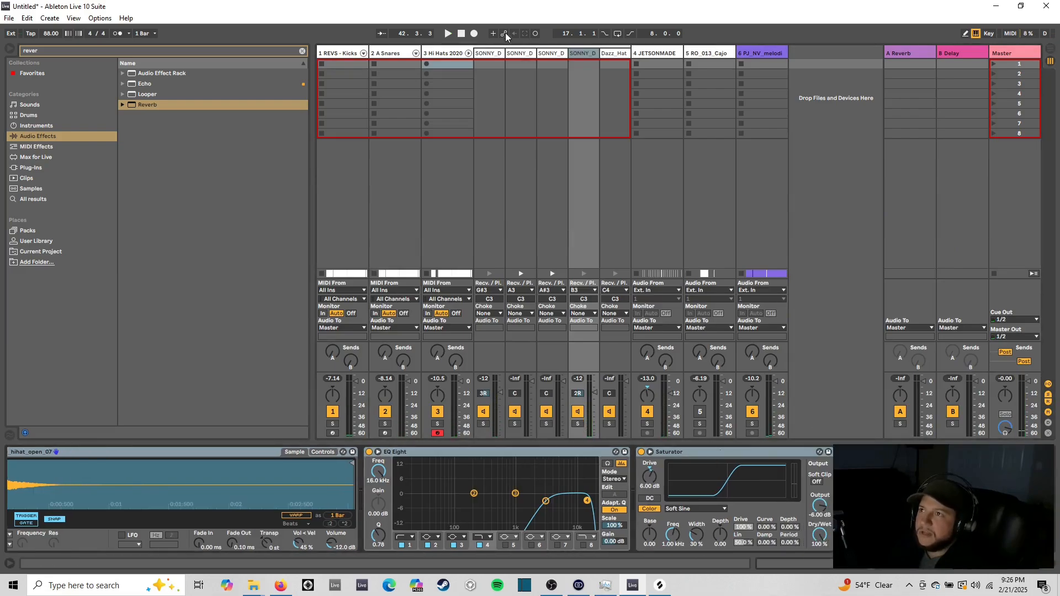
click(446, 53)
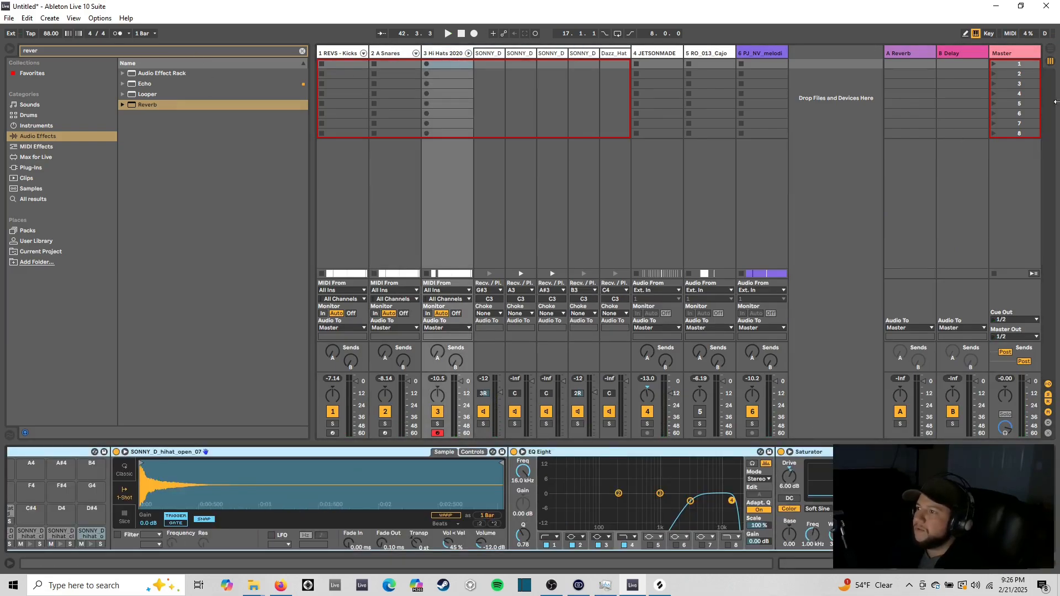
click(1052, 50)
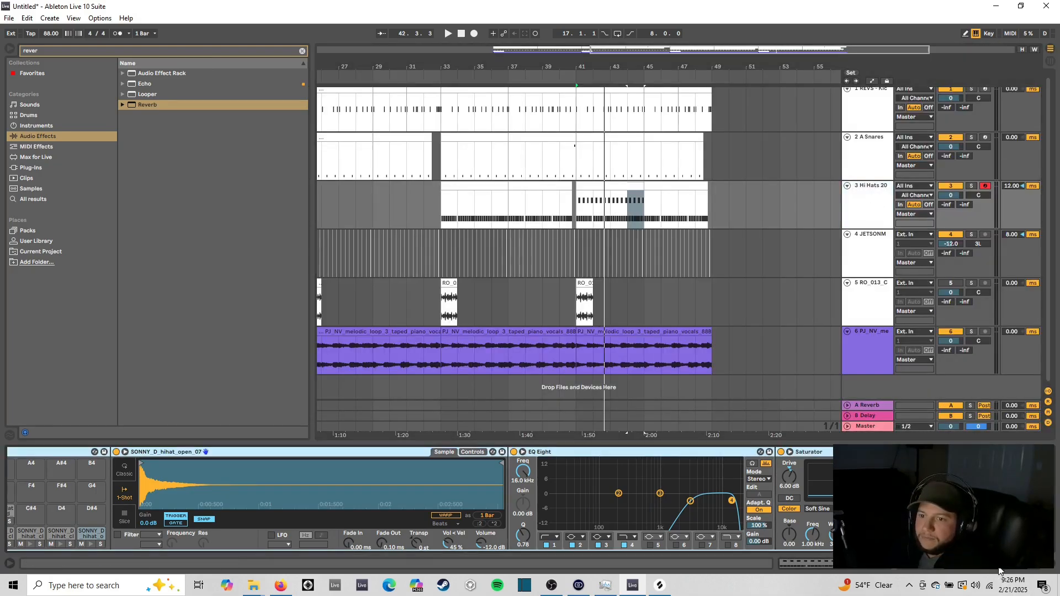
drag(806, 563, 881, 563)
double_click(146, 105)
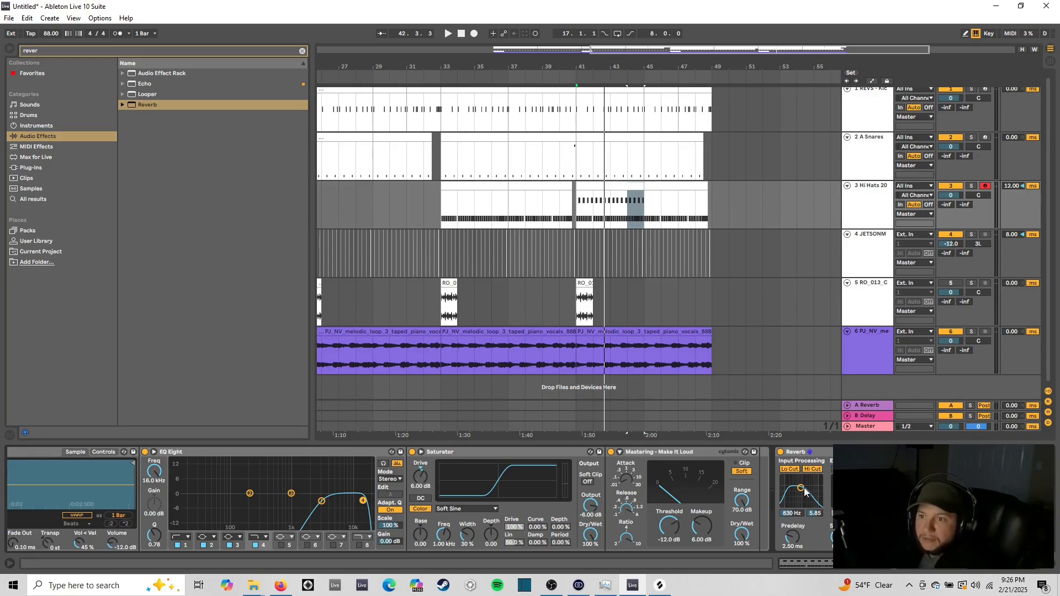
Step: Set the new Reverb's input filter to 3.31 kHz with a width of 4.40, and audition the section from bar 41
key(space)
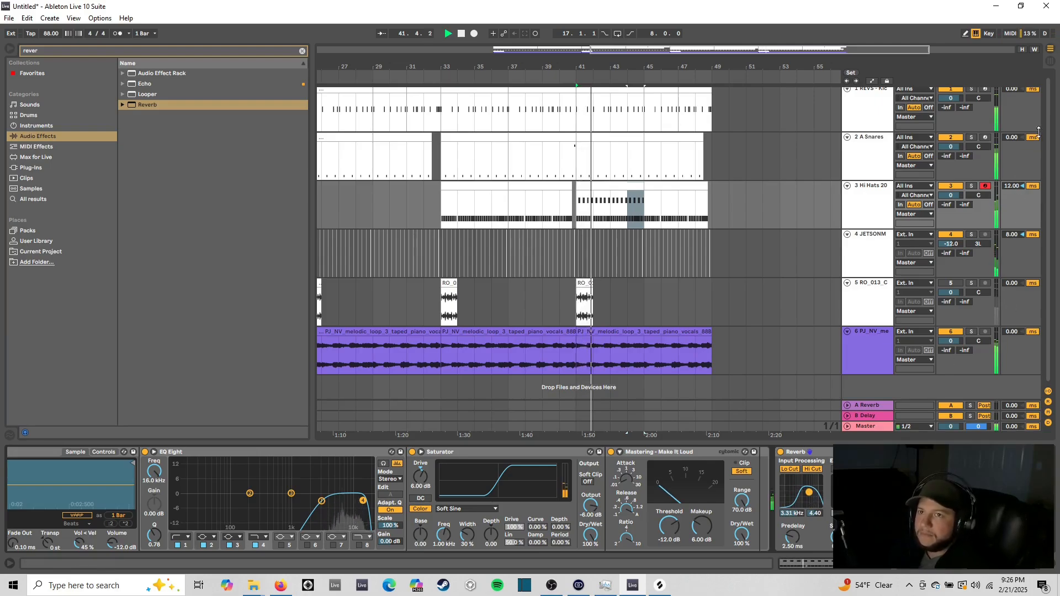
key(Tab)
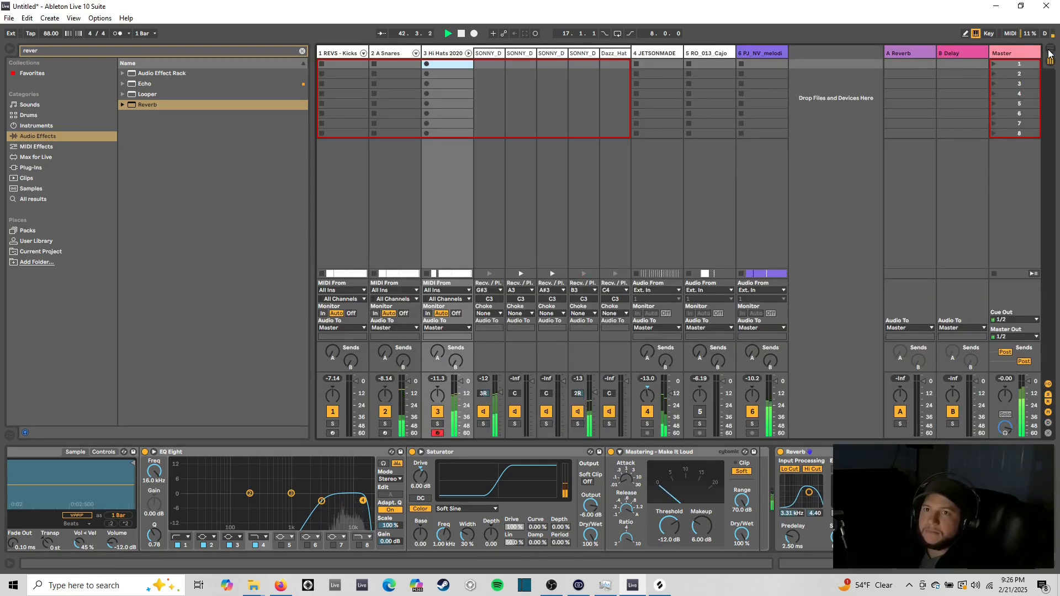
key(Tab)
key(space)
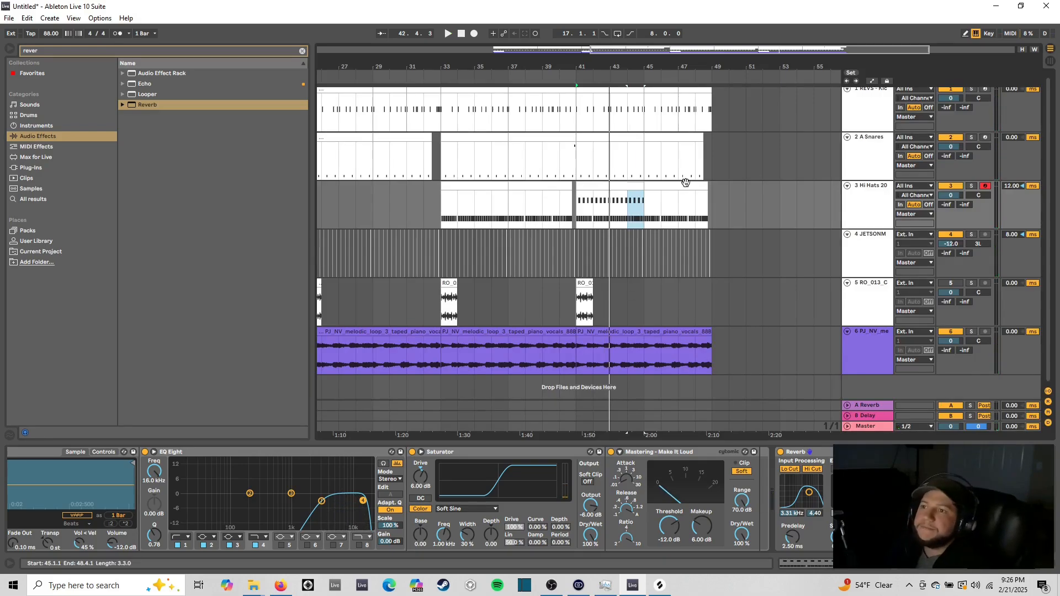
Step: Open the hi-hat clip at bar 45, turn off its triplet grid, and draw SONNY_D_hihat_open_07 eighth notes at 1.1.3 and 1.2.3
click(661, 189)
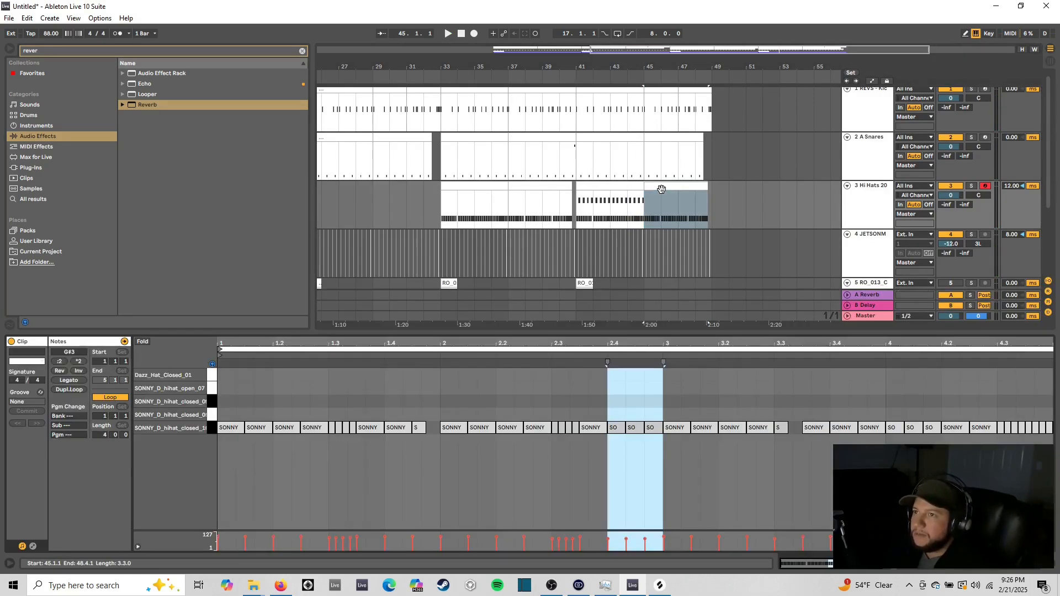
right_click(301, 480)
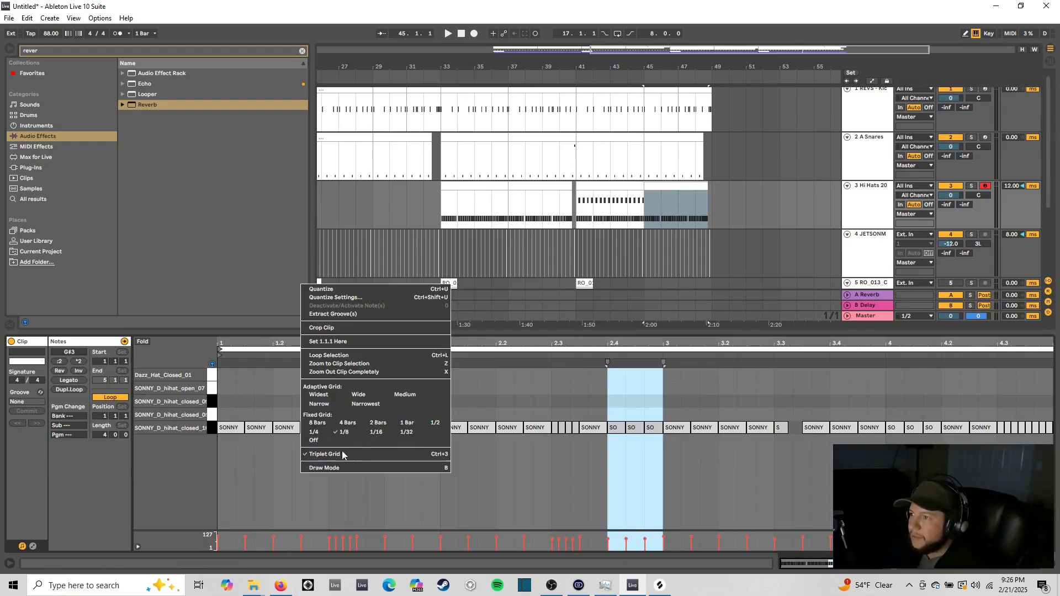
click(342, 456)
right_click(271, 406)
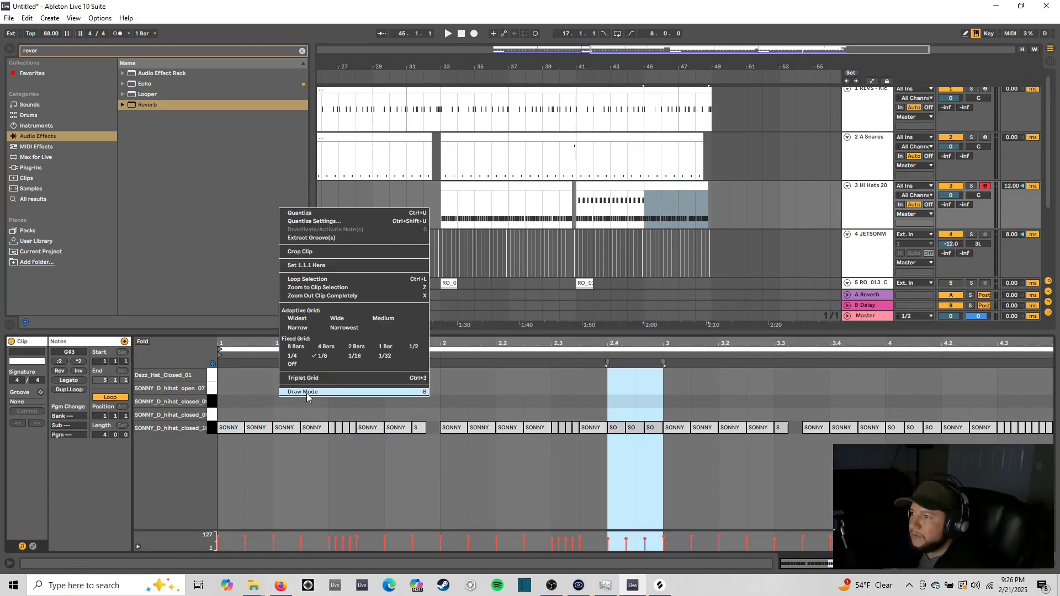
click(304, 393)
click(257, 387)
click(313, 387)
right_click(370, 392)
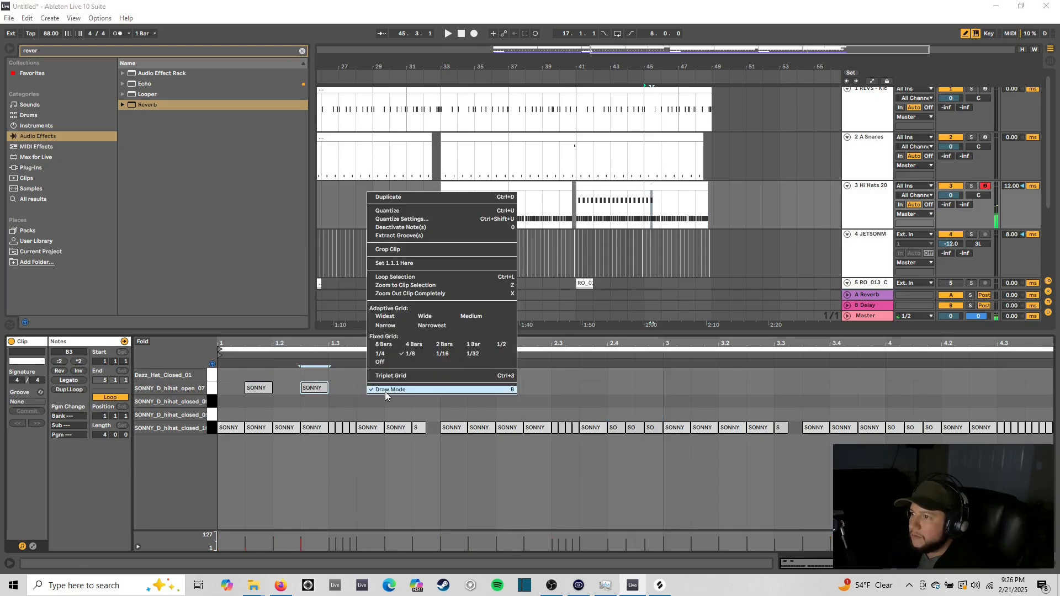
click(386, 391)
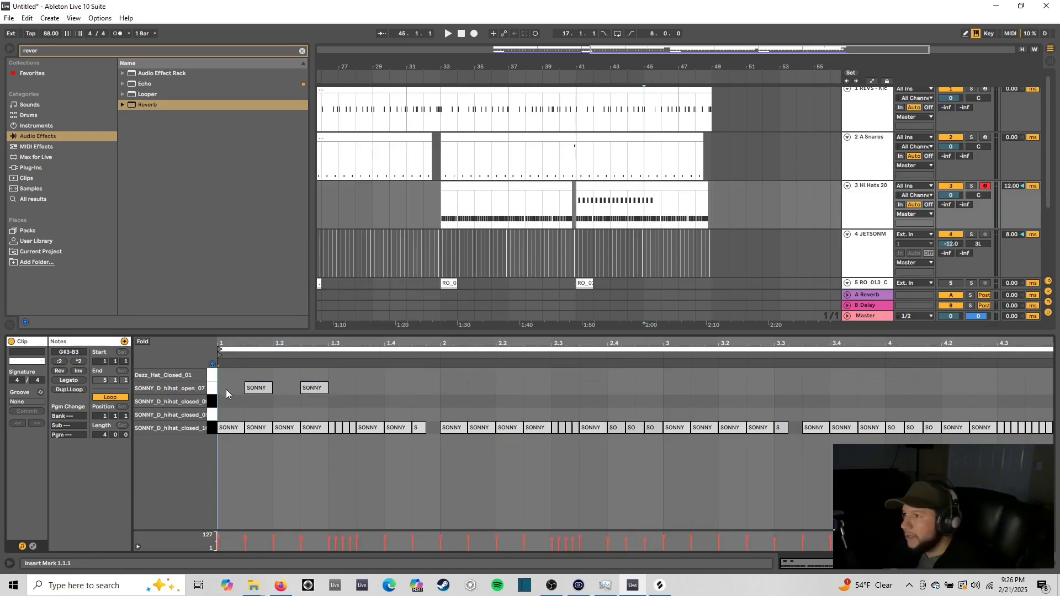
Step: Duplicate the two open hi-hat notes repeatedly until they fill the bar 45 clip
drag(226, 390, 323, 387)
key(ctrl+d)
key(ctrl+d)
key(ctrl+d)
key(ctrl+d)
key(ctrl+d)
key(ctrl+d)
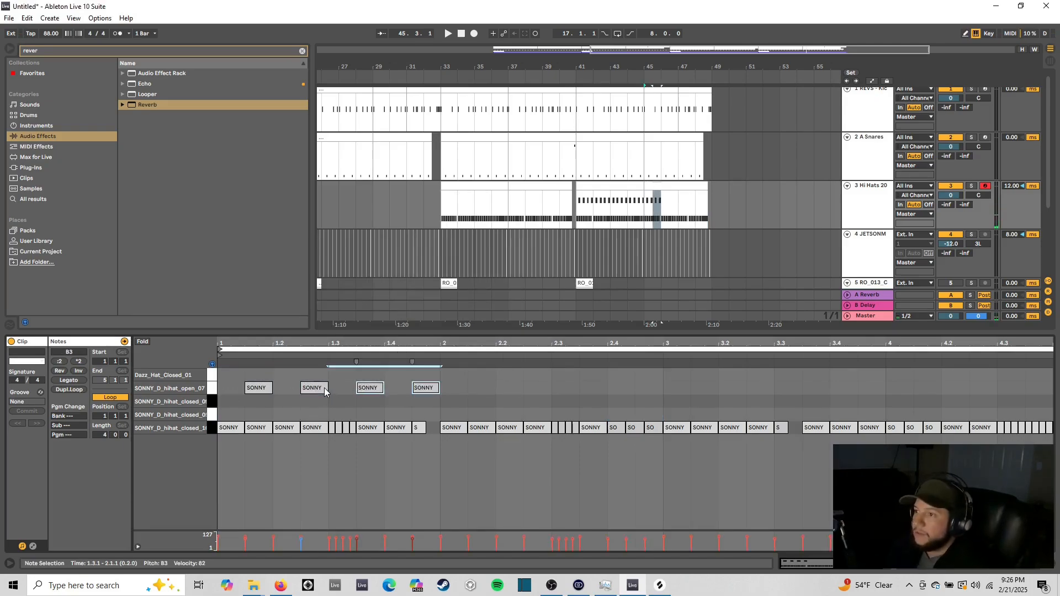
key(ctrl+d)
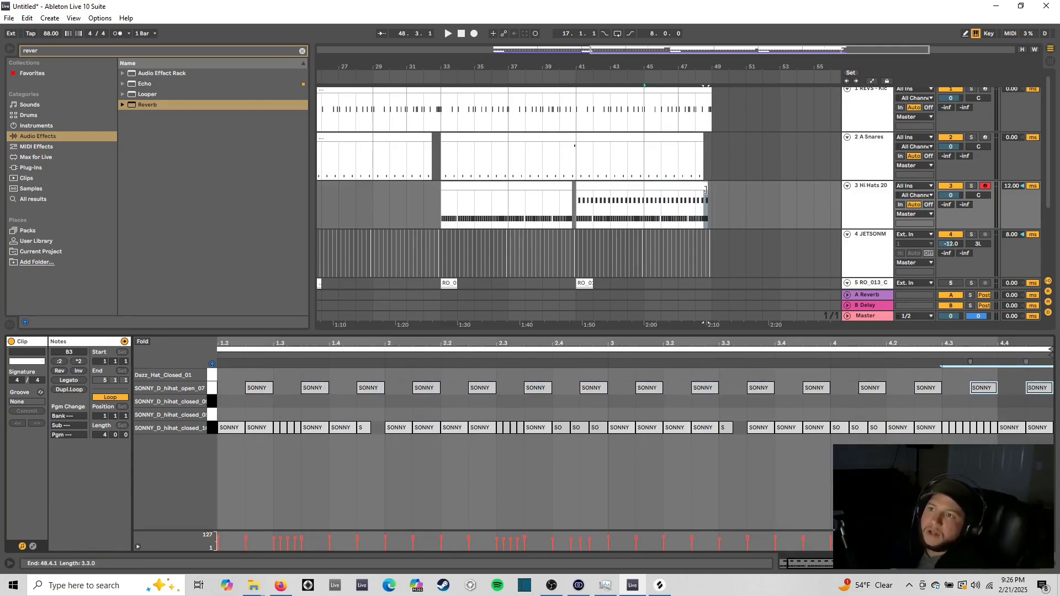
Step: Set the arrangement grid to 1/2 and trim the end of the last hi-hat clip to 48.3.1
key(z)
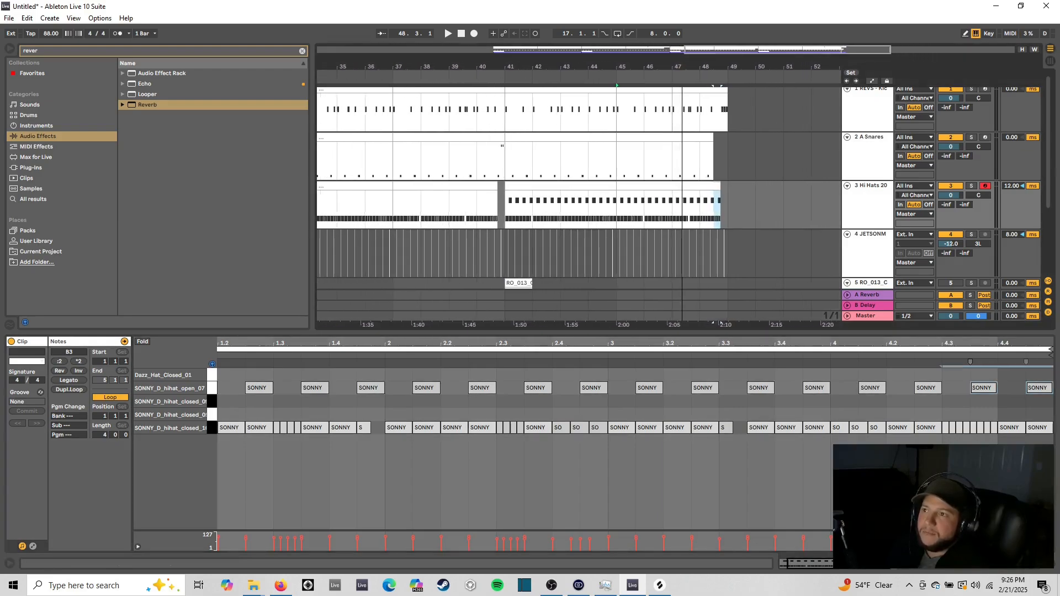
right_click(730, 190)
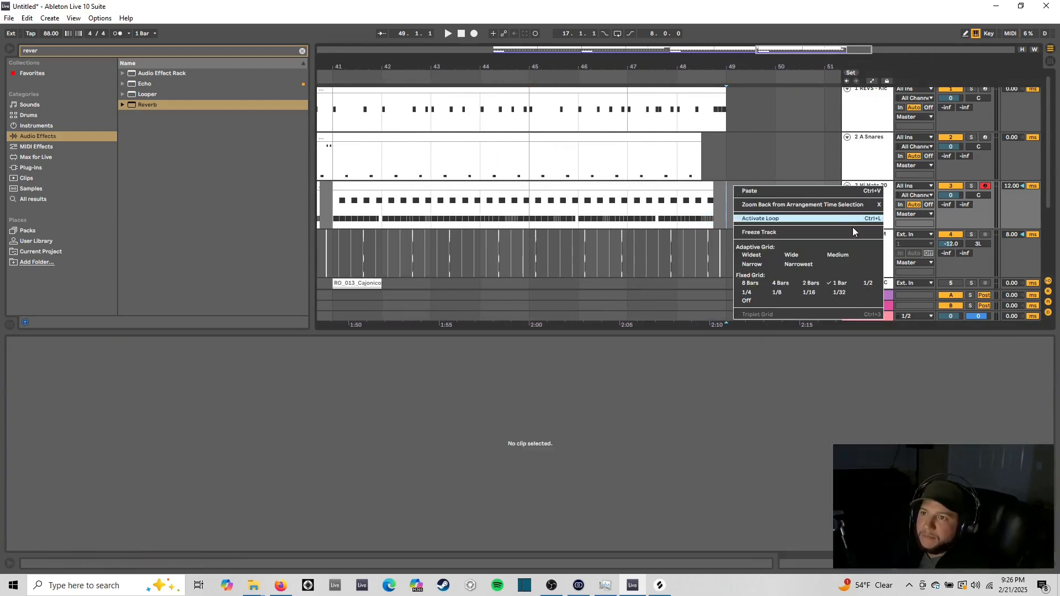
click(868, 283)
drag(711, 186, 702, 186)
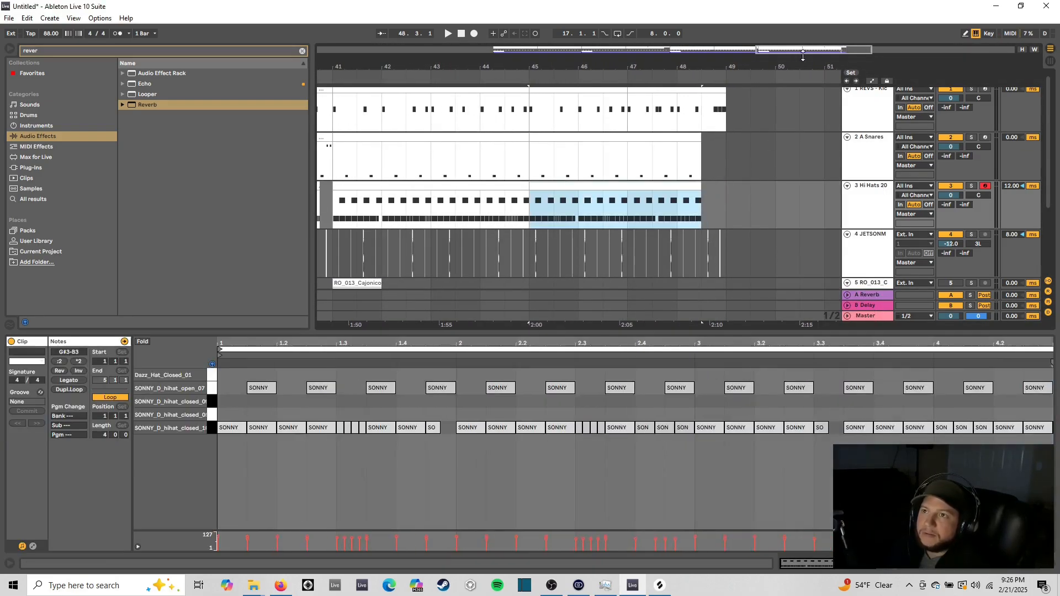
Step: Play the arrangement from bar 33 past its end, lower the open hi-hat chain's volume to -15.6 dB, and stop playback
drag(805, 51, 738, 24)
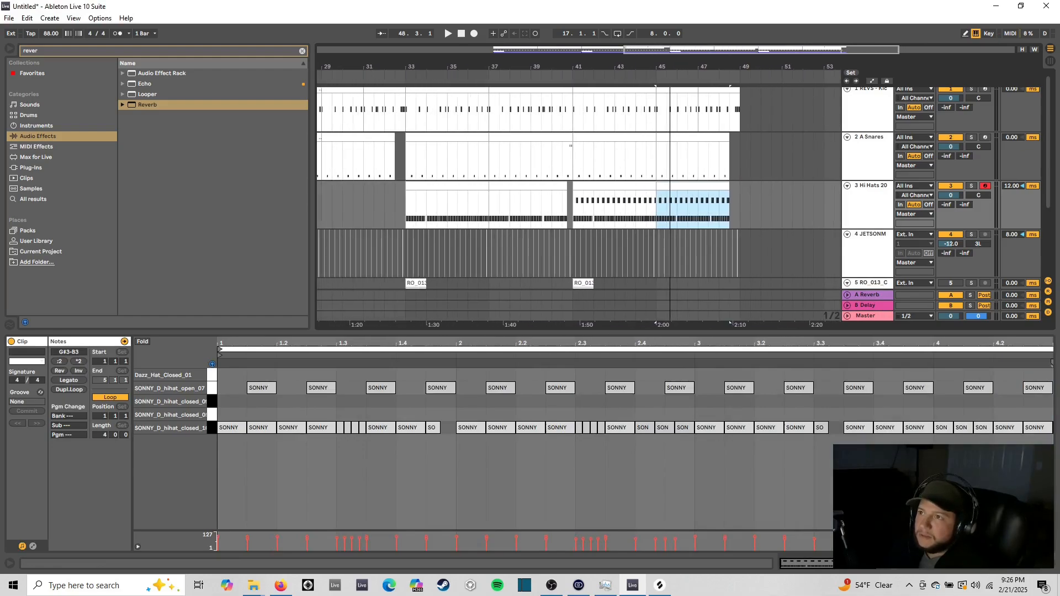
click(407, 206)
key(space)
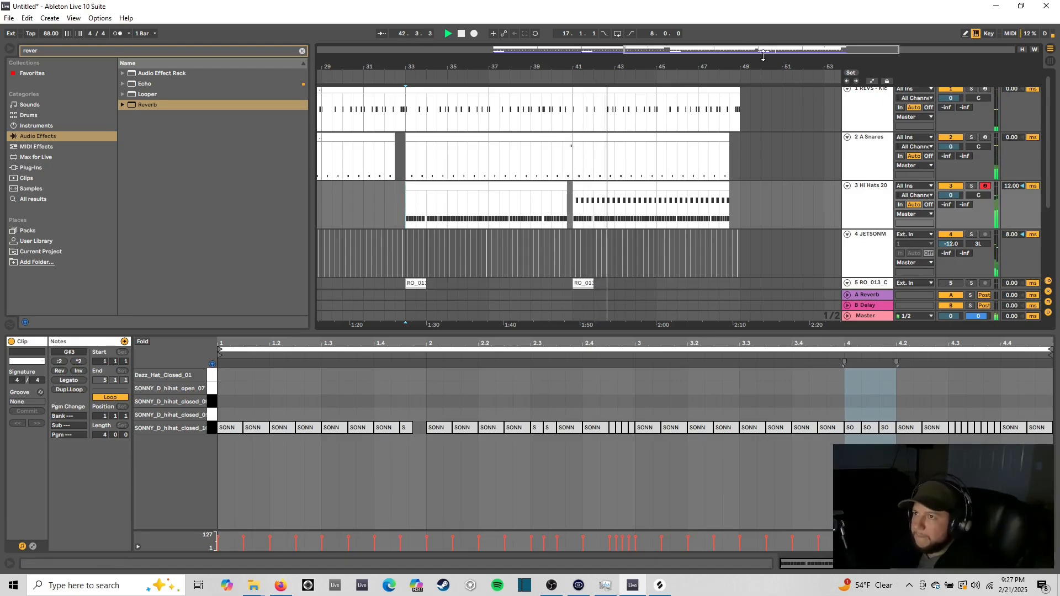
drag(763, 50, 763, 55)
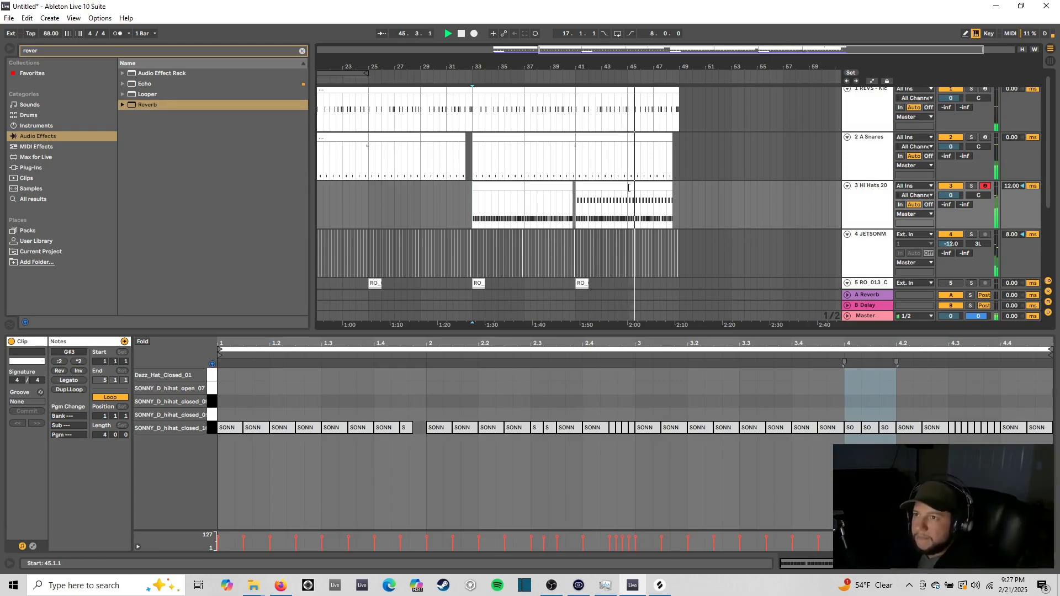
click(1049, 62)
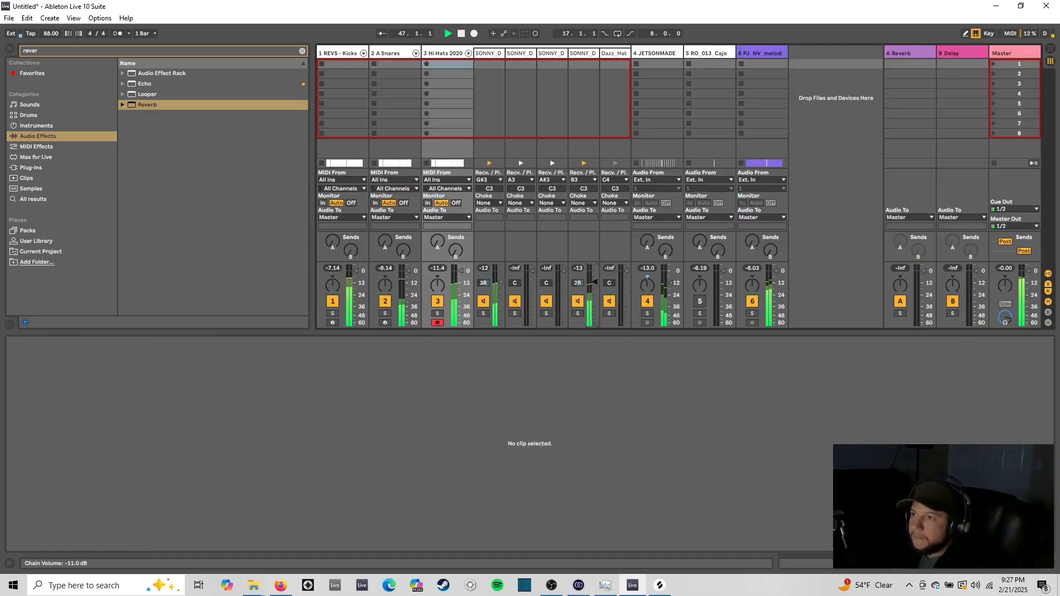
drag(594, 284, 594, 287)
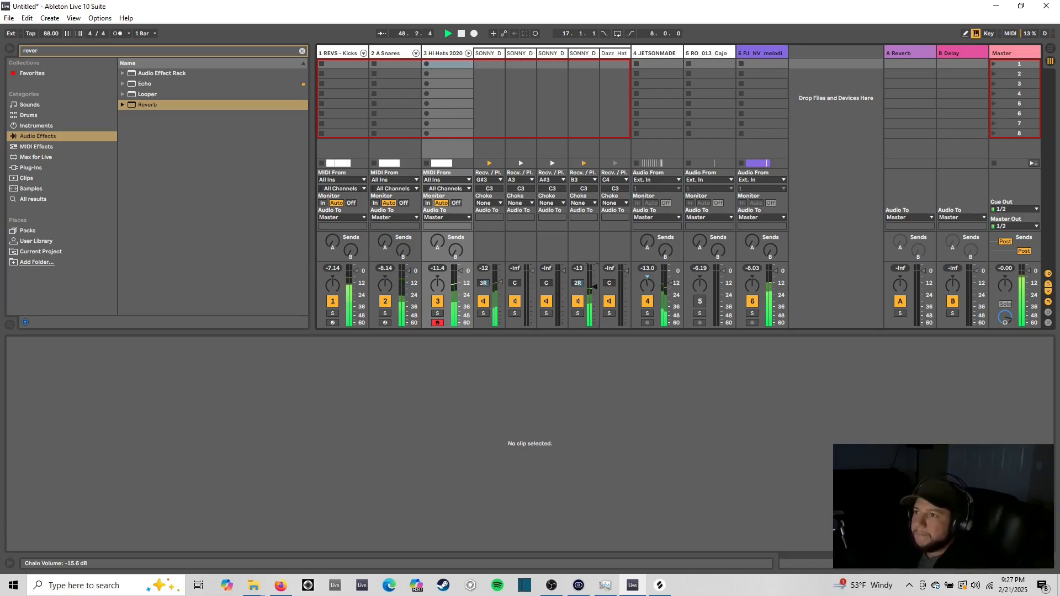
click(1048, 50)
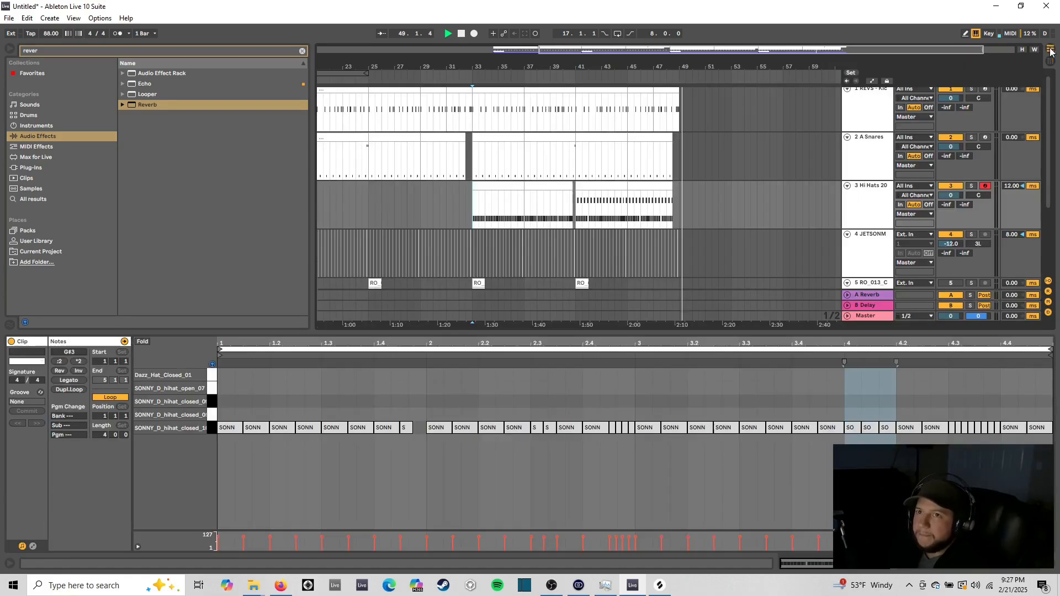
key(space)
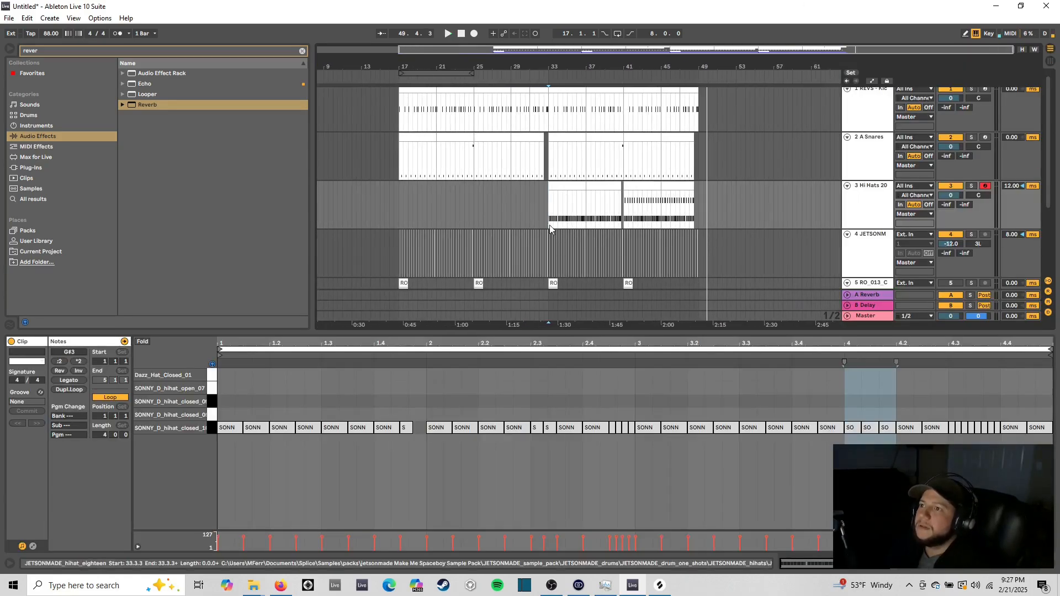
Step: Compare the note patterns of the hi-hat clips at bars 33, 37 and 41
drag(729, 52, 731, 287)
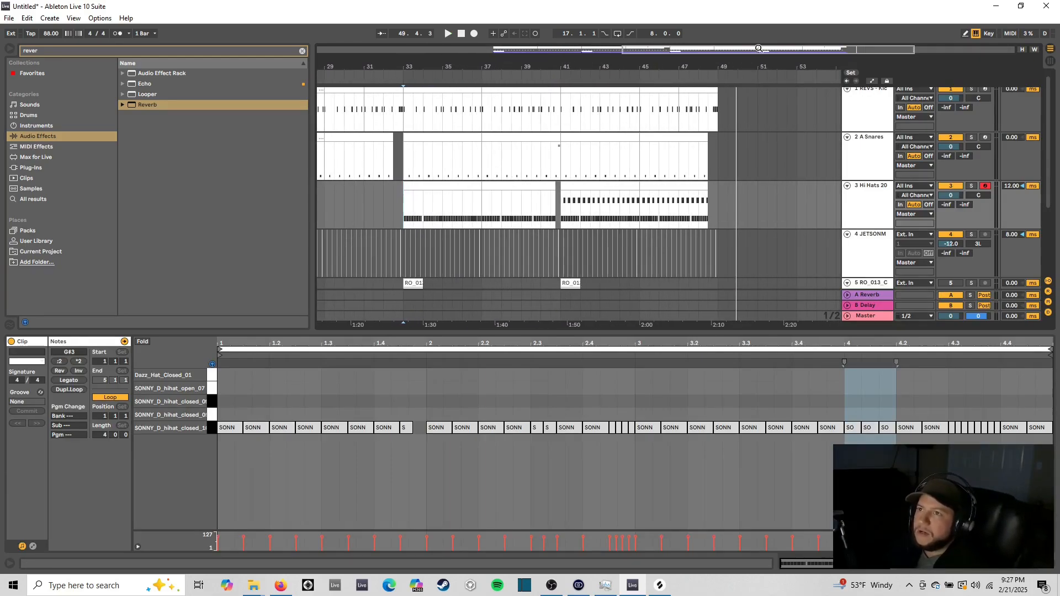
drag(758, 49, 719, 49)
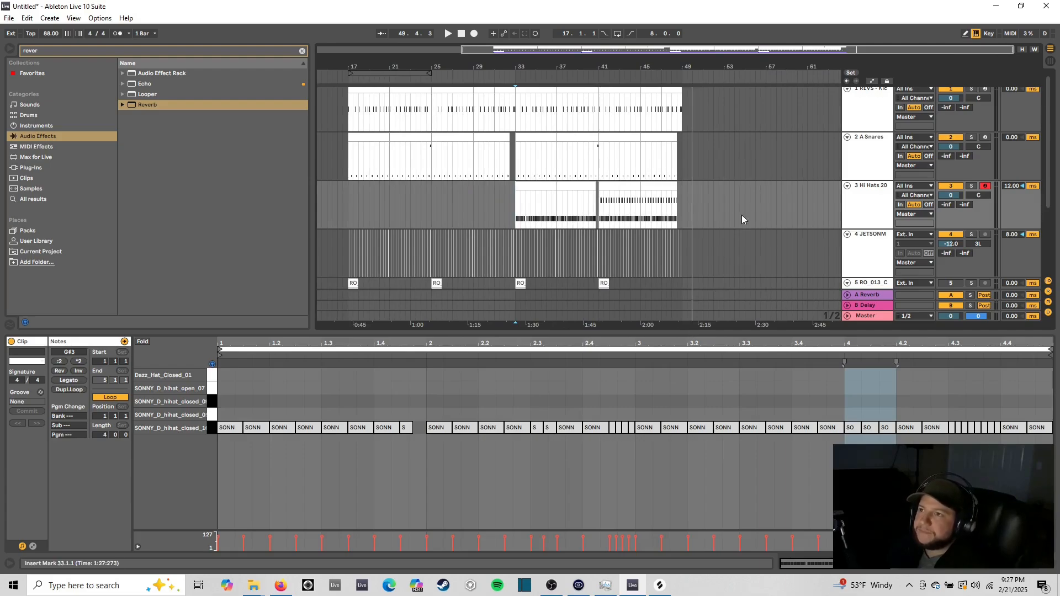
right_click(717, 198)
click(827, 290)
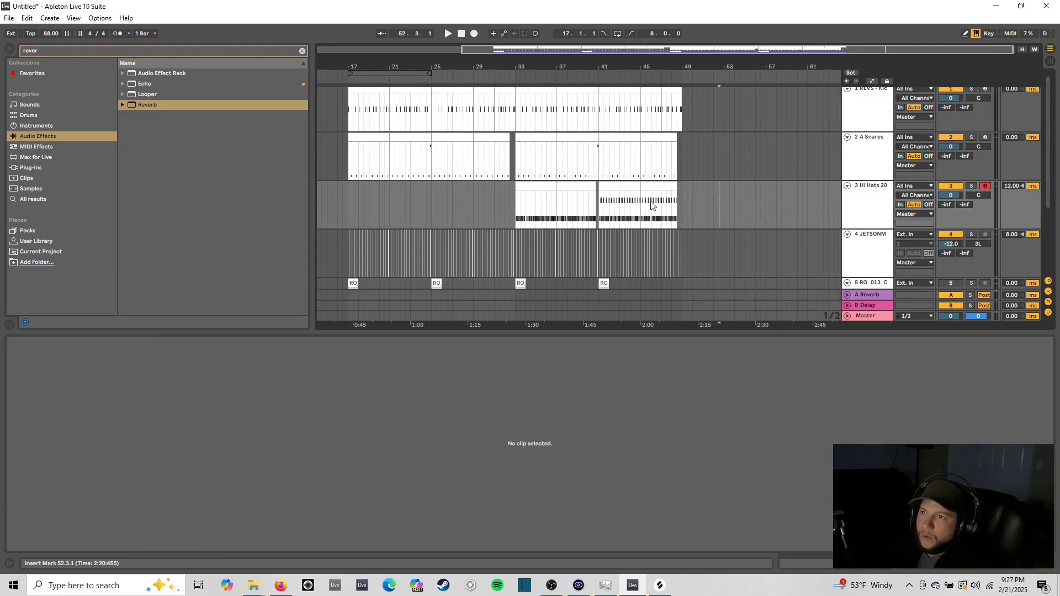
drag(701, 50, 578, 182)
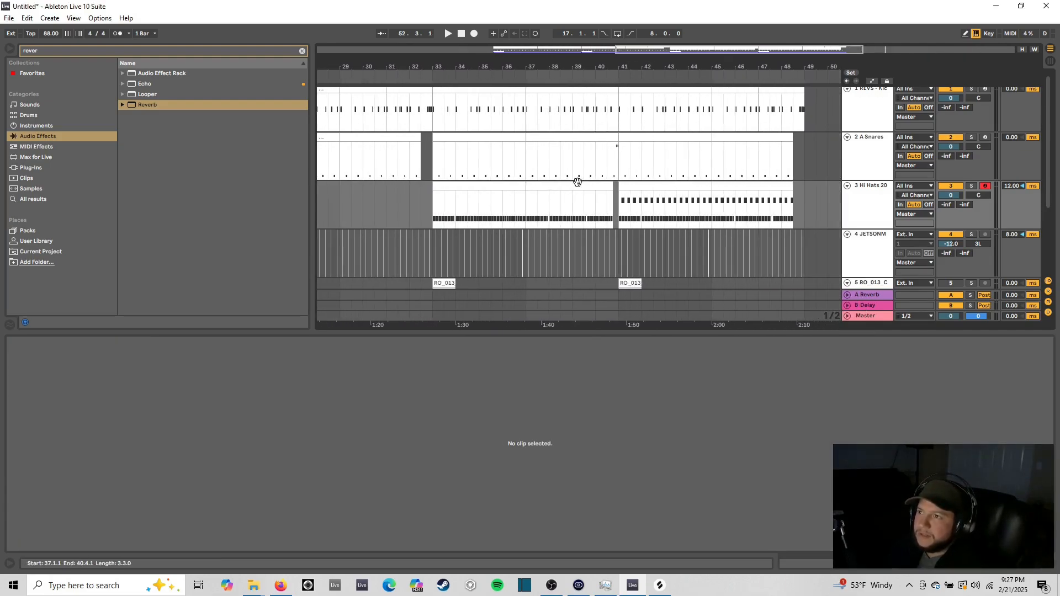
click(576, 208)
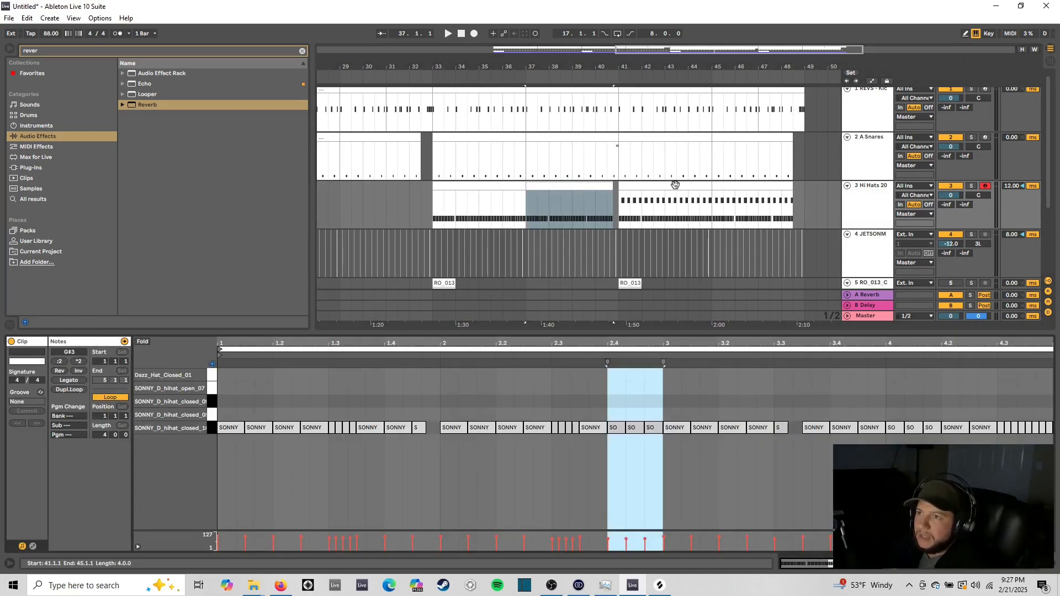
click(654, 213)
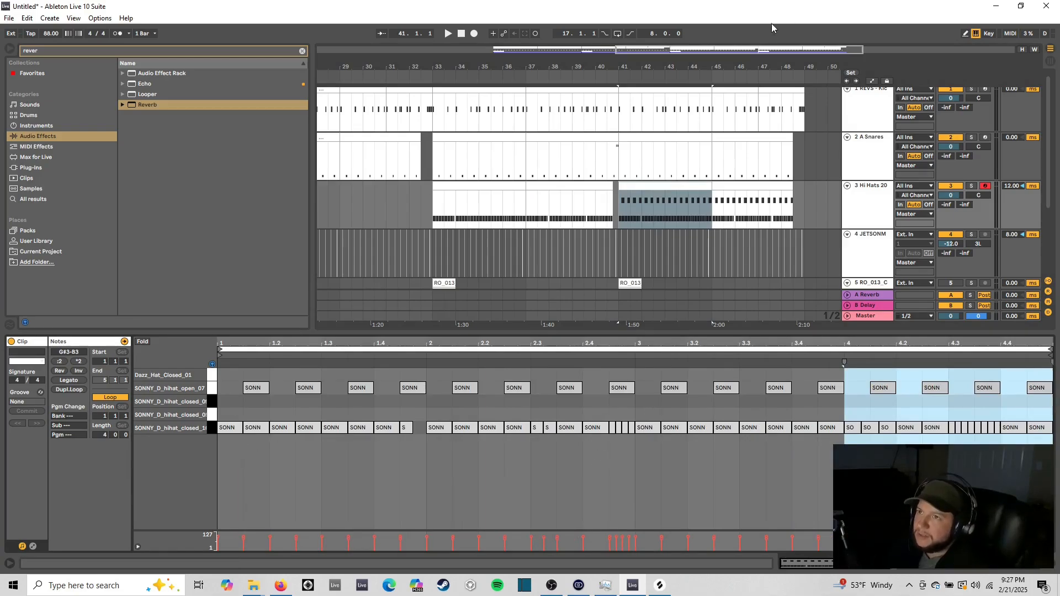
drag(742, 52, 595, 171)
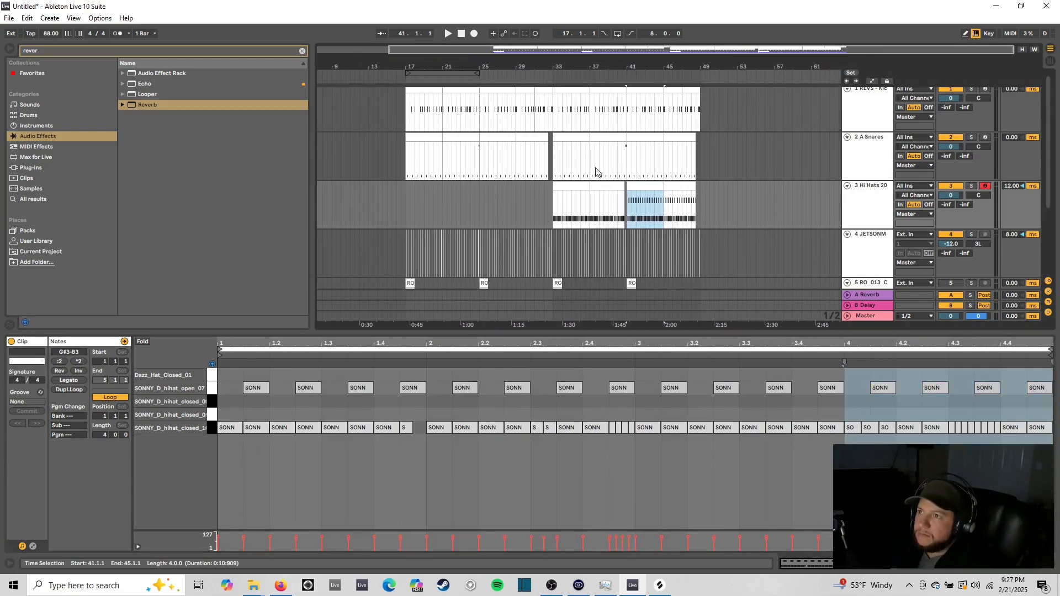
click(557, 211)
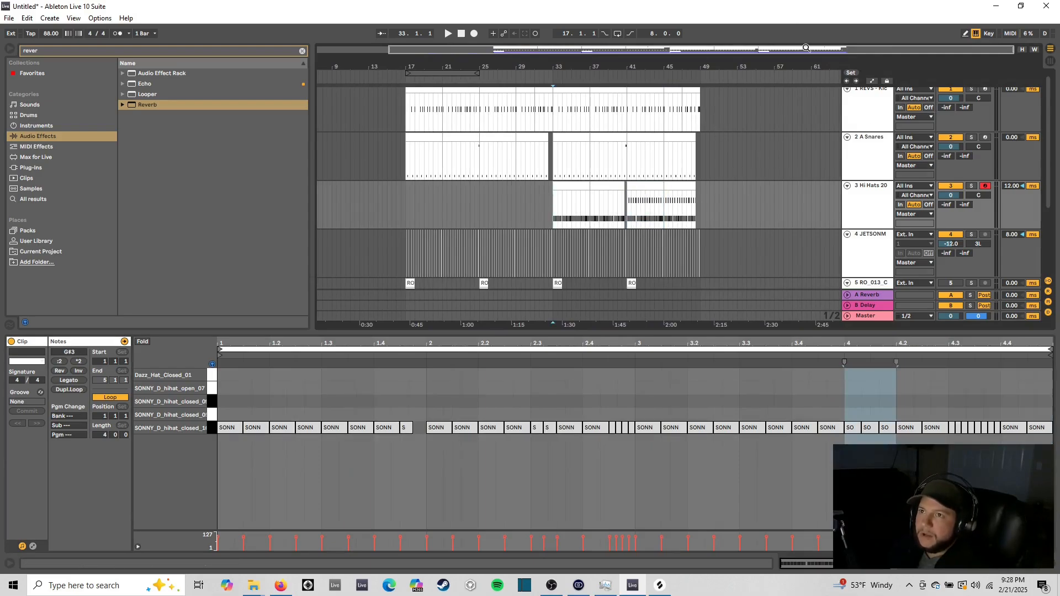
Step: Using a 1-bar arrangement grid, move the hi-hat clips from bars 41–49 to bar 57 and deactivate them
drag(805, 48, 617, 324)
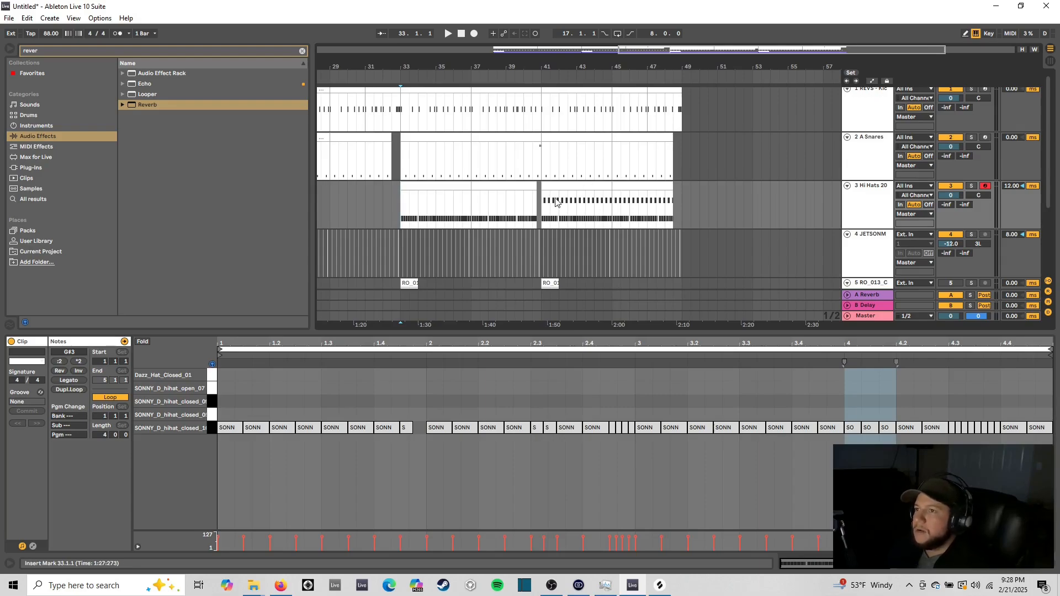
right_click(709, 197)
click(812, 290)
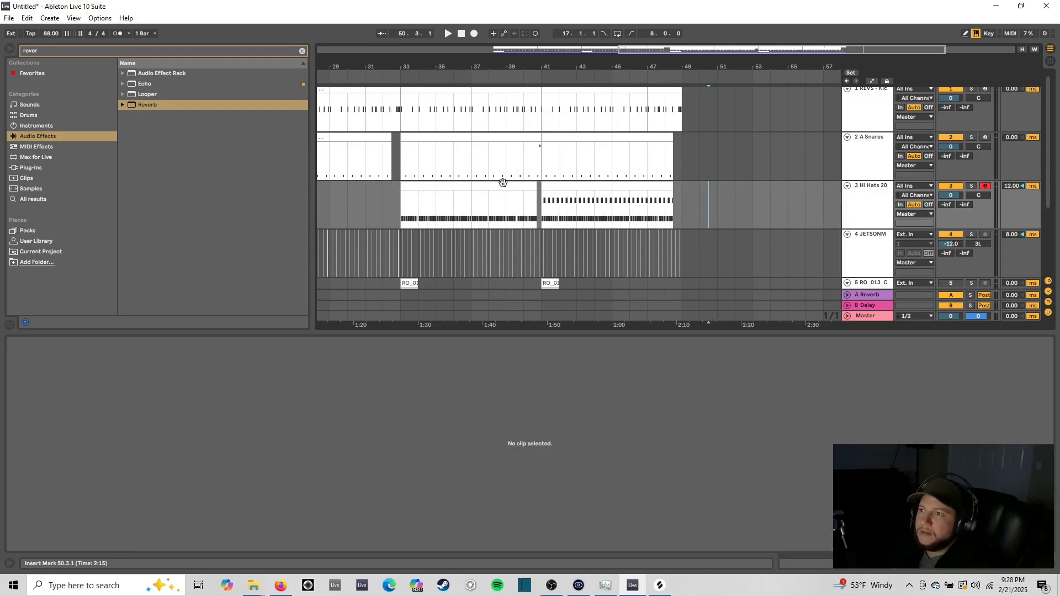
drag(540, 200, 682, 191)
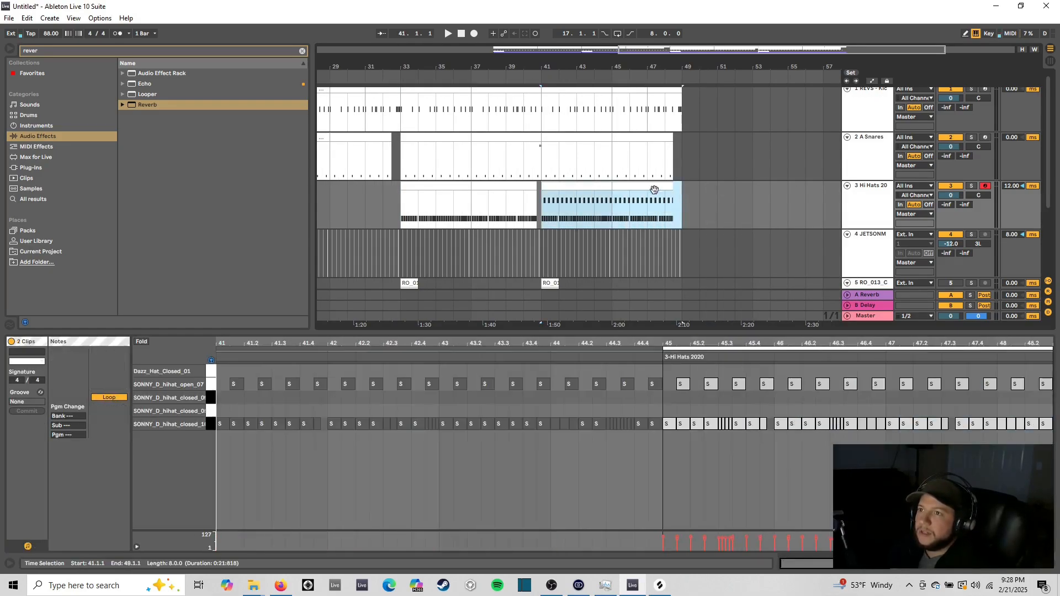
drag(558, 187, 698, 188)
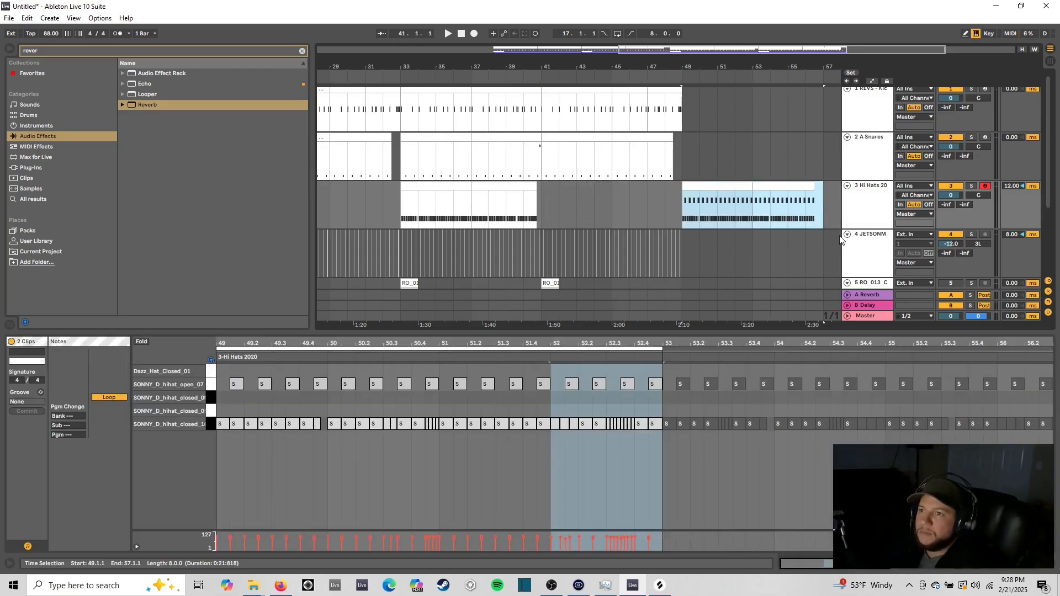
drag(760, 61, 759, 53)
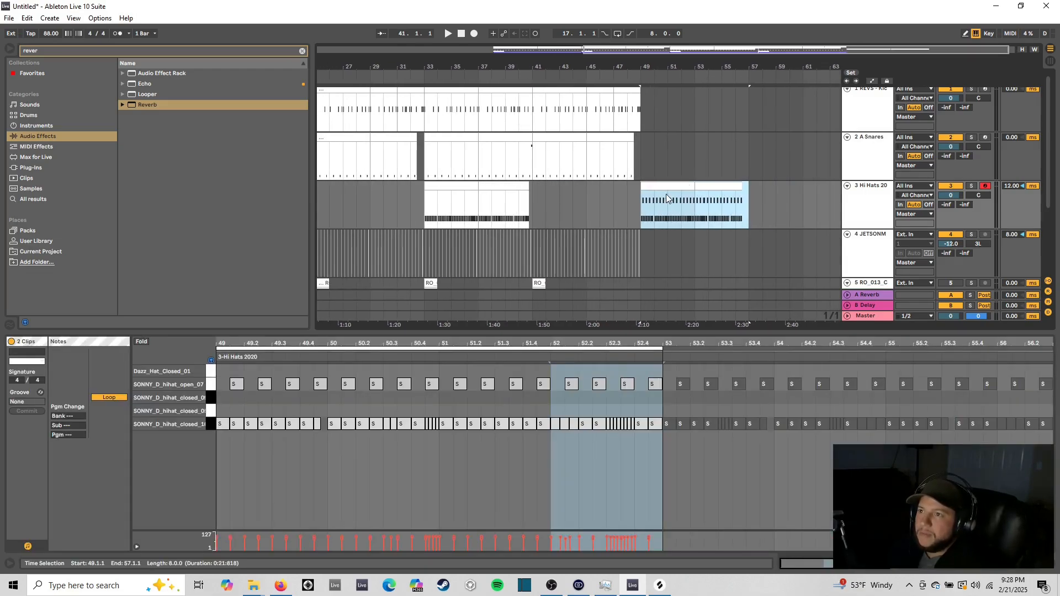
drag(662, 187, 768, 186)
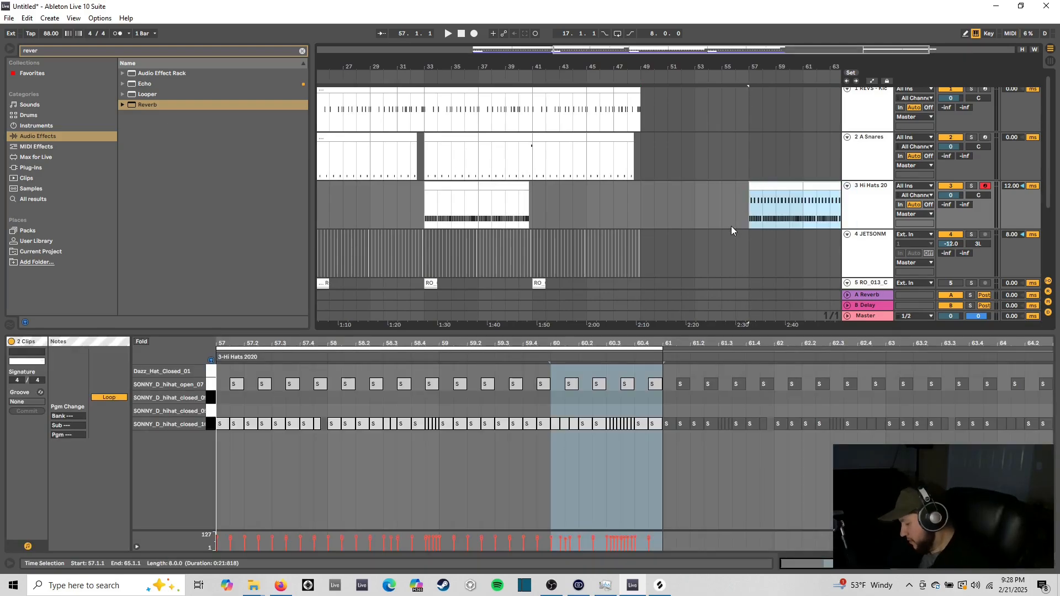
key(0)
Step: In the hi-hat clip at bar 37, turn off the triplet grid and draw SONNY_D_hihat_open_07 eighth notes at 1.1.3 and 1.2.3
scroll(503, 221, up, 6)
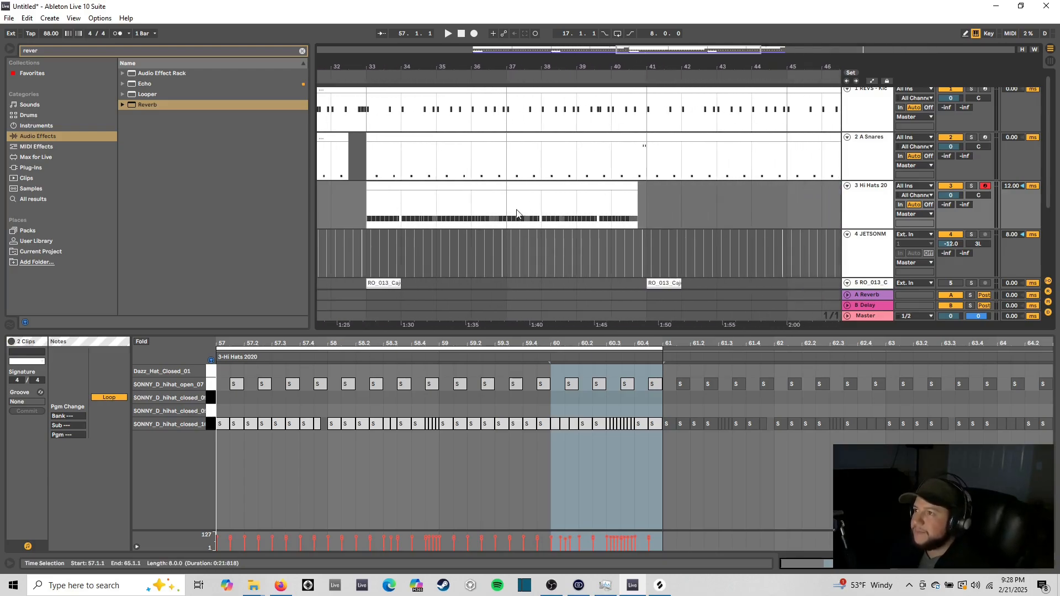
click(556, 190)
right_click(353, 463)
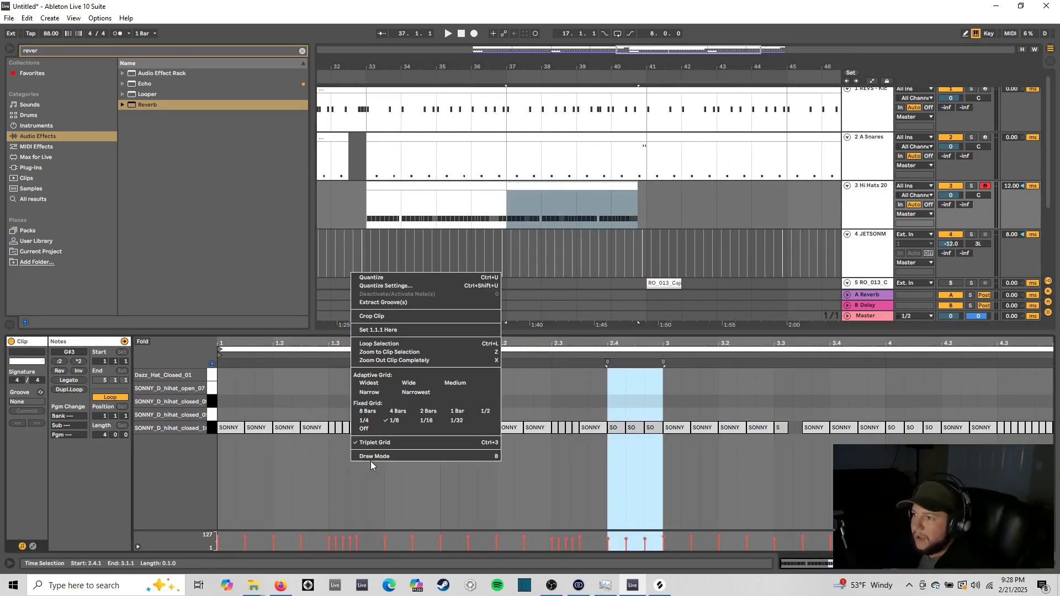
click(236, 366)
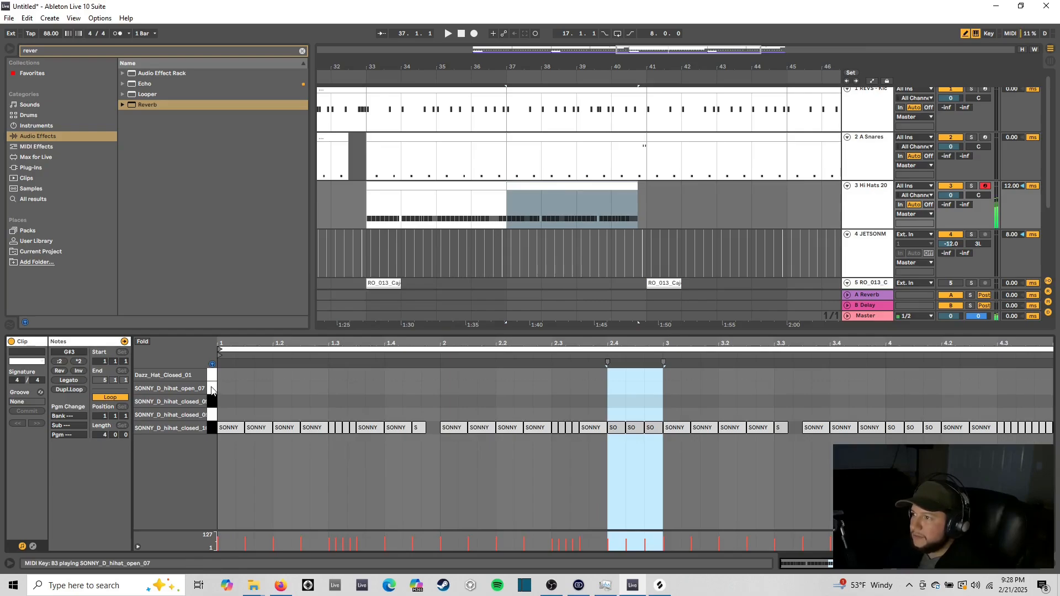
right_click(284, 390)
click(330, 377)
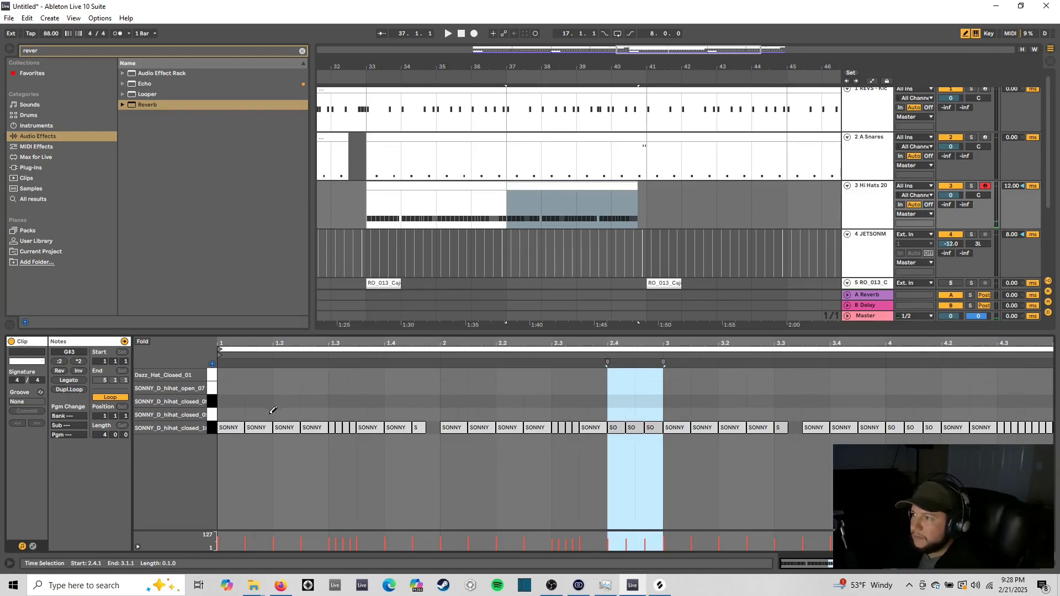
click(256, 387)
click(312, 387)
right_click(364, 398)
click(389, 395)
drag(221, 388, 293, 386)
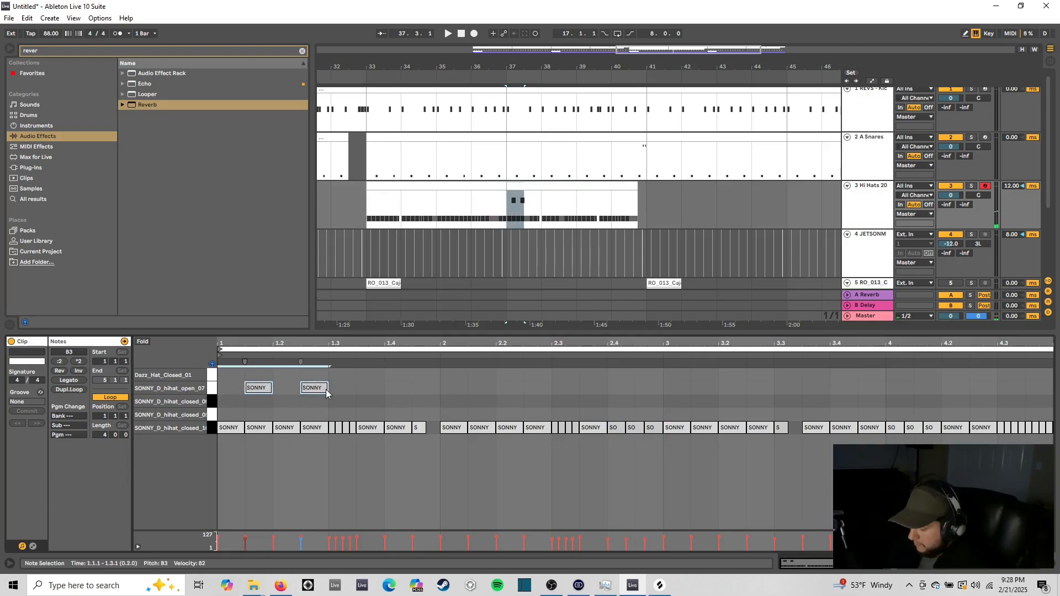
Step: Duplicate the two open hi-hat notes repeatedly until they fill the bar 37 clip
key(ctrl+d)
key(ctrl+d)
key(ctrl+d)
key(ctrl+d)
key(ctrl+d)
key(ctrl+d)
key(ctrl+d)
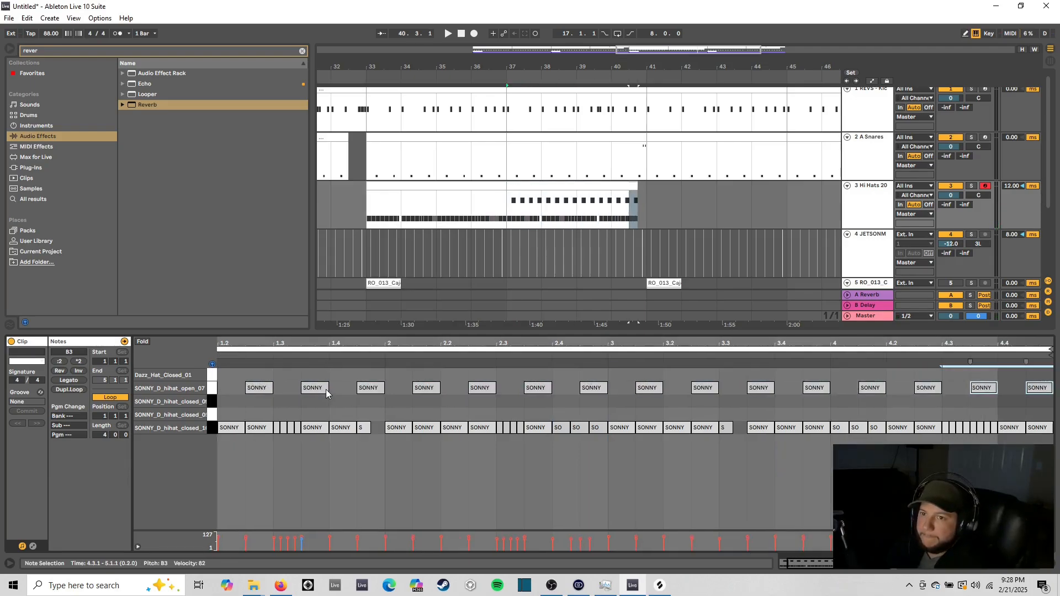
Step: Play the arrangement from bar 33 through the new open hats to bar 41, and stop playback
click(367, 204)
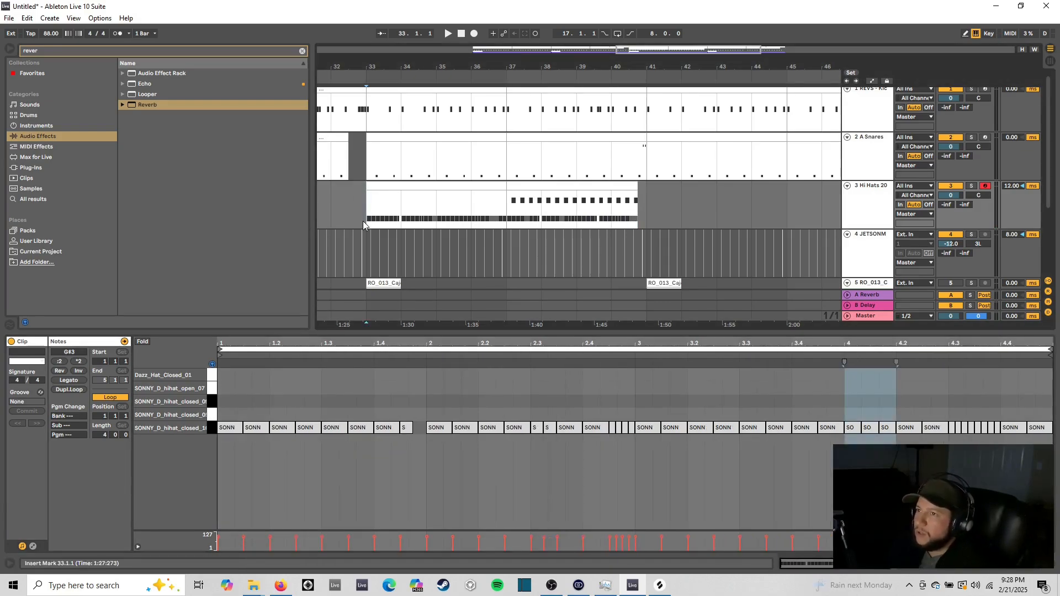
key(space)
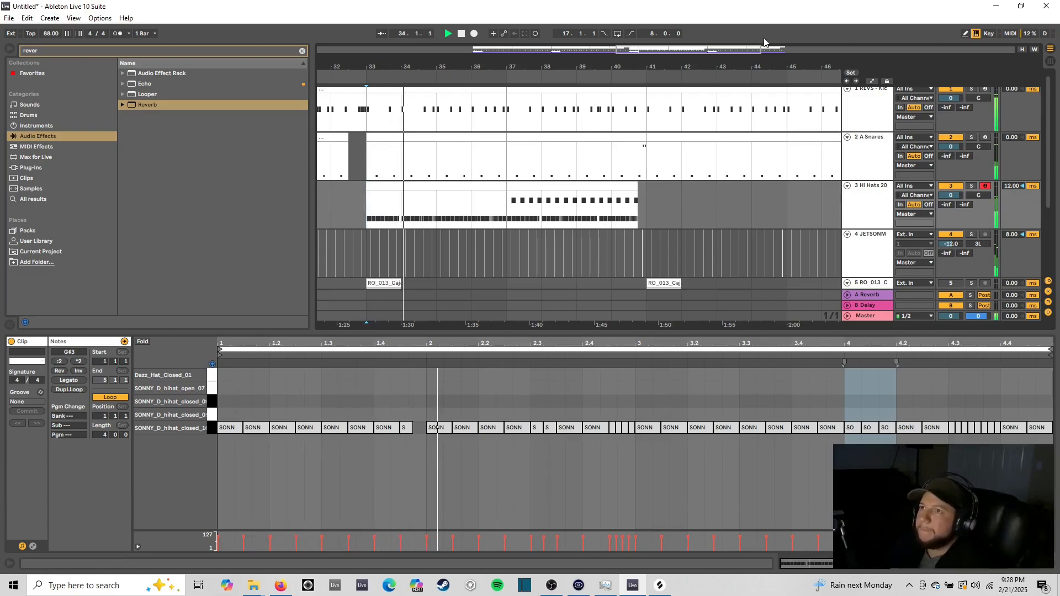
drag(691, 50, 692, 34)
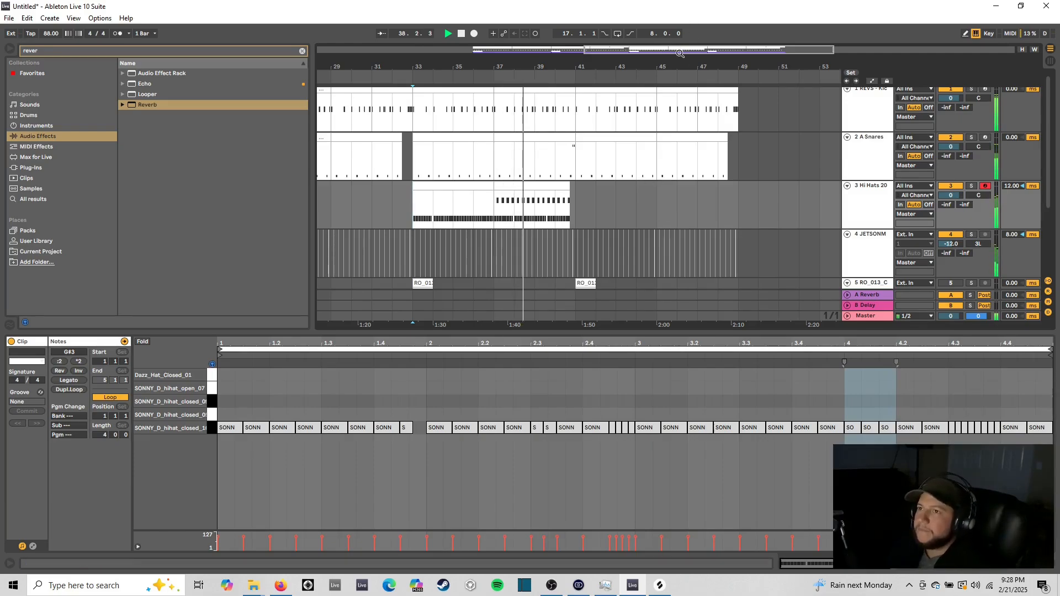
drag(679, 49, 668, 166)
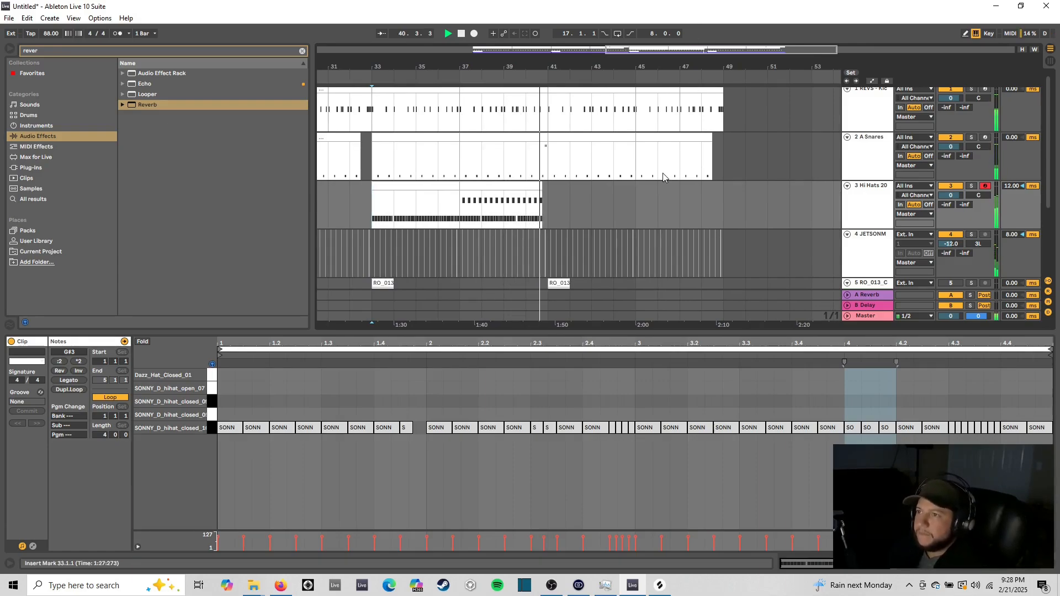
right_click(594, 204)
click(556, 205)
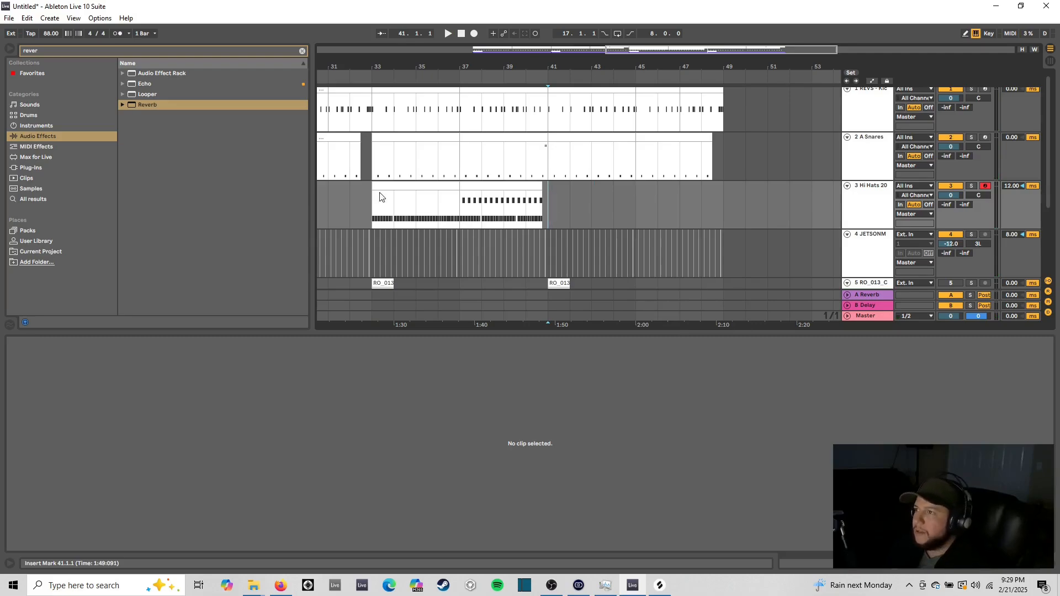
Step: Duplicate the hi-hat section from bars 33–41 so the copy fills bars 41–49
drag(373, 199, 552, 192)
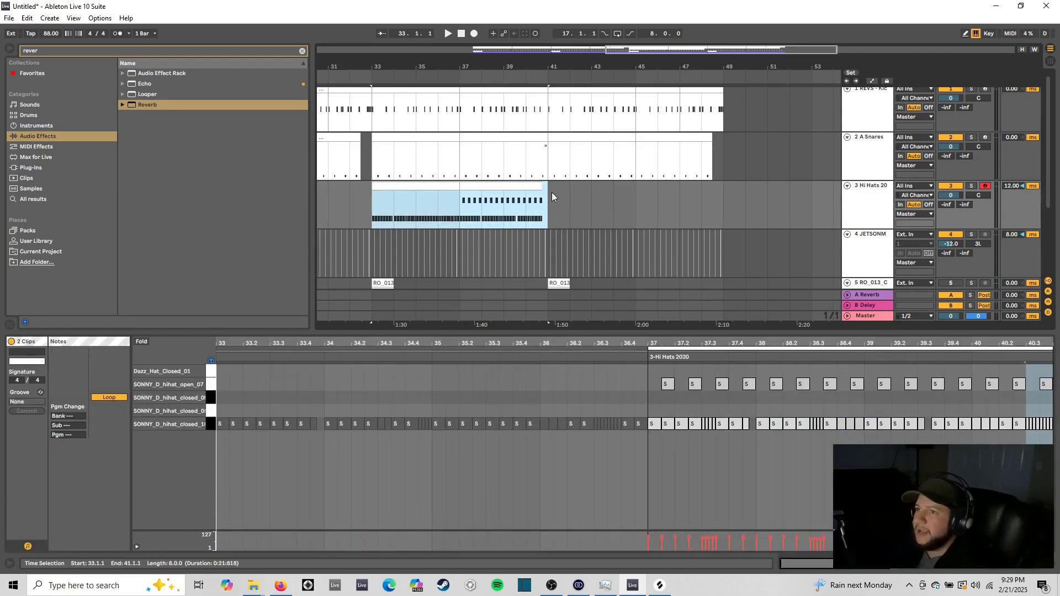
key(ctrl+d)
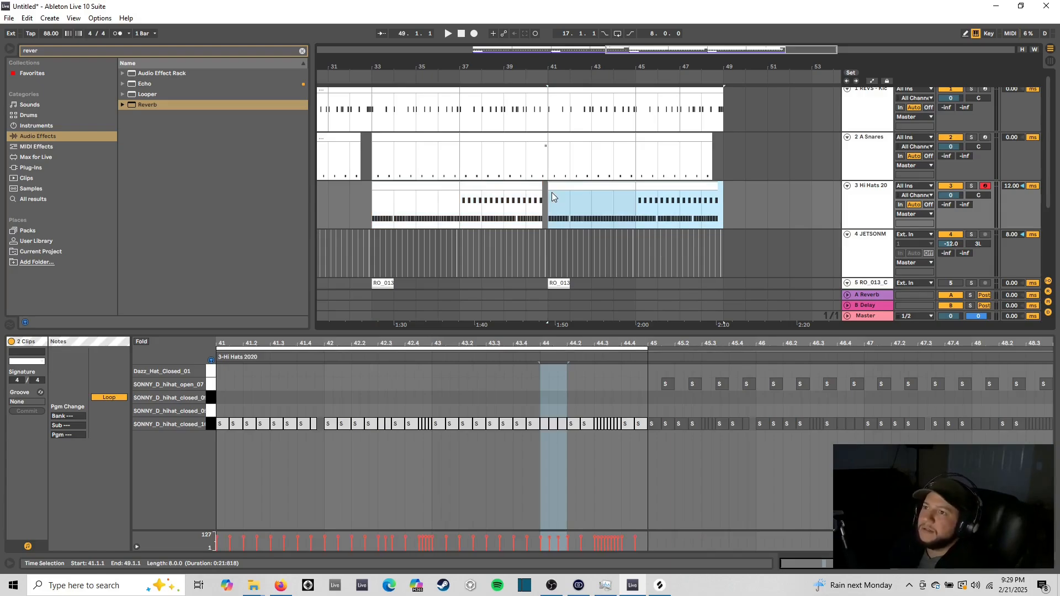
click(740, 195)
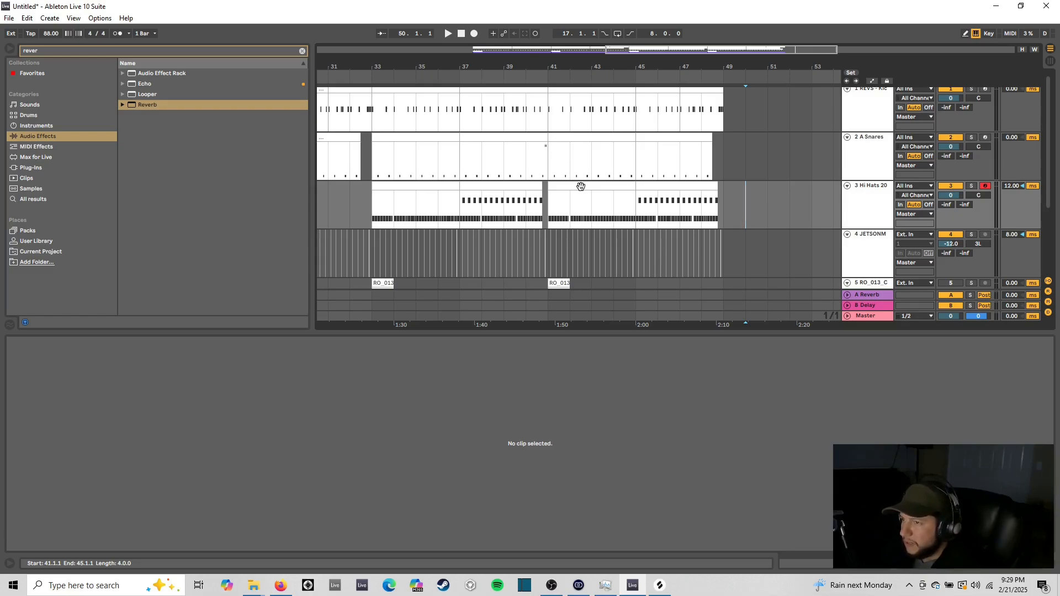
Step: Open the hi-hat clip at bar 41 and set its note grid to 1/16 with the triplet grid off
click(580, 187)
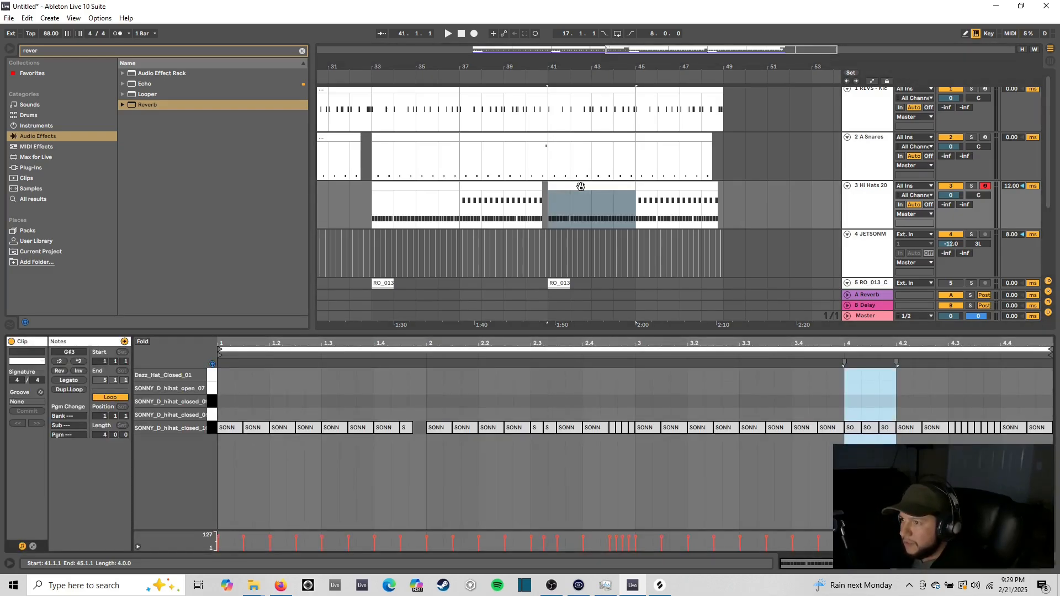
right_click(404, 452)
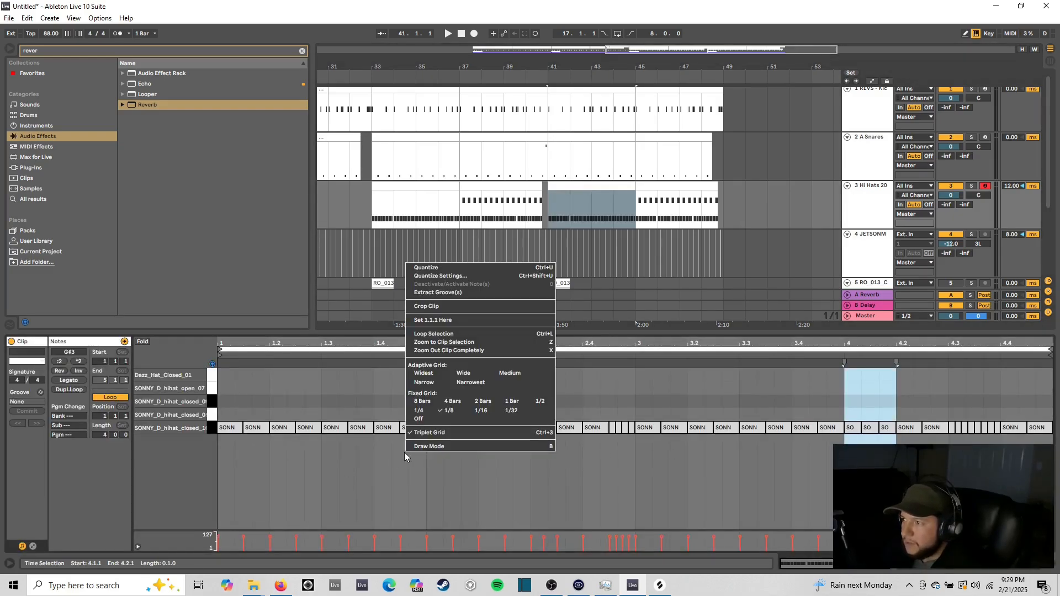
click(447, 422)
right_click(408, 445)
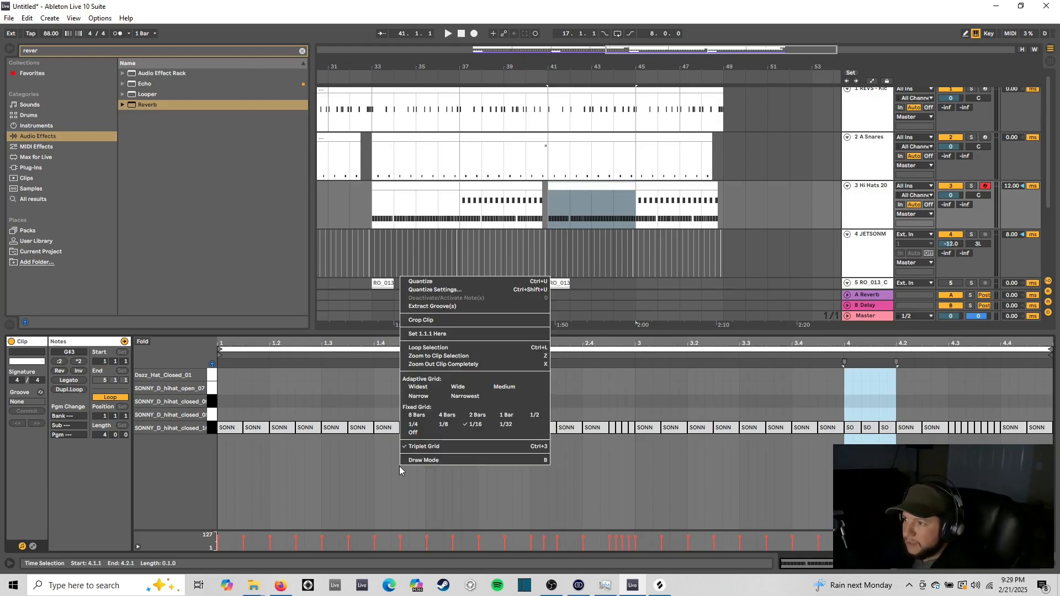
click(443, 423)
right_click(269, 456)
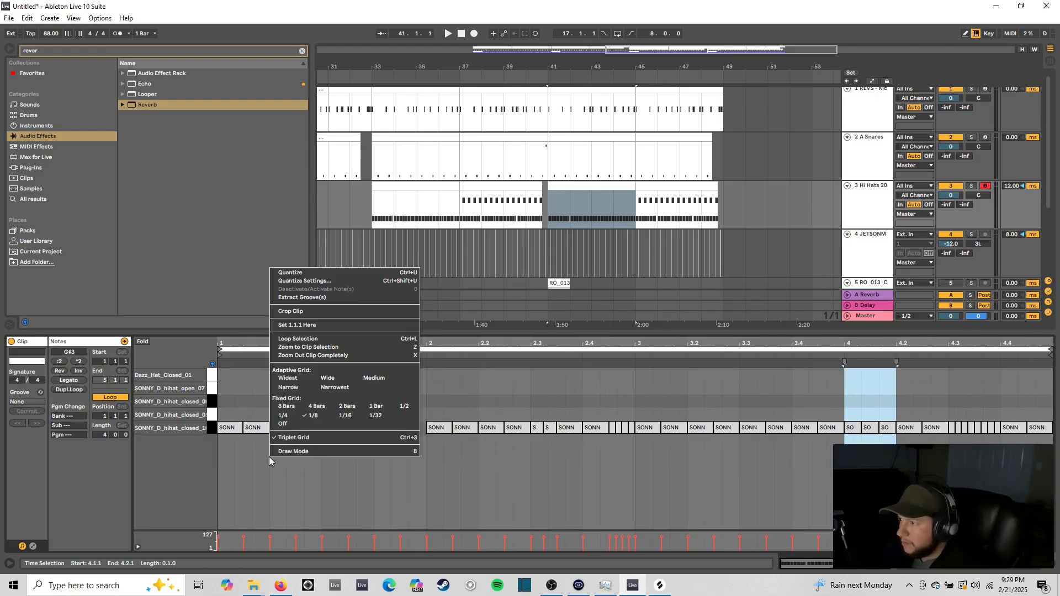
click(327, 437)
right_click(310, 451)
click(344, 433)
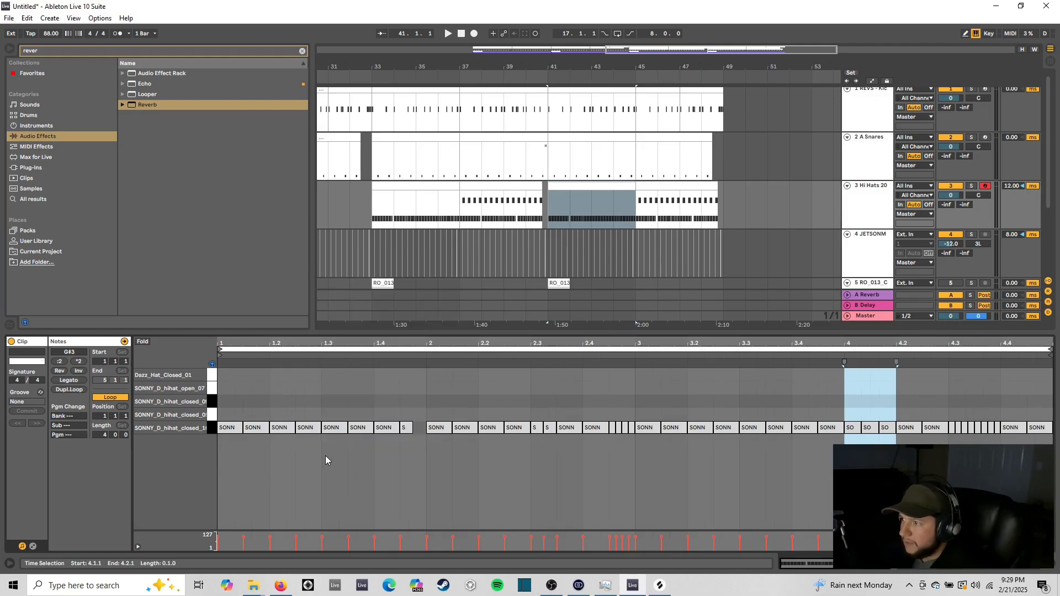
right_click(327, 455)
click(406, 415)
Step: Turn on draw mode for the bar 41 hi-hat clip and start playback from bar 41
right_click(290, 452)
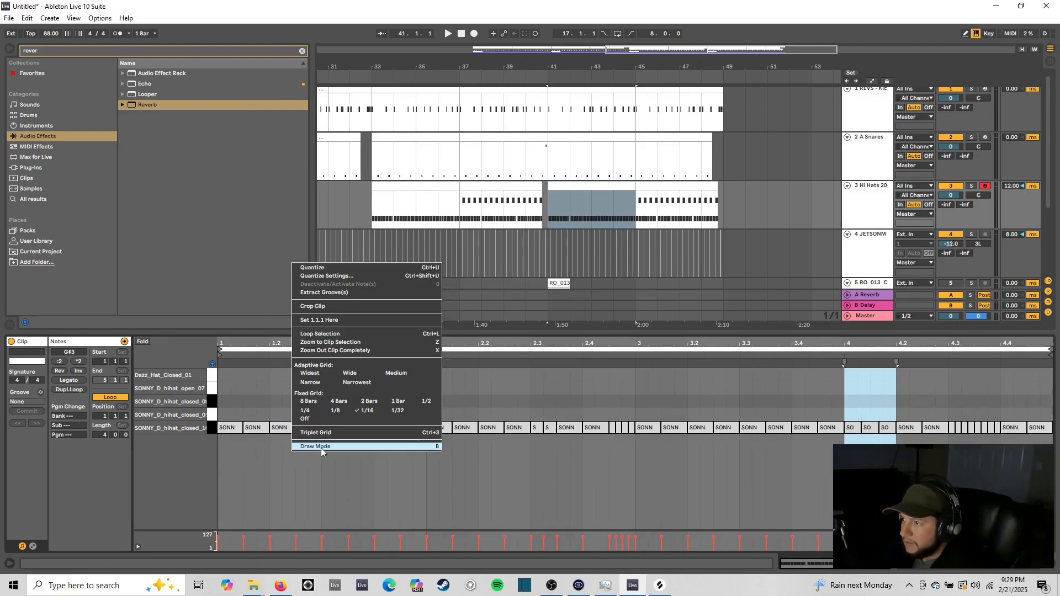
click(326, 446)
right_click(336, 448)
click(399, 443)
key(space)
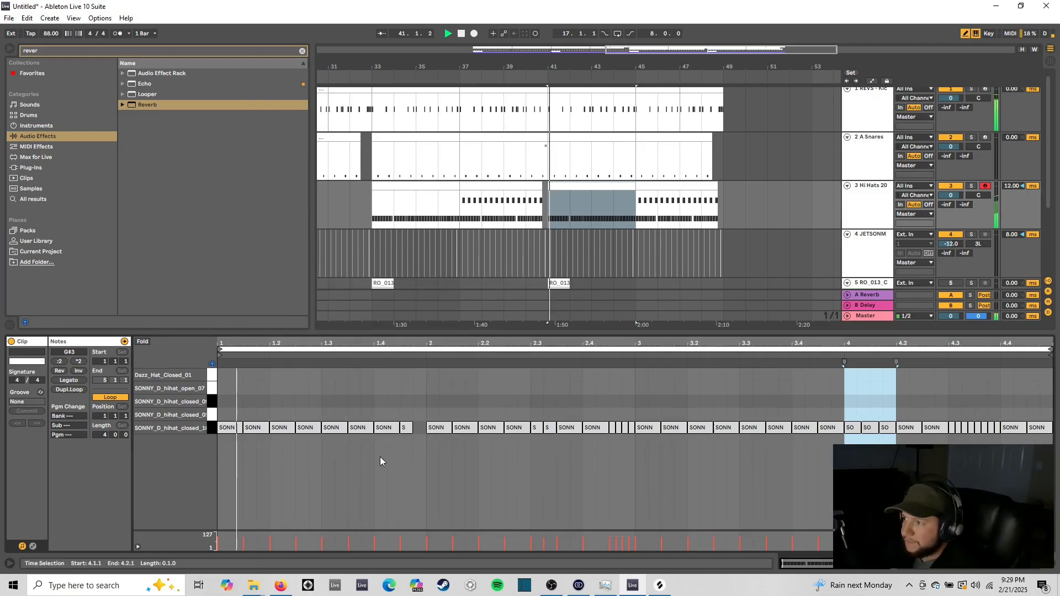
Step: Draw sixteenth-note closed hats across the whole first bar of the bar 41 hi-hat clip and stop playback
right_click(376, 458)
click(386, 452)
right_click(356, 453)
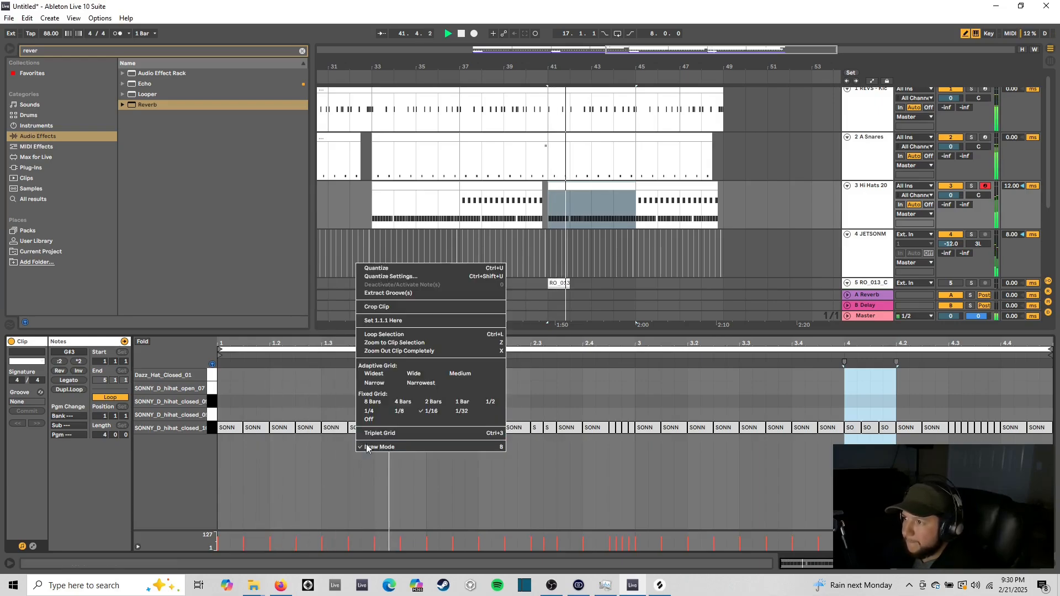
click(387, 445)
drag(225, 427, 420, 429)
key(space)
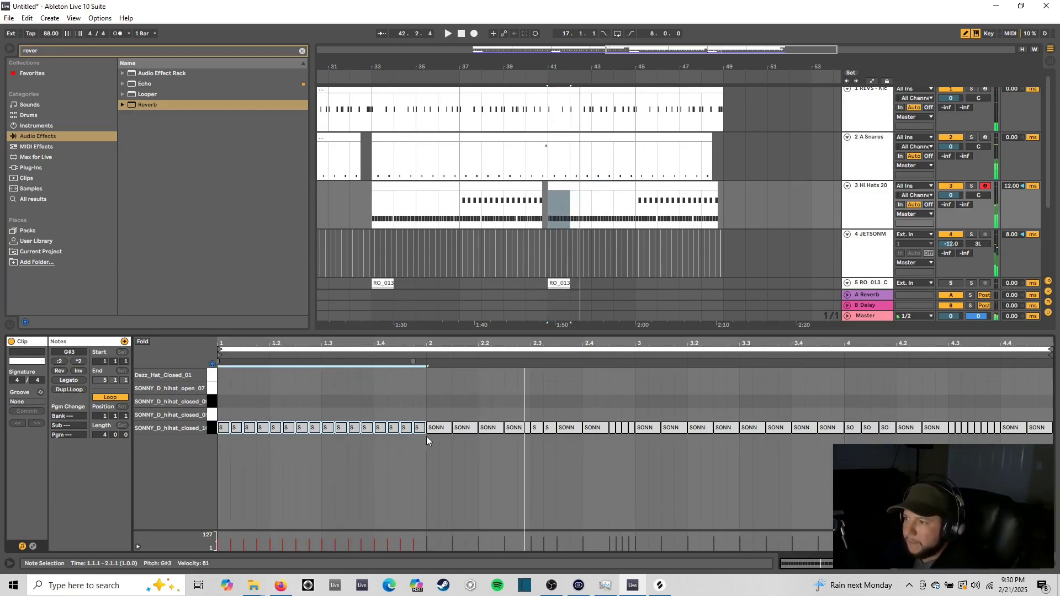
Step: Fill the closed-hat row from 2.1 to 2.3 in the bar 41 clip with sixteenth notes and audition it
key(space)
drag(433, 425, 500, 425)
drag(426, 428, 526, 429)
key(space)
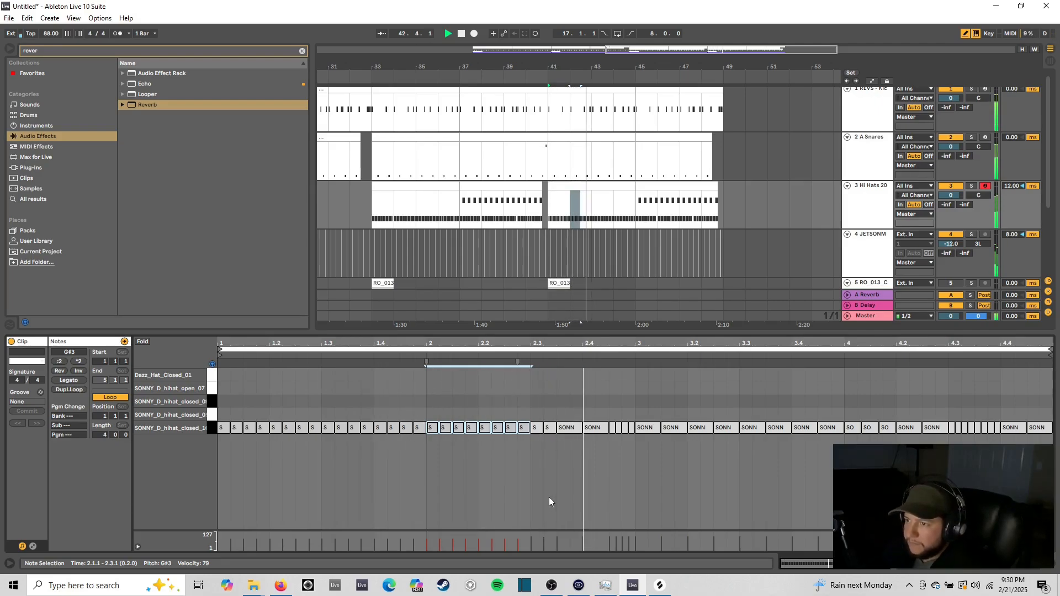
Step: Fill all of the clip's third bar with sixteenth-note closed hats and play the pattern back
drag(638, 427, 837, 427)
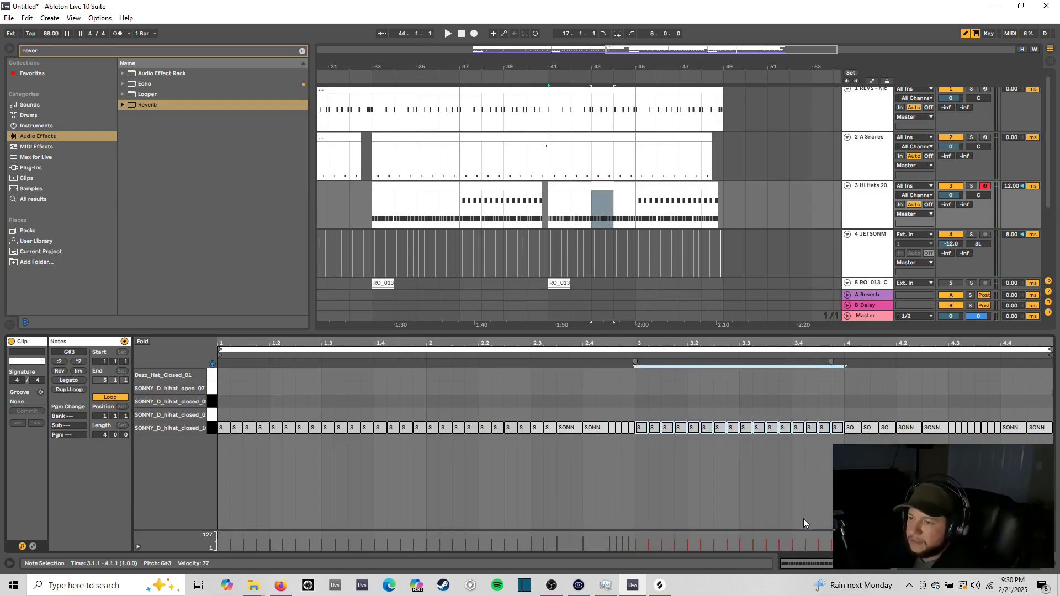
key(space)
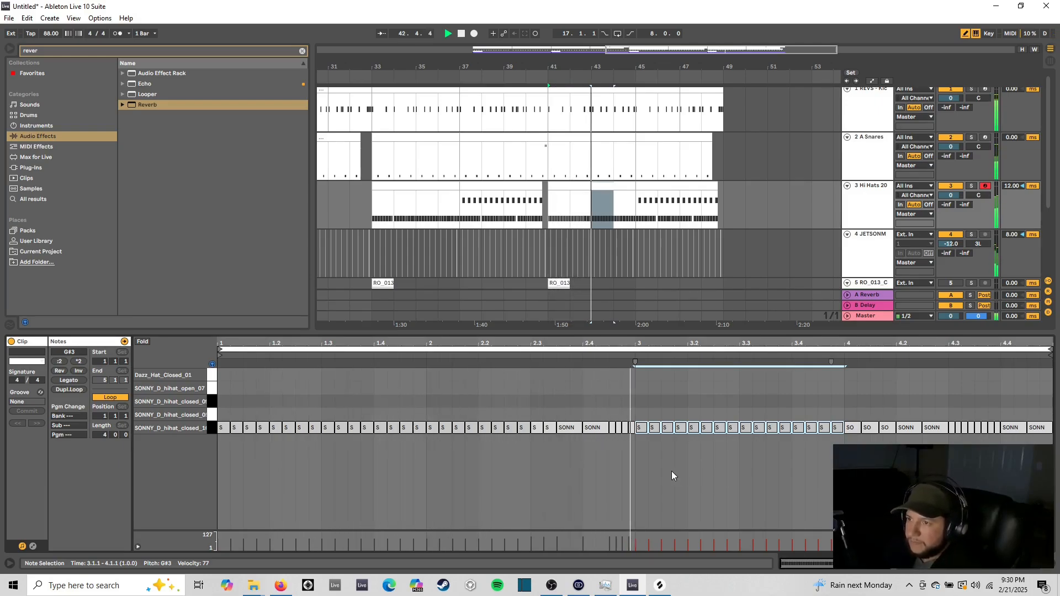
key(space)
Step: Replace the remaining eighth-note closed hats from 2.3.3 to 2.4.3 with sixteenth notes and audition the clip
click(563, 427)
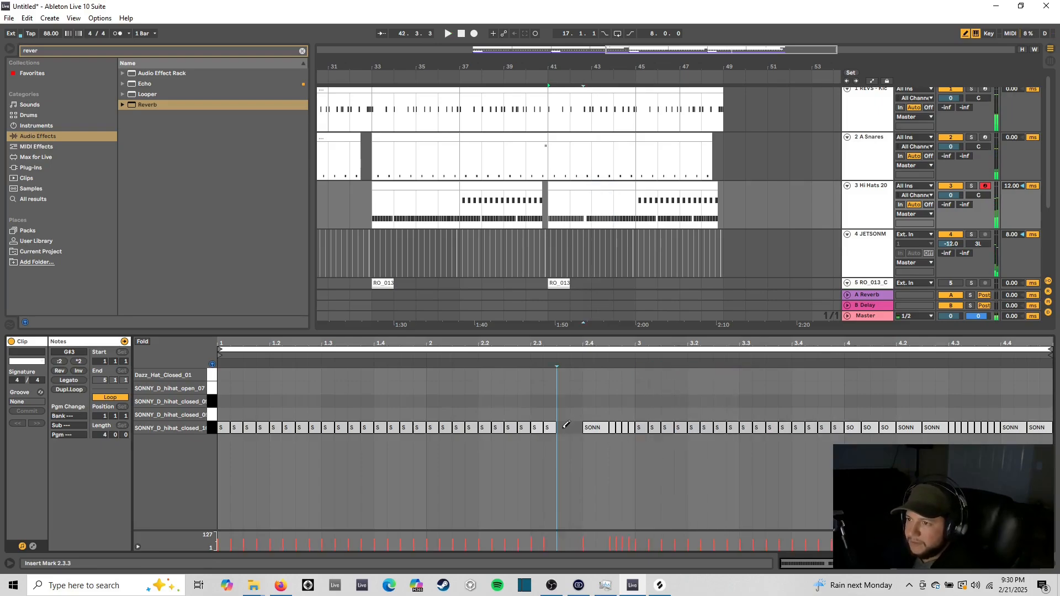
key(space)
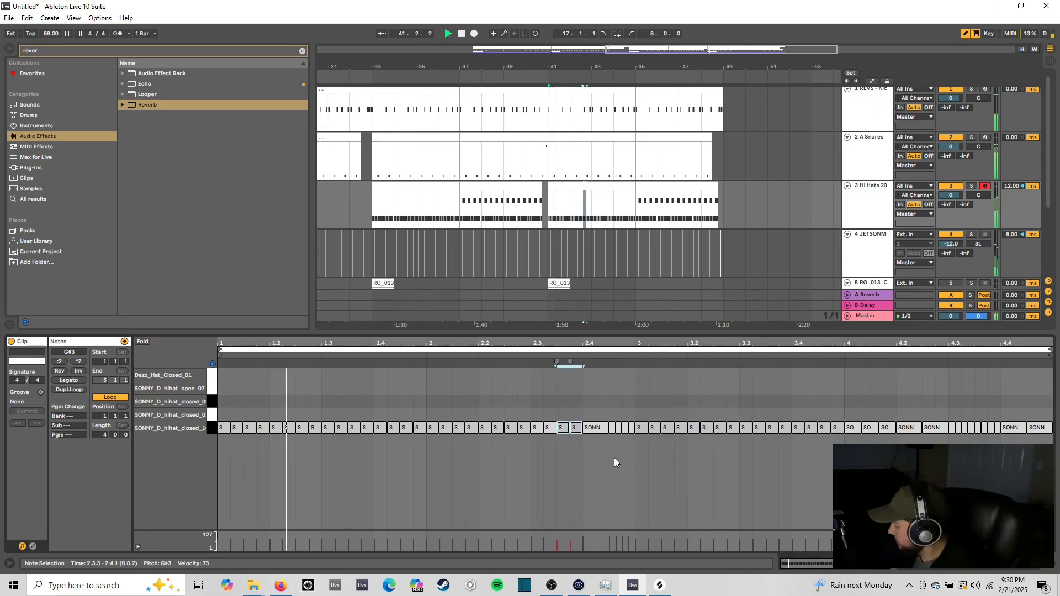
click(601, 426)
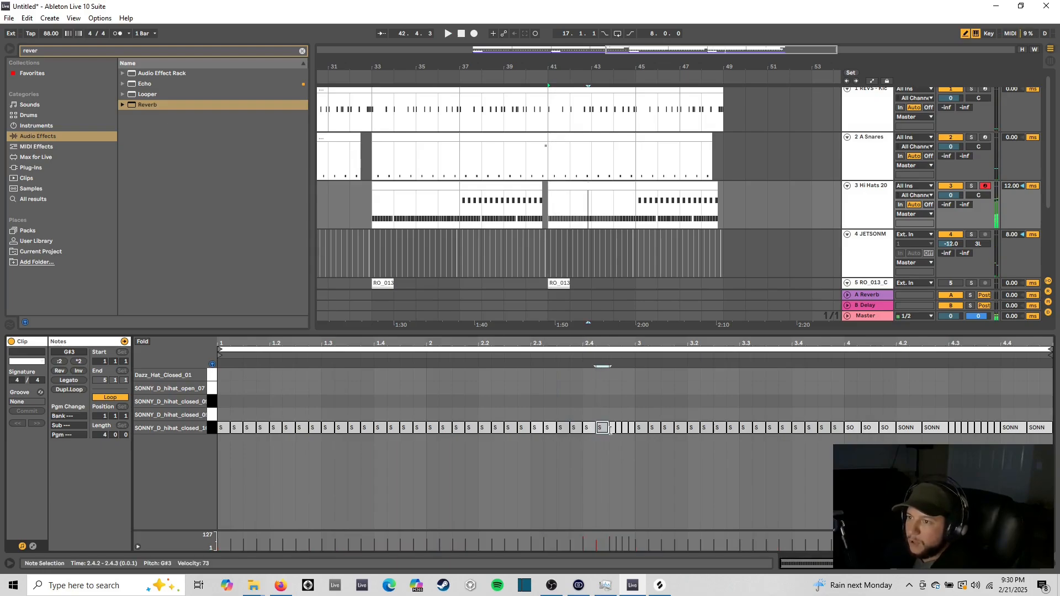
key(space)
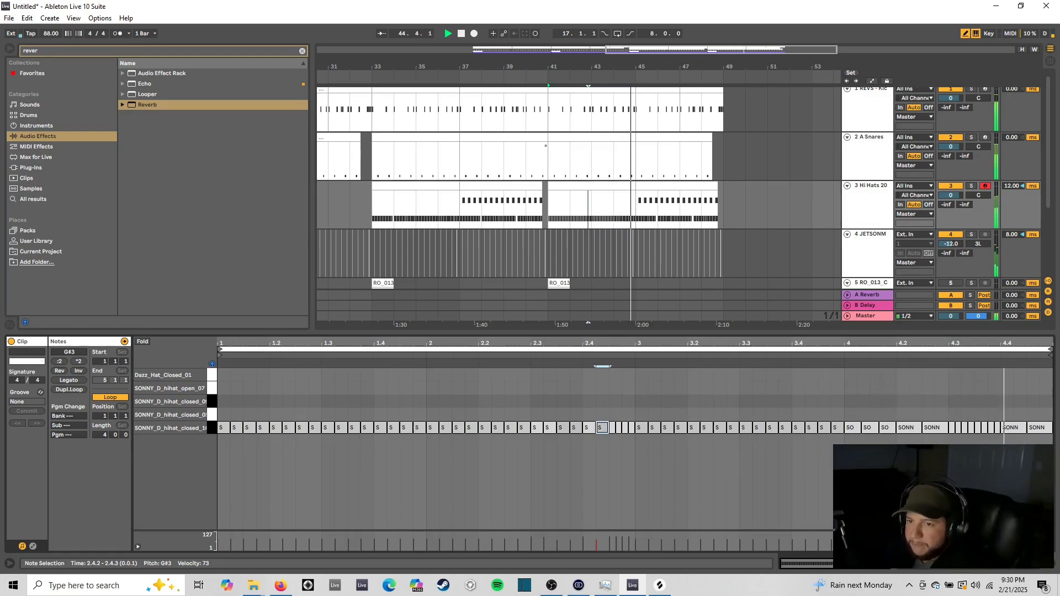
Step: Remove the last closed-hat note of the bar 41 clip and play the section through to bar 45
click(1040, 424)
key(space)
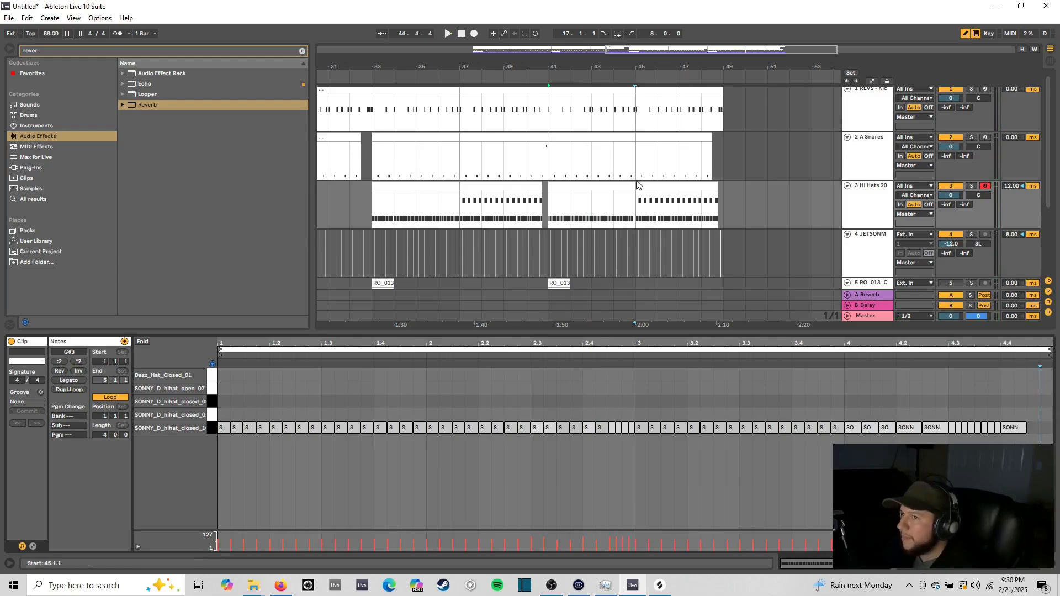
key(space)
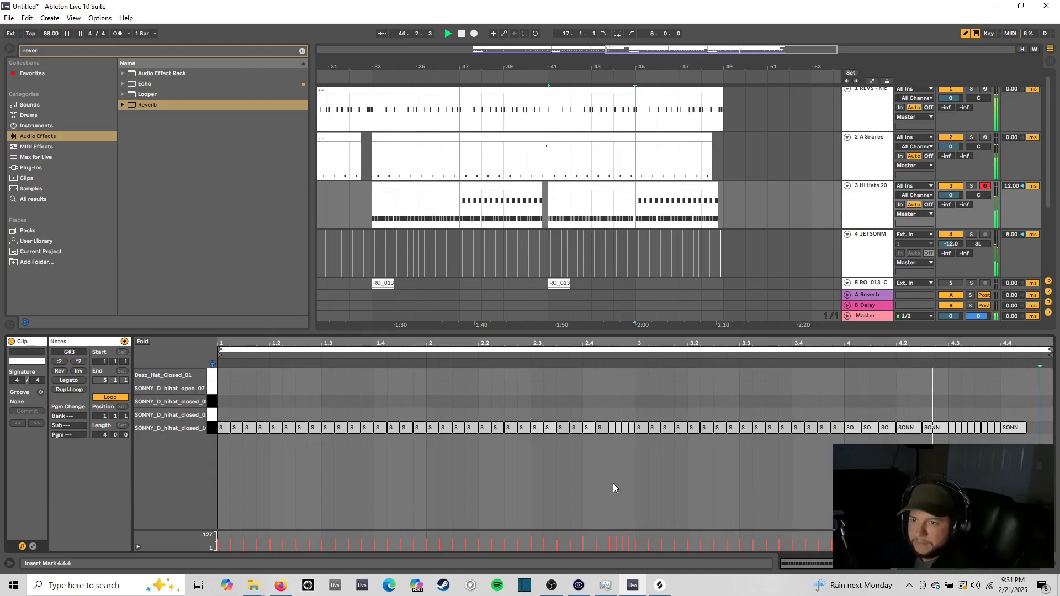
key(space)
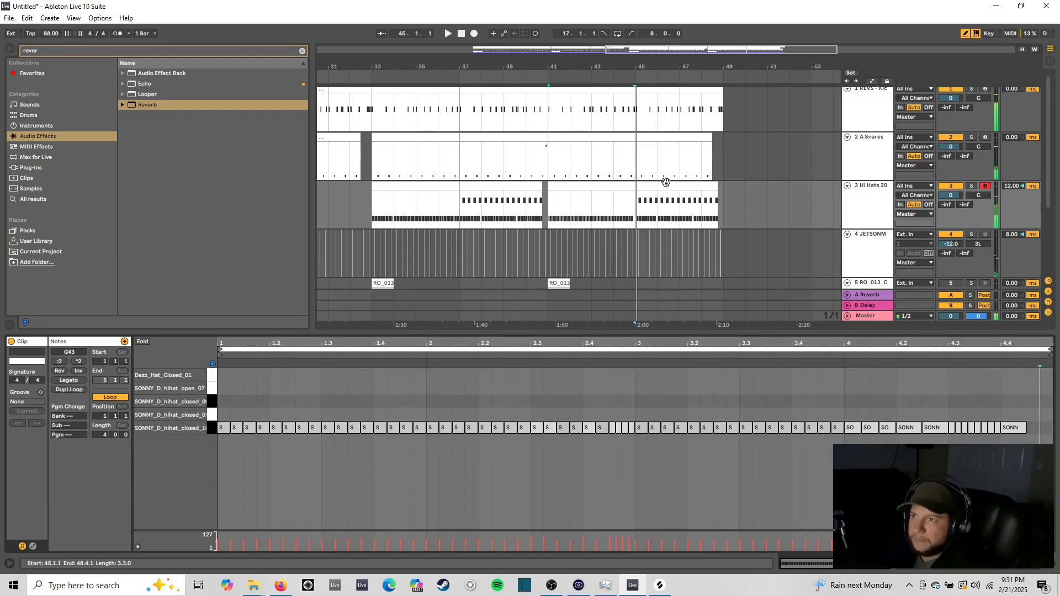
Step: Open the hi-hat clip at bar 45 and set its note grid to 1/16
click(669, 184)
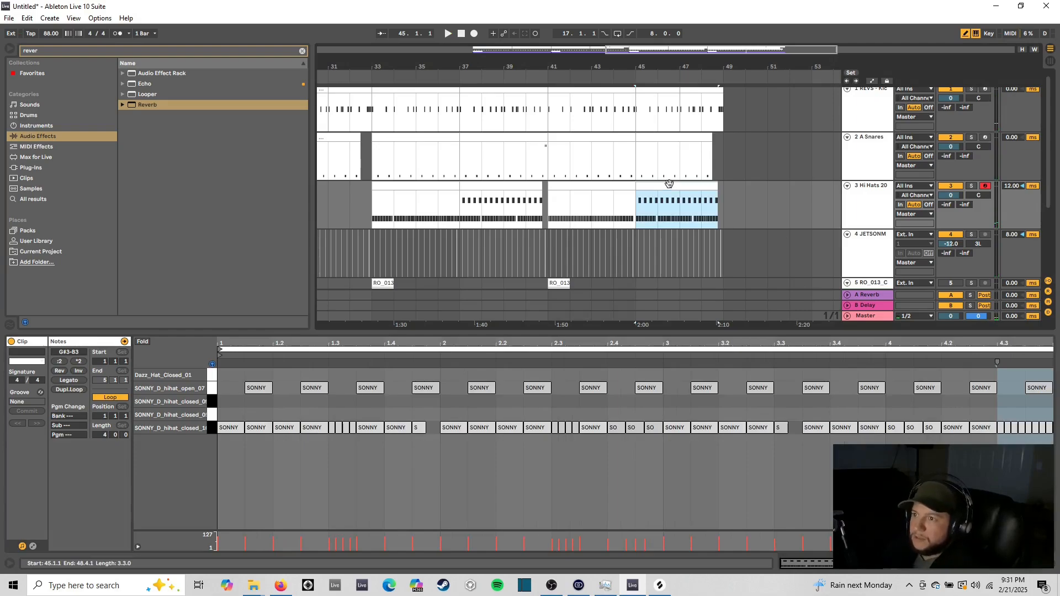
right_click(512, 469)
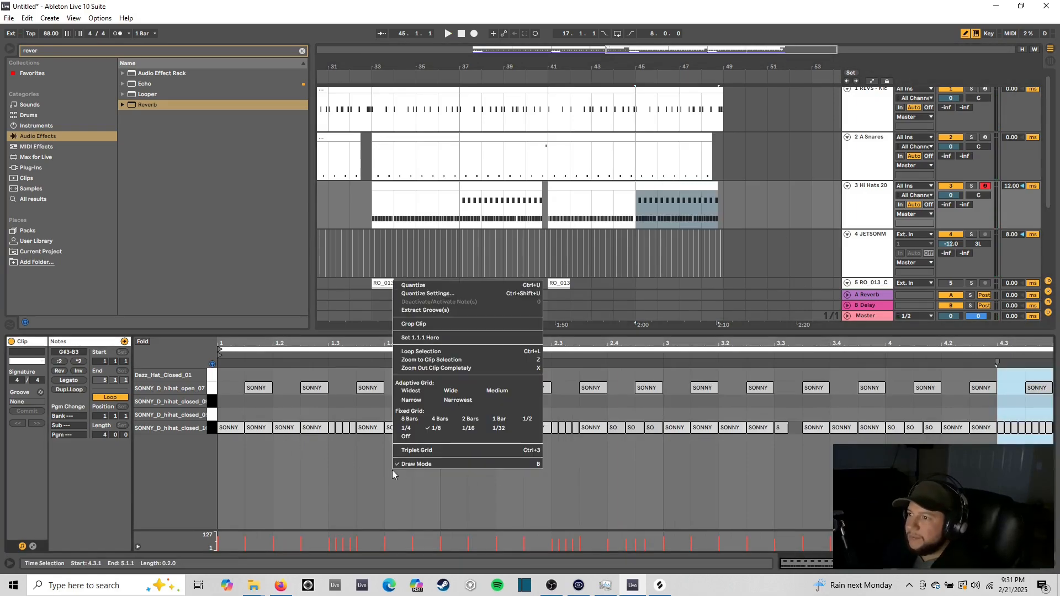
click(475, 431)
right_click(326, 453)
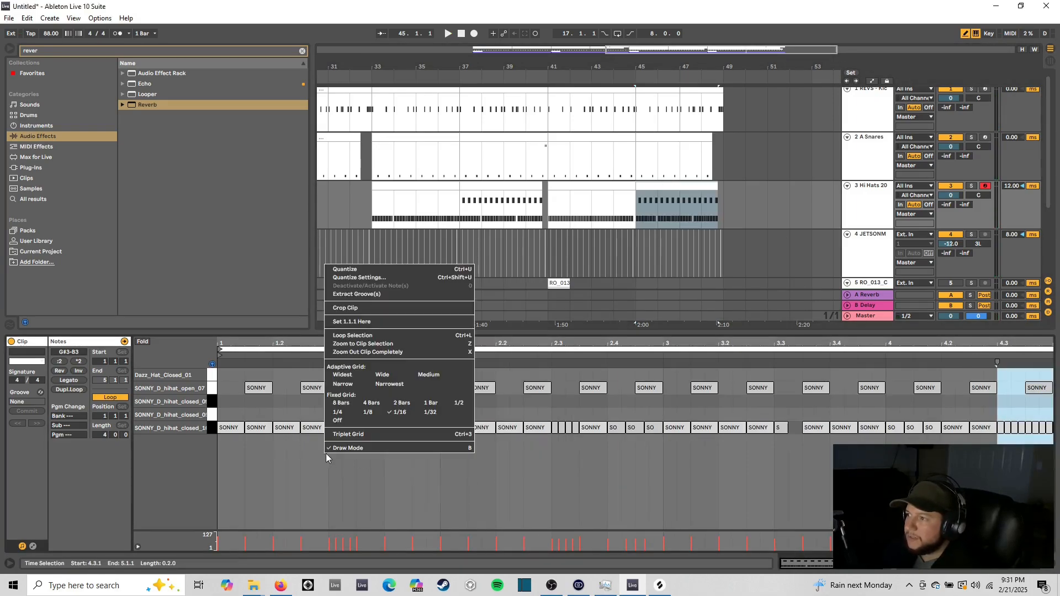
click(269, 447)
Step: Draw sixteenth-note closed hats in the bar 45 clip over 1.1–1.3, 1.3.3–2.3 and all of bar 3, auditioning the result
drag(231, 428, 300, 426)
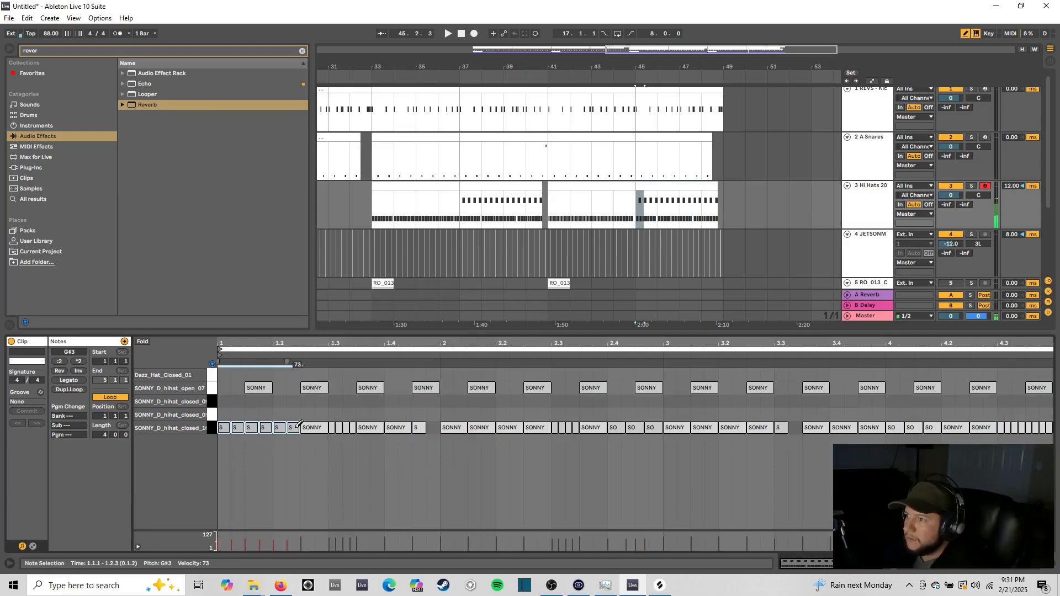
drag(368, 427, 543, 426)
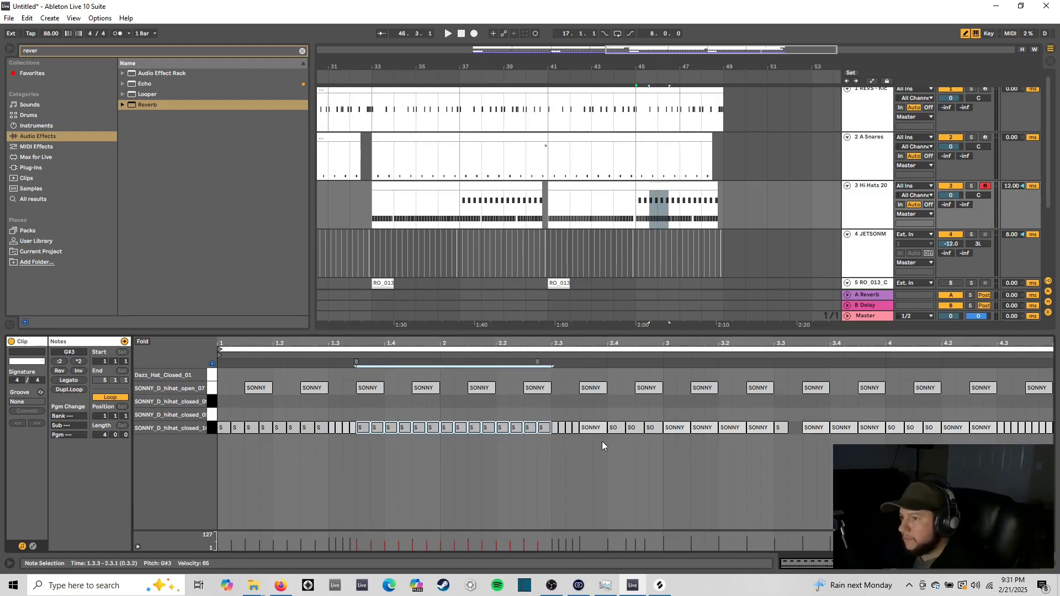
key(space)
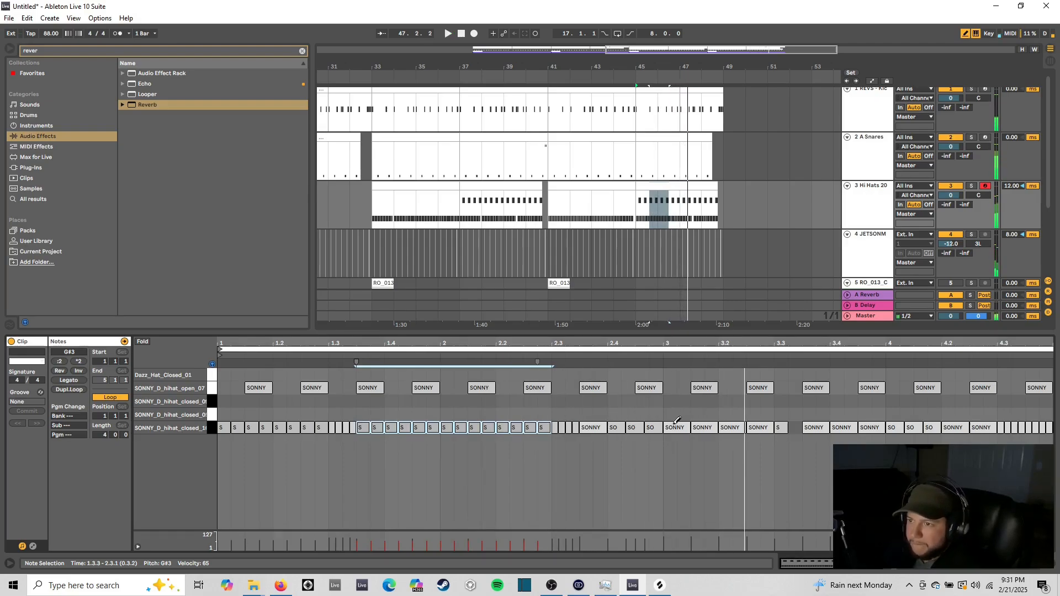
drag(668, 427, 867, 424)
key(space)
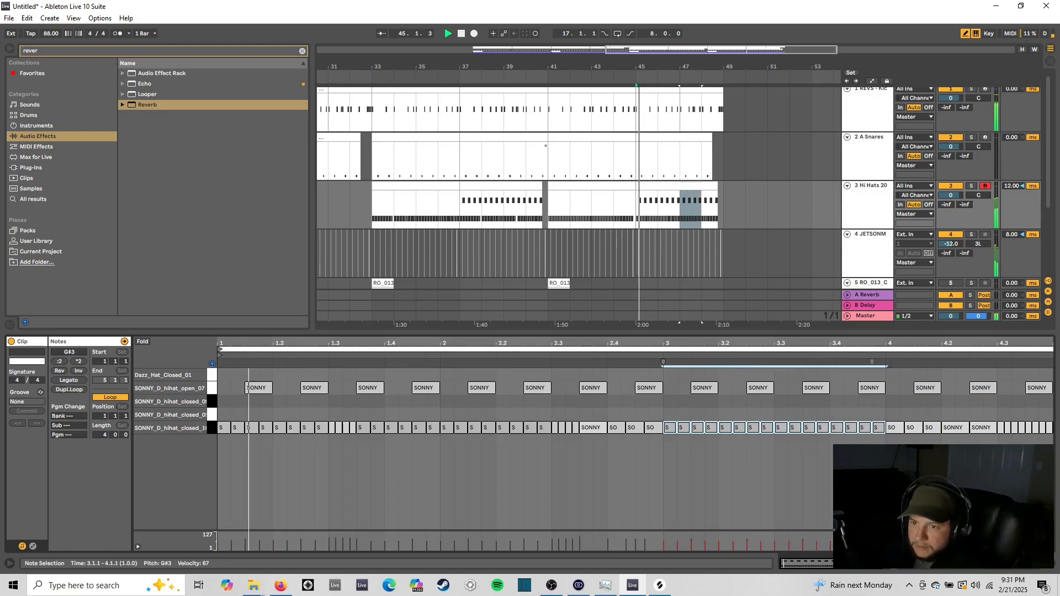
Step: Try sixteenth-note closed hats from 4.2 to 4.3 in the bar 45 clip, audition them, and restore the original eighth notes
drag(943, 427, 994, 426)
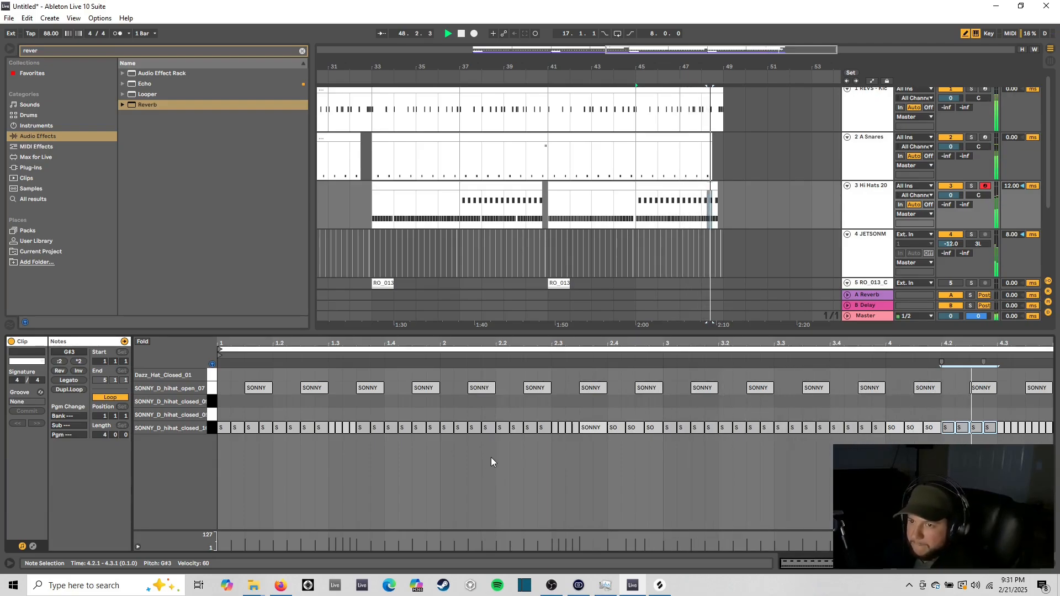
key(space)
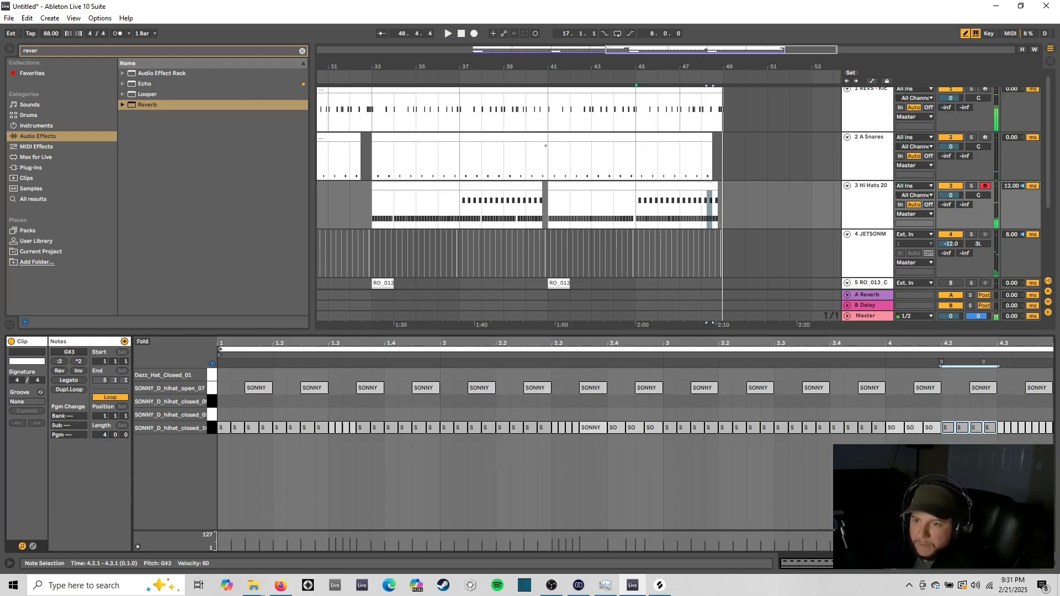
key(Delete)
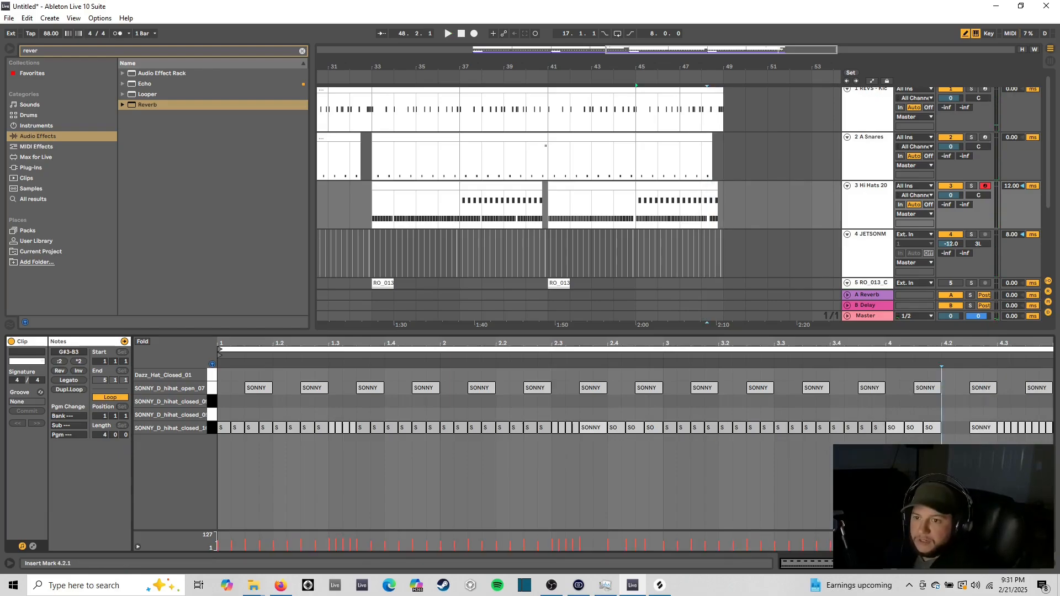
key(space)
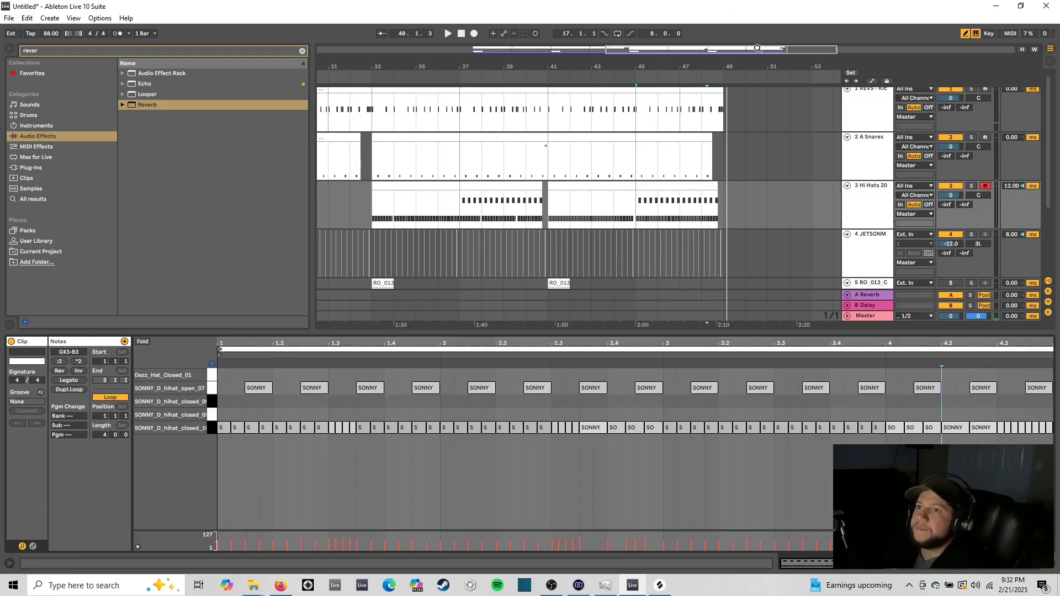
key(space)
Step: Hide the clip detail view and extend the arrangement loop brace to span bars 17 to 49
drag(757, 49, 755, 71)
click(422, 200)
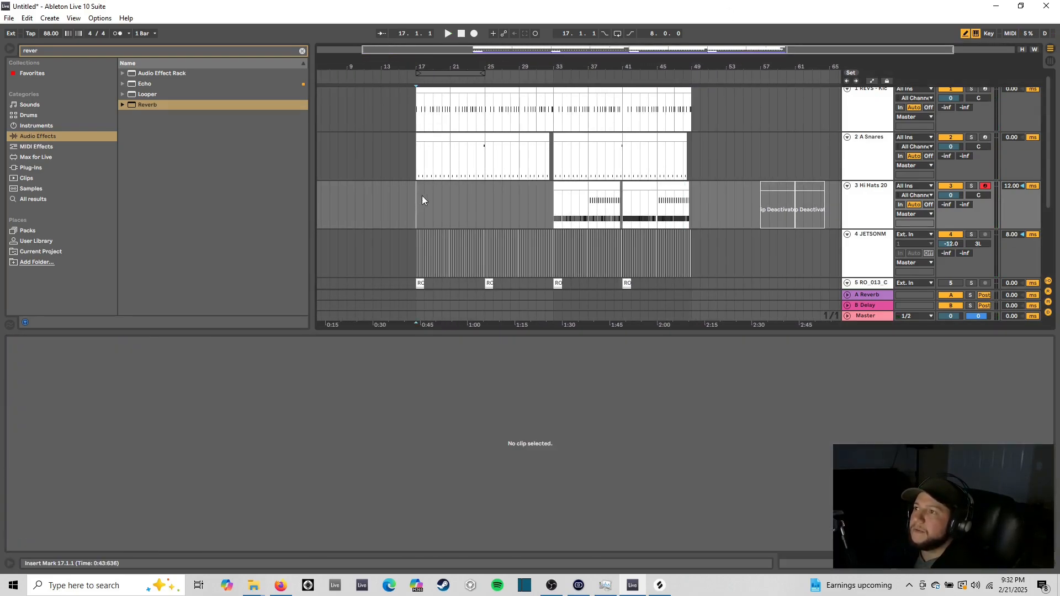
drag(671, 47, 728, 66)
click(1052, 570)
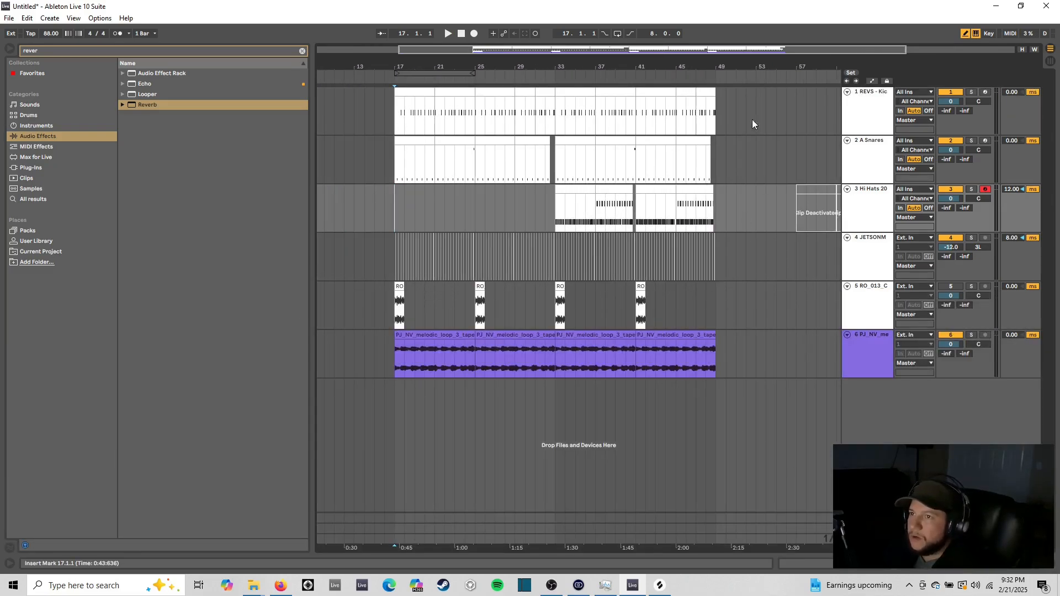
scroll(615, 235, left, 1)
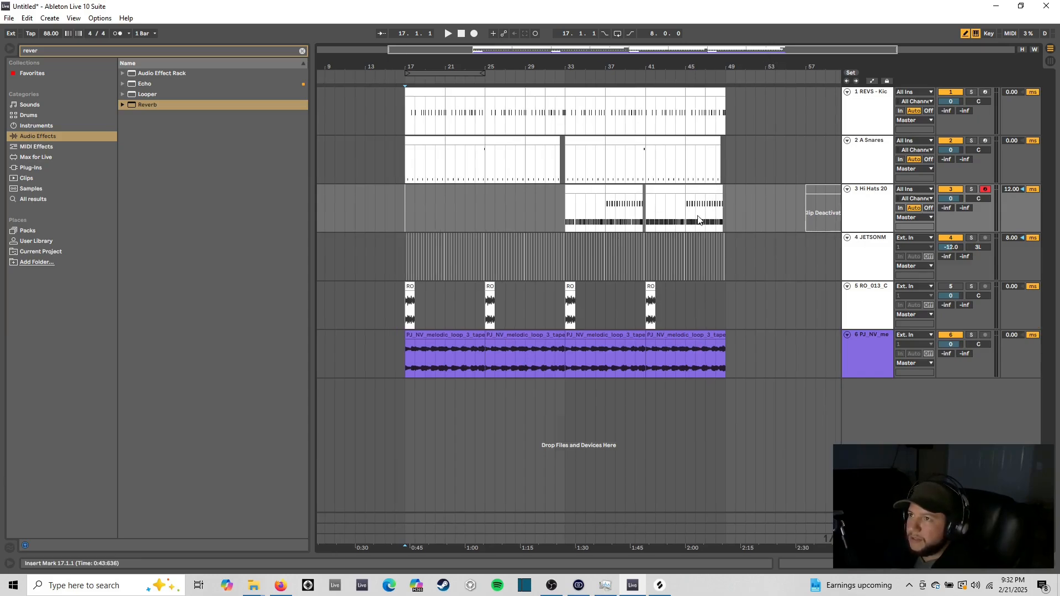
drag(406, 72, 725, 73)
click(784, 295)
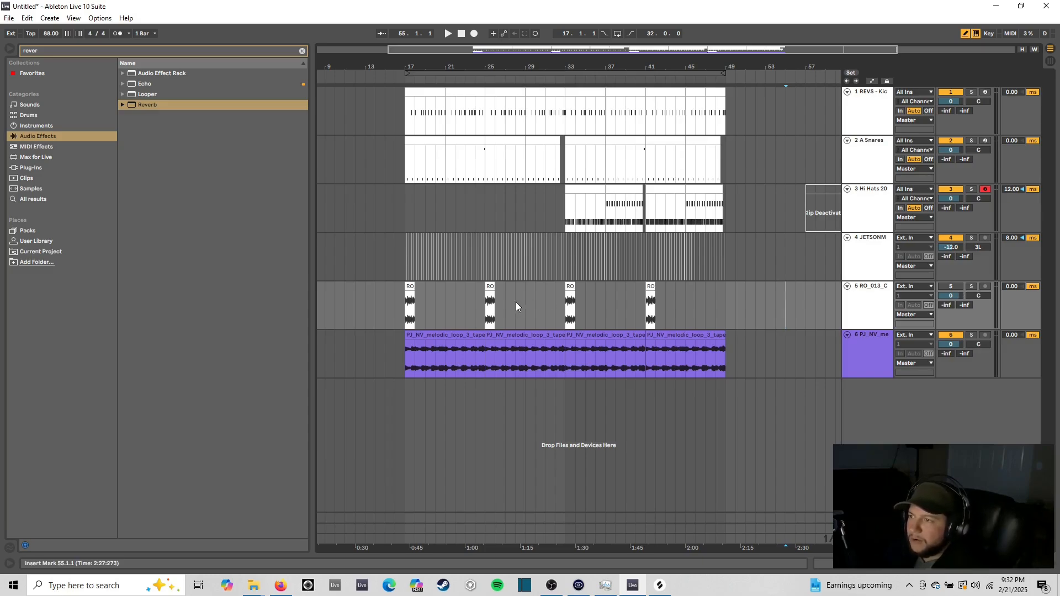
Step: Delete the RO_013 percussion clips at bars 41, 33 and 25, keeping only the one at bar 17
click(651, 286)
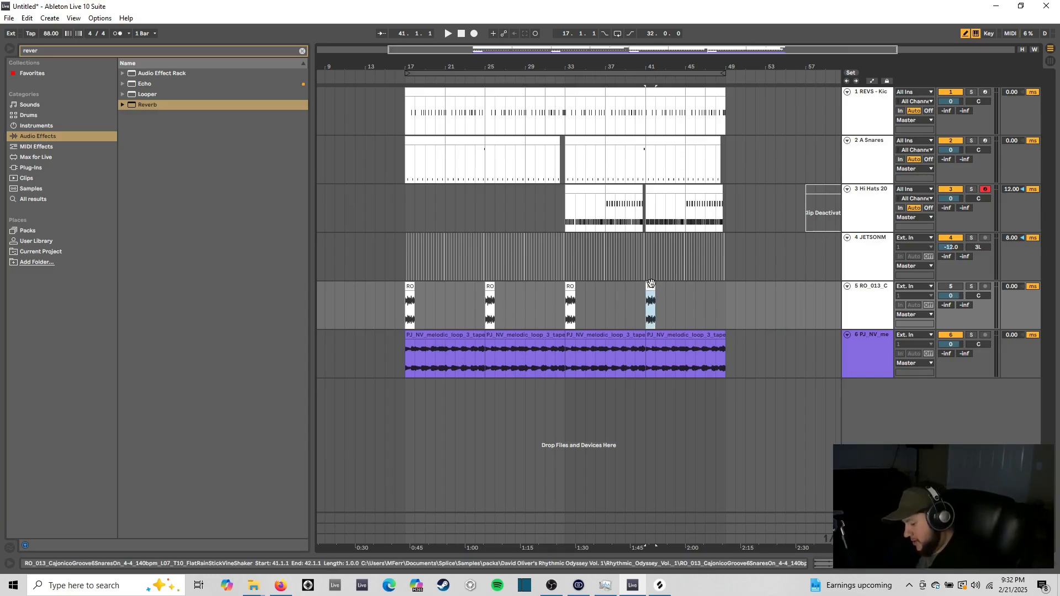
key(Delete)
click(571, 293)
key(Delete)
click(489, 288)
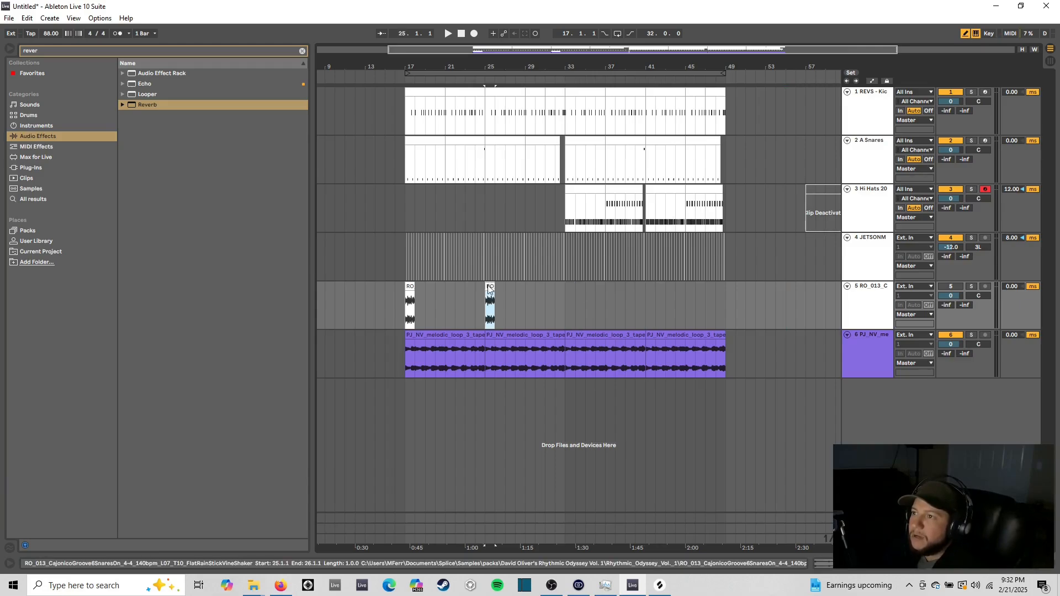
key(Delete)
Step: Lower the RO_013 percussion track's volume to -5.1 dB and play from bar 17
drag(447, 47, 427, 279)
click(434, 303)
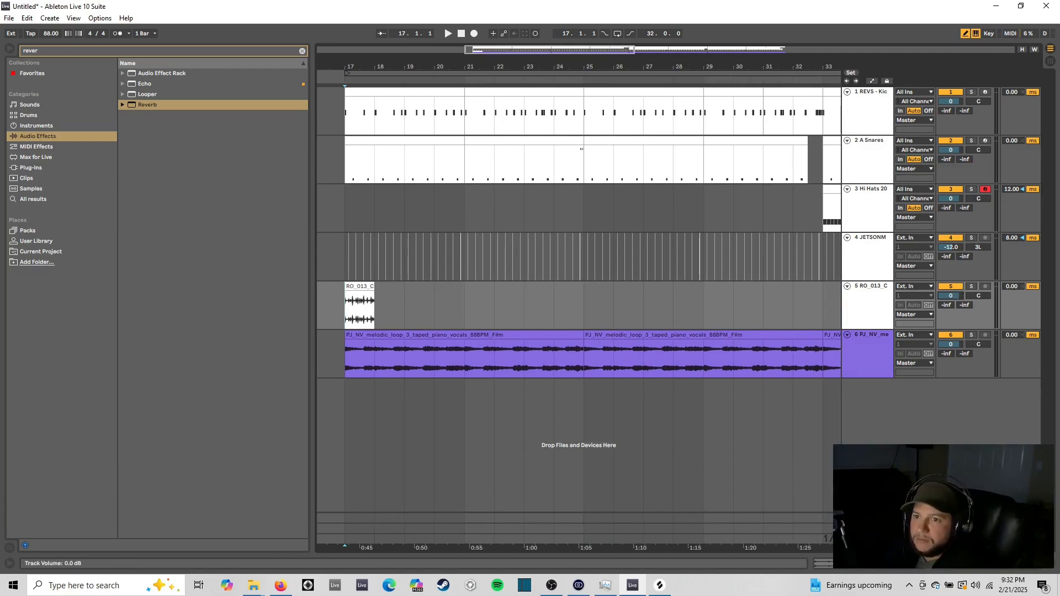
drag(953, 296, 953, 309)
key(space)
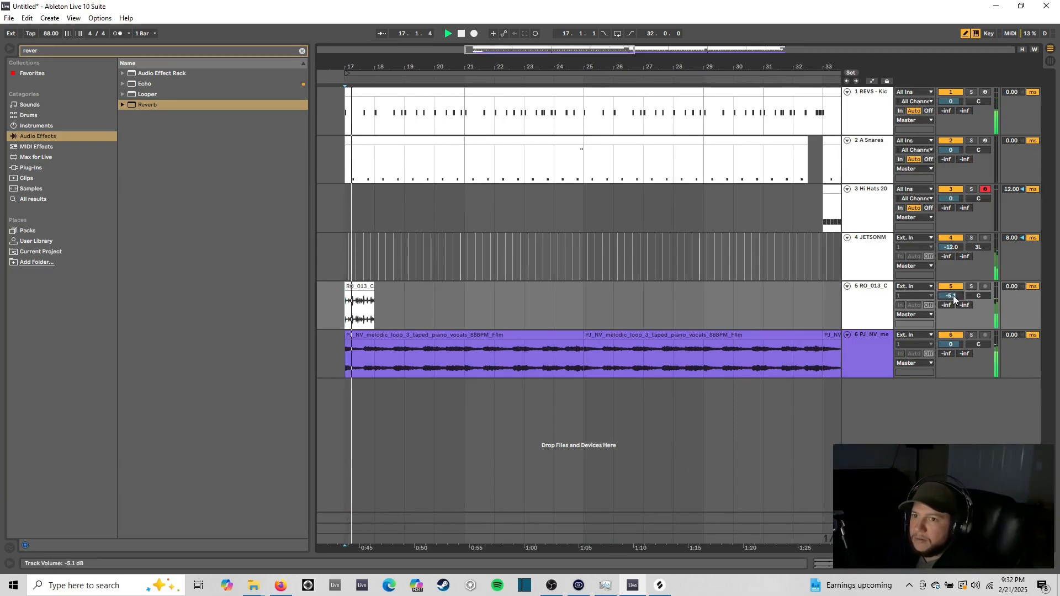
Step: Play from bar 17, set the arrangement grid to 1/16, and trim the RO_013 percussion clip there to half a bar
drag(609, 79, 601, 58)
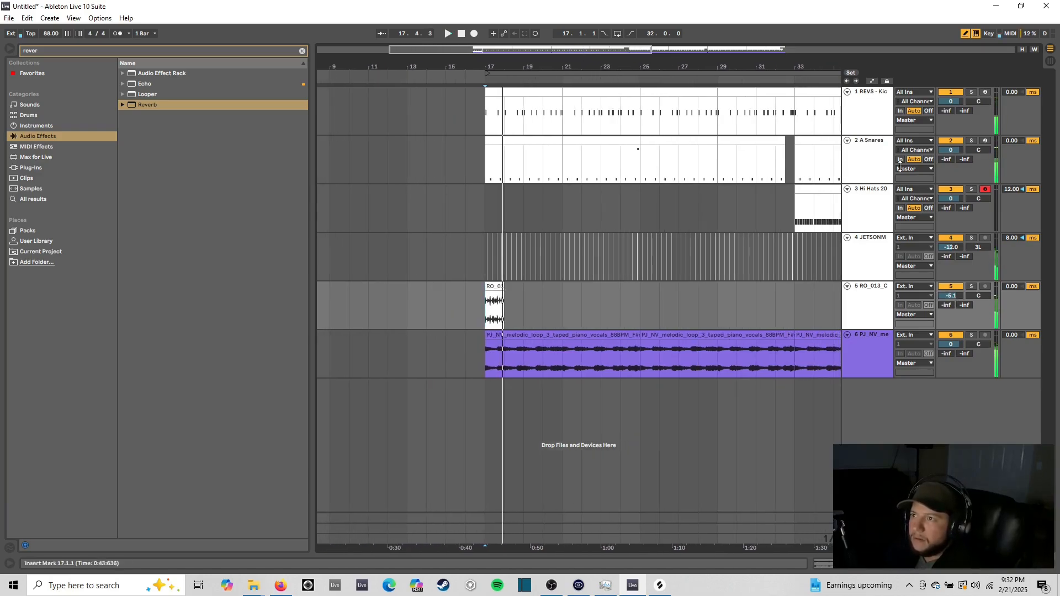
drag(472, 51, 518, 52)
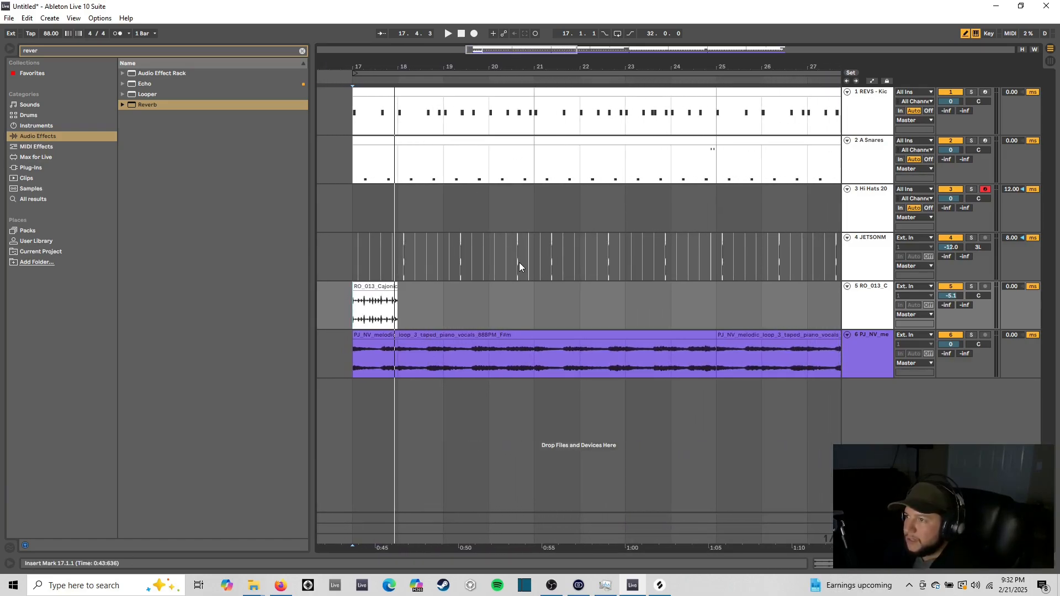
key(space)
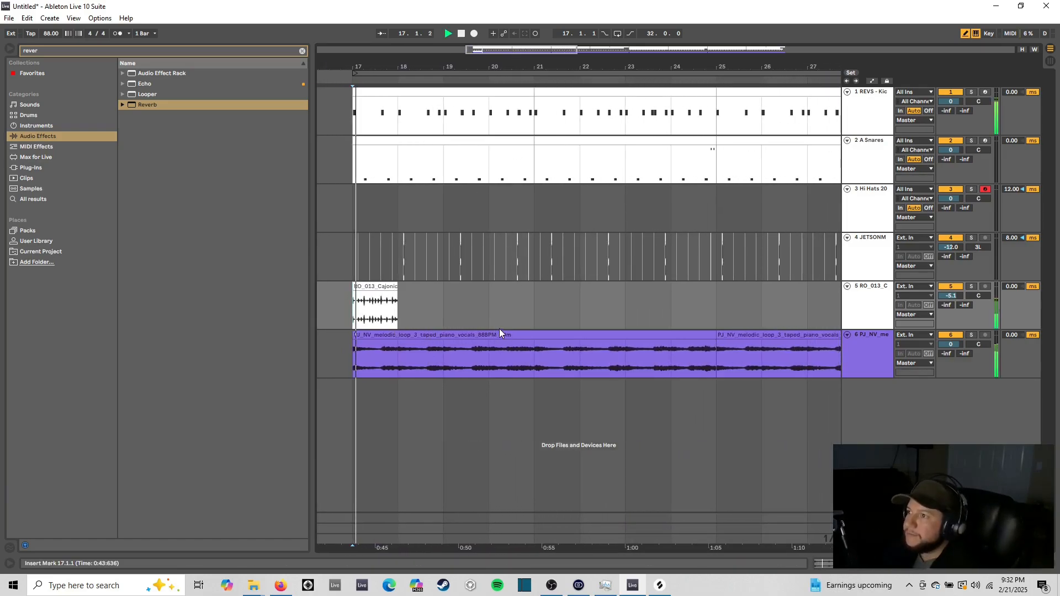
right_click(448, 302)
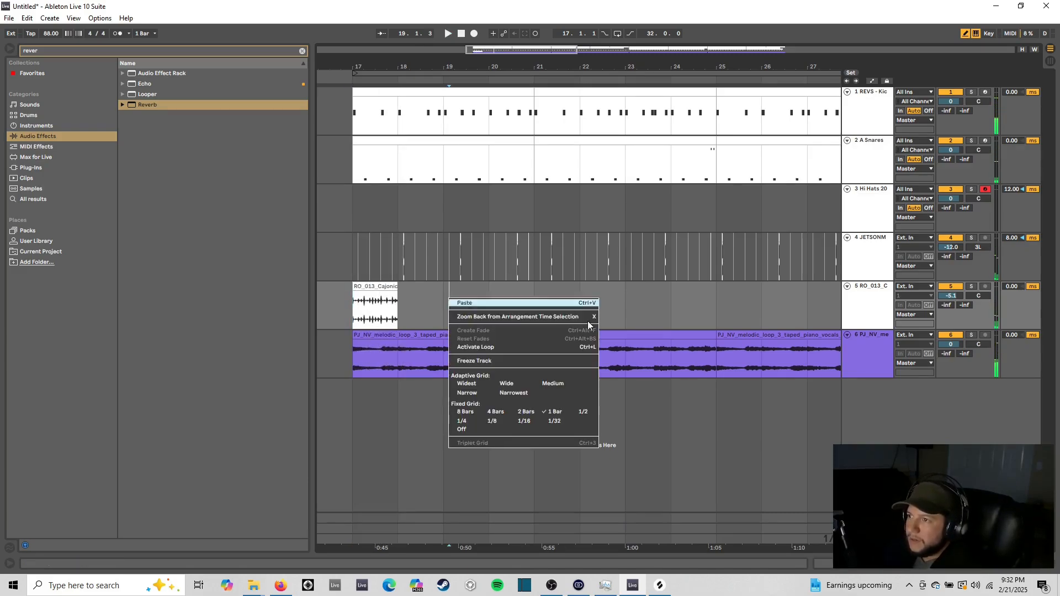
click(523, 422)
drag(395, 286, 375, 286)
Step: Set the arrangement grid to 1/2, duplicate the half-bar RO_013 clip to fill bar 17, and audition the result
right_click(402, 291)
click(506, 392)
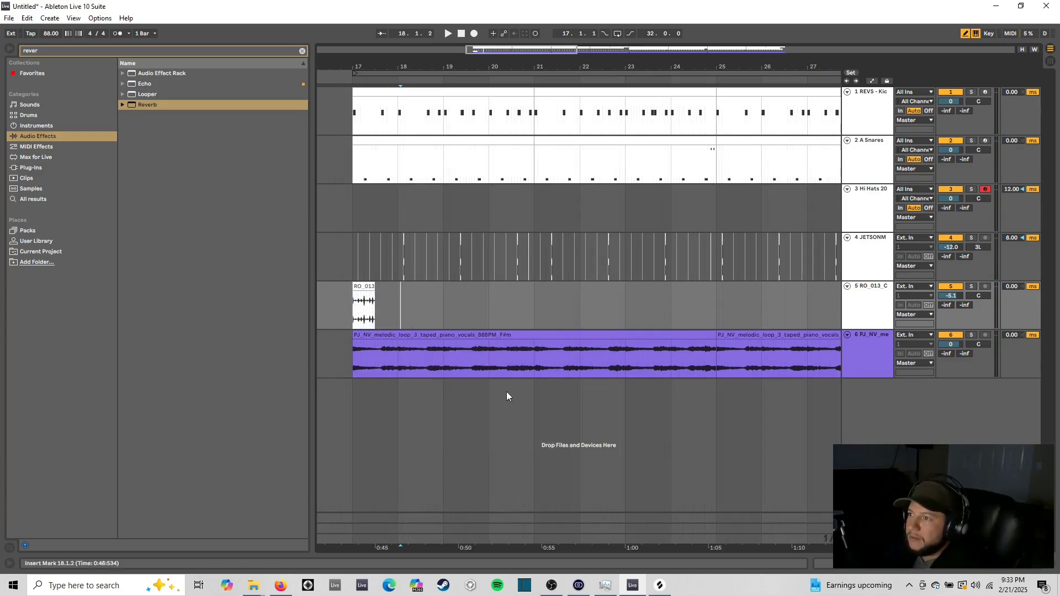
right_click(386, 291)
click(529, 406)
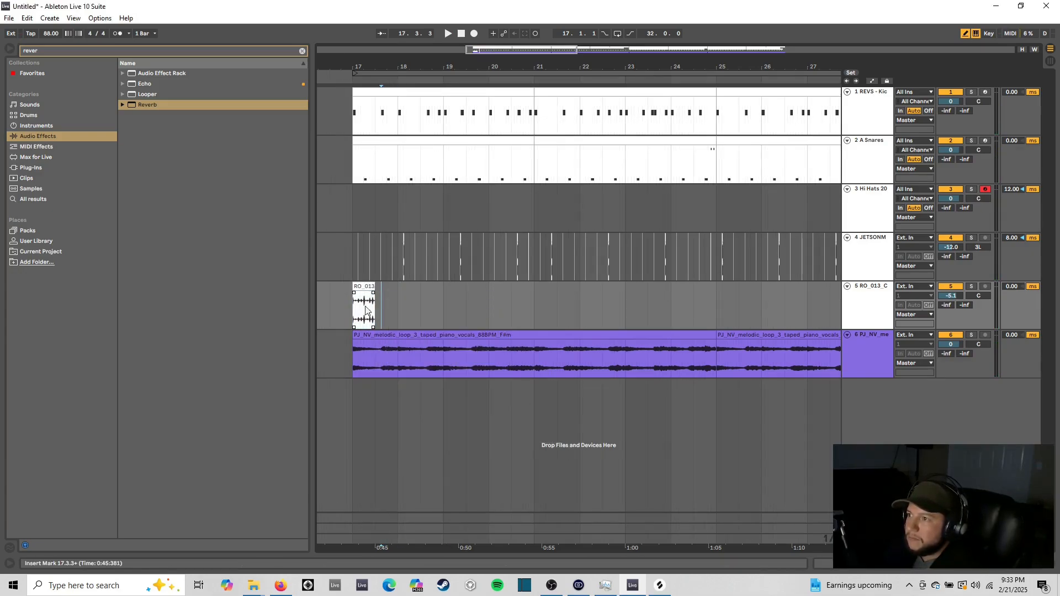
click(368, 285)
key(ctrl+d)
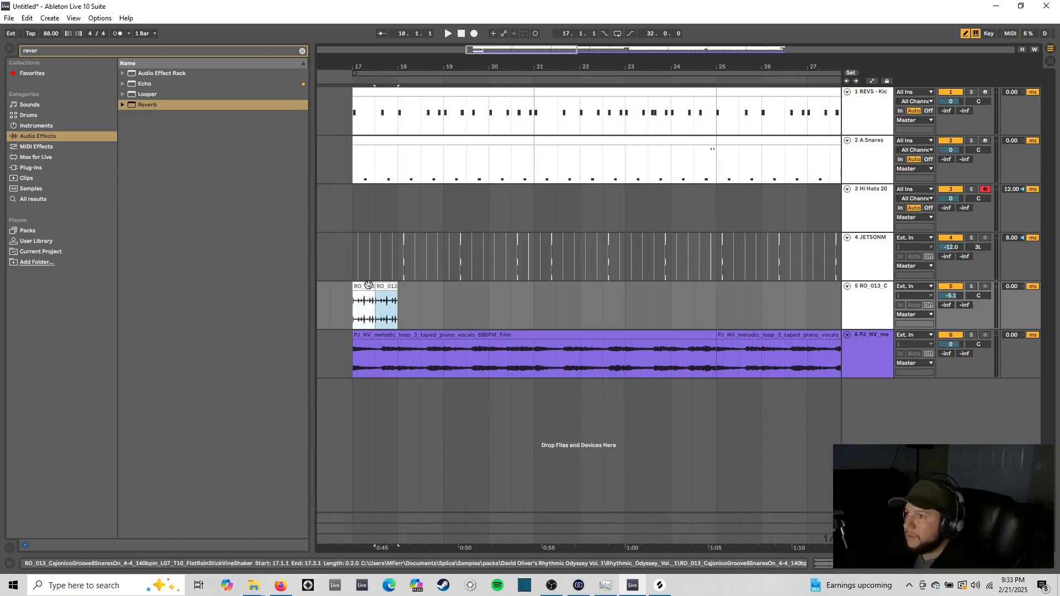
click(349, 300)
key(space)
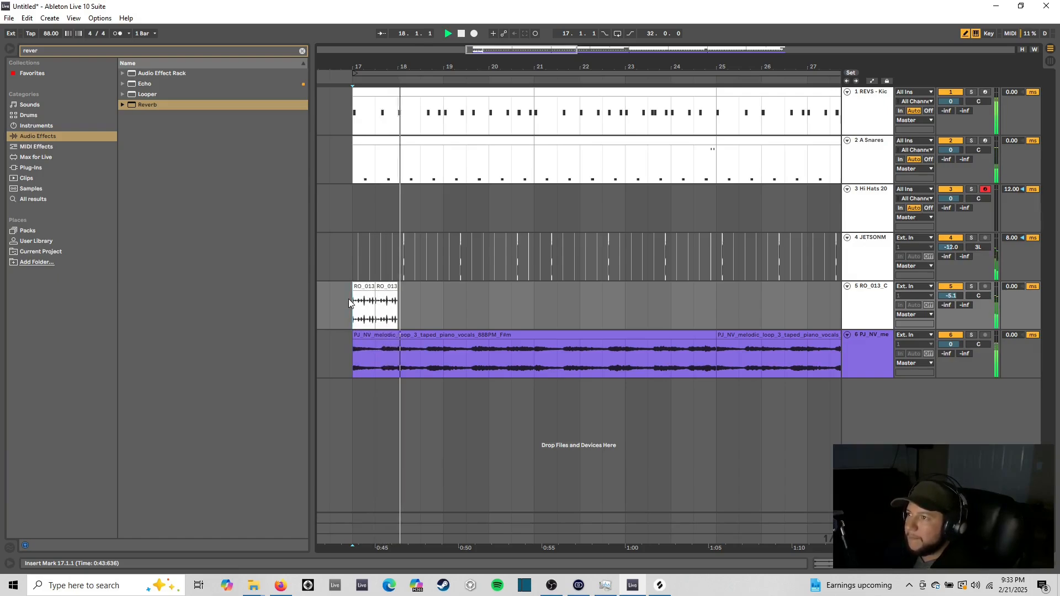
key(space)
Step: Duplicate the pair of half-bar RO_013 clips in bar 17 repeatedly until they reach bar 33
click(466, 305)
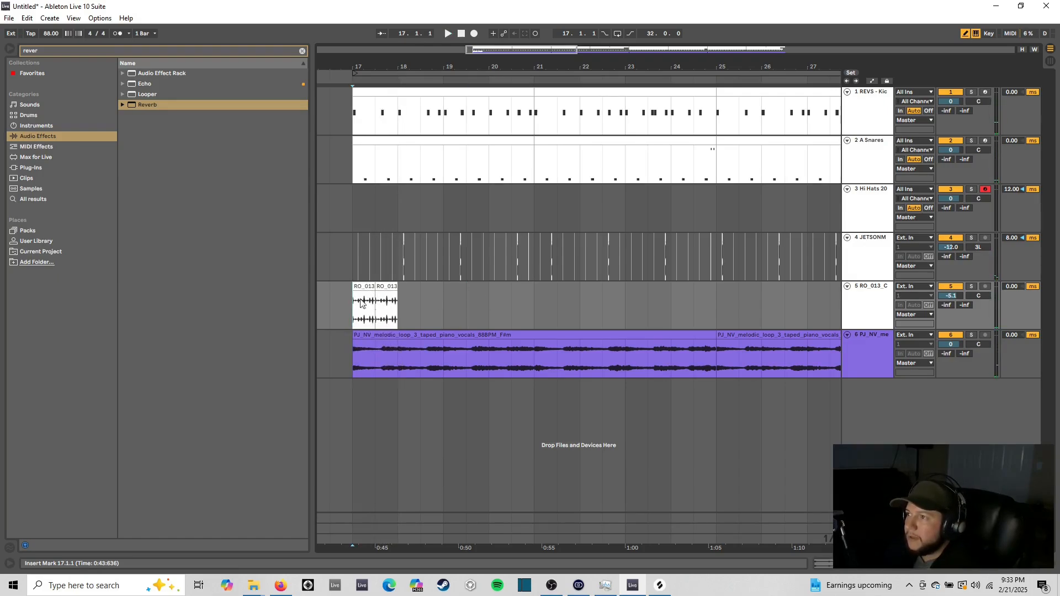
drag(361, 303, 397, 300)
key(ctrl+d)
key(ctrl+d)
key(ctrl+d)
key(ctrl+d)
key(ctrl+d)
key(ctrl+d)
key(ctrl+d)
key(ctrl+d)
key(ctrl+d)
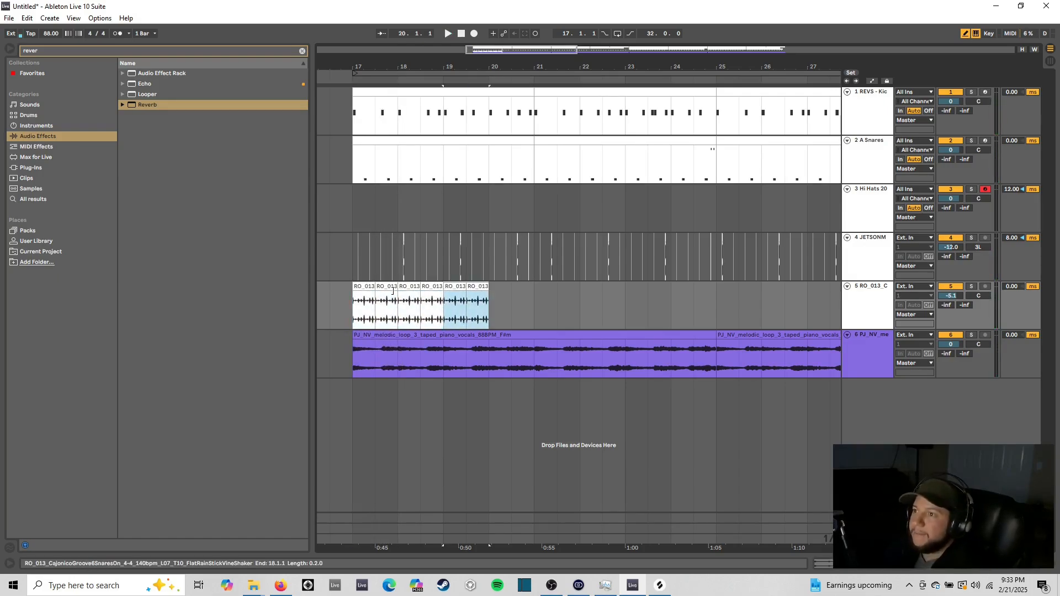
key(ctrl+d)
key(ctrl+d)
key(ctrl+d)
key(ctrl+d)
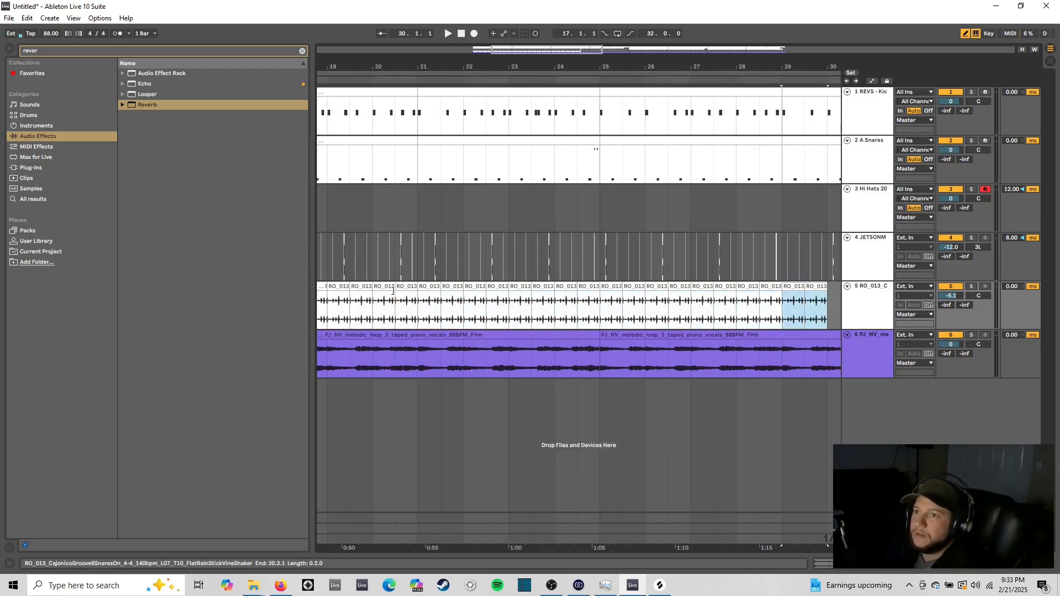
key(ctrl+d)
key(ctrl+d)
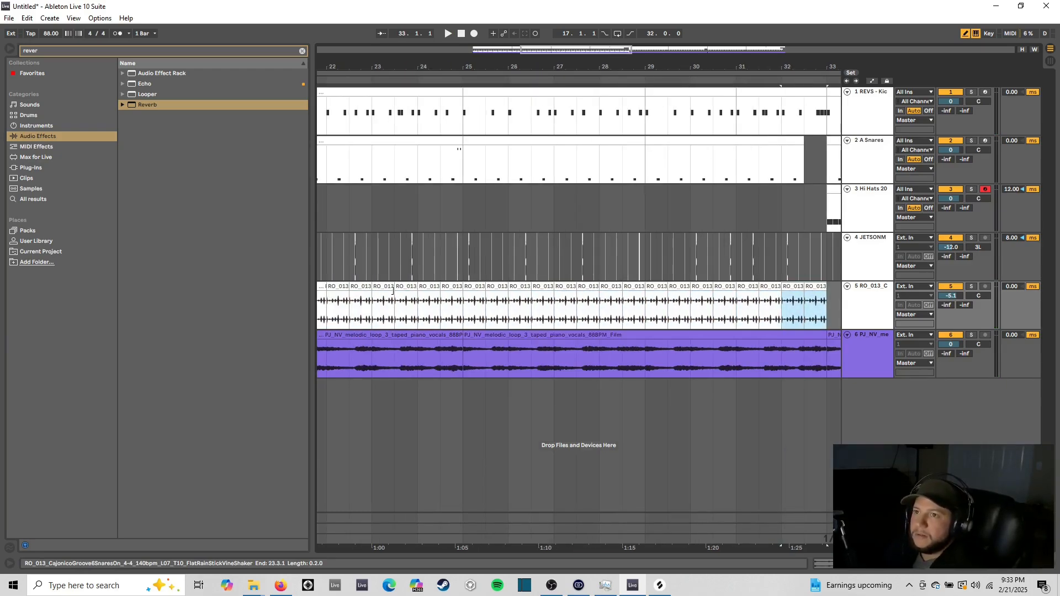
Step: Deactivate the last half-bar RO_013 clip, from 32.3 to 33, and play the arrangement from bar 17
click(817, 285)
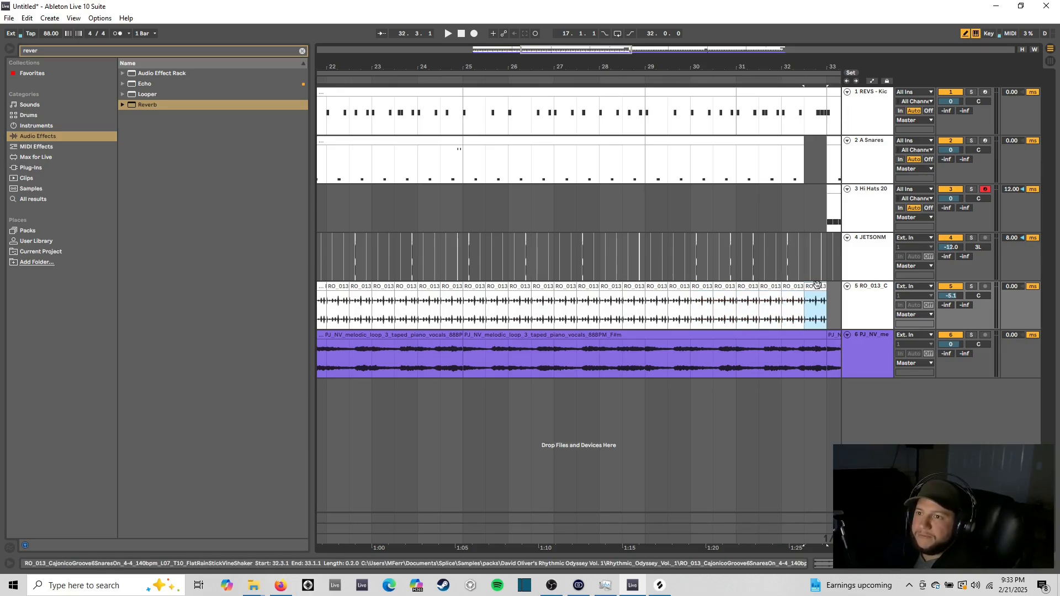
click(809, 303)
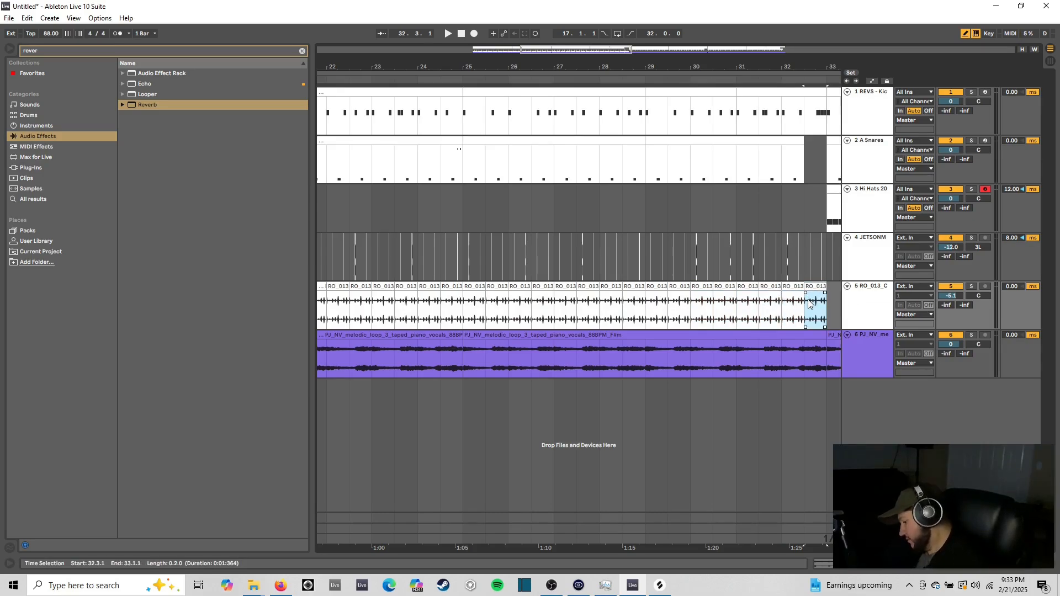
key(Delete)
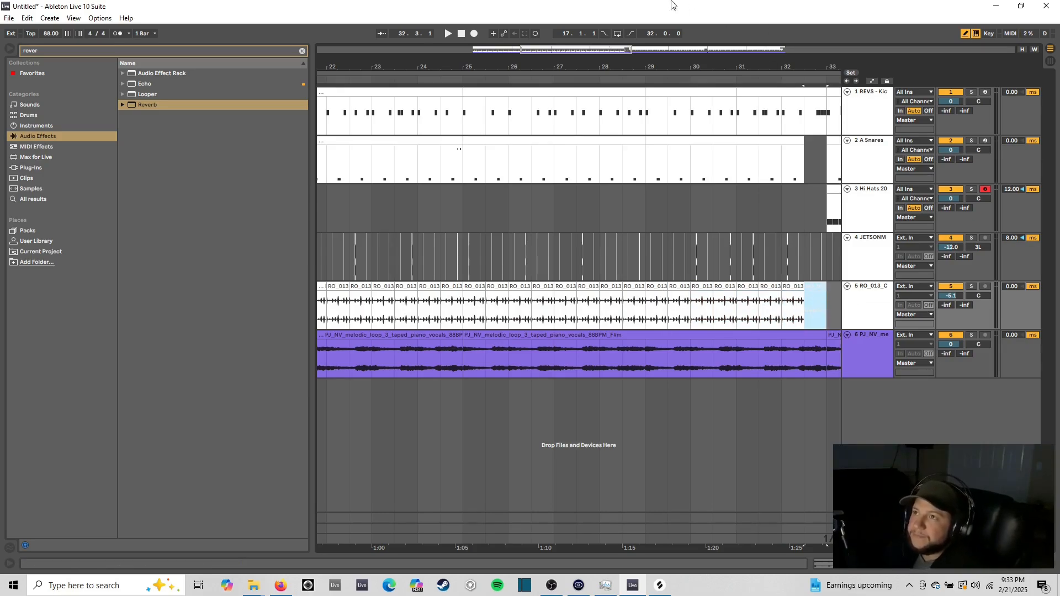
drag(598, 50, 595, 24)
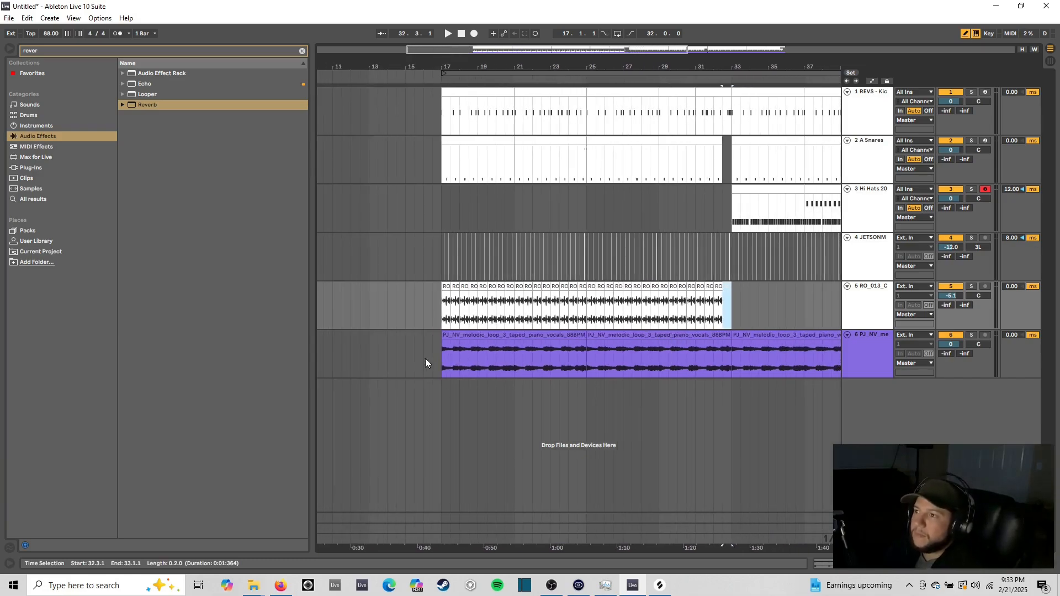
click(440, 309)
key(space)
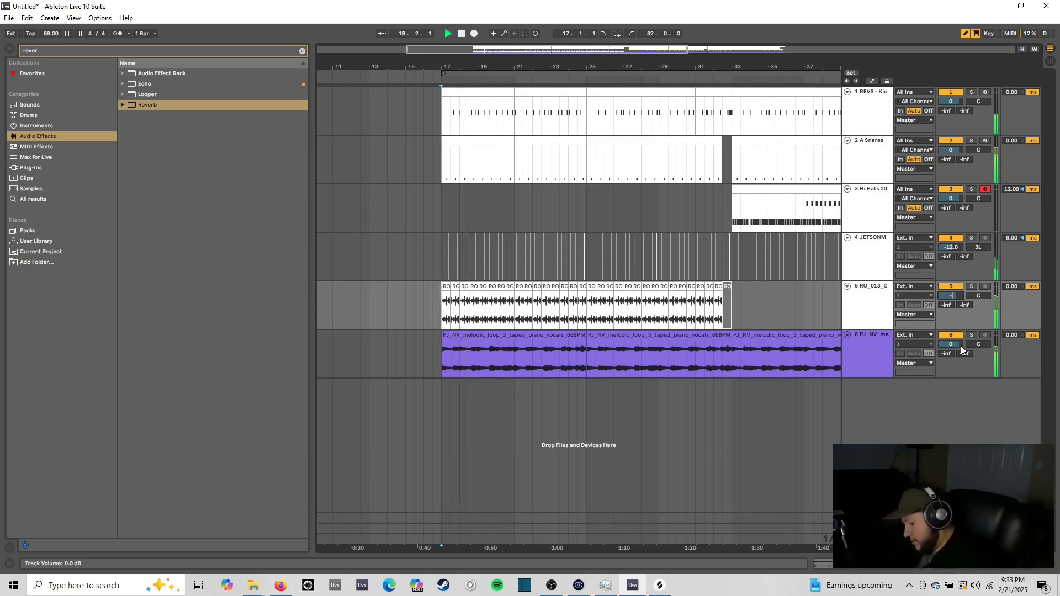
Step: Set the RO_013 percussion track's volume to -6 dB and its track delay to 14 ms, and replay from bar 17
text(6)
key(Return)
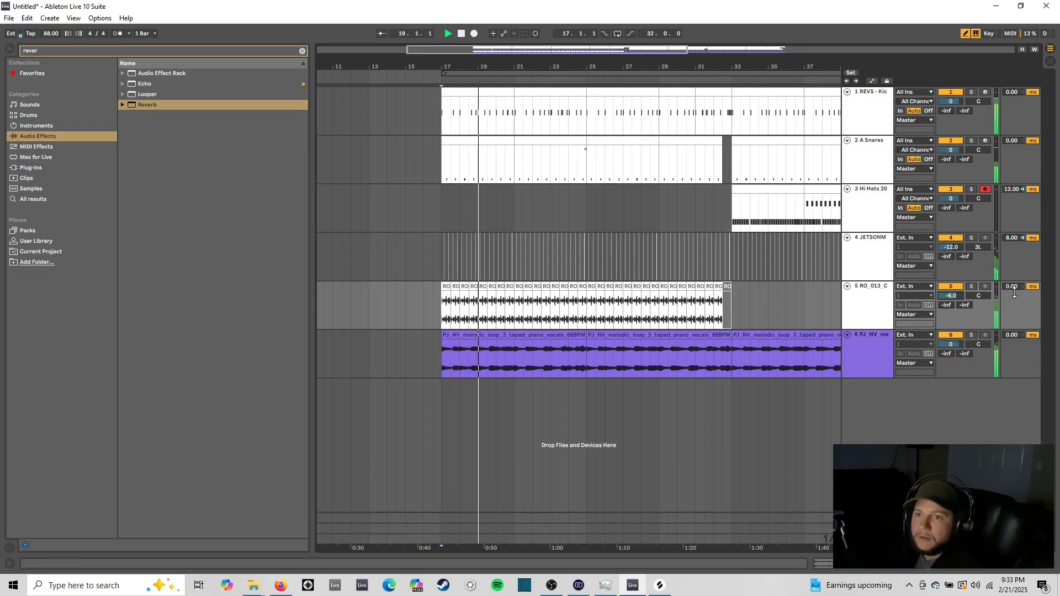
key(space)
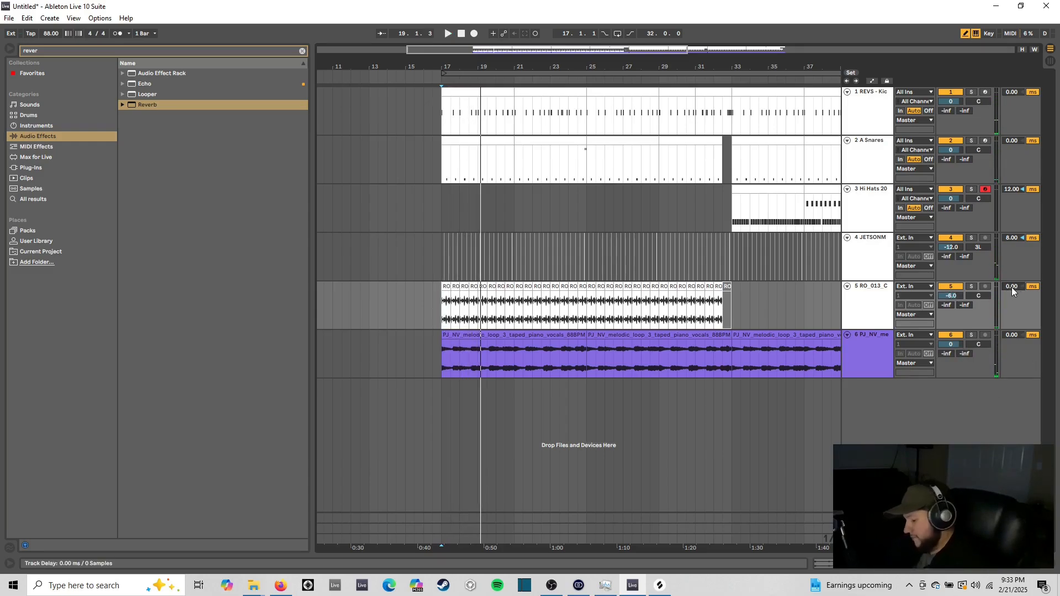
key(space)
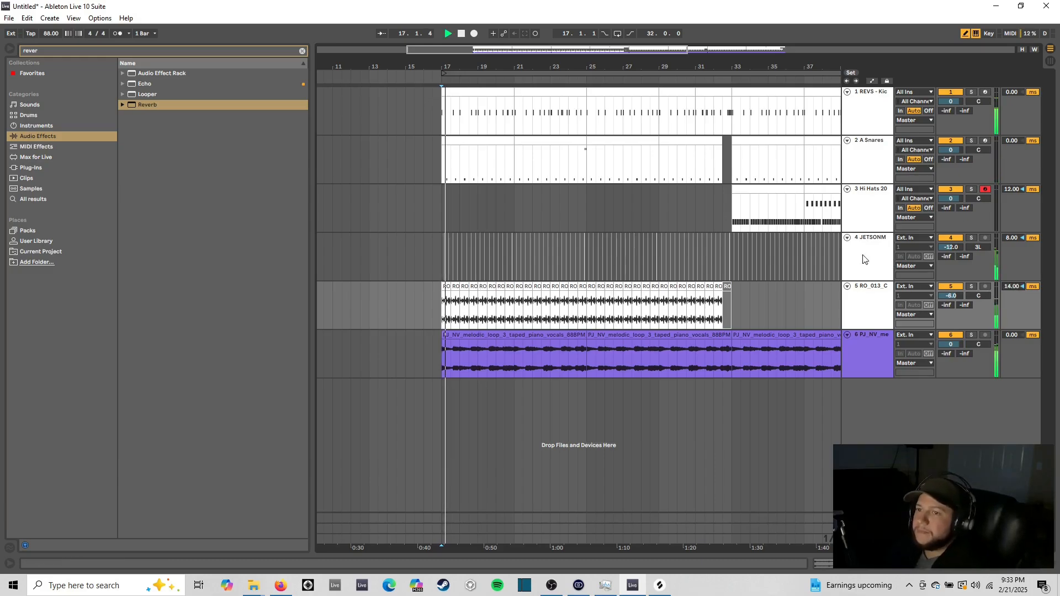
Step: Lower the RO_013 percussion track's volume to -7 dB during playback
drag(955, 297, 954, 297)
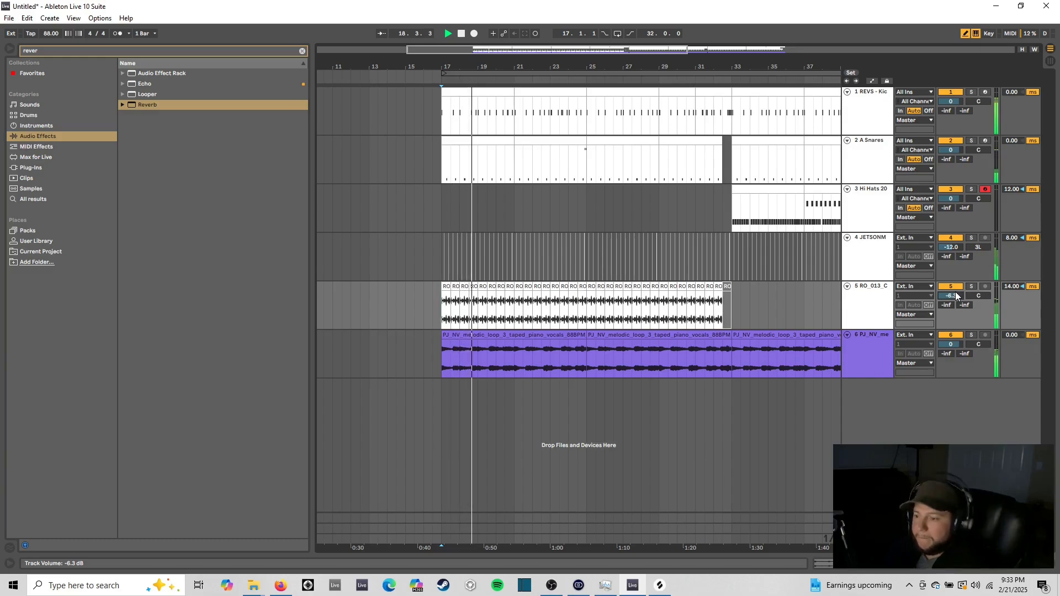
text(-7)
key(Return)
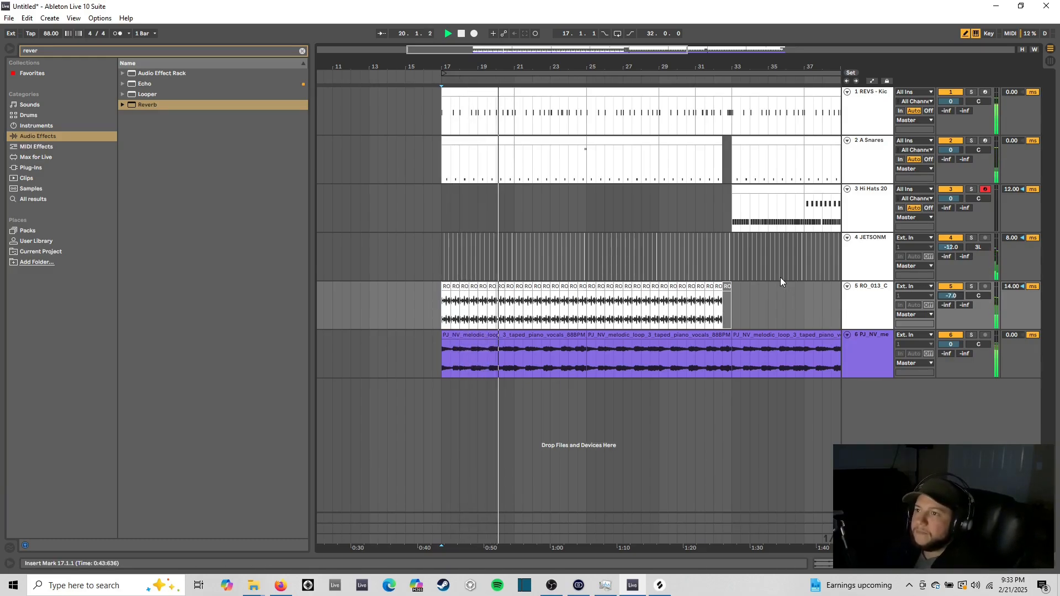
Step: Put the REVS kick track into a new group and move the A Snares track into that group
click(876, 120)
key(ctrl+g)
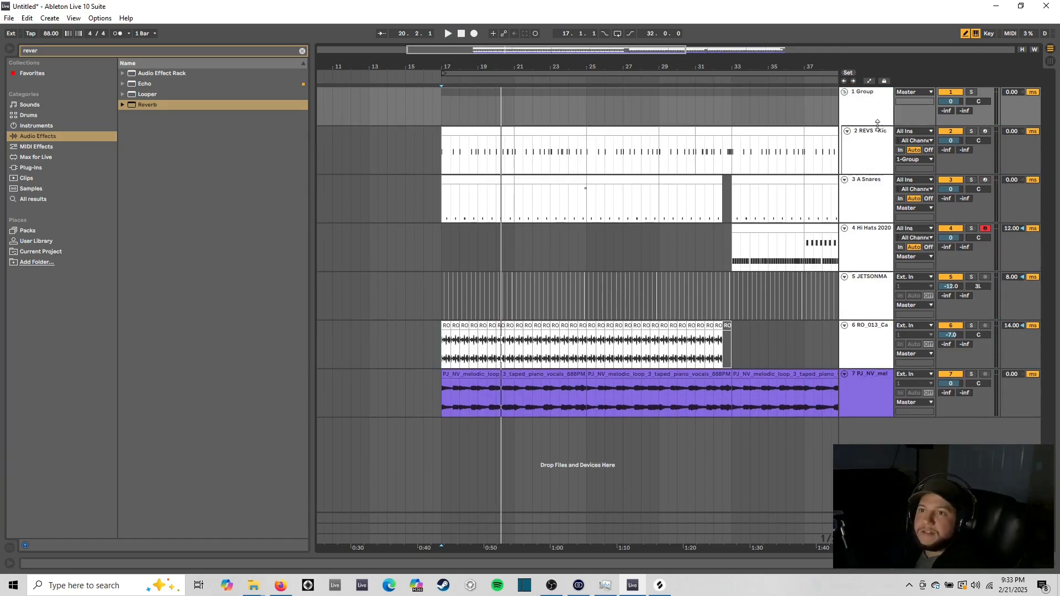
click(875, 188)
drag(874, 167, 879, 137)
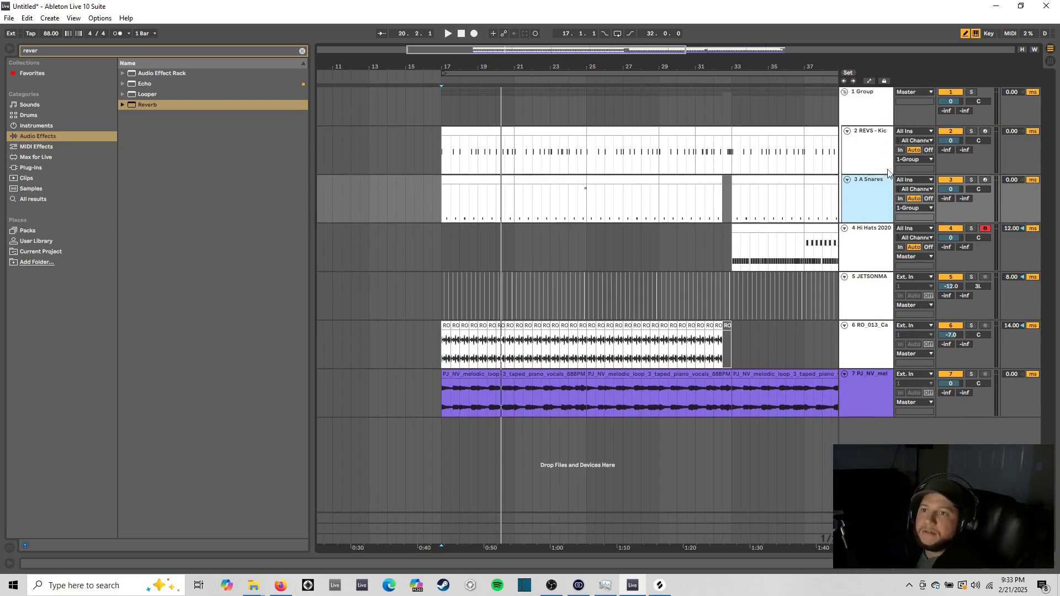
Step: Search the audio effects for "reve" and add the default Reverb to the RO_013 percussion track
click(872, 339)
key(shift+Tab)
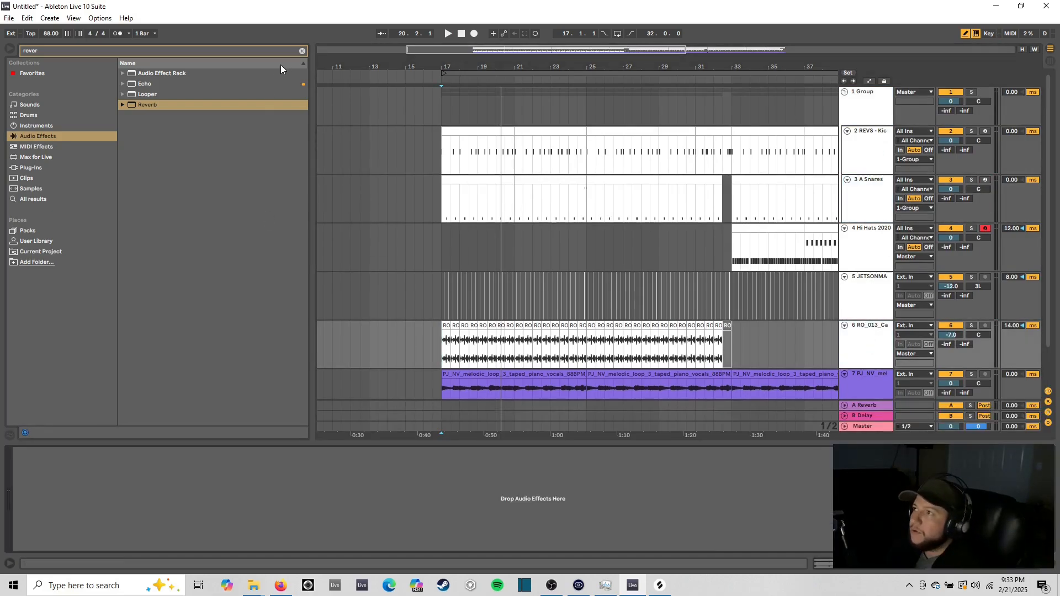
click(301, 50)
text(reve)
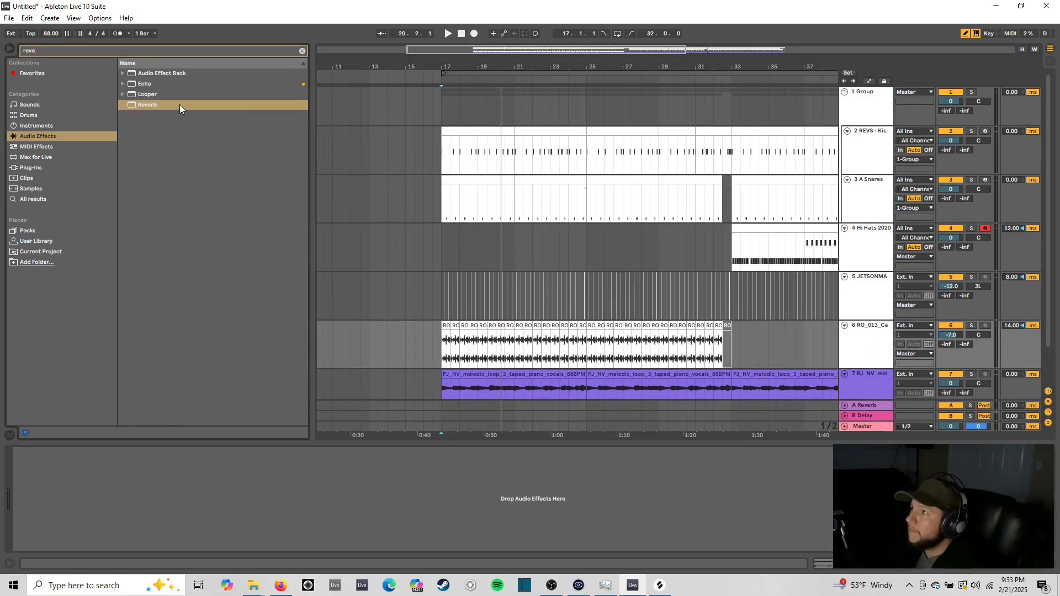
click(147, 104)
double_click(147, 105)
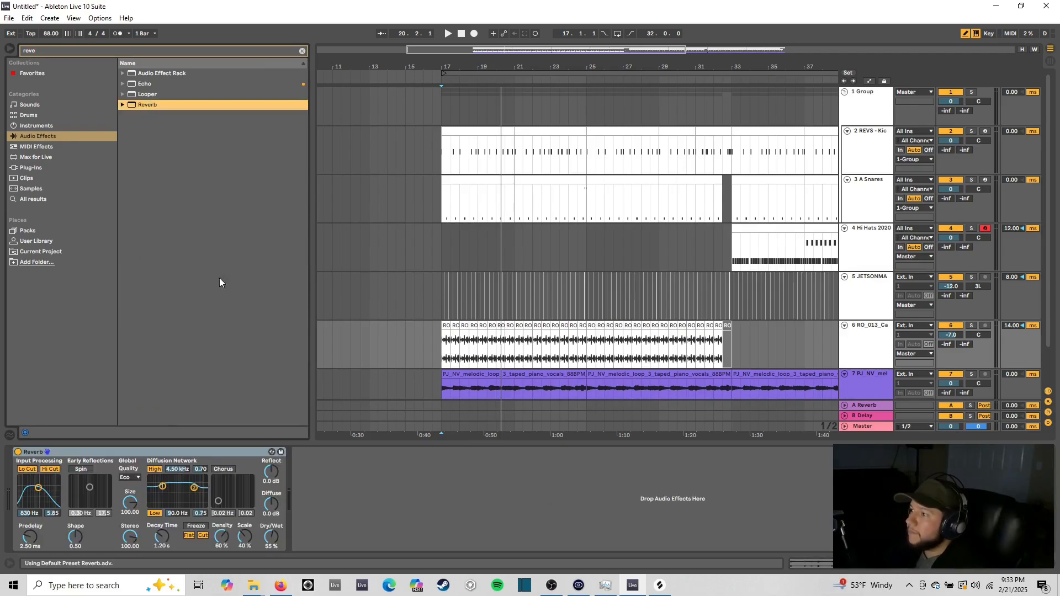
Step: Set the Reverb's decay time to 341 ms, Dry/Wet to 30%, and input filter to about 2.12 kHz with width 4.22
click(157, 545)
text(341)
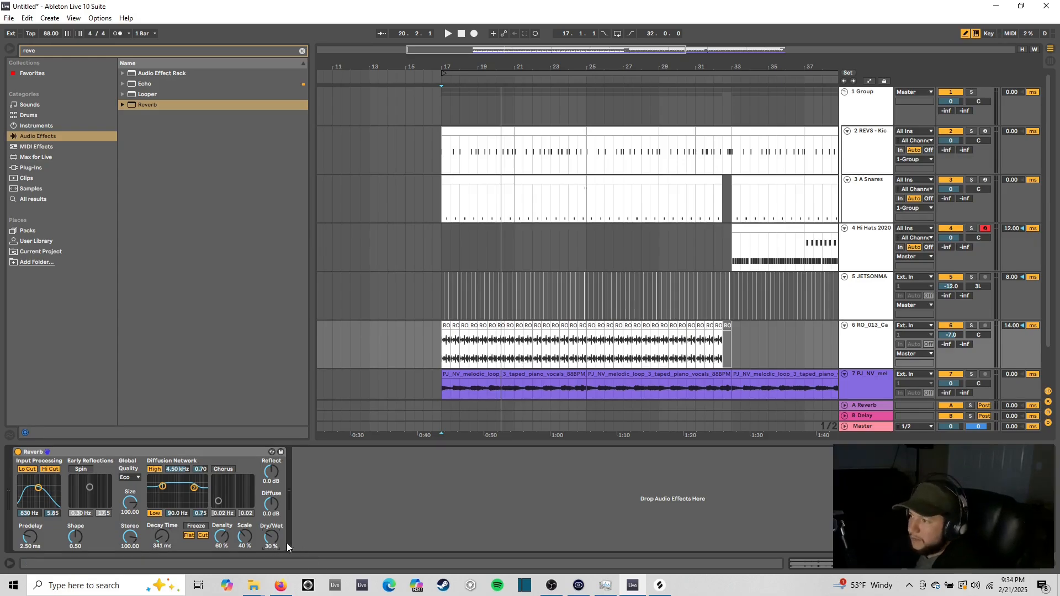
drag(38, 490, 44, 493)
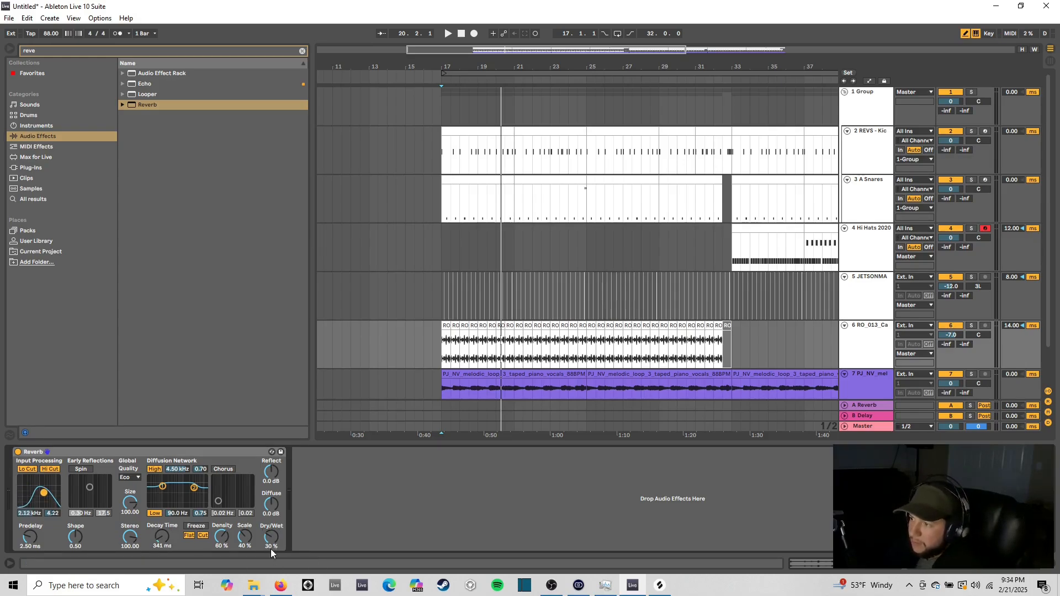
Step: Audition Dry/Wet at 35% and settle on 40% for the Reverb, adjust the RO_013 track's volume, and replay from bar 17
key(space)
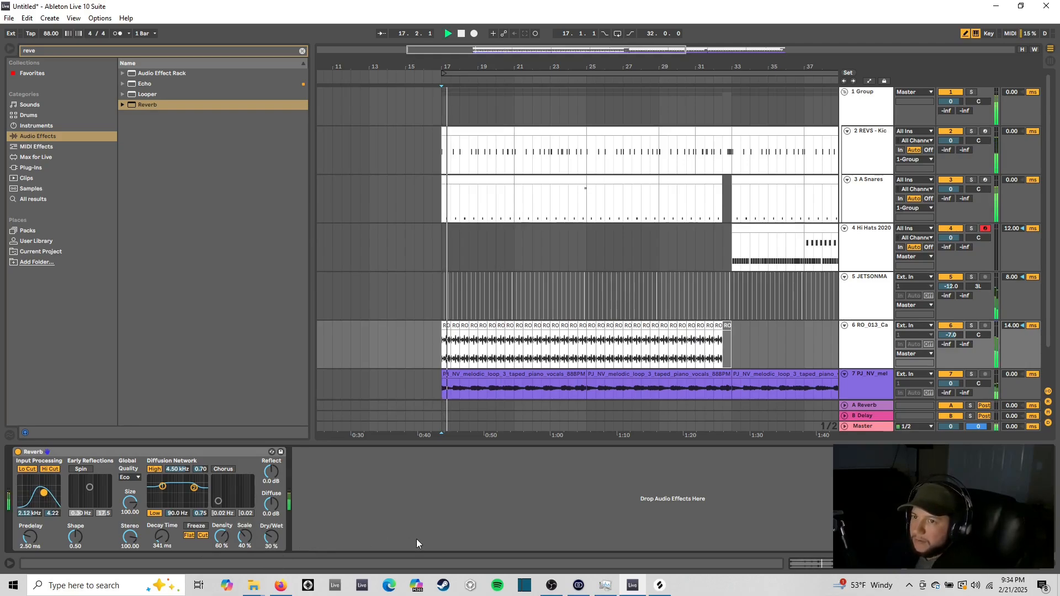
click(270, 546)
text(35)
key(Return)
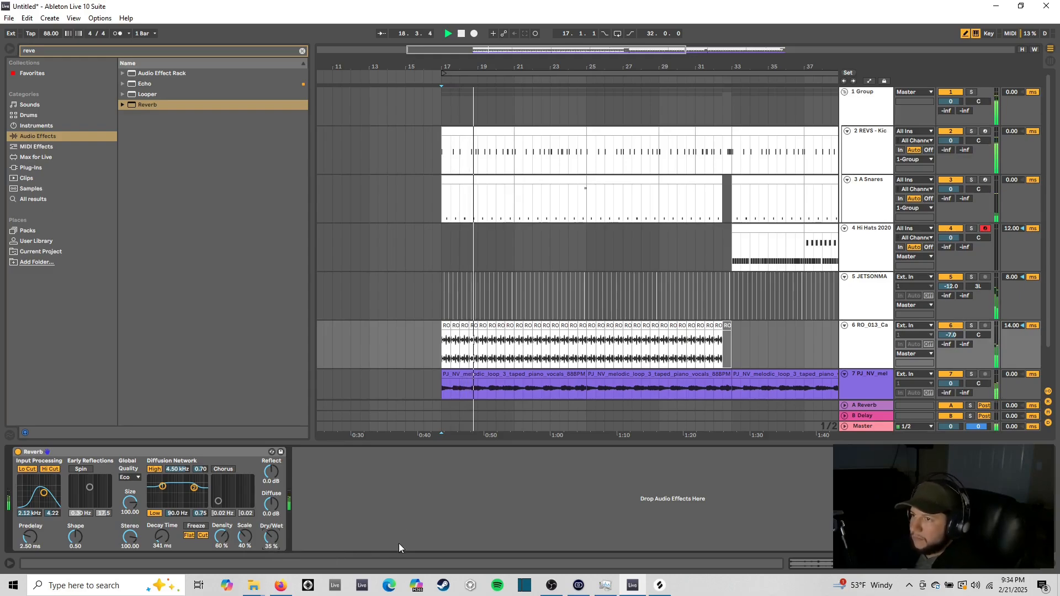
click(270, 547)
text(40)
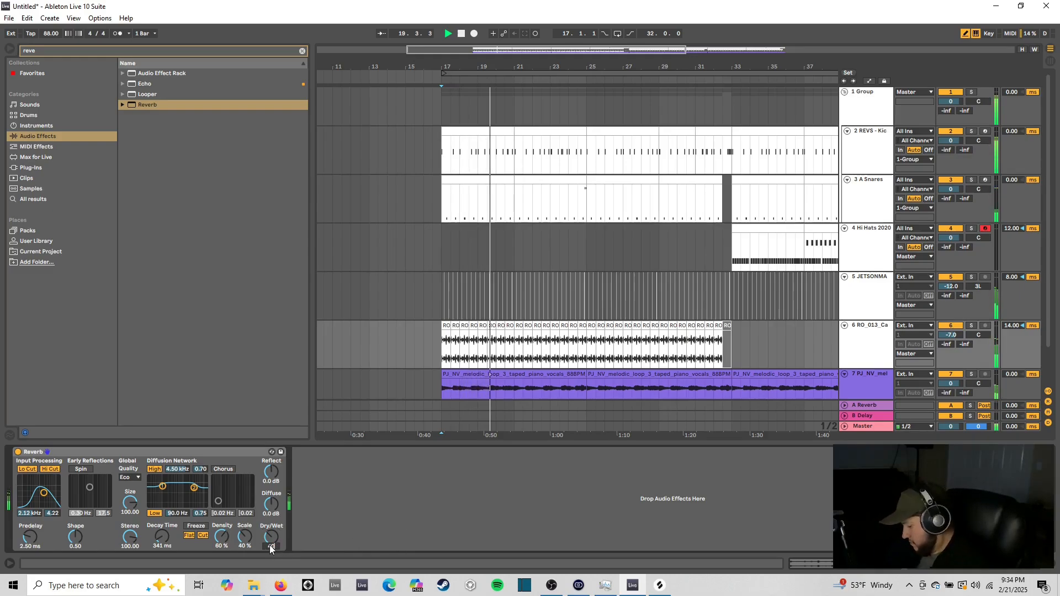
key(Return)
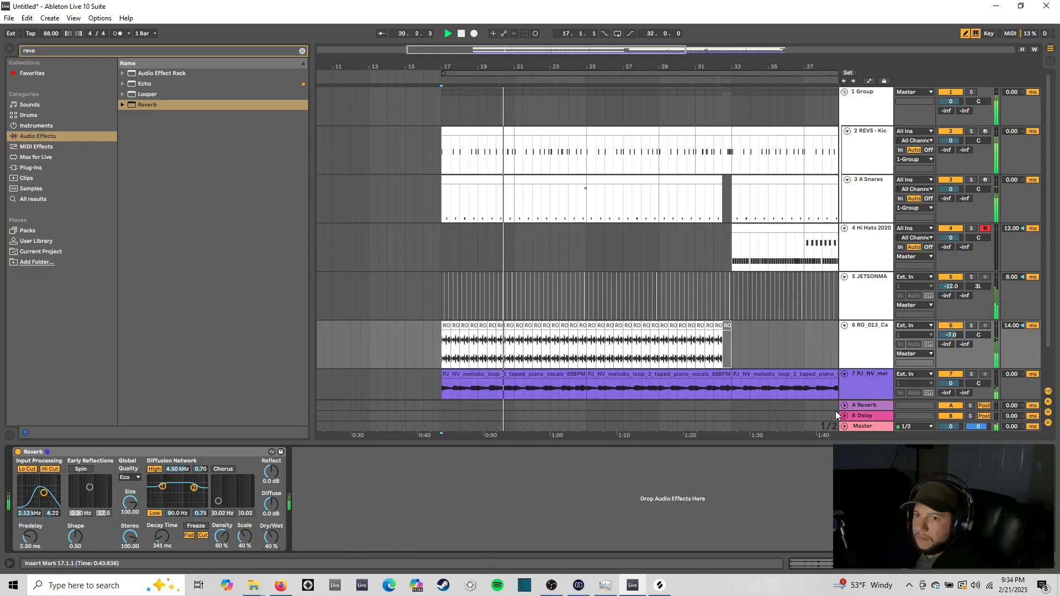
key(space)
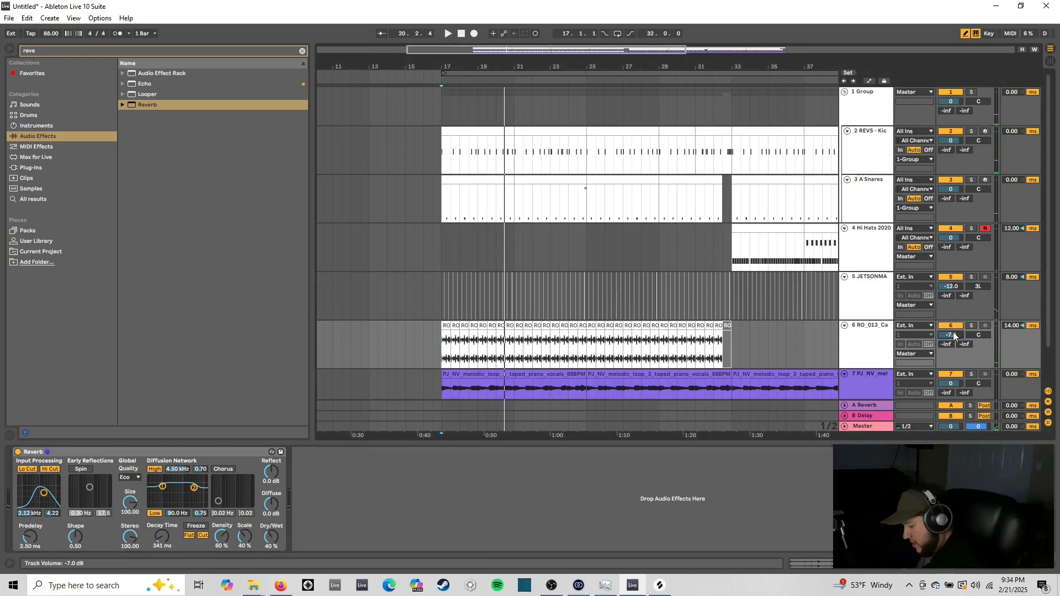
key(space)
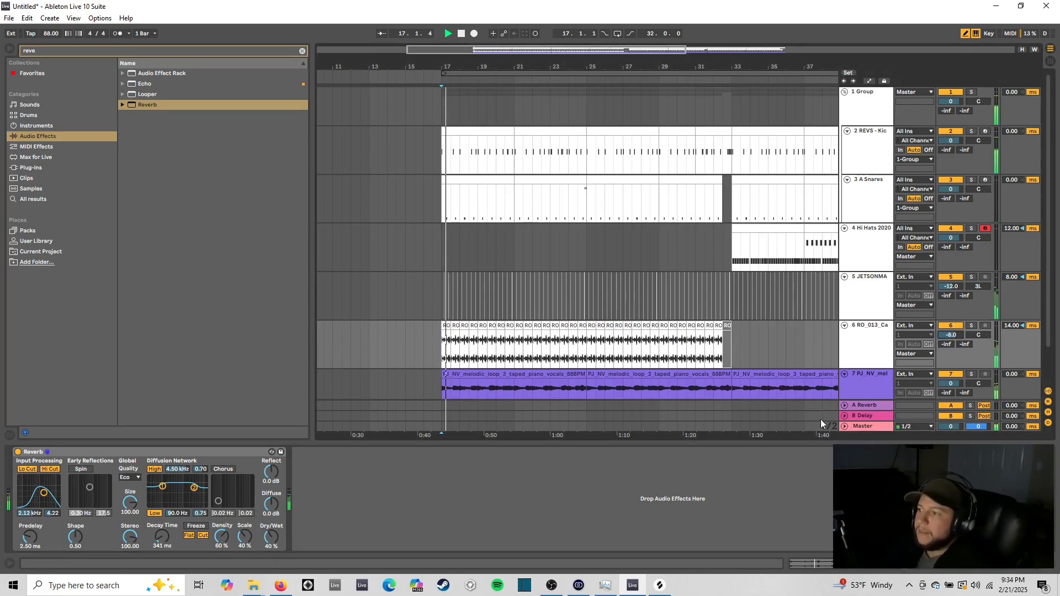
Step: Search the audio effects for "comp" and add the default Compressor after the Reverb on the RO_013 track
click(302, 51)
text(compore)
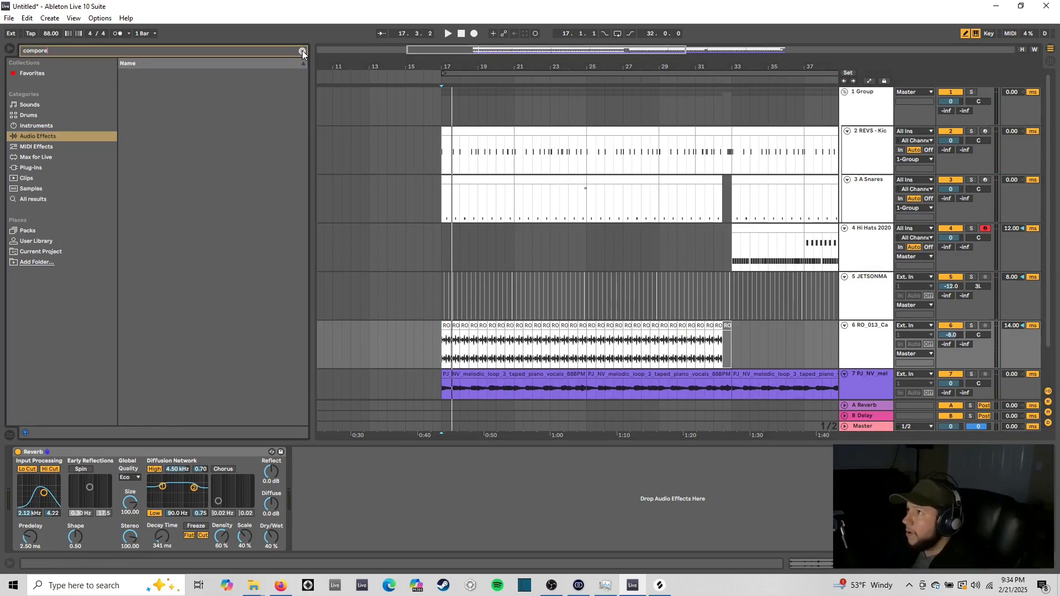
click(302, 51)
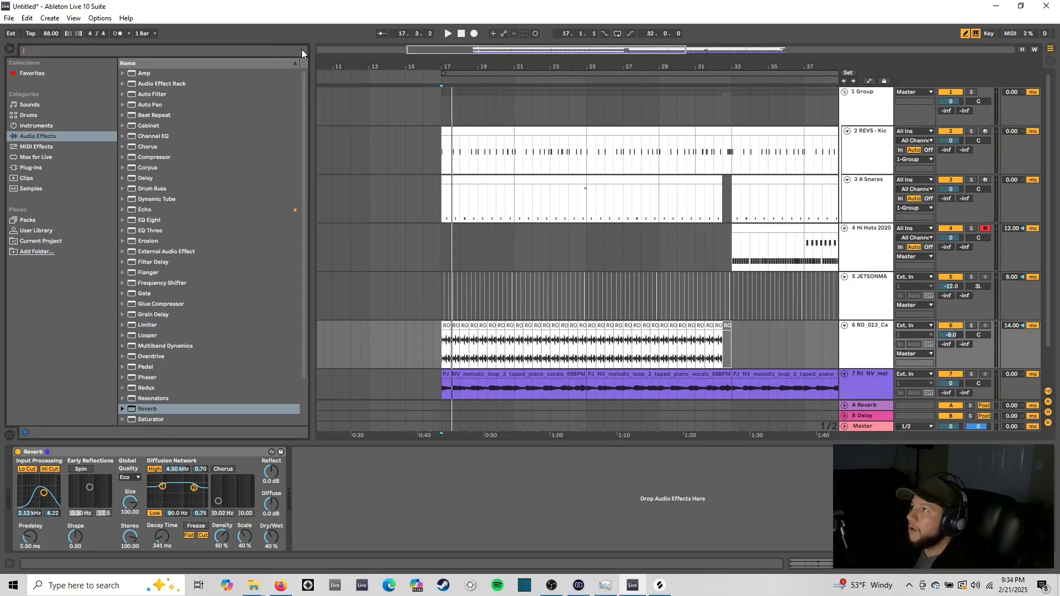
text(comp)
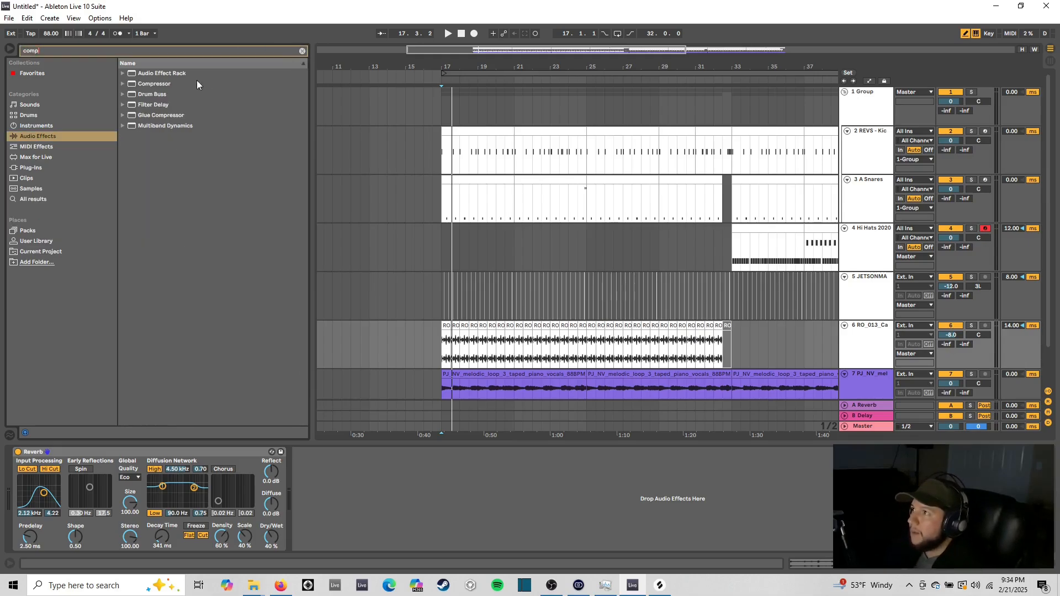
click(167, 84)
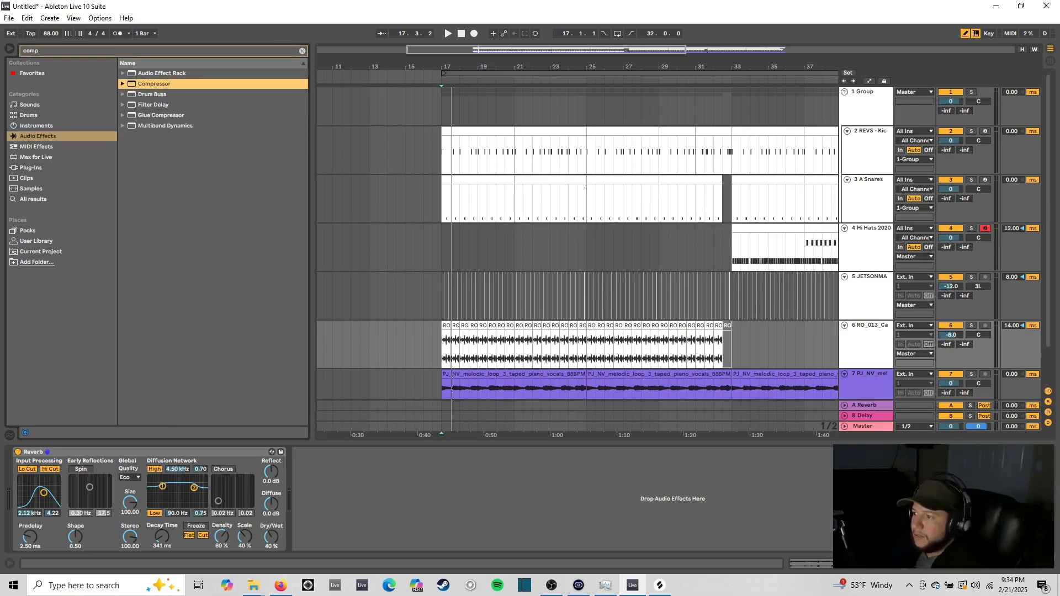
drag(154, 84, 437, 491)
Step: Sidechain the Compressor to 1-Group with EQ on, threshold -30 dB, attack 0.01 ms and release 30 ms, and play from bar 17
click(306, 452)
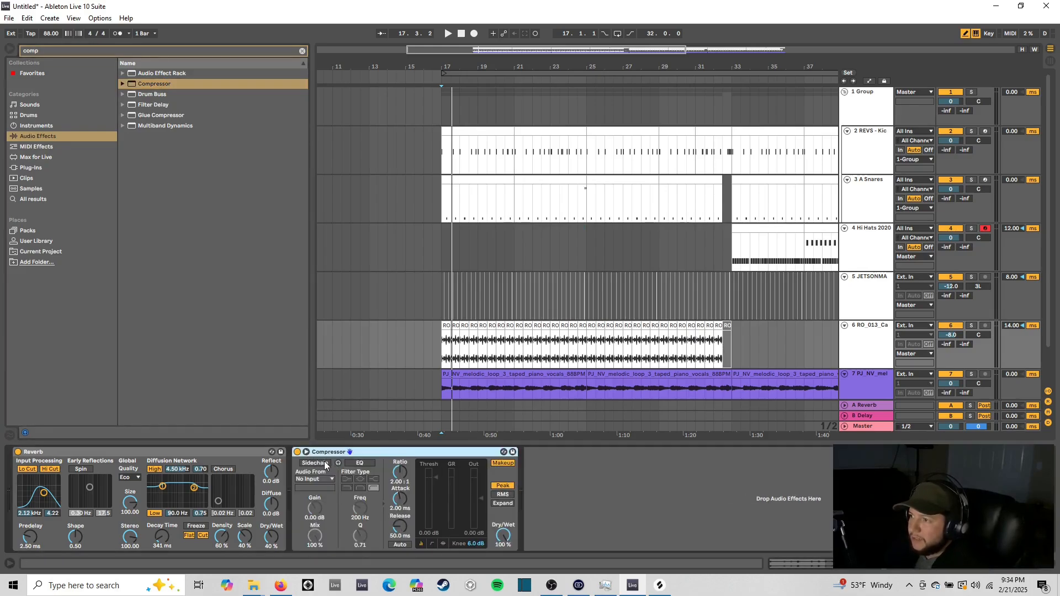
click(314, 479)
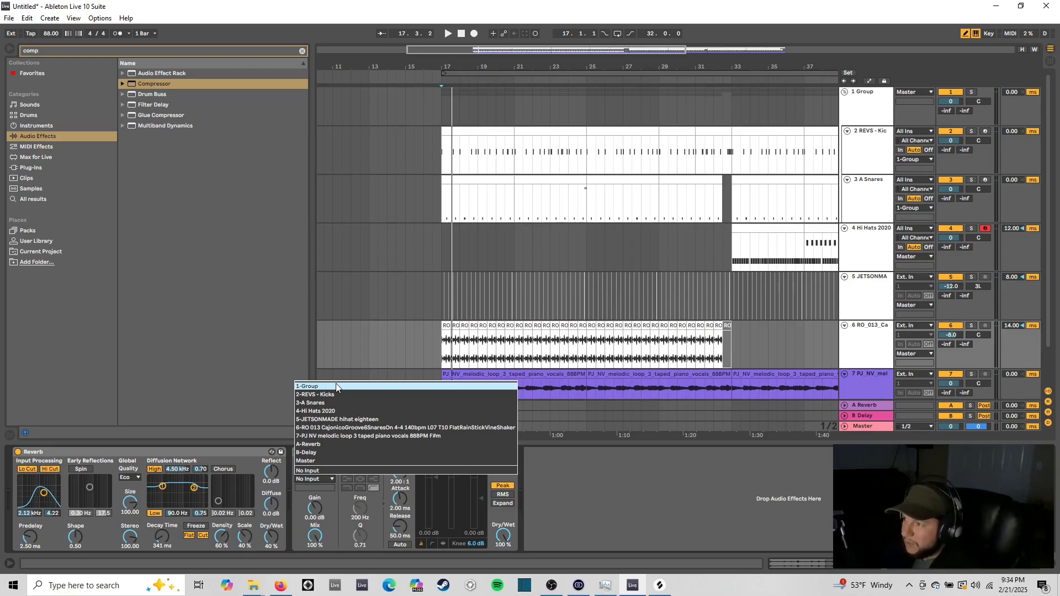
click(320, 386)
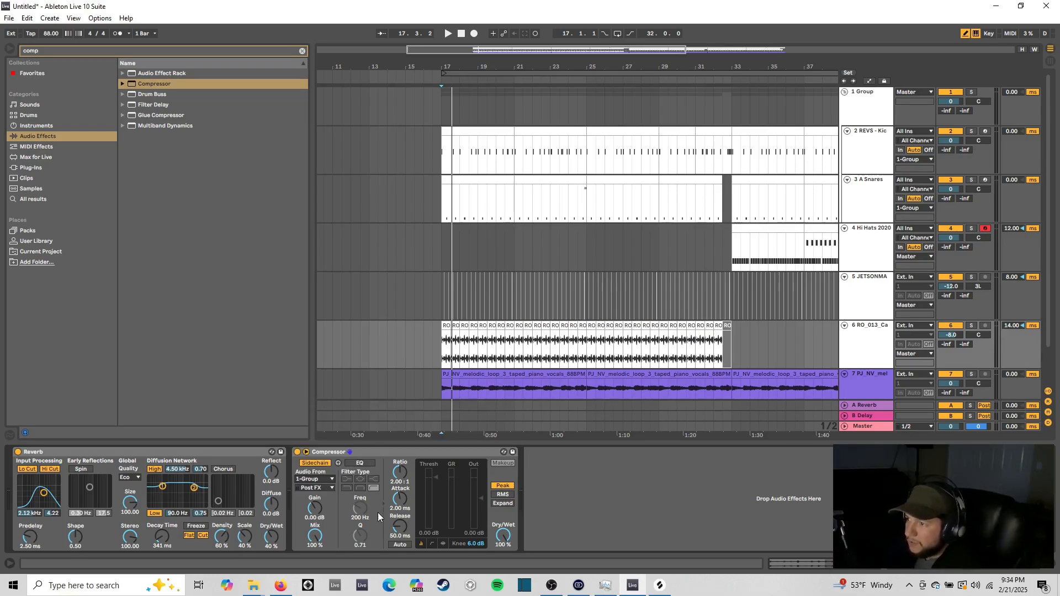
click(364, 464)
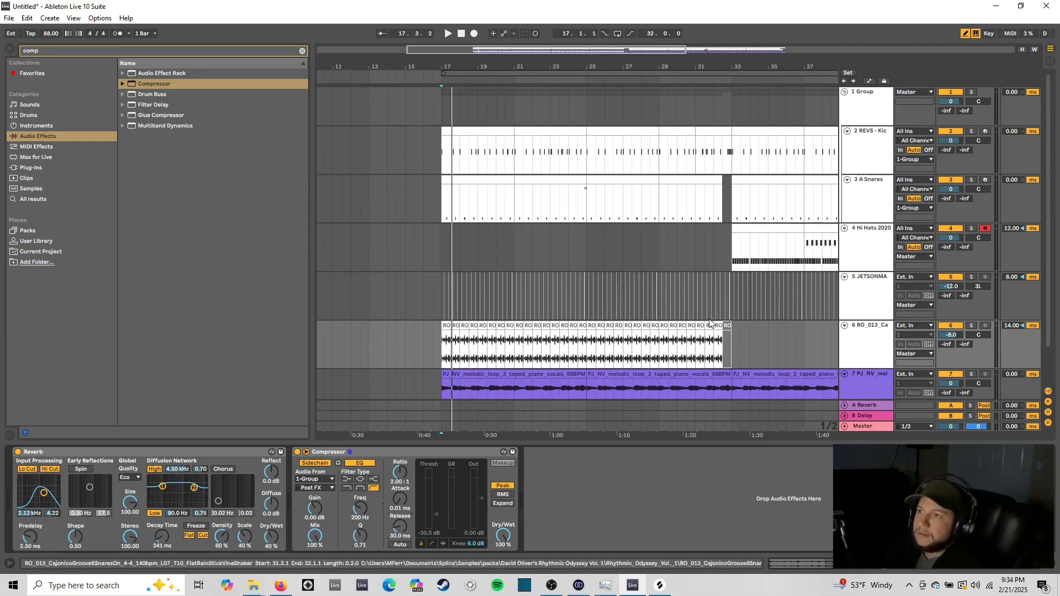
key(space)
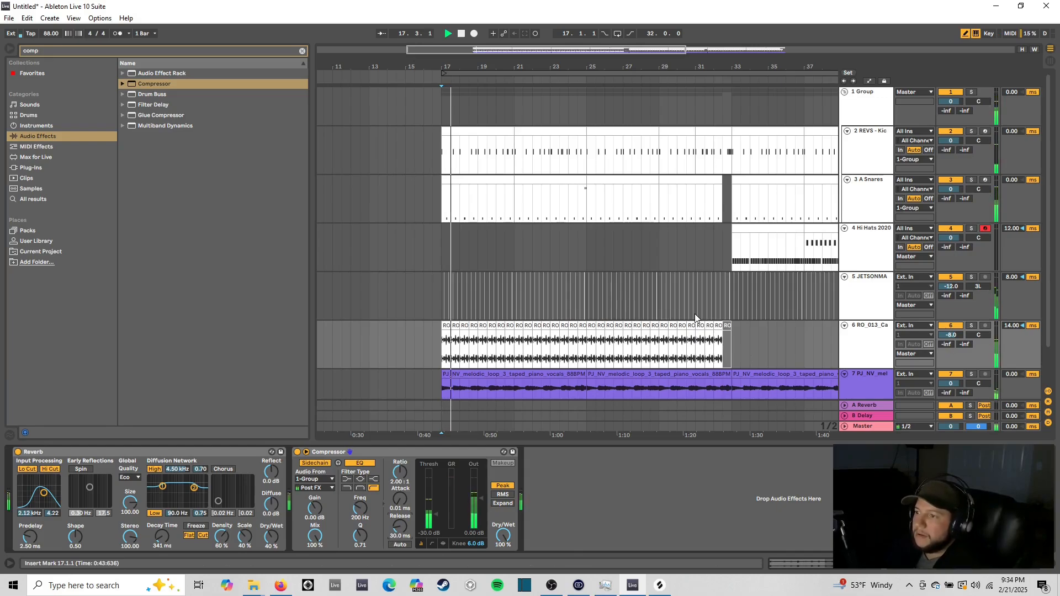
key(space)
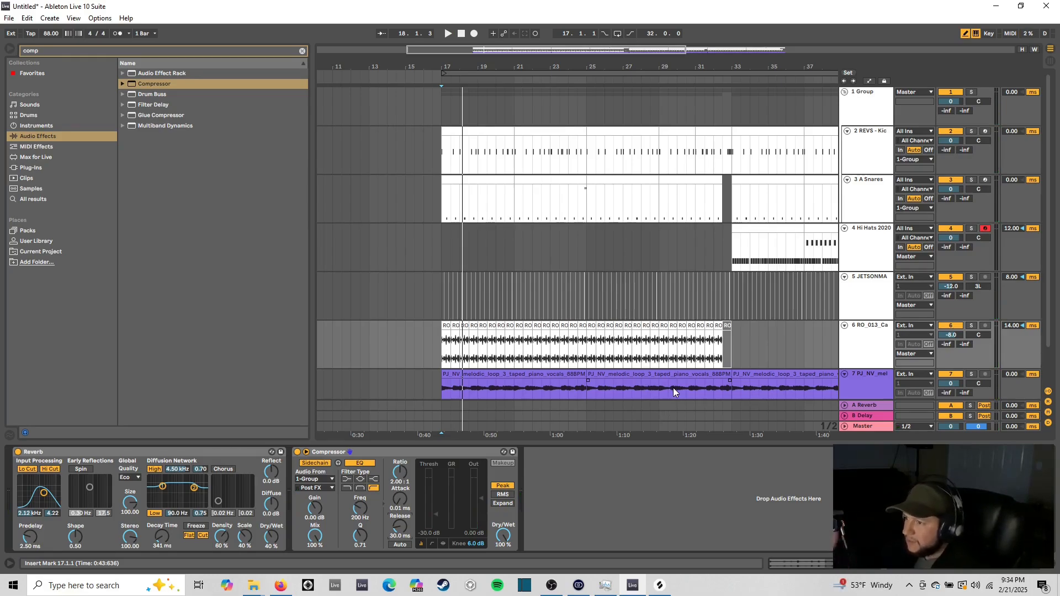
Step: Audition the RO_013 track's volume at -9 dB during playback, settle on -10 dB, and replay from bar 17
key(space)
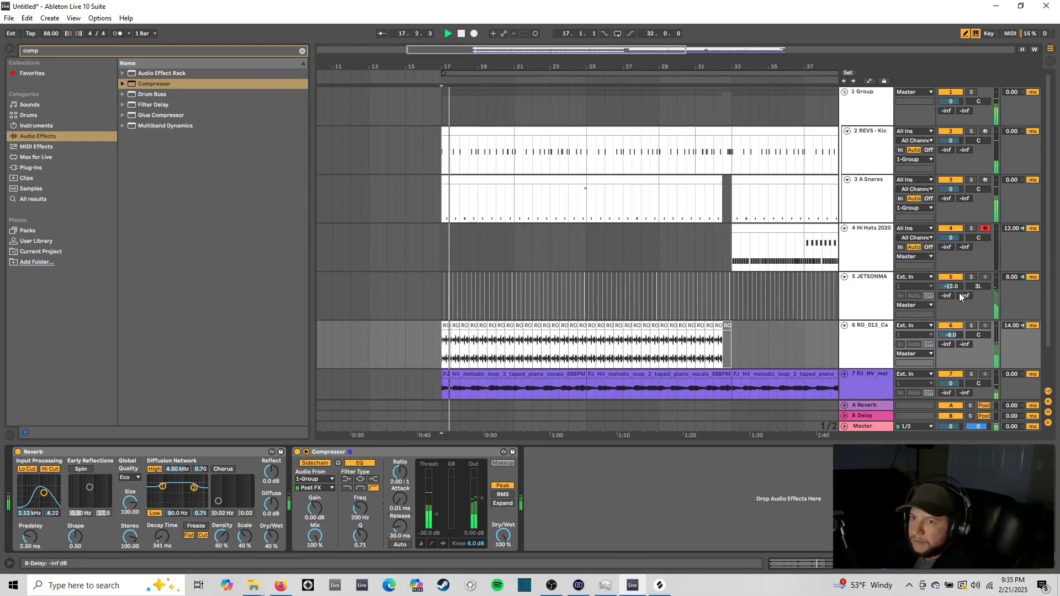
click(956, 336)
text(-)
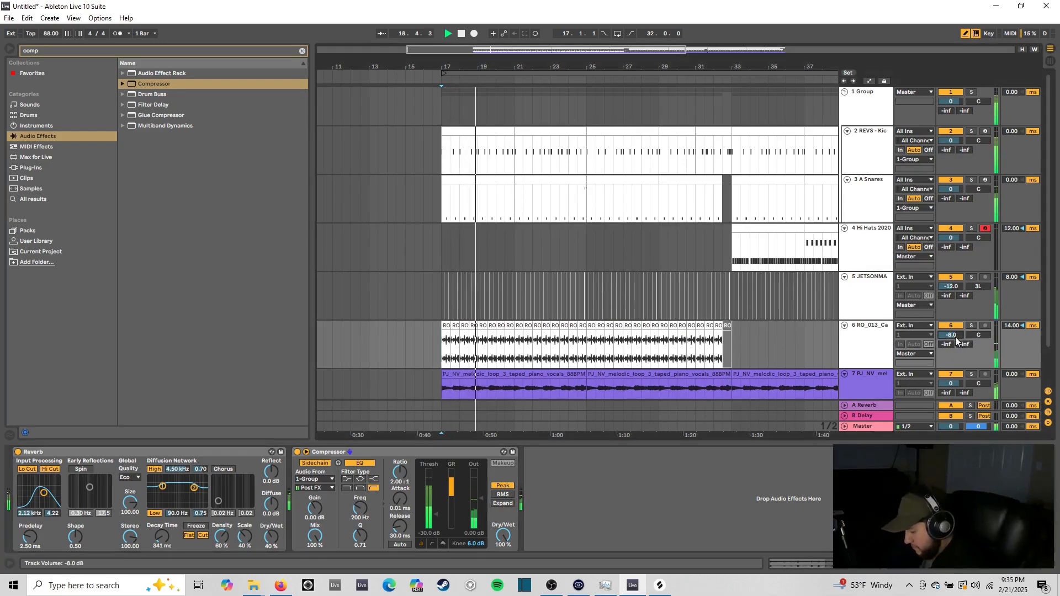
text(9)
key(Return)
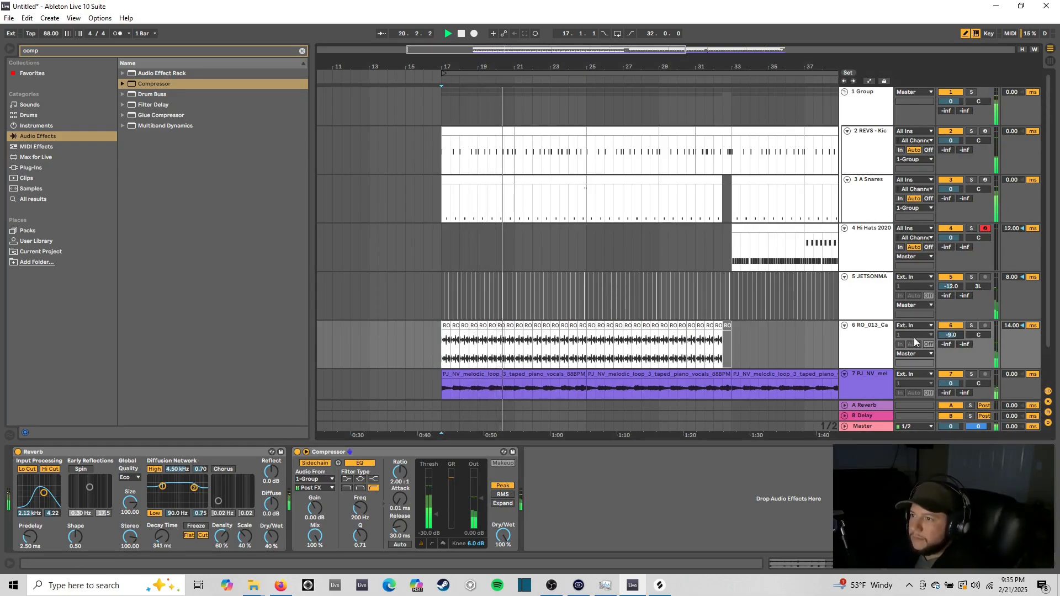
drag(566, 49, 577, 44)
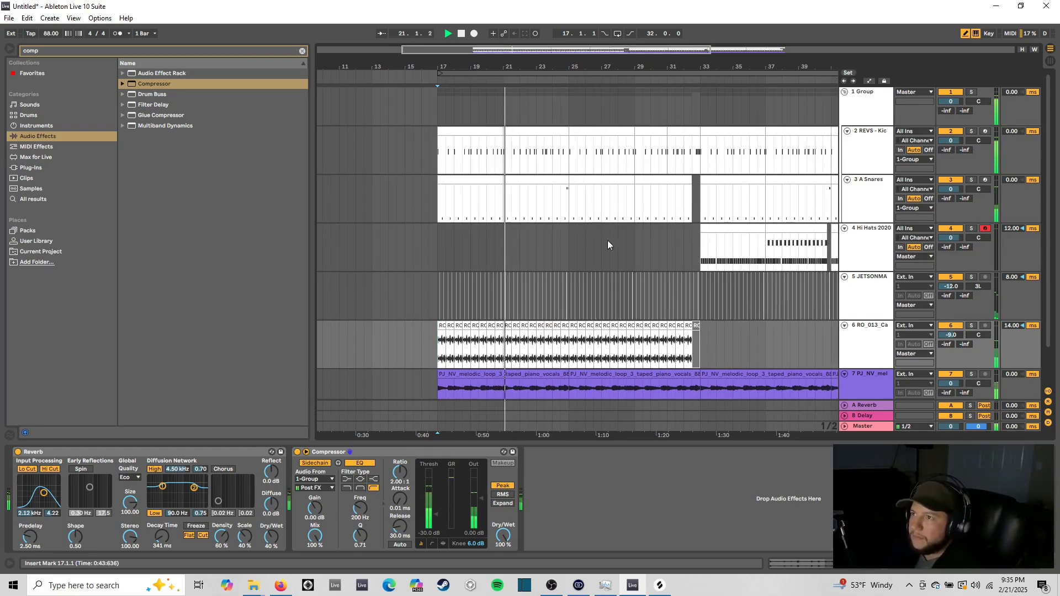
drag(955, 336, 955, 335)
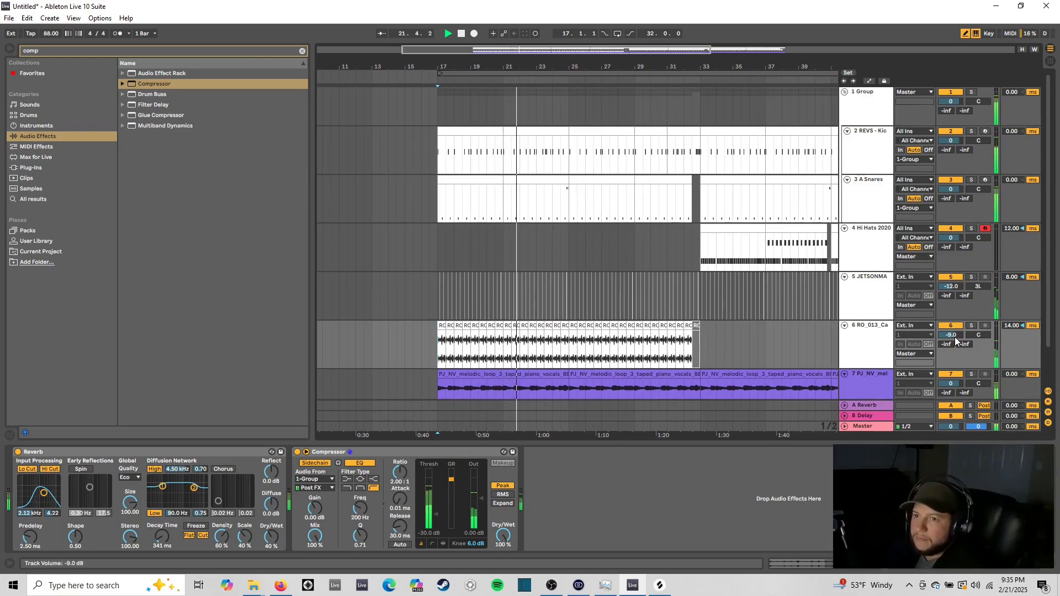
key(space)
text(-10)
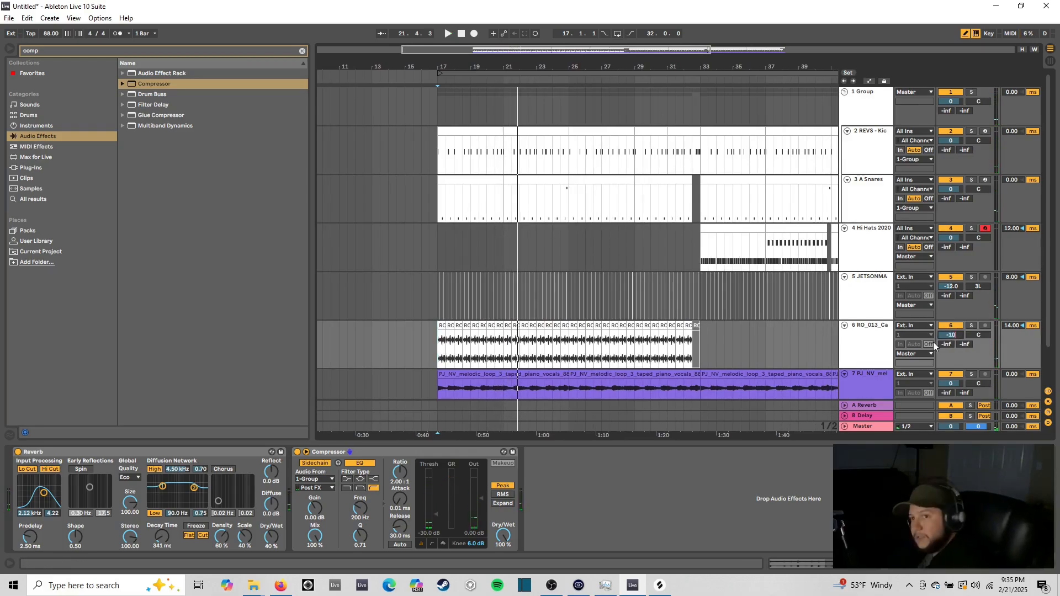
key(space)
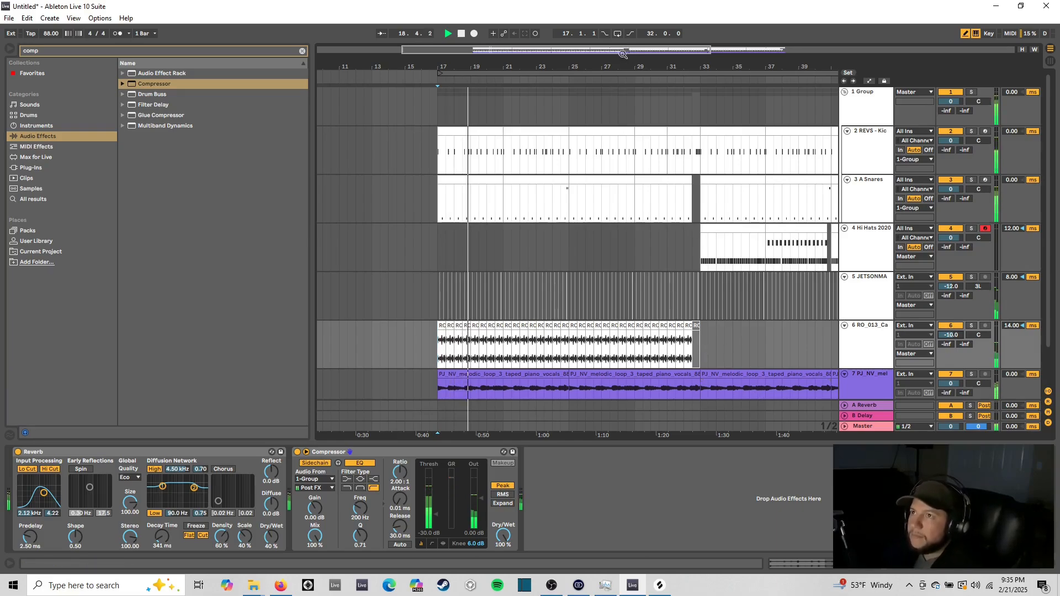
scroll(651, 257, right, 5)
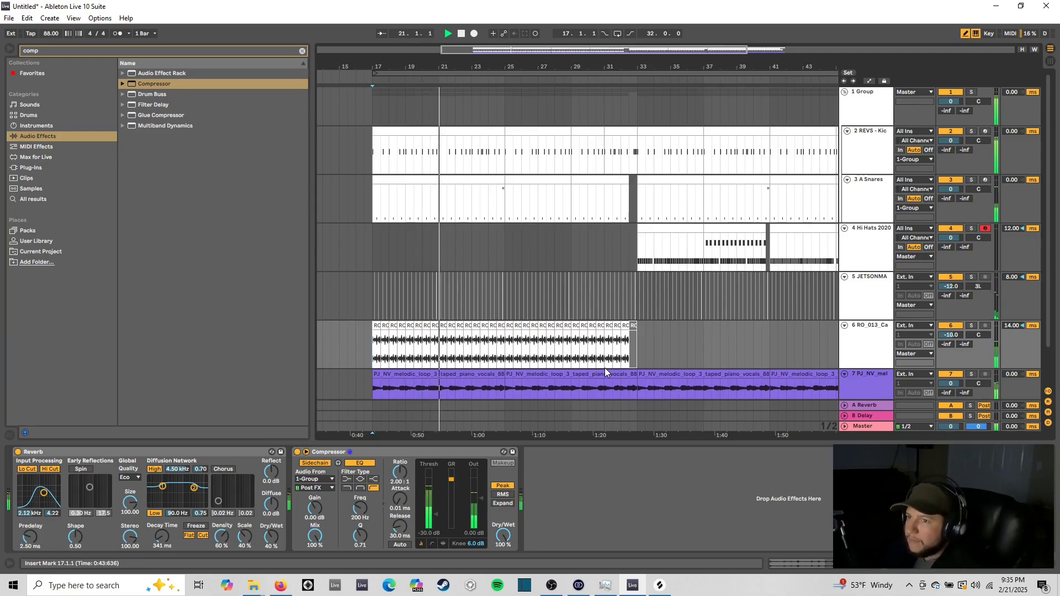
key(space)
Step: Insert a new audio track below the RO_013 track, give it the white track colour, and duplicate it
click(867, 343)
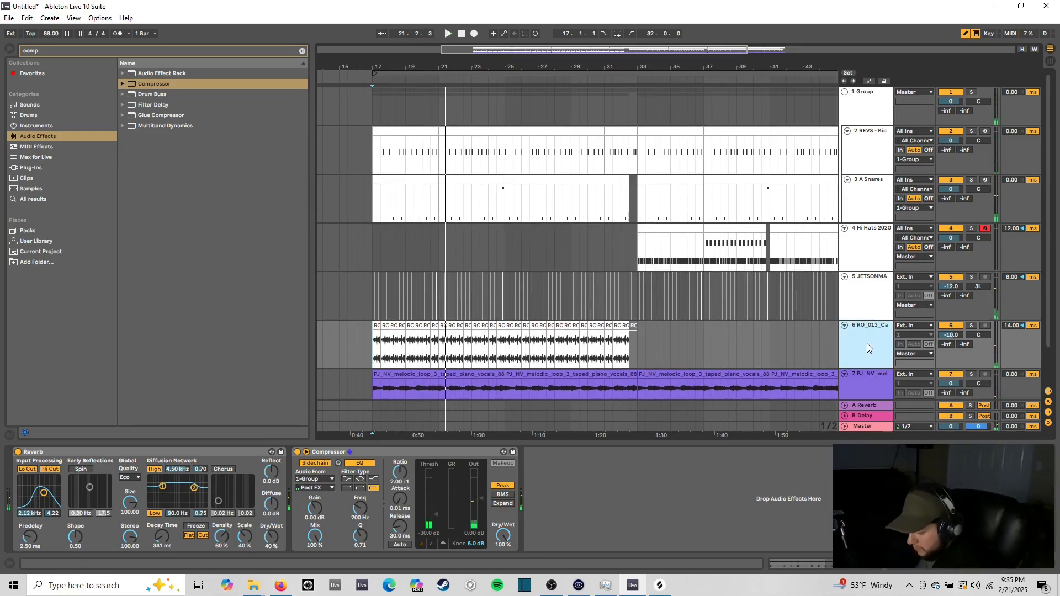
key(ctrl+t)
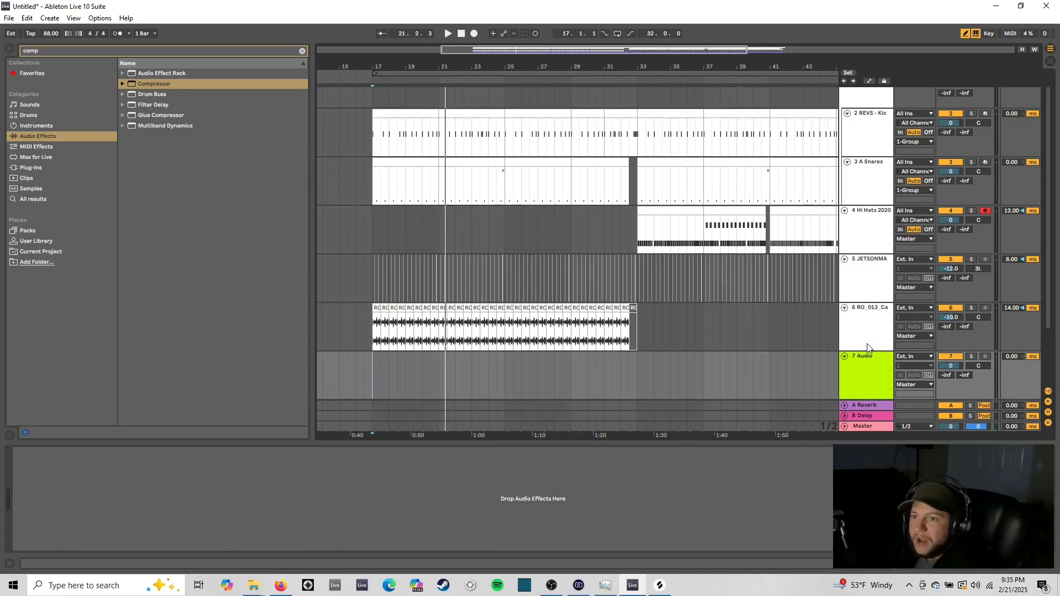
right_click(857, 365)
key(Escape)
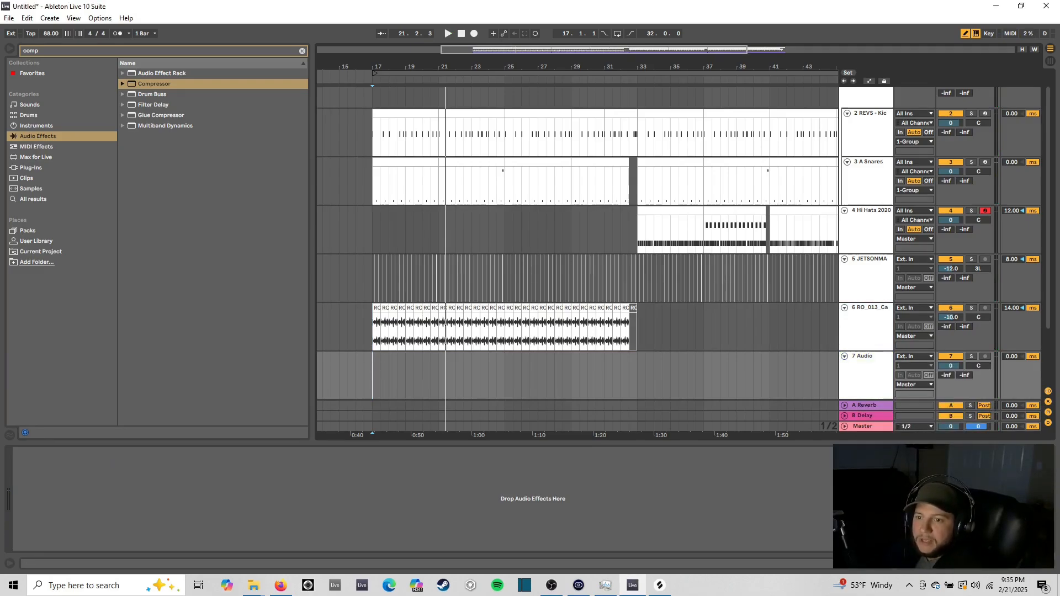
right_click(864, 370)
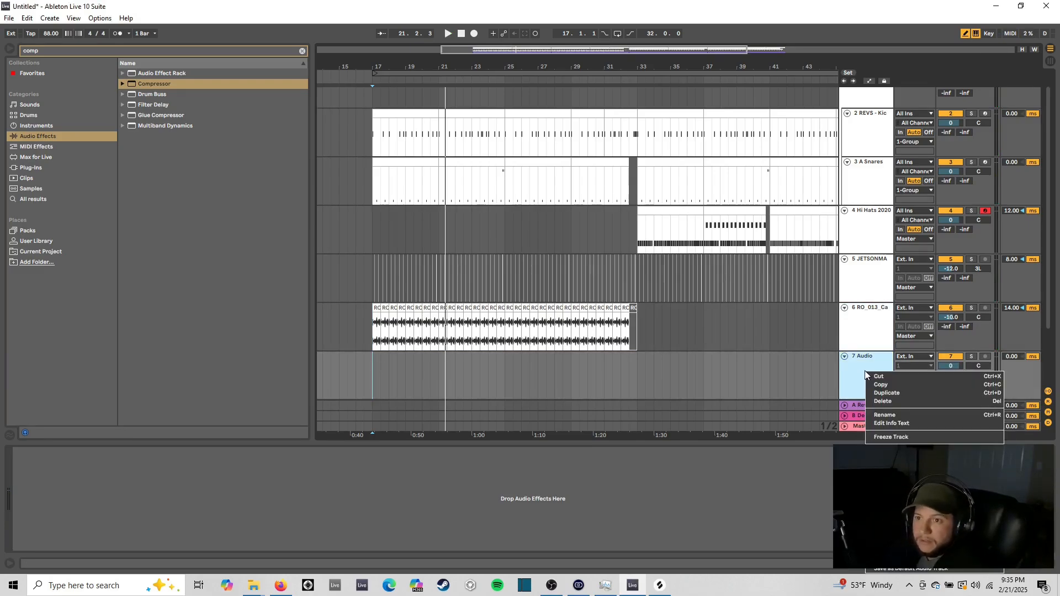
click(906, 393)
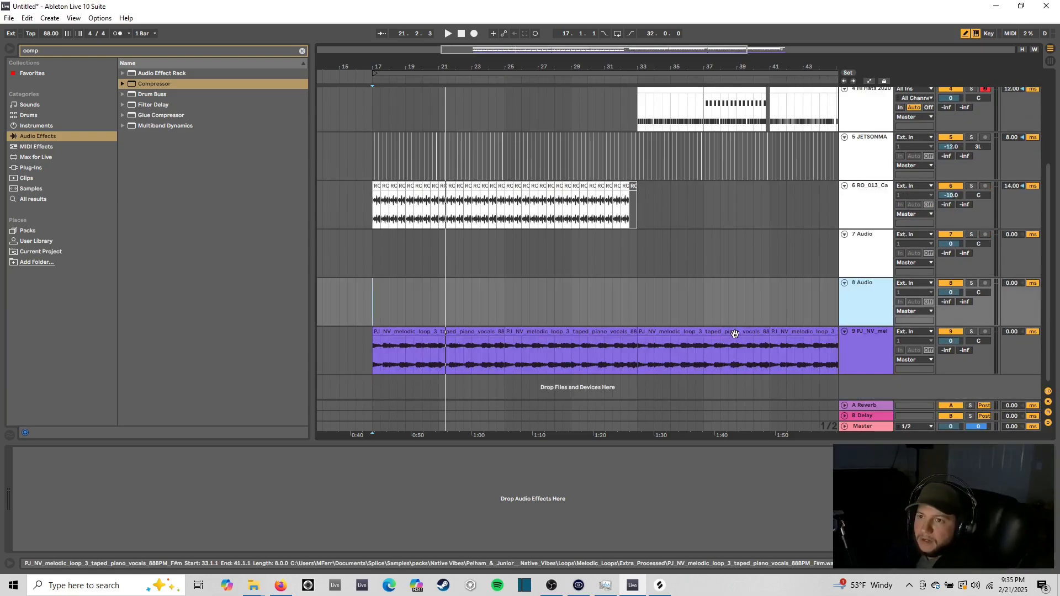
Step: Bring in two crash samples from the sample app: Crash_Electronic on track 7 at bar 17 and Crash_Verby on track 8 at bar 21
click(660, 585)
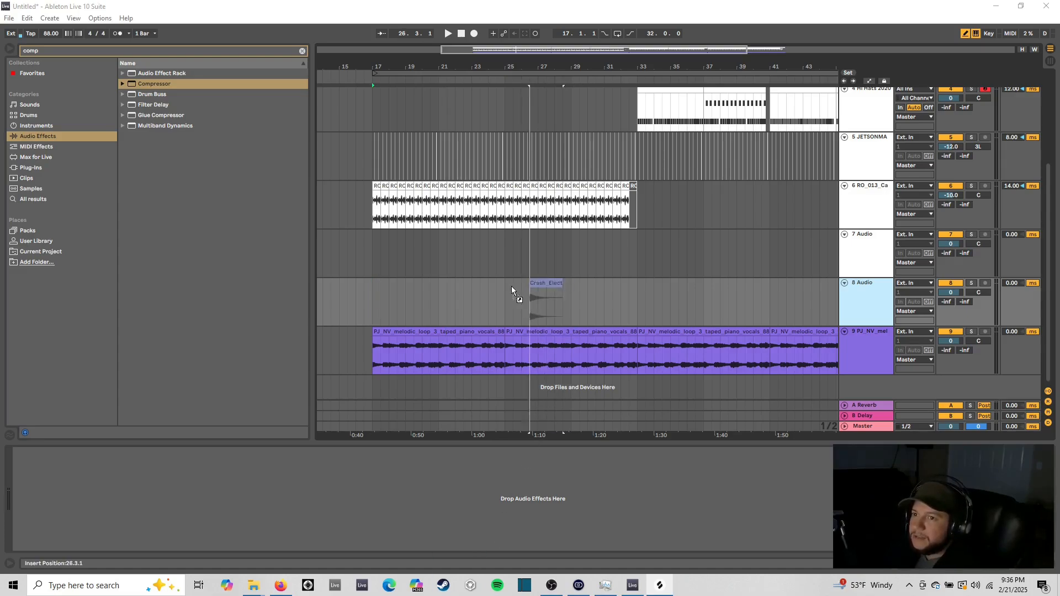
drag(511, 286, 373, 252)
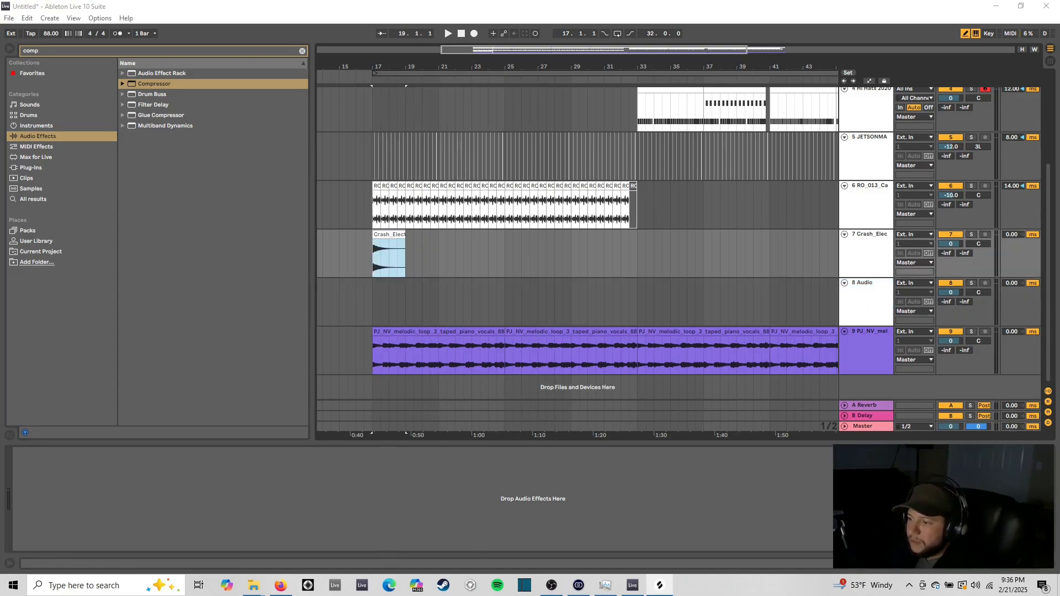
drag(429, 333, 449, 293)
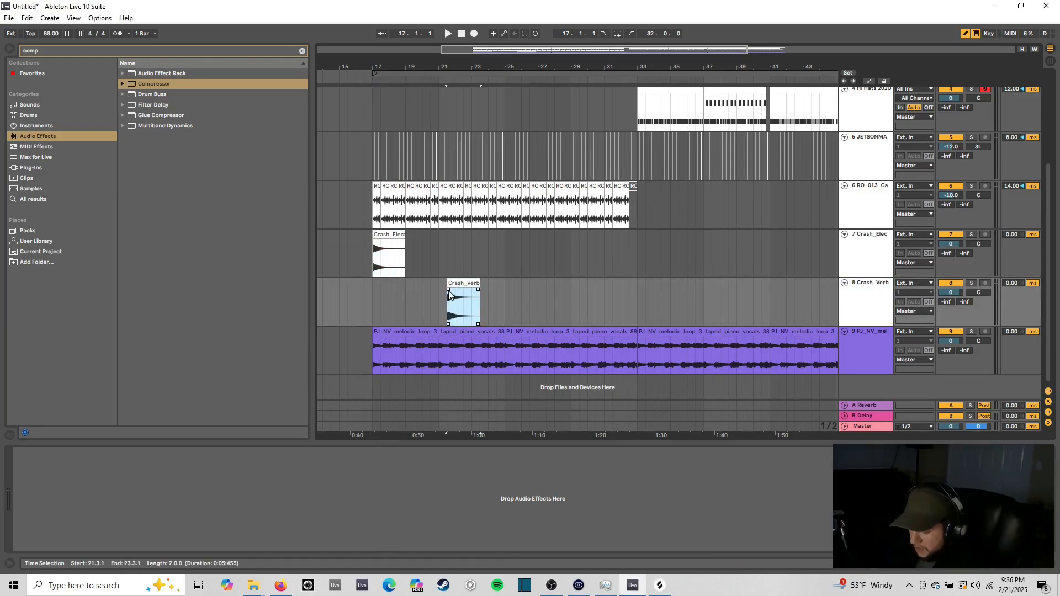
click(367, 255)
drag(489, 49, 488, 54)
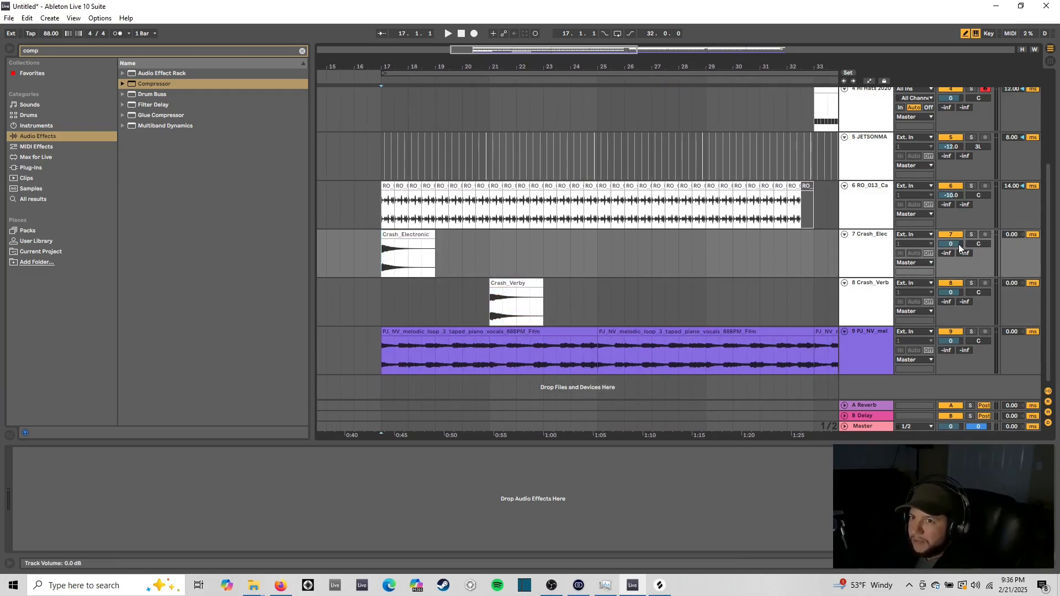
Step: Play from bar 17 and set the volume of both the Crash_Electronic and Crash_Verby tracks to -14 dB
key(space)
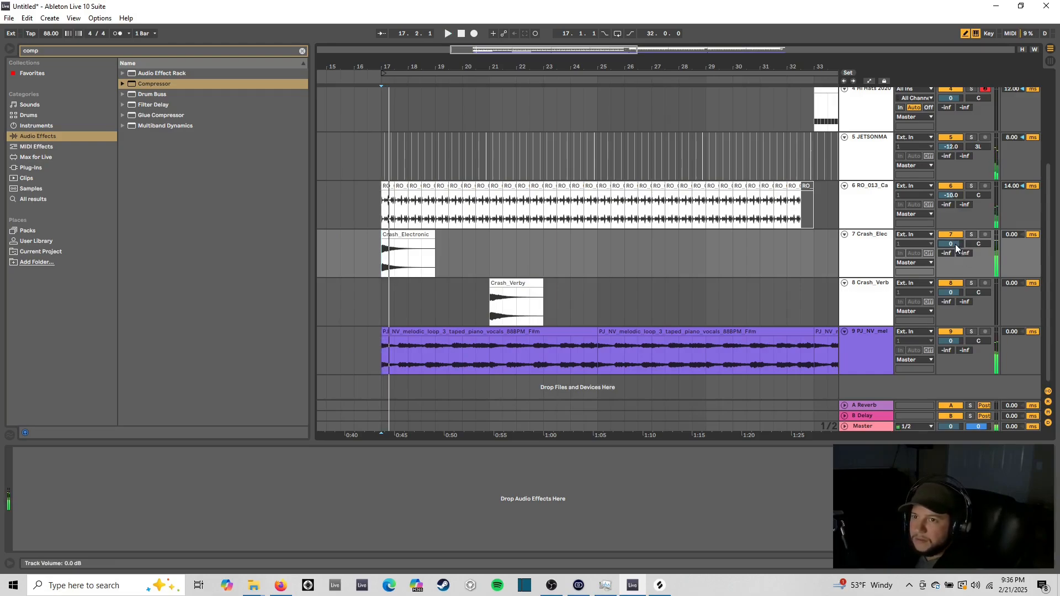
click(955, 244)
text(-14.)
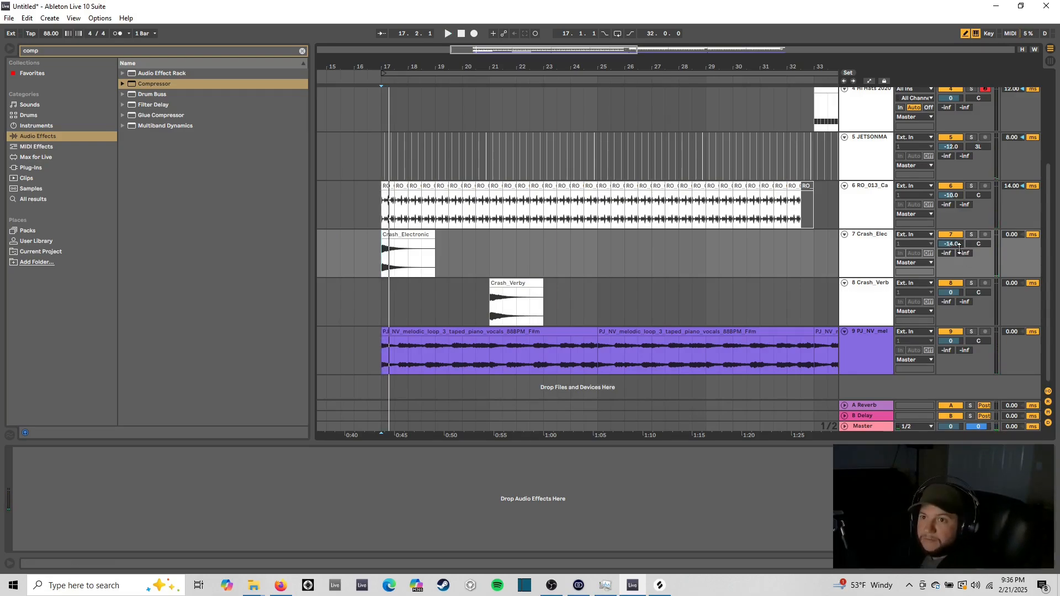
text(0)
key(Return)
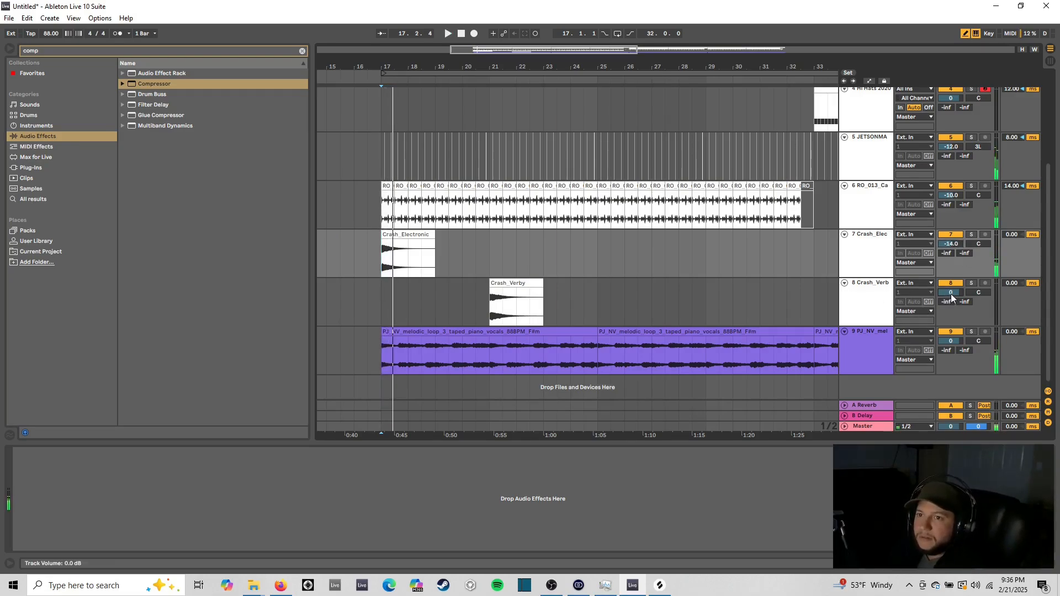
click(951, 293)
text(-14)
key(Return)
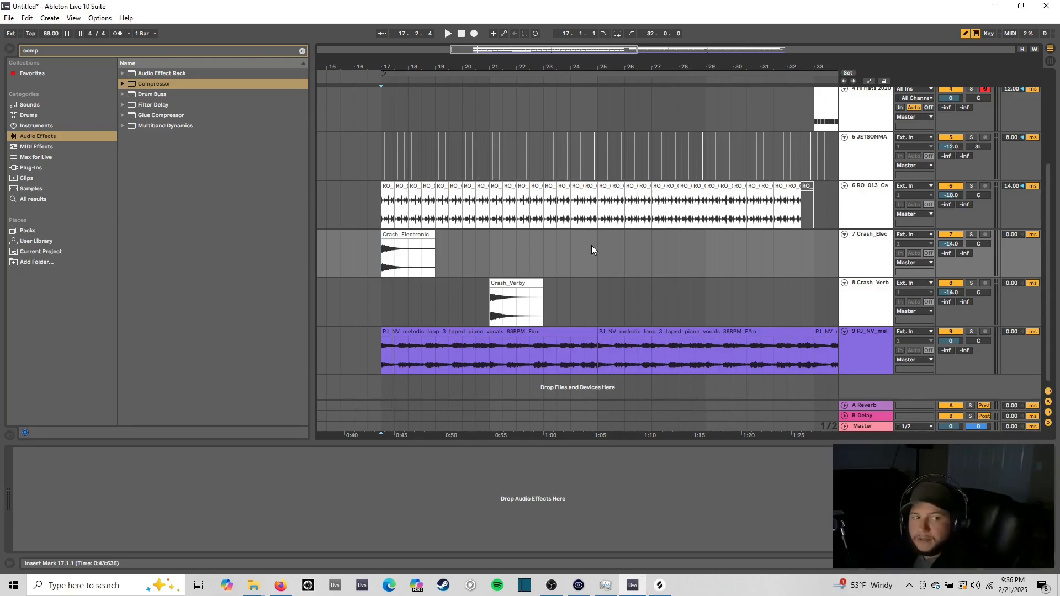
Step: Set the track delay of both crash tracks to 10 ms and replay from bar 17
drag(520, 53, 518, 62)
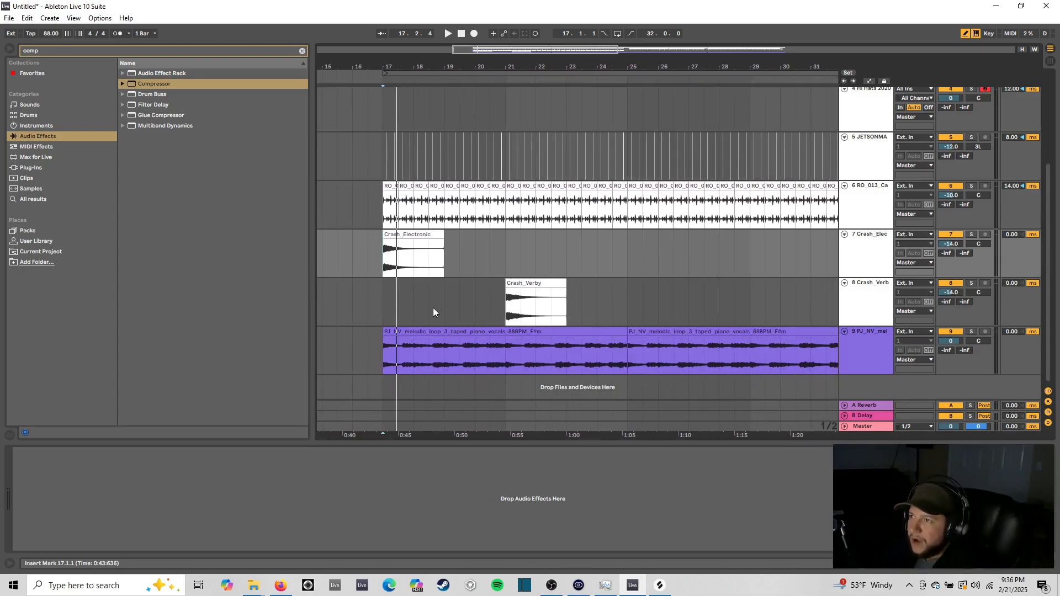
key(space)
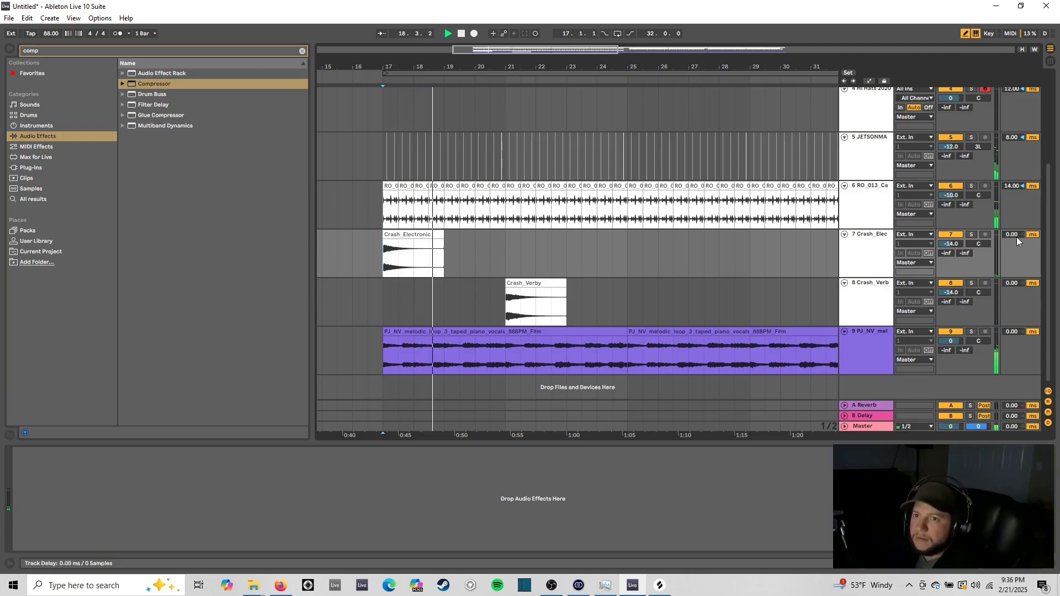
key(space)
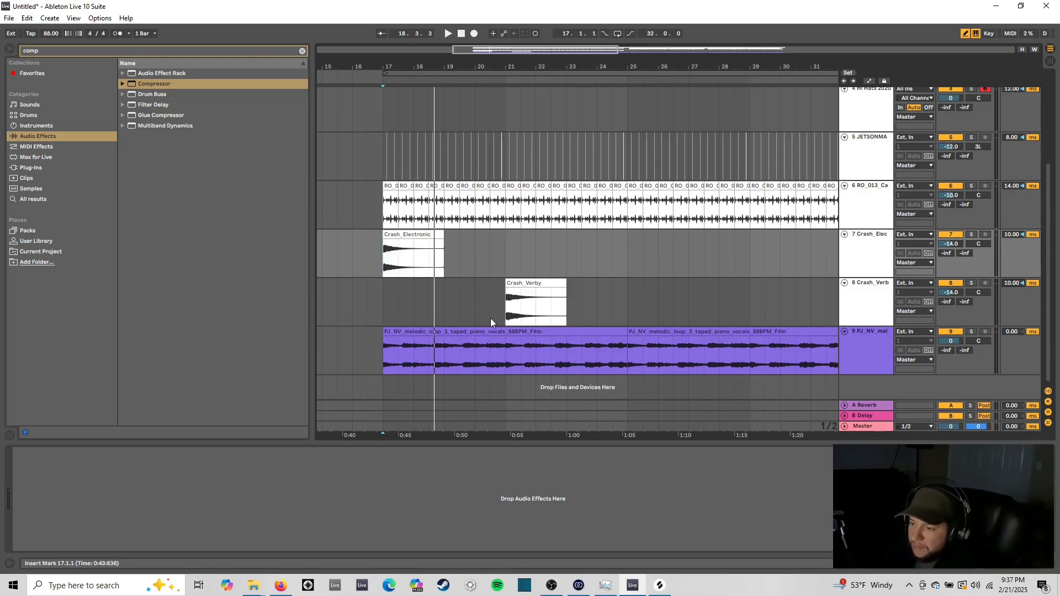
key(space)
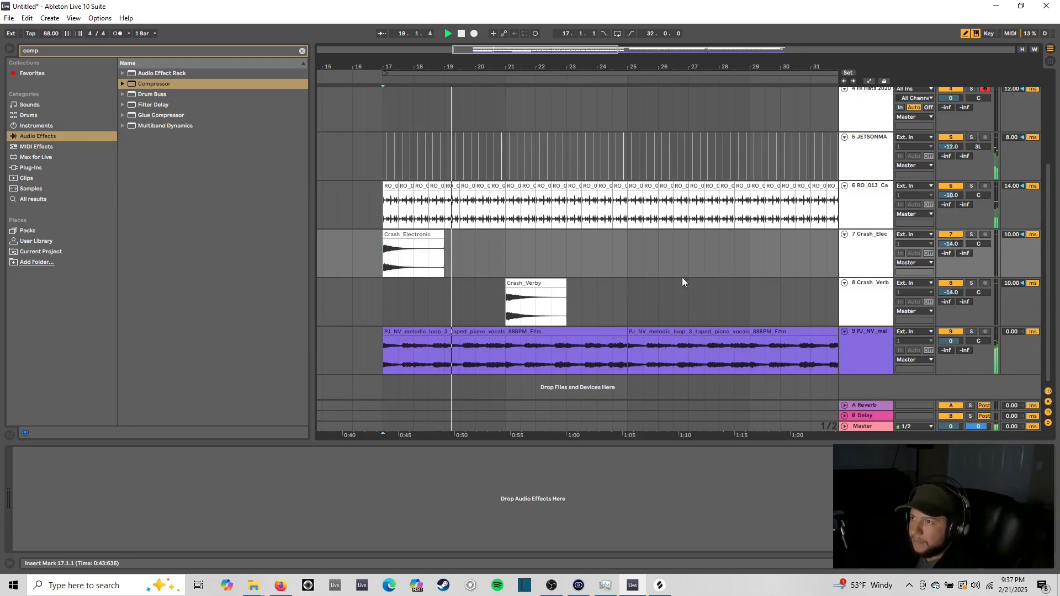
Step: Move the Crash_Verby clip to start at bar 19 and play from bar 17
key(space)
drag(547, 285, 481, 287)
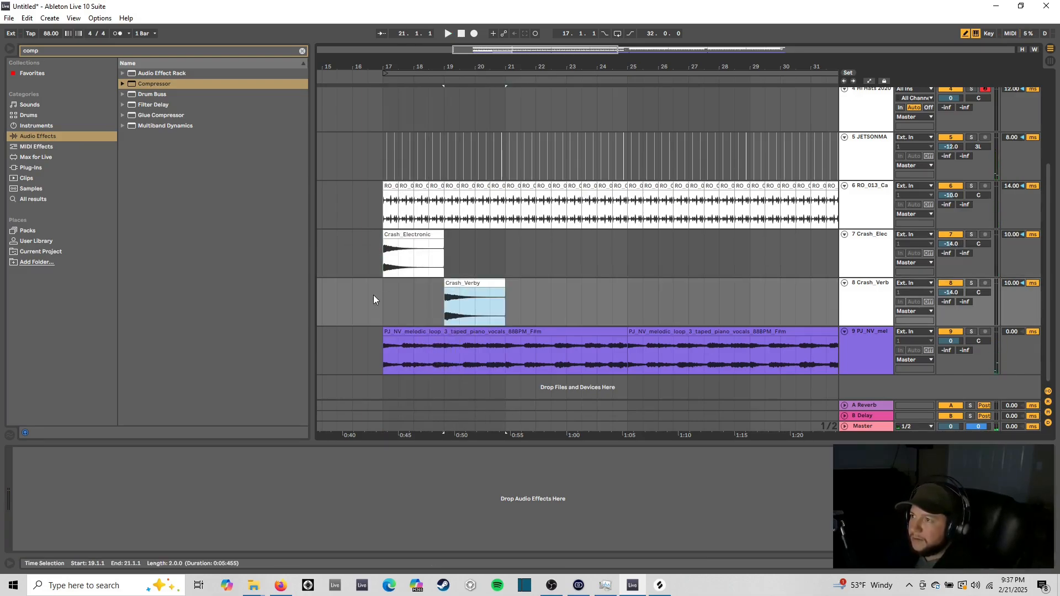
click(383, 286)
key(space)
Step: Set the grid to 1 bar and repeat the two-track crash pattern from bars 17–21 until bar 49
right_click(575, 292)
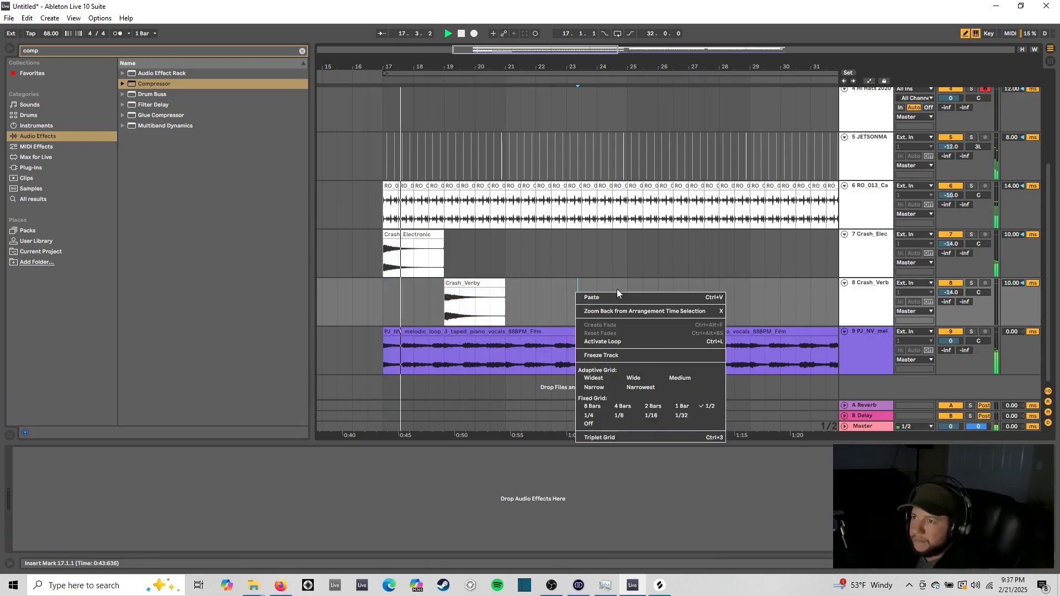
click(677, 399)
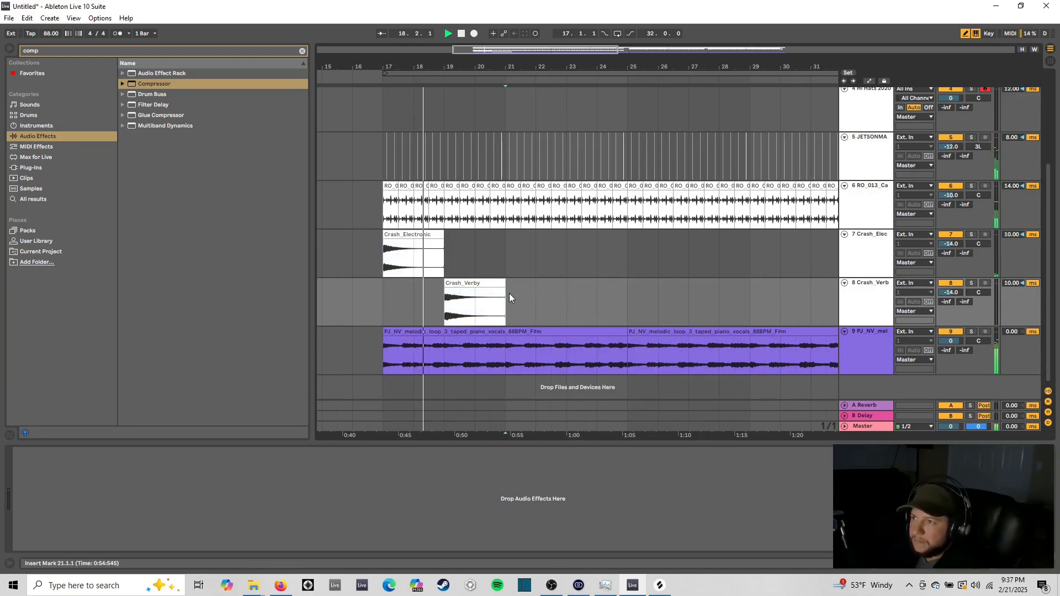
drag(509, 293, 372, 250)
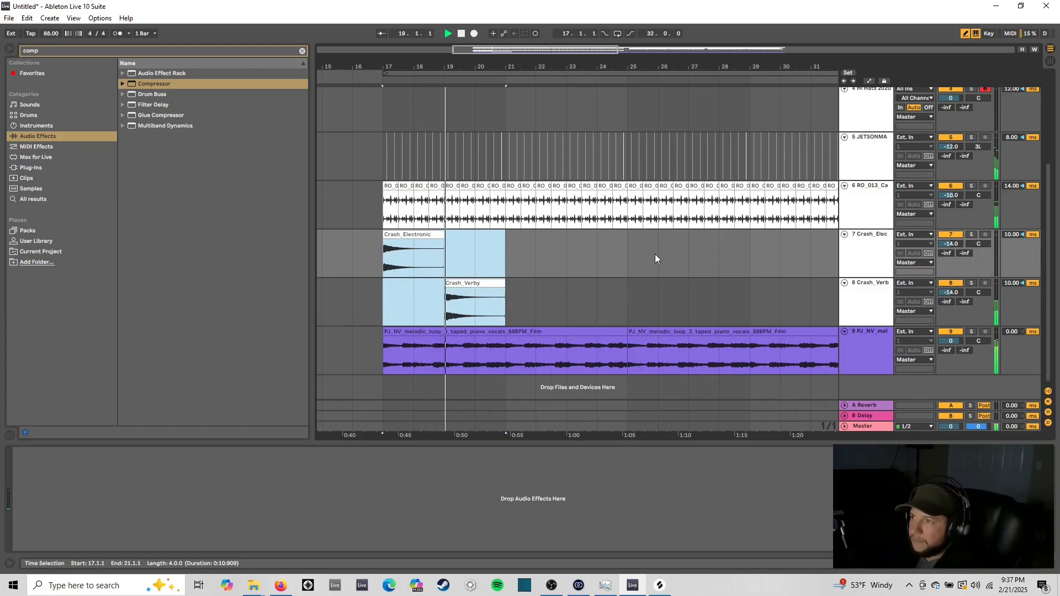
key(ctrl+d)
key(ctrl+d)
key(ctrl+d)
key(ctrl+d)
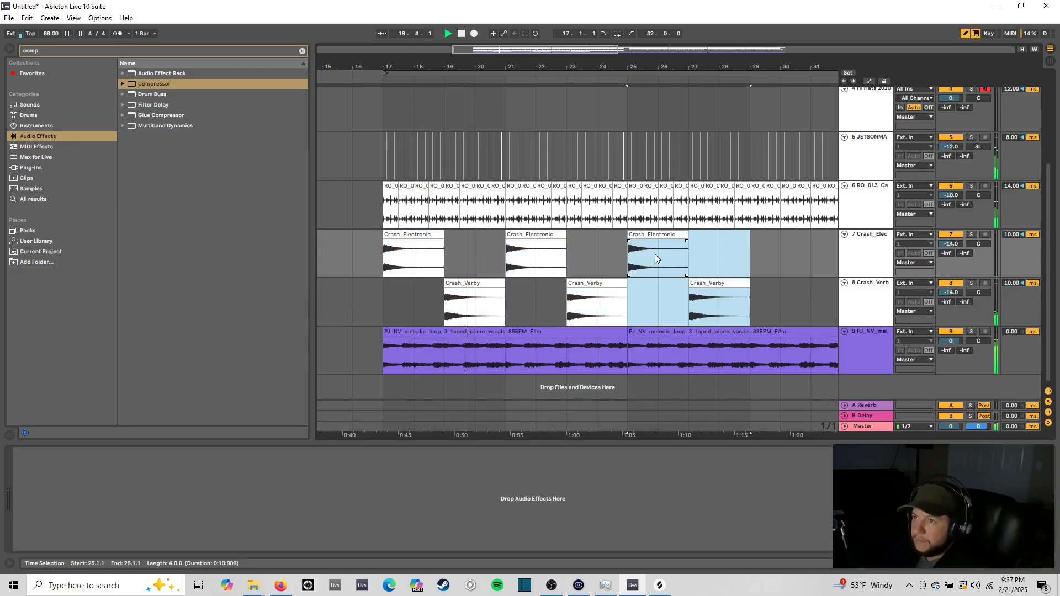
key(ctrl+d)
key(ctrl+d)
key(ctrl+d)
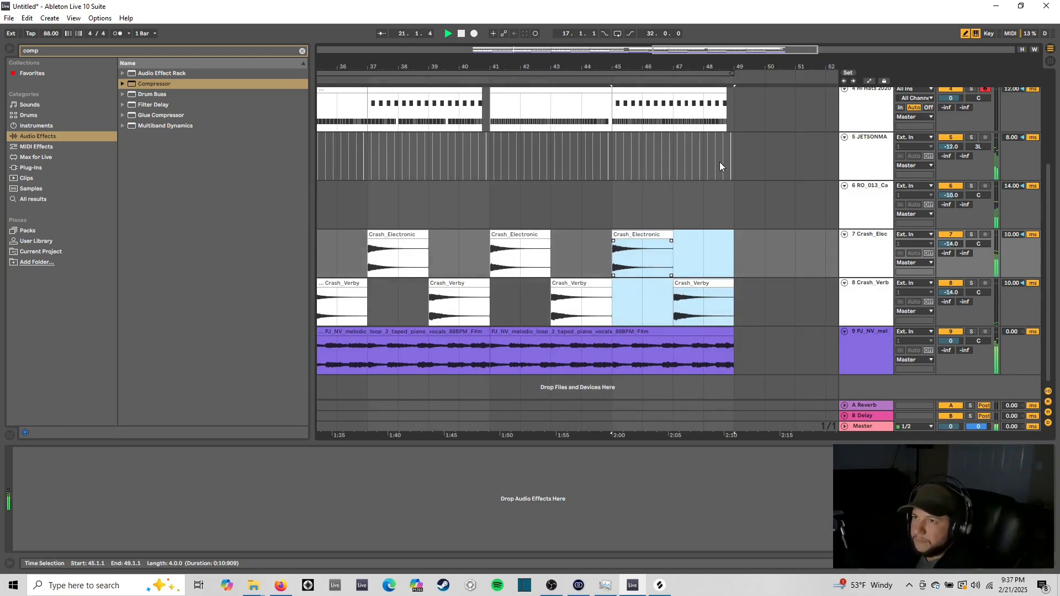
drag(729, 48, 629, 20)
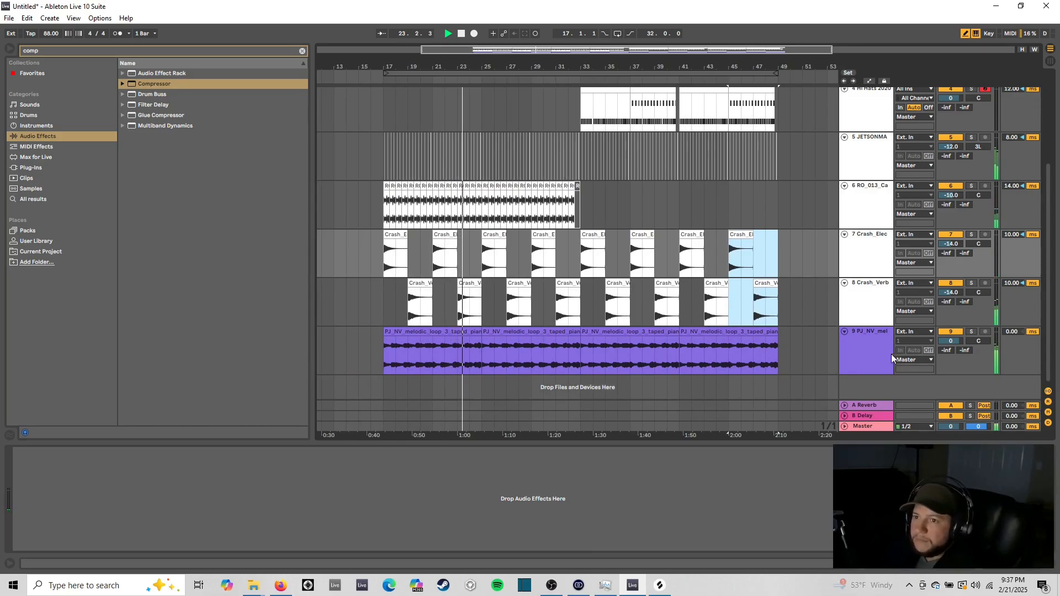
Step: Copy the sidechained Compressor from the RO_013 track and paste it onto the PJ_NV melodic loop track after its existing effect
click(871, 295)
key(space)
click(869, 207)
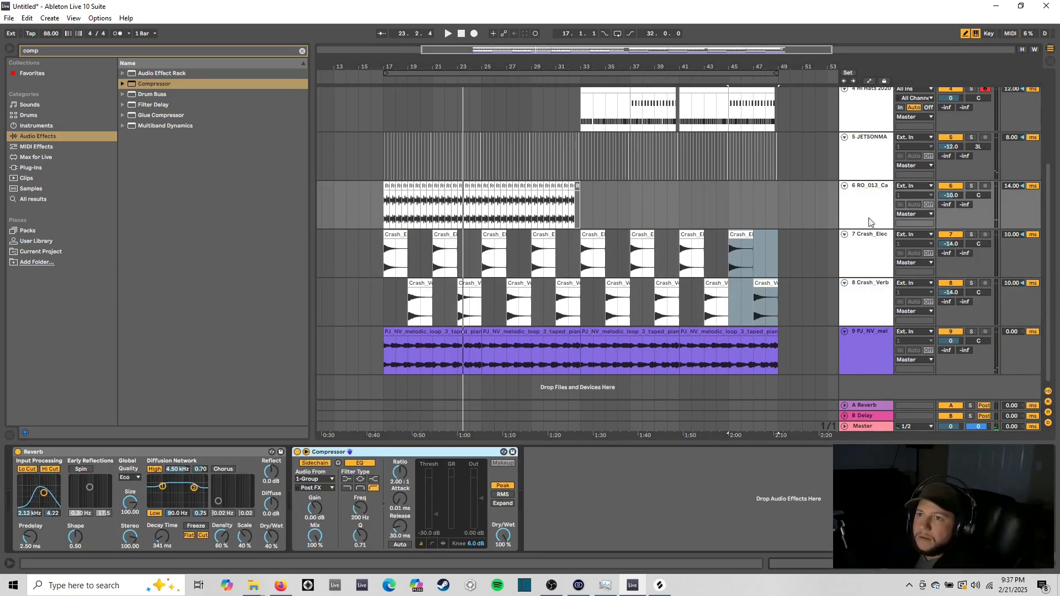
right_click(379, 452)
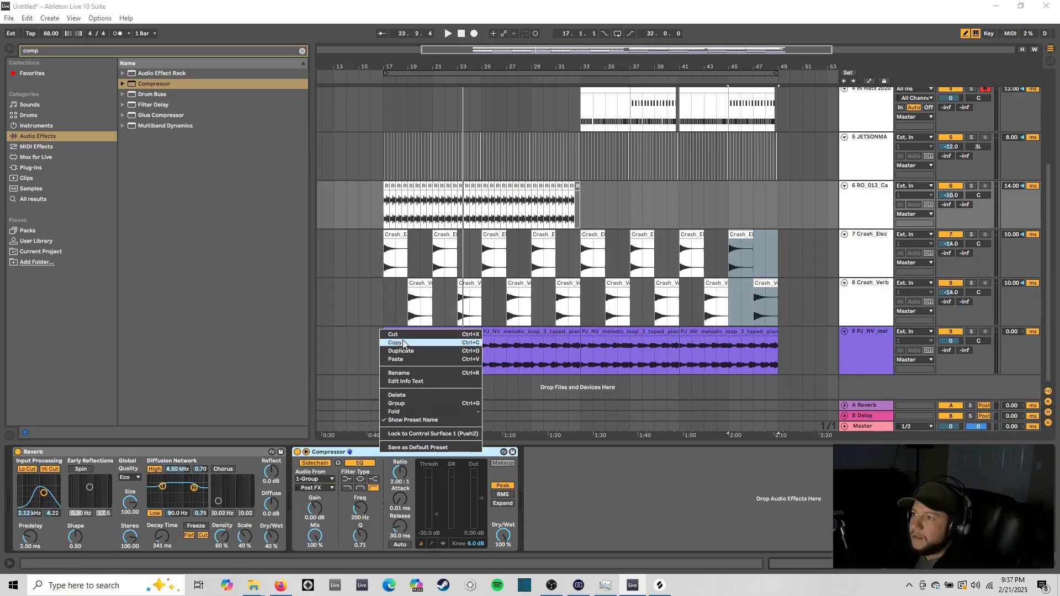
click(855, 359)
click(866, 346)
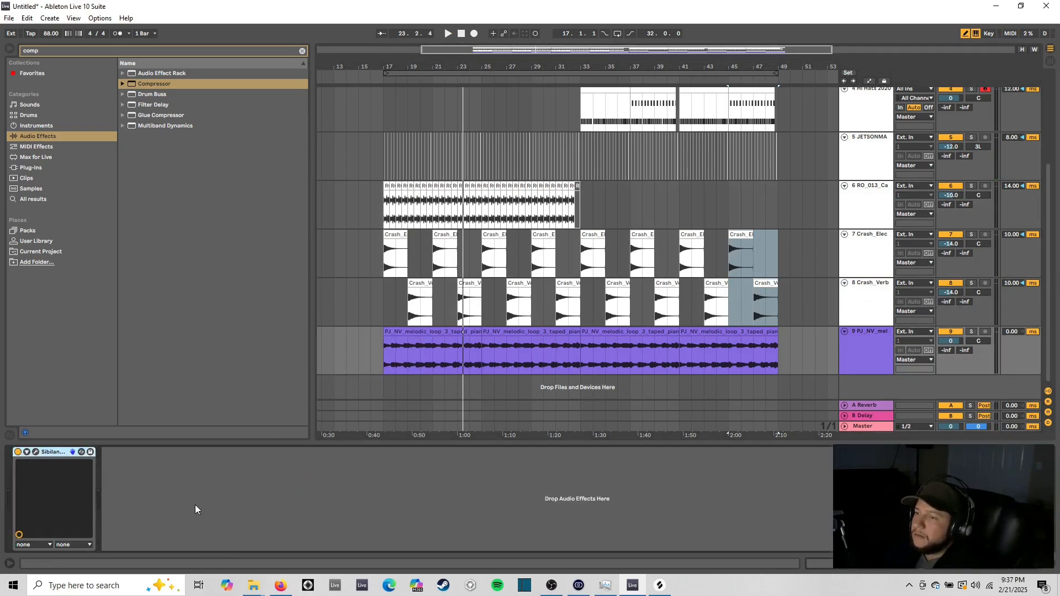
right_click(222, 483)
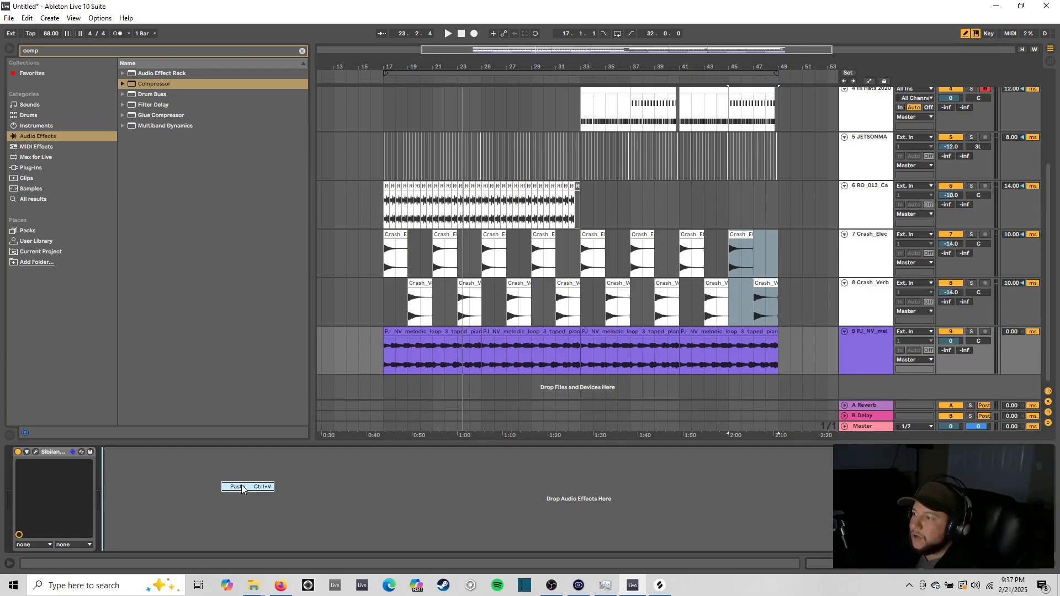
click(242, 488)
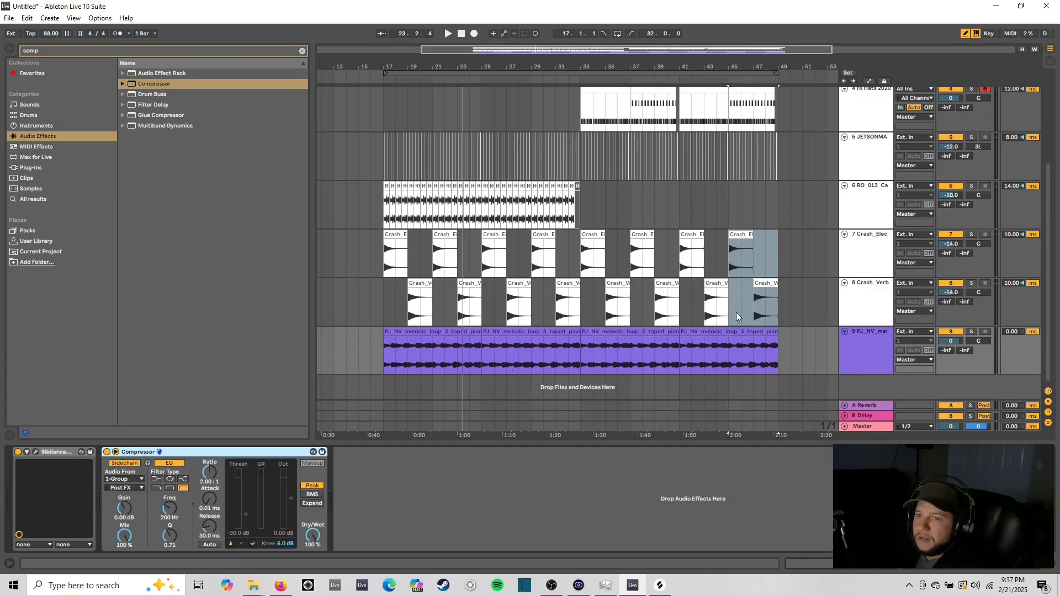
Step: Audition the mix and set the track delay of the PJ_NV melodic loop track to 4 ms
key(space)
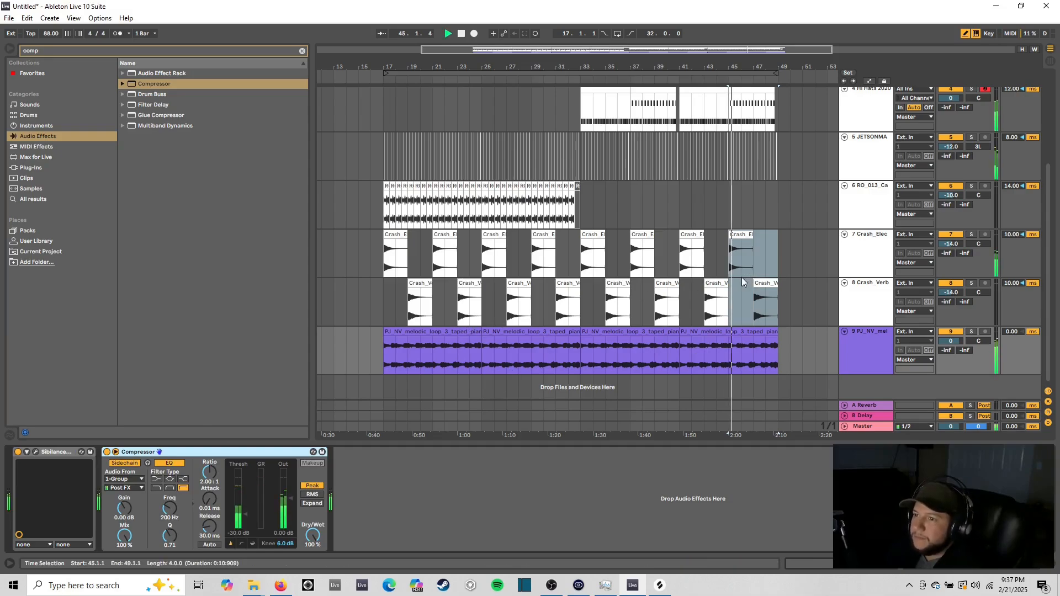
key(space)
click(382, 314)
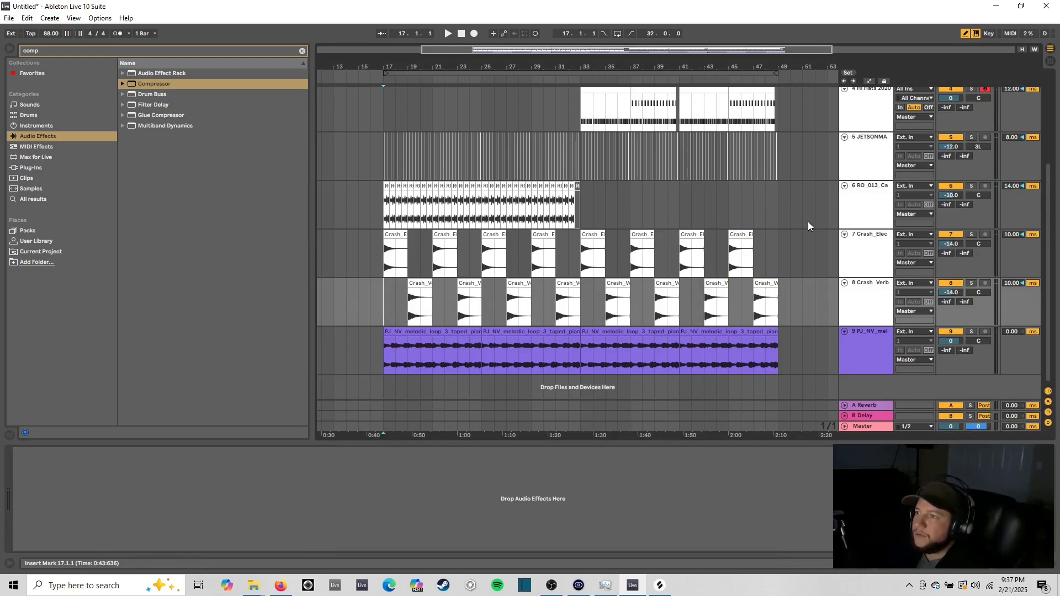
key(space)
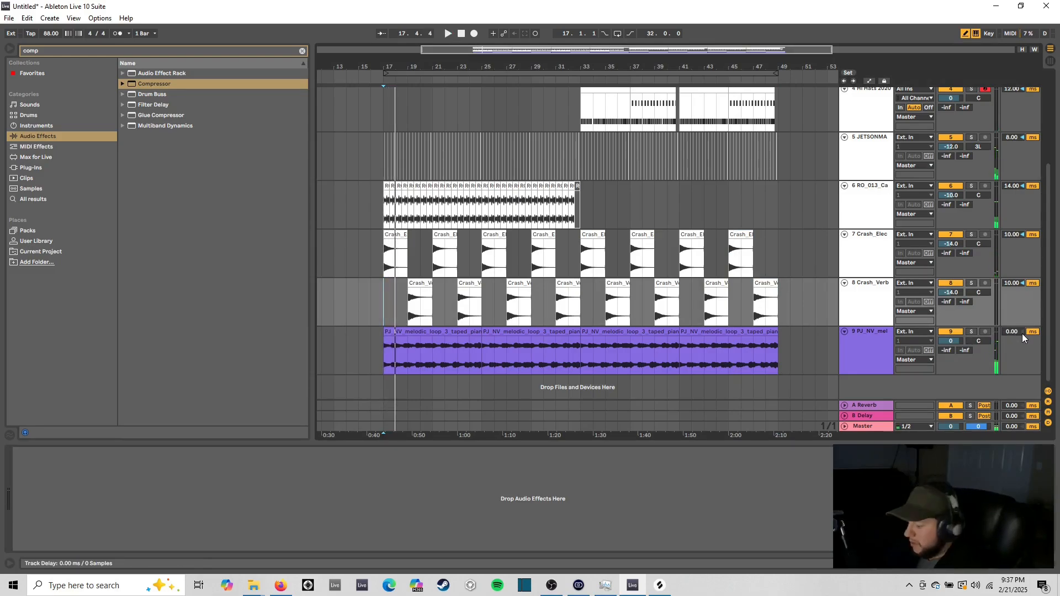
key(Return)
Step: Play the arrangement from bar 17 through to its end at bar 49 and listen to the mix
key(space)
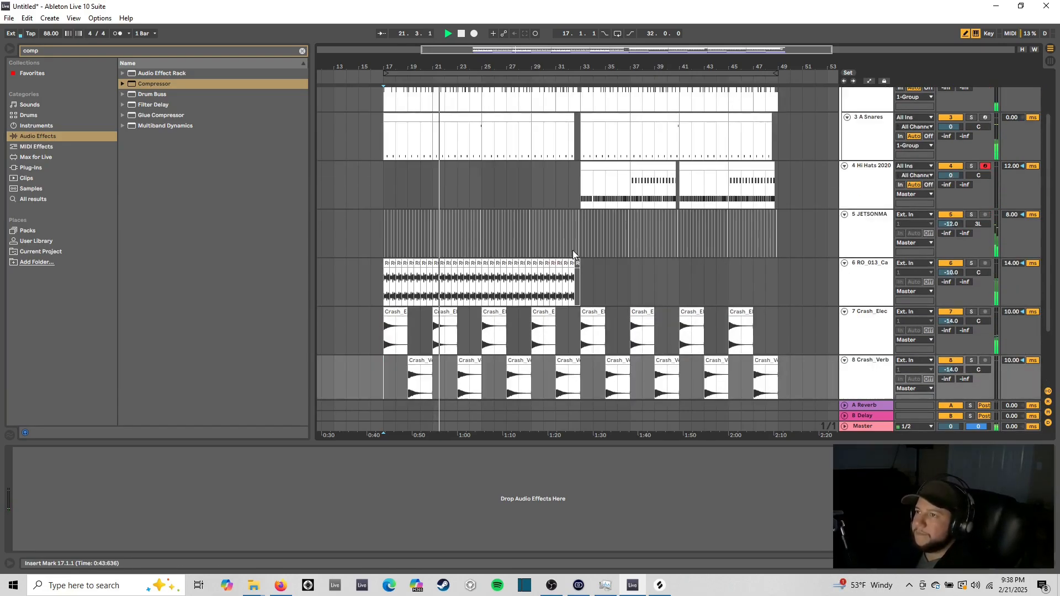
scroll(572, 250, up, 3)
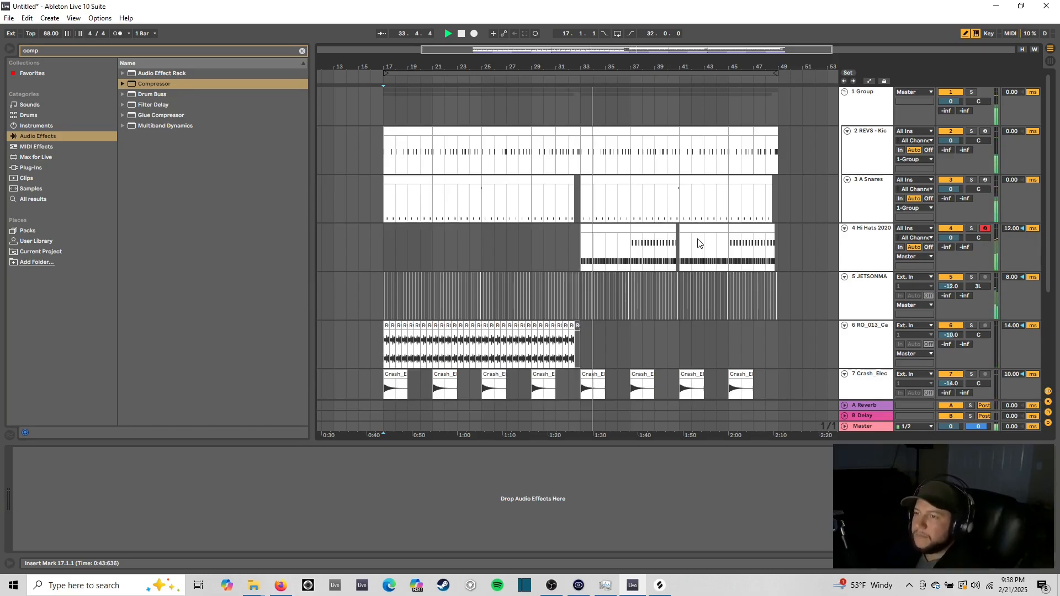
drag(694, 49, 694, 45)
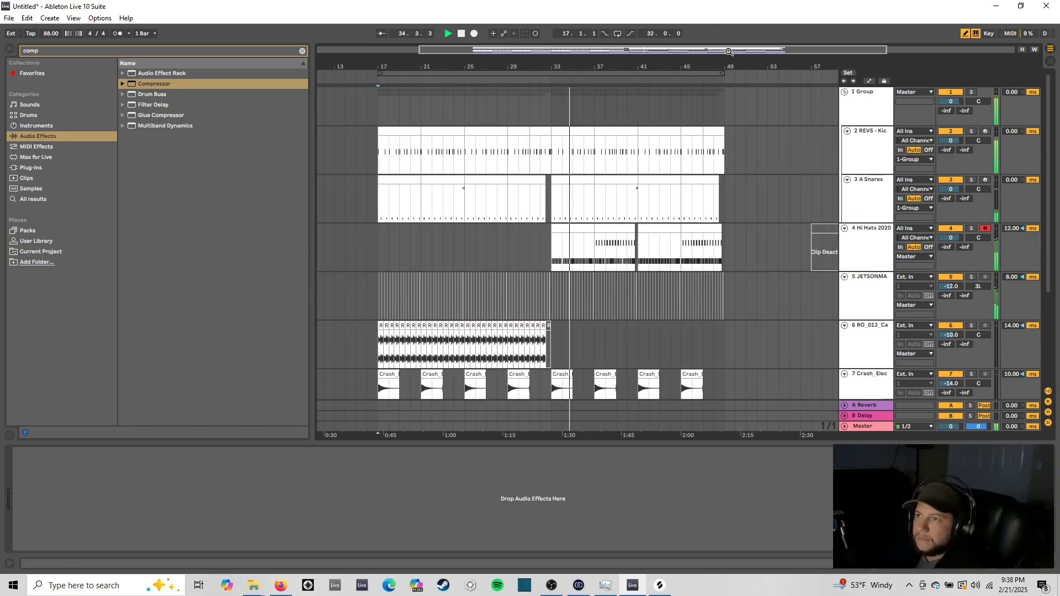
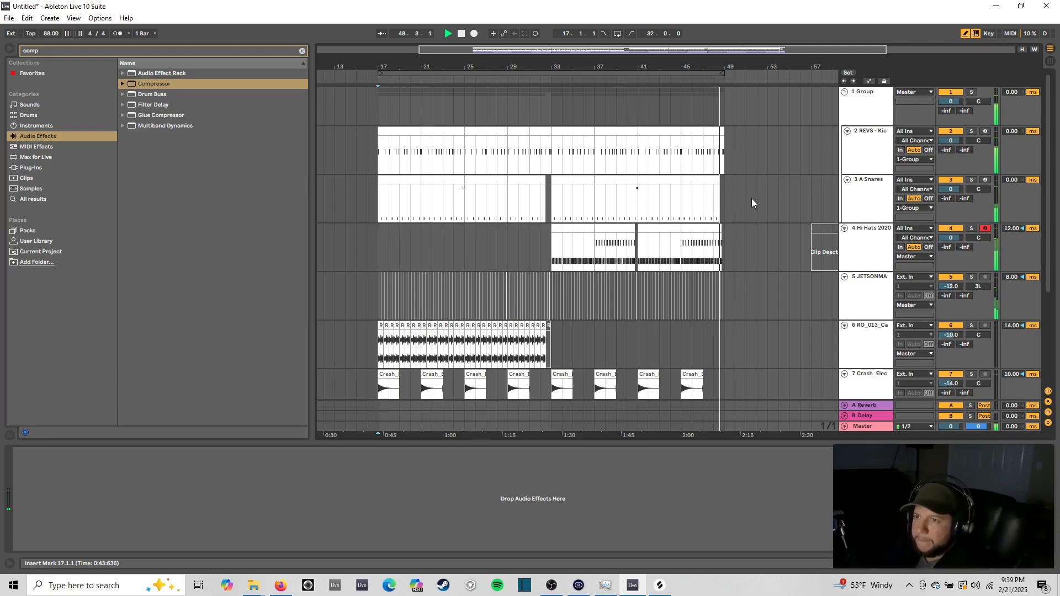
key(space)
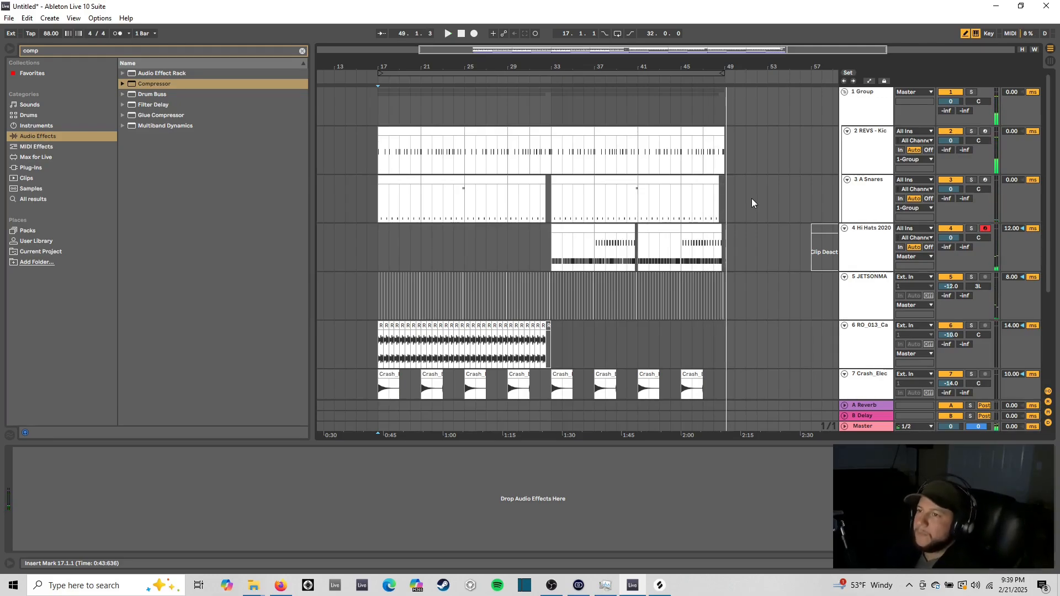
Step: Review the full arrangement, checking the kick, snare, hi-hat, percussion, crash and melodic loop tracks
drag(679, 52, 682, 51)
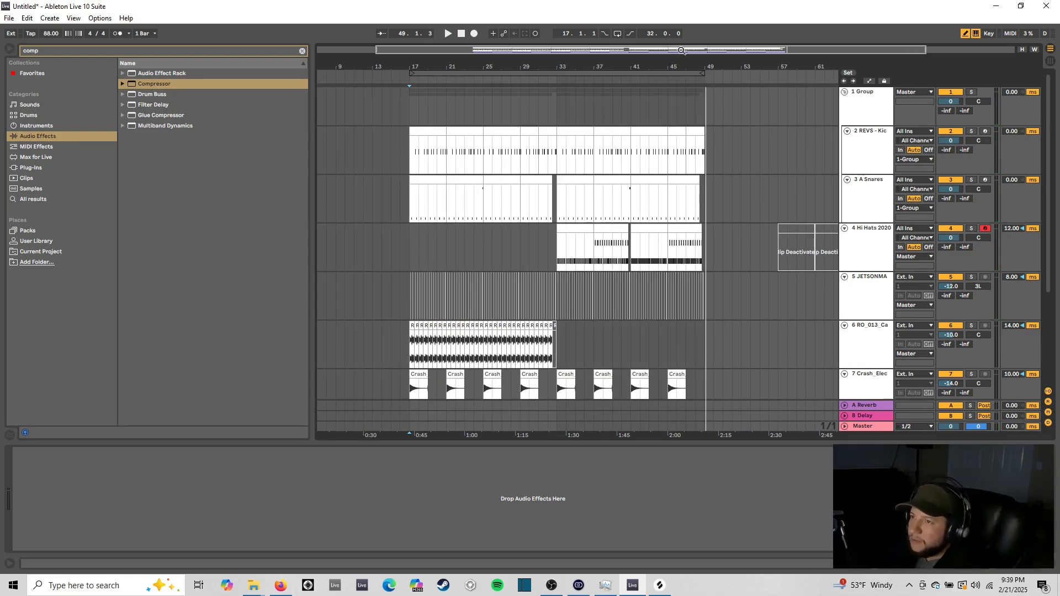
click(407, 239)
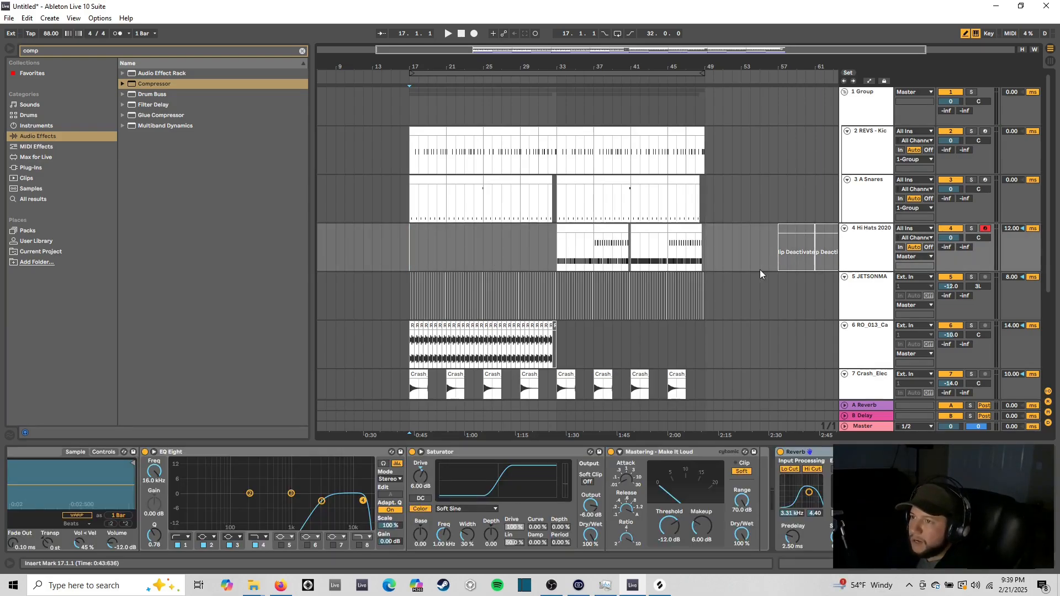
scroll(696, 314, down, 2)
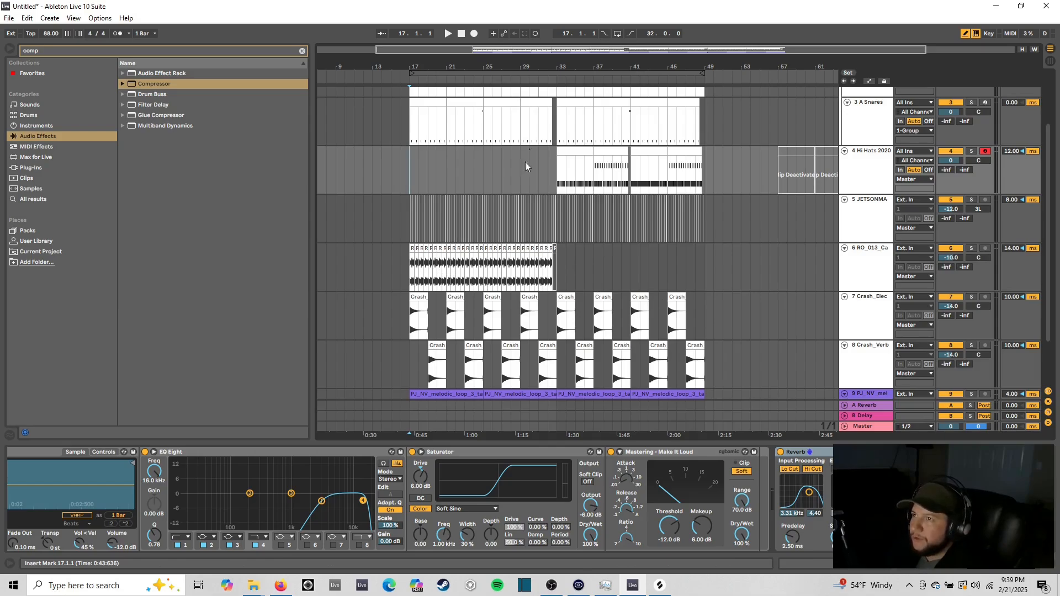
scroll(617, 257, up, 3)
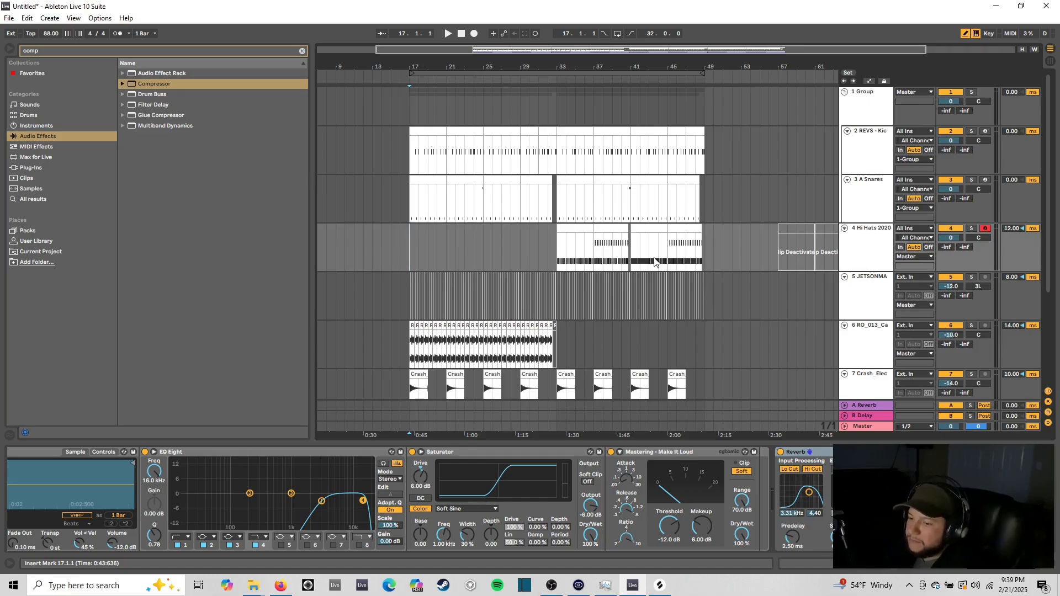
click(409, 162)
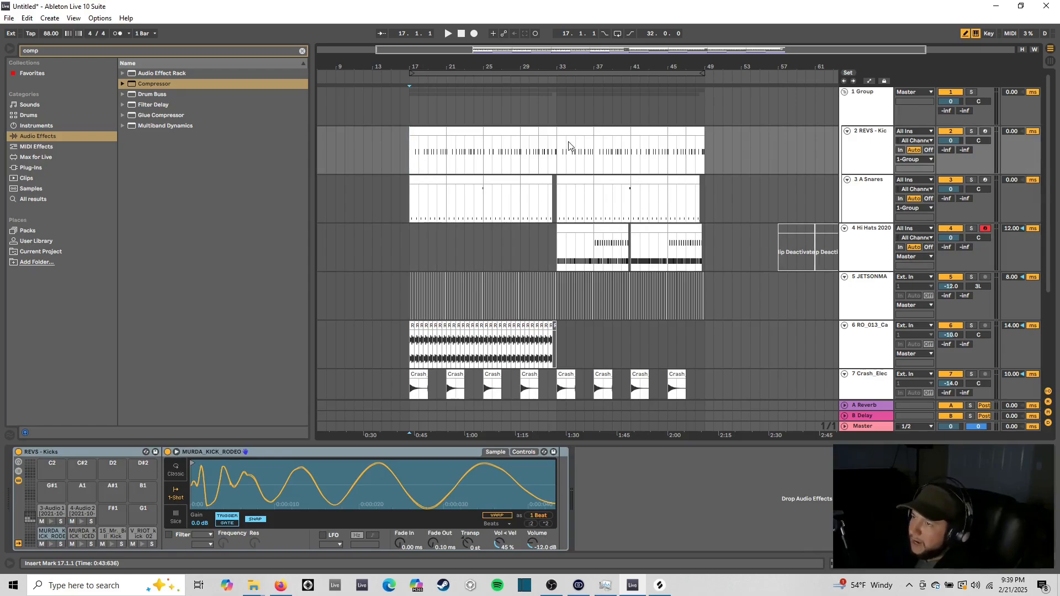
drag(590, 51, 590, 27)
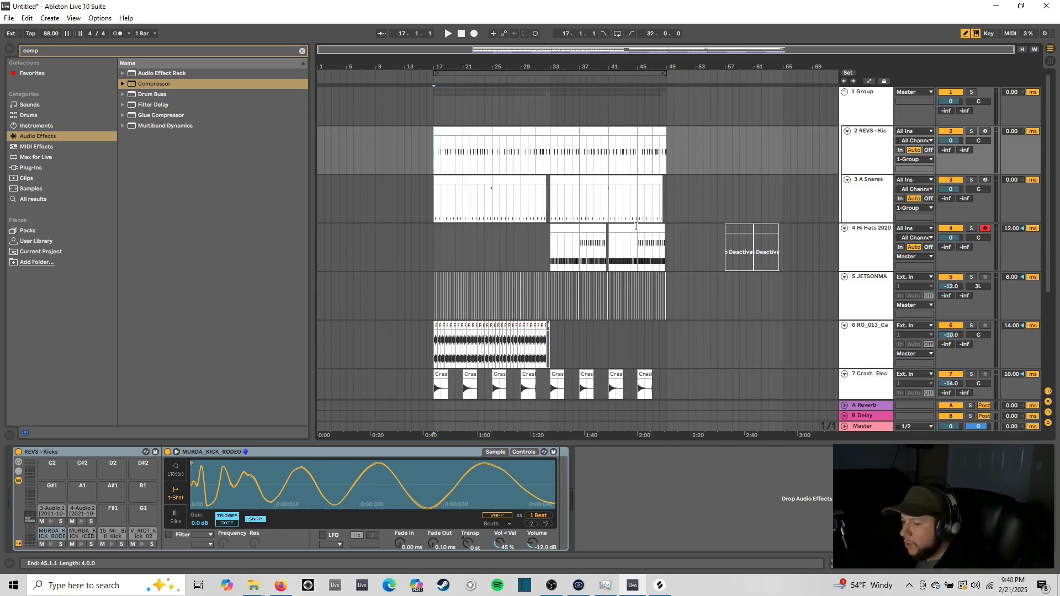
scroll(600, 268, down, 5)
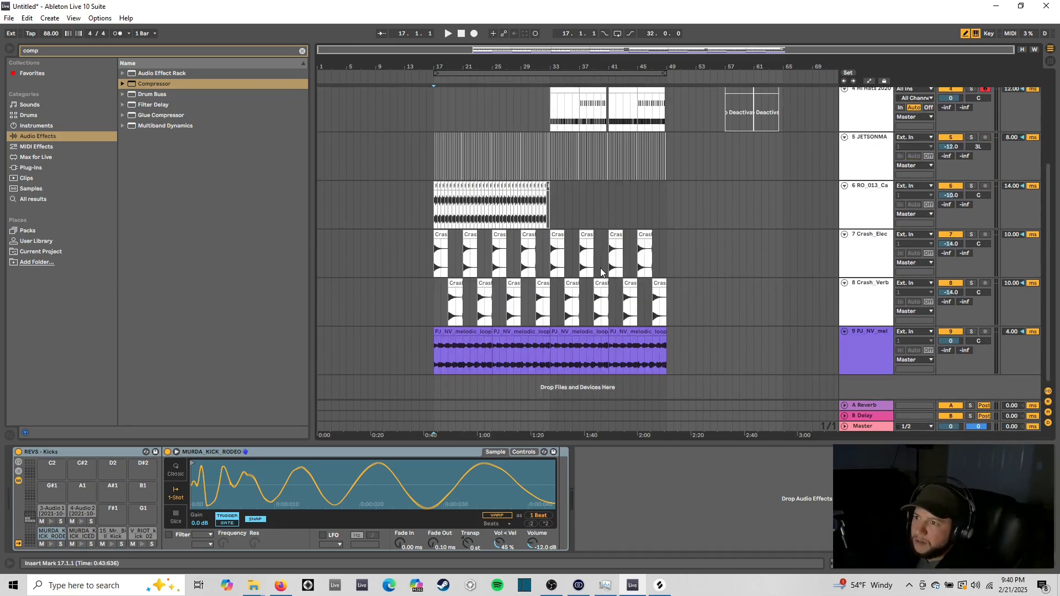
scroll(722, 344, up, 5)
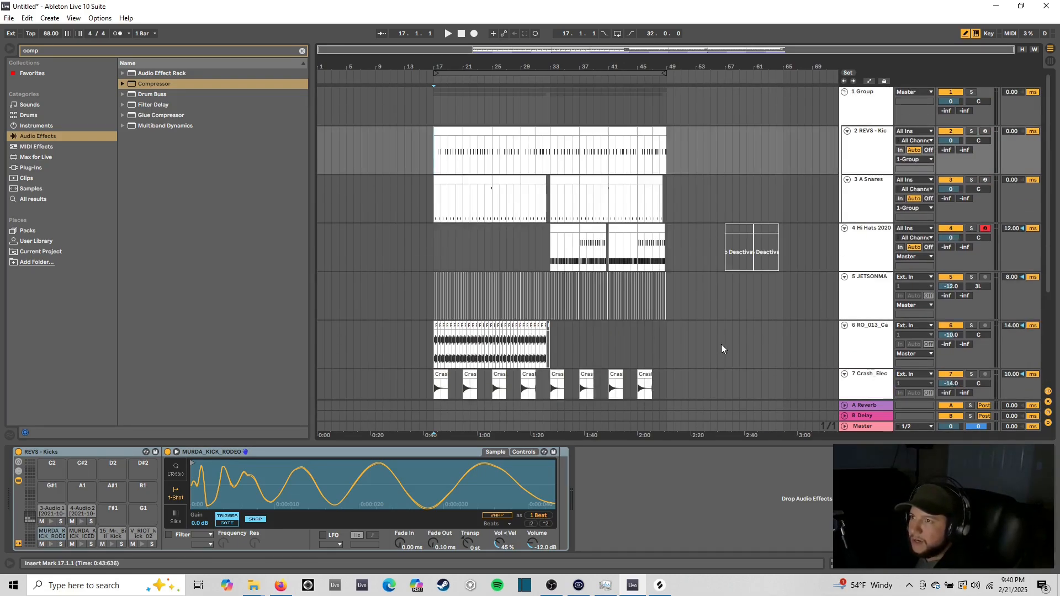
scroll(721, 348, down, 5)
click(424, 356)
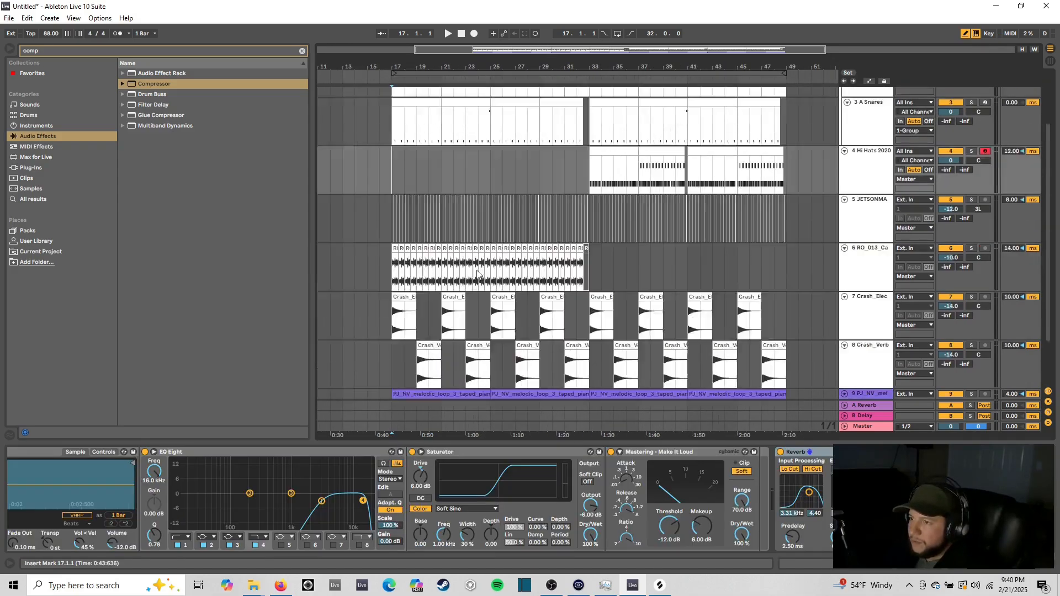
scroll(476, 180, up, 5)
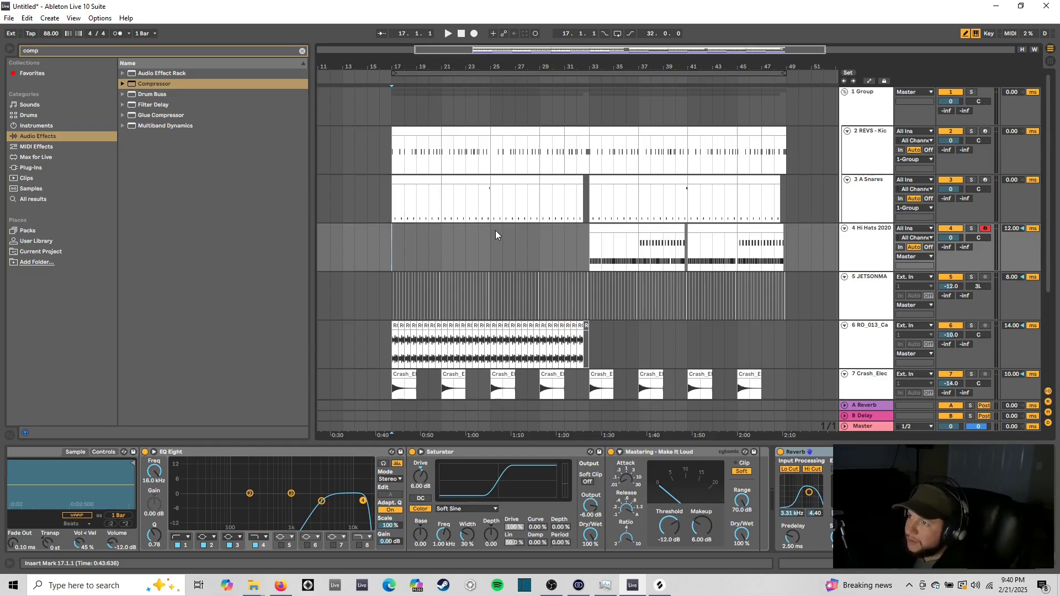
drag(606, 54, 624, 63)
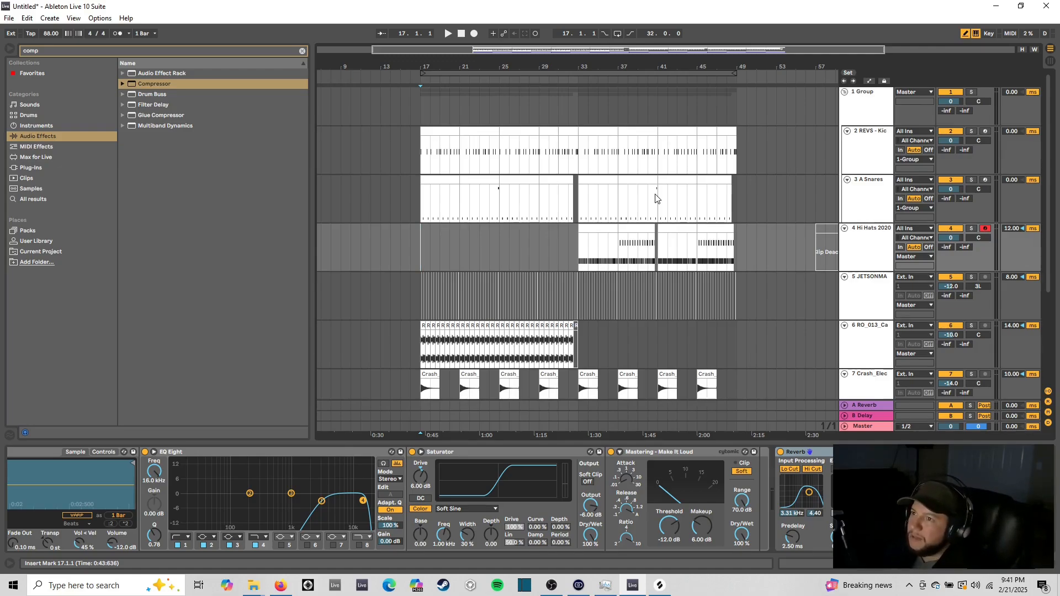
drag(661, 52, 579, 287)
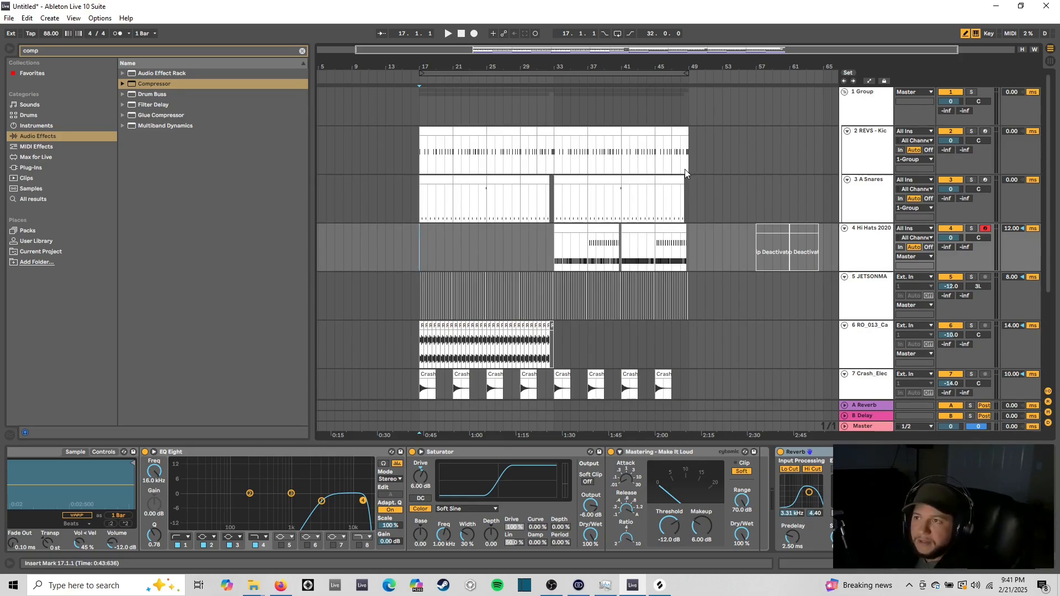
drag(628, 53, 628, 45)
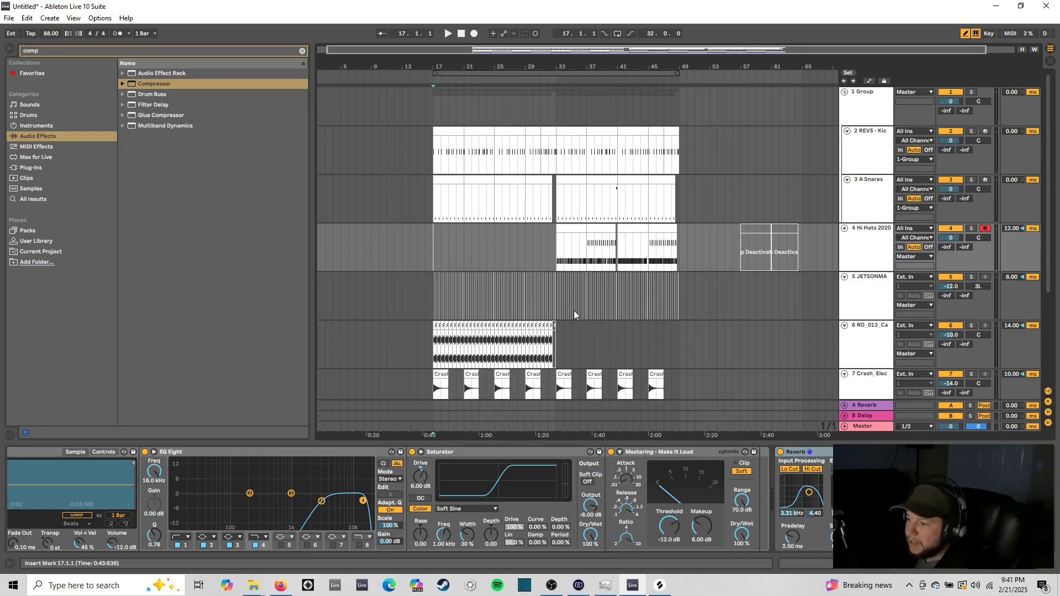
scroll(574, 311, down, 5)
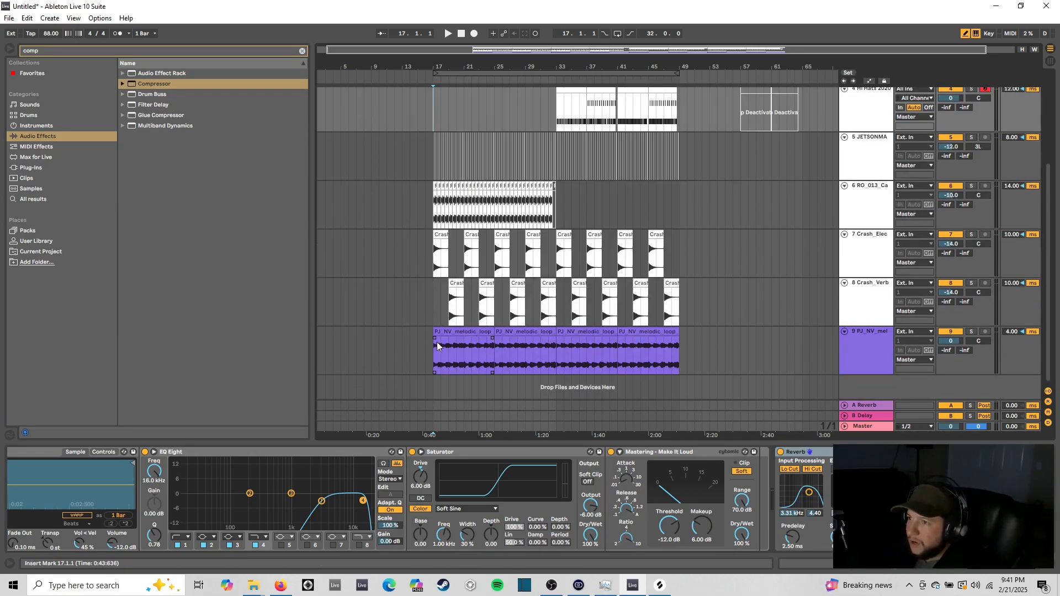
click(610, 306)
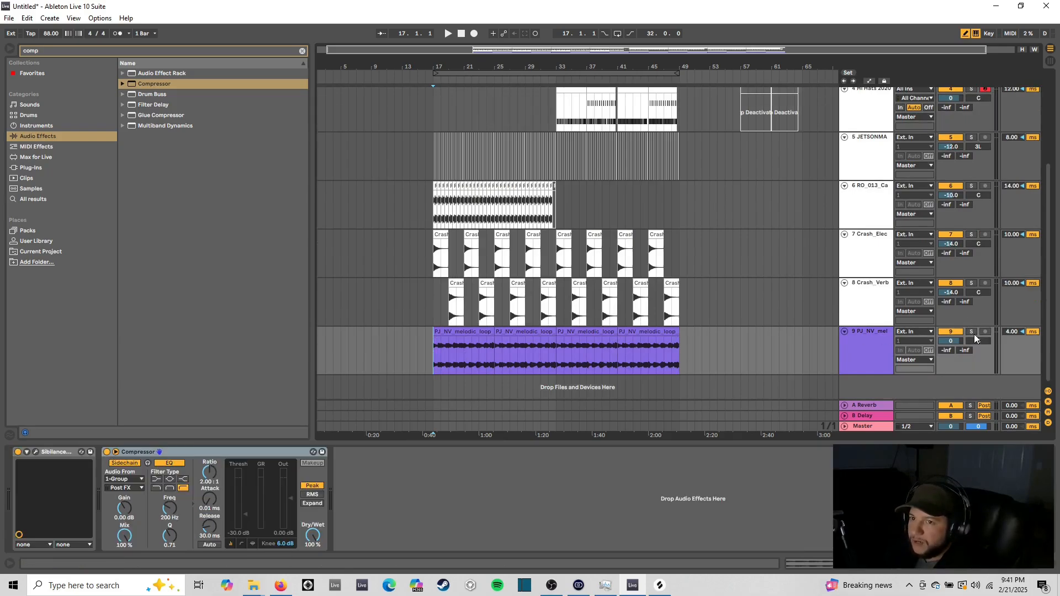
Step: Load the OLIVER_snare_rim_one_shot_jumbo sample onto the empty C2 pad of the A Snares drum rack
scroll(635, 306, up, 2)
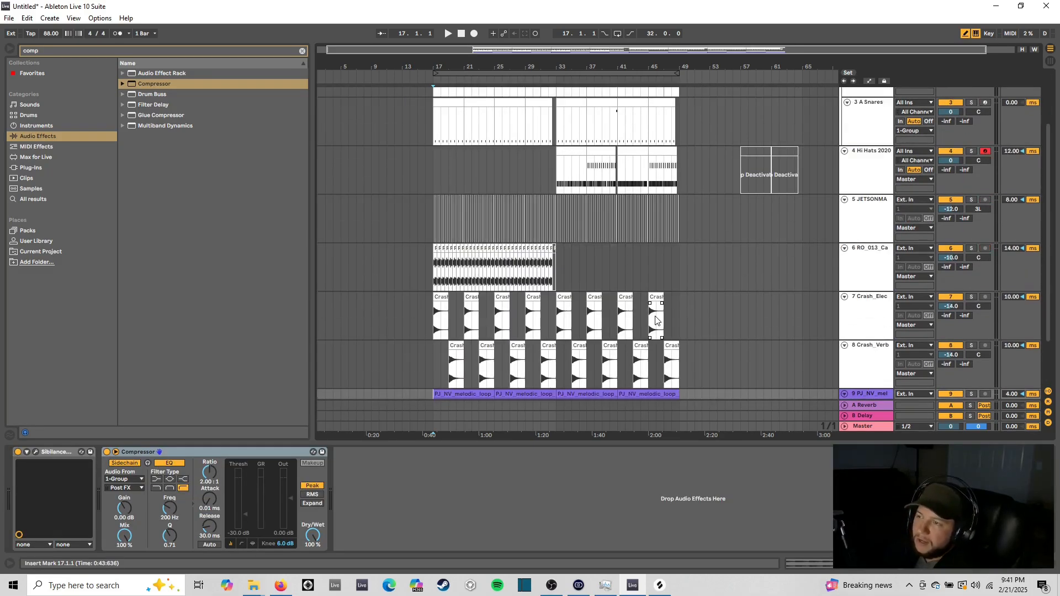
scroll(655, 320, up, 3)
scroll(654, 316, down, 3)
scroll(631, 292, up, 3)
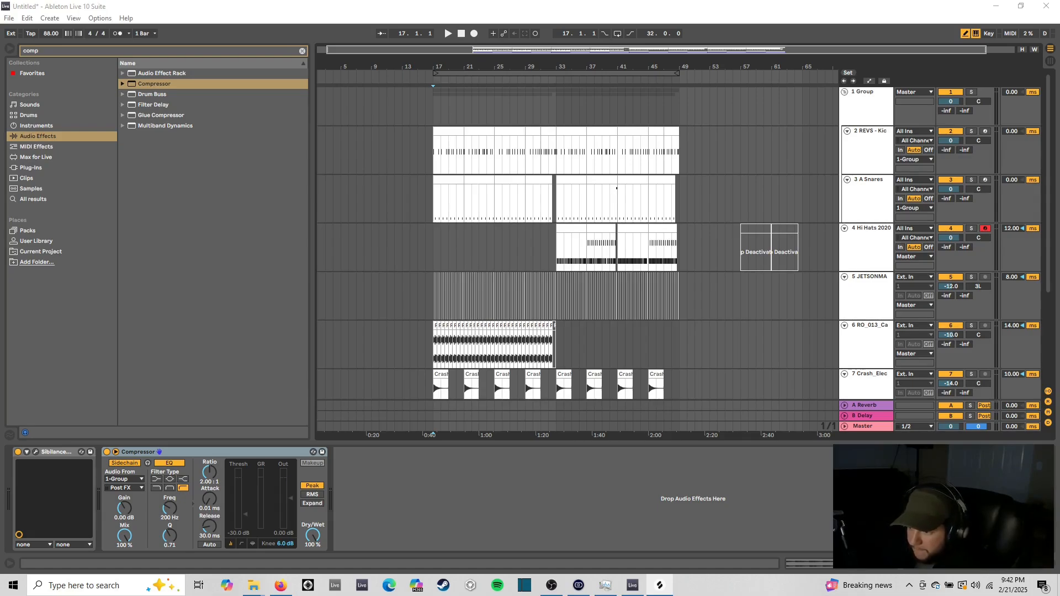
click(868, 197)
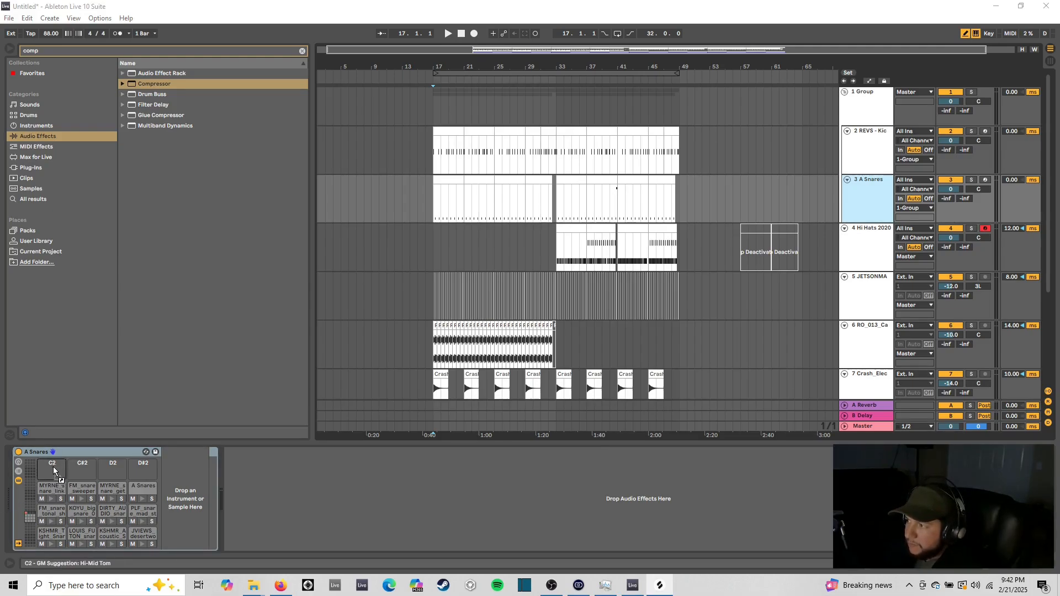
drag(51, 466, 52, 466)
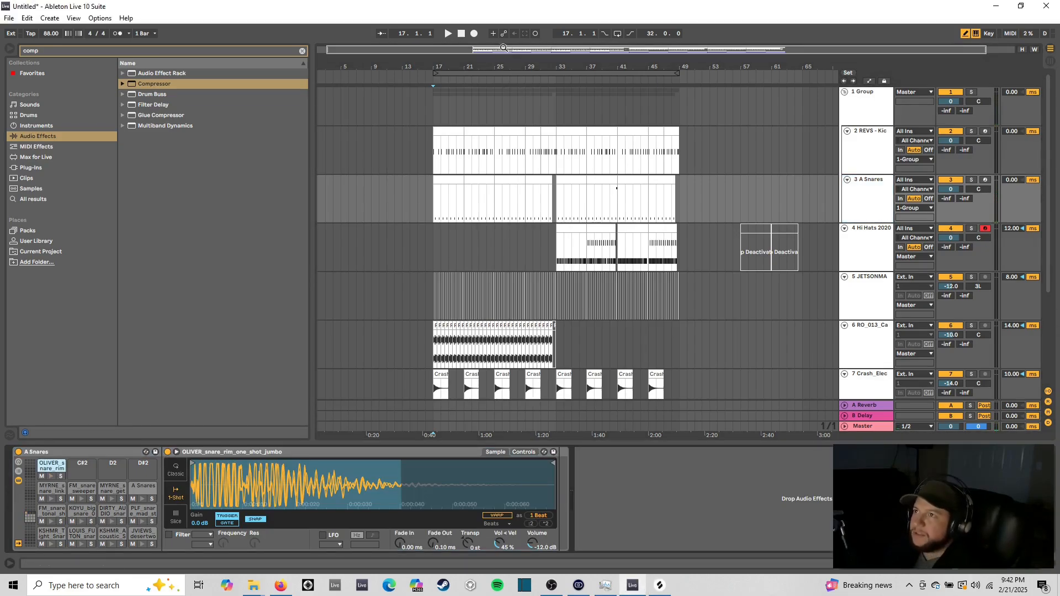
Step: Open the A Snares clip at bar 17, play it briefly and audition the drum rack's other snare sounds
drag(492, 49, 523, 49)
double_click(418, 183)
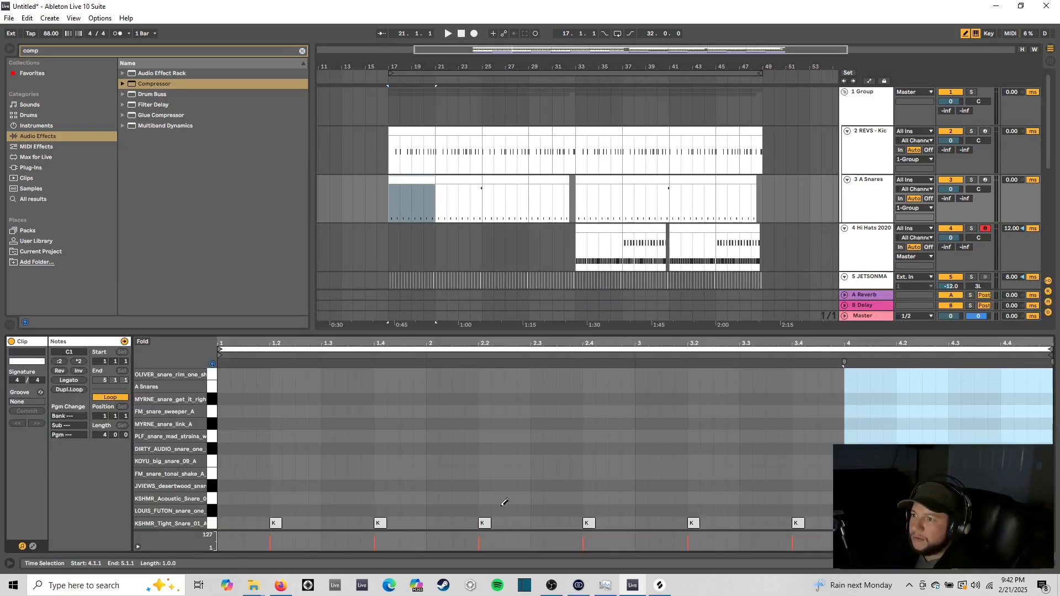
key(space)
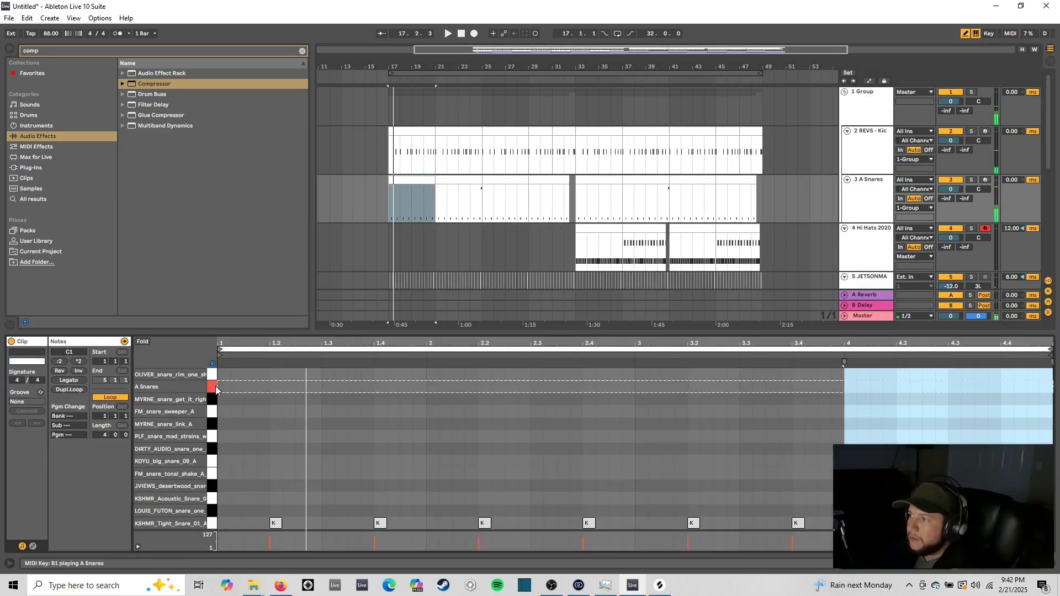
click(213, 449)
click(213, 462)
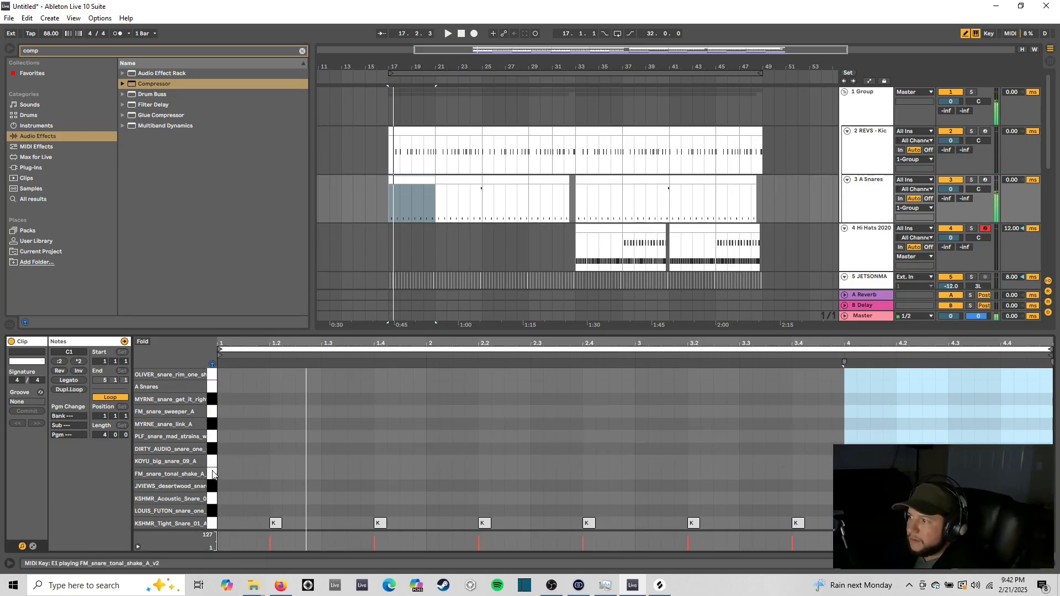
Step: Layer FM_snare_tonal_shake_A hits at 2.4 and 4.4 in the bar 17 snare clip and play it back
click(594, 475)
key(space)
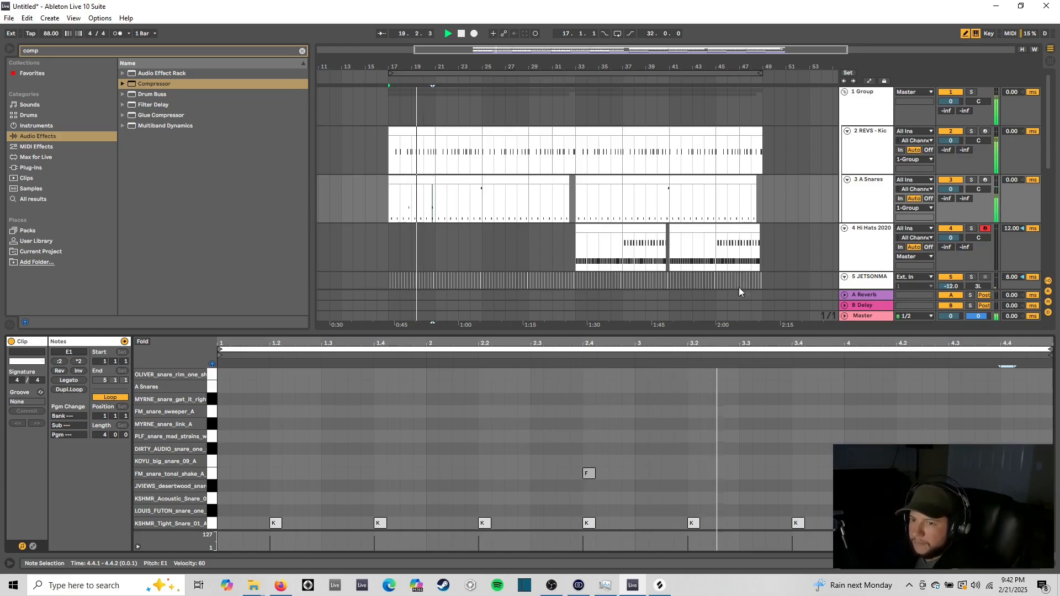
key(space)
Step: Layer JVIEWS_desertwood_snare hits at 2.4 and 4.4 in the bar 21 and 25 snare clips, and at 2.4 and 4.2 in the bar 29 clip
click(467, 183)
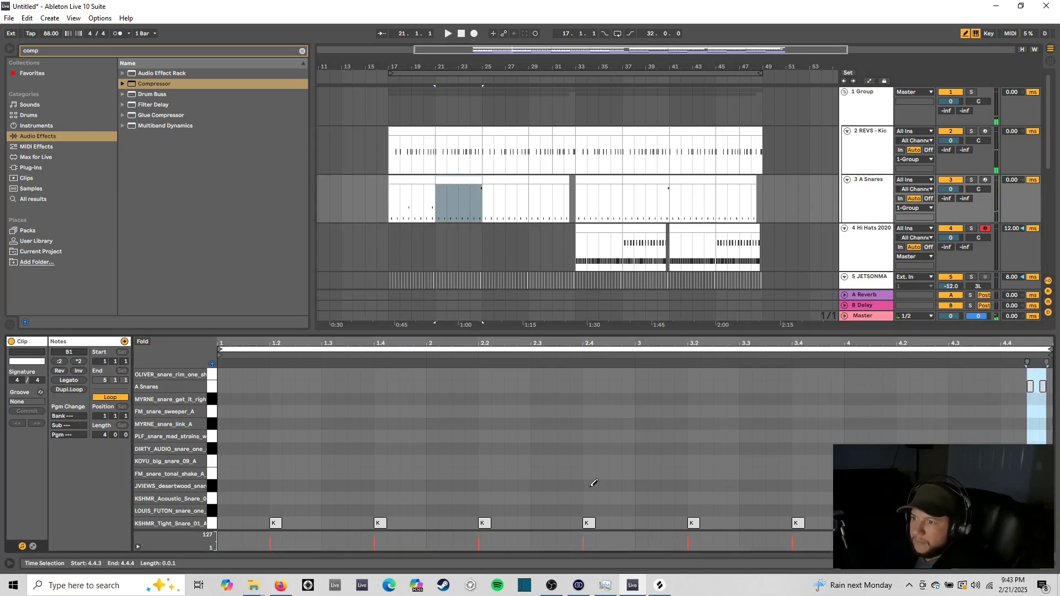
click(590, 486)
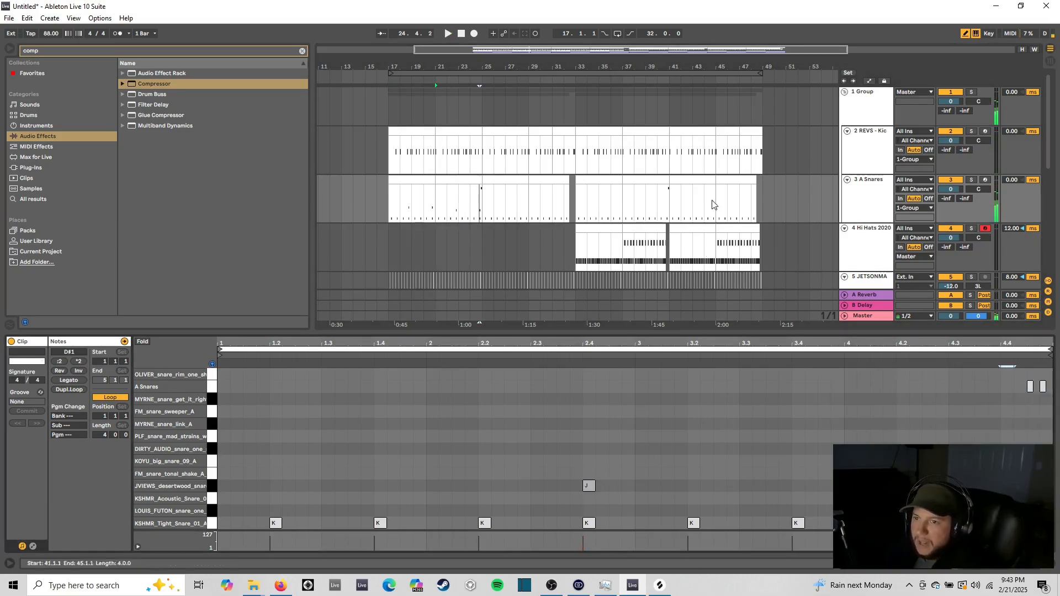
click(505, 181)
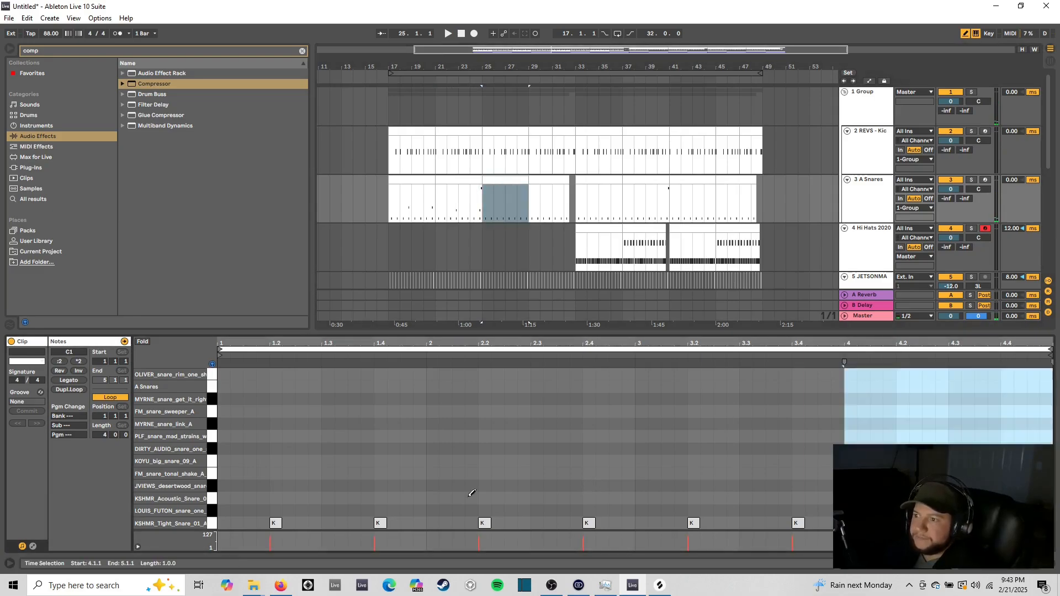
click(589, 486)
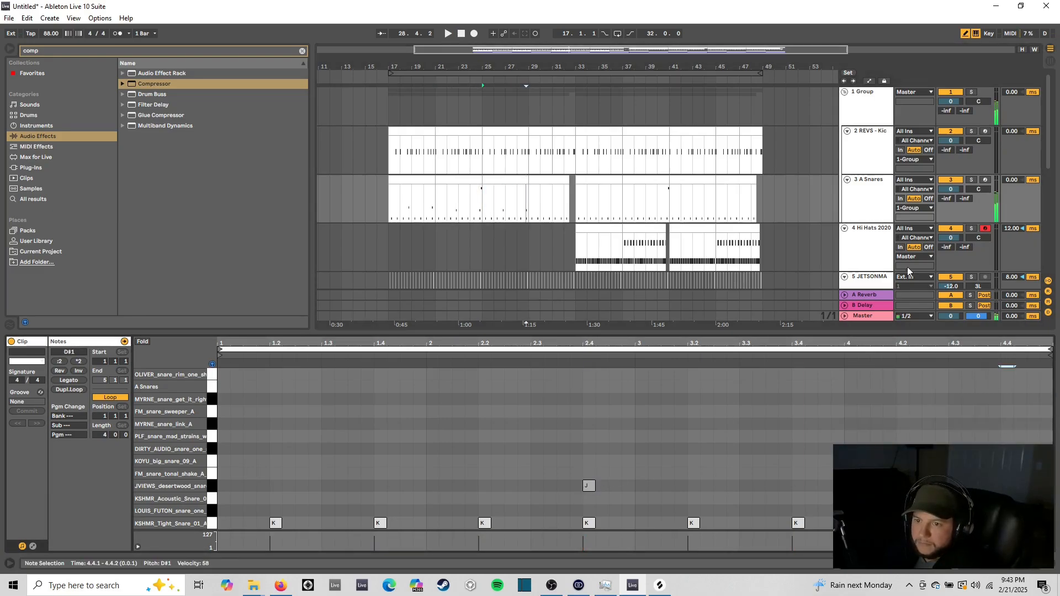
click(549, 179)
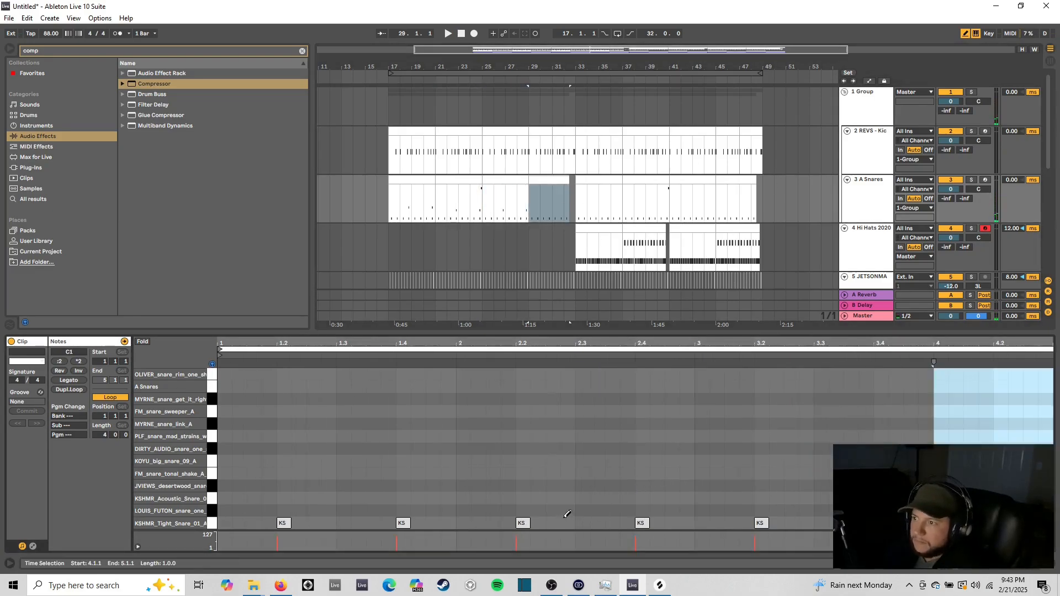
click(648, 485)
click(1000, 419)
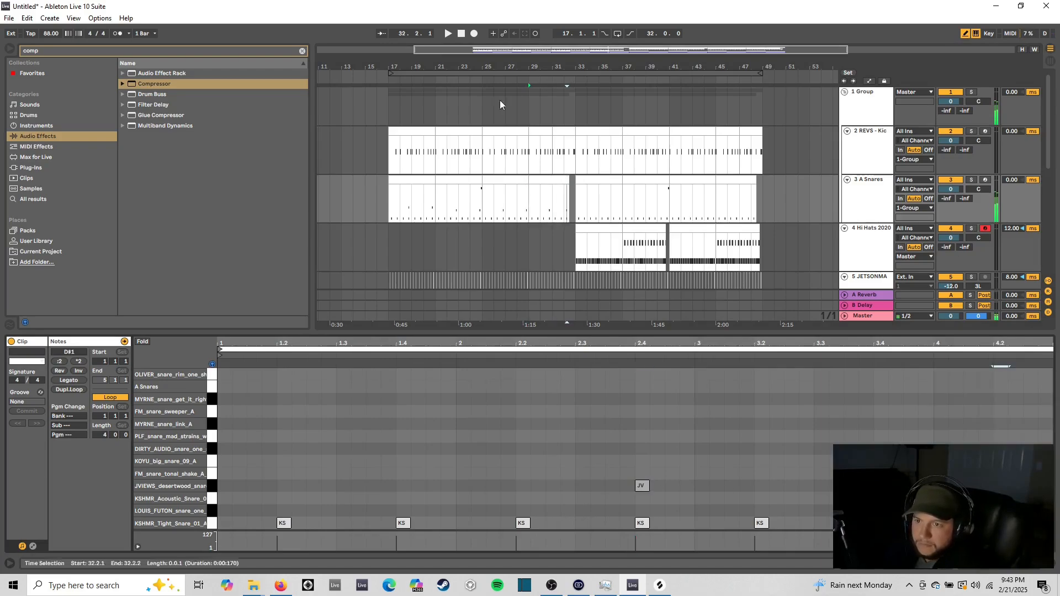
Step: Audition more snare sounds, layer a JVIEWS_desertwood_snare hit at 3.4 in the bar 17 snare clip and play it back
click(389, 202)
key(space)
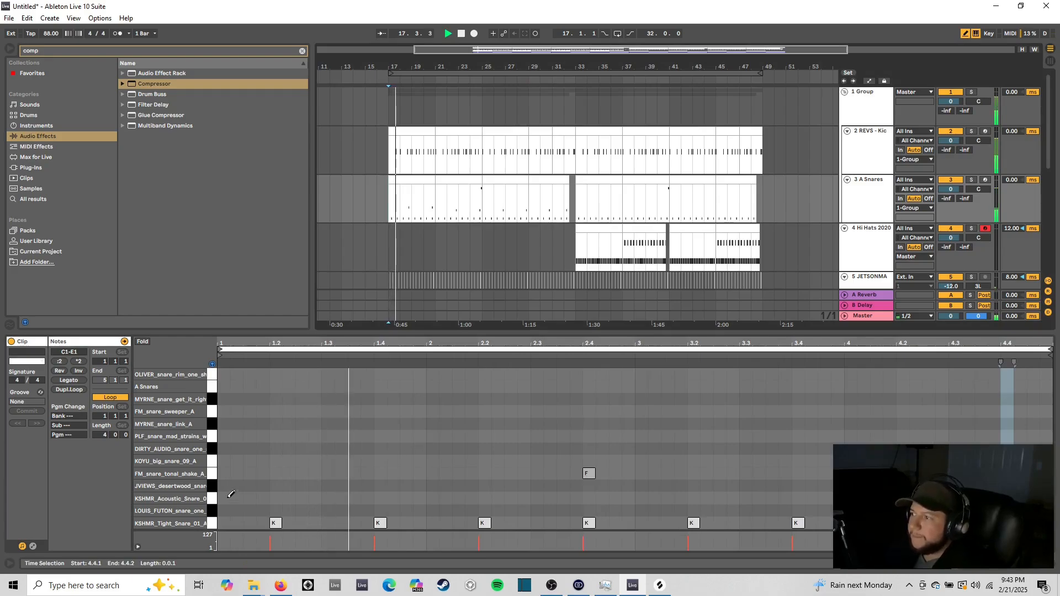
key(space)
click(210, 511)
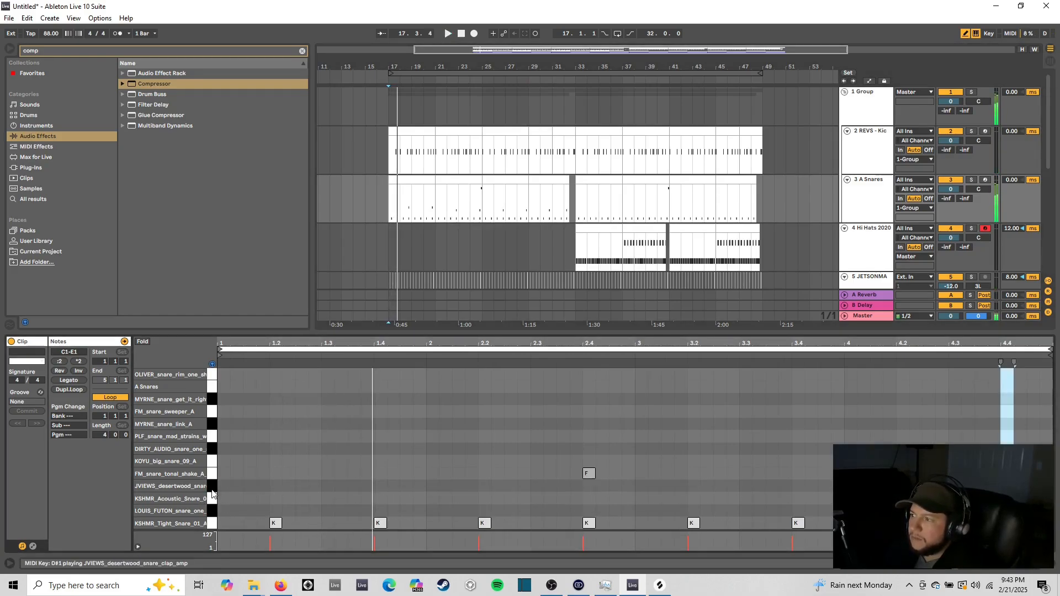
click(211, 491)
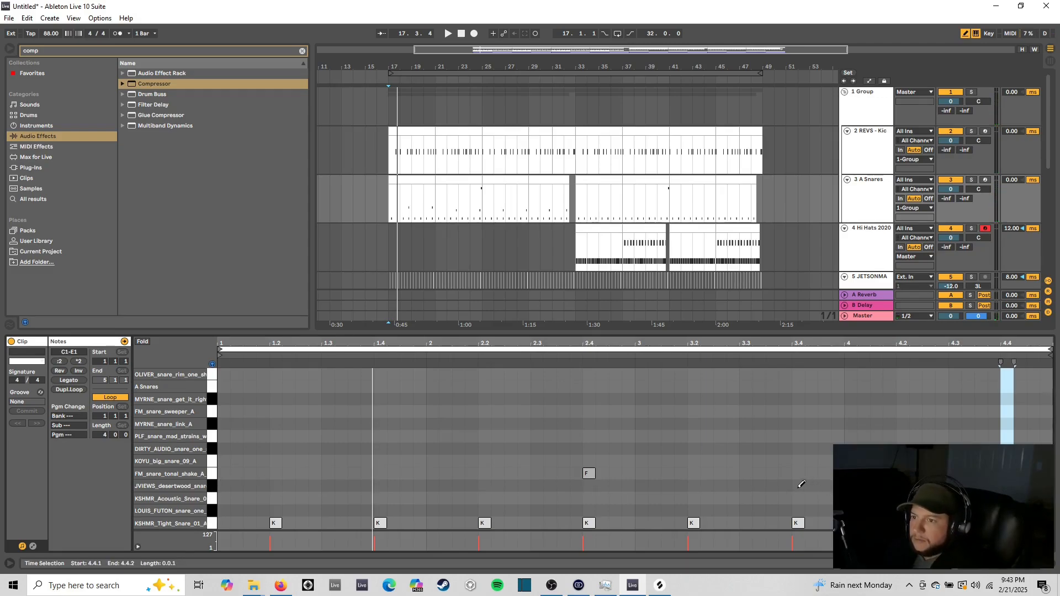
click(799, 485)
key(space)
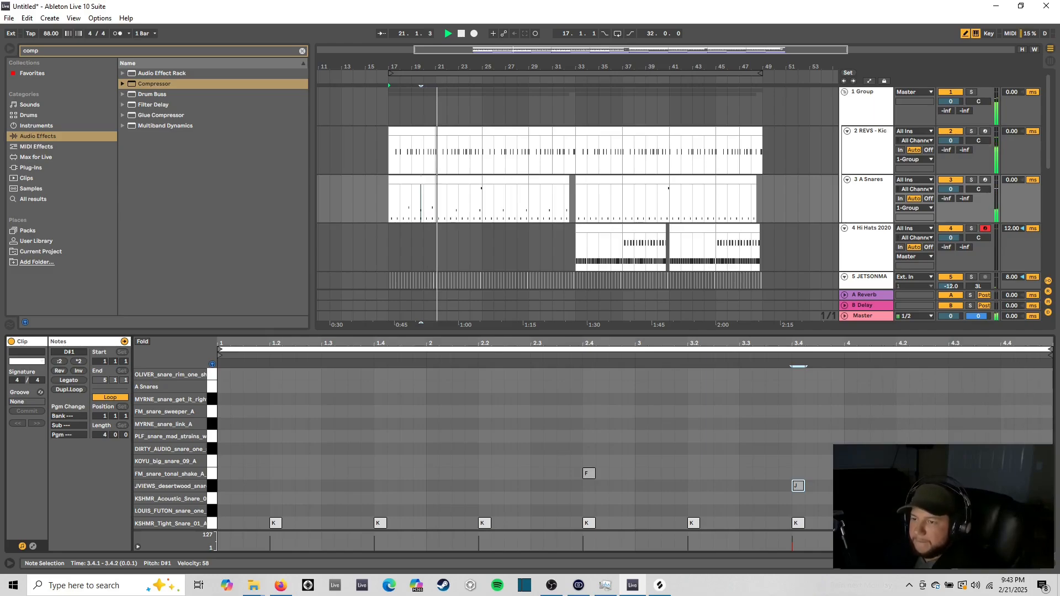
Step: Rework the bar 21 snare clip to layer FM_snare_tonal_shake_A at 2.4 and 4.4 and JVIEWS_desertwood_snare at 3.4, checking it in playback
click(1007, 406)
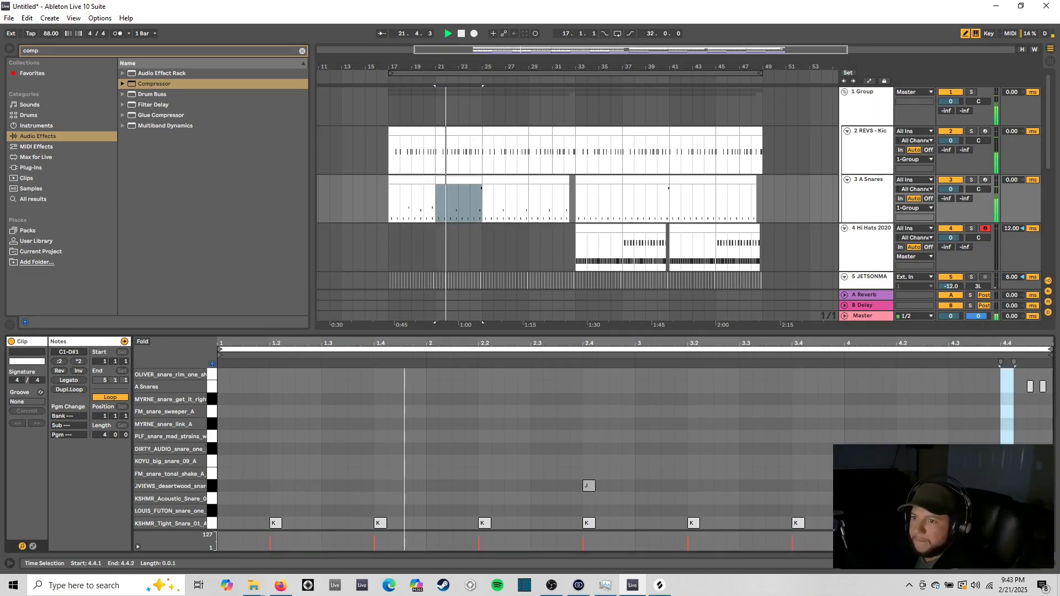
click(798, 473)
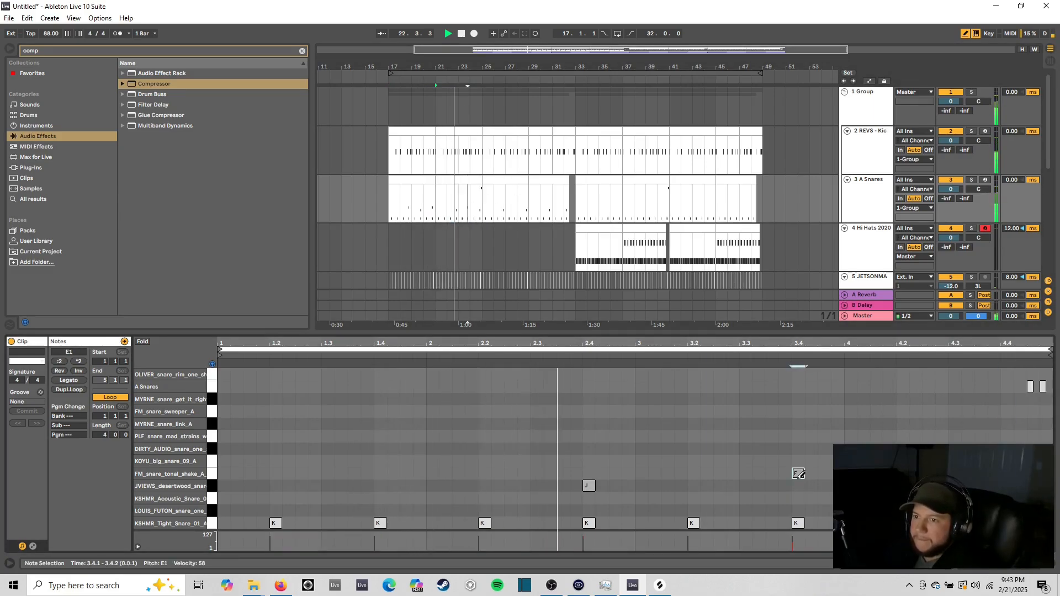
click(588, 473)
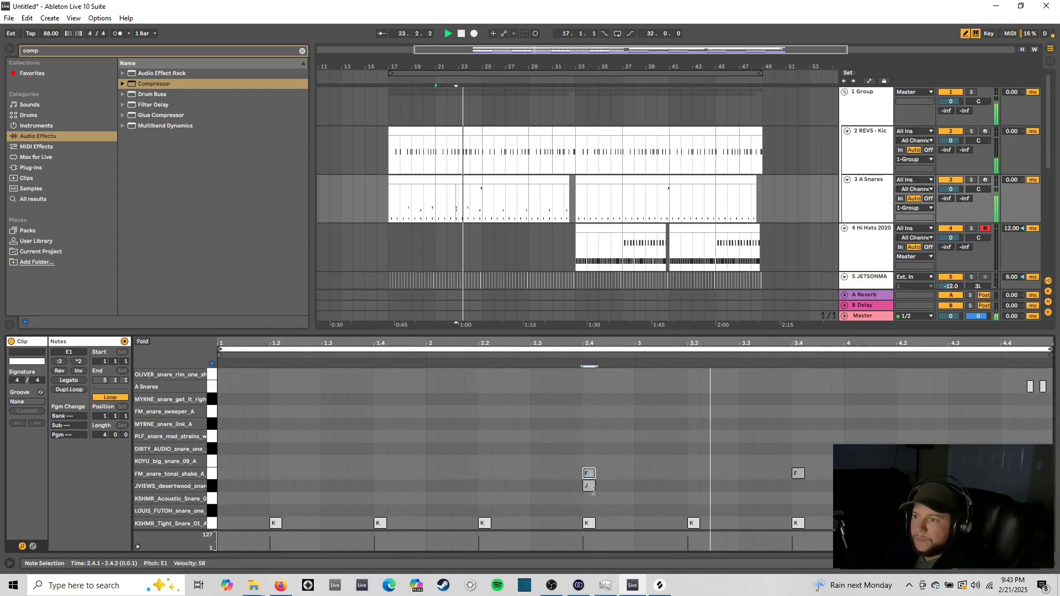
click(589, 486)
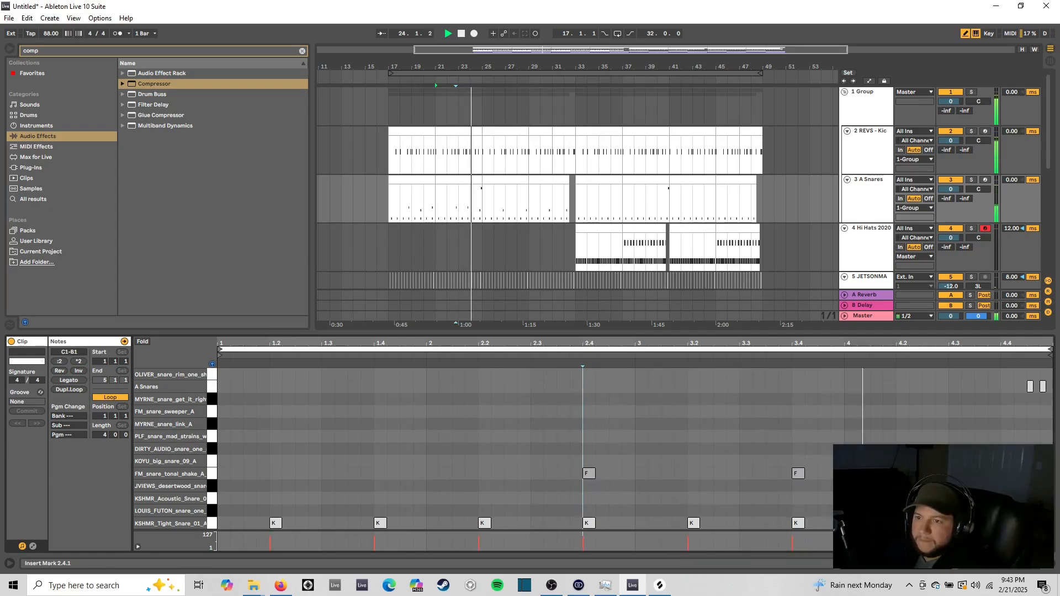
drag(799, 474, 798, 486)
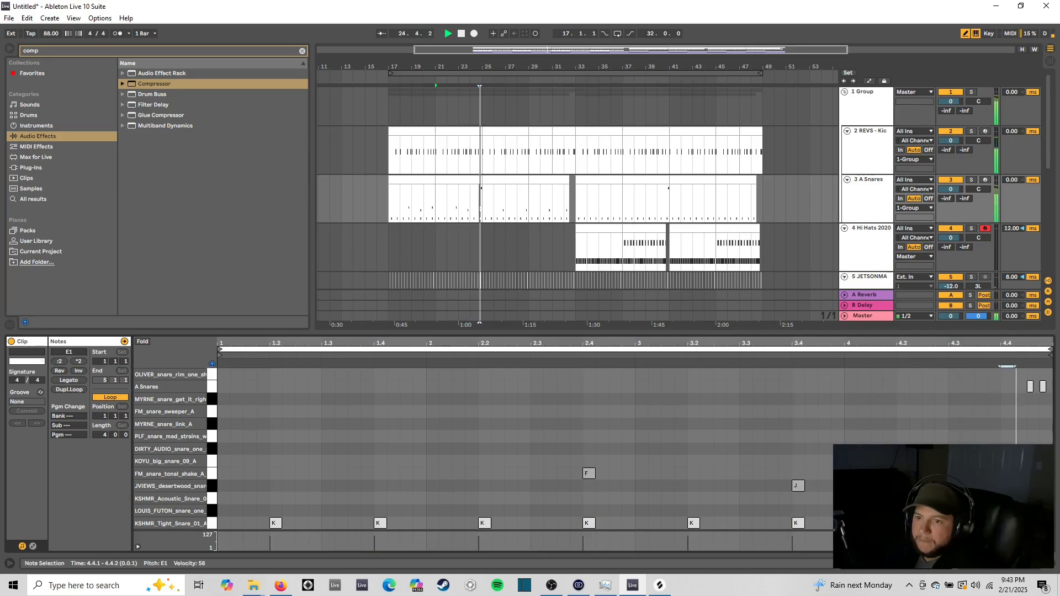
key(space)
key(space)
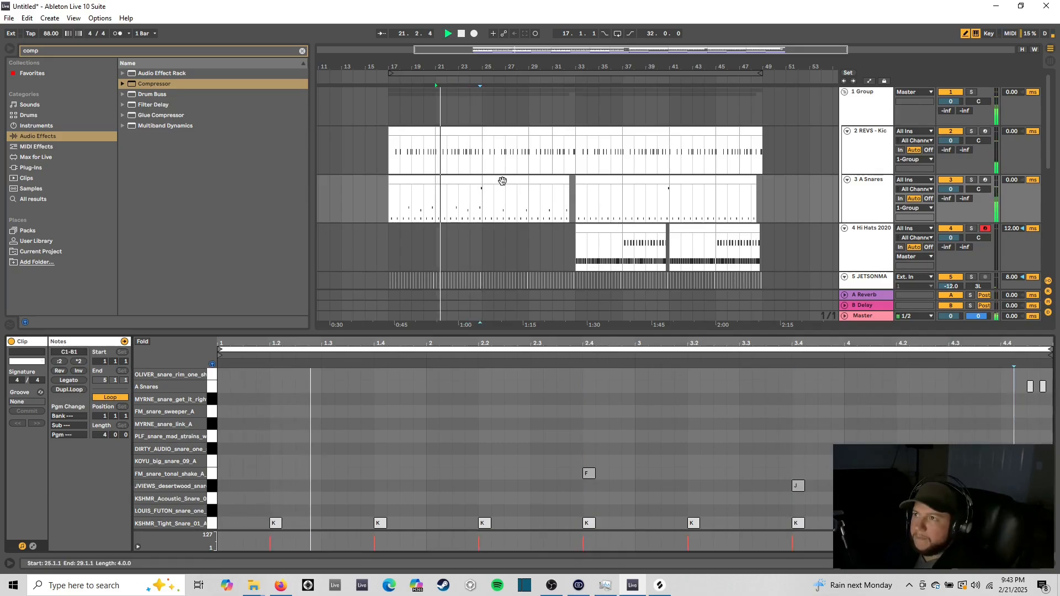
Step: Replace the JVIEWS_desertwood_snare hits with FM_snare_tonal_shake_A at 2.4 and 4.4 in the bar 25 clip and at 2.4 and 4.2 in the bar 29 clip
drag(798, 486, 591, 484)
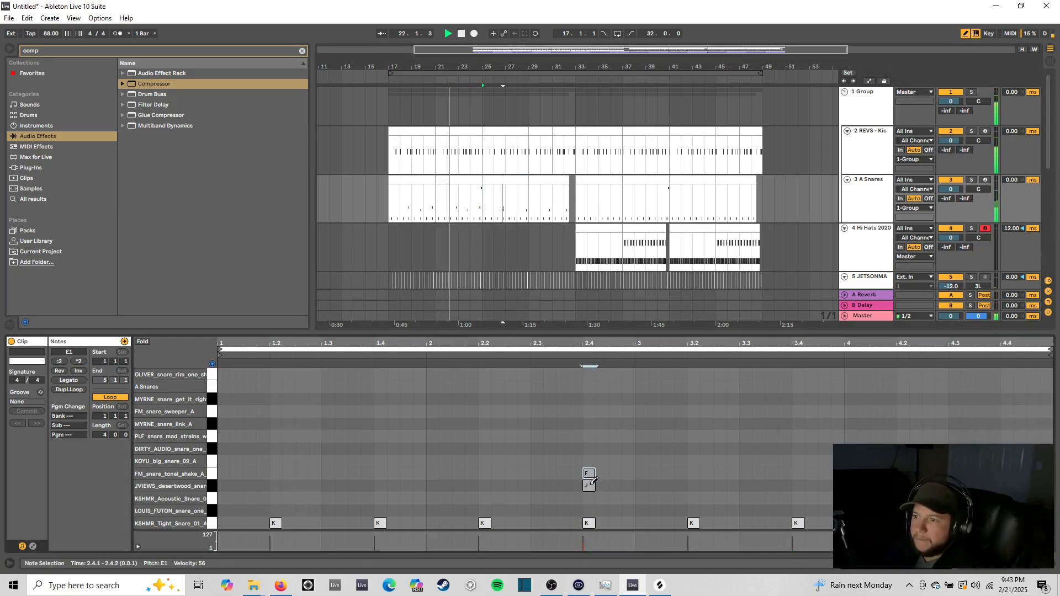
click(589, 484)
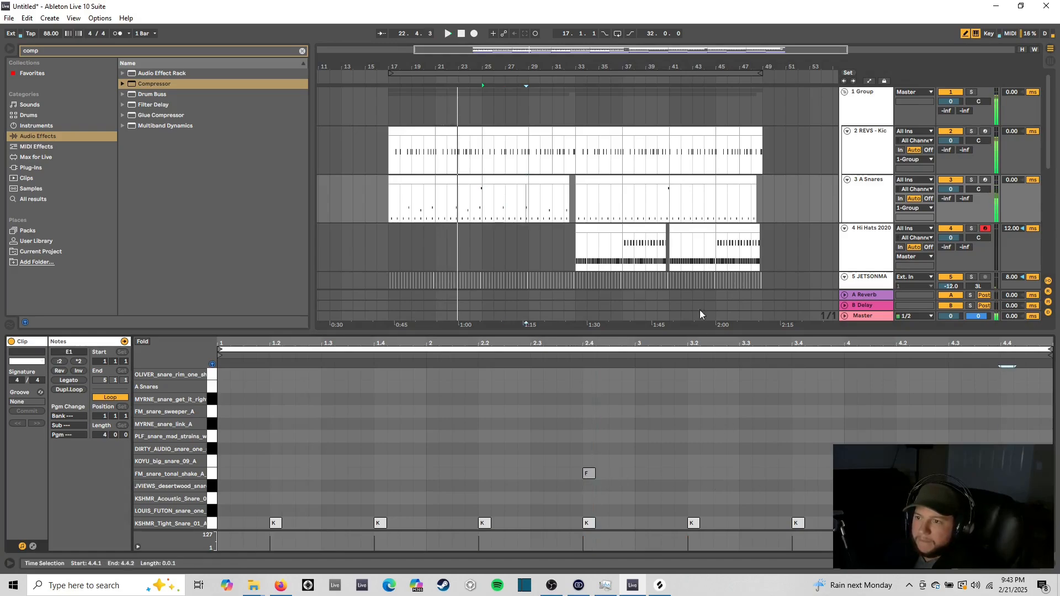
click(551, 192)
click(649, 478)
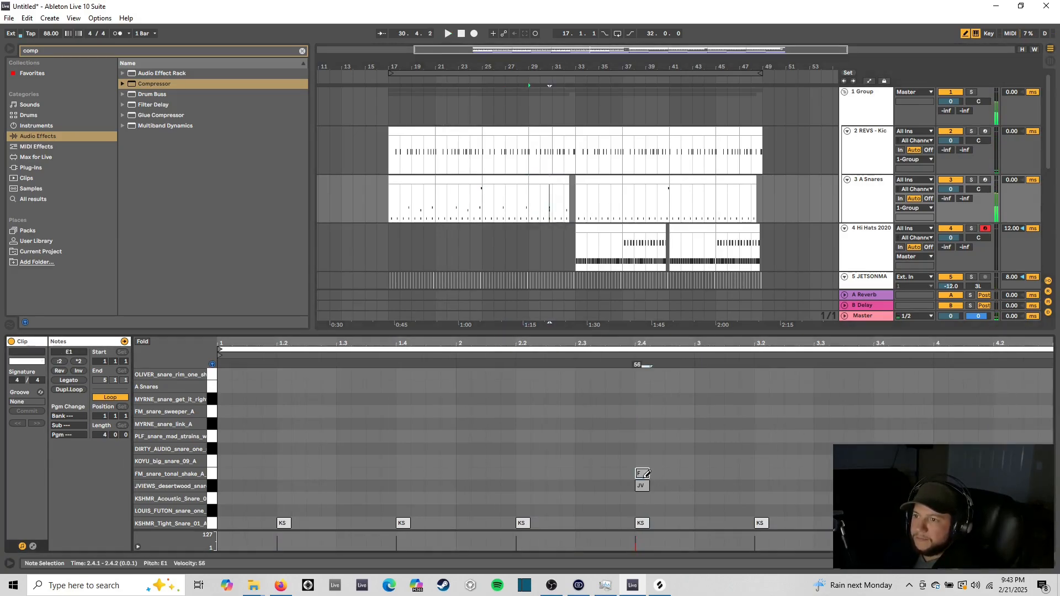
click(1008, 408)
key(space)
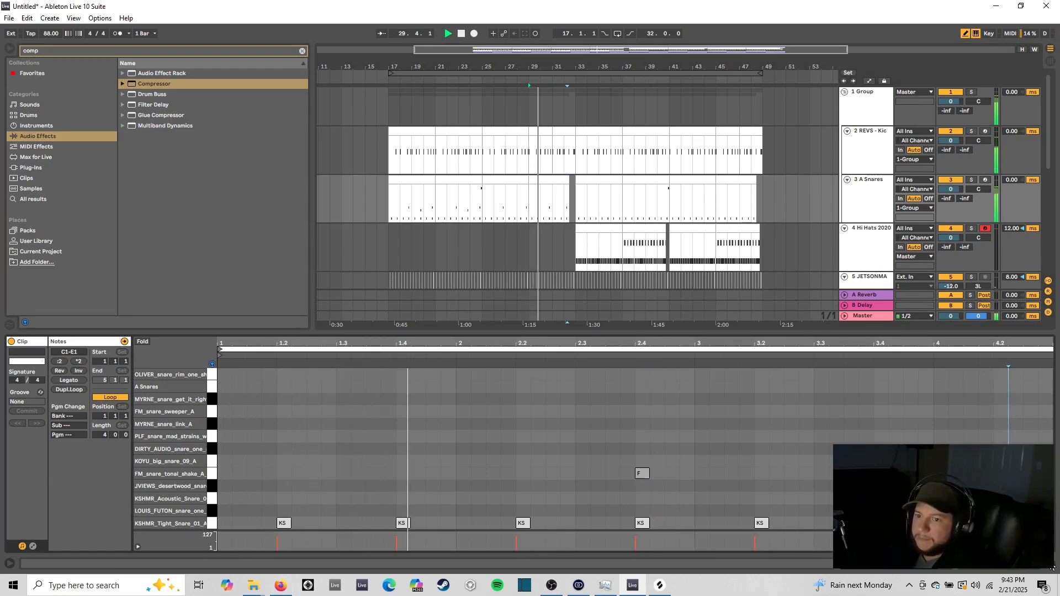
Step: Place a JVIEWS_desertwood_snare hit in the third bar of the bar 29 snare clip and play through into bar 33
click(879, 366)
key(space)
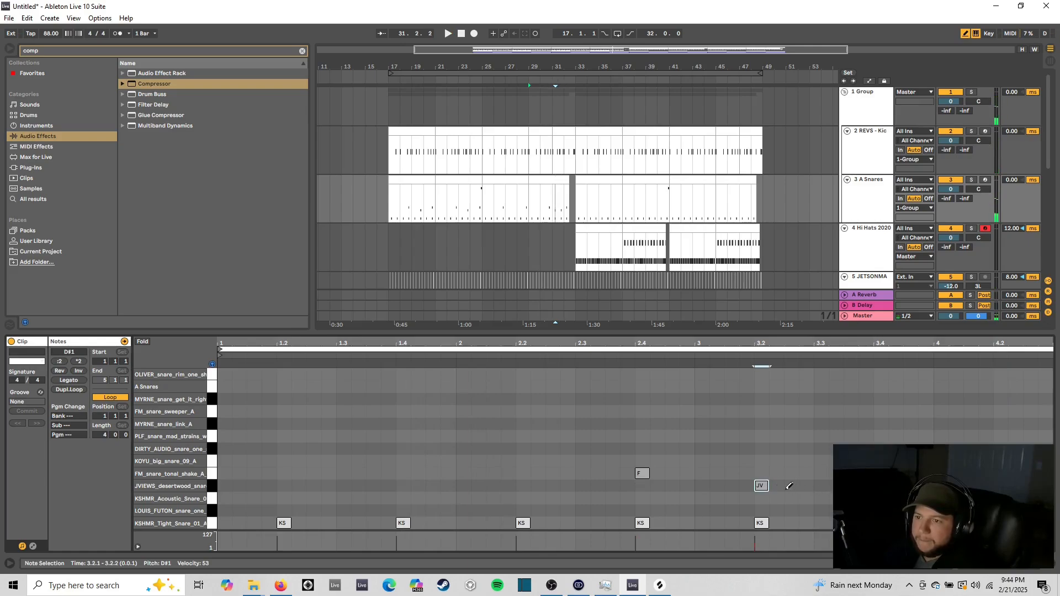
click(766, 485)
key(space)
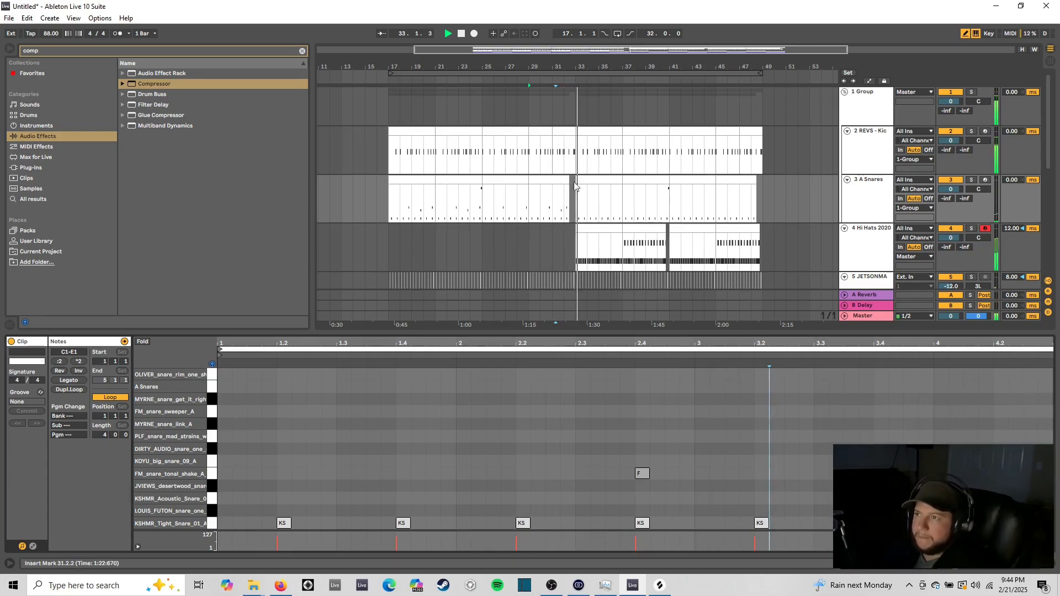
key(space)
Step: Examine the layered snare hits across the A Snares clips from bar 17 up to the section at bar 33
click(390, 200)
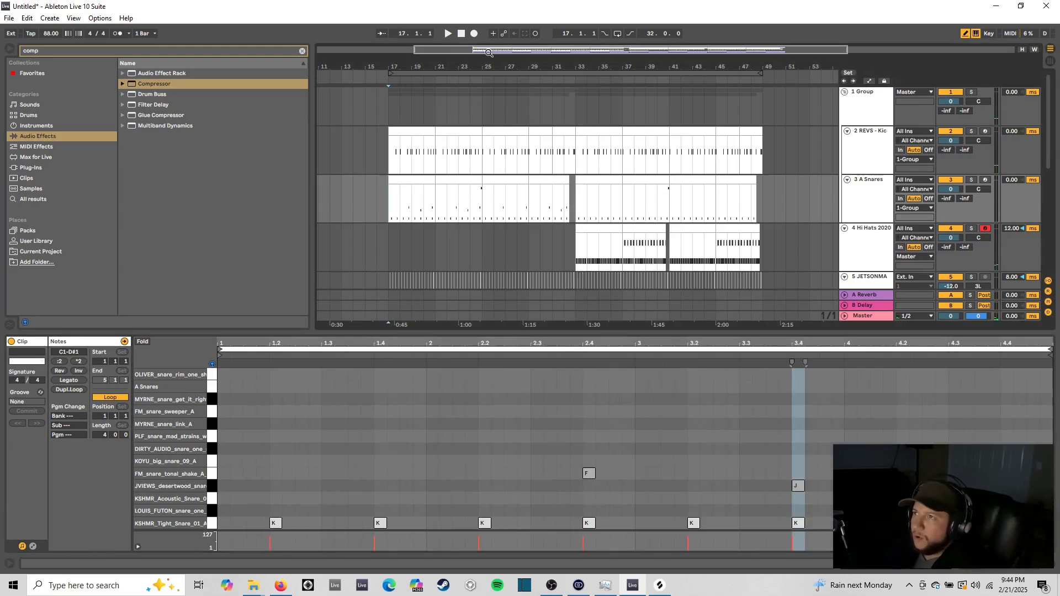
mouse_move(489, 53)
mouse_down()
mouse_move(492, 105)
mouse_move(471, 51)
mouse_up()
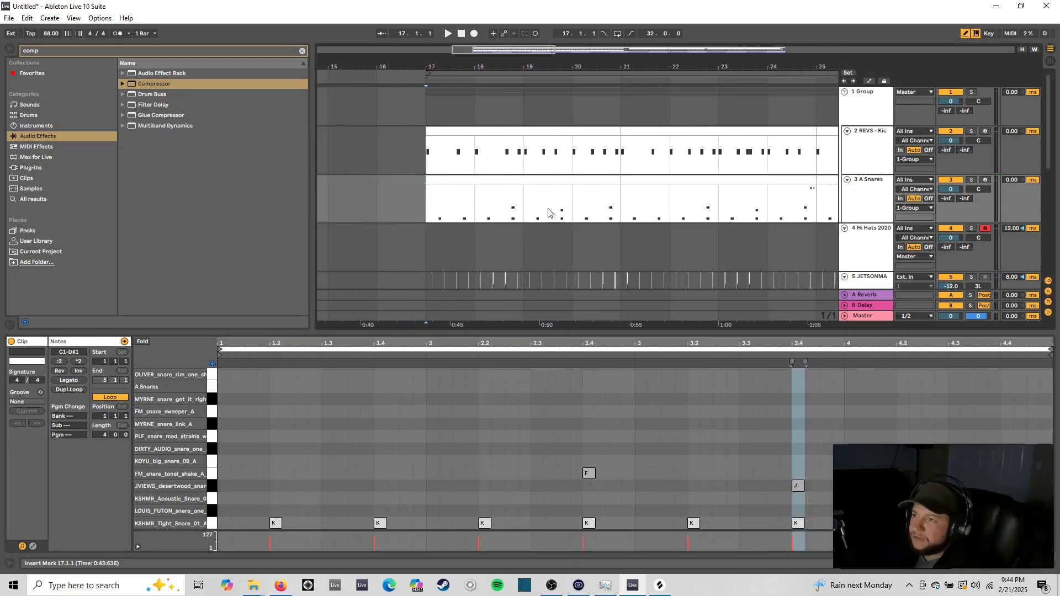
click(558, 178)
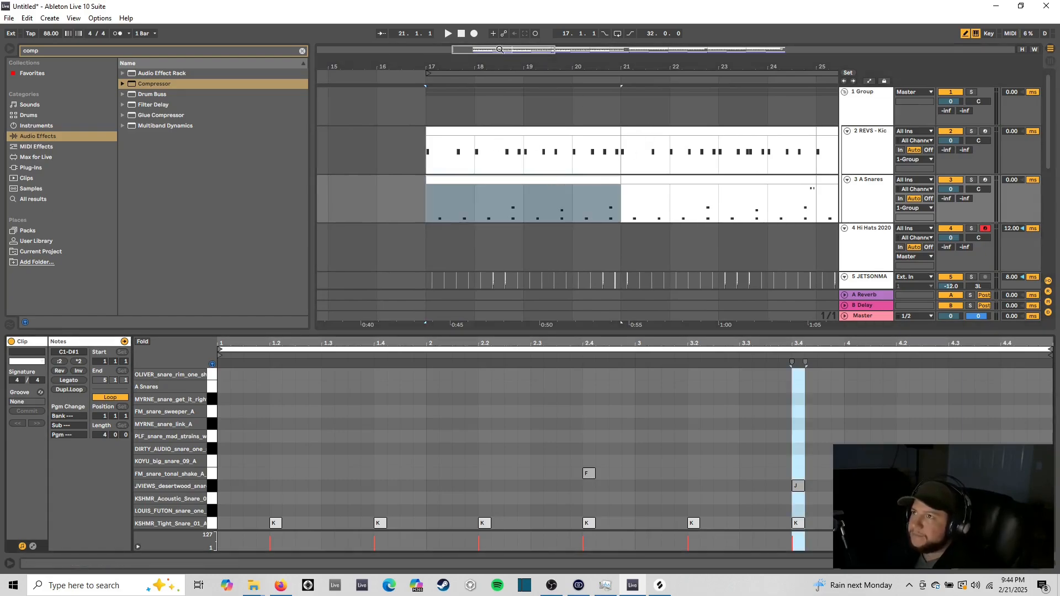
key(minus)
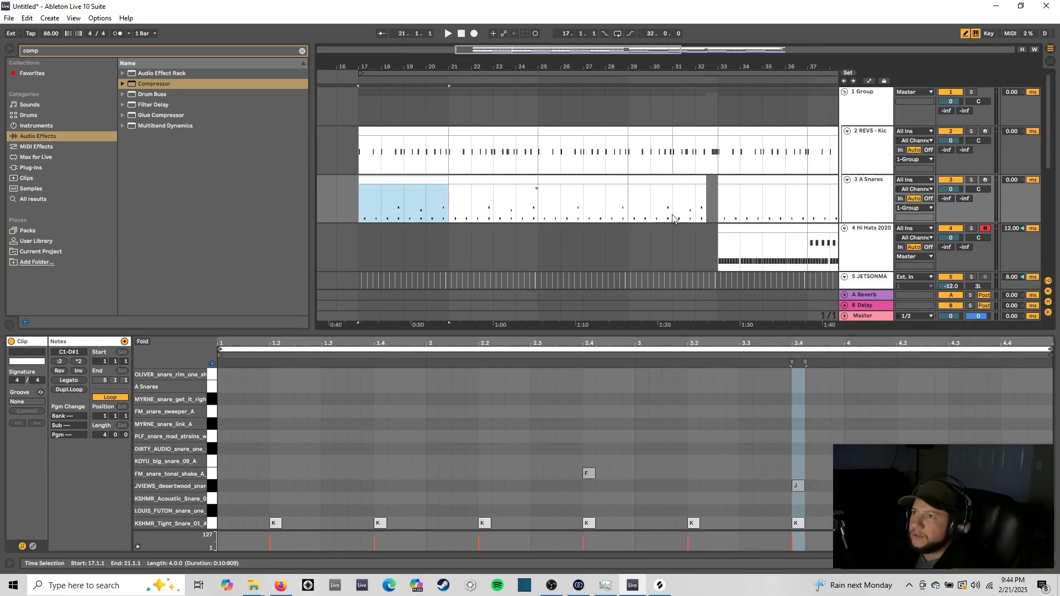
key(minus)
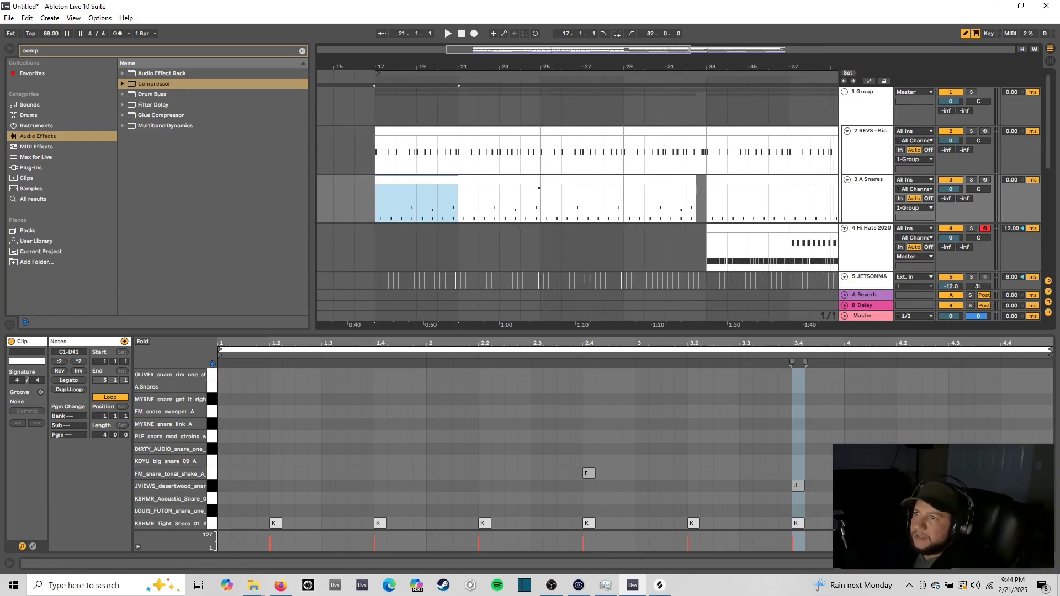
Step: Layer OLIVER_snare_rim_one_shot_jumbo hits at 1.2.4 and 1.3.2 in the bar 25 snare clip, trying and removing one at 1.1.3
click(578, 179)
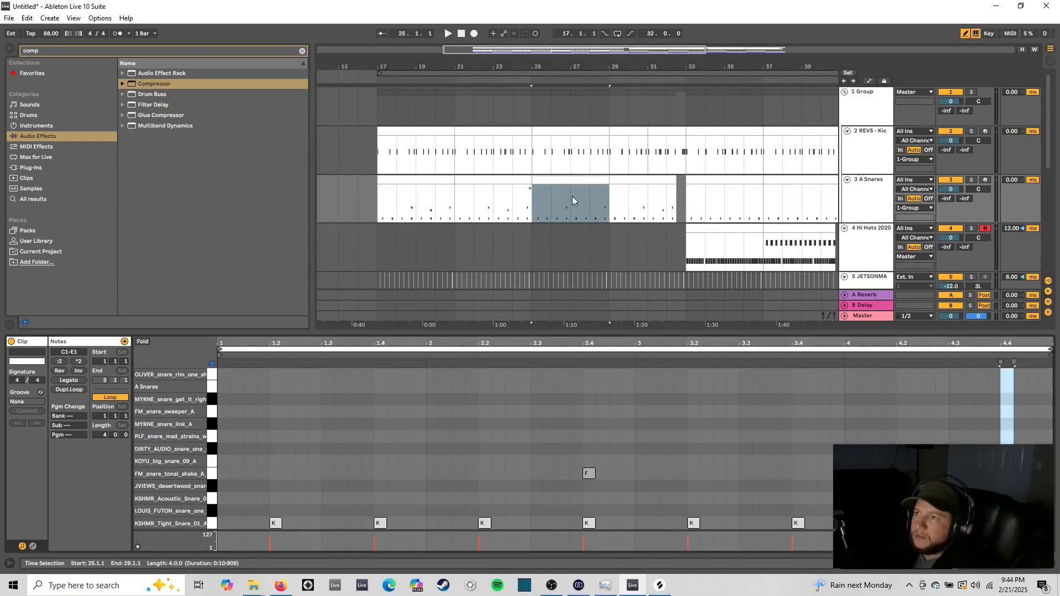
key(space)
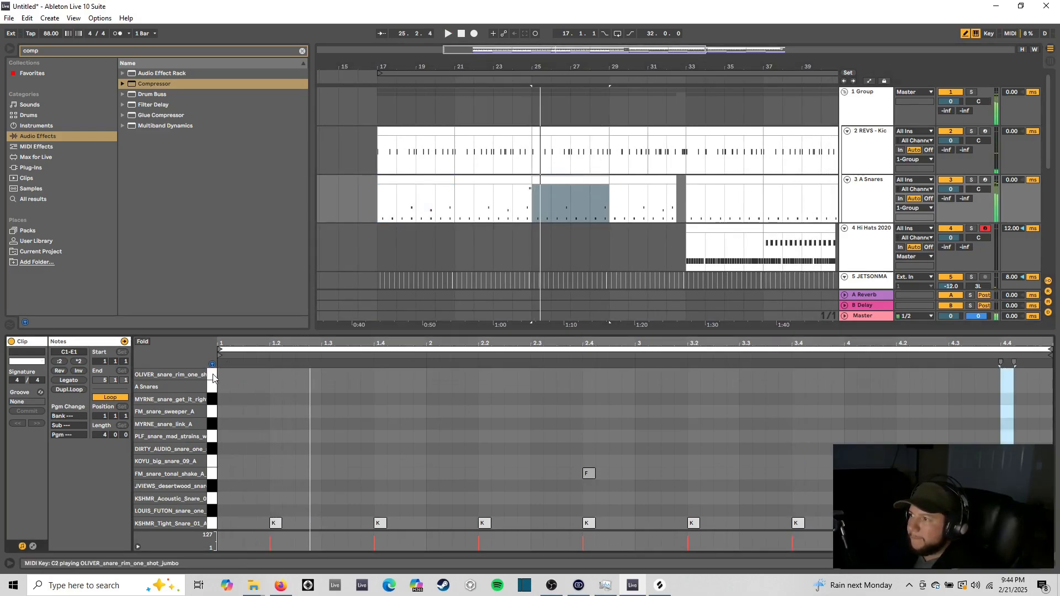
key(space)
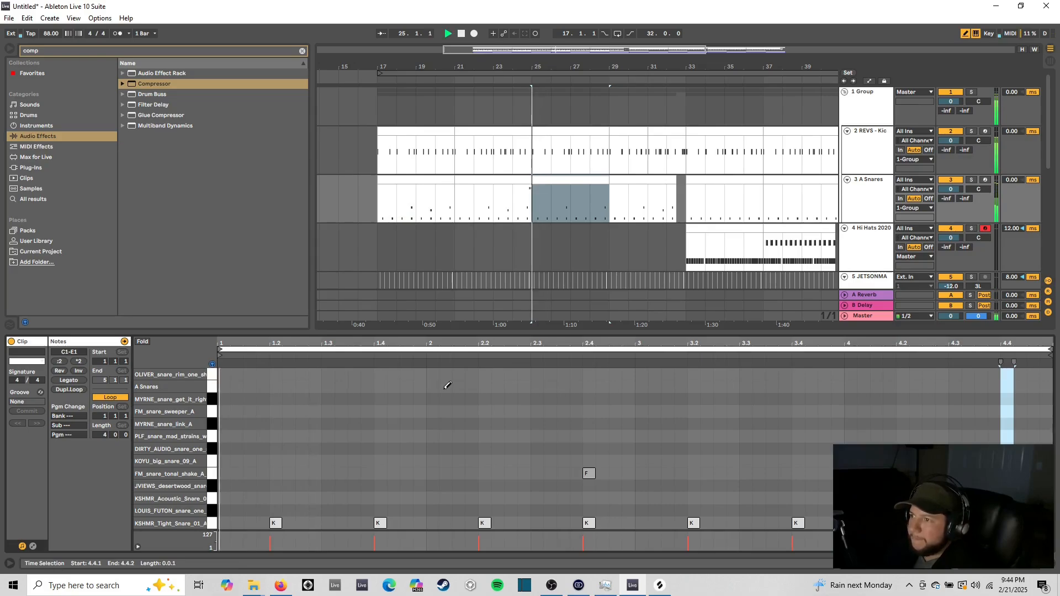
key(space)
click(309, 375)
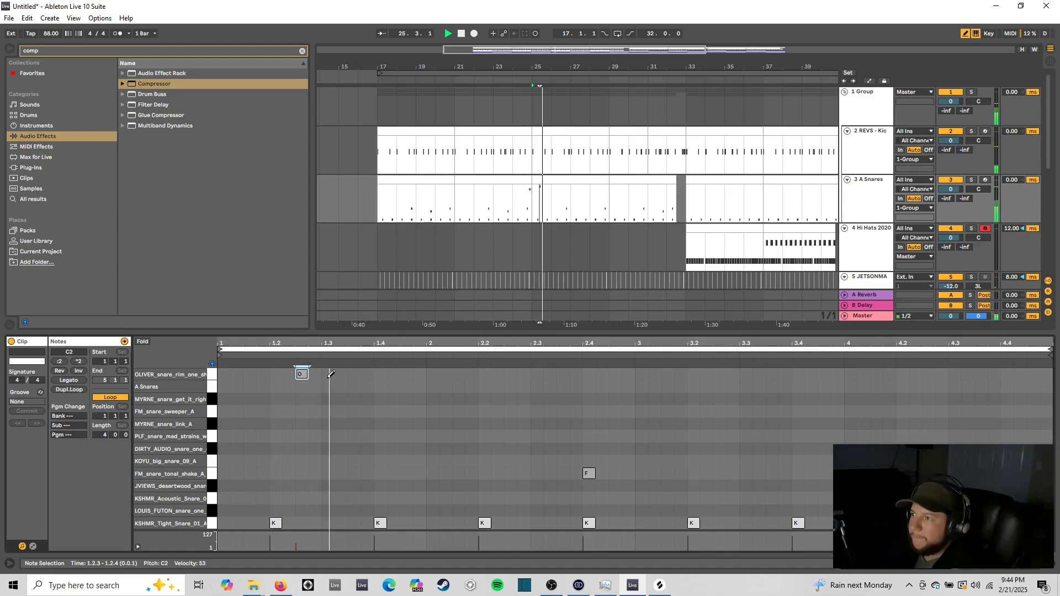
key(space)
key(Right)
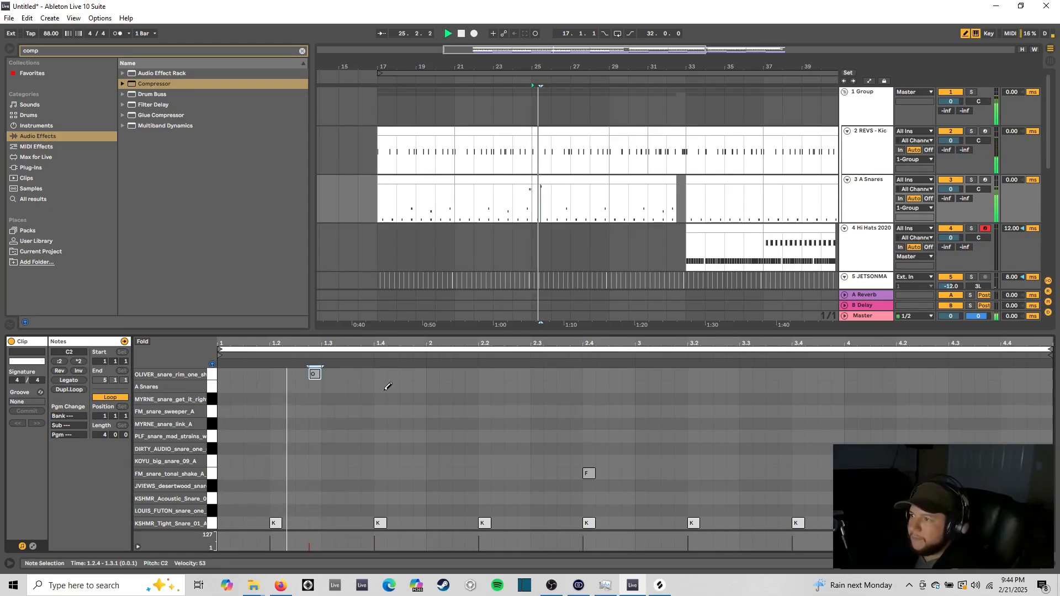
click(354, 375)
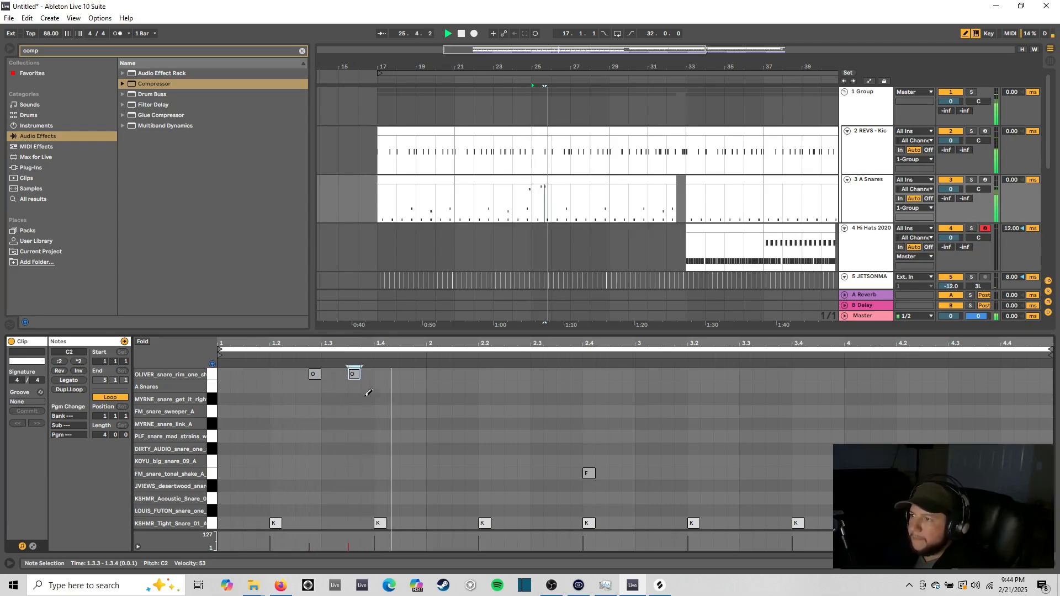
key(Left)
key(space)
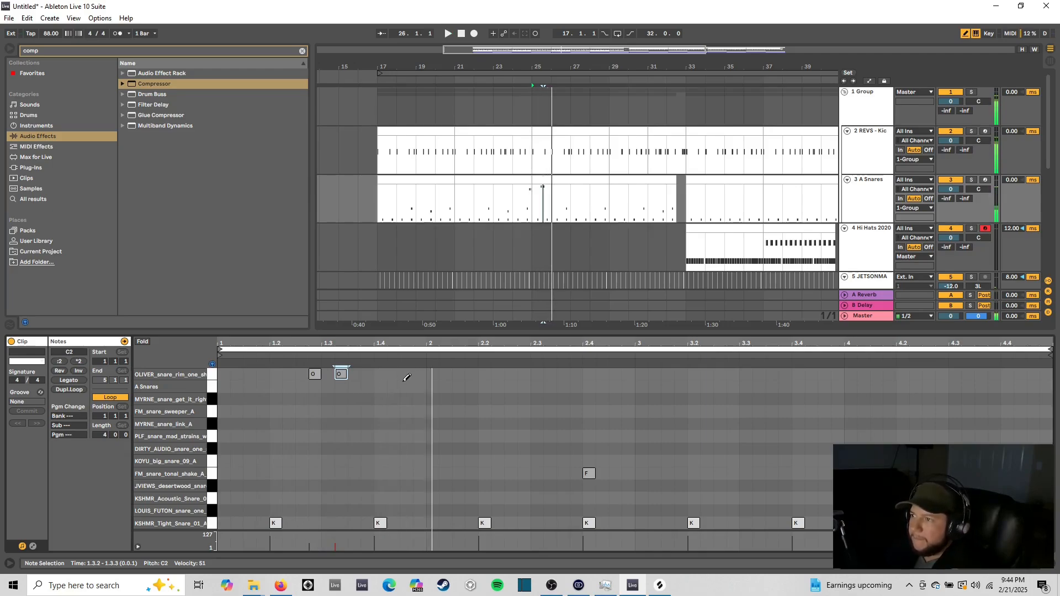
key(ctrl+v)
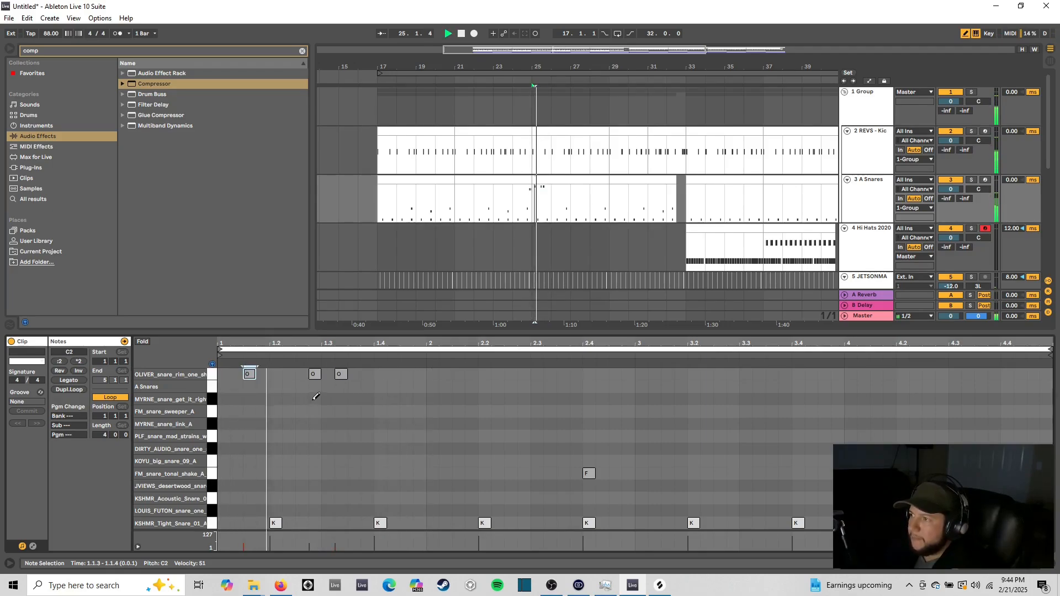
key(Delete)
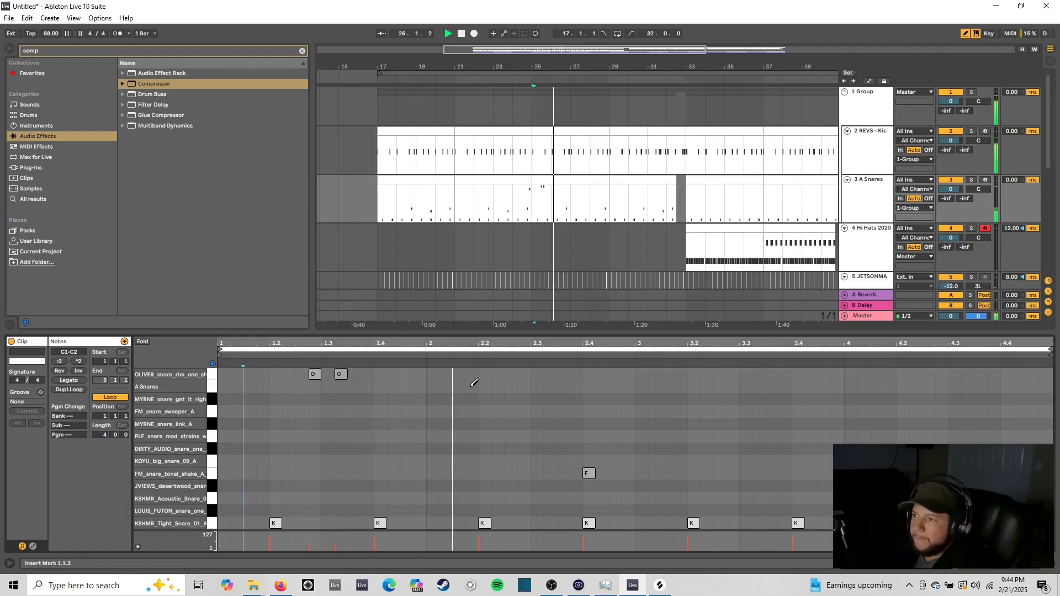
Step: Add rim hits at 2.1.2, 2.2.4 and 2.3.2 in the bar 25 snare clip and check them in playback
click(497, 374)
key(space)
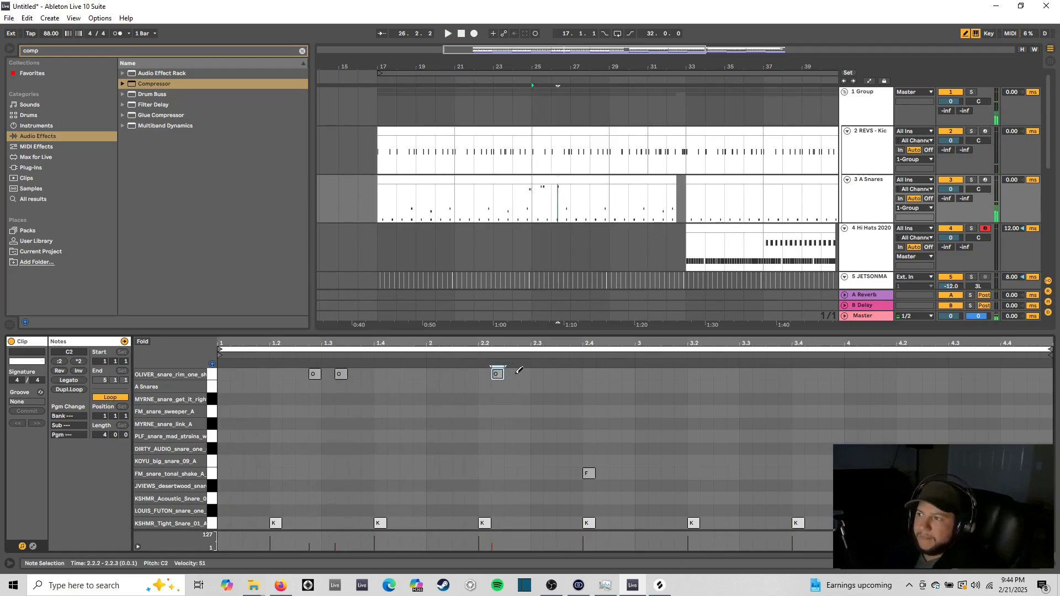
drag(499, 374, 524, 373)
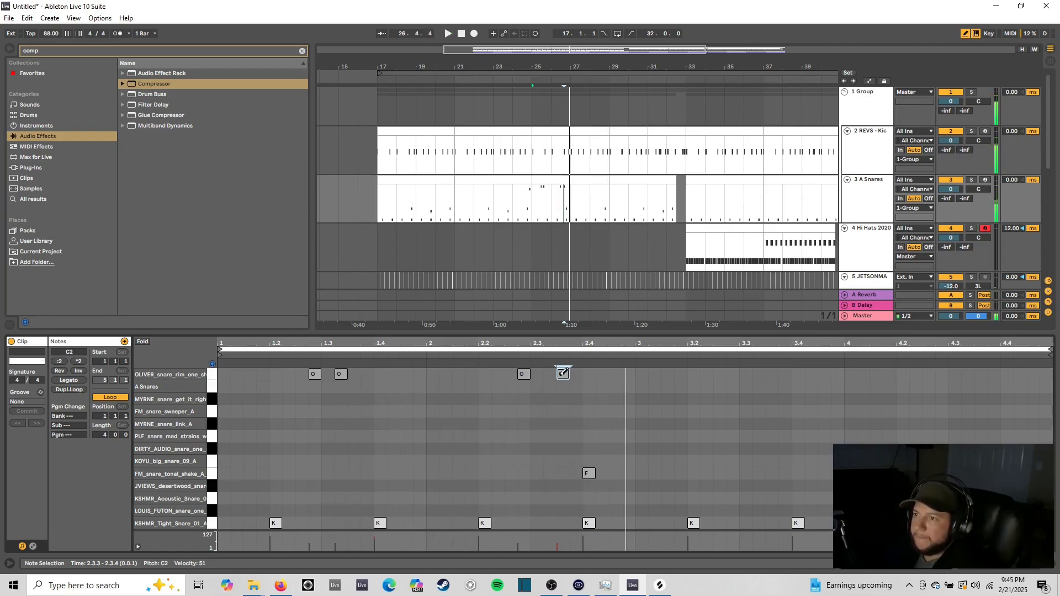
key(Left)
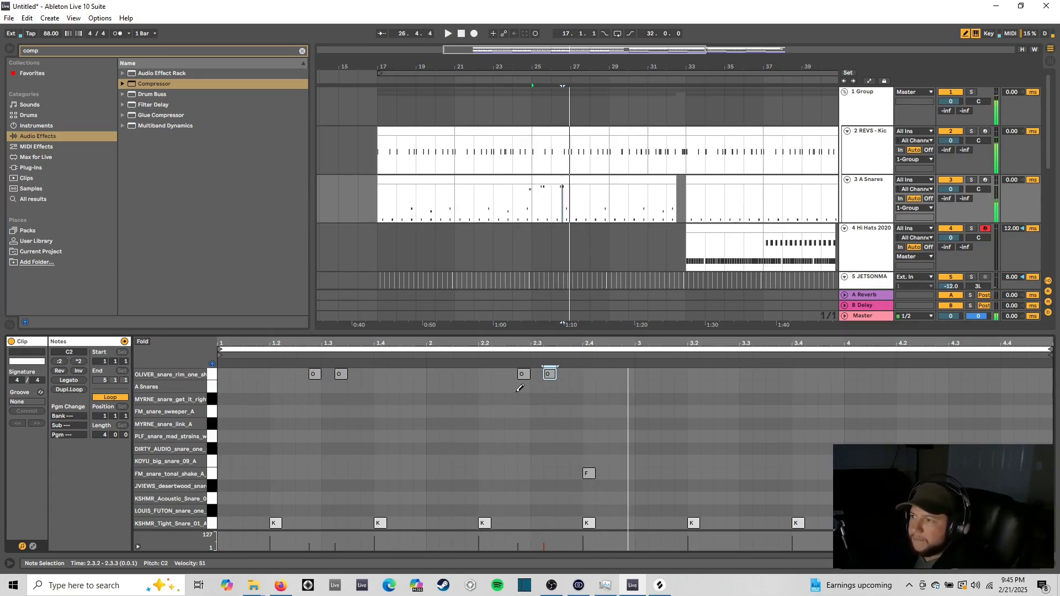
click(445, 374)
key(space)
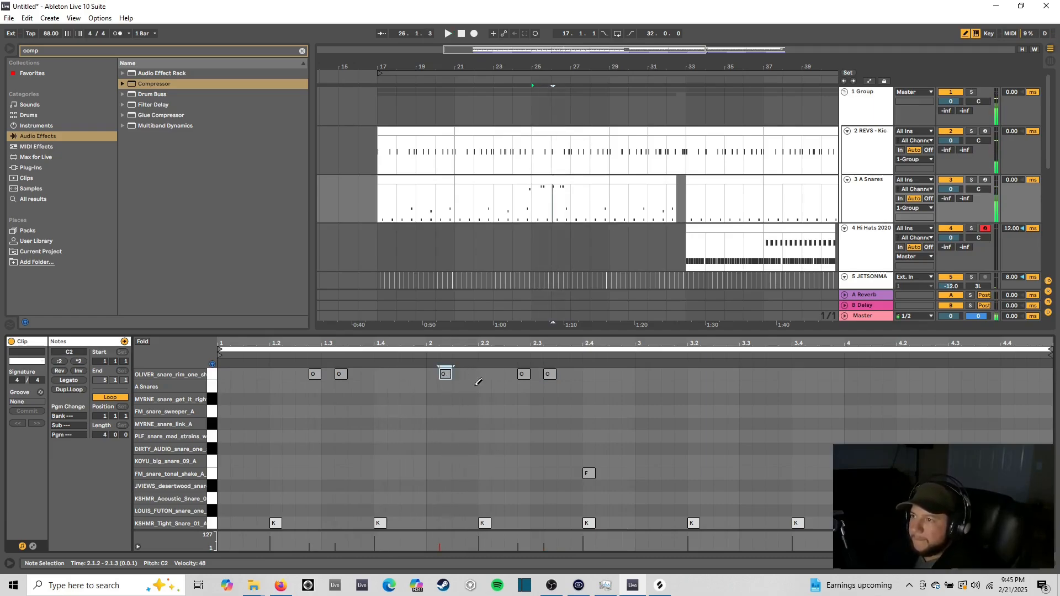
key(space)
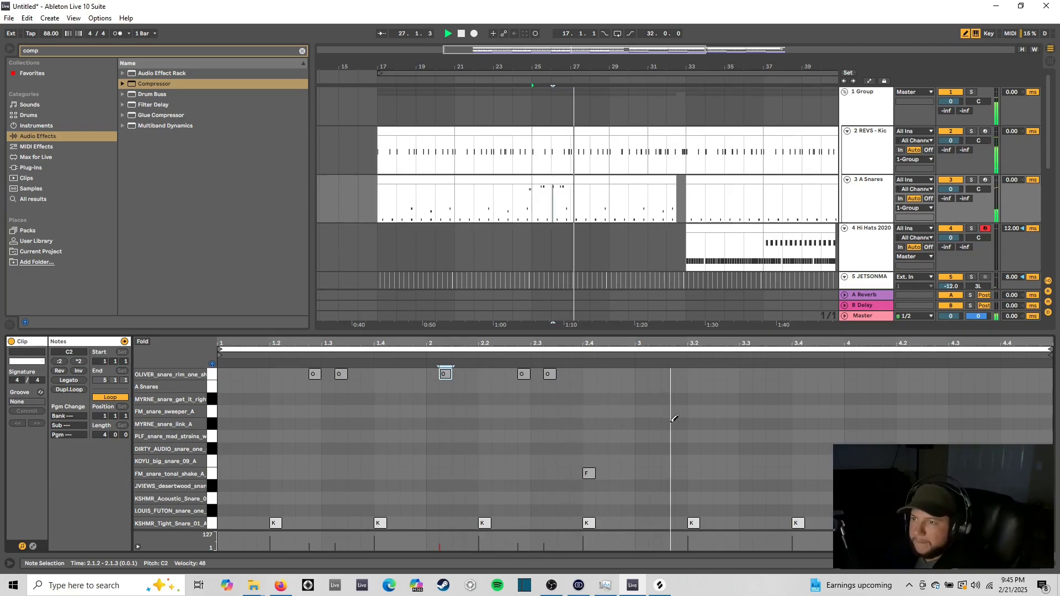
key(space)
Step: Duplicate the rim hits of the clip's first two bars into its third and fourth bars and play the result
right_click(545, 396)
click(580, 385)
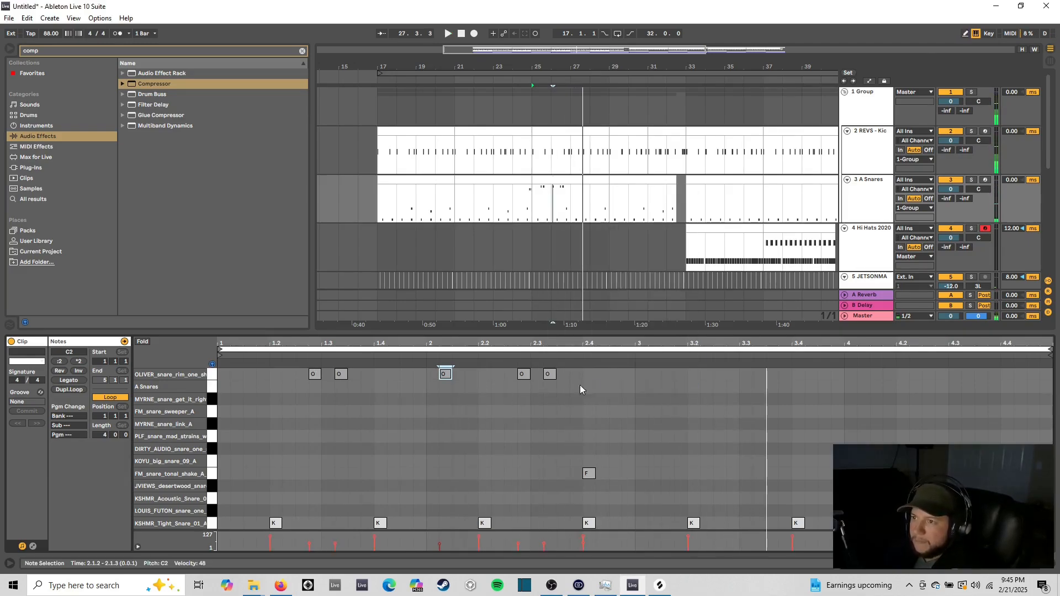
drag(235, 376, 635, 376)
key(ctrl+d)
key(space)
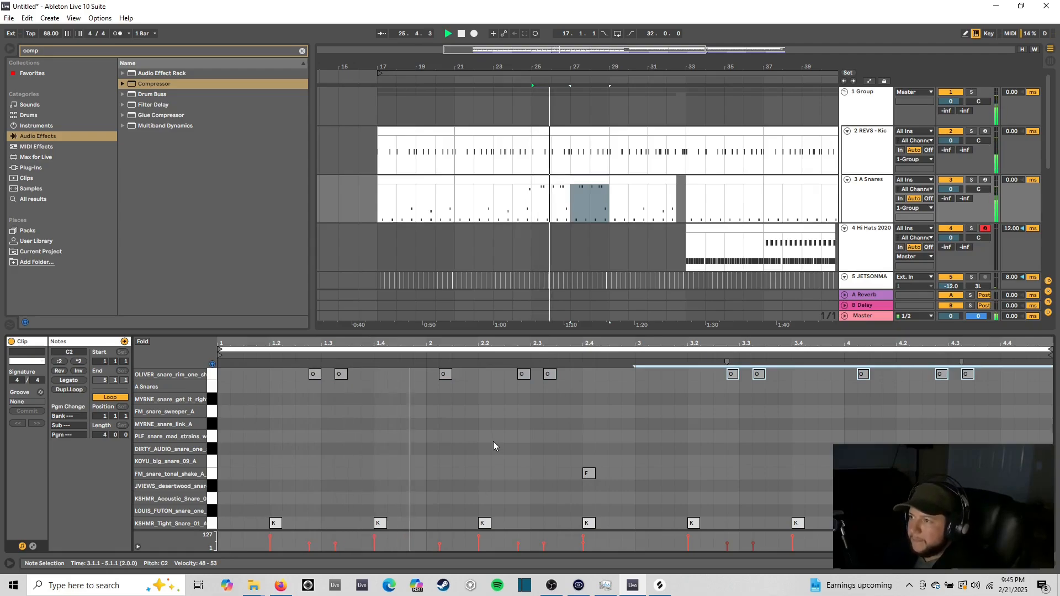
Step: Draw two consecutive rim hits at 3.4.3 and 3.4.4 in the bar 25 snare clip and listen to them
click(793, 433)
right_click(836, 422)
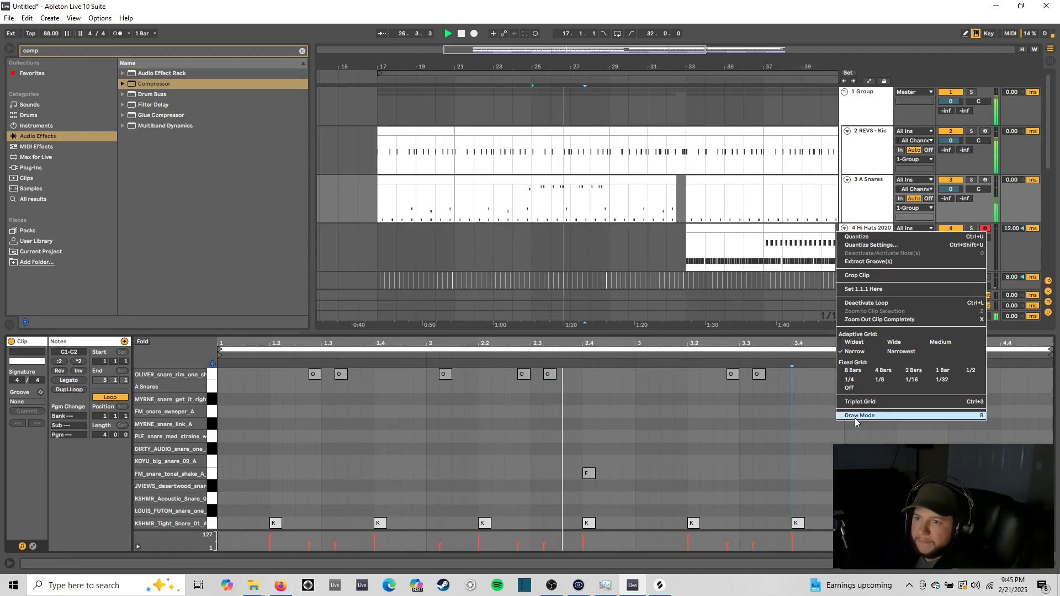
click(847, 381)
drag(819, 374, 843, 375)
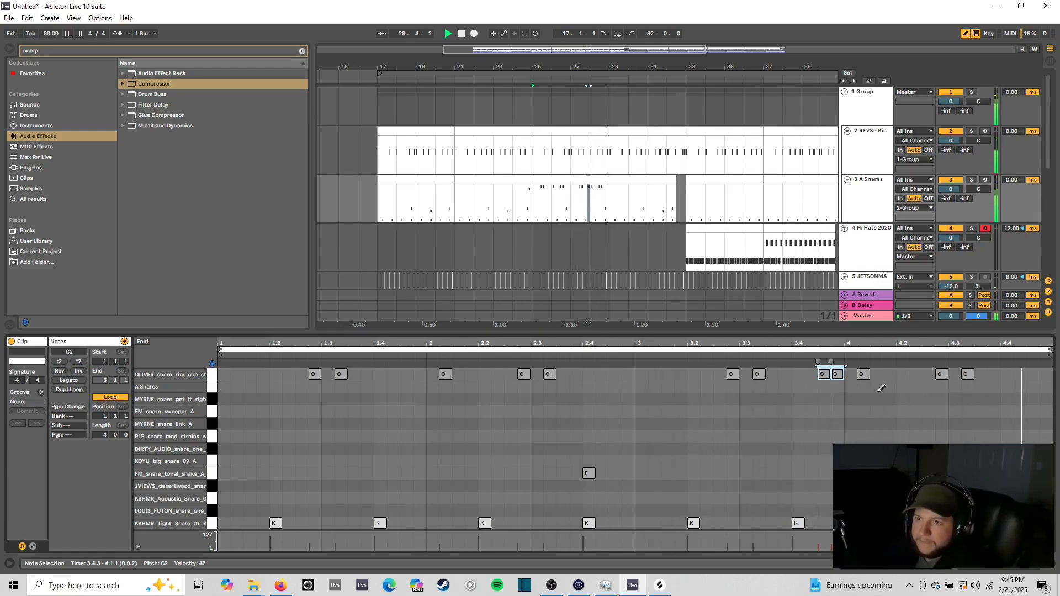
key(space)
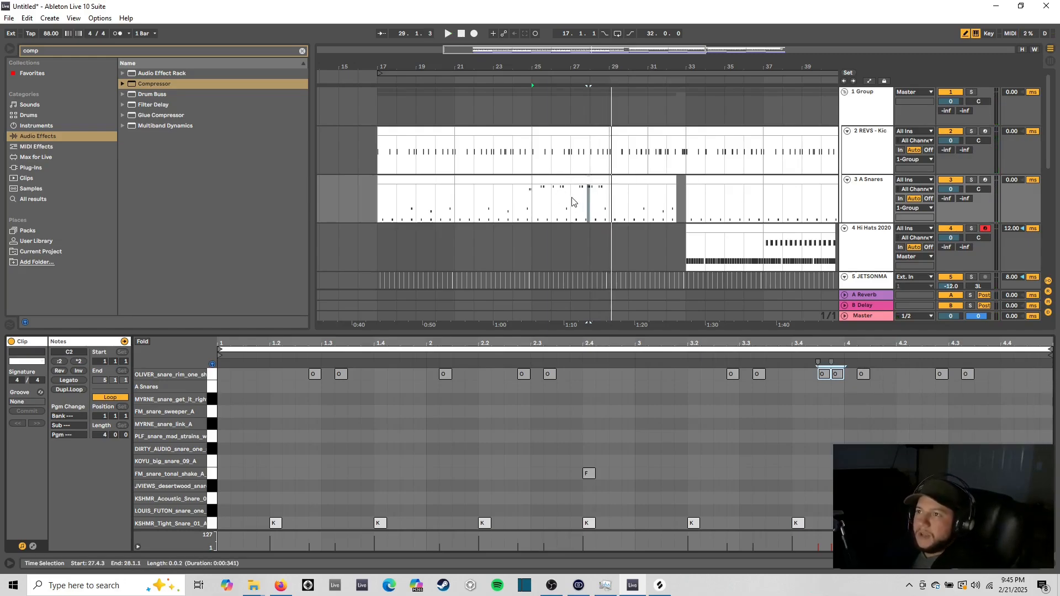
Step: Replace the rim hits at 3.4.3 and 3.4.4 with two 1/32-note hits at 3.4.4, checking the roll in playback
click(572, 201)
key(space)
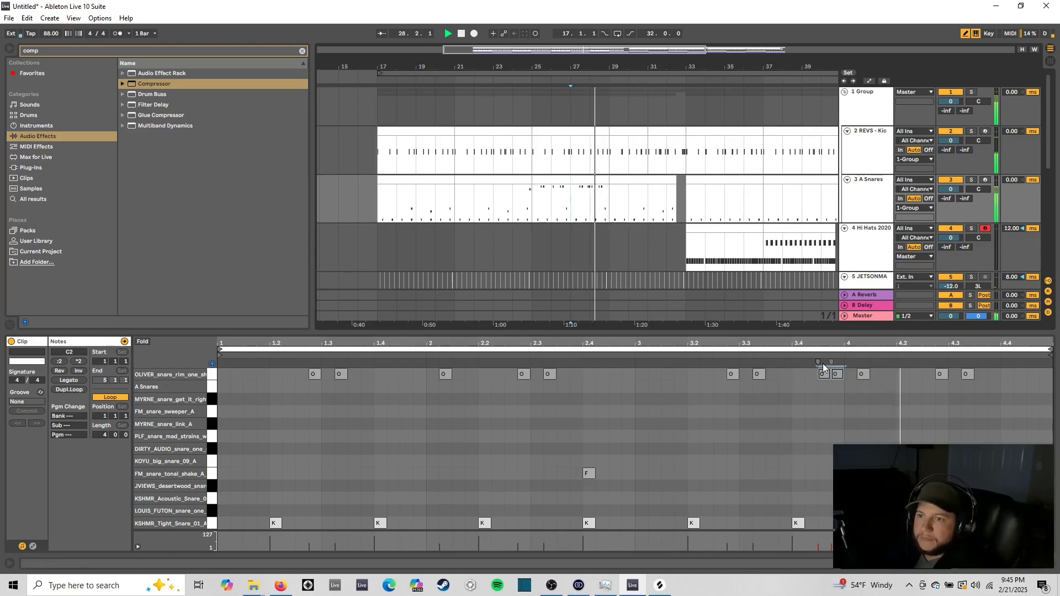
key(space)
right_click(837, 375)
key(Escape)
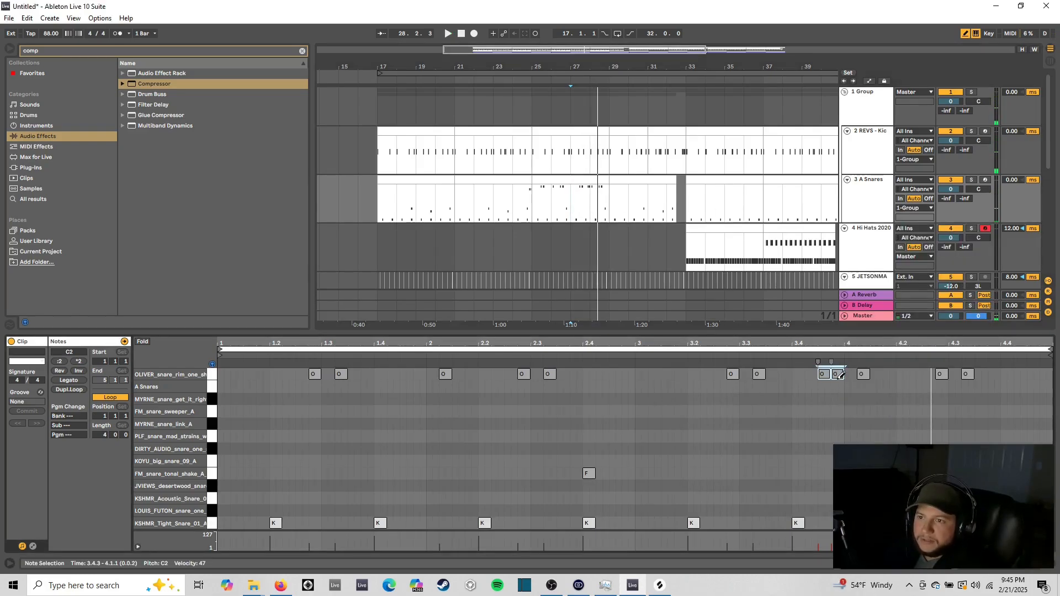
click(838, 377)
click(838, 374)
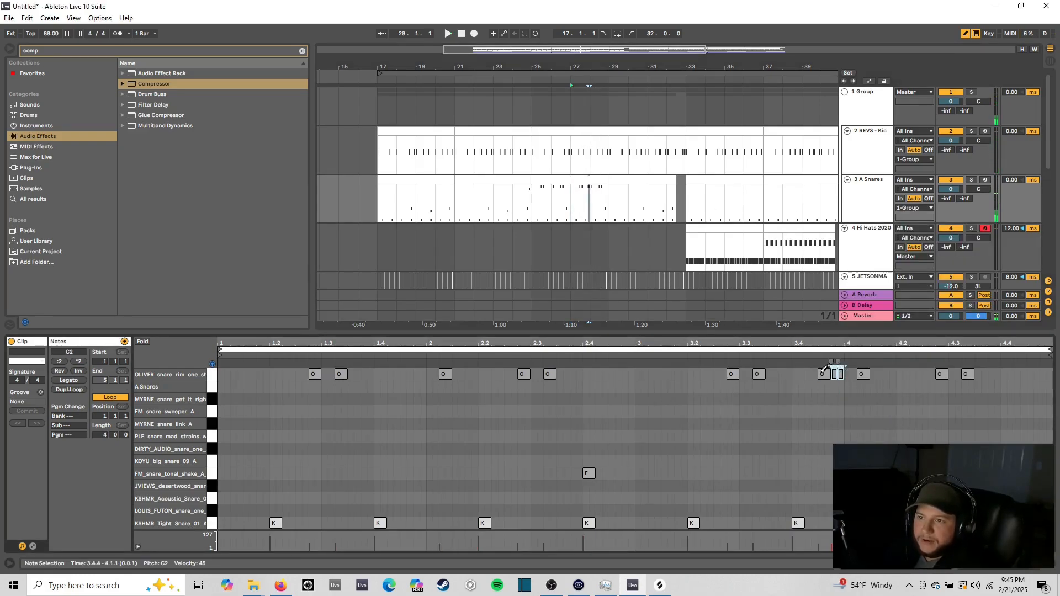
click(823, 373)
key(space)
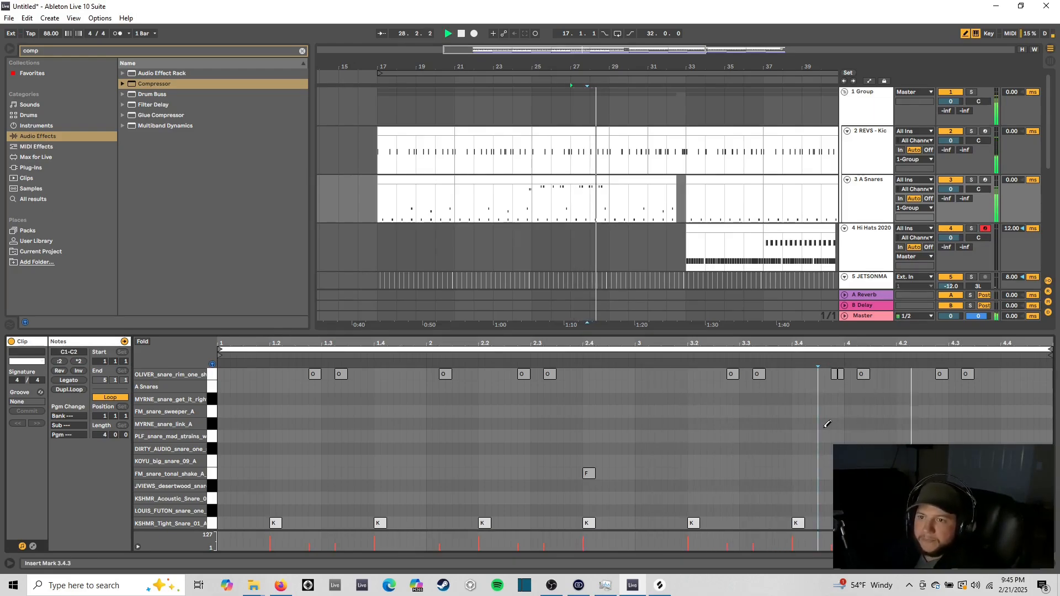
key(space)
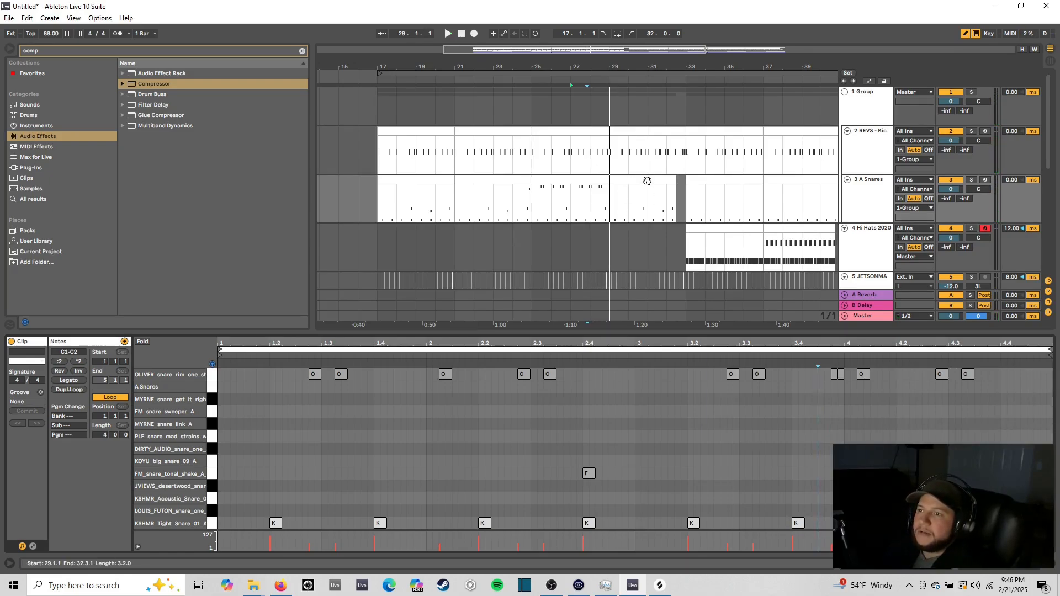
Step: Replace the A Snares clip at bar 29 with a duplicate of the bar 25 clip
drag(587, 180, 641, 192)
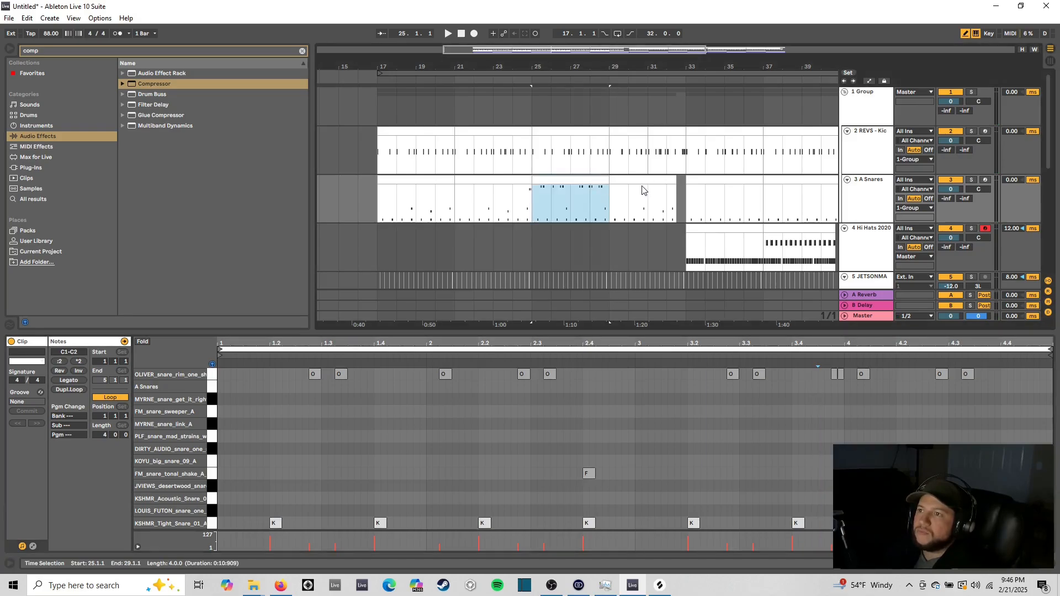
click(642, 183)
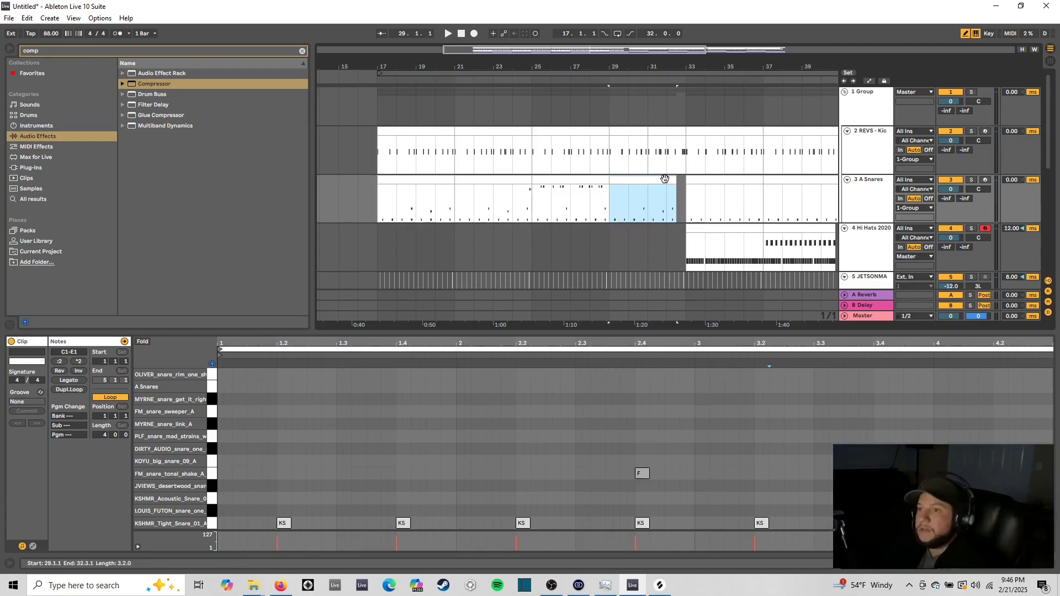
key(Delete)
click(571, 180)
key(ctrl+d)
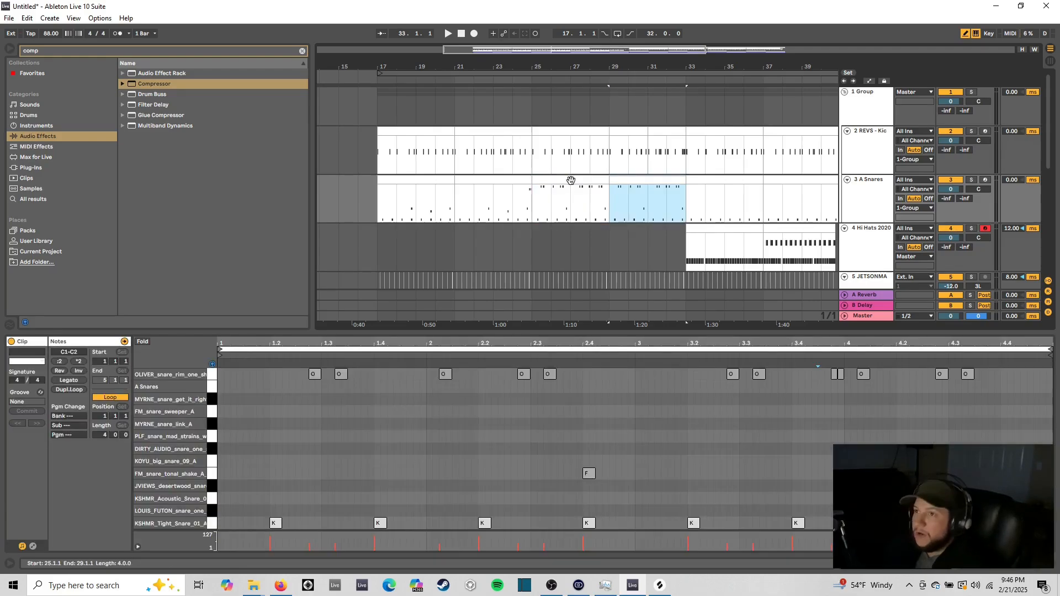
Step: Set the arrangement grid to 1/2 and shorten the duplicated bar 29 snare clip to end half a bar before bar 33
right_click(656, 238)
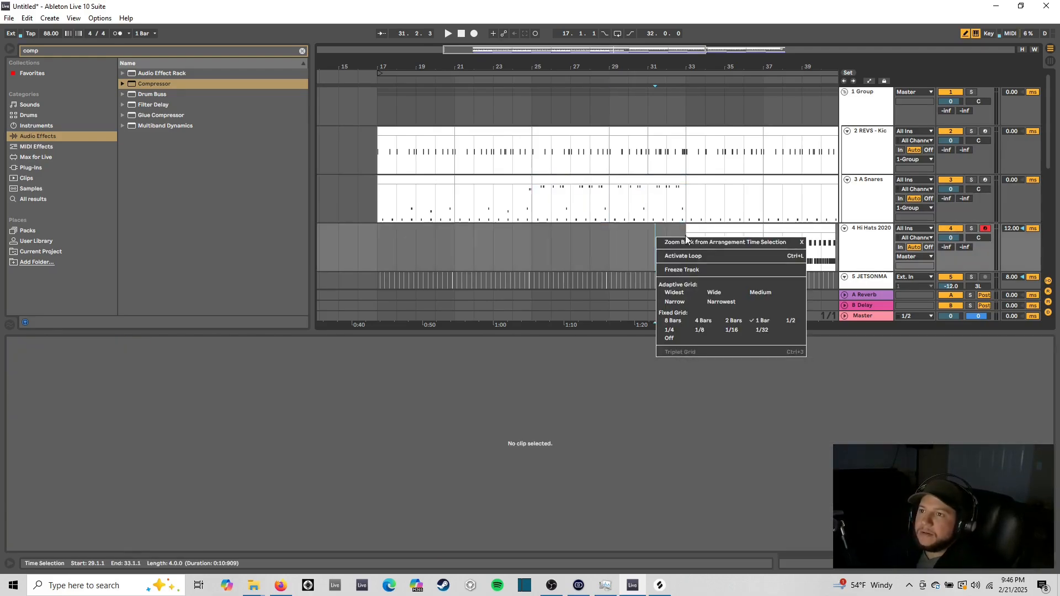
click(791, 321)
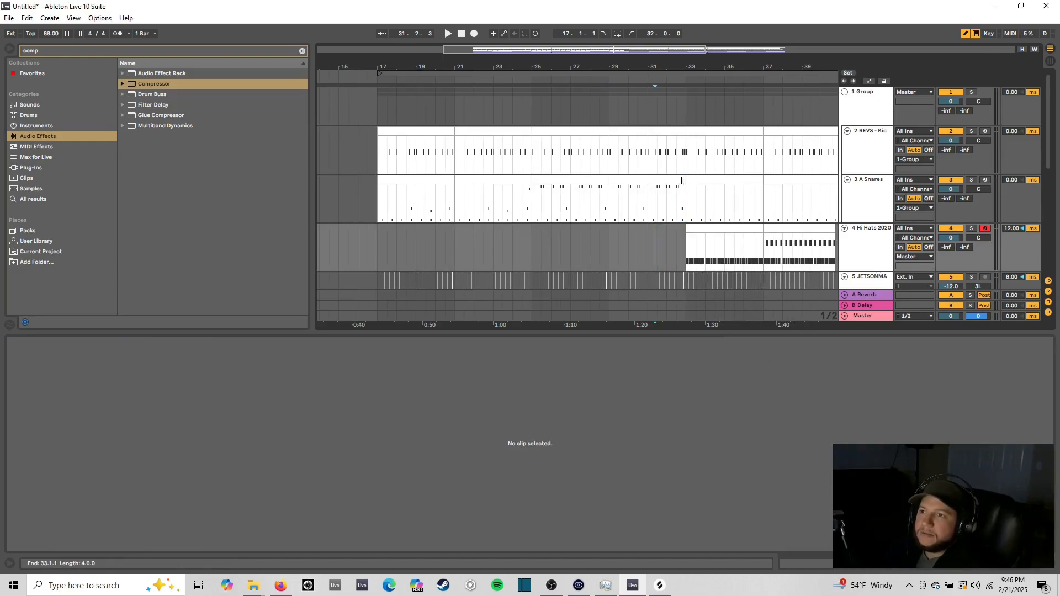
drag(681, 180, 672, 180)
click(903, 375)
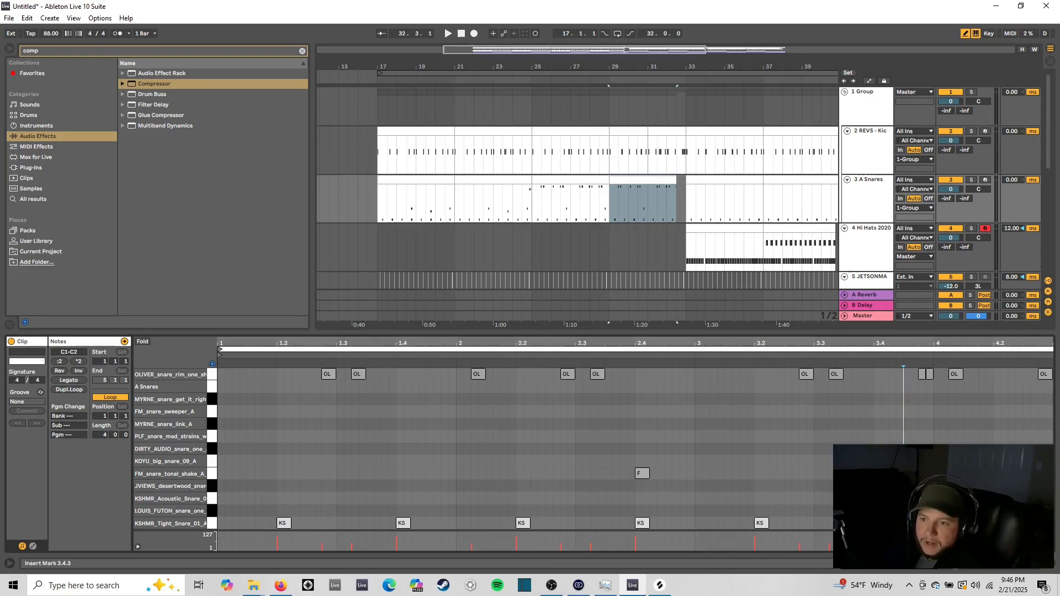
Step: Try a JVIEWS_desertwood_snare hit at 3.3.4 and add an FM_snare_tonal_shake_A hit at 4.2 in the bar 29 clip, checking playback
click(870, 366)
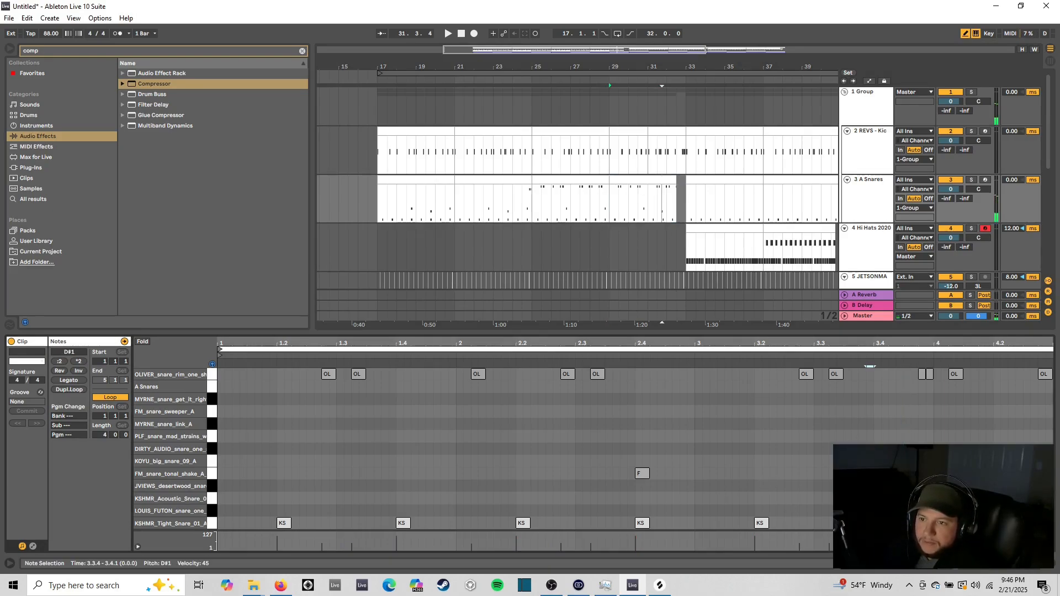
click(870, 366)
key(space)
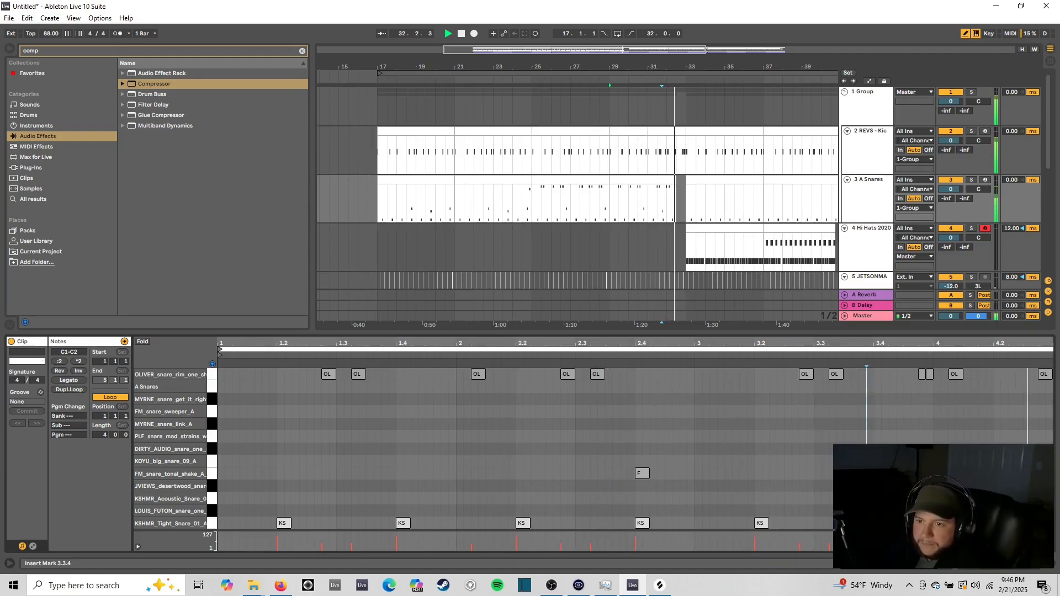
key(space)
key(space)
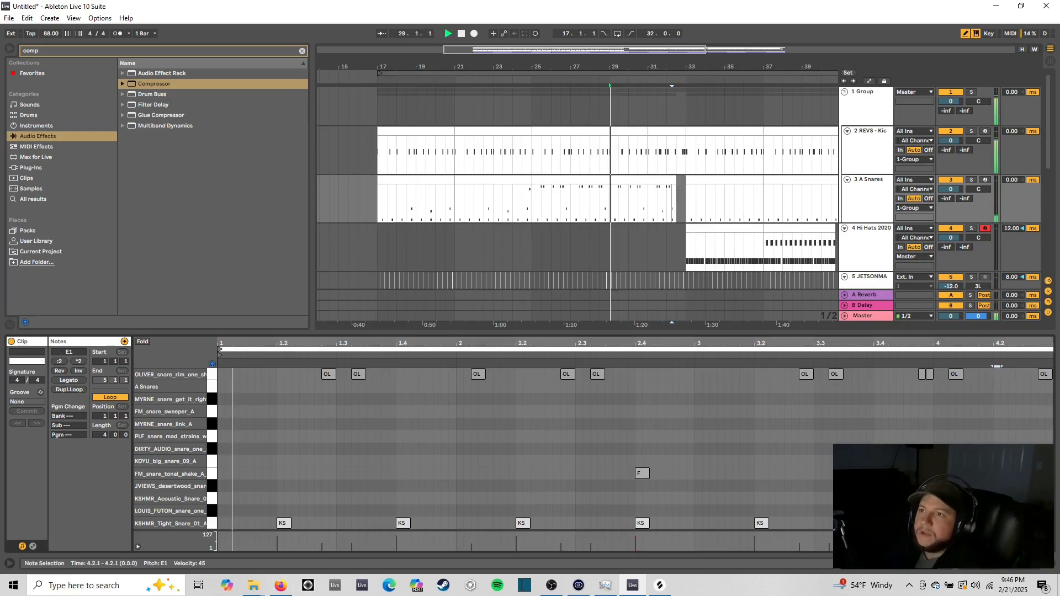
Step: Set the arrangement grid to 1 Bar with the whole beat in view
click(692, 109)
key(ctrl+alt+l)
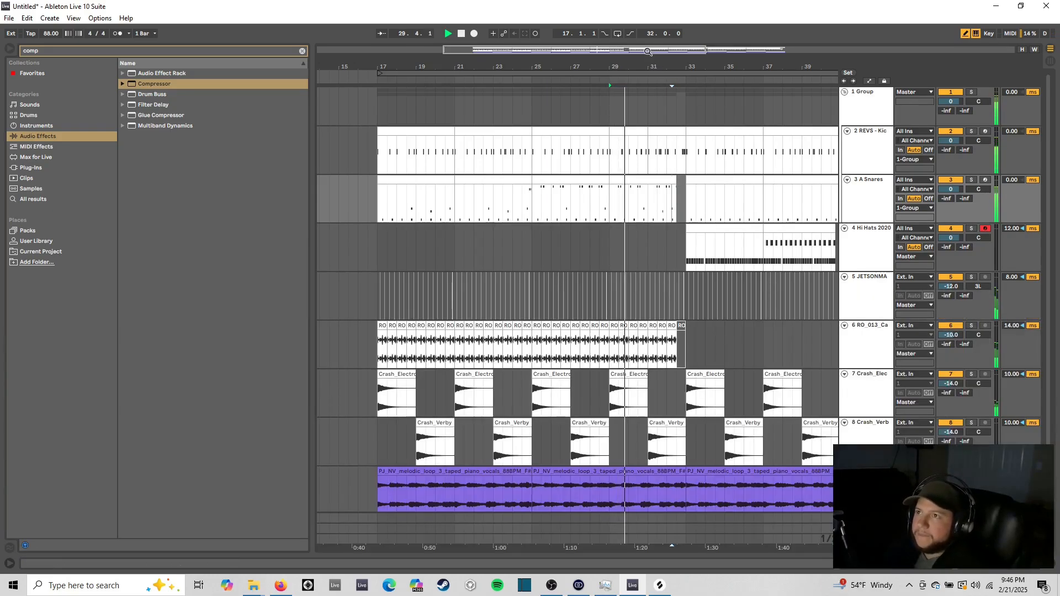
key(minus)
right_click(764, 204)
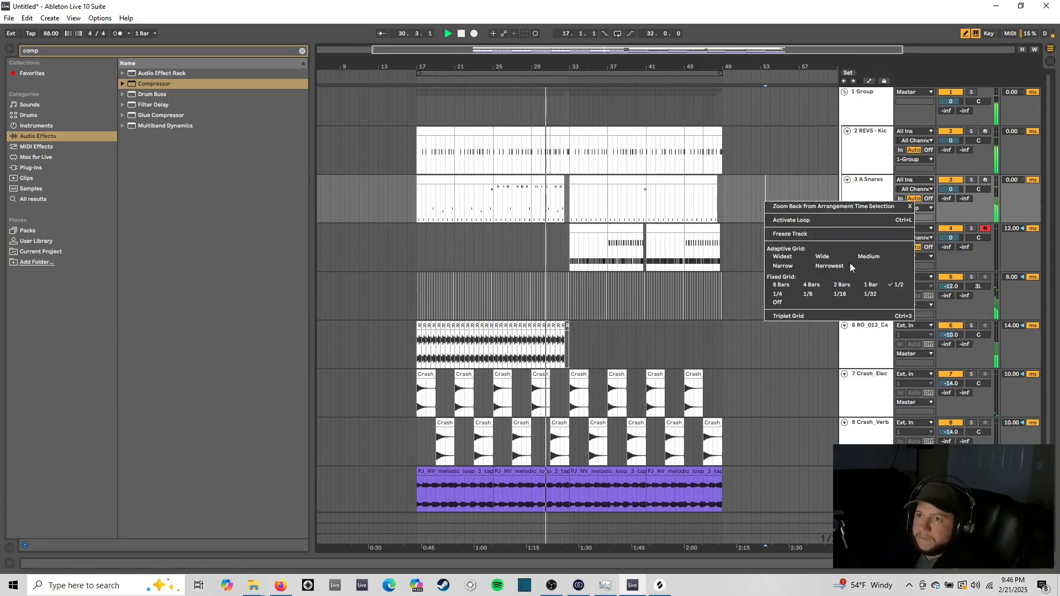
click(870, 283)
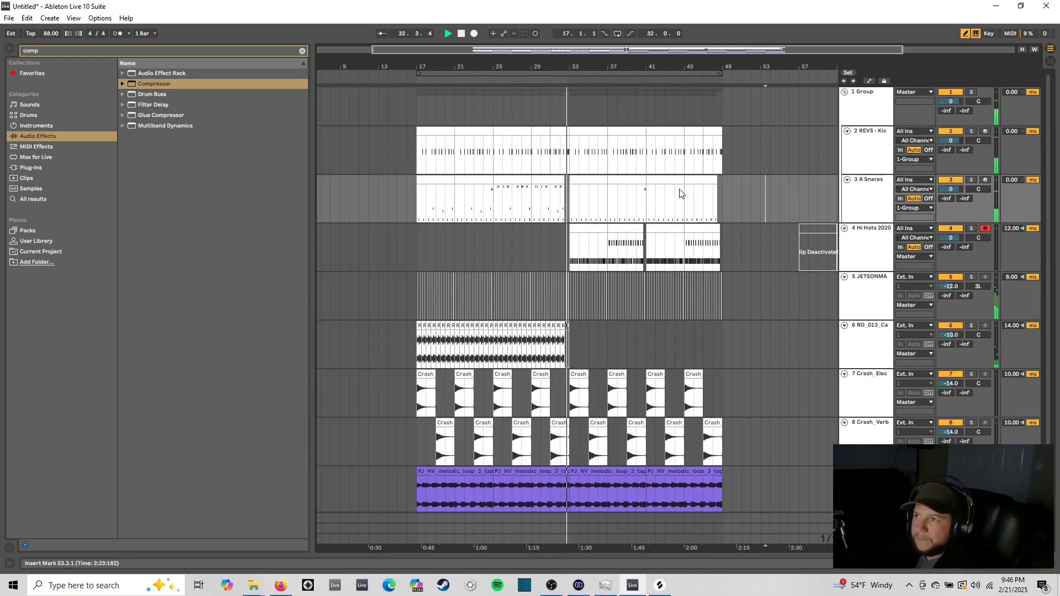
Step: Stop playback and delete the A Snares clips at bars 41 and 45
key(space)
click(663, 180)
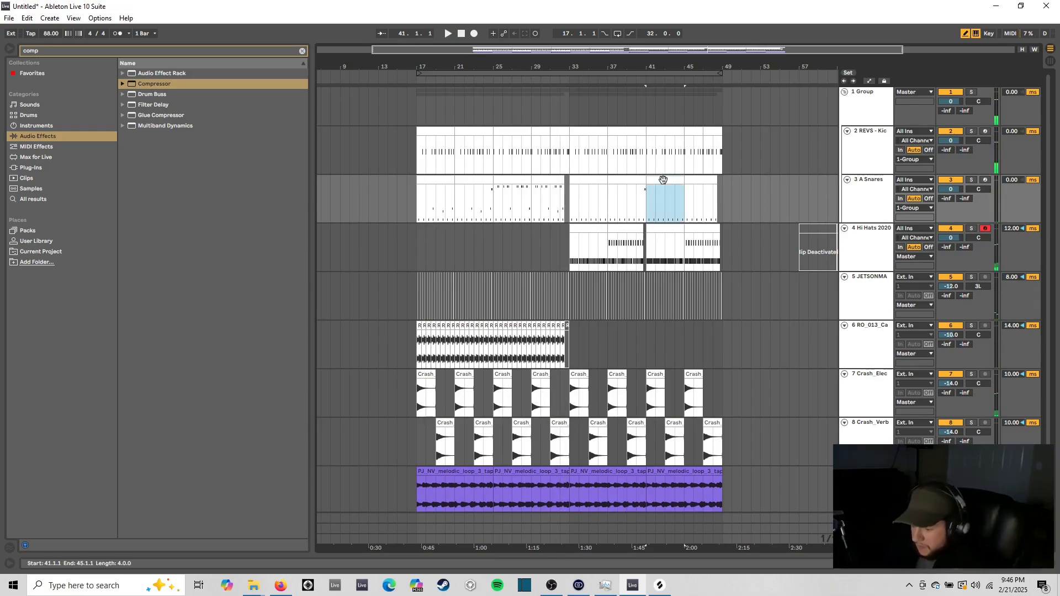
click(700, 180)
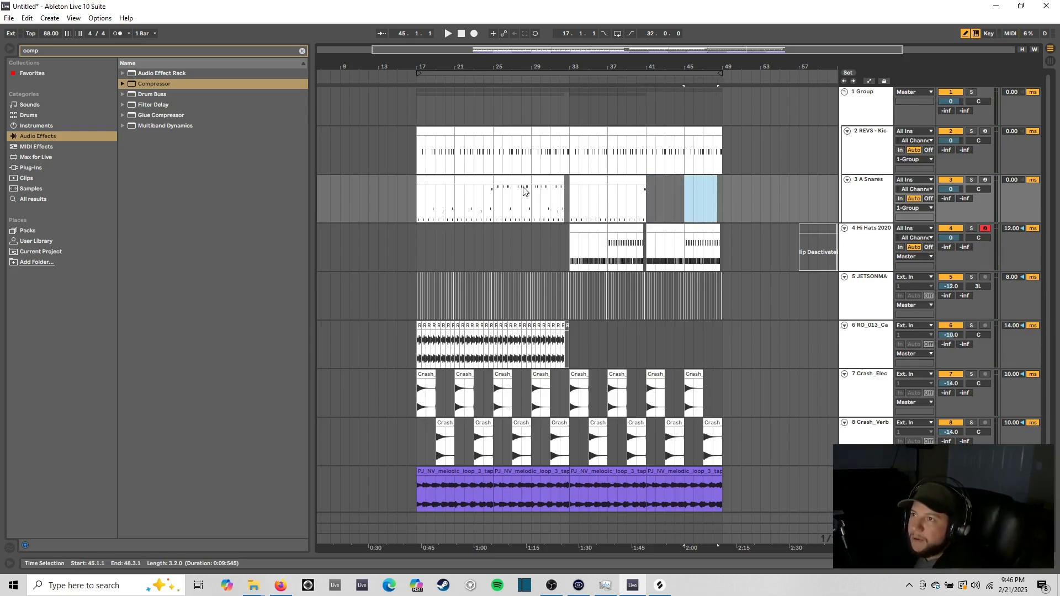
Step: Copy bars 25 to 33 of the A Snares track and paste them at bar 41
drag(493, 203, 564, 187)
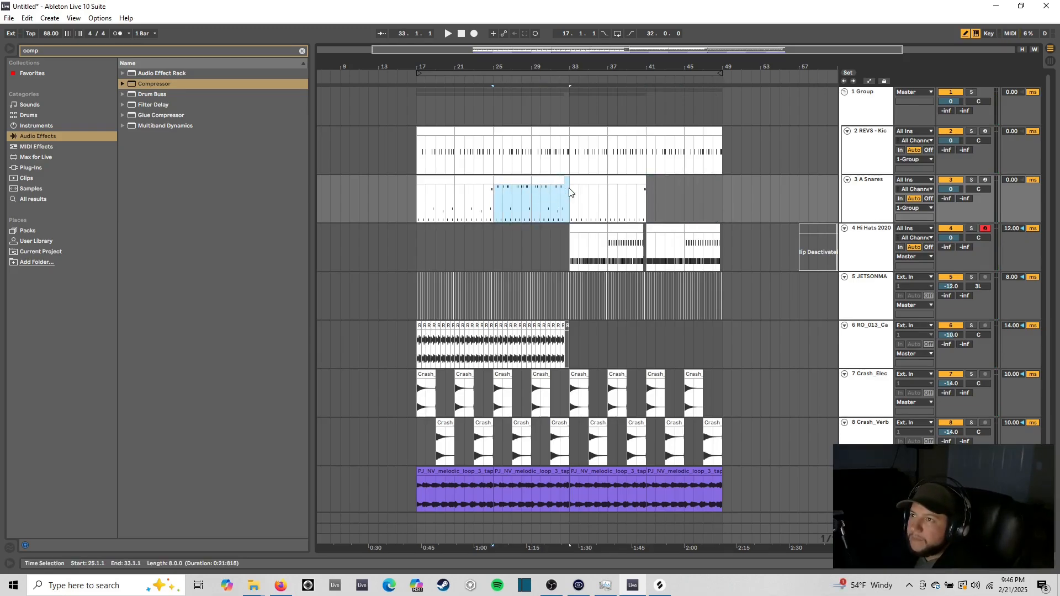
right_click(513, 183)
click(539, 198)
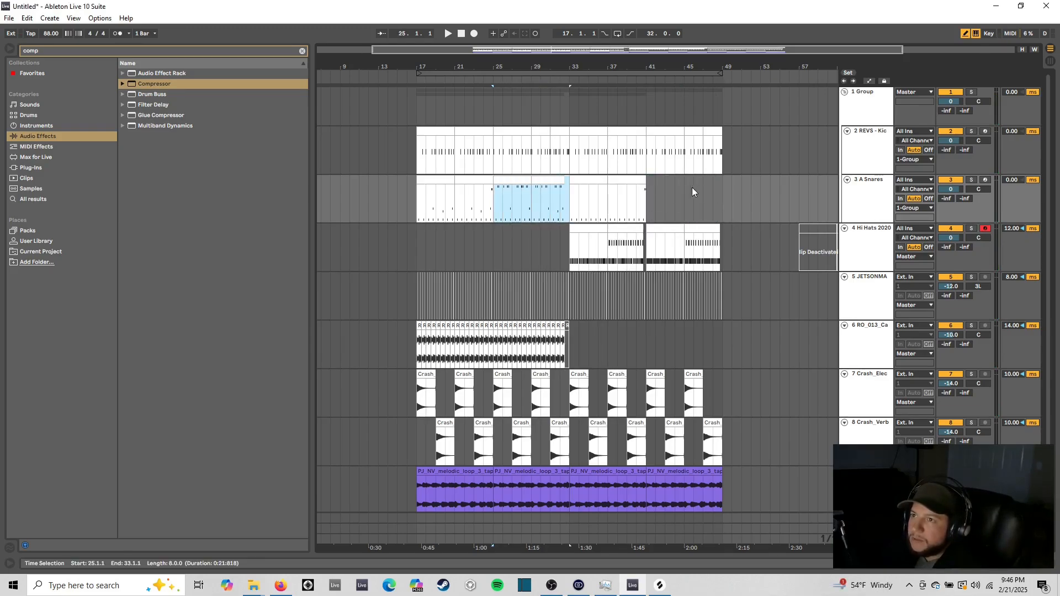
click(647, 181)
right_click(648, 182)
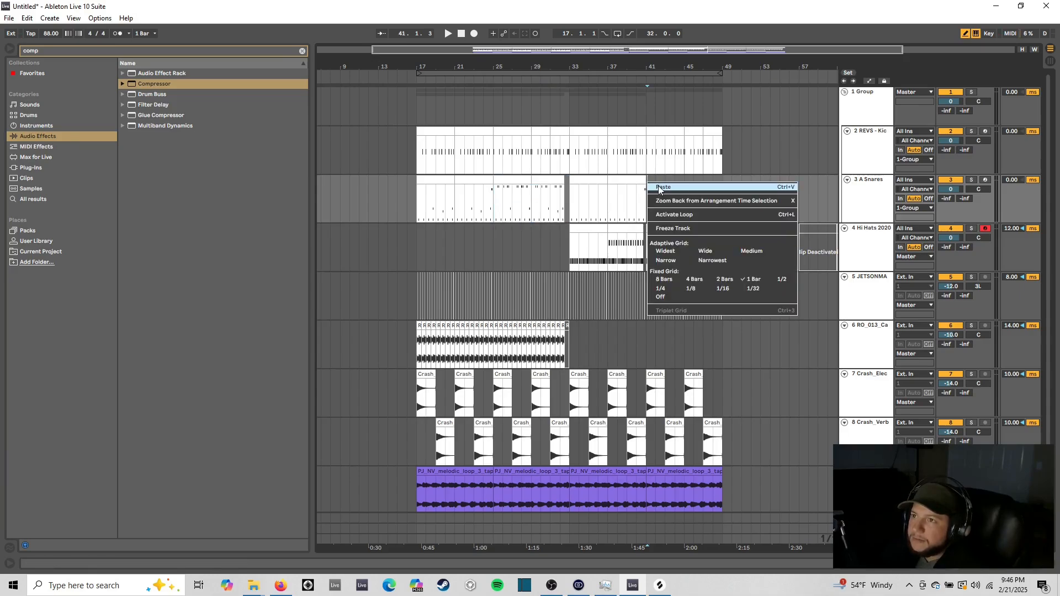
click(660, 188)
click(664, 185)
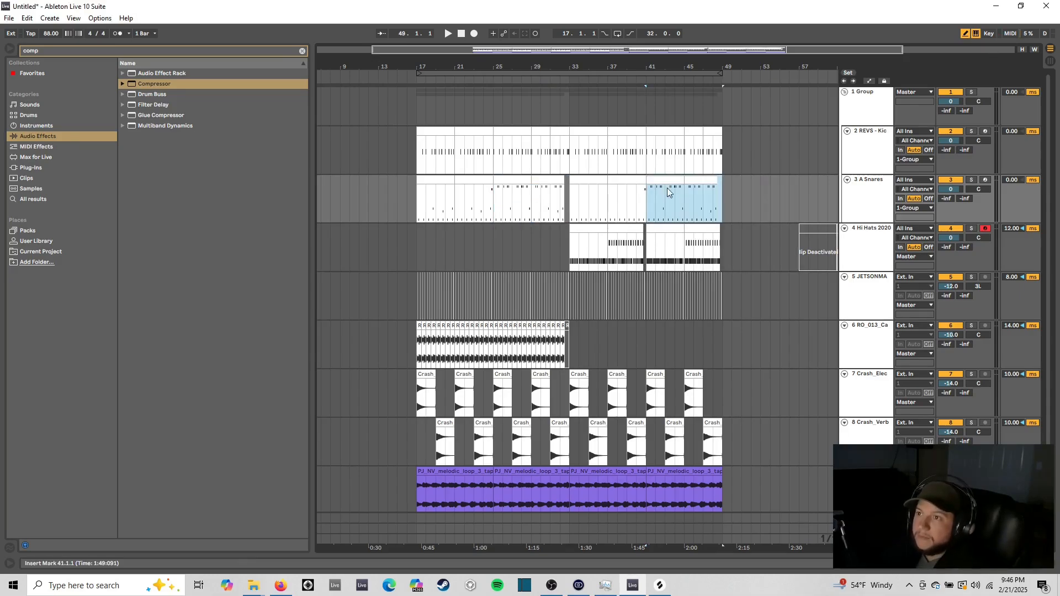
Step: Play the arrangement from bar 17 and check the levels of the individual A Snares pads in the mixer
click(493, 203)
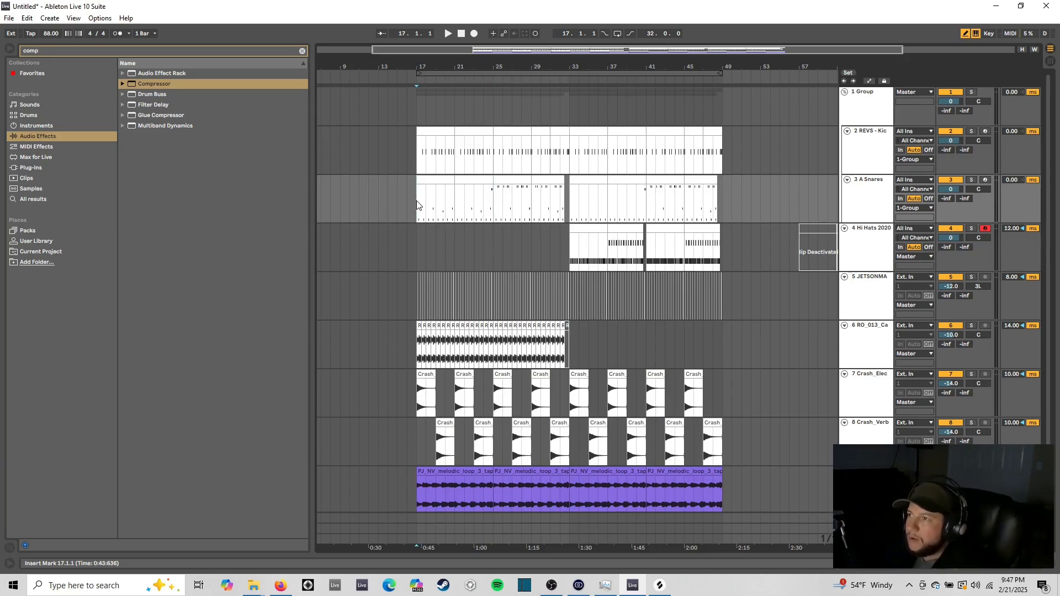
key(space)
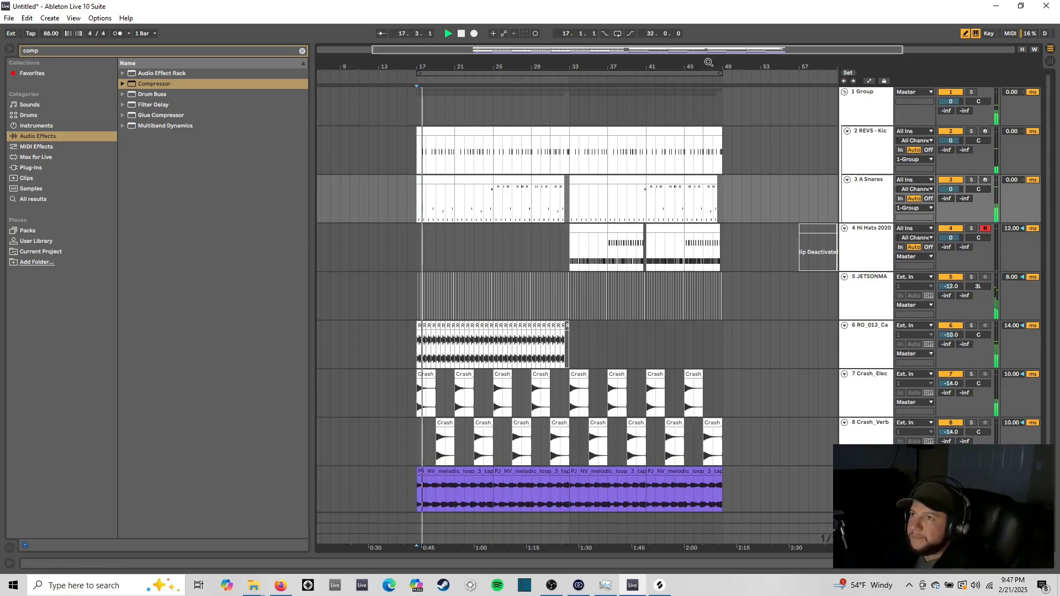
drag(694, 51, 695, 19)
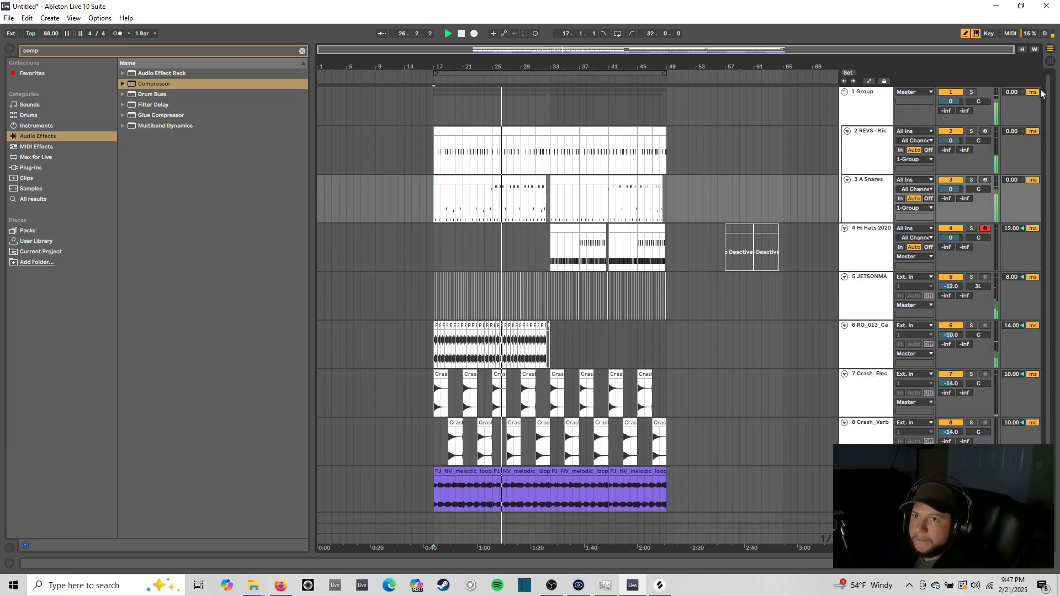
click(1050, 61)
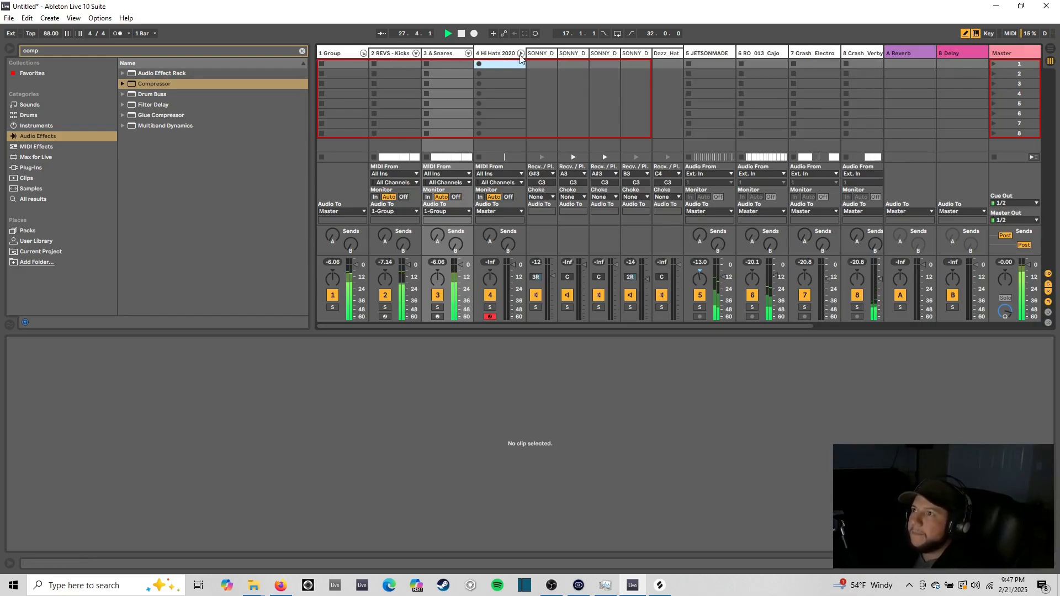
click(468, 53)
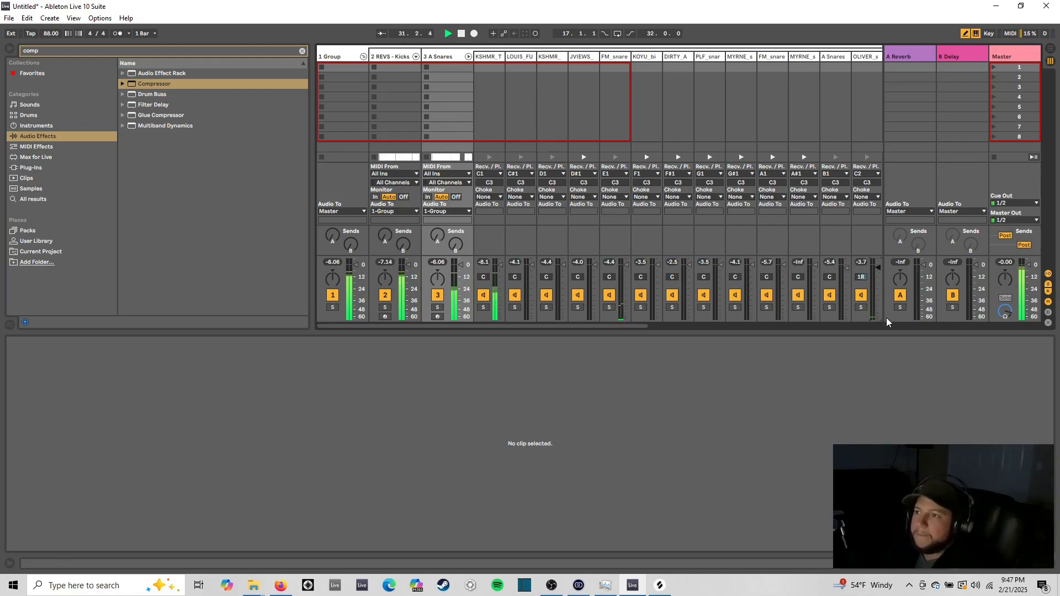
key(Tab)
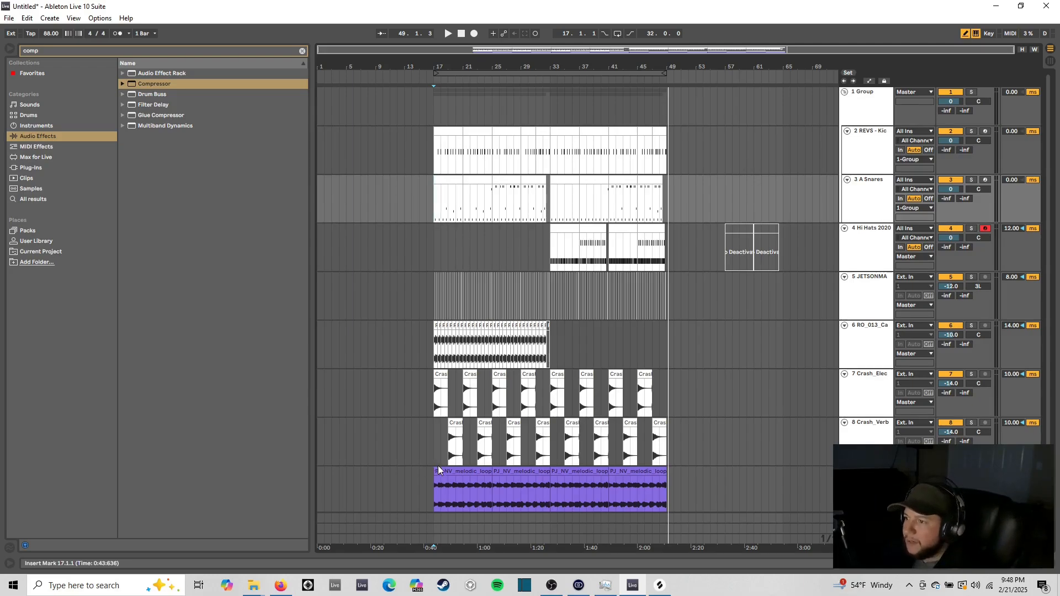
click(434, 484)
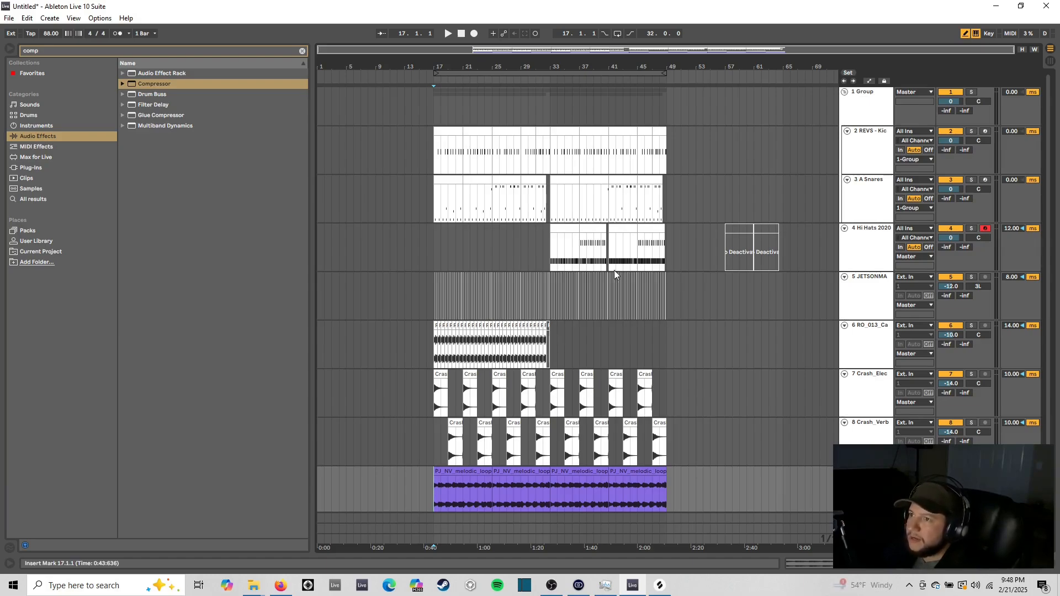
click(552, 246)
click(436, 241)
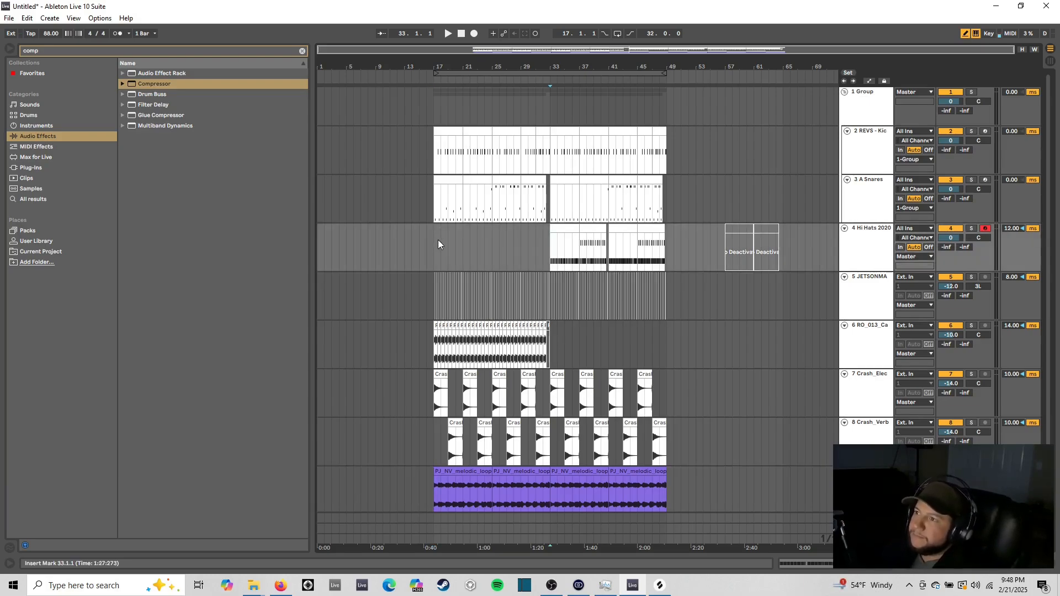